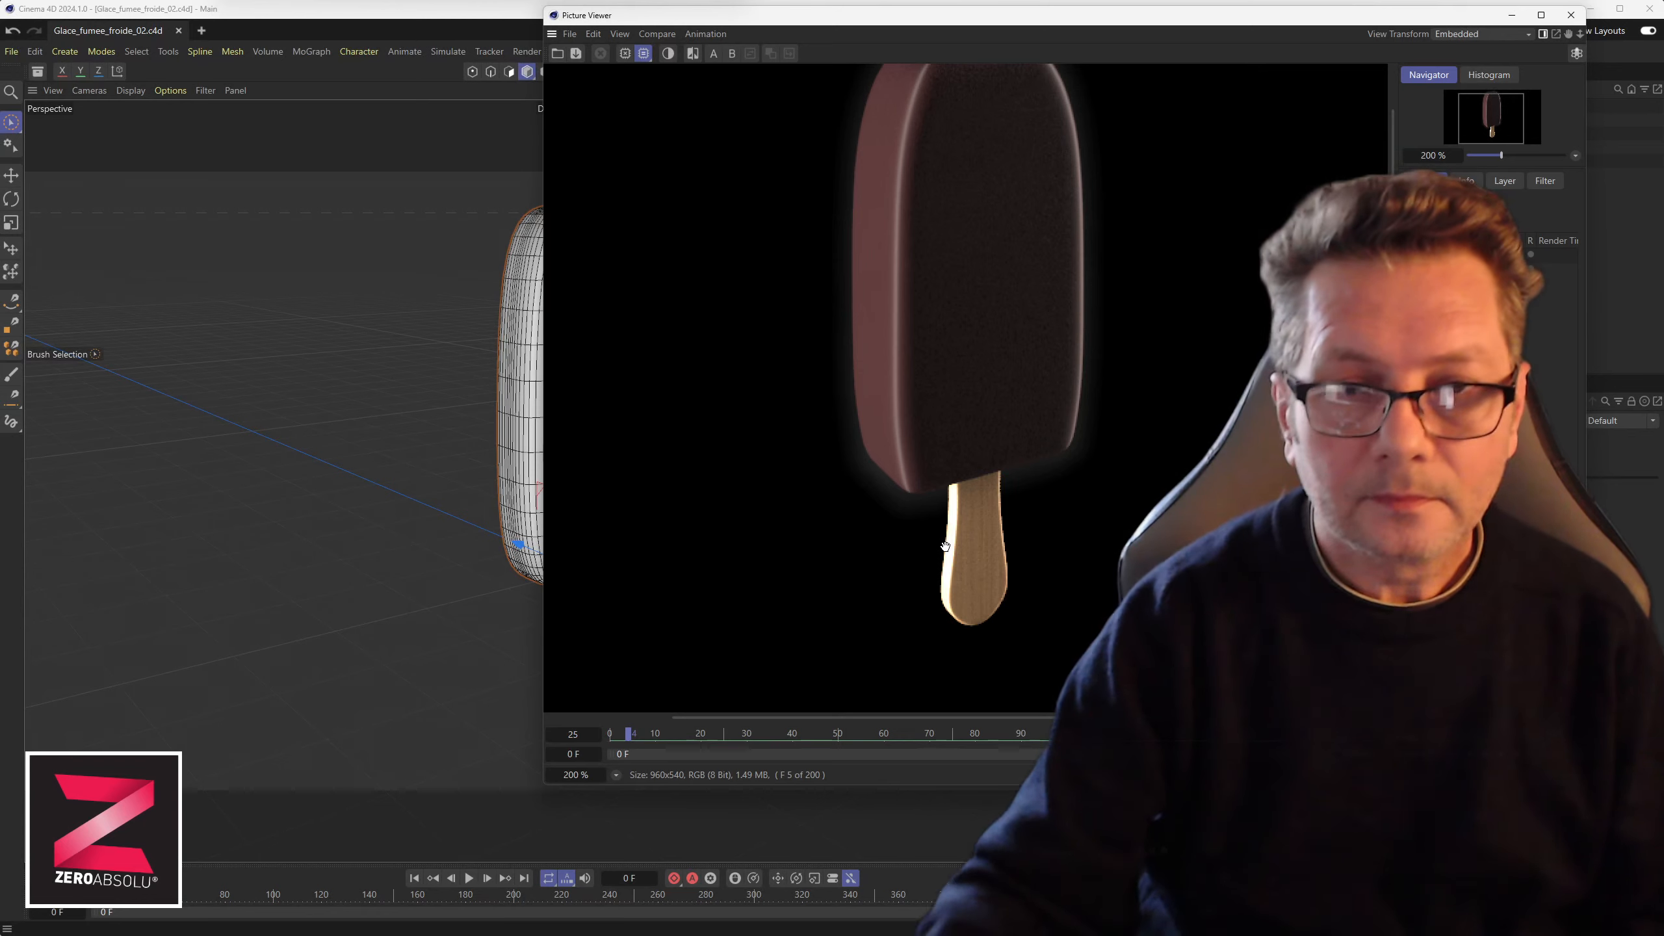
Scrub through the rendered ice cream animation to review the cold smoke effect, and close the render preview
left_click_drag(993, 733, 1104, 732)
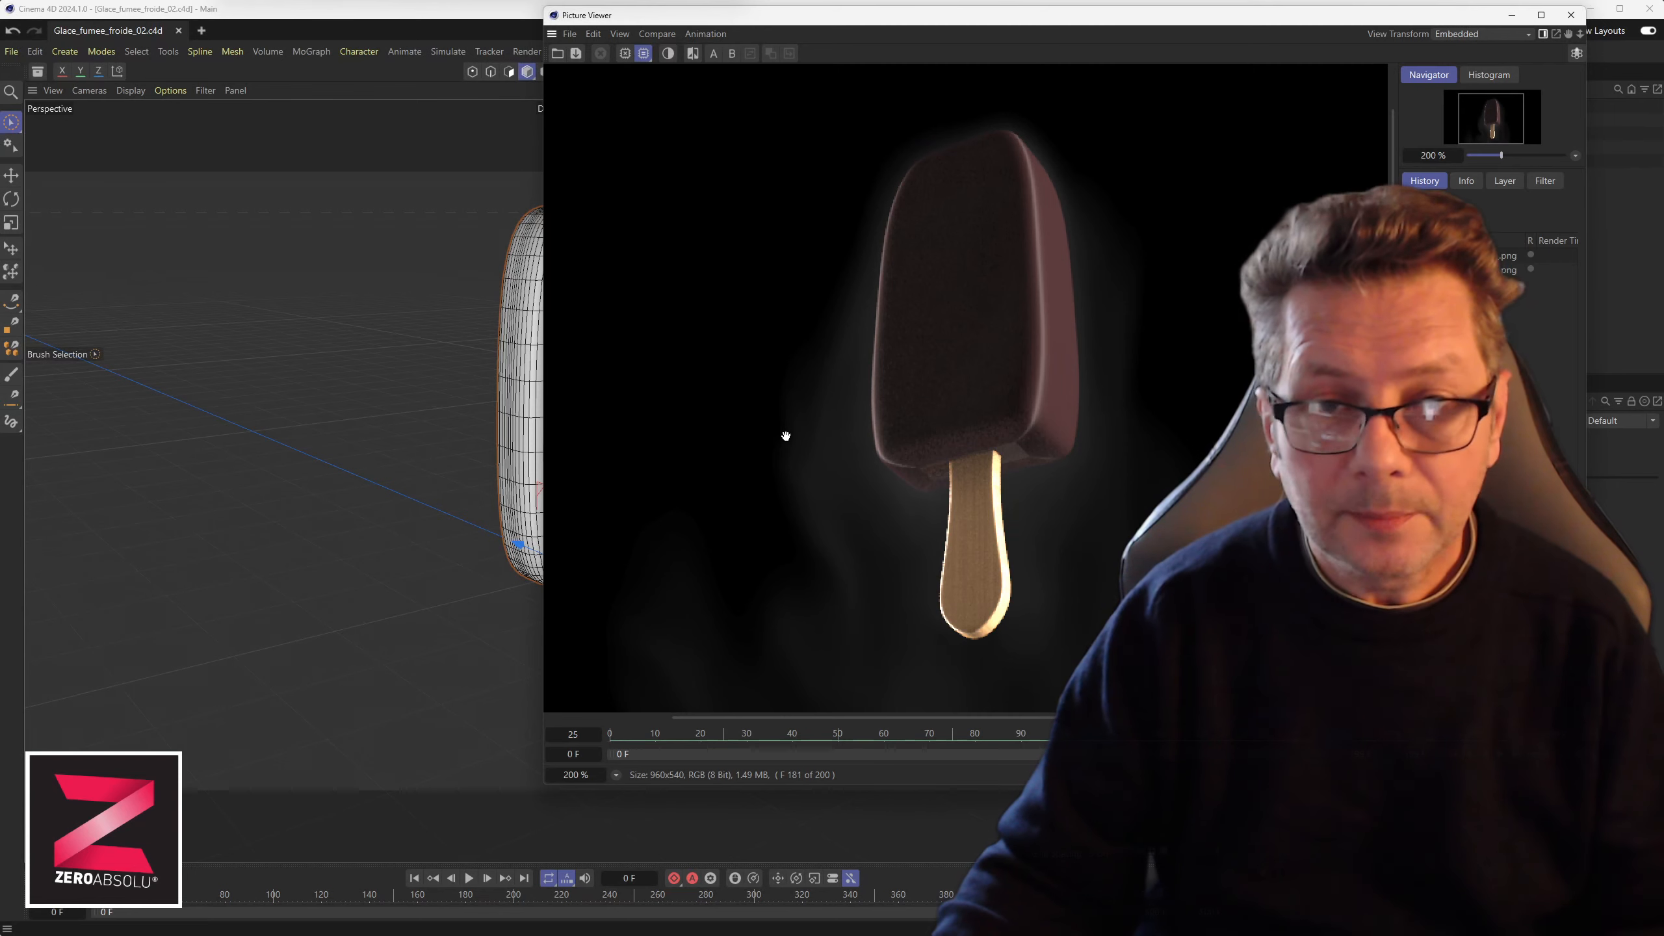
left_click(1571, 15)
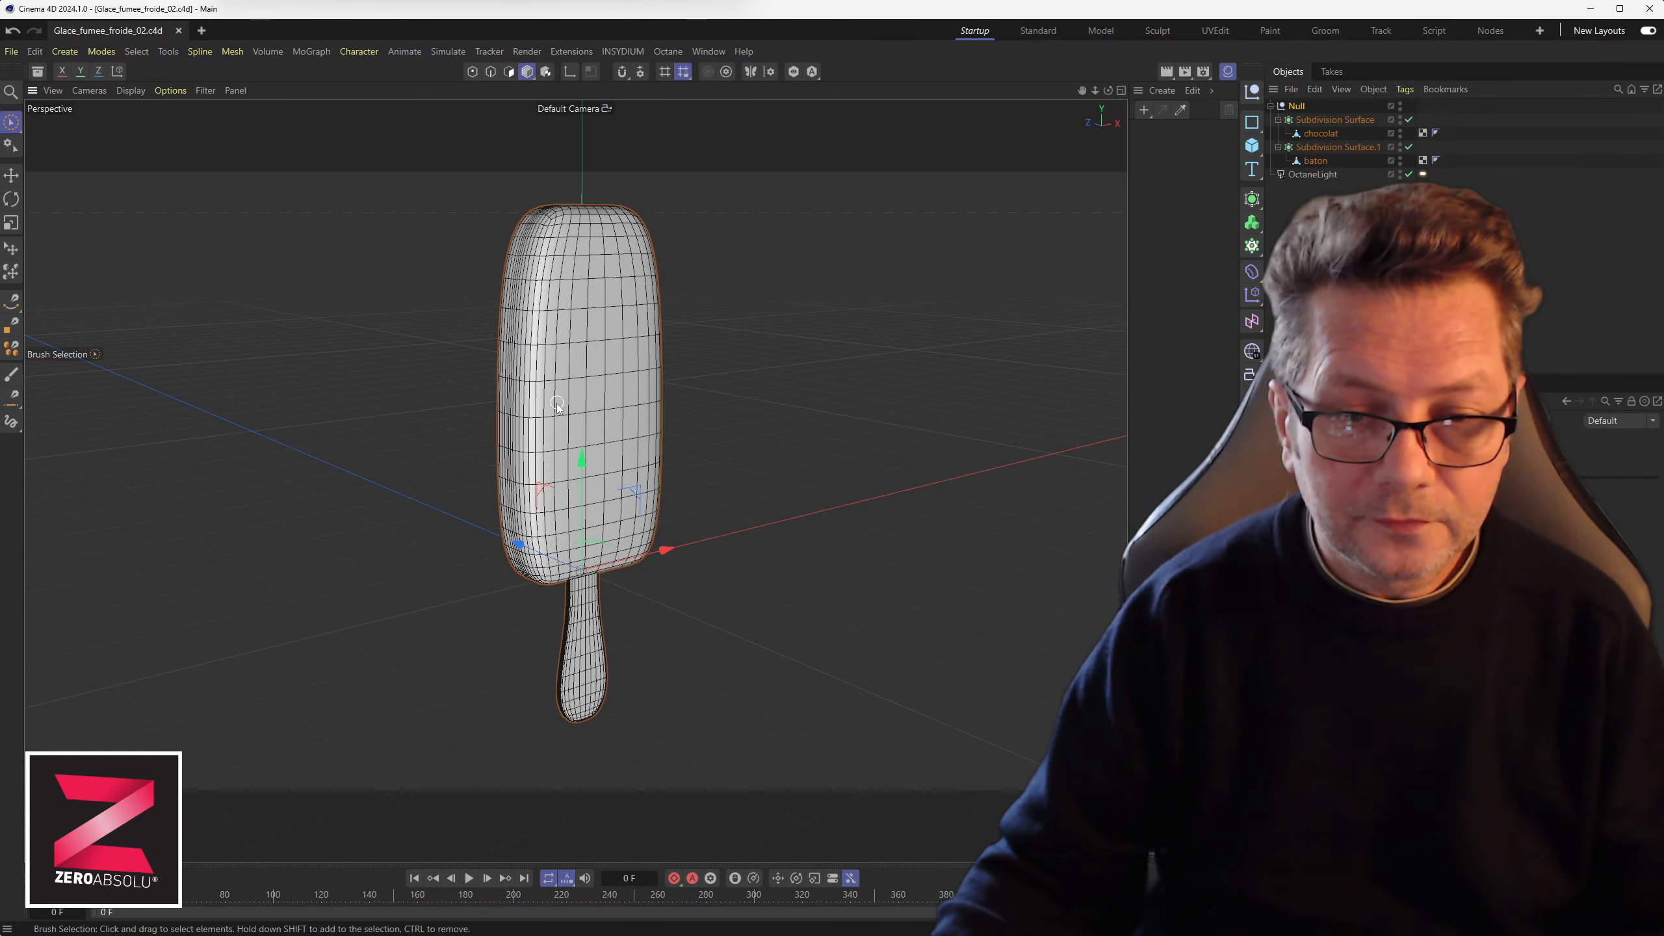
Temporarily disable both Subdivision Surface objects to inspect the low-poly ice cream and stick meshes, and re-enable them
left_click(1409, 121)
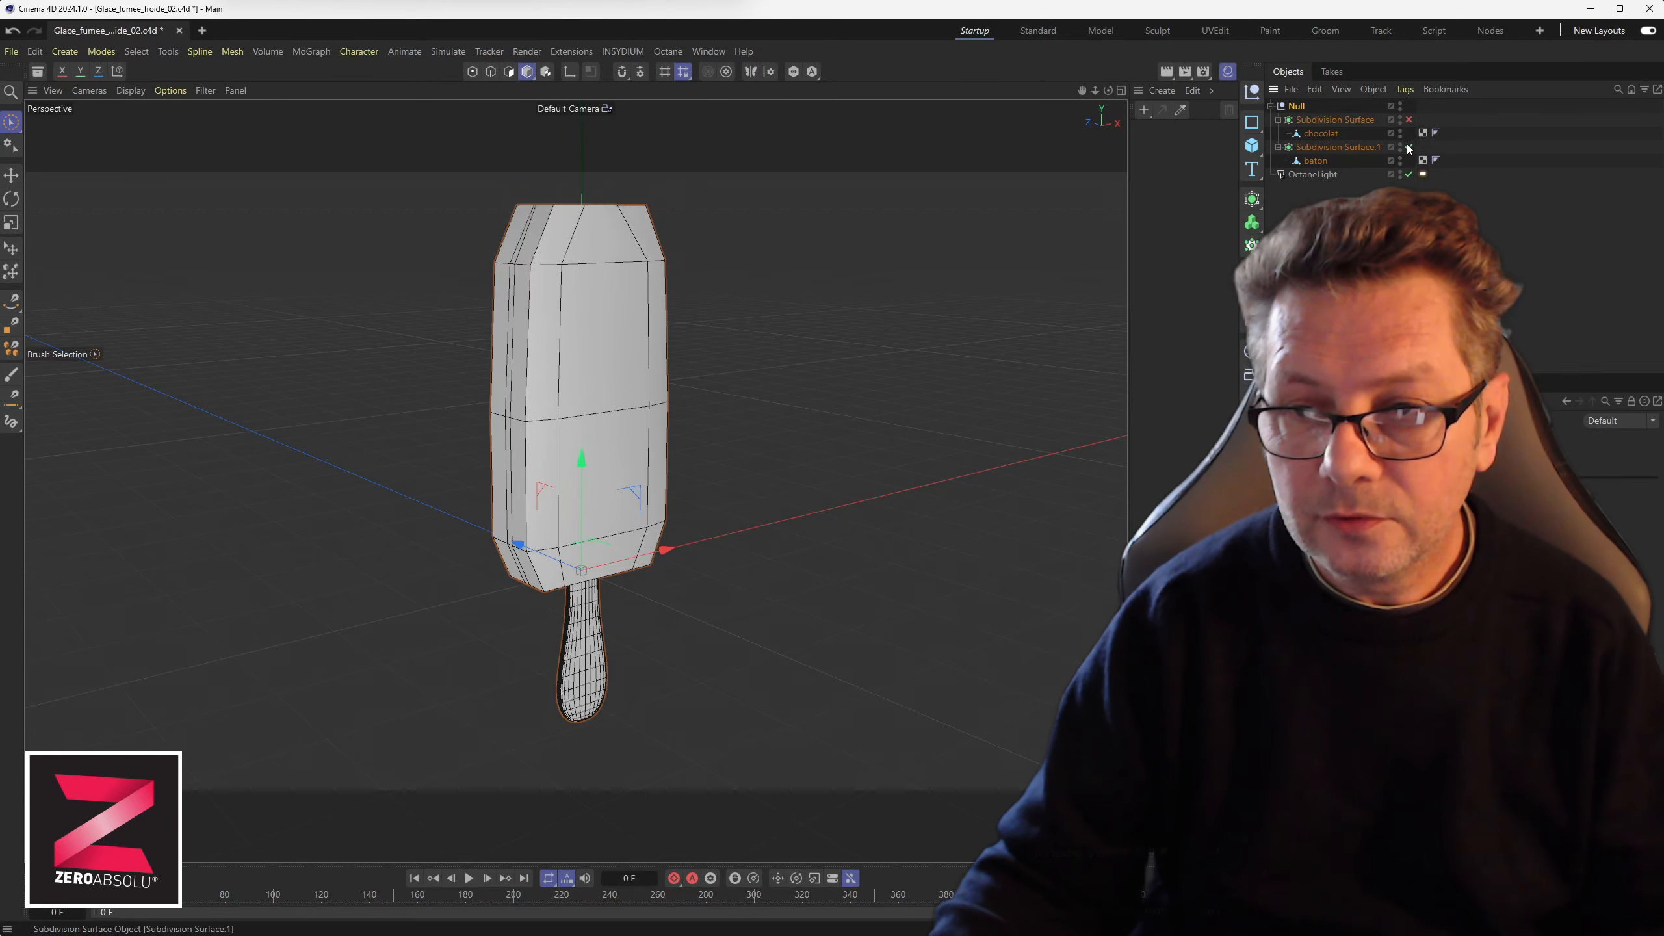
left_click(1409, 147)
left_click_drag(617, 561, 583, 539, "alt")
scroll(584, 539, "up", 2)
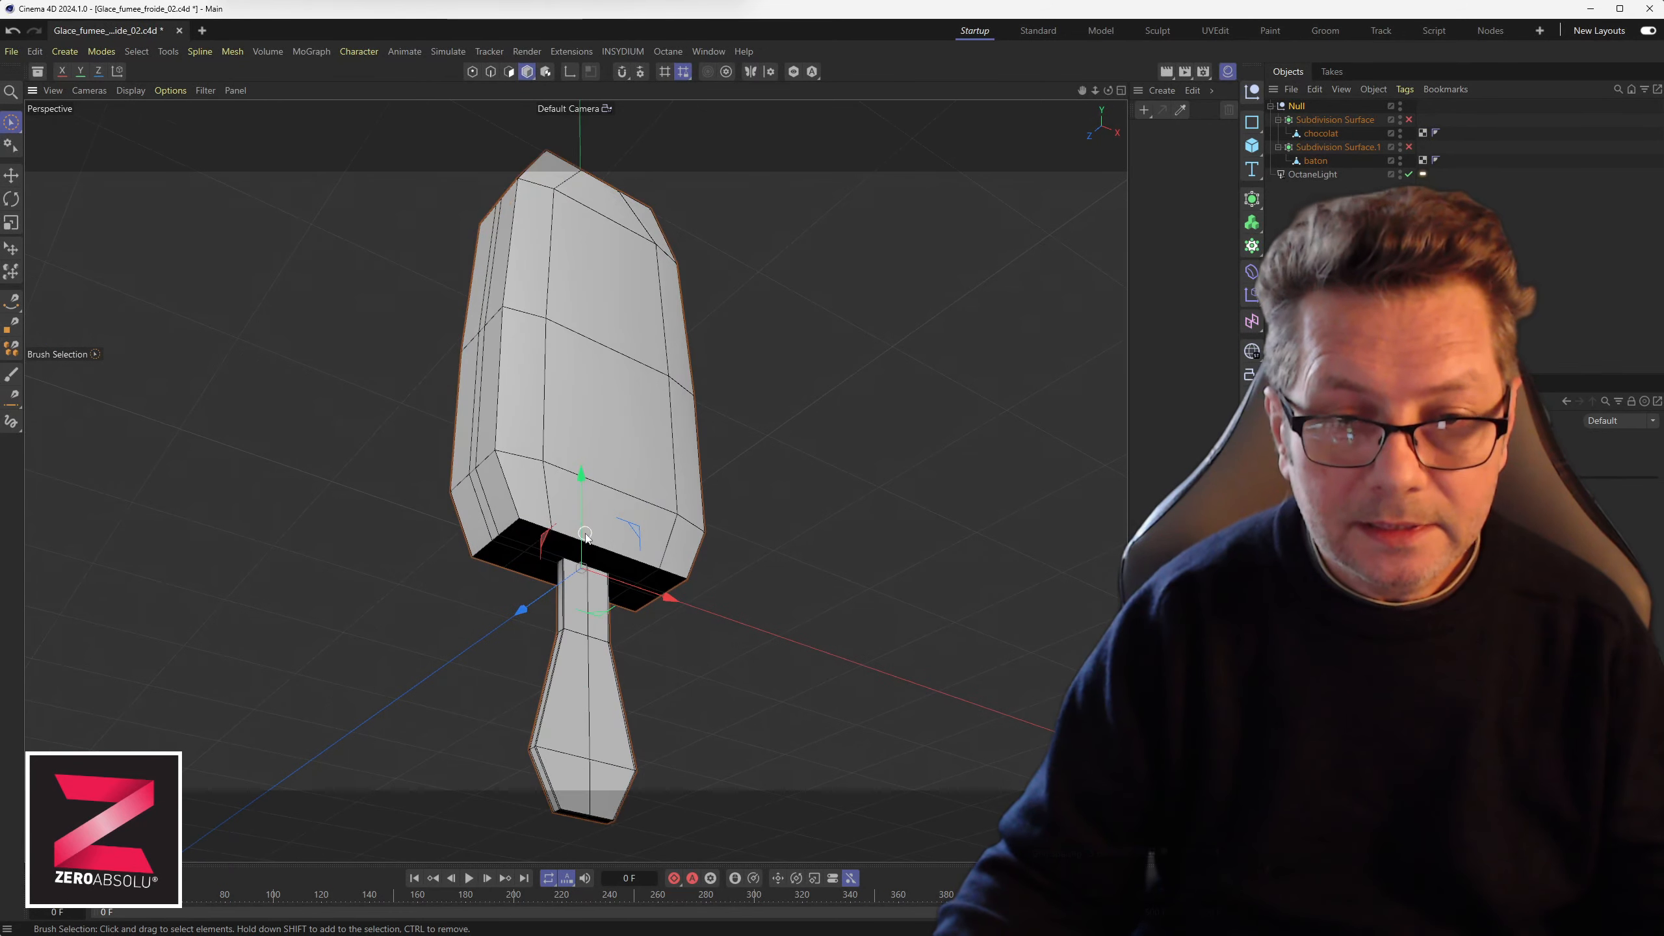
left_click_drag(577, 459, 745, 518, "alt")
scroll(565, 535, "down", 2)
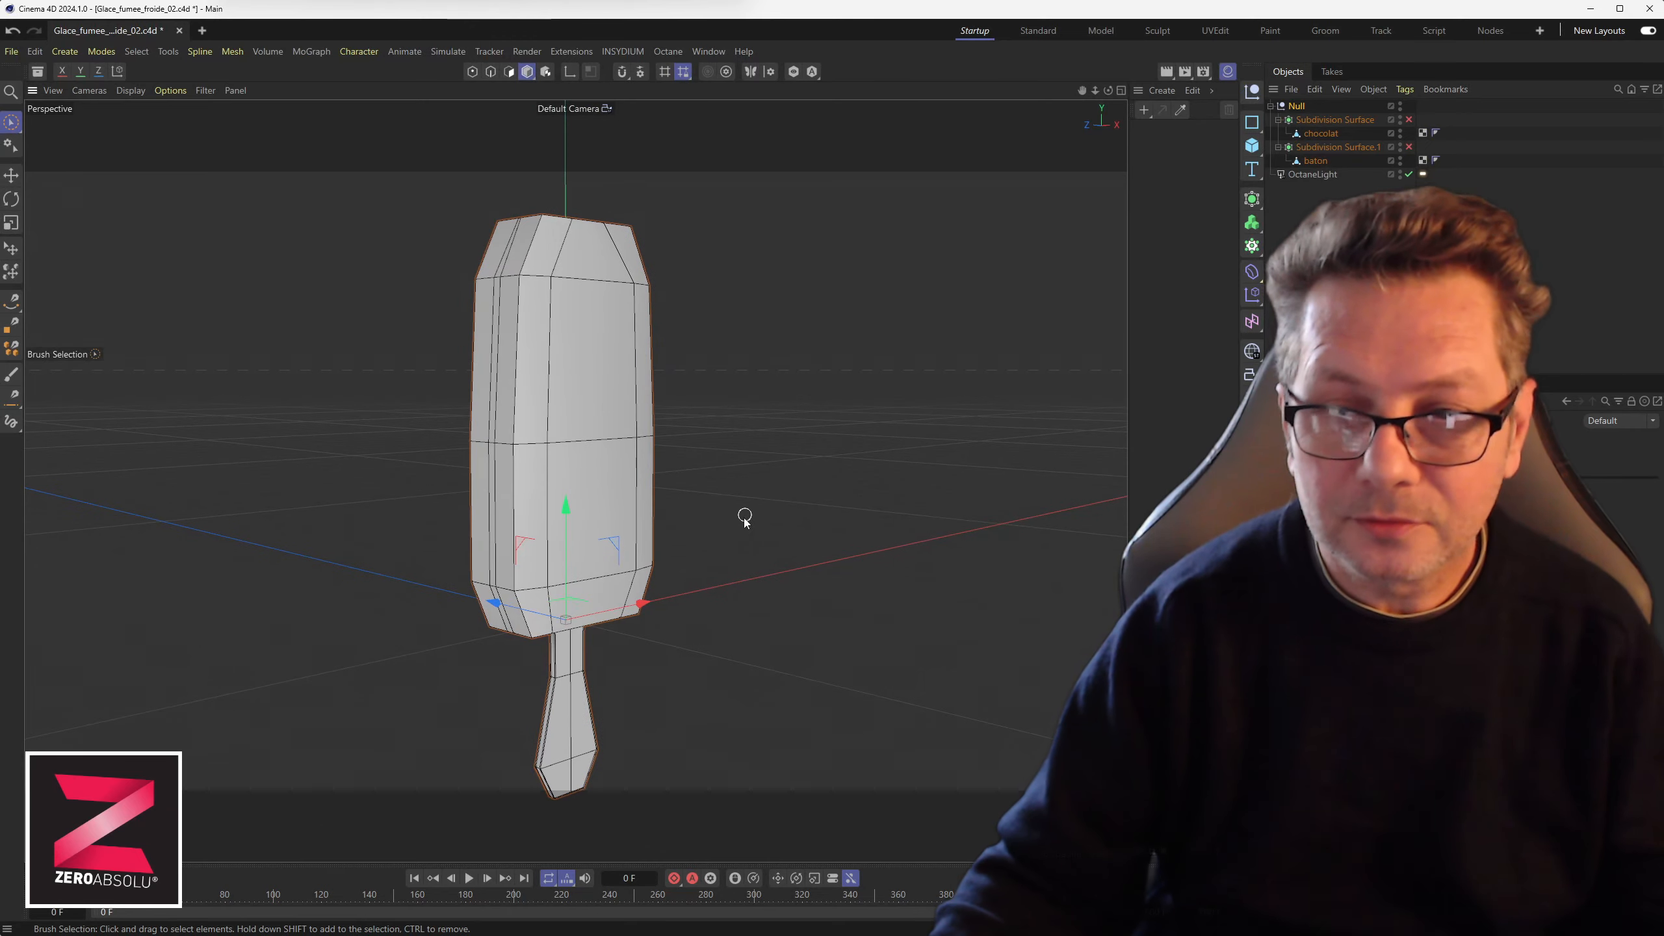
left_click(1409, 120)
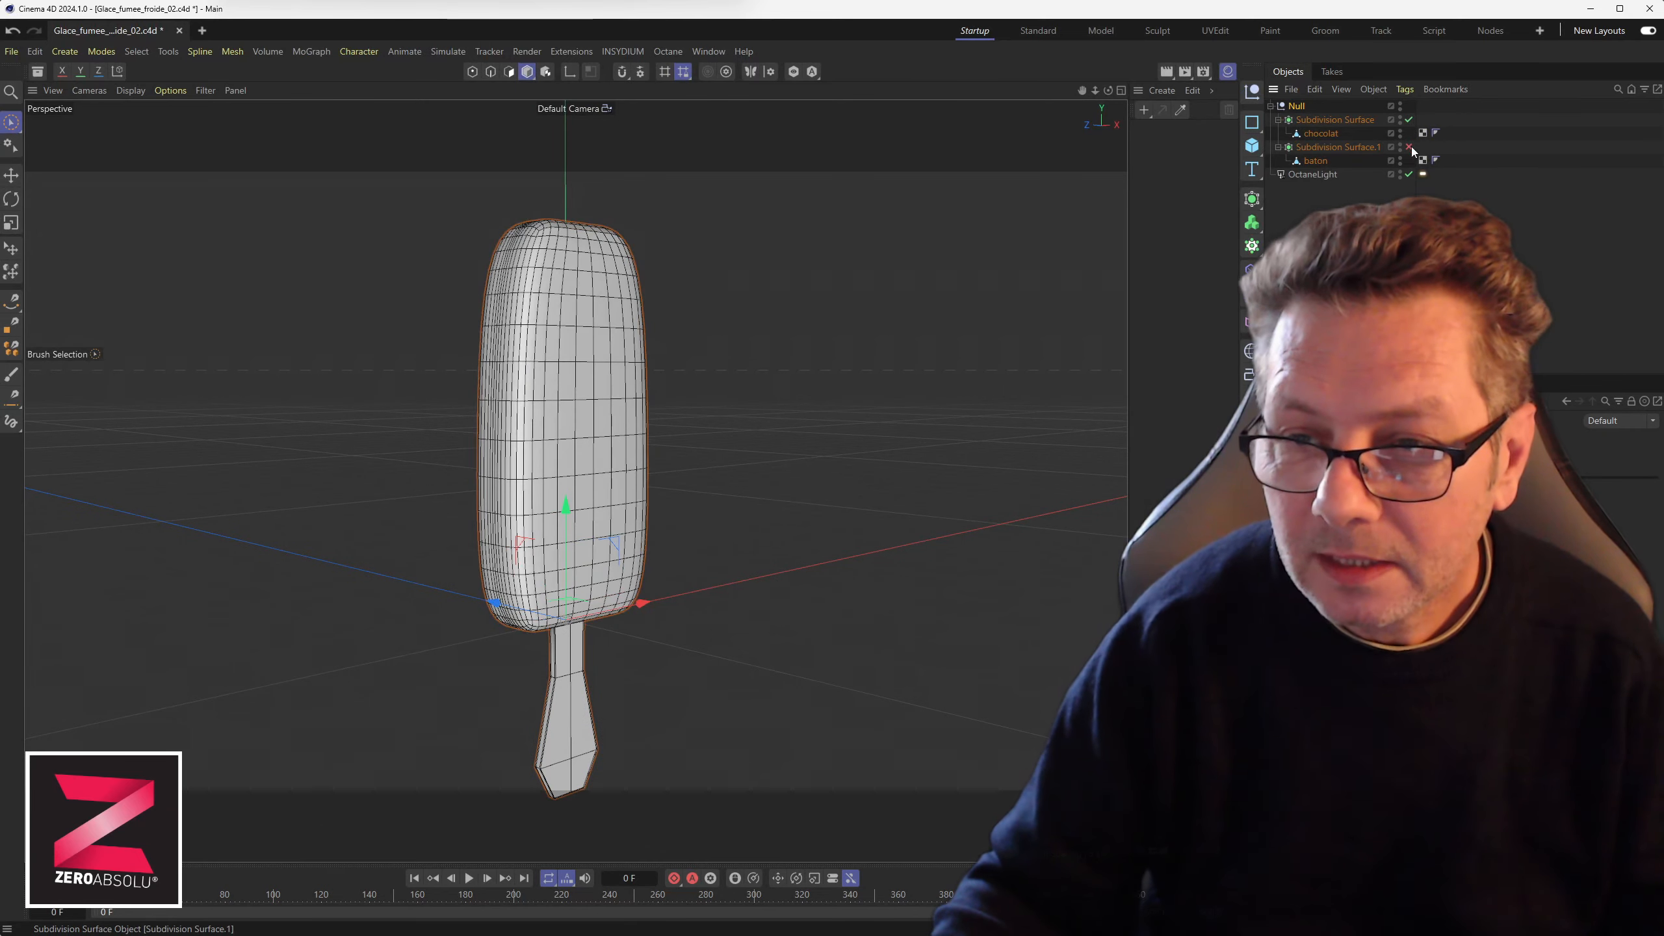
left_click(1409, 147)
left_click_drag(590, 525, 583, 610, "alt")
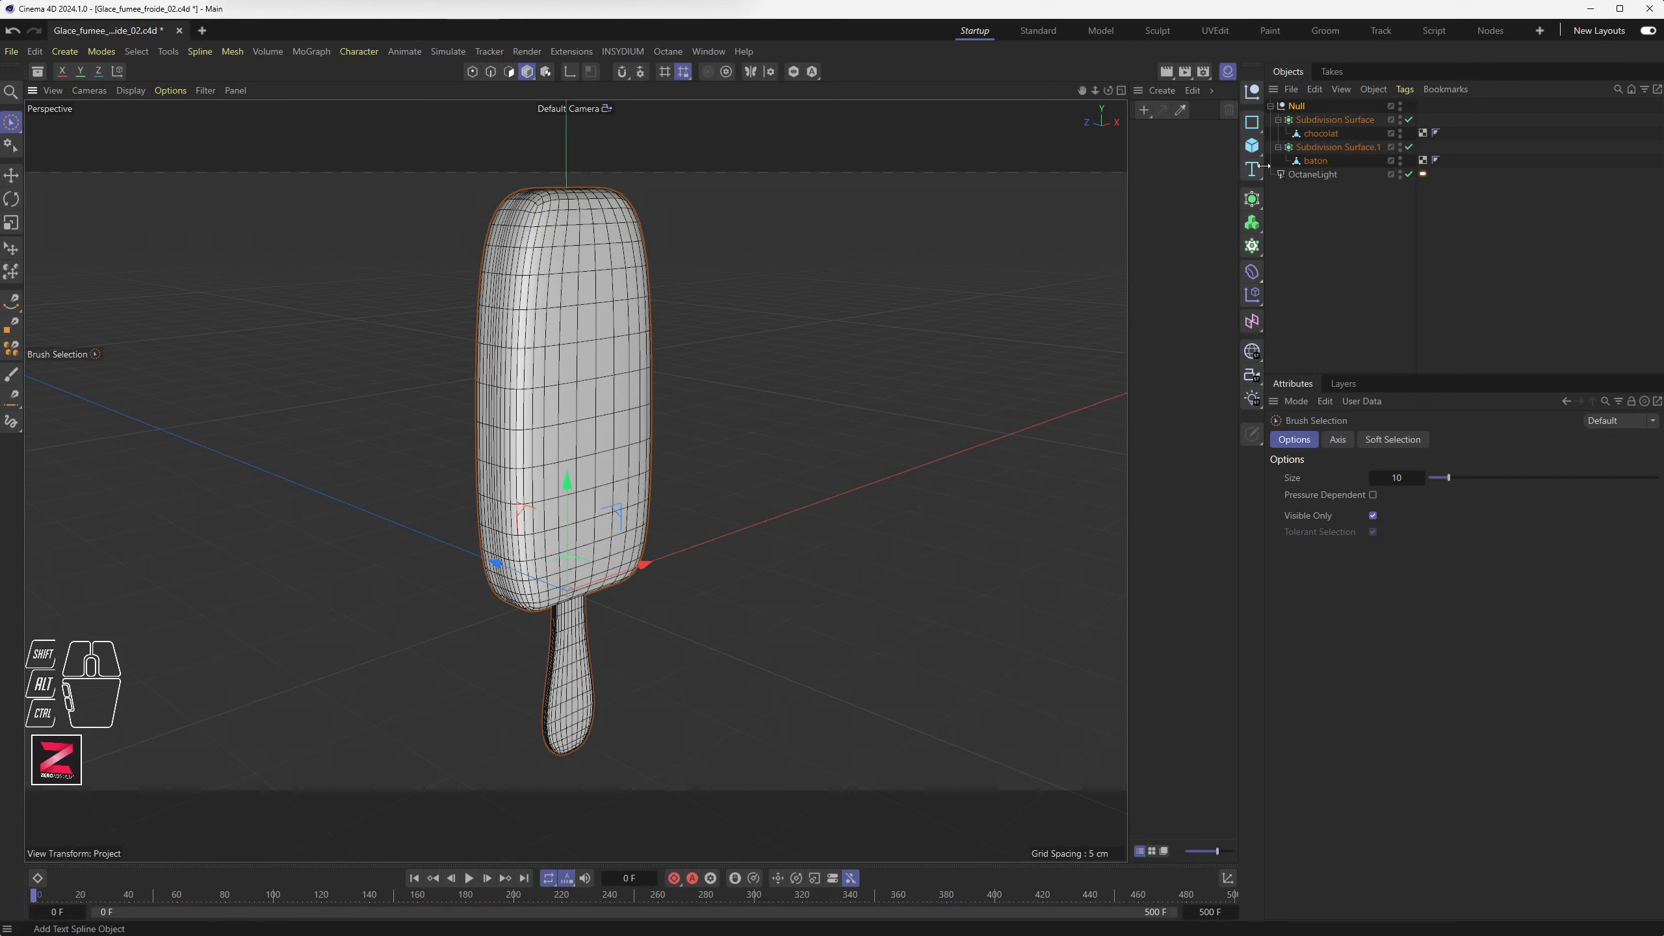
Add a Pyro Emitter simulation tag to the Subdivision Surface containing the chocolat mesh
left_click(1328, 122)
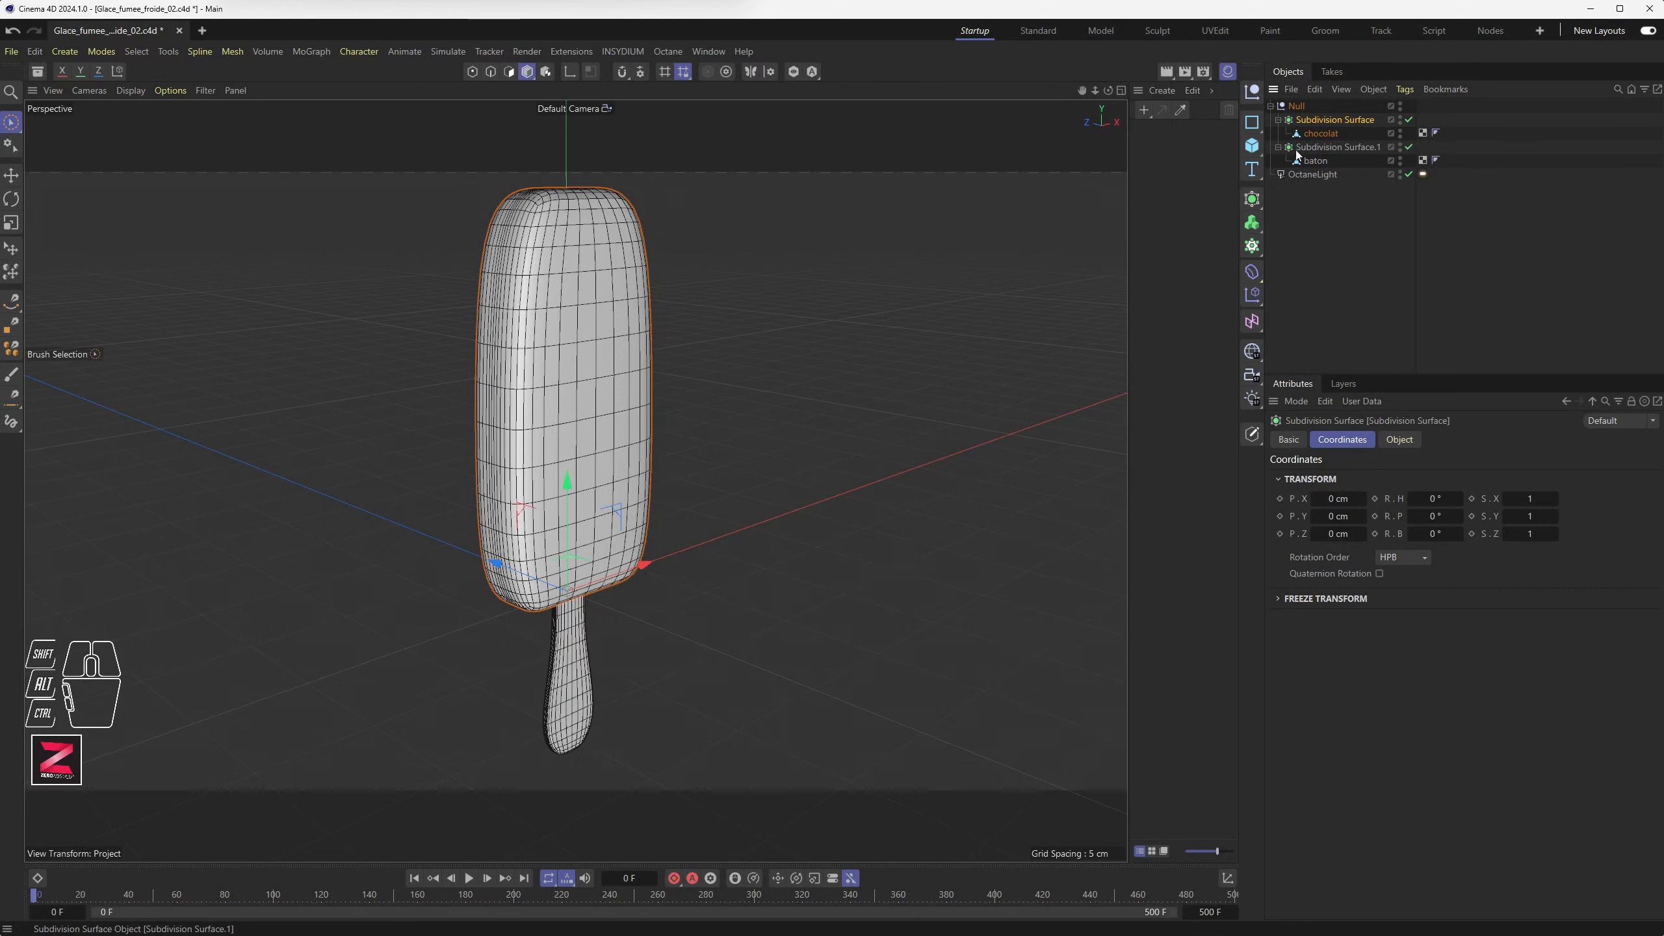
right_click_drag(1312, 125, 1611, 393)
mouse_move(1526, 368)
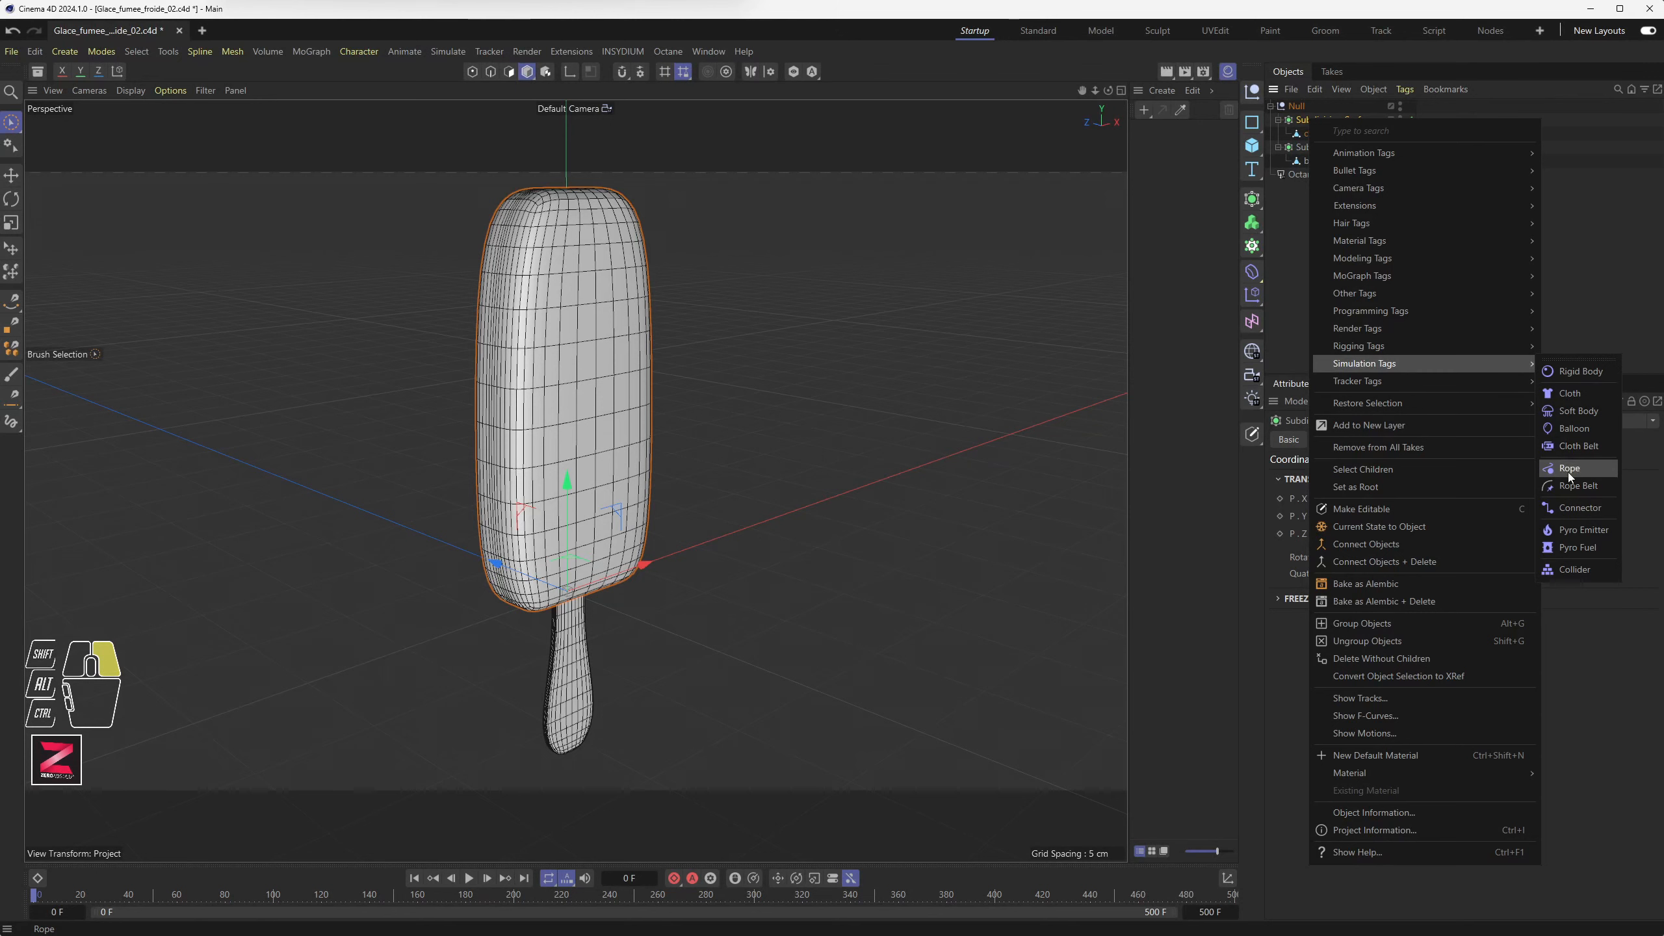
left_click(1577, 533)
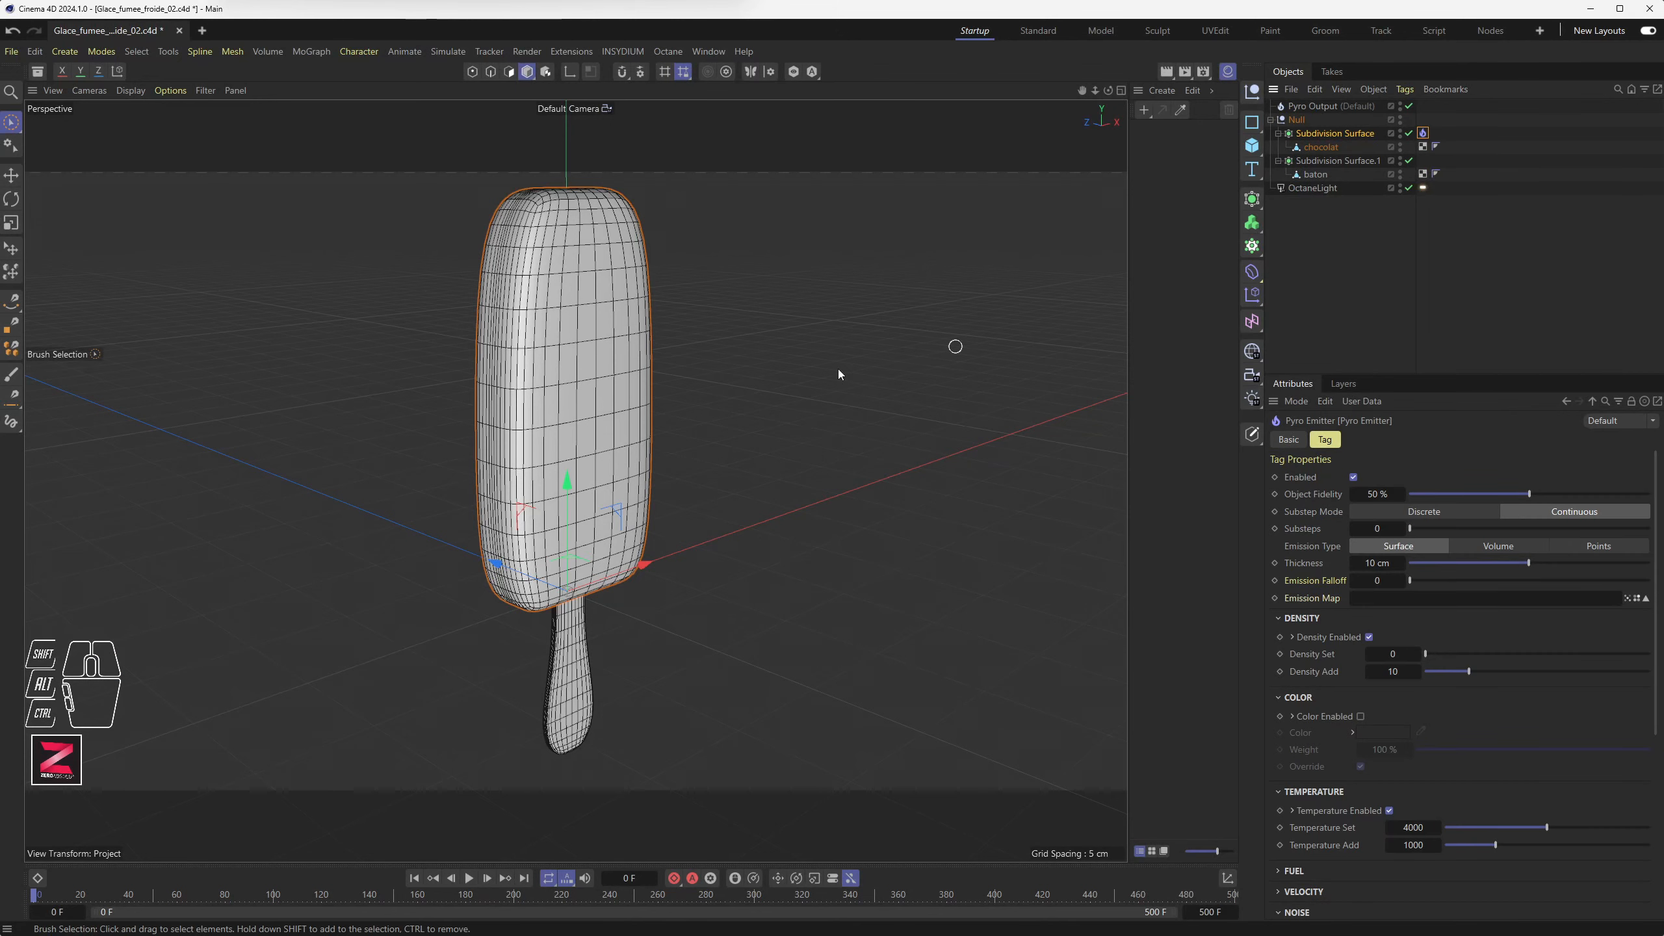
Play the default Pyro simulation to frame 39 and examine the fire and smoke around the ice cream
scroll(550, 557, "down", 3)
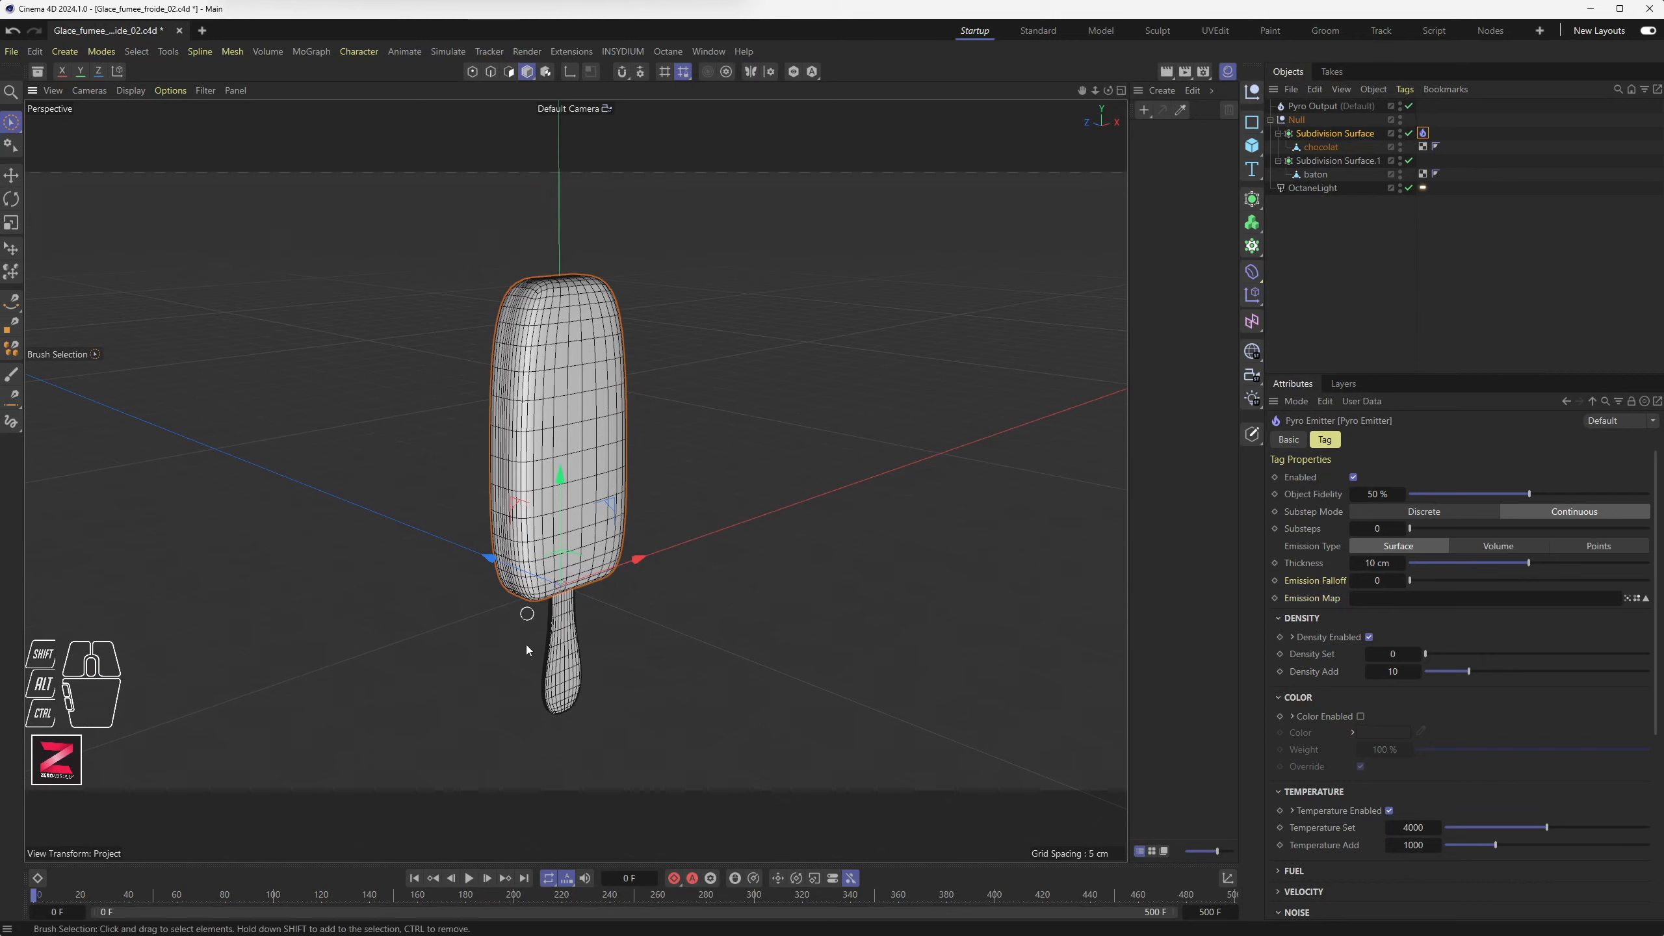
left_click(469, 878)
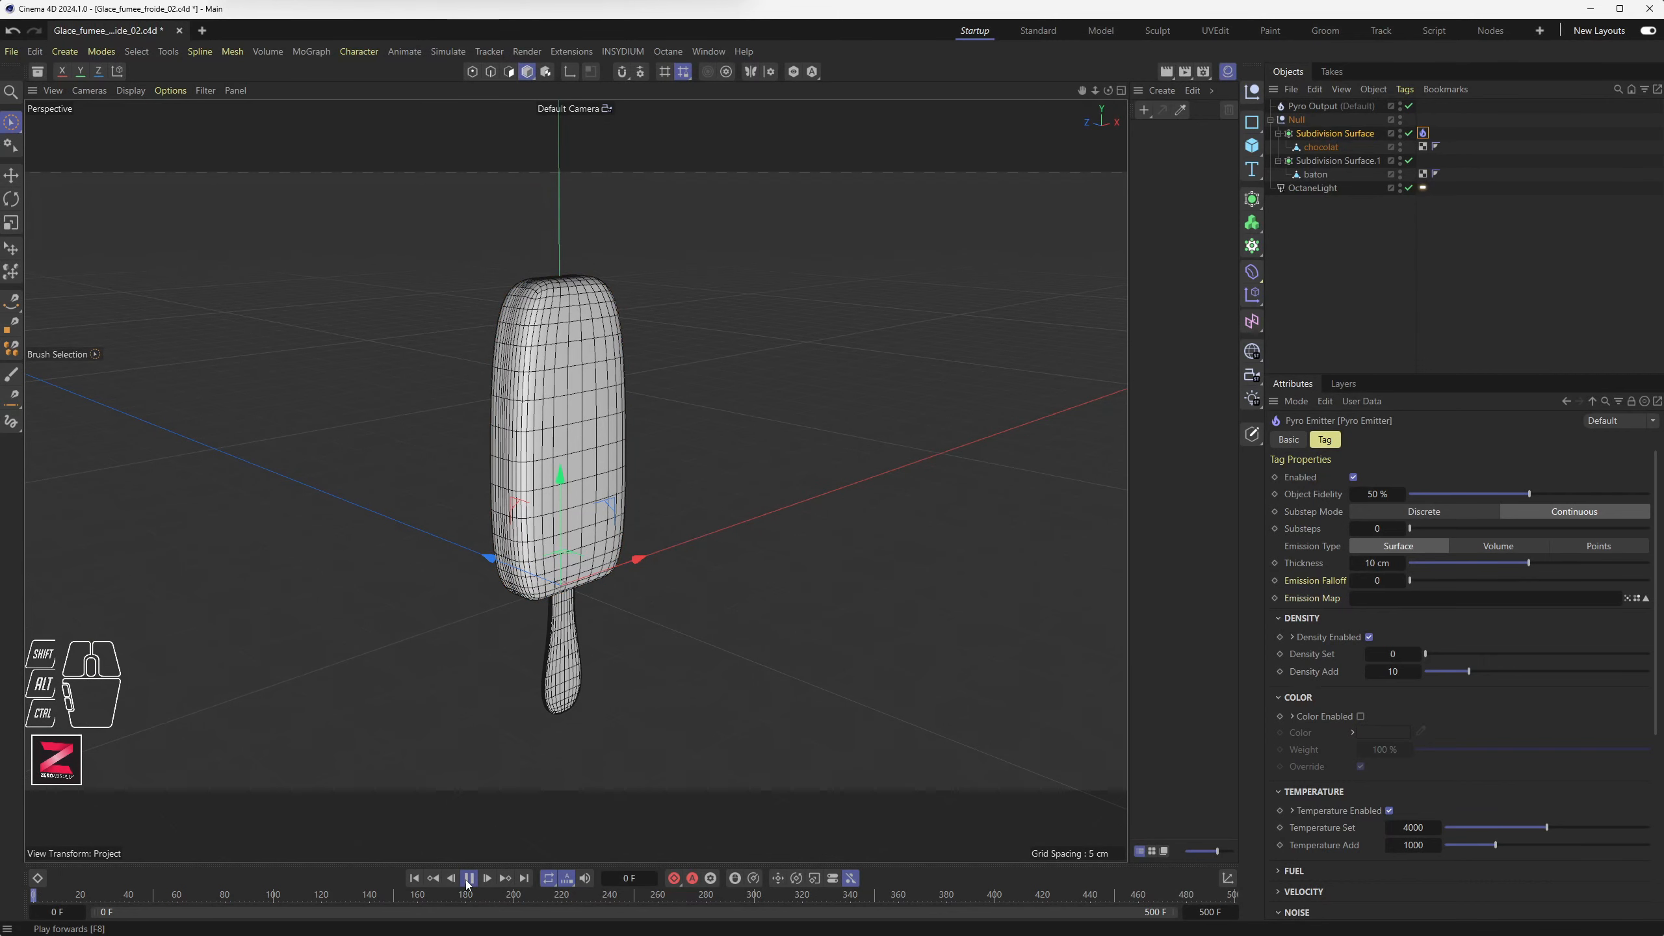
left_click(469, 878)
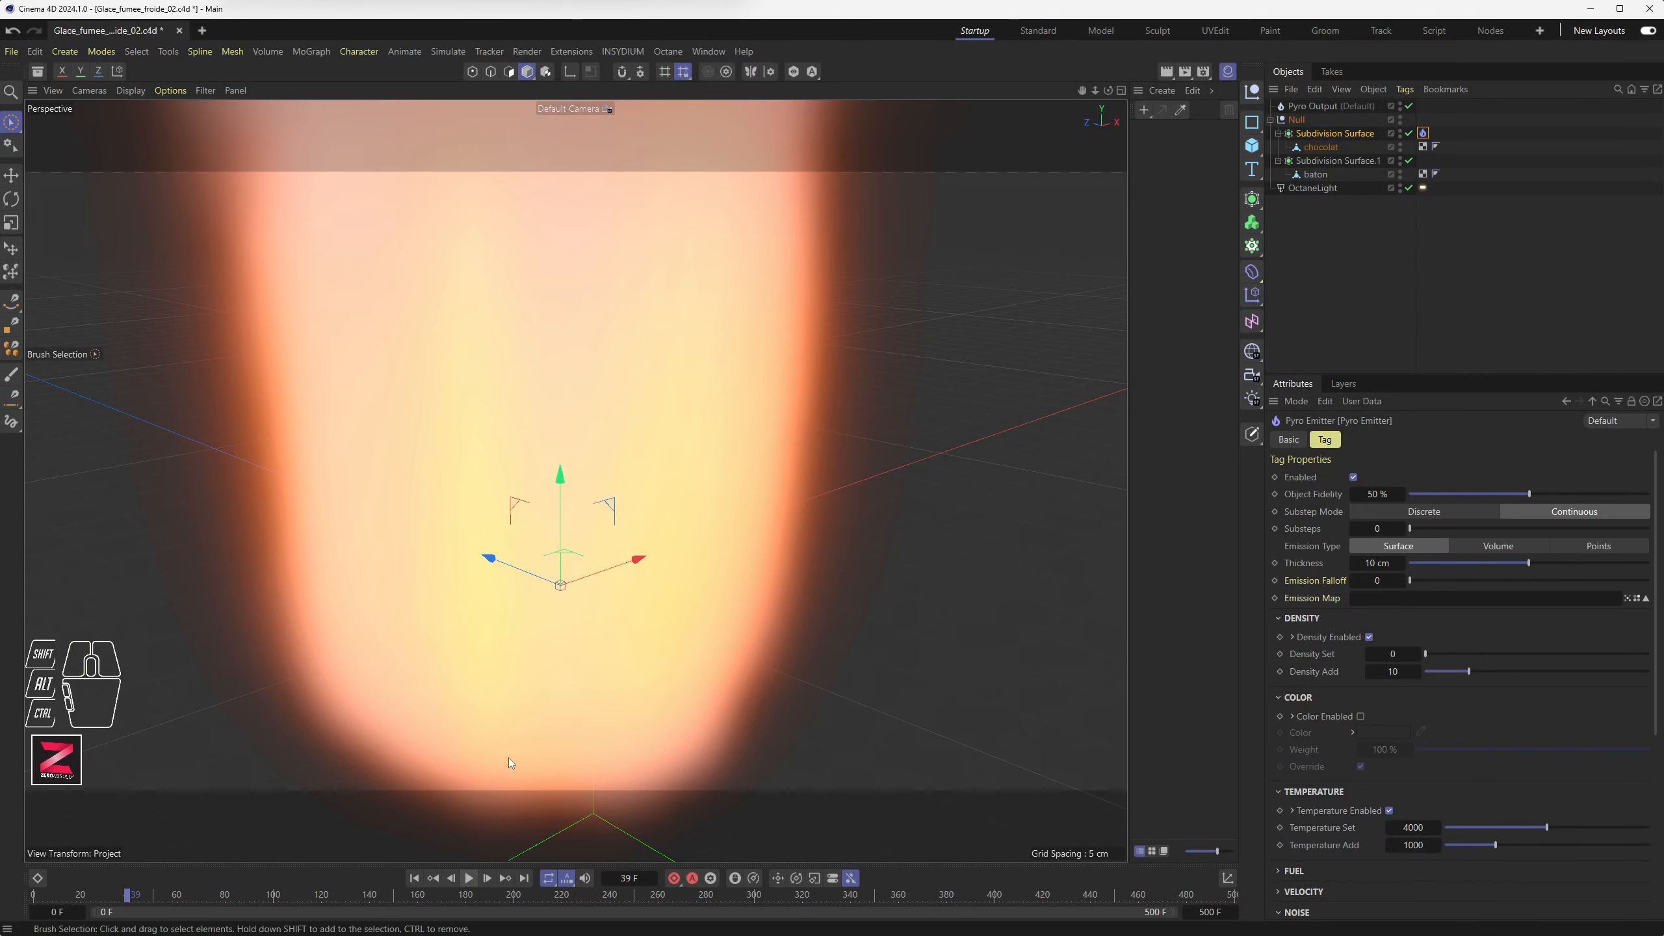
scroll(600, 490, "down", 5, "alt")
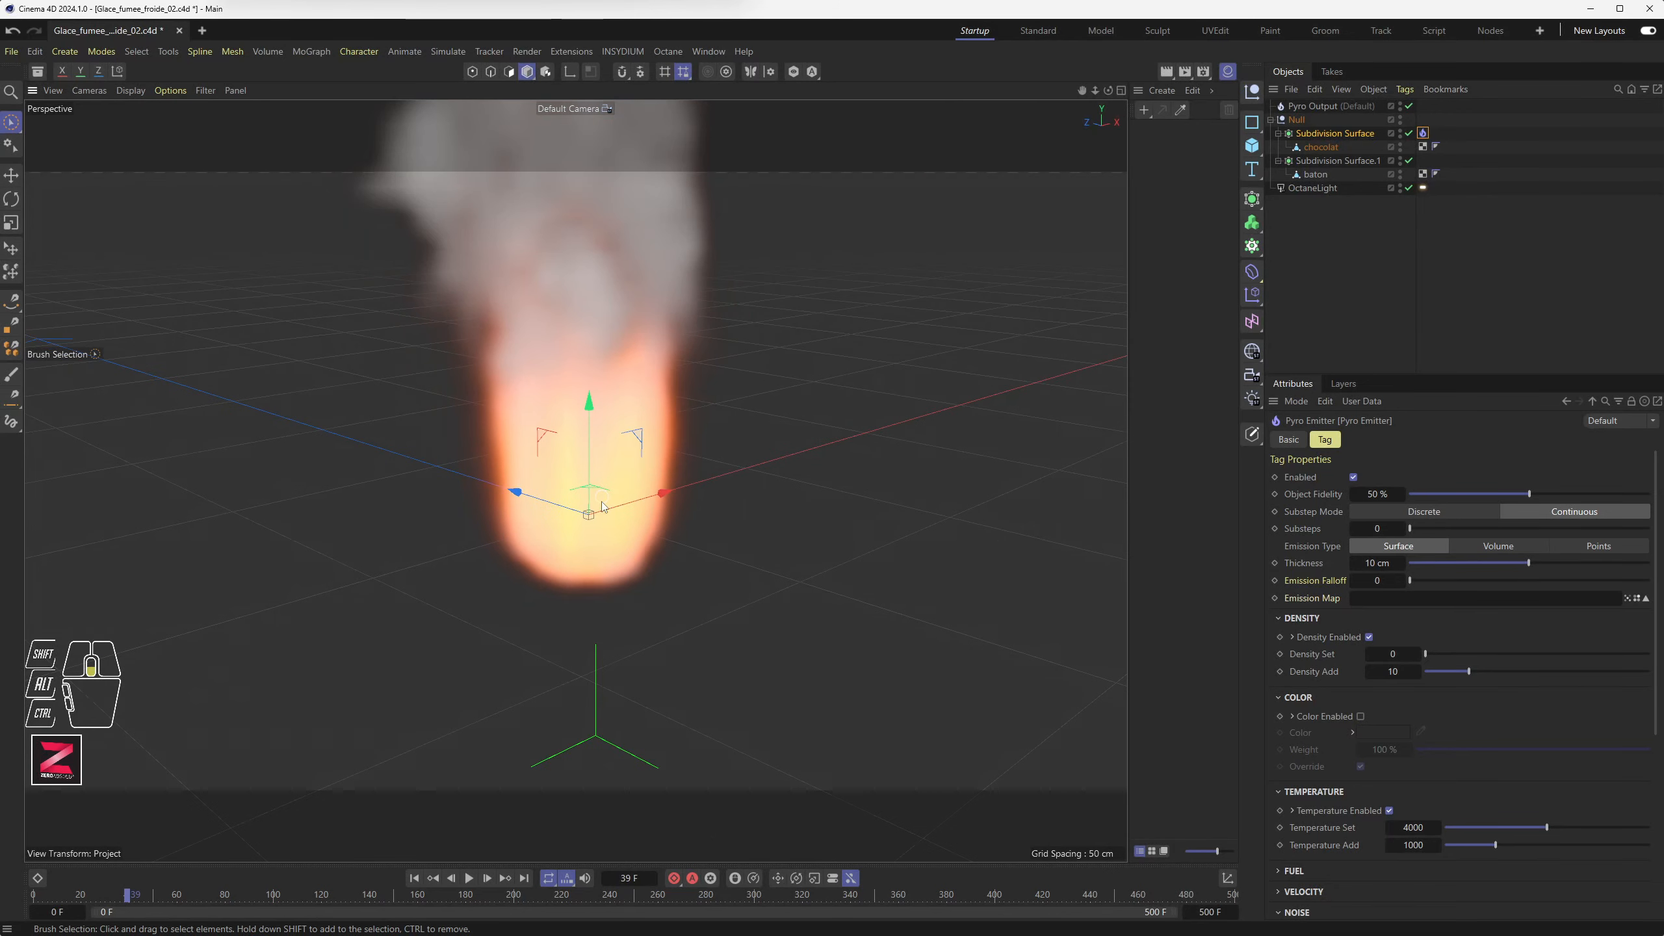
middle_click_drag(694, 490, 689, 531, "alt")
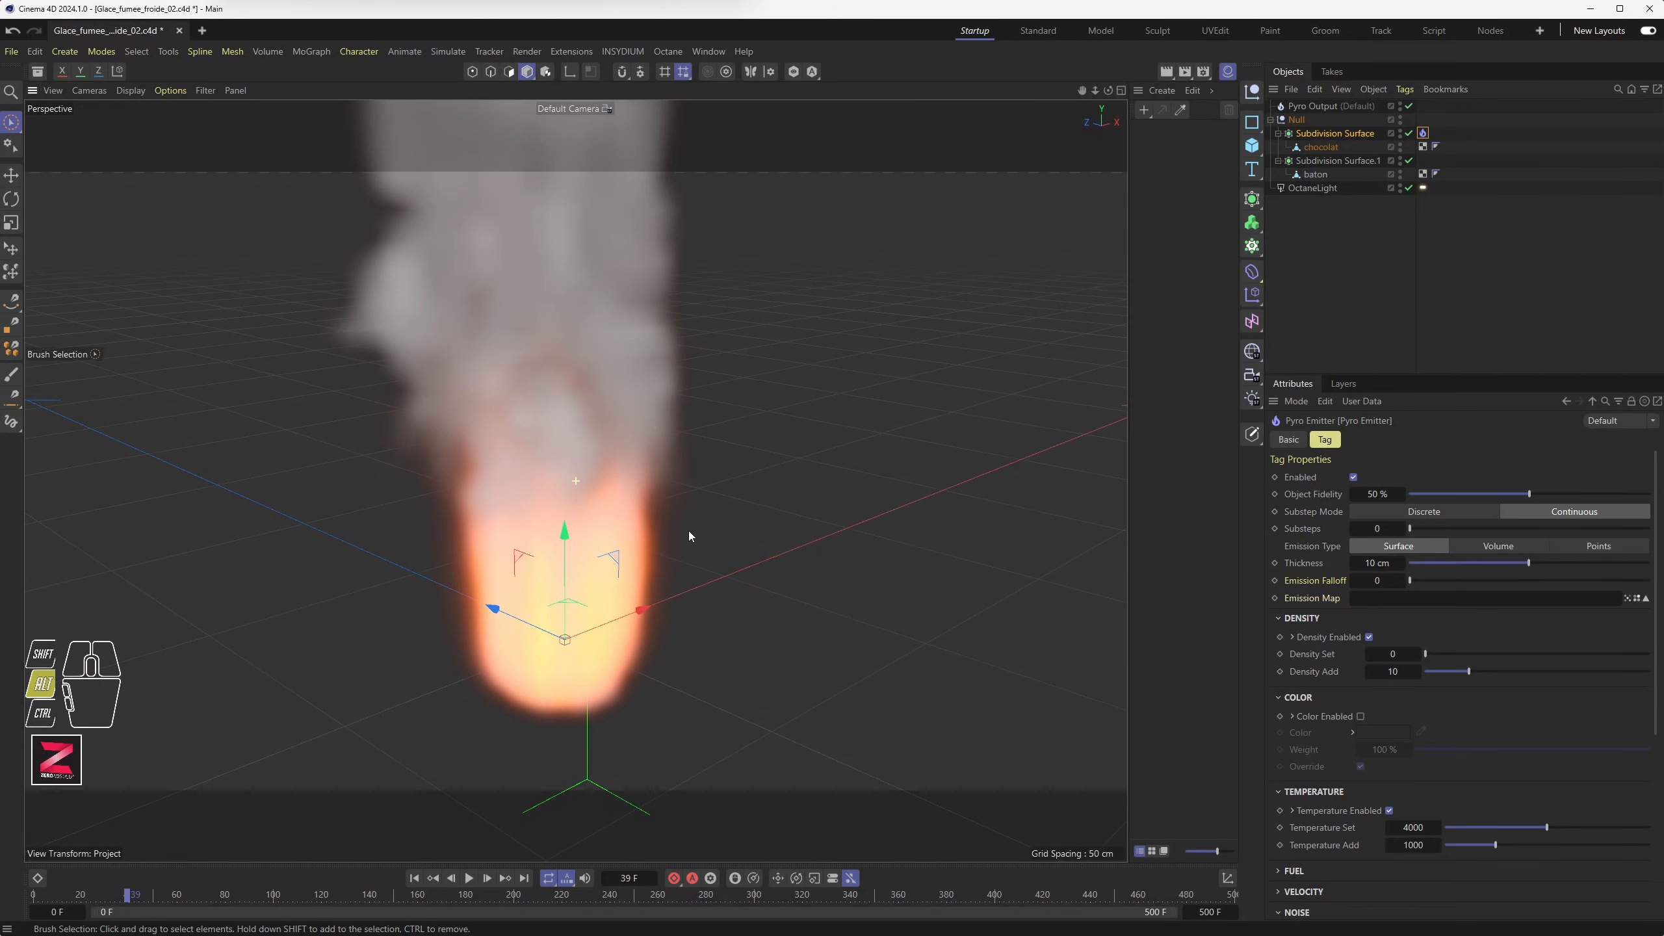
right_click(1340, 133)
mouse_move(1415, 380)
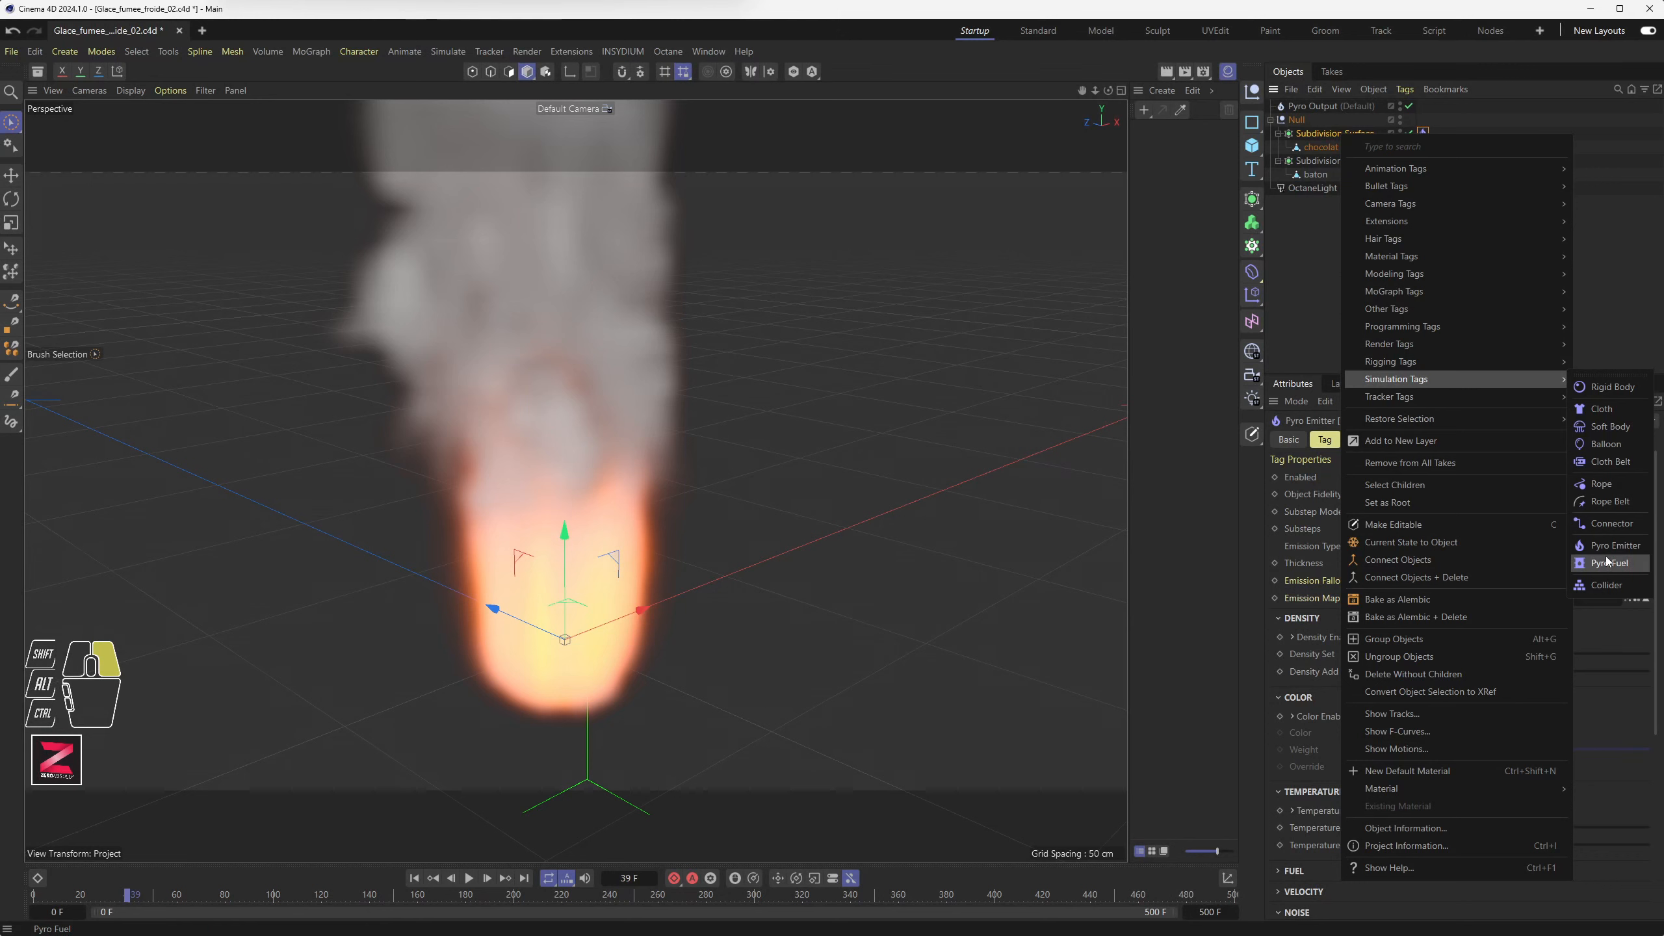
left_click(702, 373)
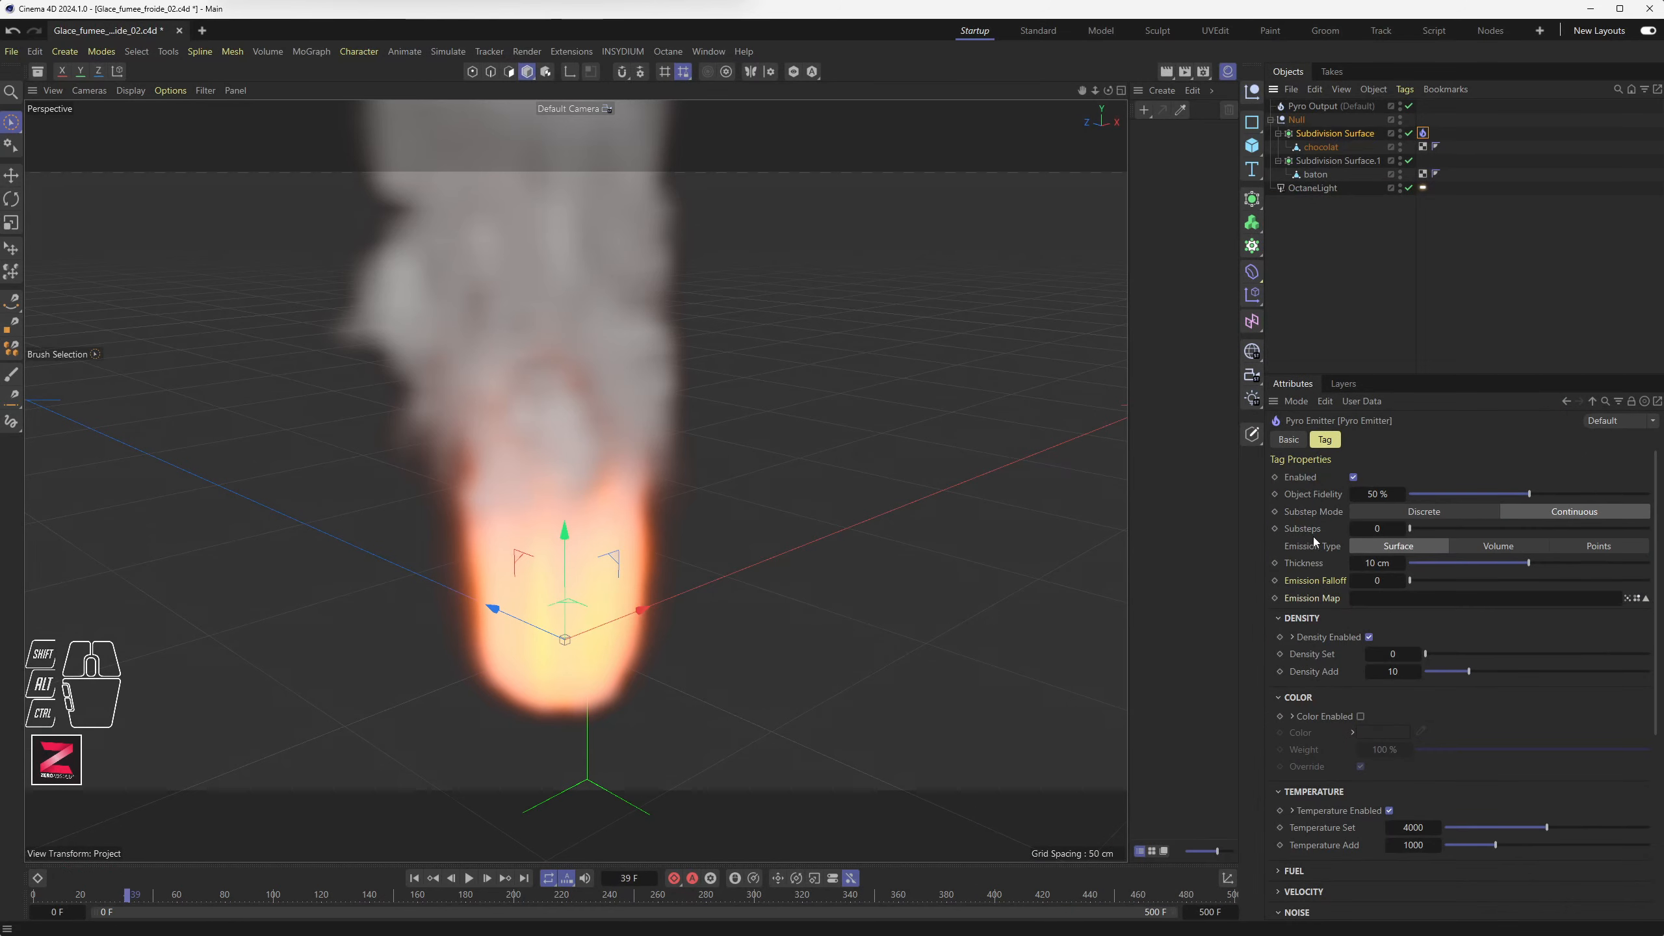
Turn off temperature emission in the Pyro Emitter tag, leaving Temperature Set at 0 and Temperature Add at 110
scroll(1328, 543, "down", 3)
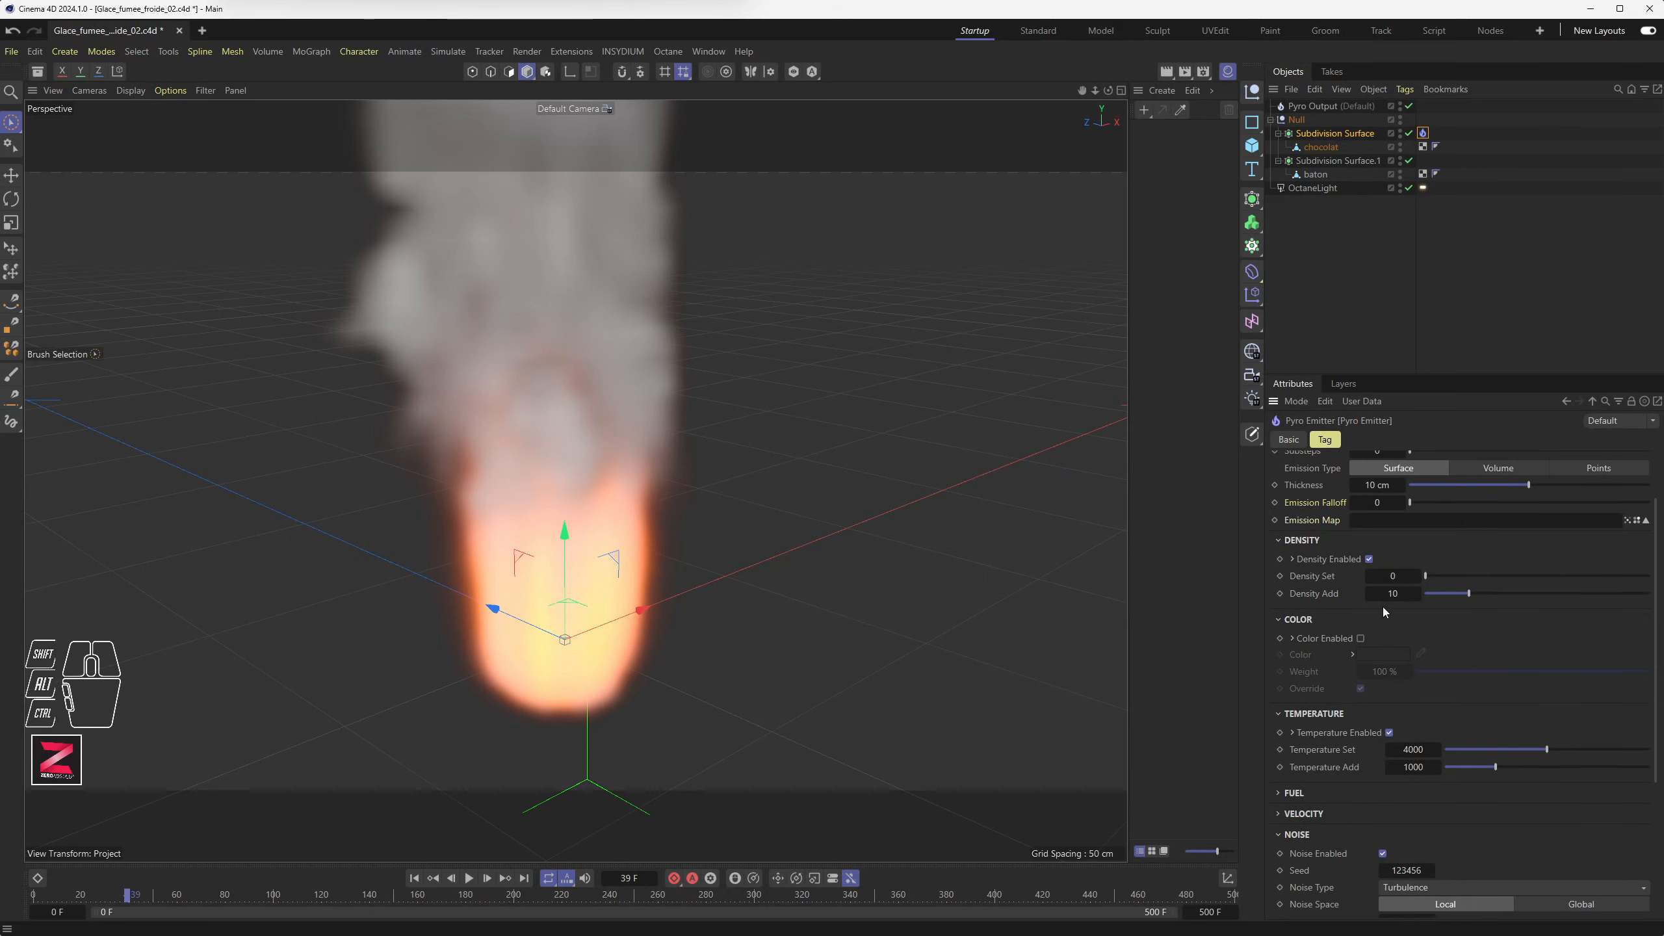
left_click(1389, 733)
left_click(1389, 733)
mouse_move(1387, 758)
left_mouse_down()
mouse_move(1363, 759)
mouse_move(1389, 769)
left_mouse_up()
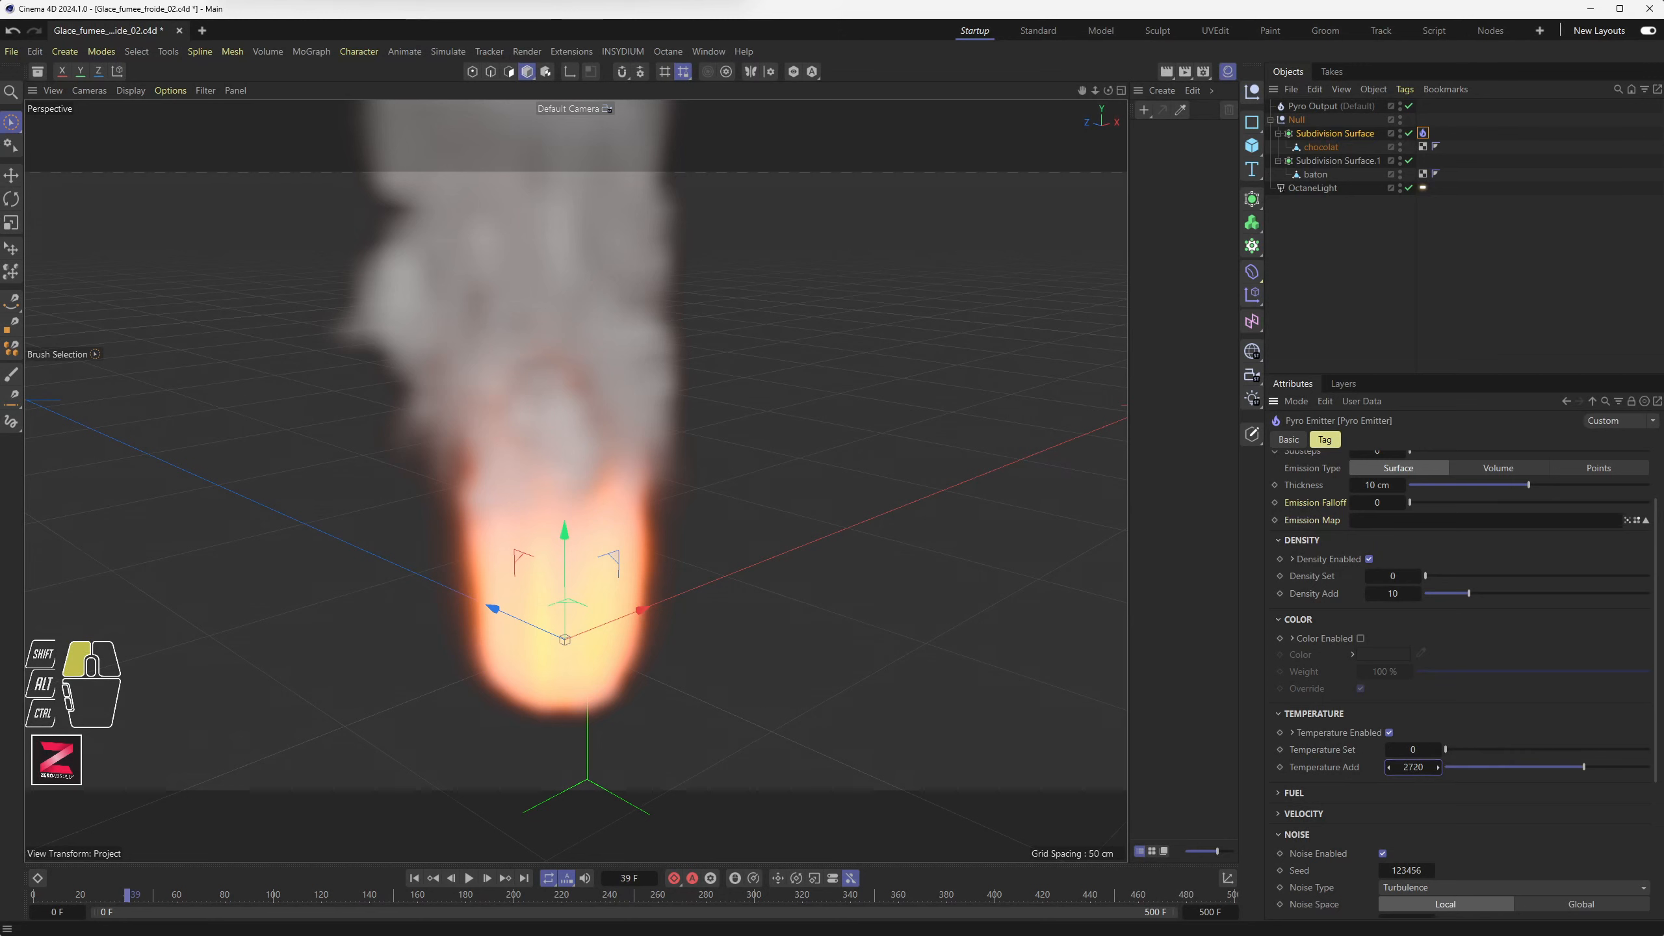
left_click_drag(1410, 750, 1410, 750)
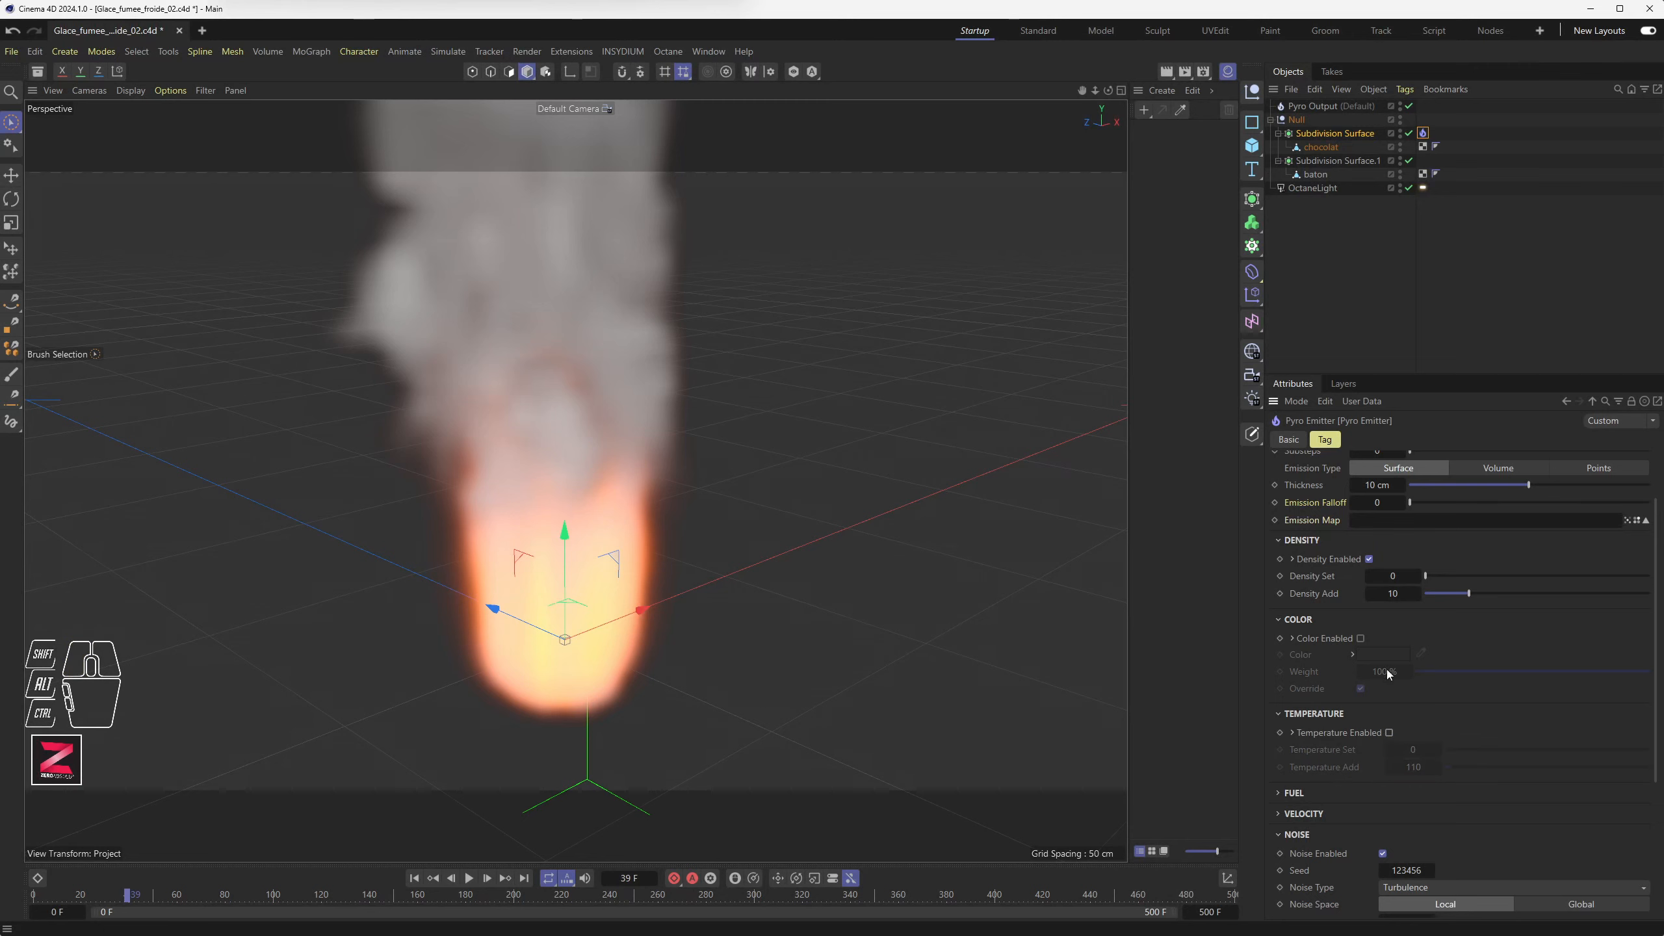
scroll(1332, 627, "down", 4)
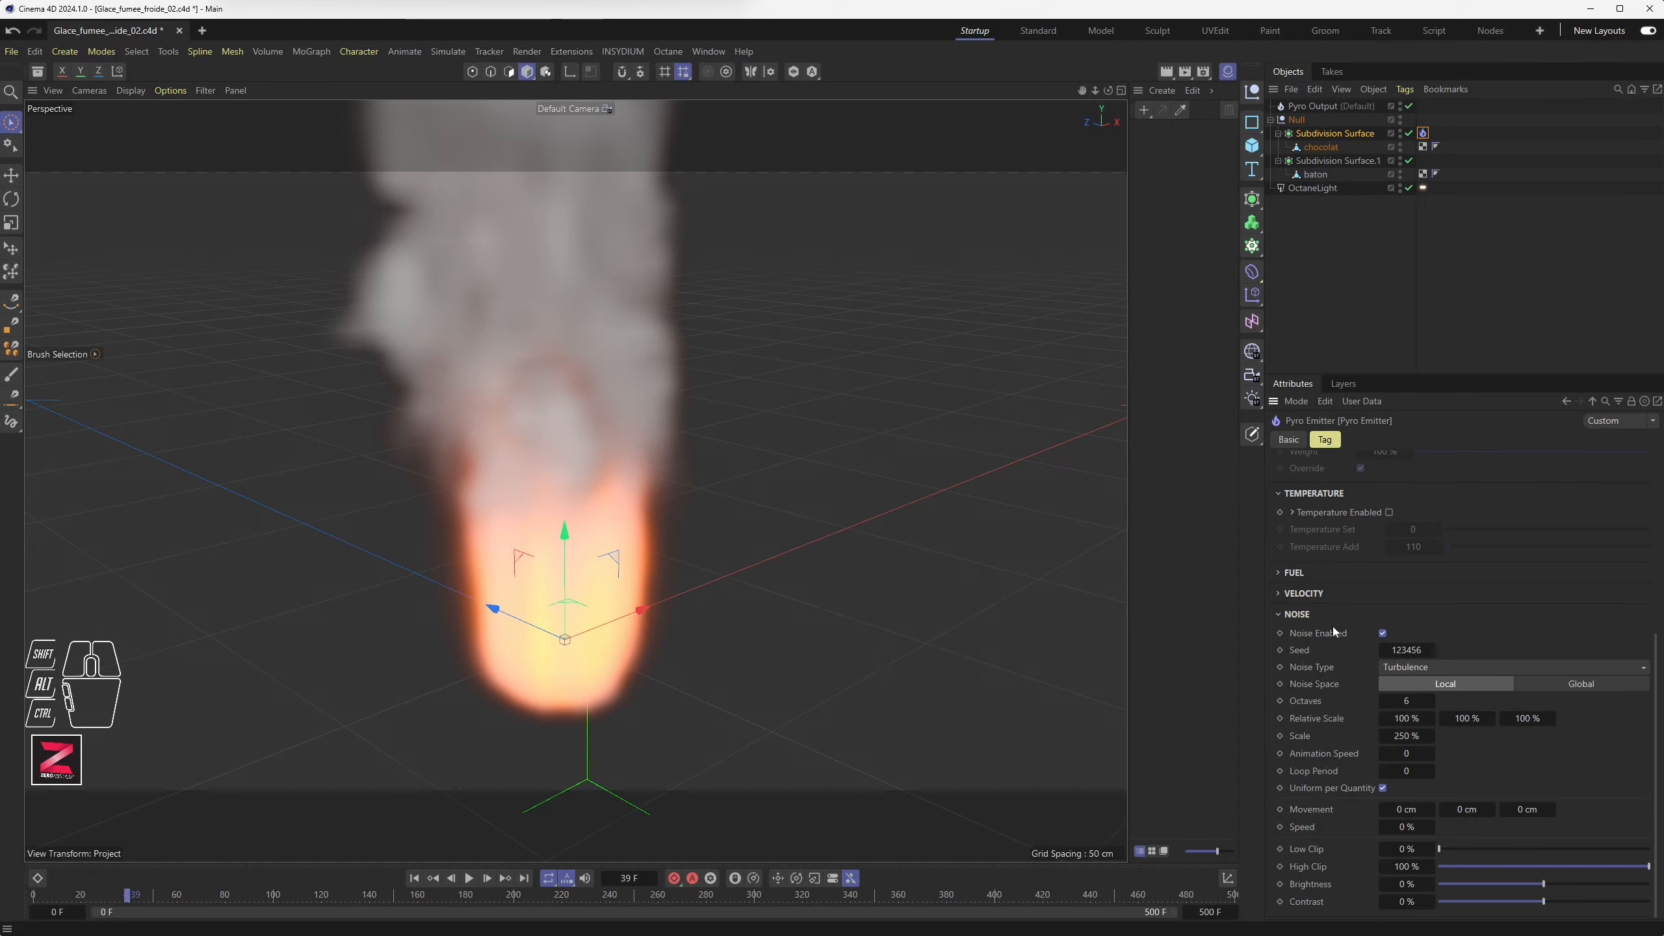
scroll(1334, 614, "up", 4)
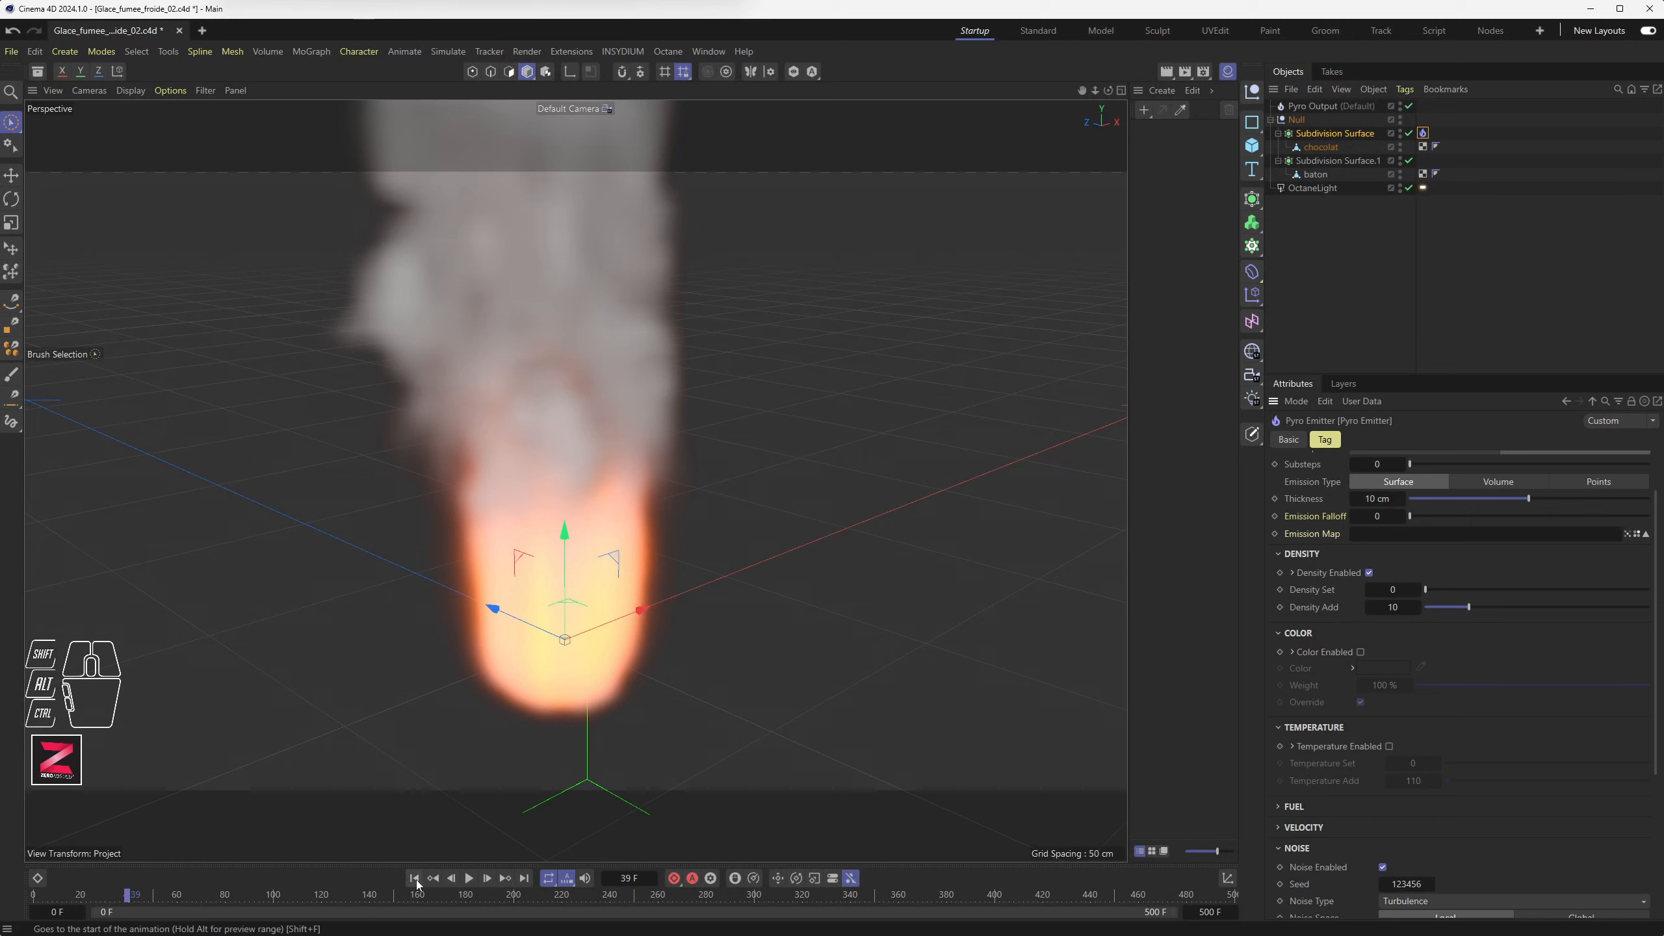
Replay the simulation twice from the first frame to examine the smoke without temperature, stopping at frame 12
left_click(414, 877)
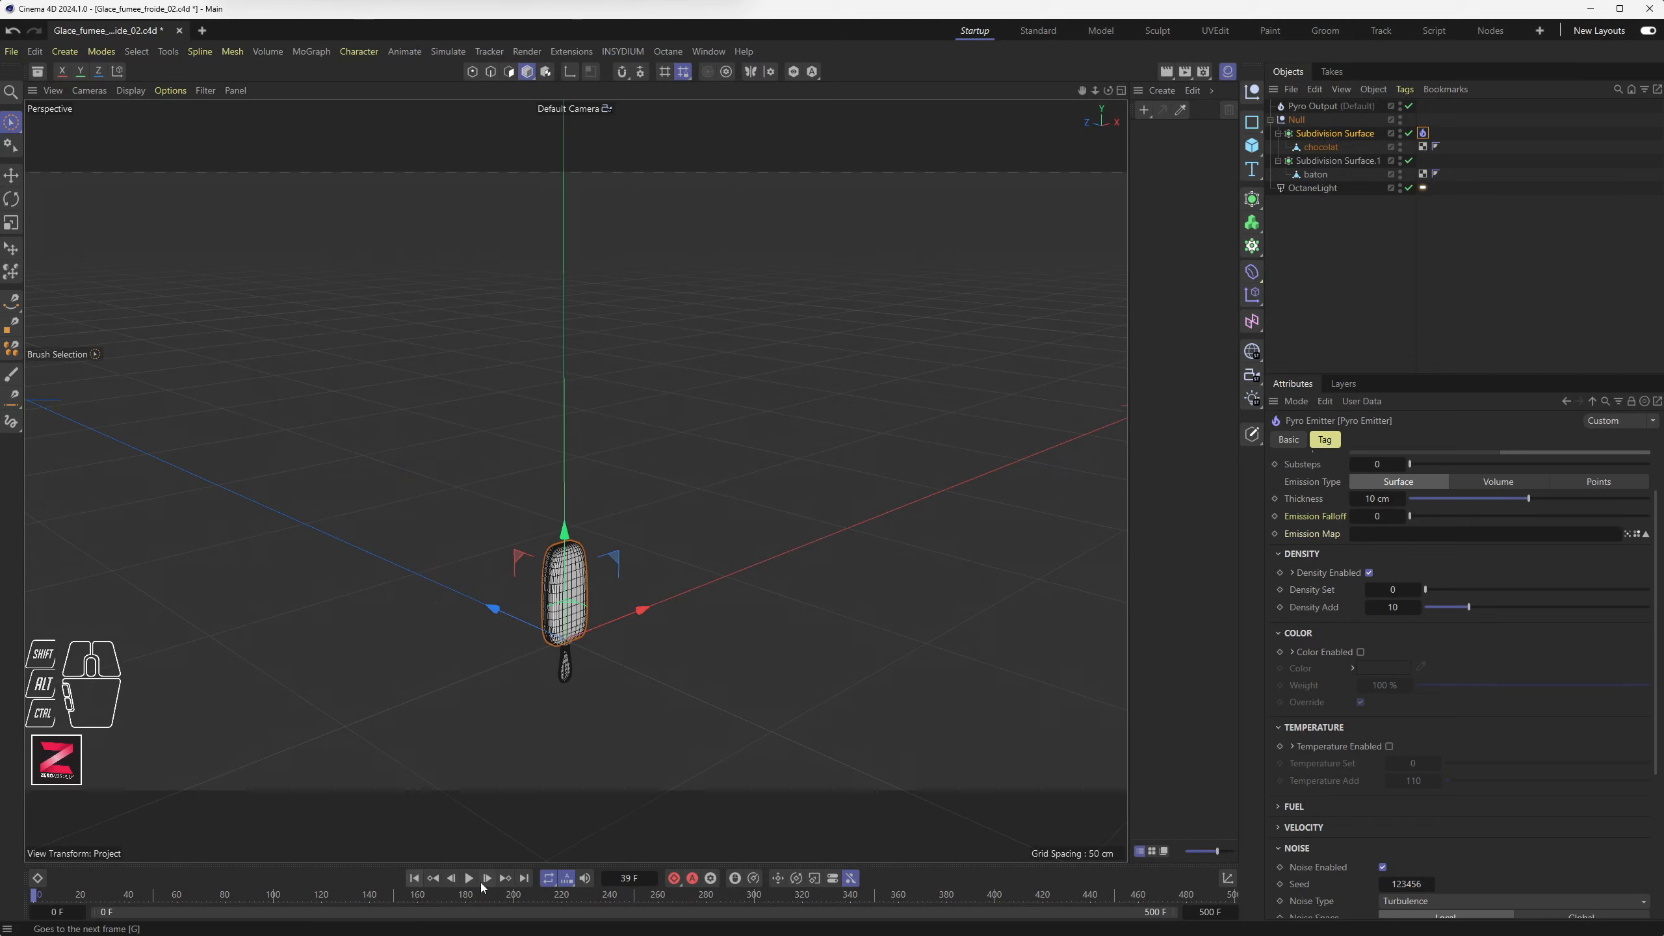
left_click(470, 878)
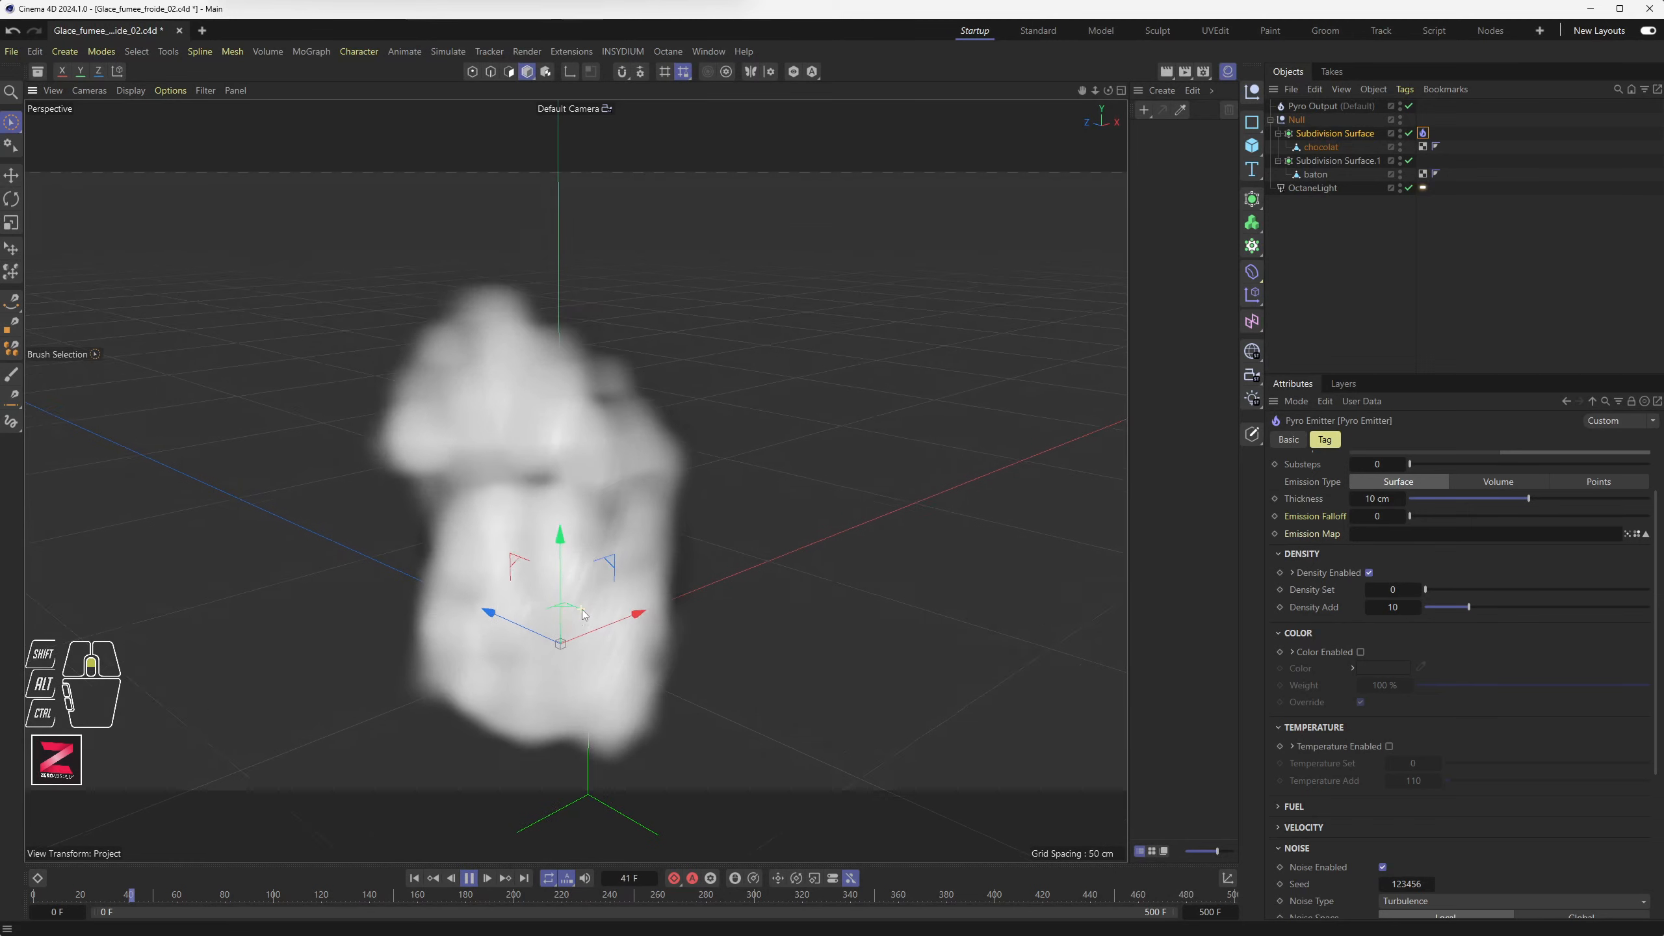
right_click_drag(583, 654, 498, 773, "alt")
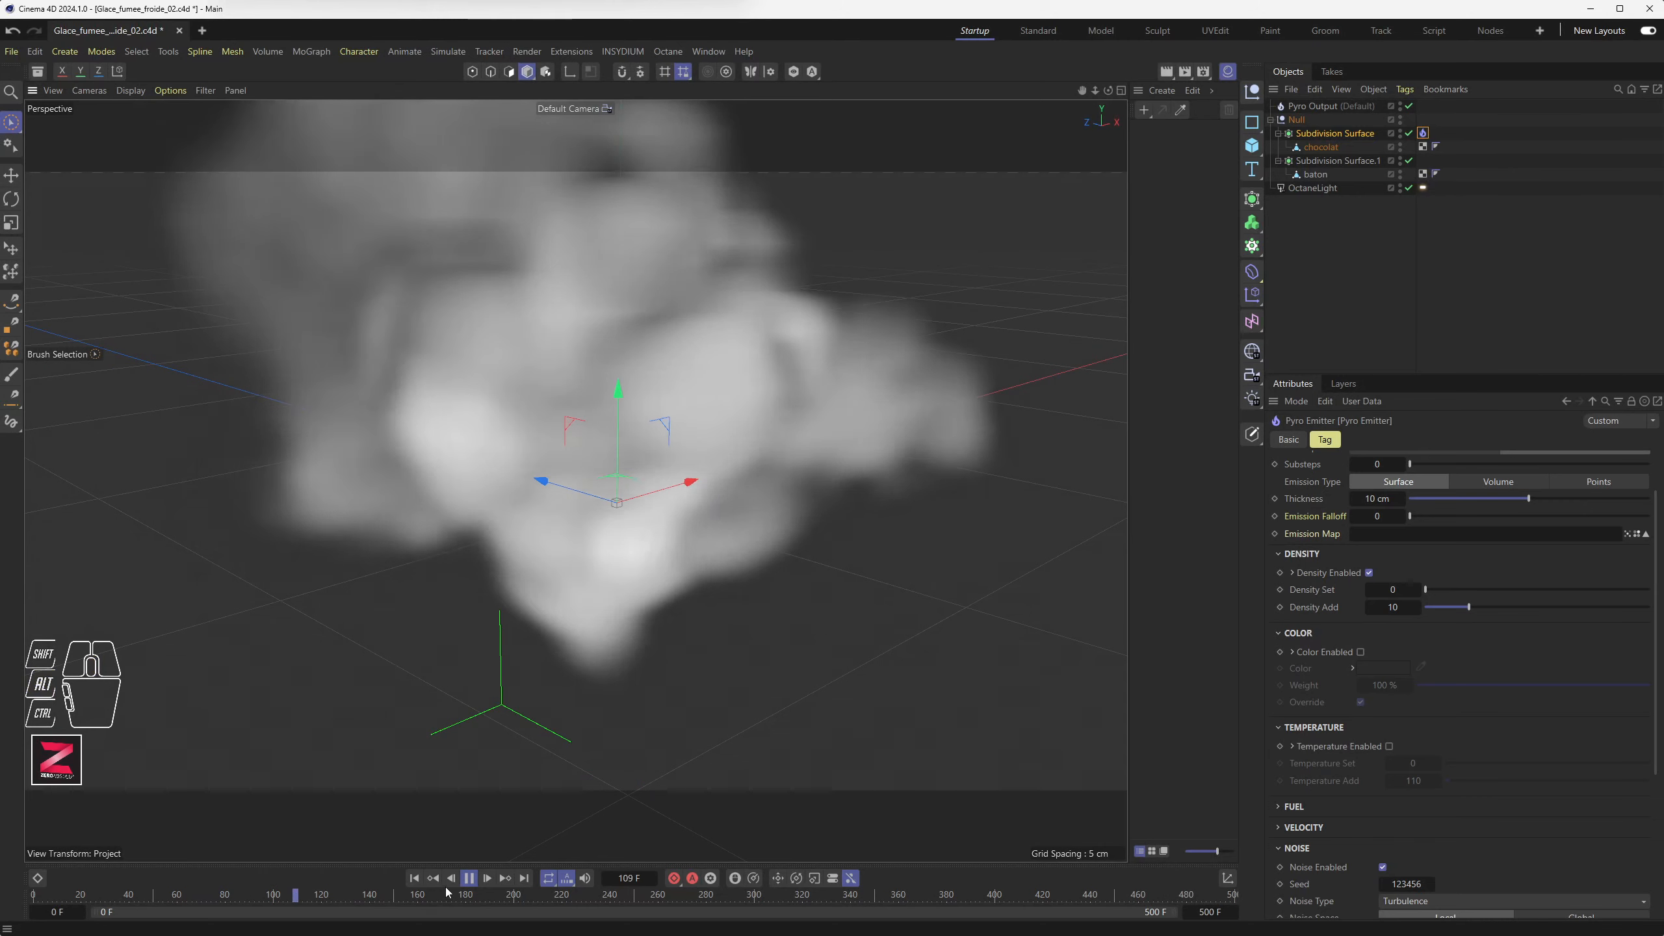
left_click(469, 877)
left_click(414, 878)
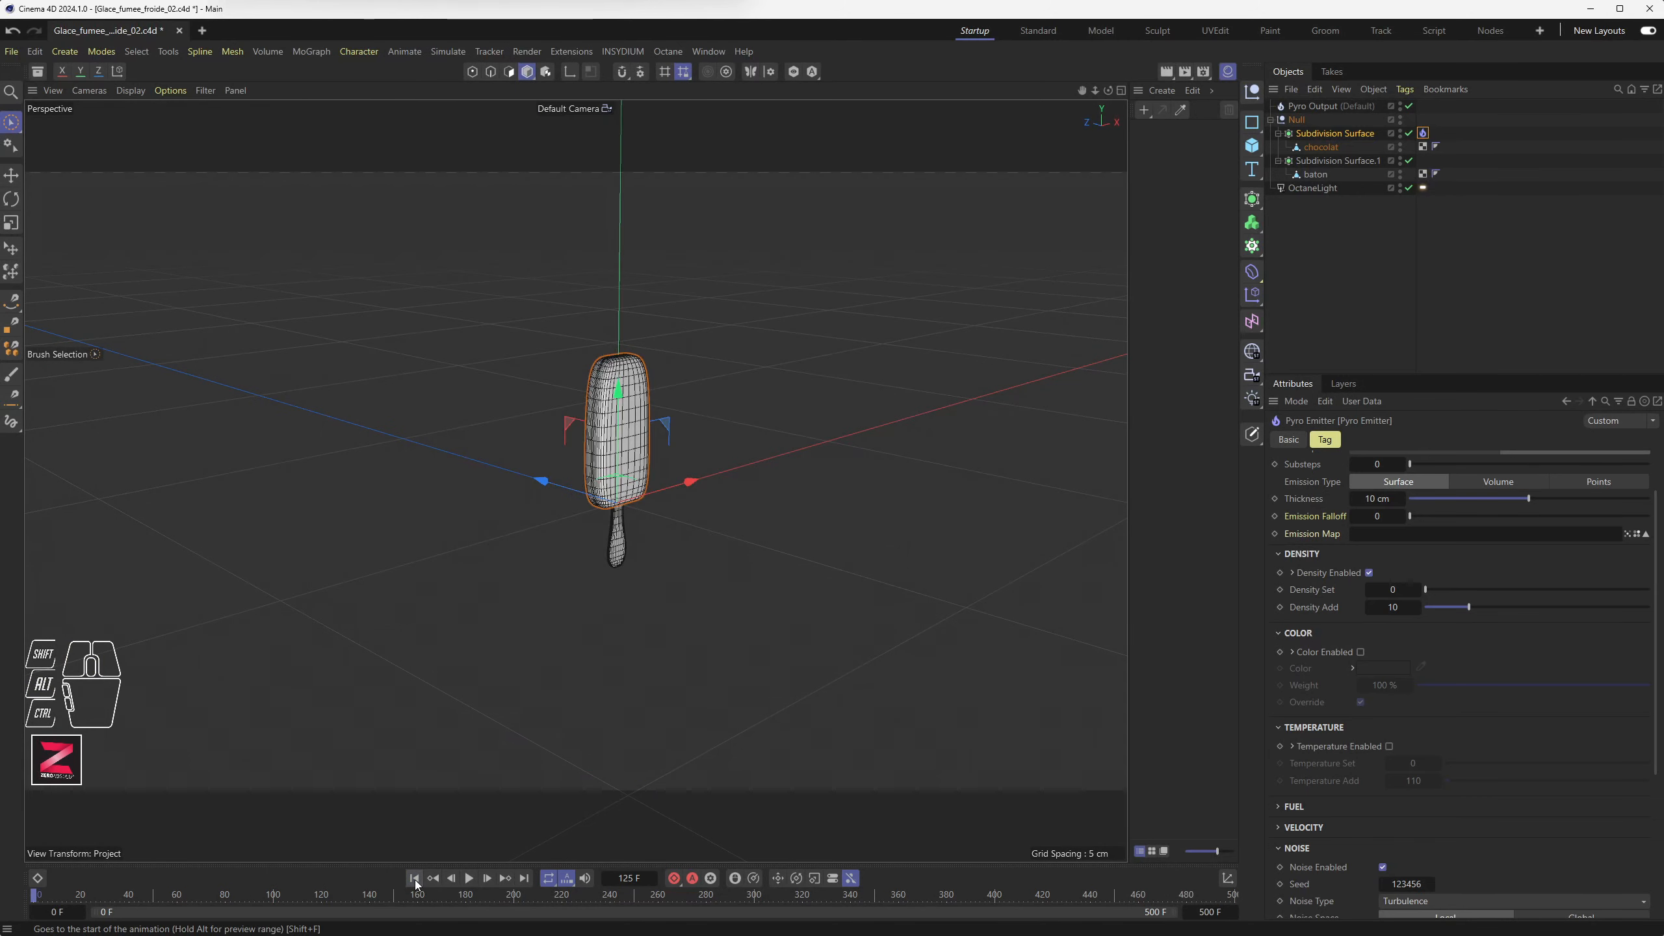
left_click(470, 878)
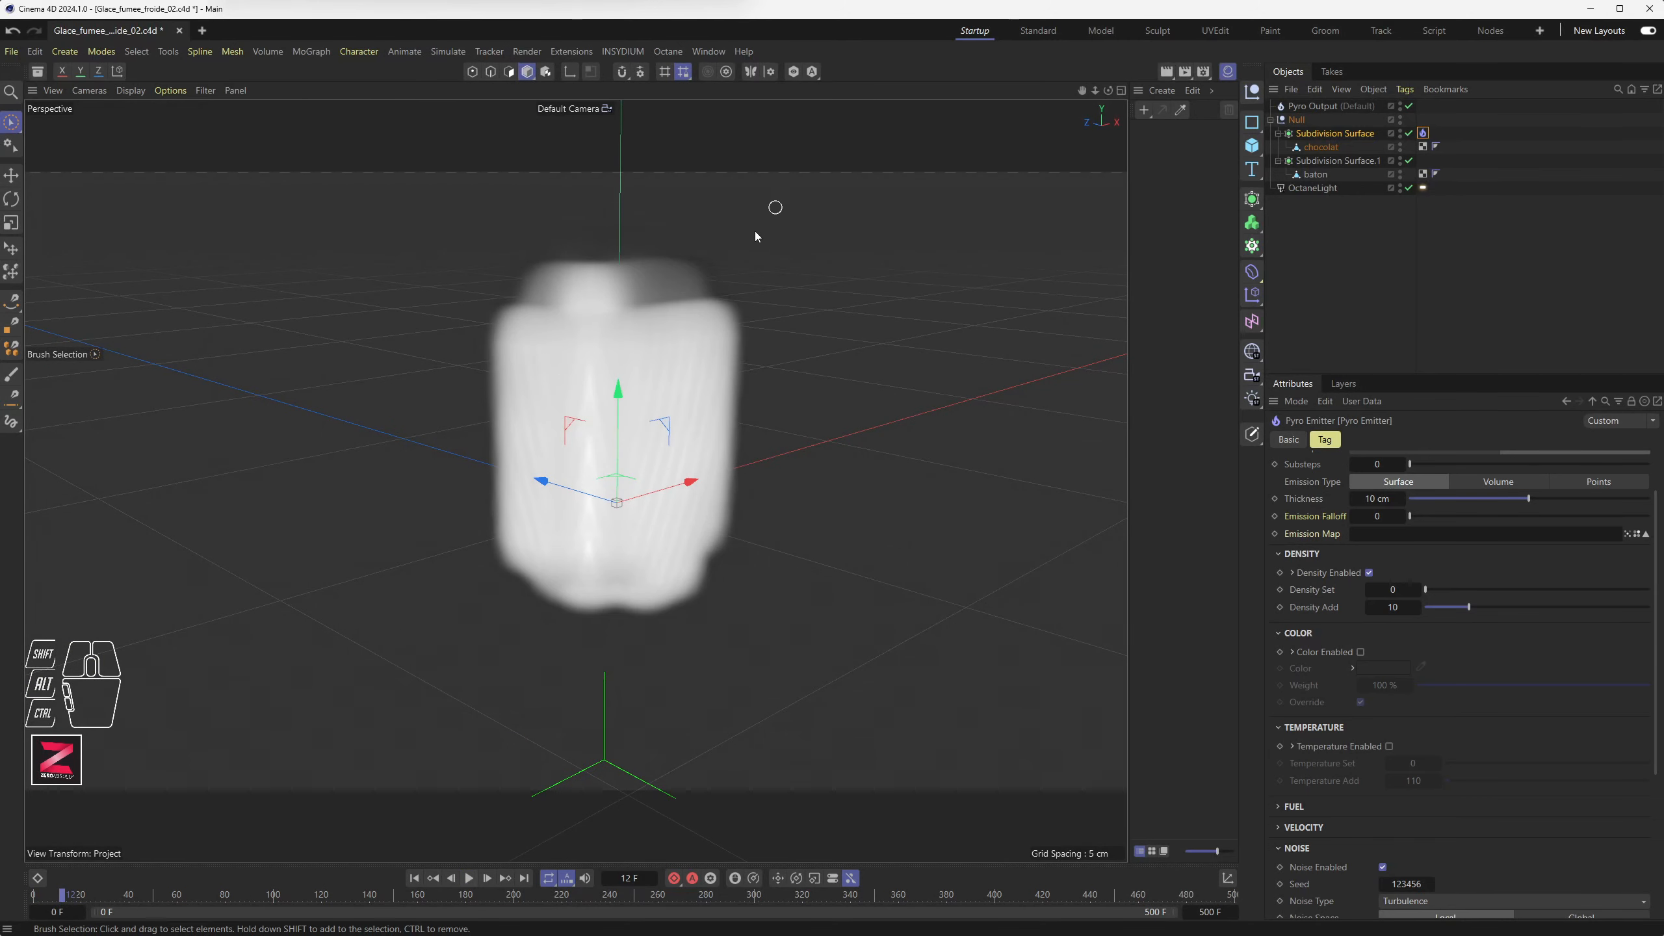
scroll(664, 417, "down", 2)
middle_click_drag(661, 416, 630, 449, "alt")
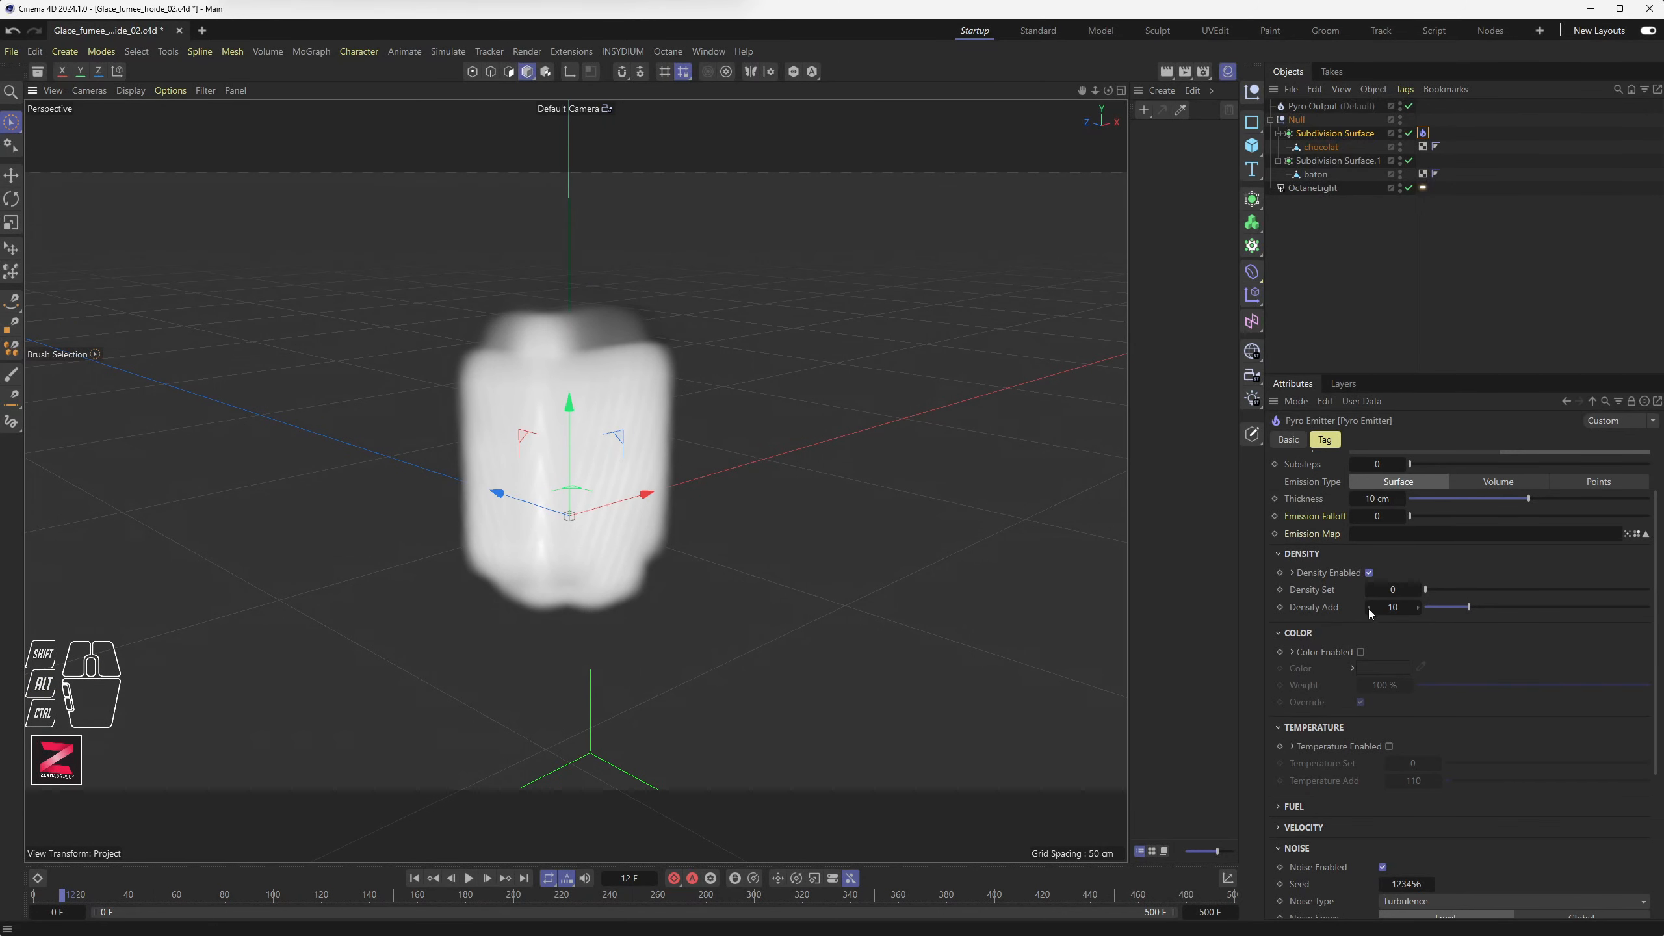
Keep the Pyro Emitter's emission type on Surface and set its thickness to 0.5 cm
scroll(1359, 616, "up", 3)
left_click(1399, 547)
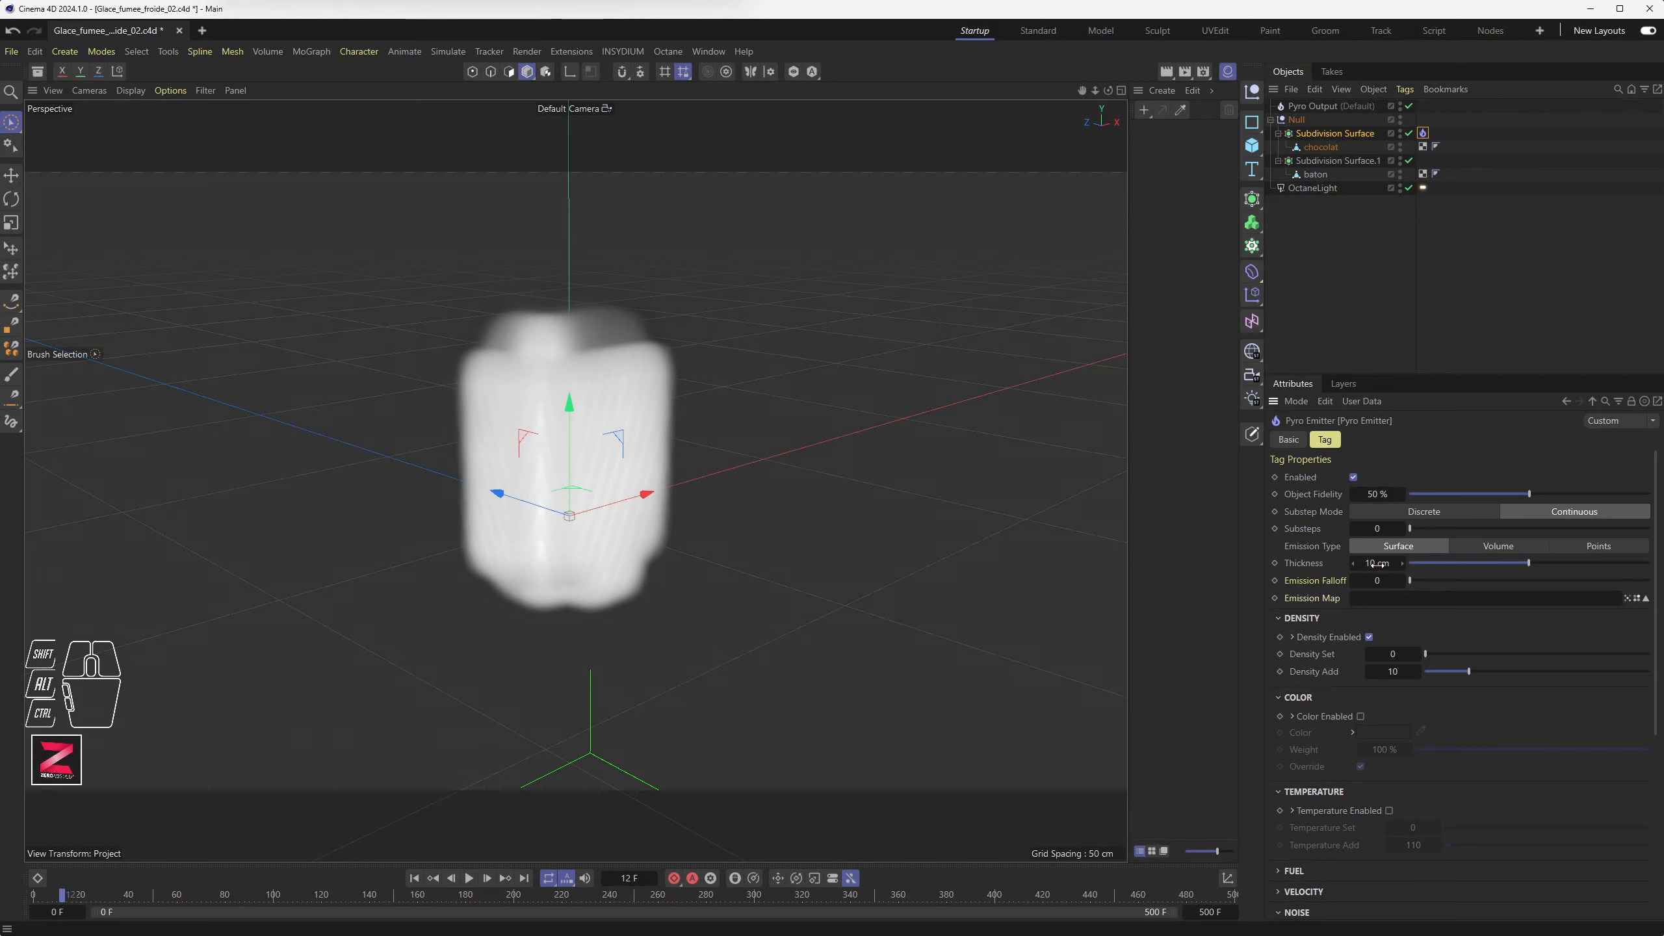
left_click(1376, 564)
type("0.5")
key("Return")
Replay the simulation from the first frame to check the thinner smoke emission, stopping at frame 87
left_click(415, 877)
left_click(471, 879)
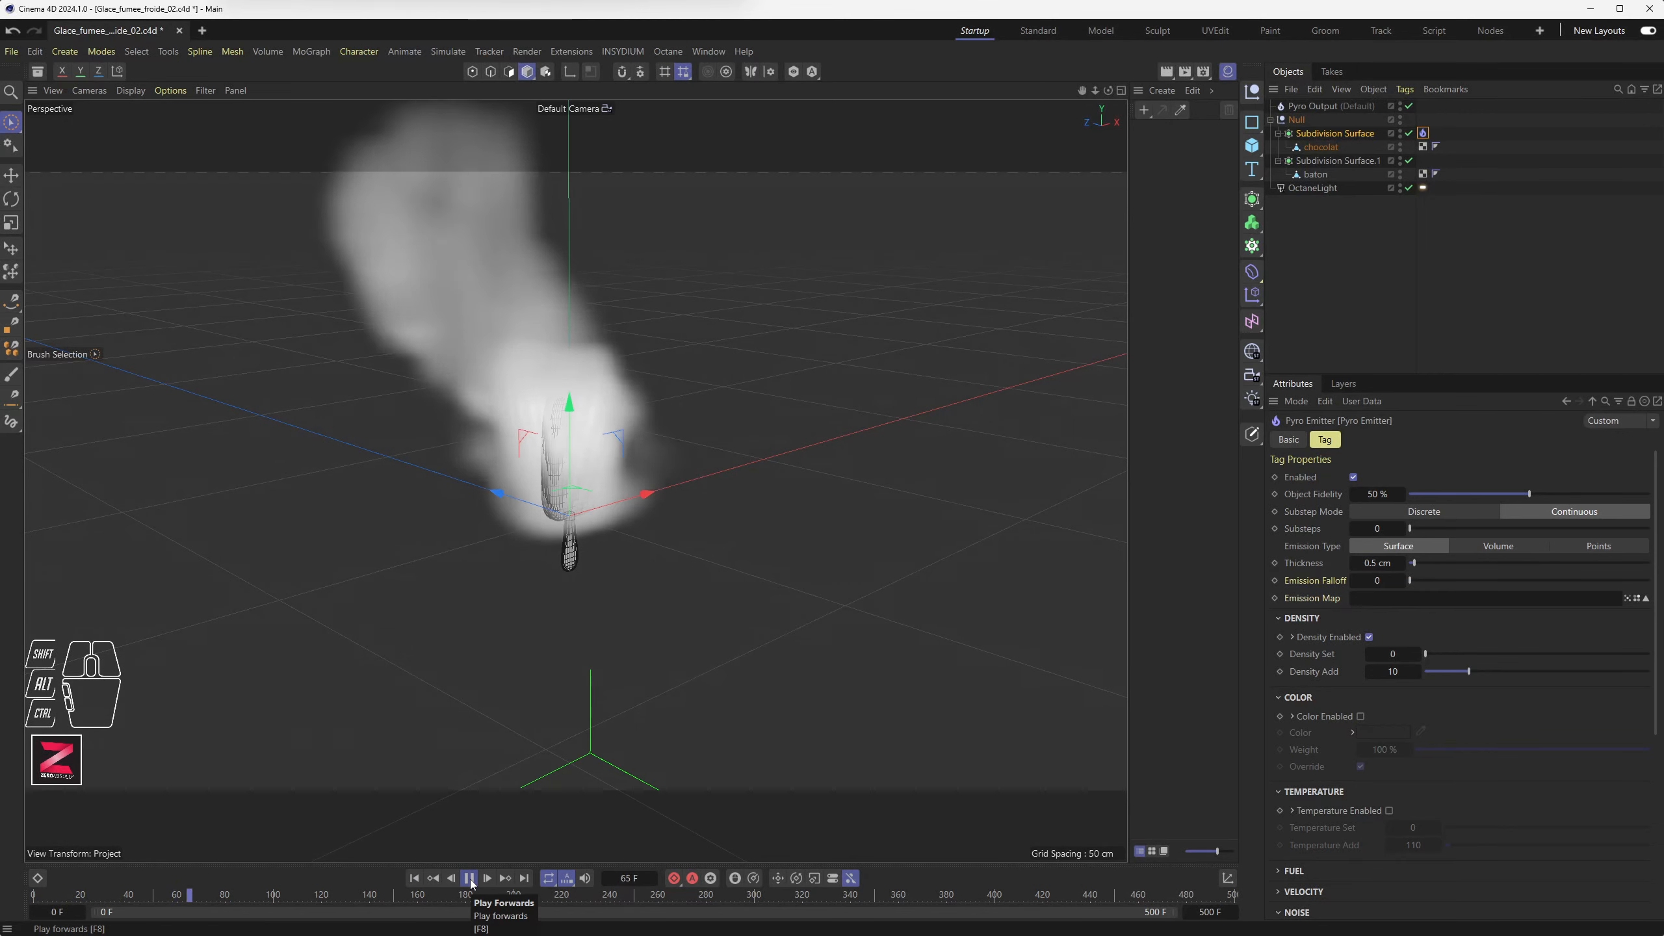
left_click(469, 877)
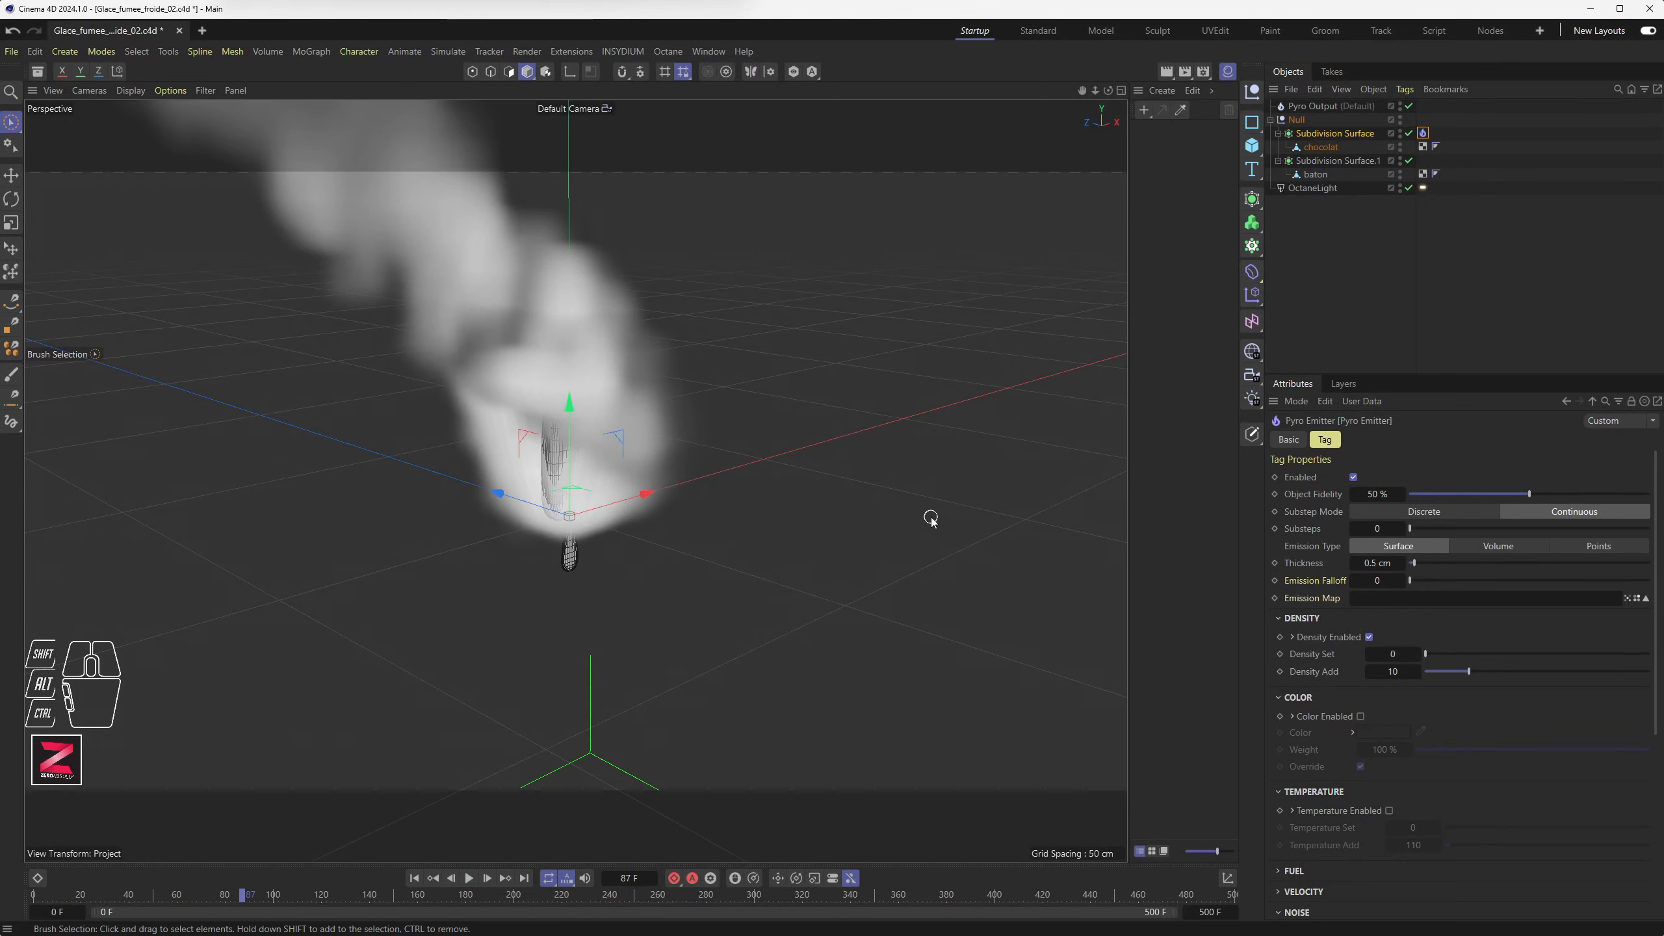
Open the project settings and review the simulation scene options and the general project options
key("ctrl+d")
left_click(36, 53)
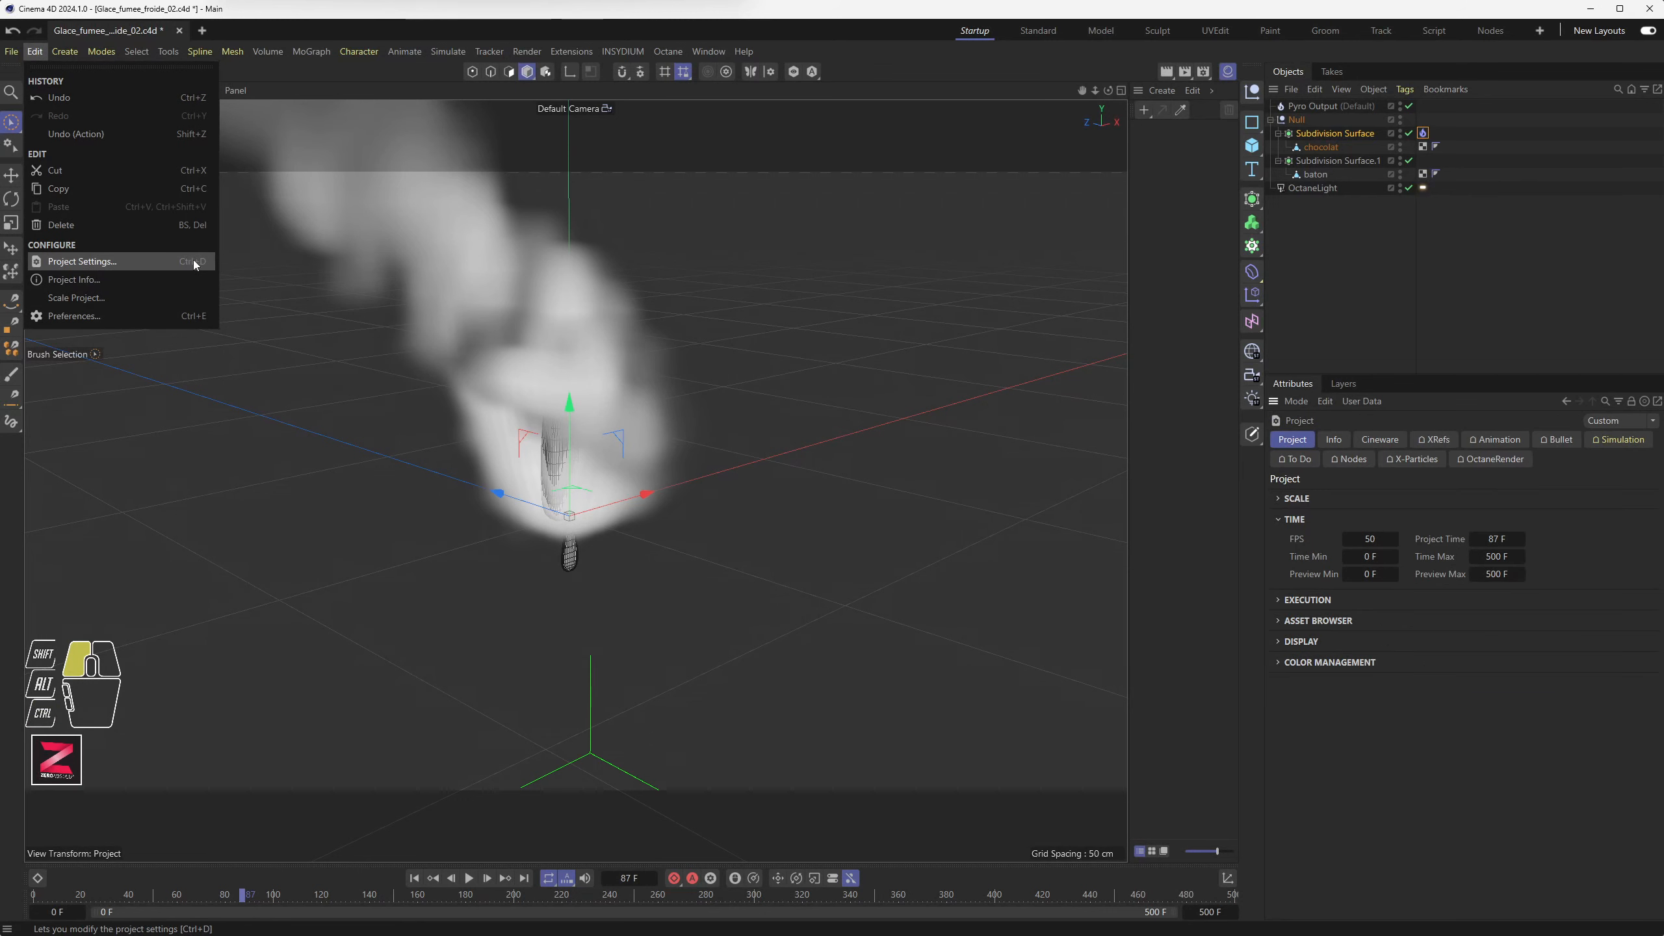
left_click(1598, 444)
left_click(1605, 444)
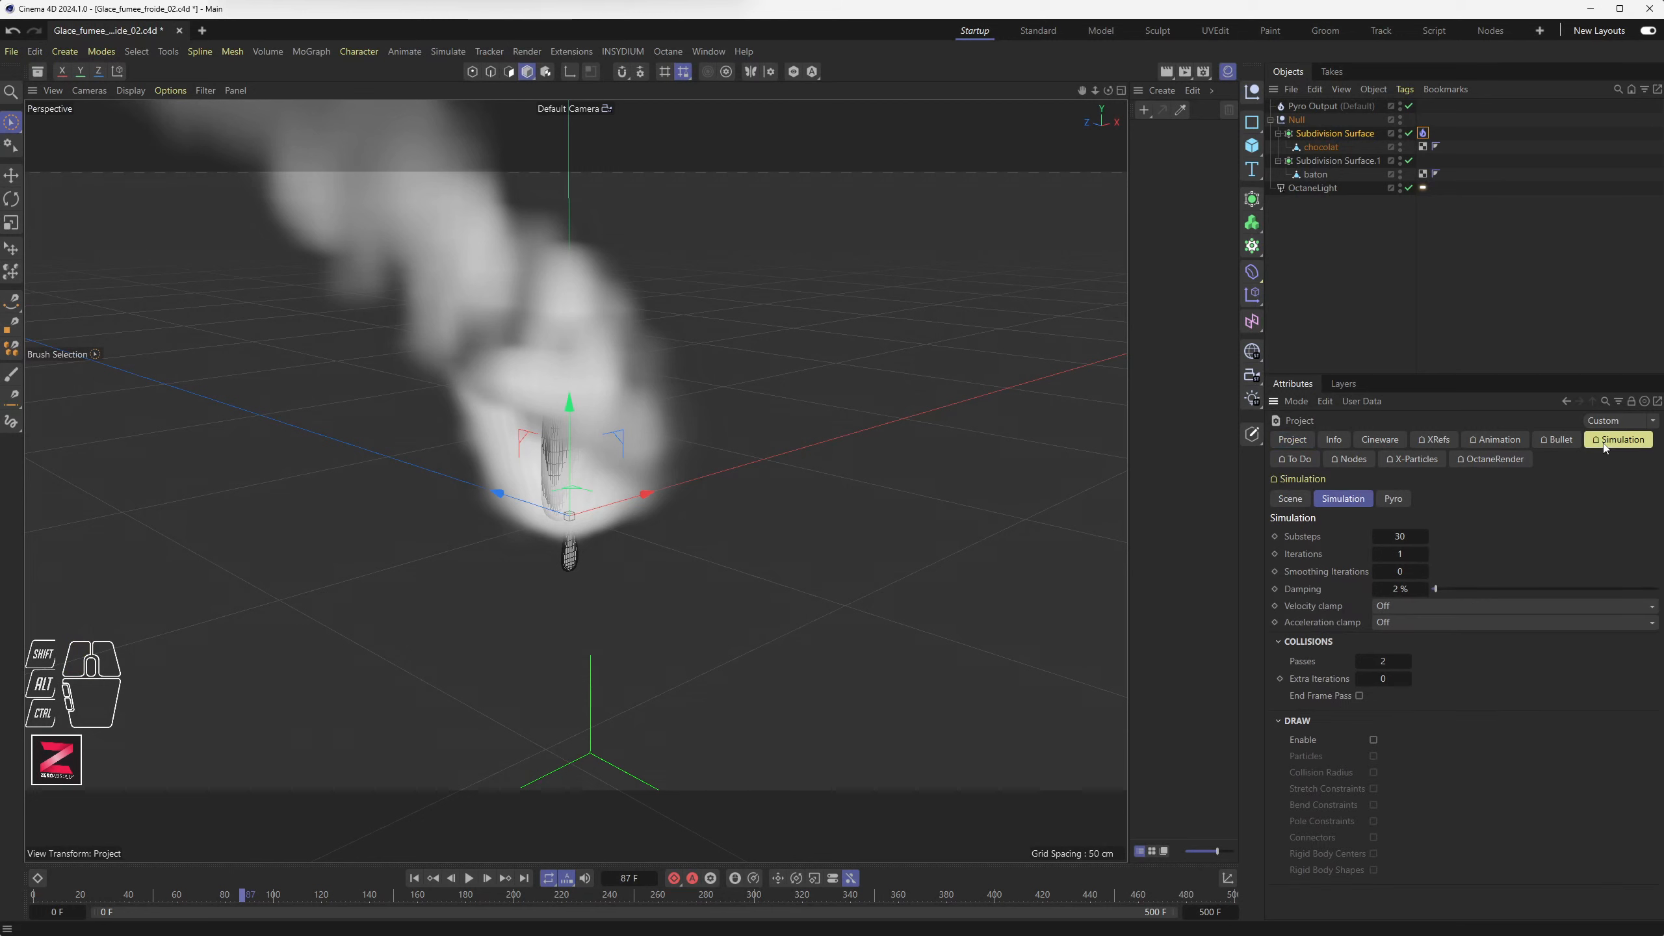
left_click(1288, 503)
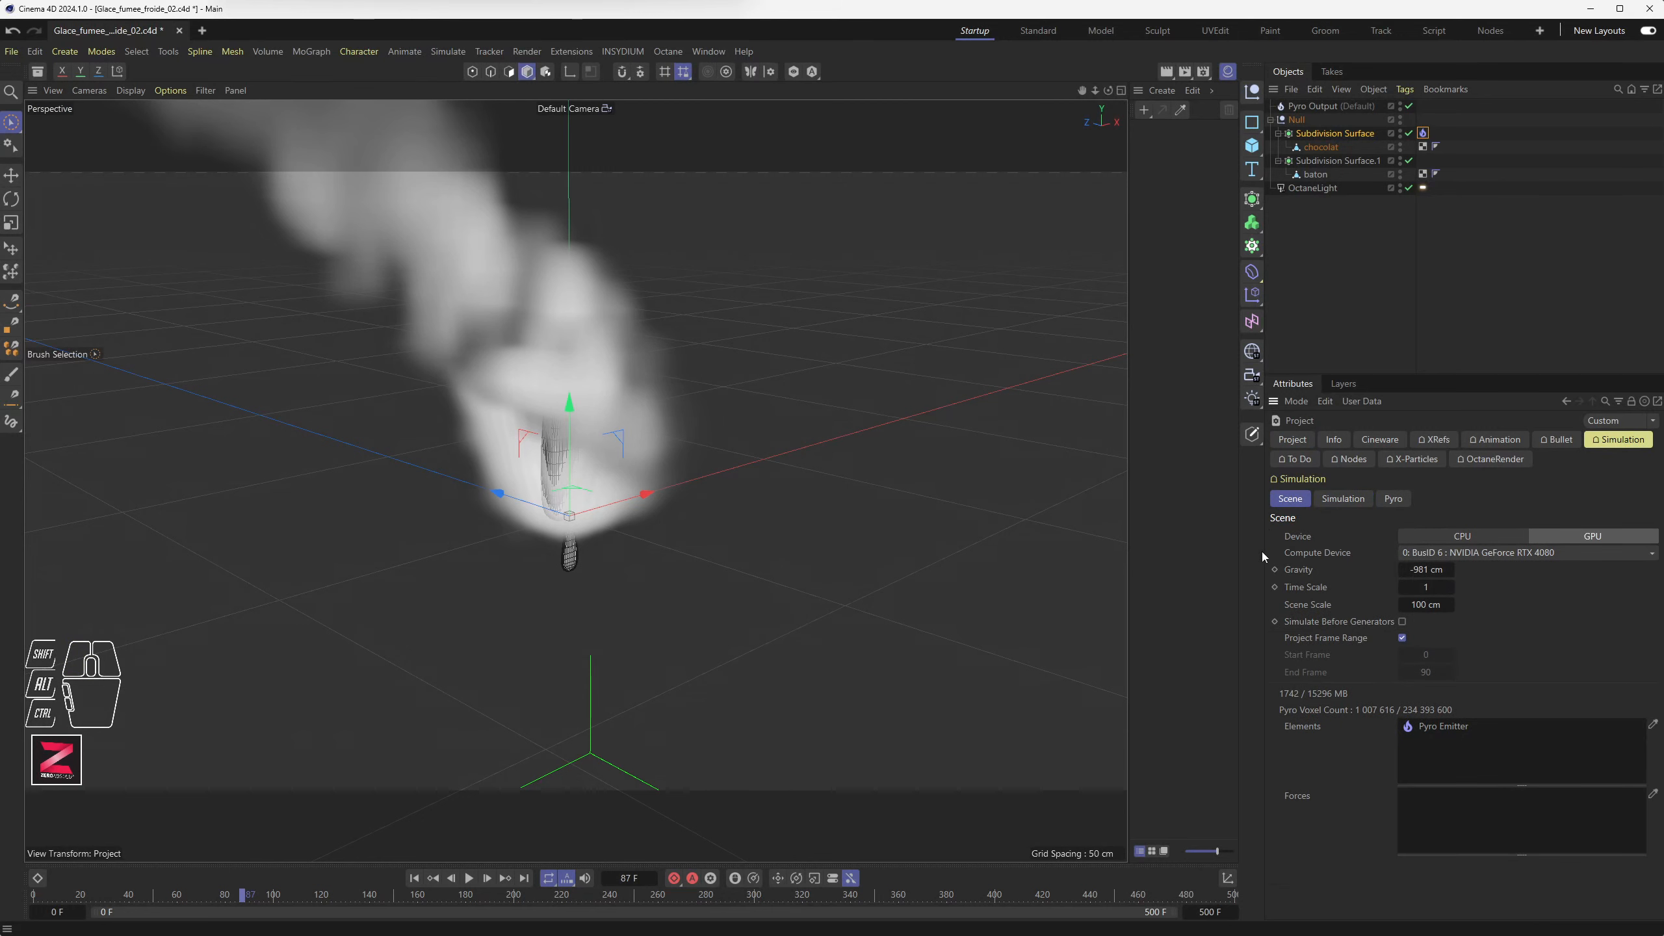
left_click(1292, 442)
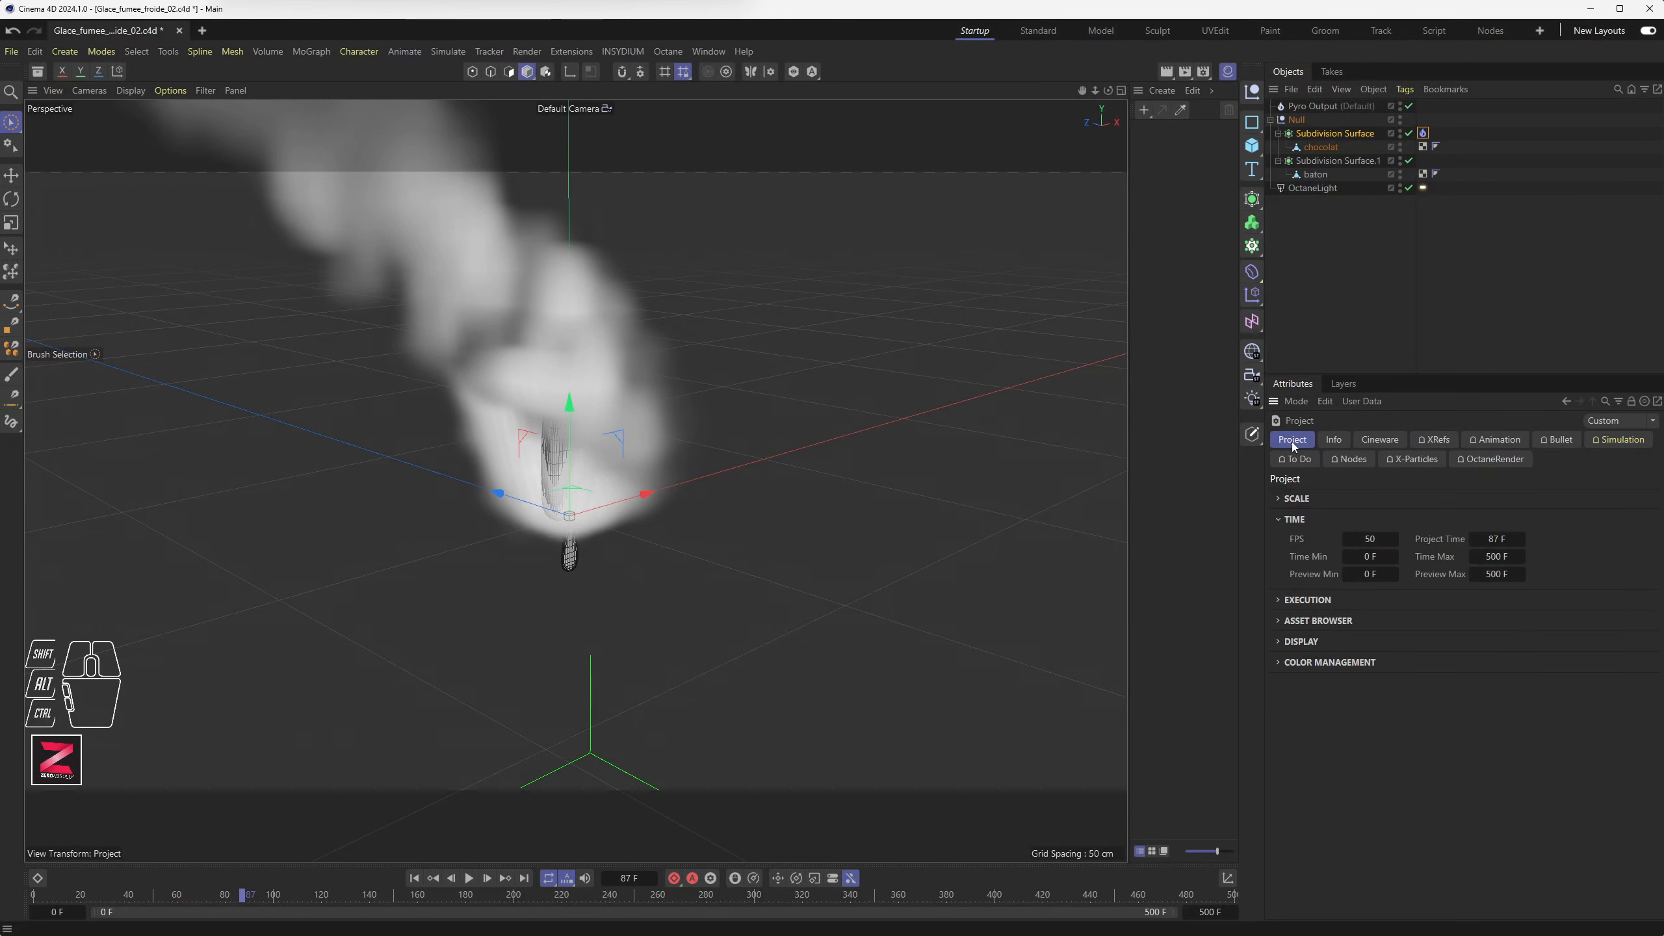
Check the frame rate in the project's time settings and in the render output settings
left_click(1357, 540)
left_click(1365, 540)
left_click(1202, 71)
left_click_drag(1245, 75, 931, 114)
left_click(952, 160)
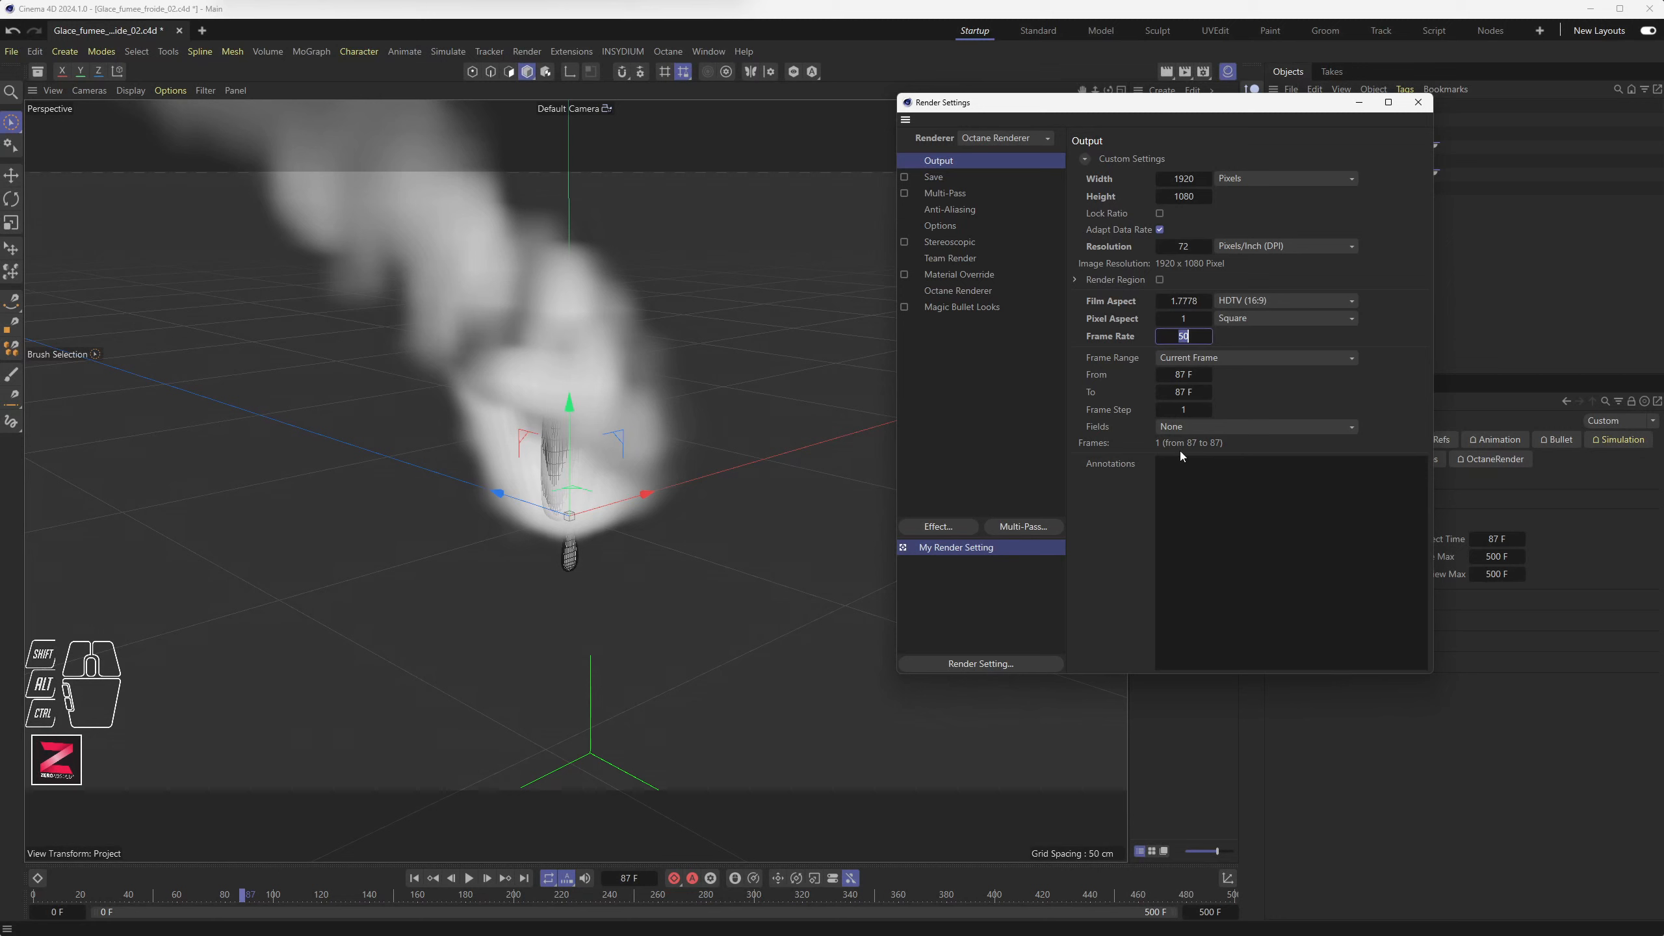
left_click(1418, 102)
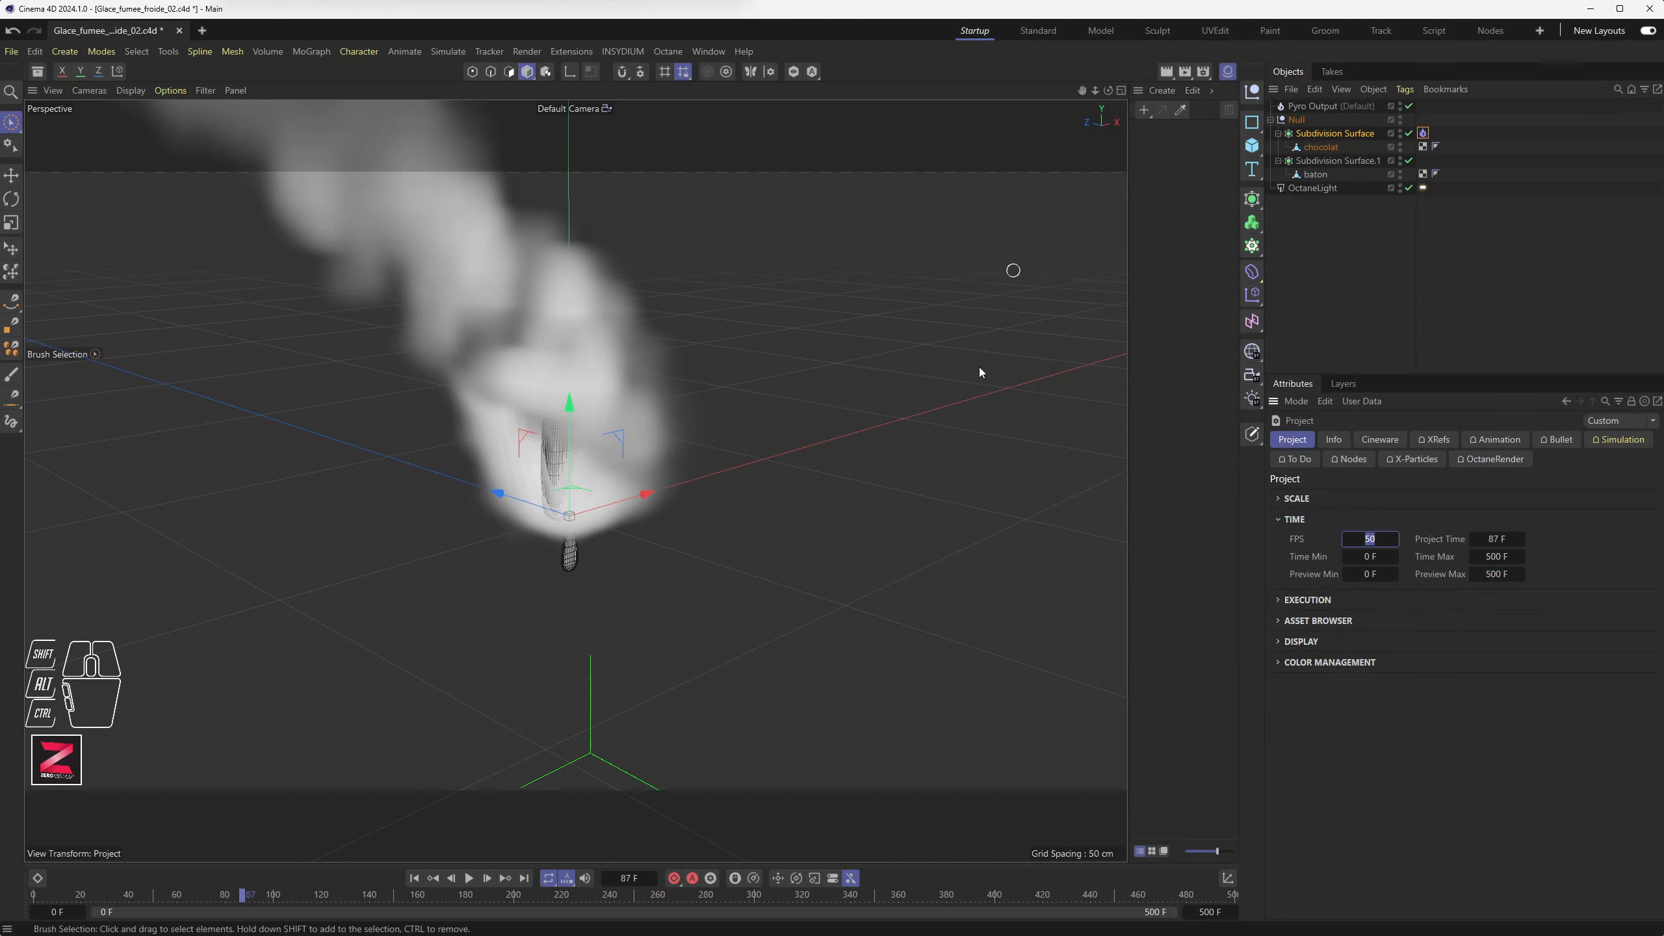
Look up the customization option that saves the current project as the default scene, without applying it
left_click(711, 51)
mouse_move(721, 81)
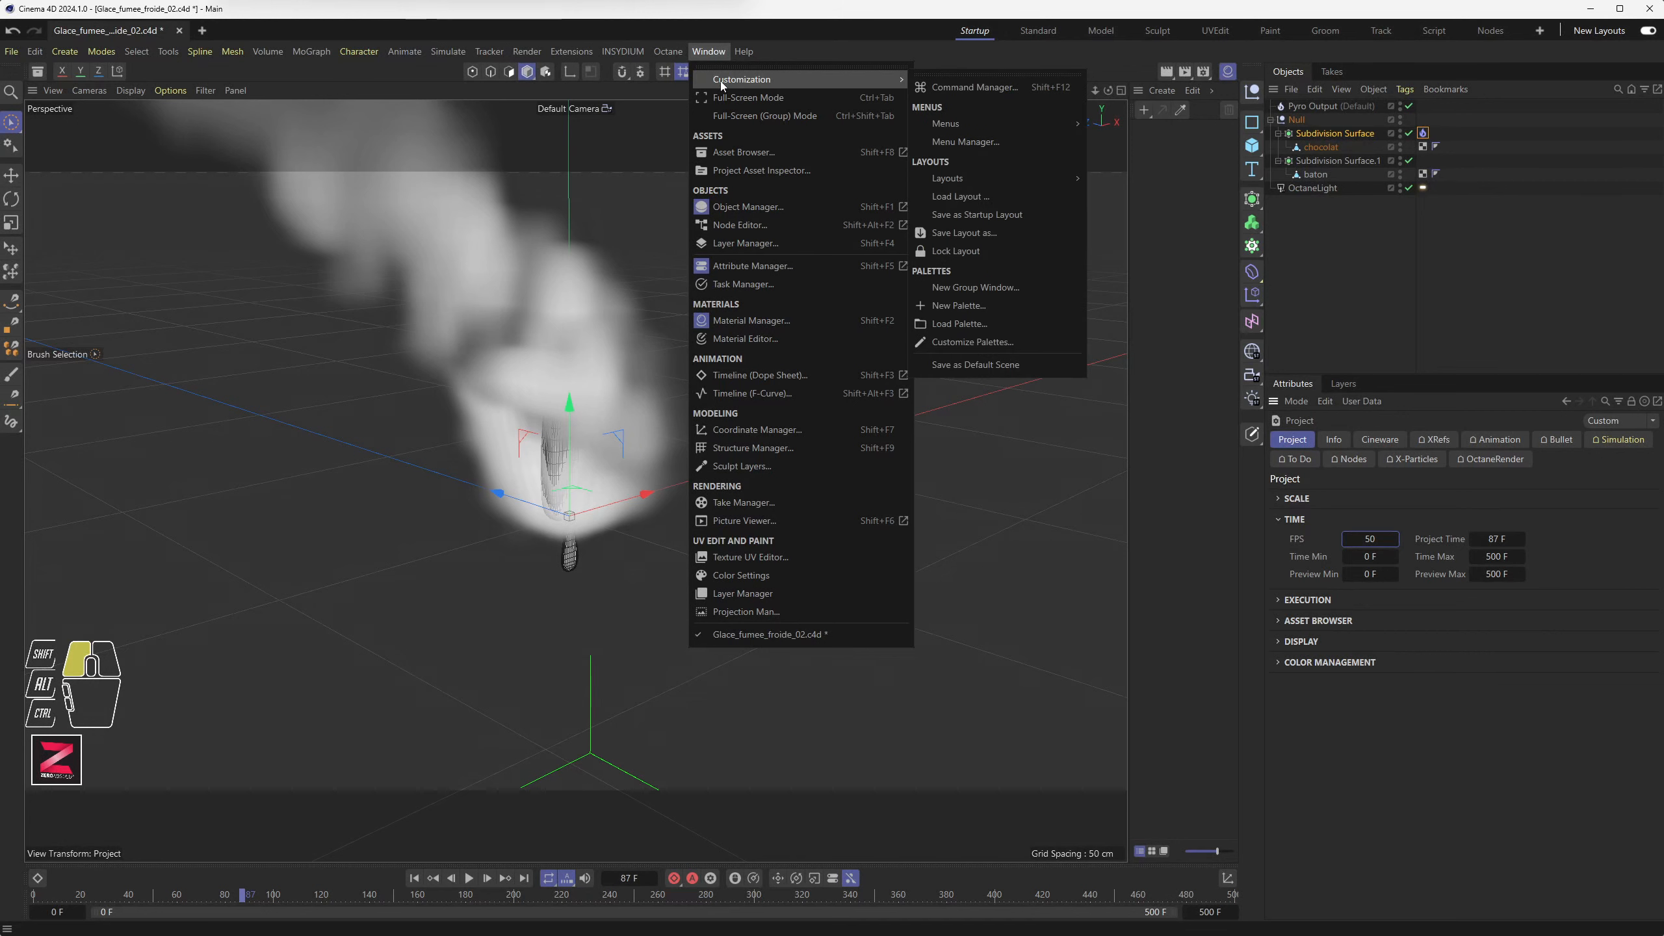
mouse_move(989, 176)
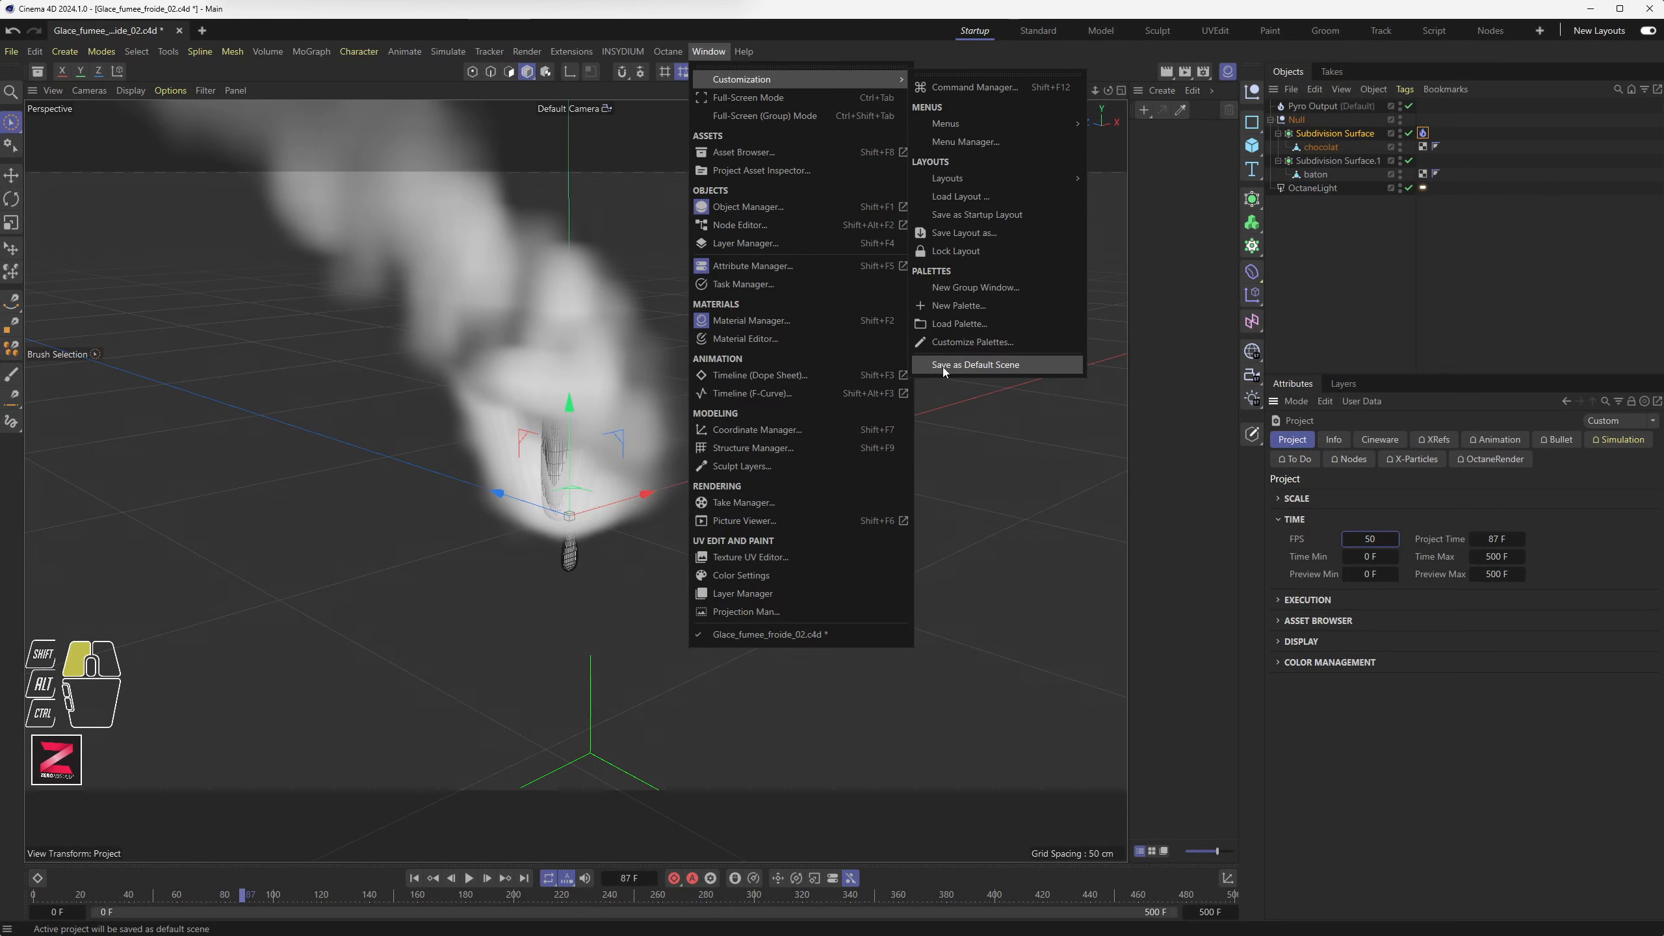
left_click_drag(1027, 374, 1225, 485)
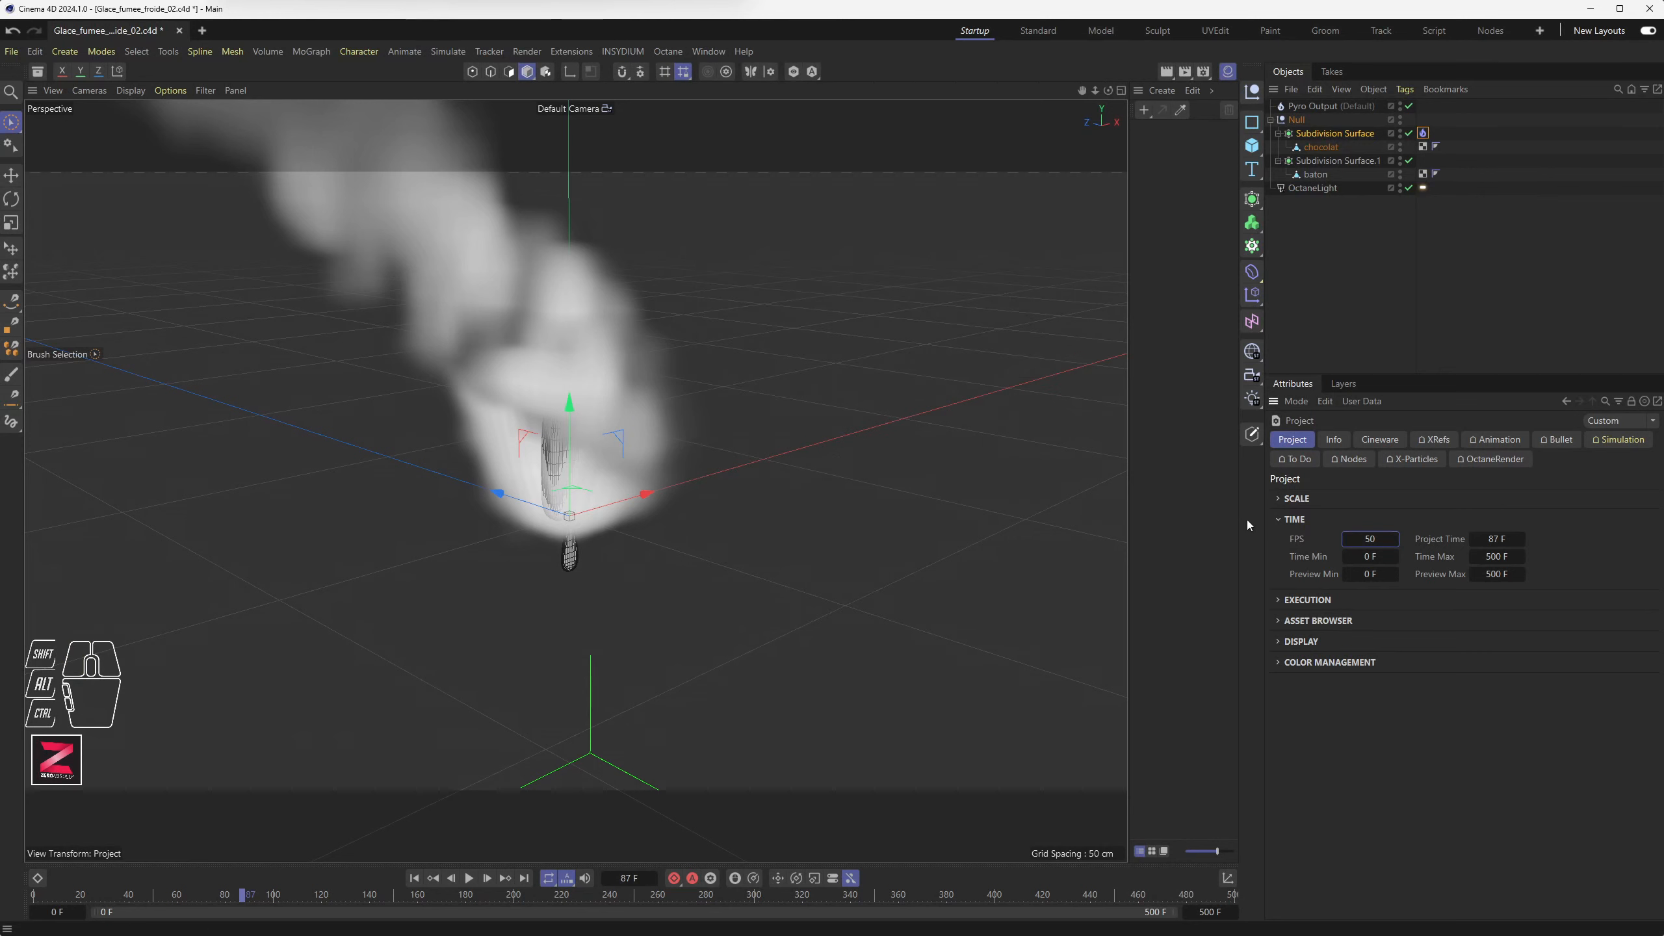
Set the Scene Scale in the project's simulation scene settings to 10 cm
left_click(1616, 440)
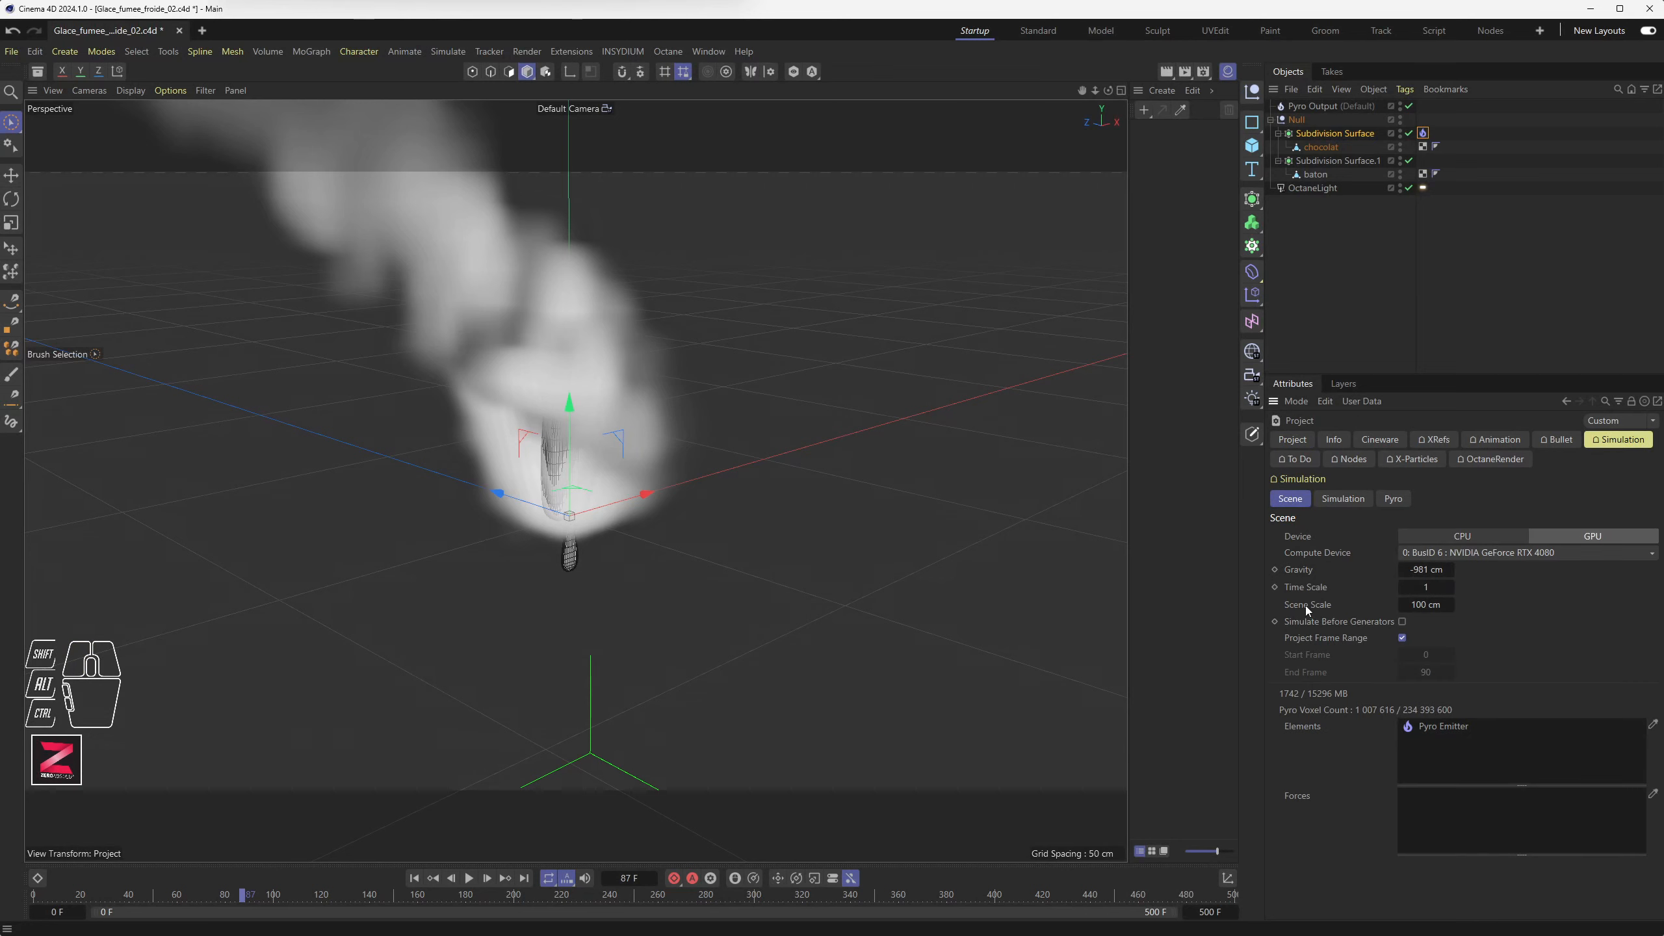
left_click(1425, 606)
type("10")
Measure the ice cream's size by fitting a temporary cube around the chocolate body, and delete the cube
left_click(1252, 146)
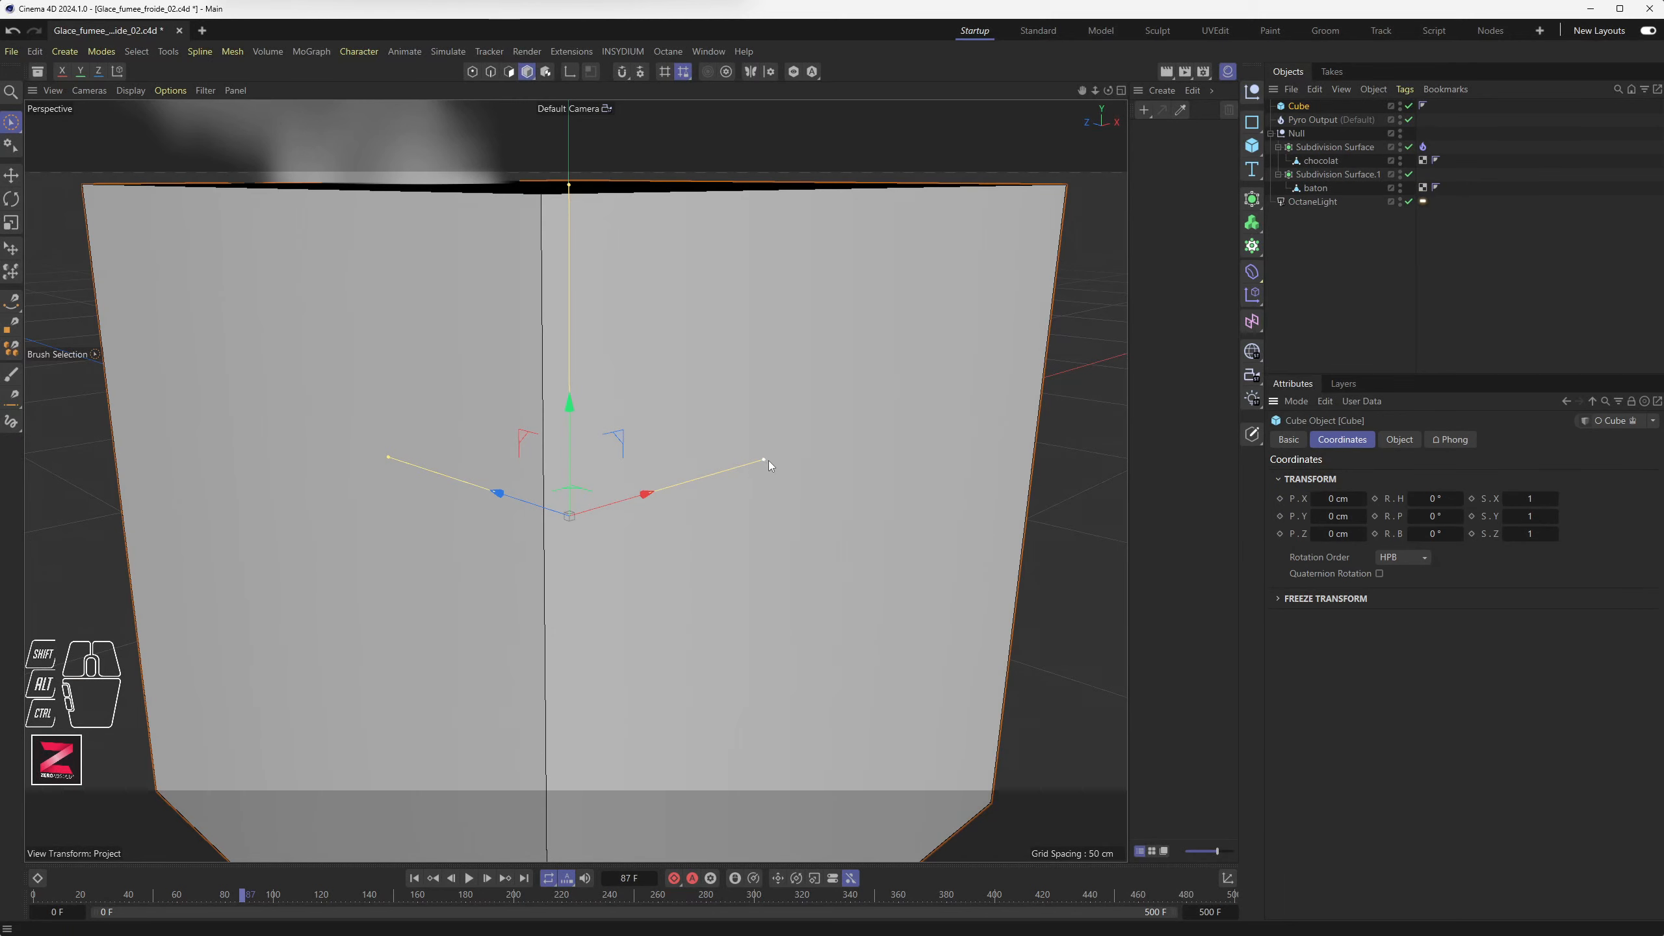
left_click_drag(764, 460, 593, 506)
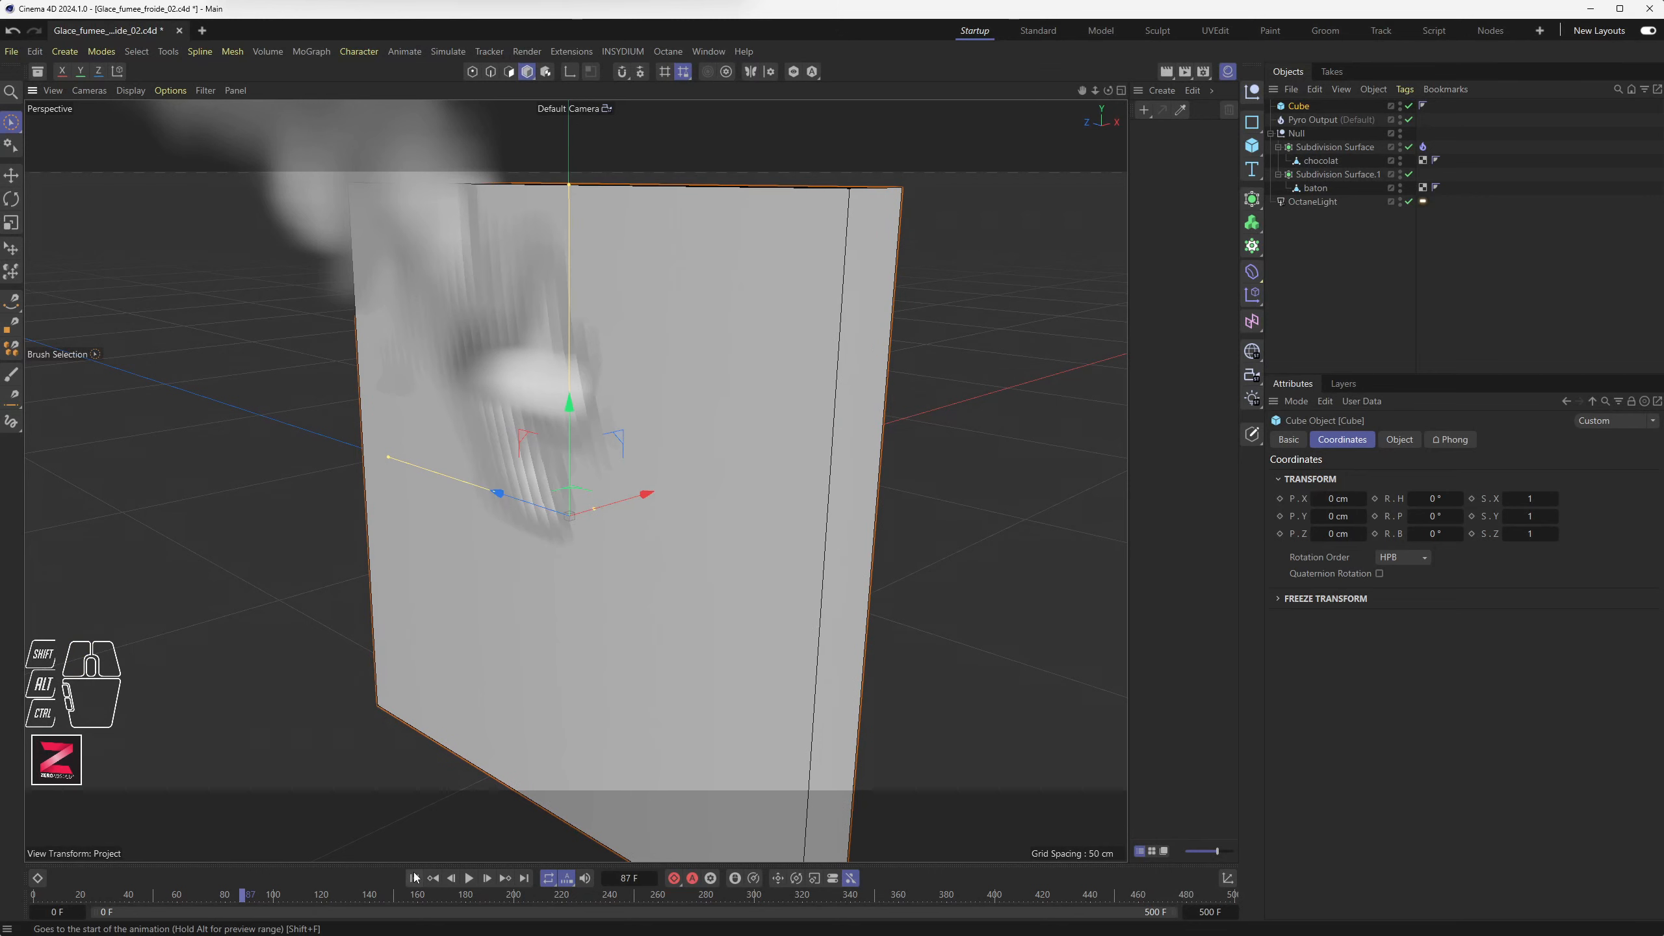
key("shift+f")
left_click_drag(390, 458, 558, 542)
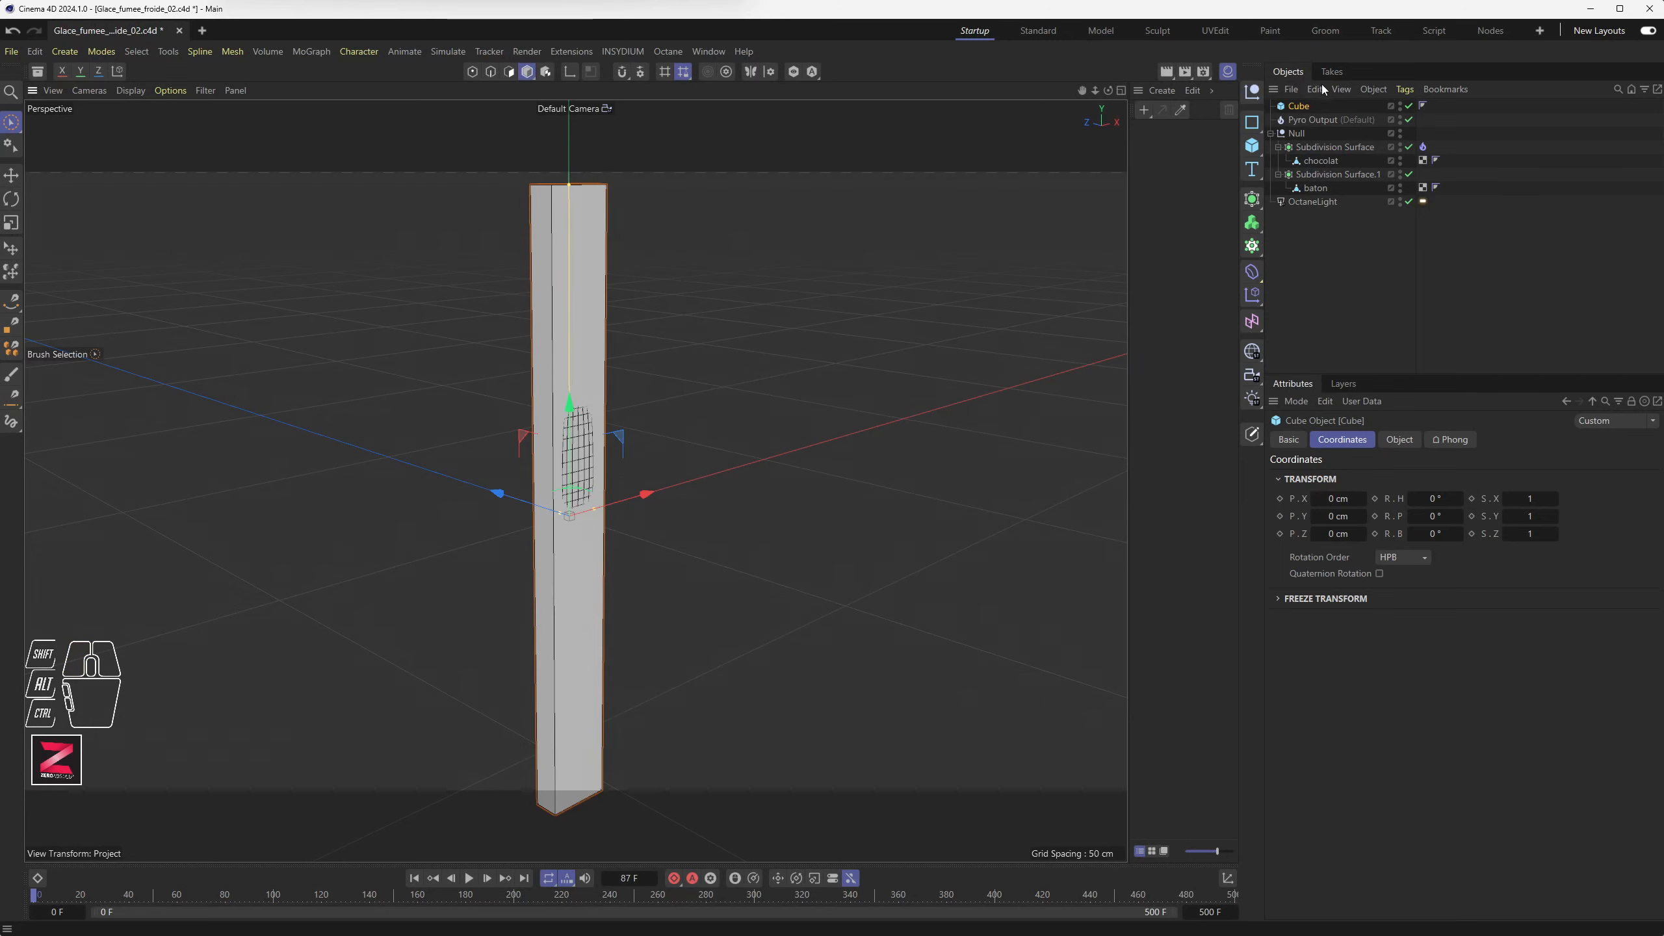
left_click(1400, 440)
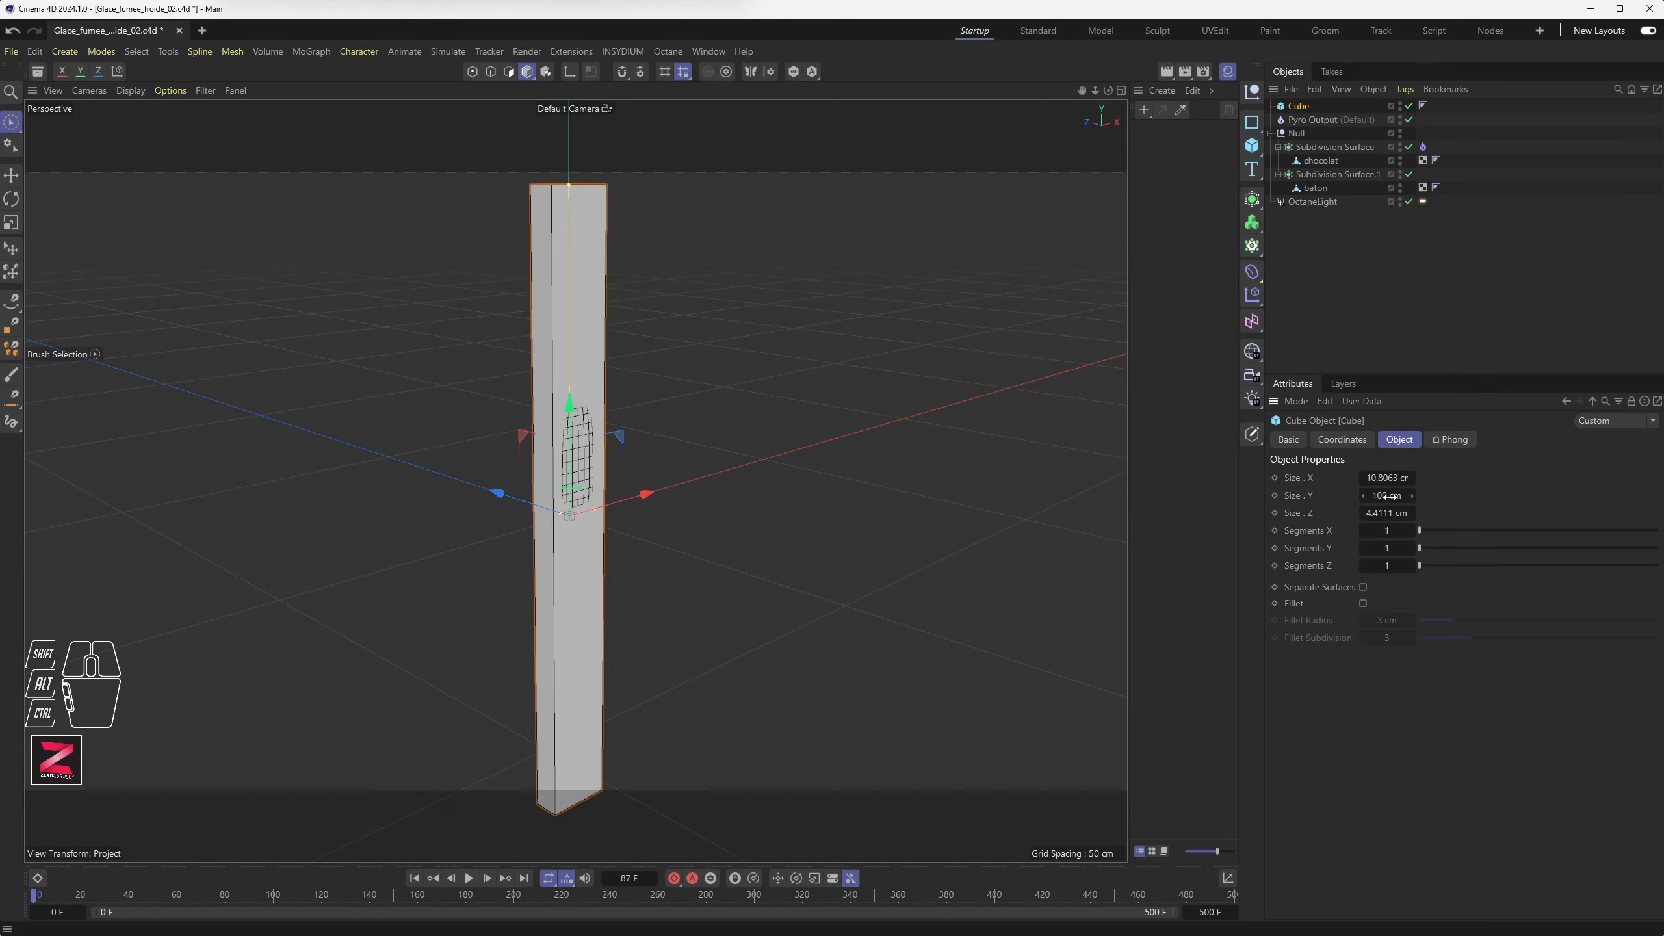
left_click_drag(567, 186, 568, 401)
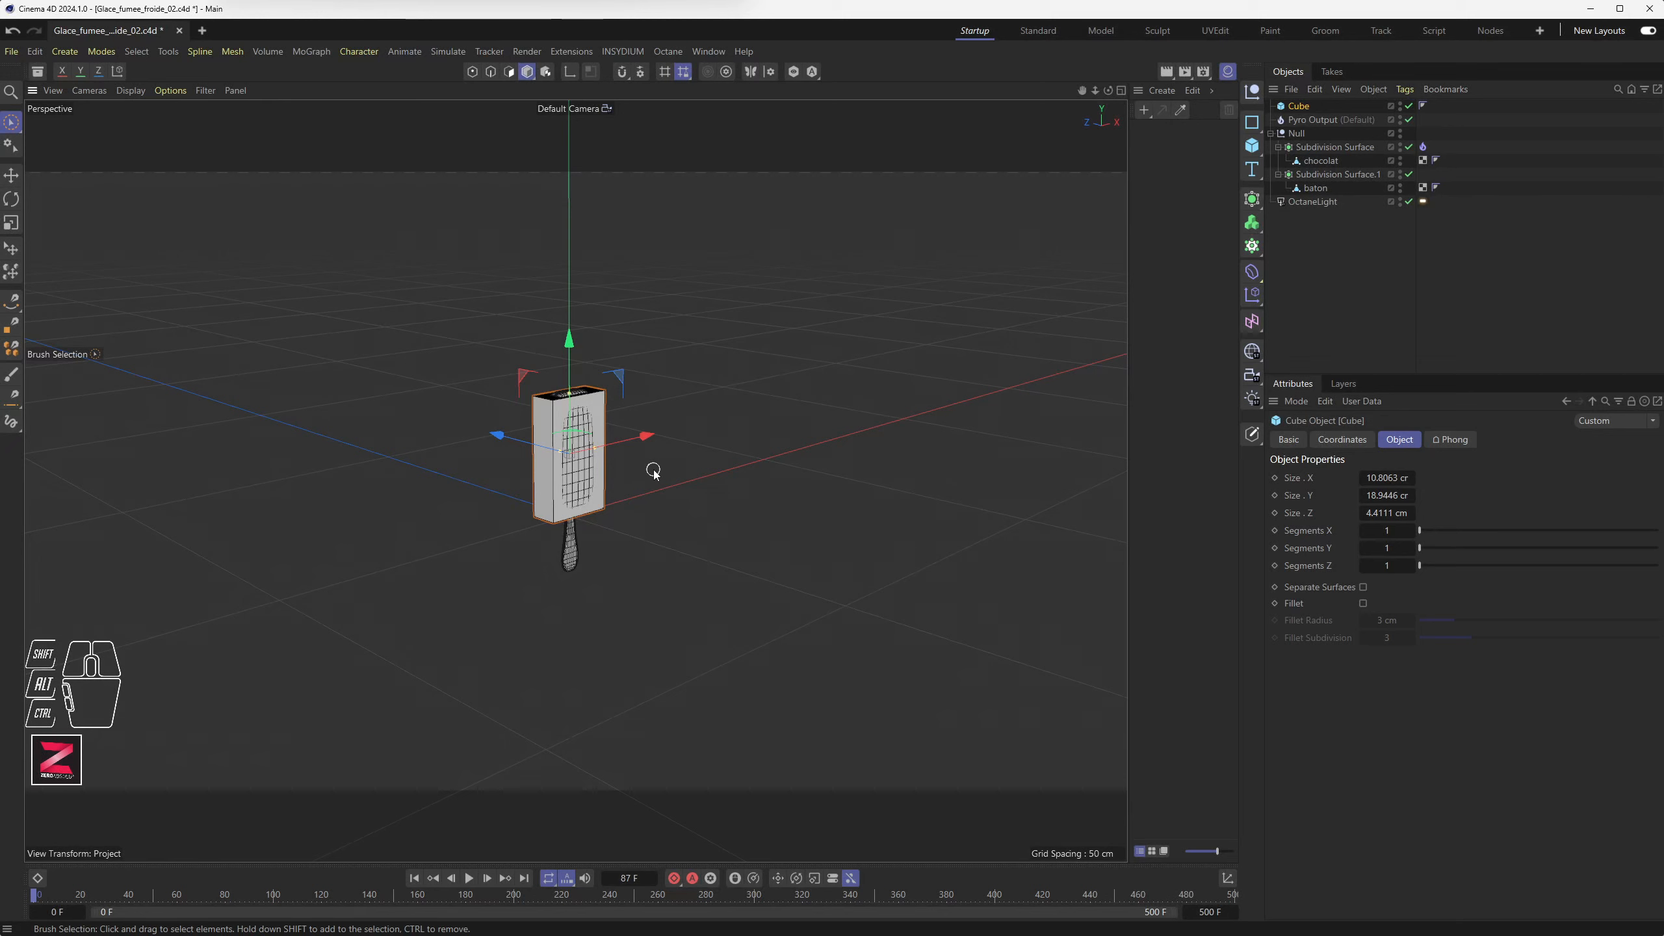
key("Delete")
Select the chocolate body and play the simulation to examine the smoke at the new scene scale, stopping at frame 41
scroll(514, 476, "up", 5)
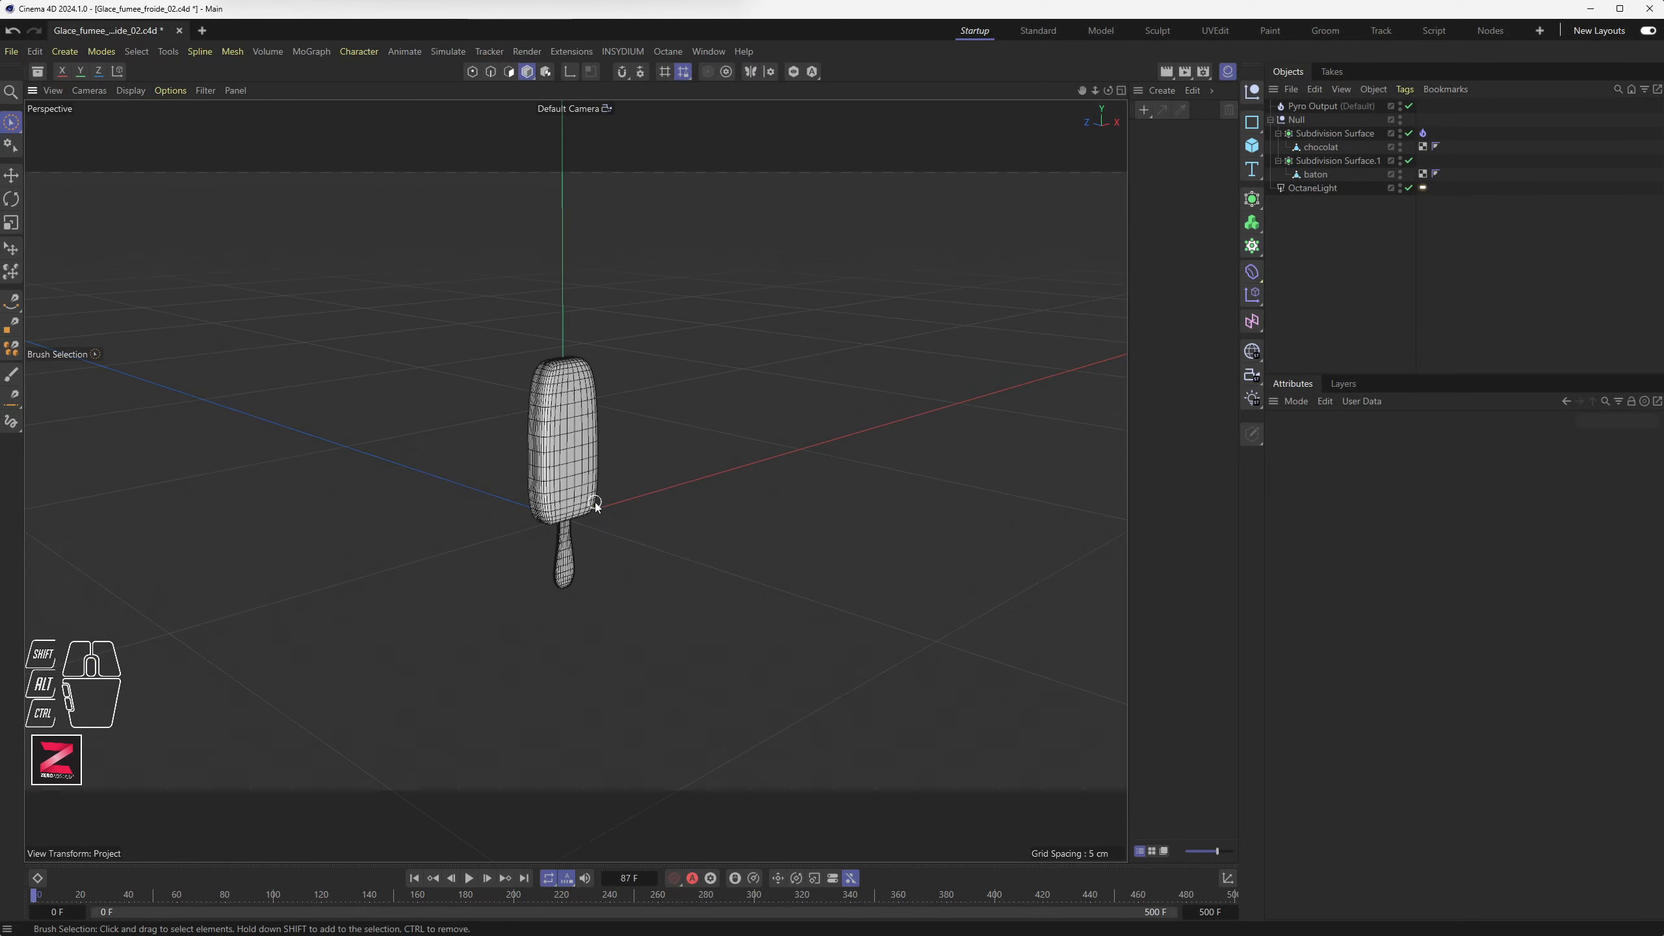
scroll(515, 477, "up", 3)
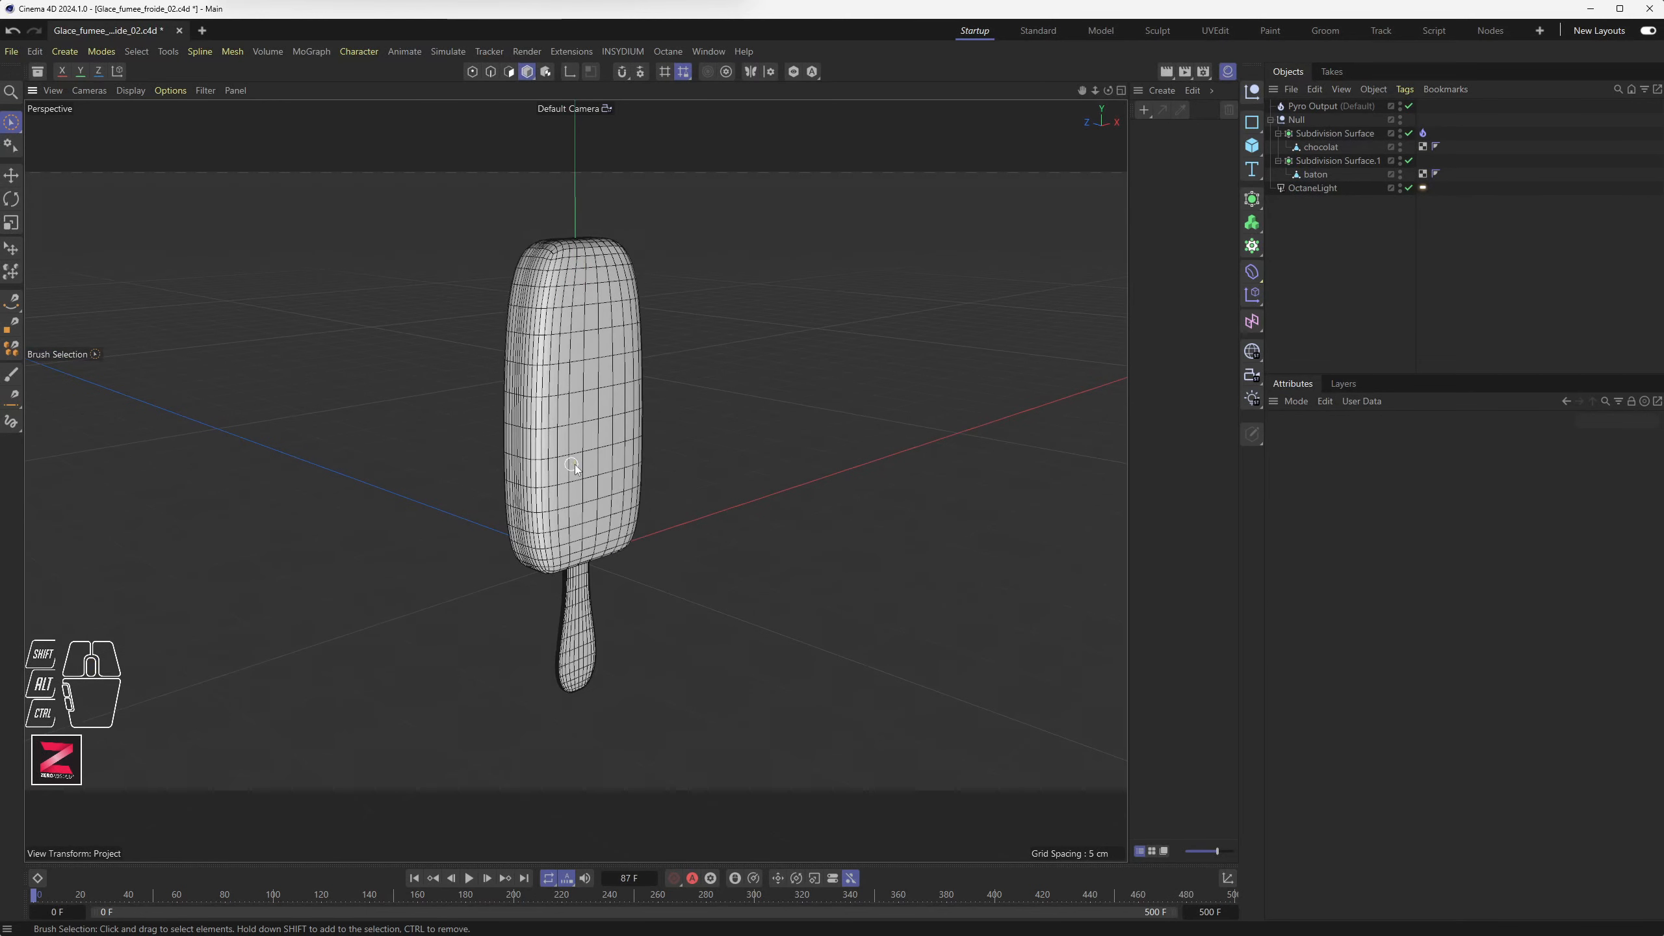
left_click(586, 406)
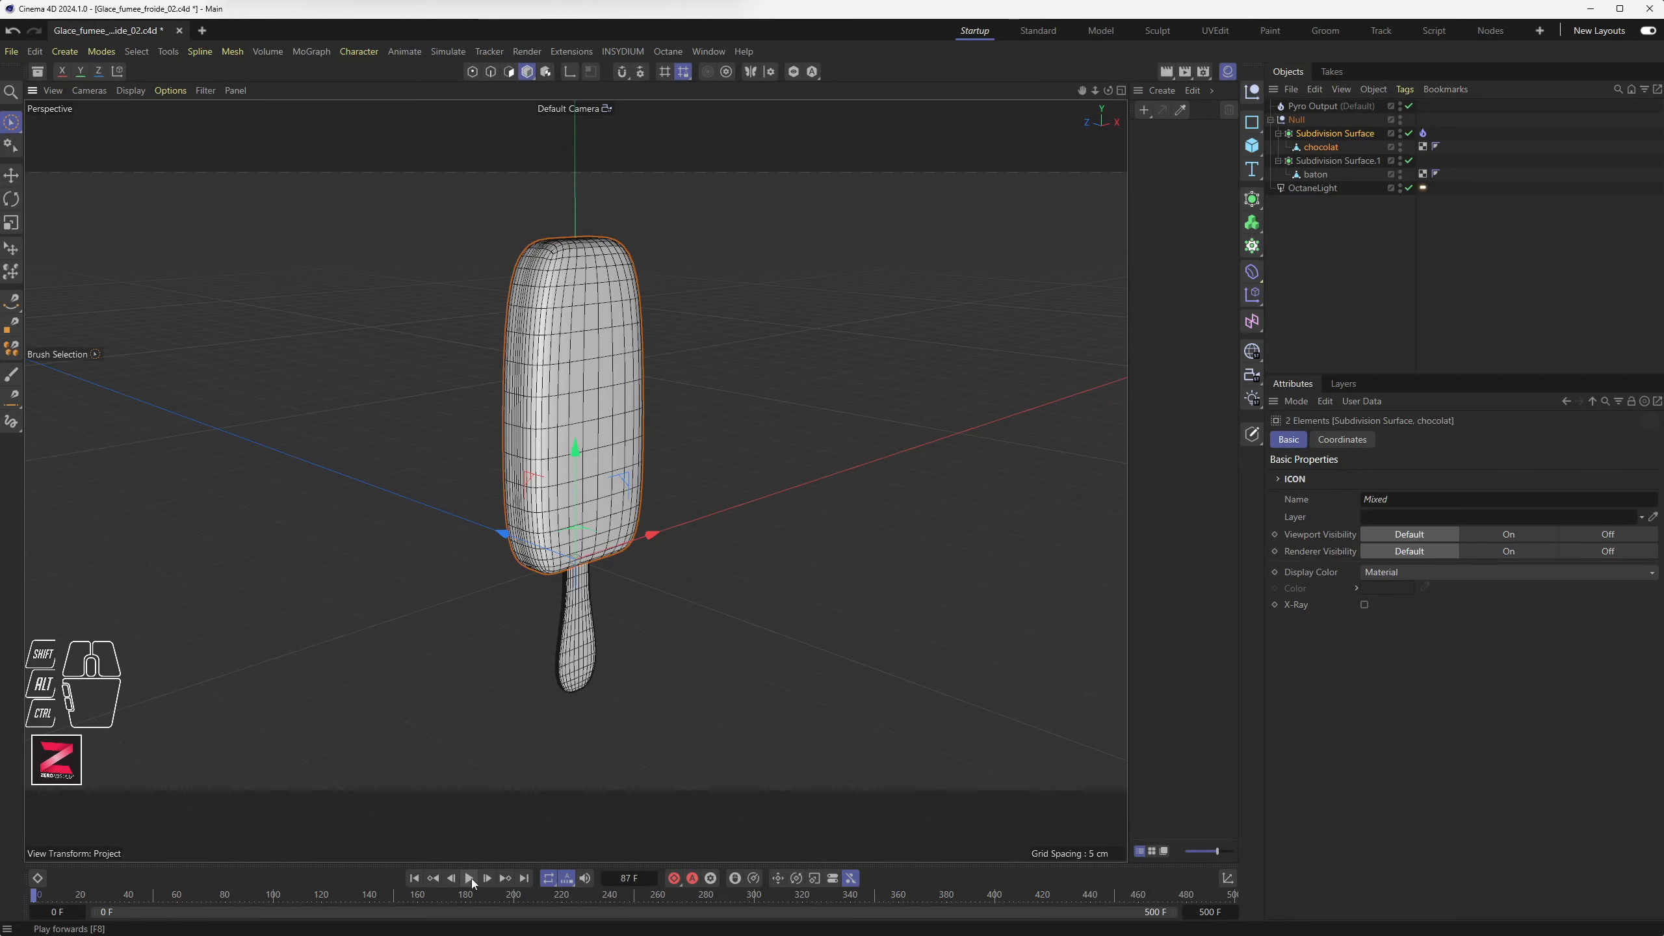
left_click(470, 878)
left_click(469, 878)
scroll(711, 433, "down", 3)
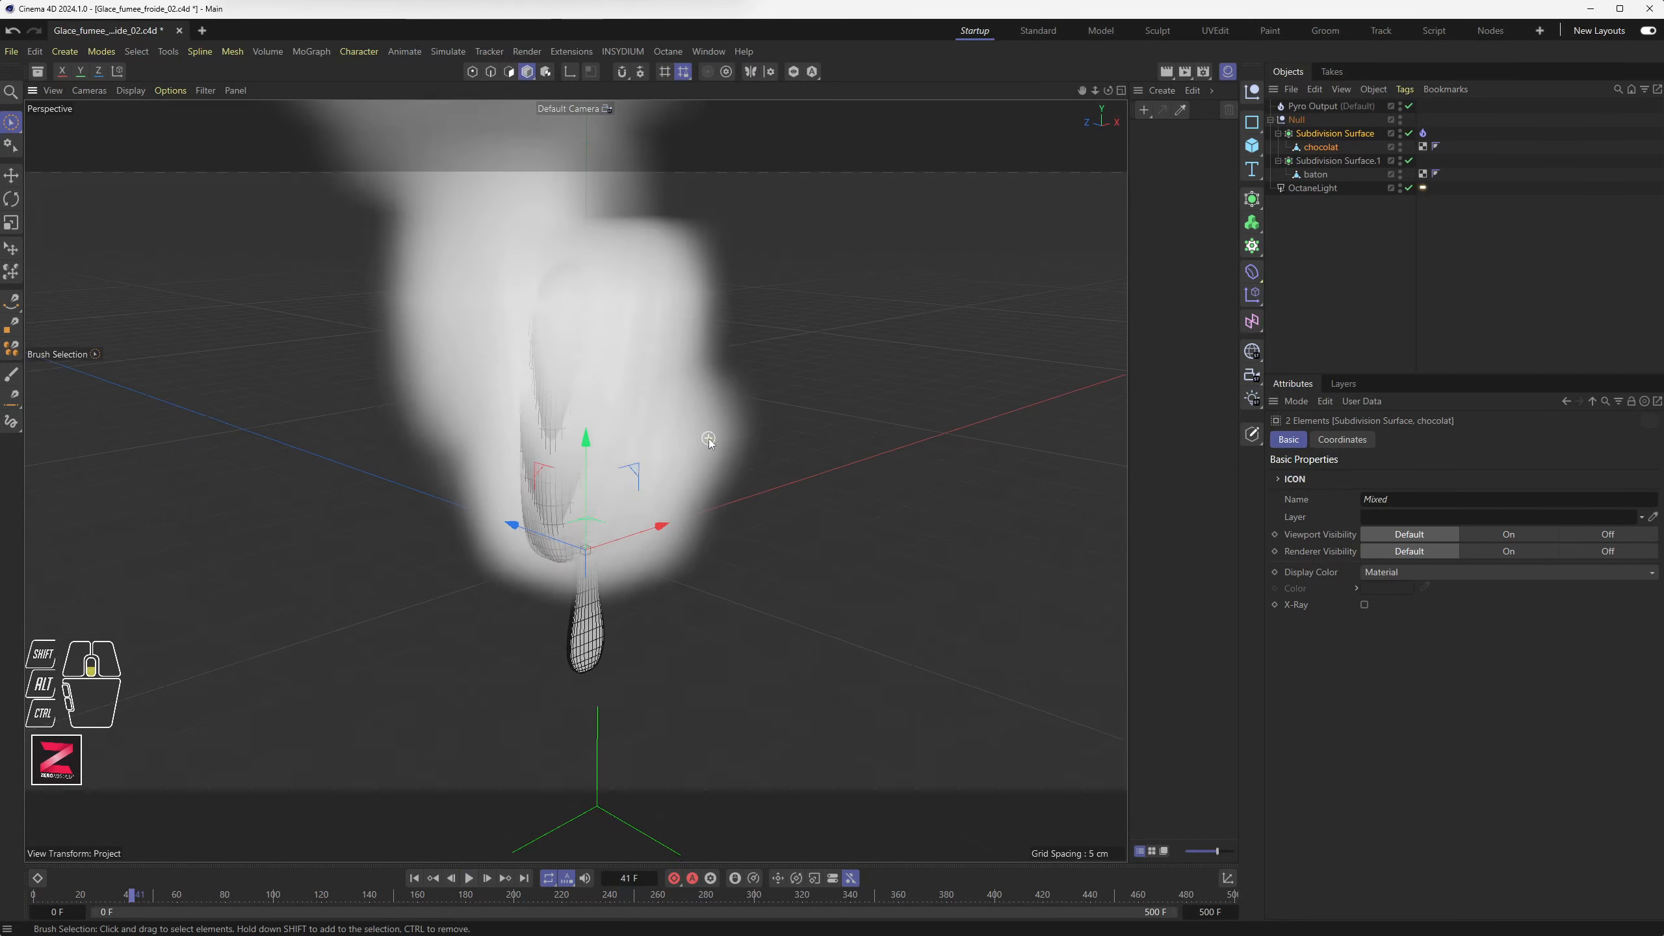
scroll(712, 431, "down", 4)
middle_click_drag(735, 398, 723, 466, "alt")
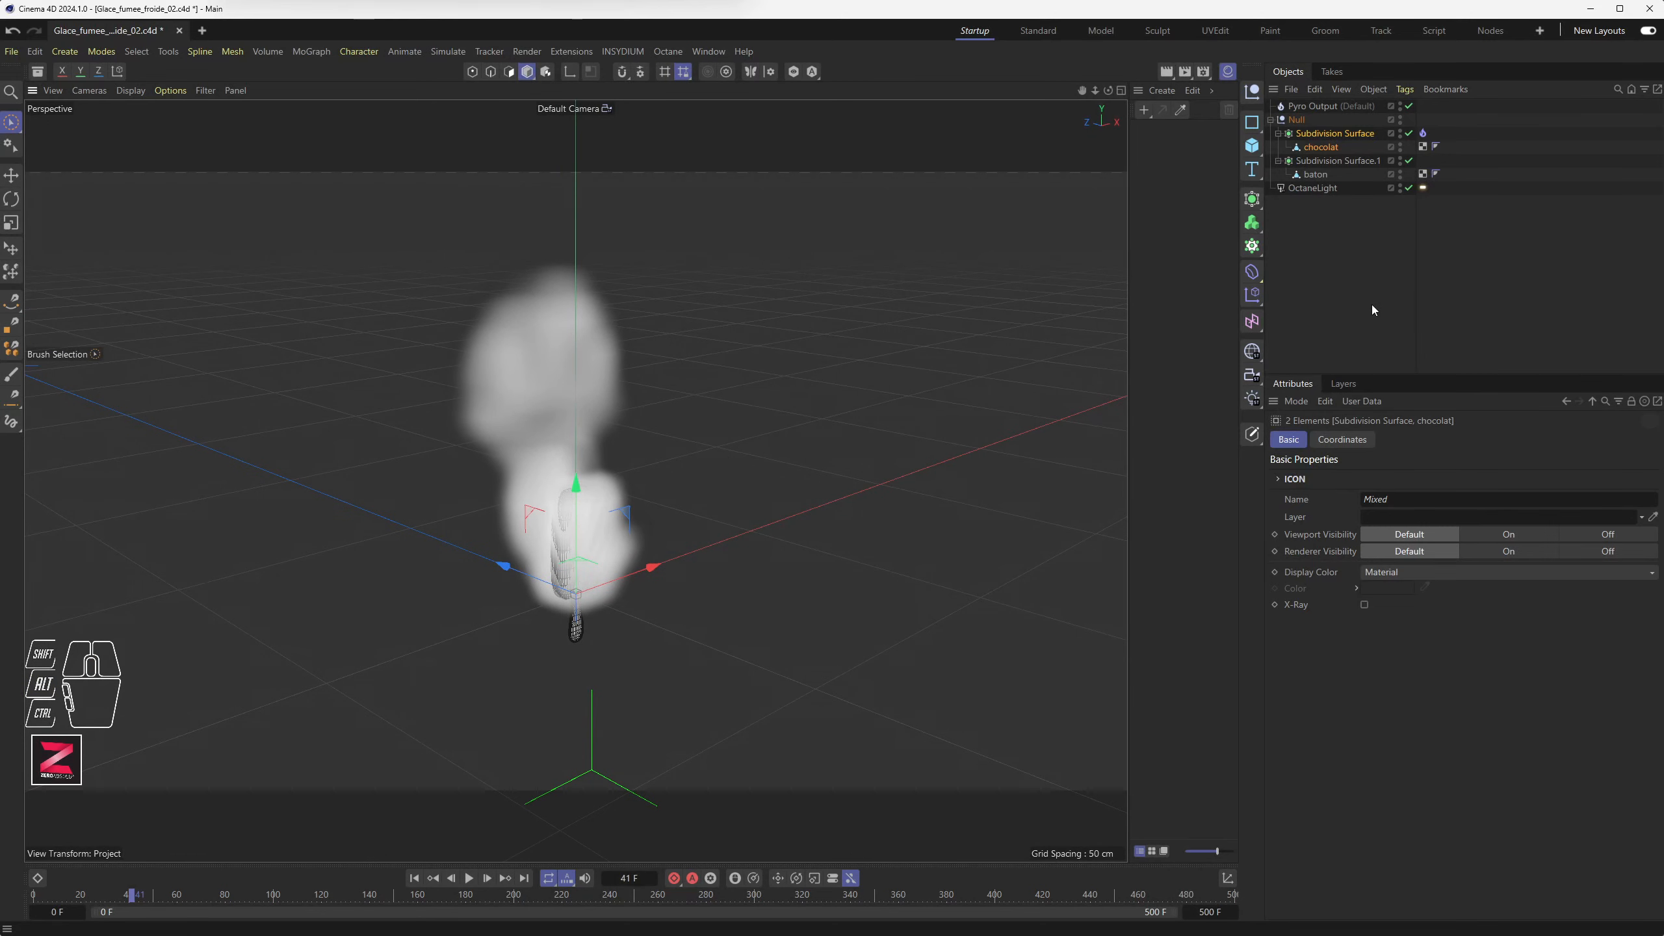
Set the Pyro Voxel Size in the project's simulation settings to 0.5 cm
key("ctrl+d")
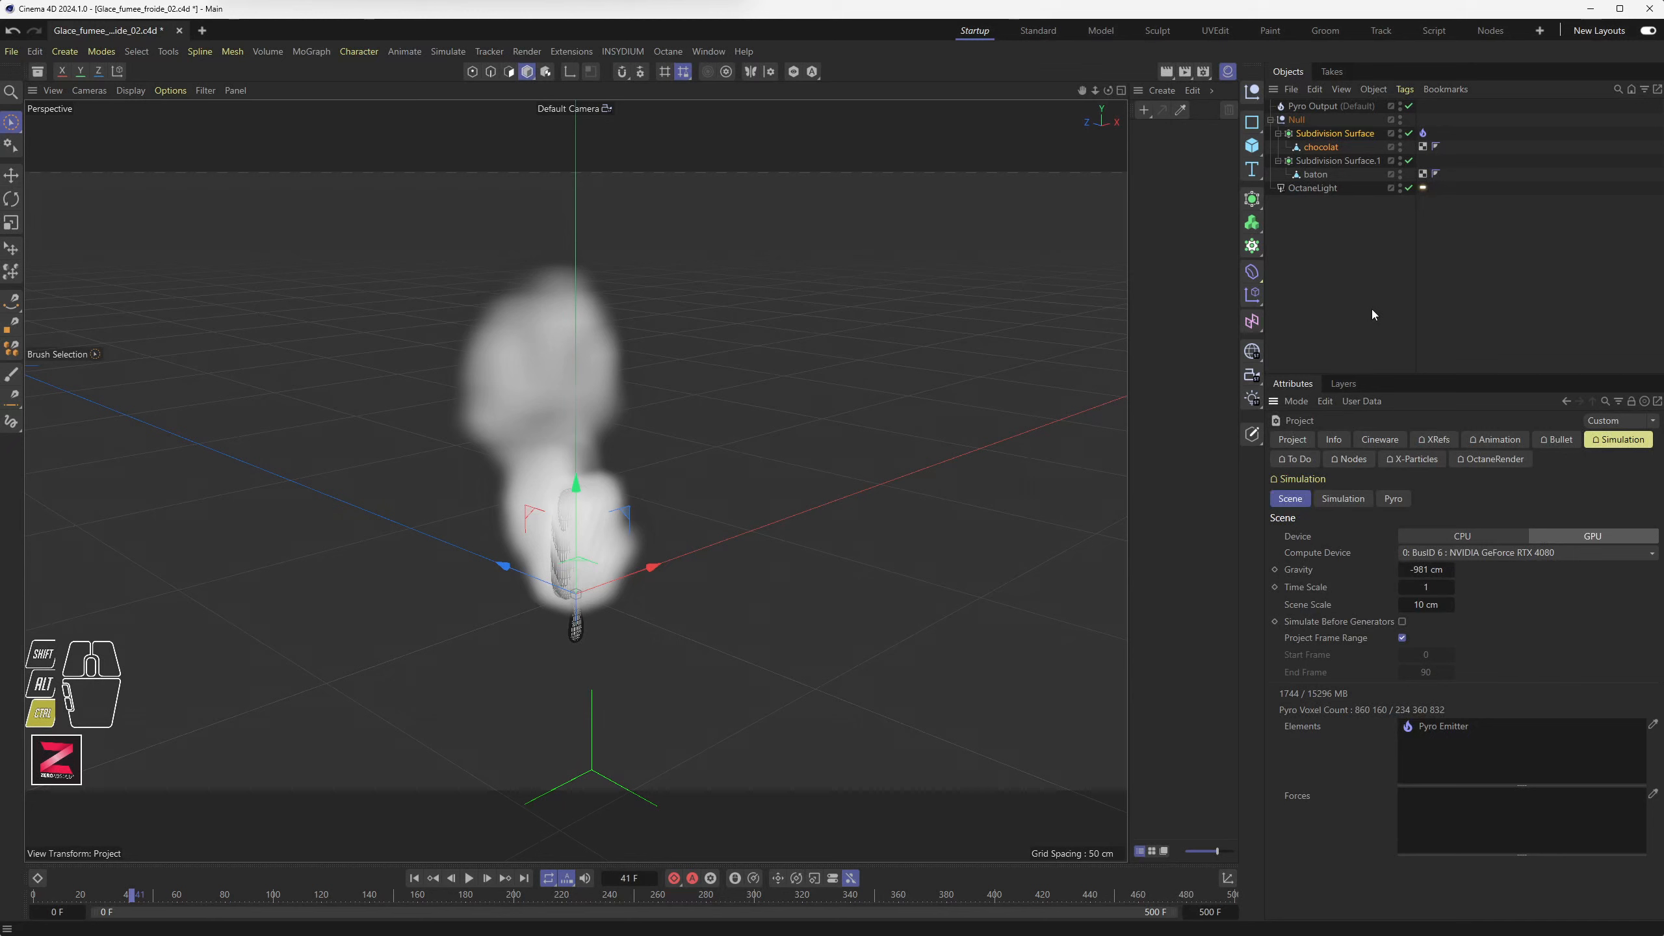
left_click(1603, 439)
left_click(1397, 499)
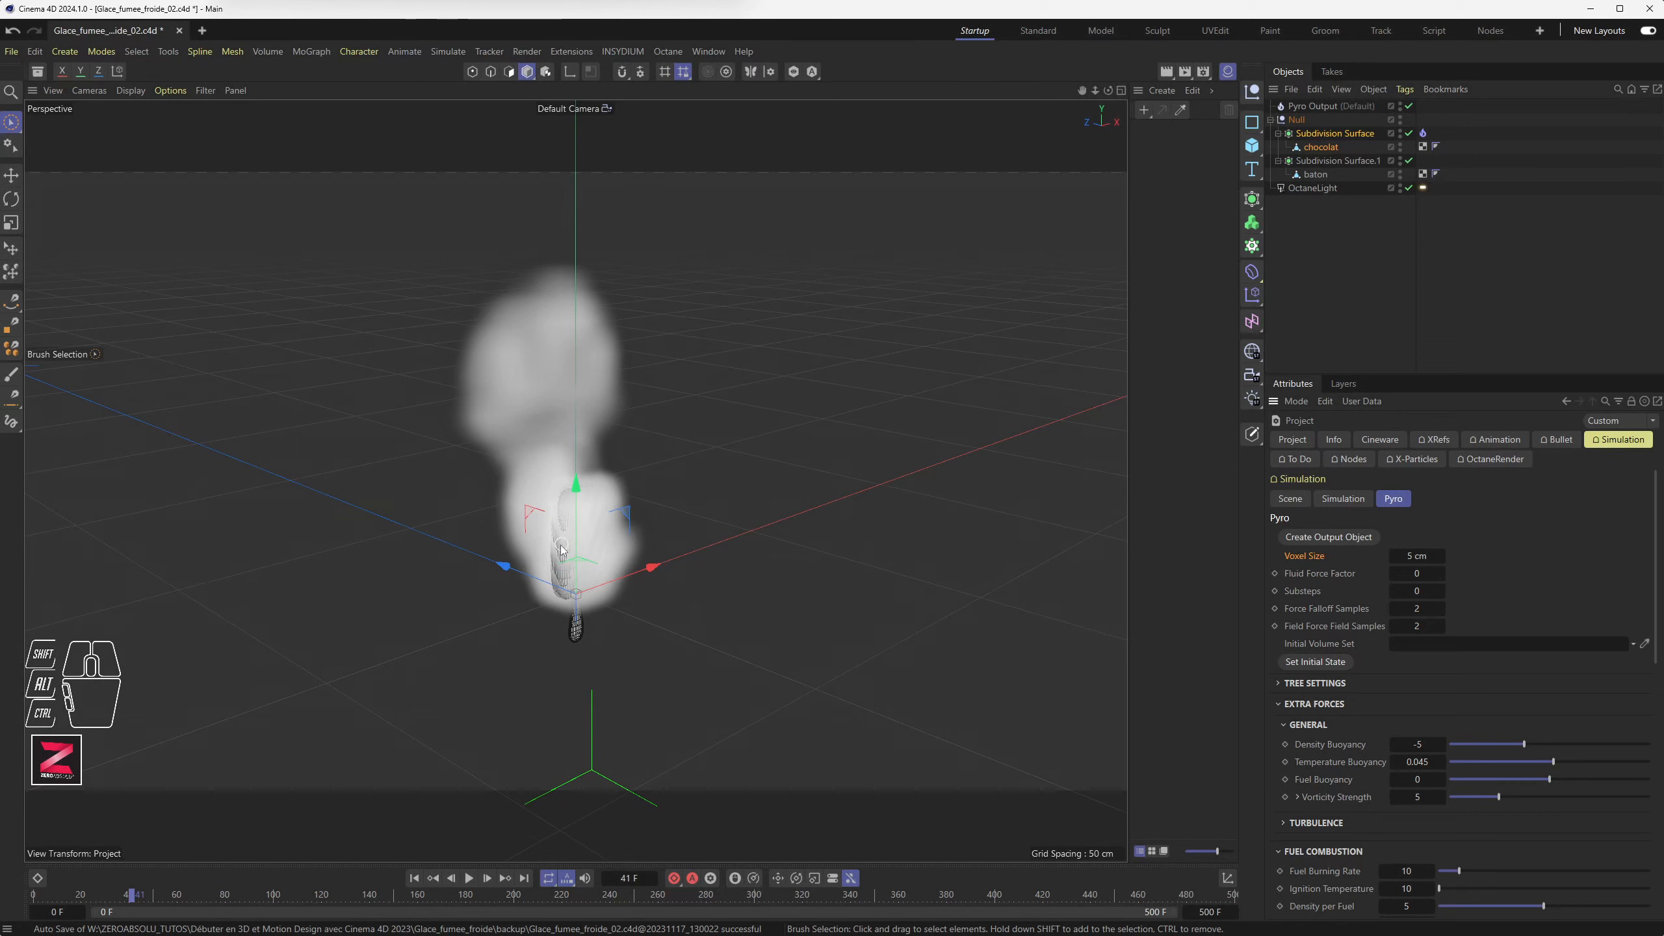
left_click(1413, 557)
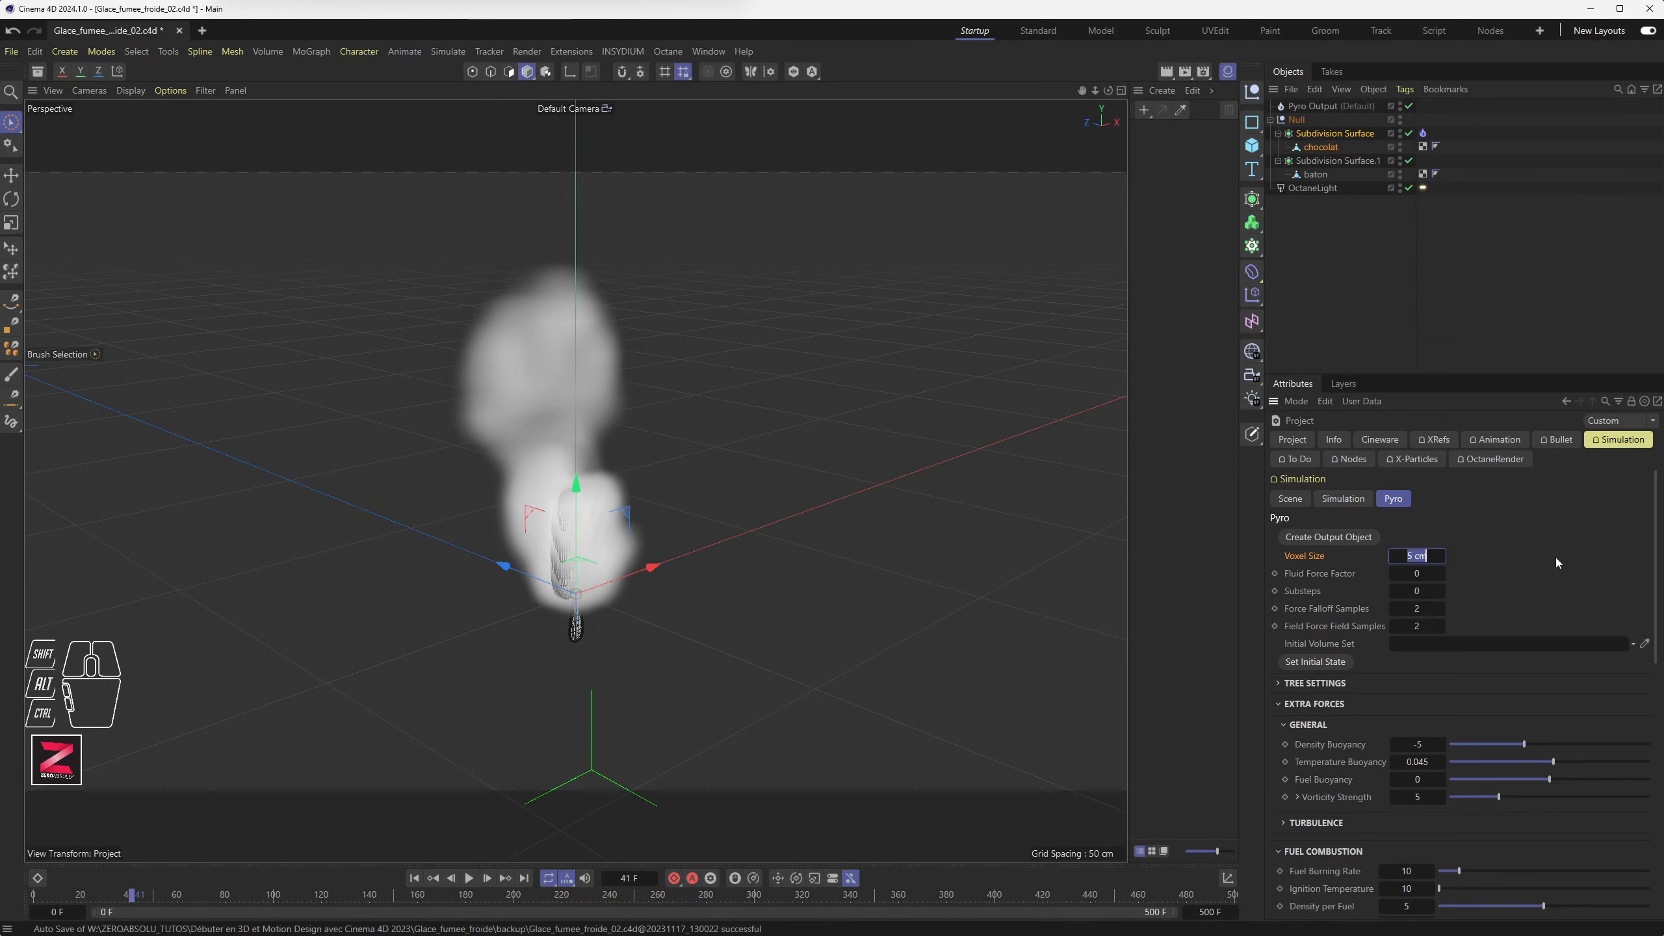
type(".5")
key("Return")
Replay the simulation from the first frame to examine the finer smoke around the ice cream, stopping at frame 92
left_click(414, 878)
left_click(469, 877)
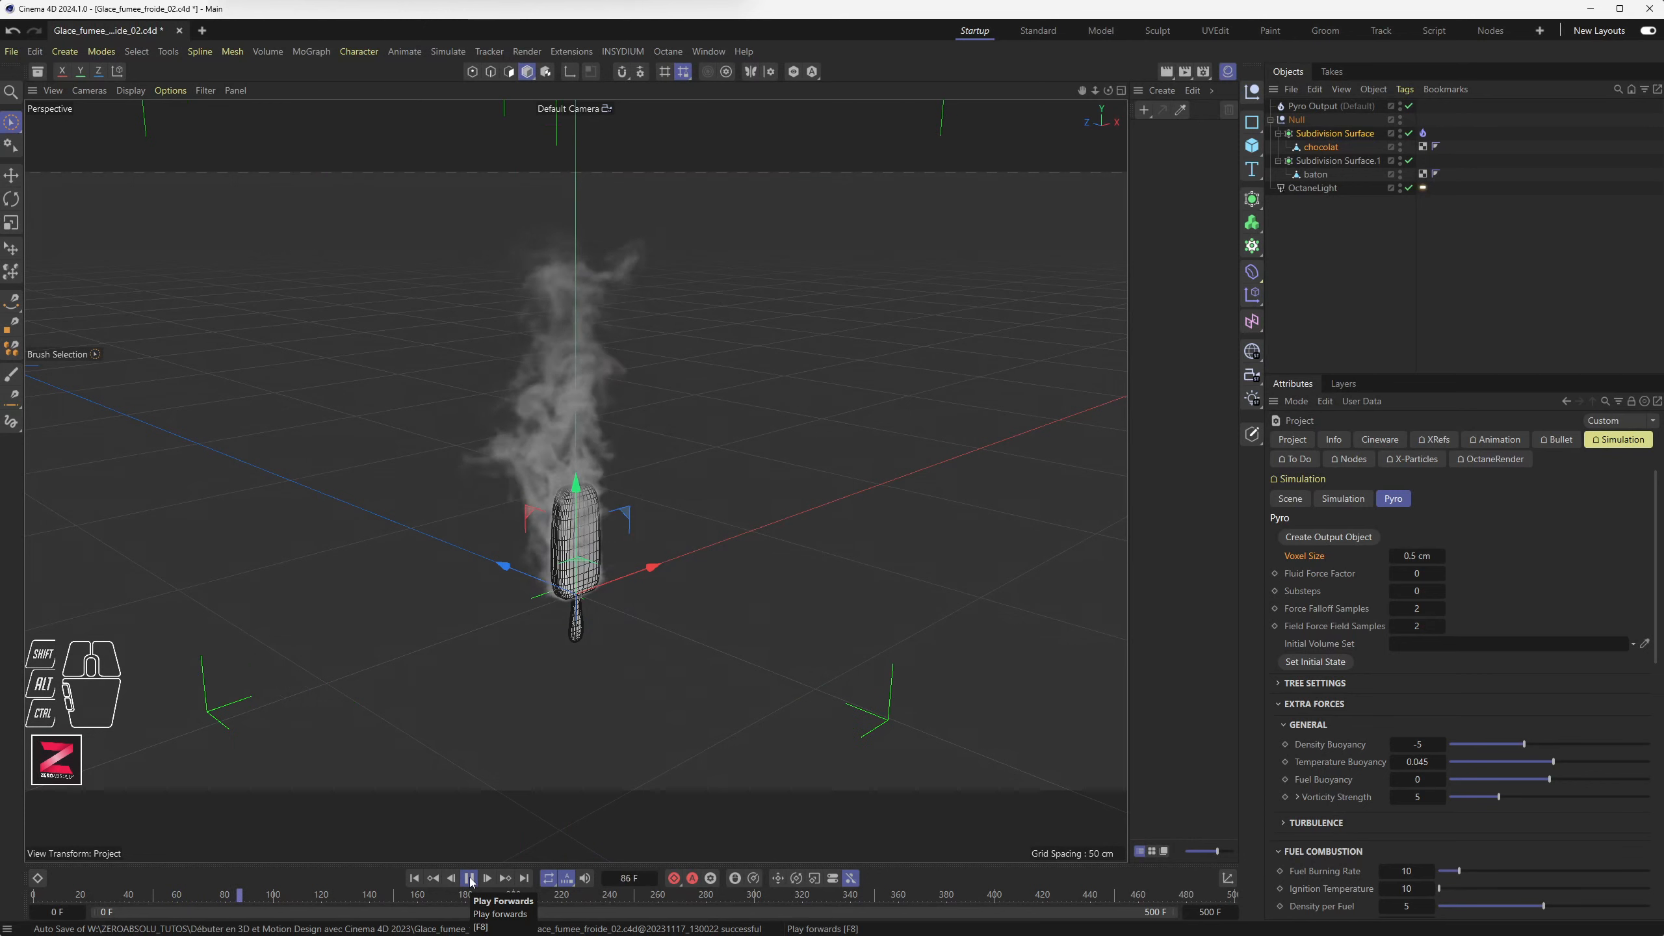
left_click(469, 877)
scroll(569, 469, "up", 2)
scroll(569, 470, "up", 1)
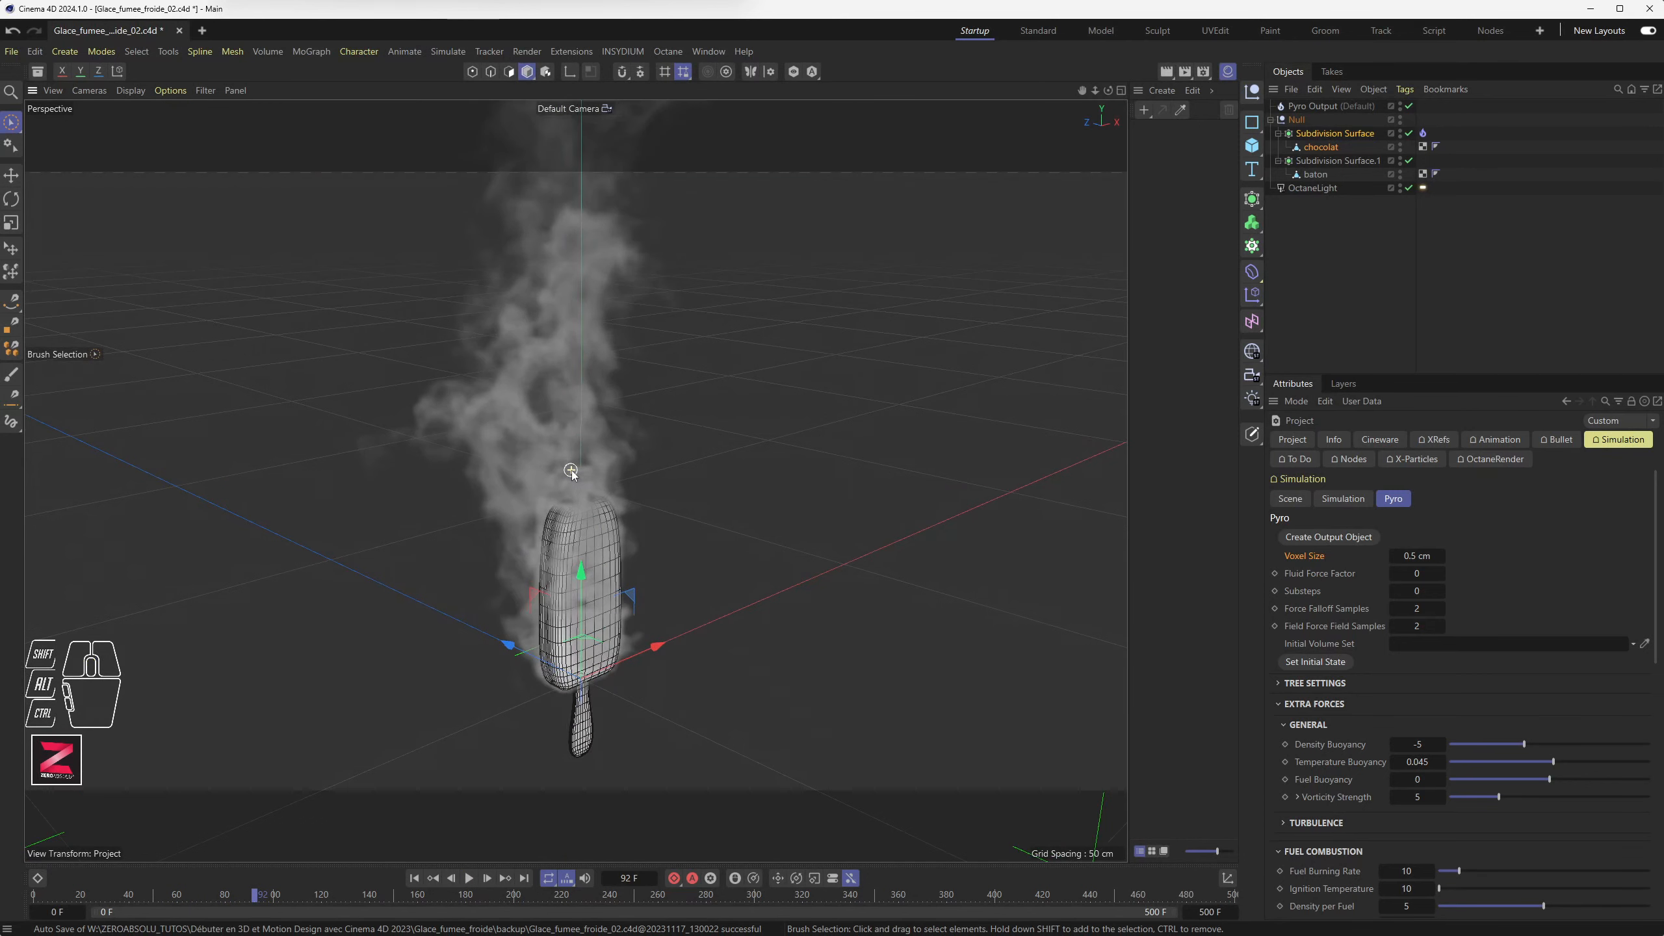
mouse_move(621, 559)
left_mouse_down("alt")
mouse_move(623, 512)
mouse_move(619, 561)
left_mouse_up("alt")
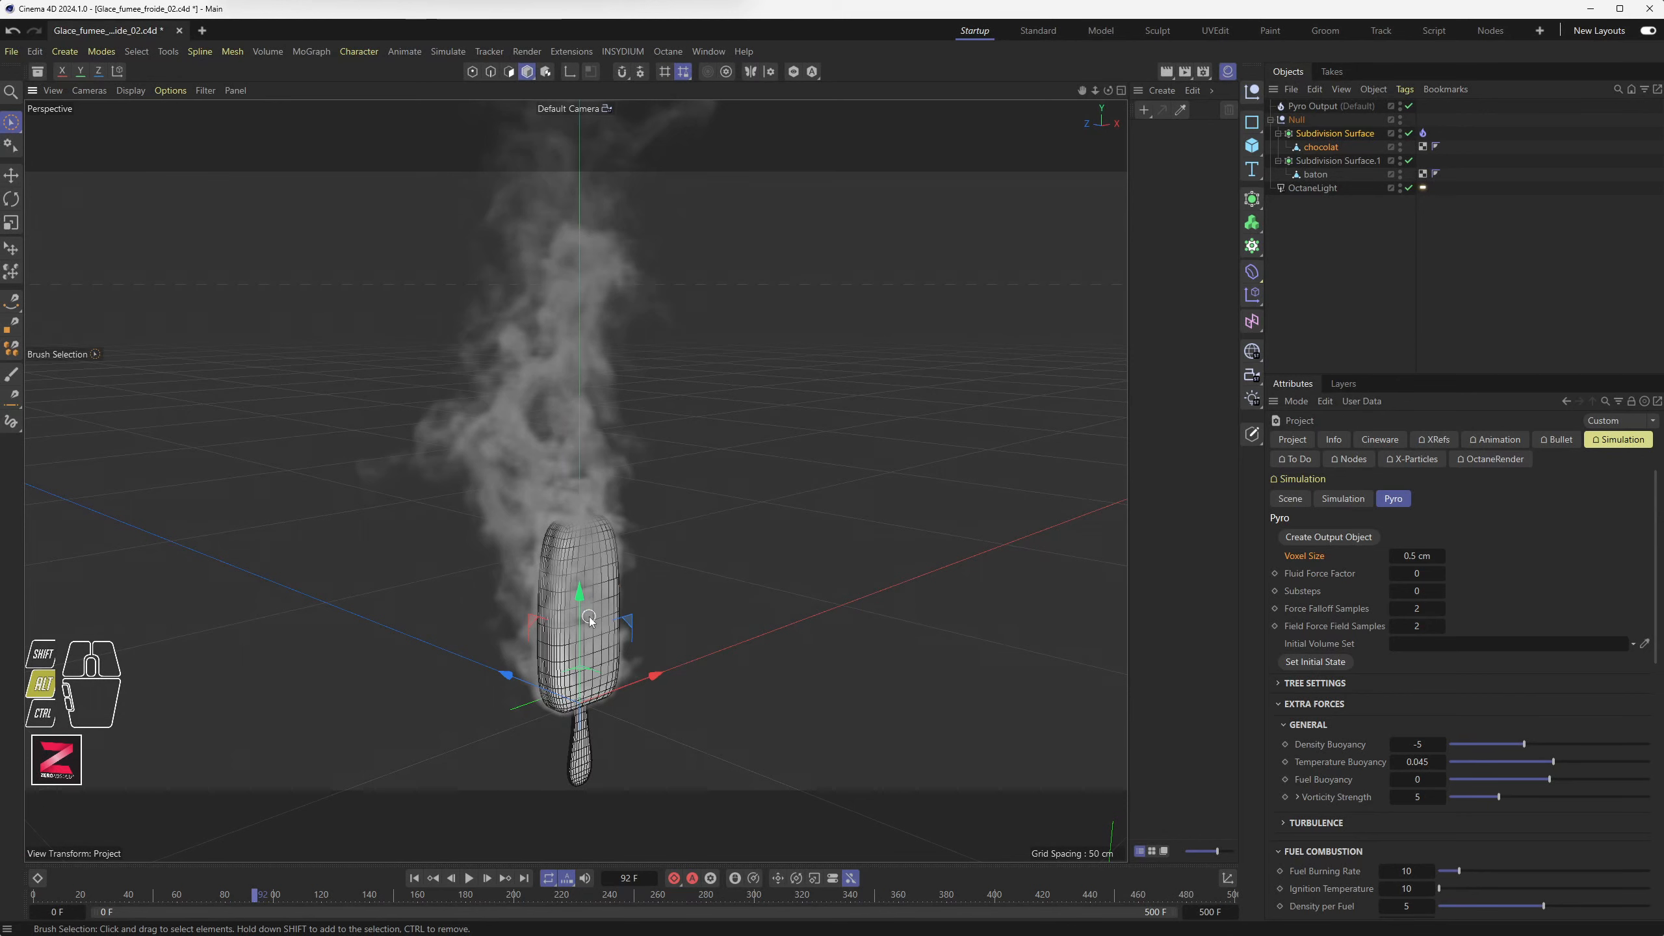
middle_click_drag(589, 617, 579, 314, "alt")
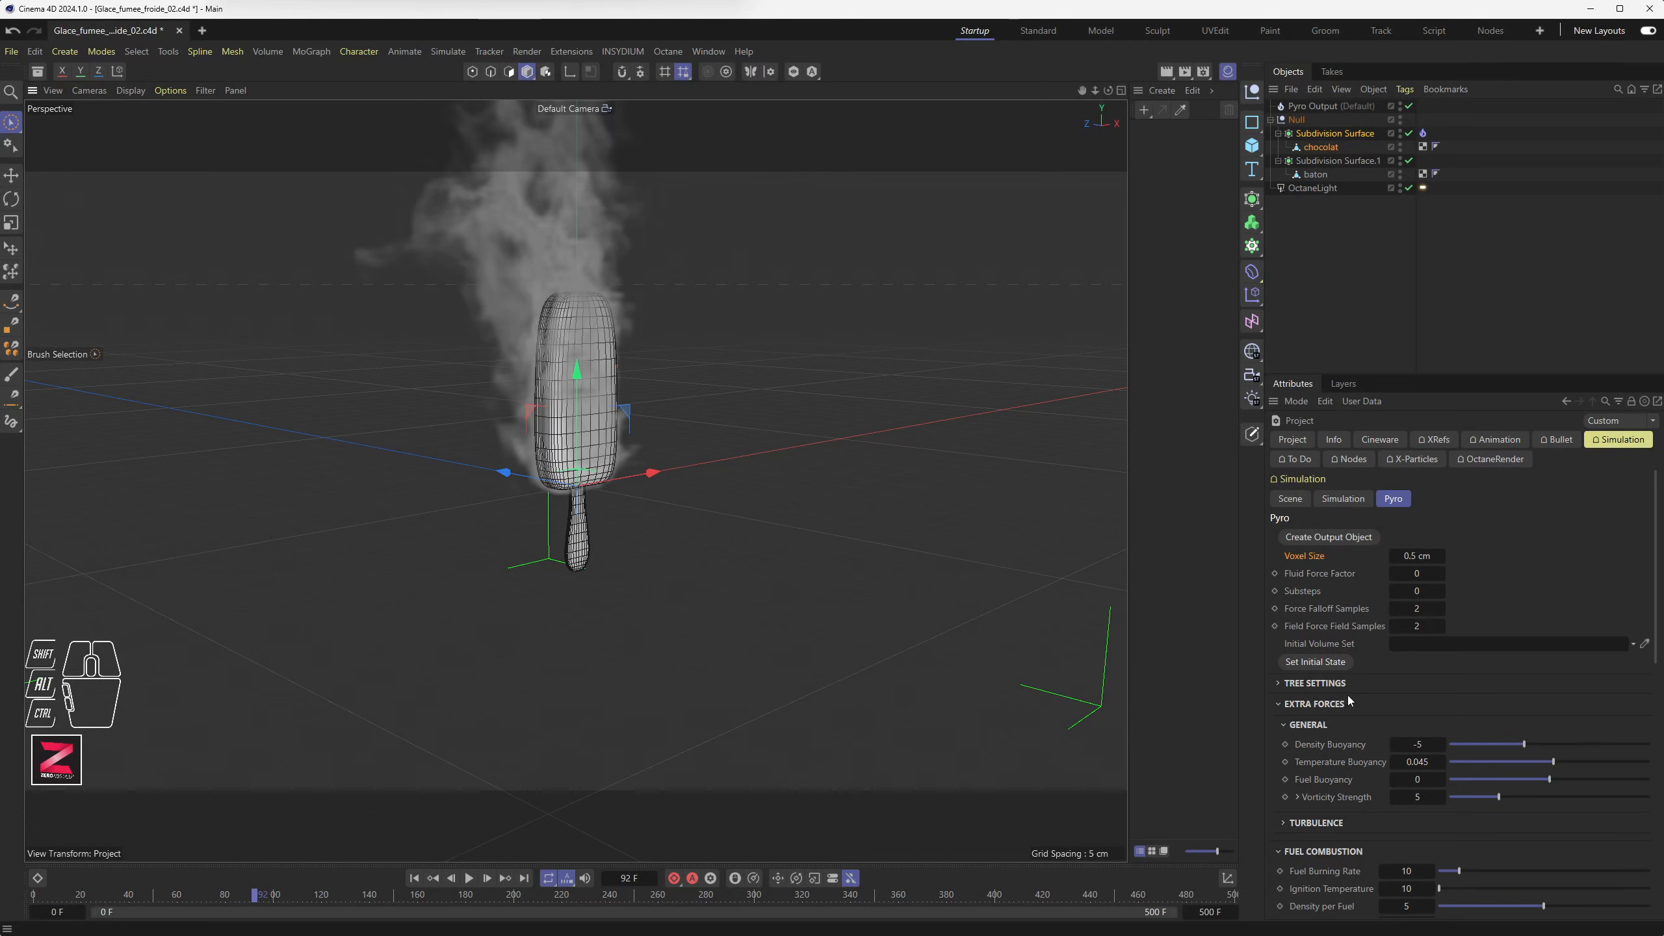
Review the Pyro extra forces, especially Density Buoyancy, and compare them with the scene's Gravity setting
left_click(1409, 745)
scroll(1339, 750, "down", 3)
left_click(1280, 626)
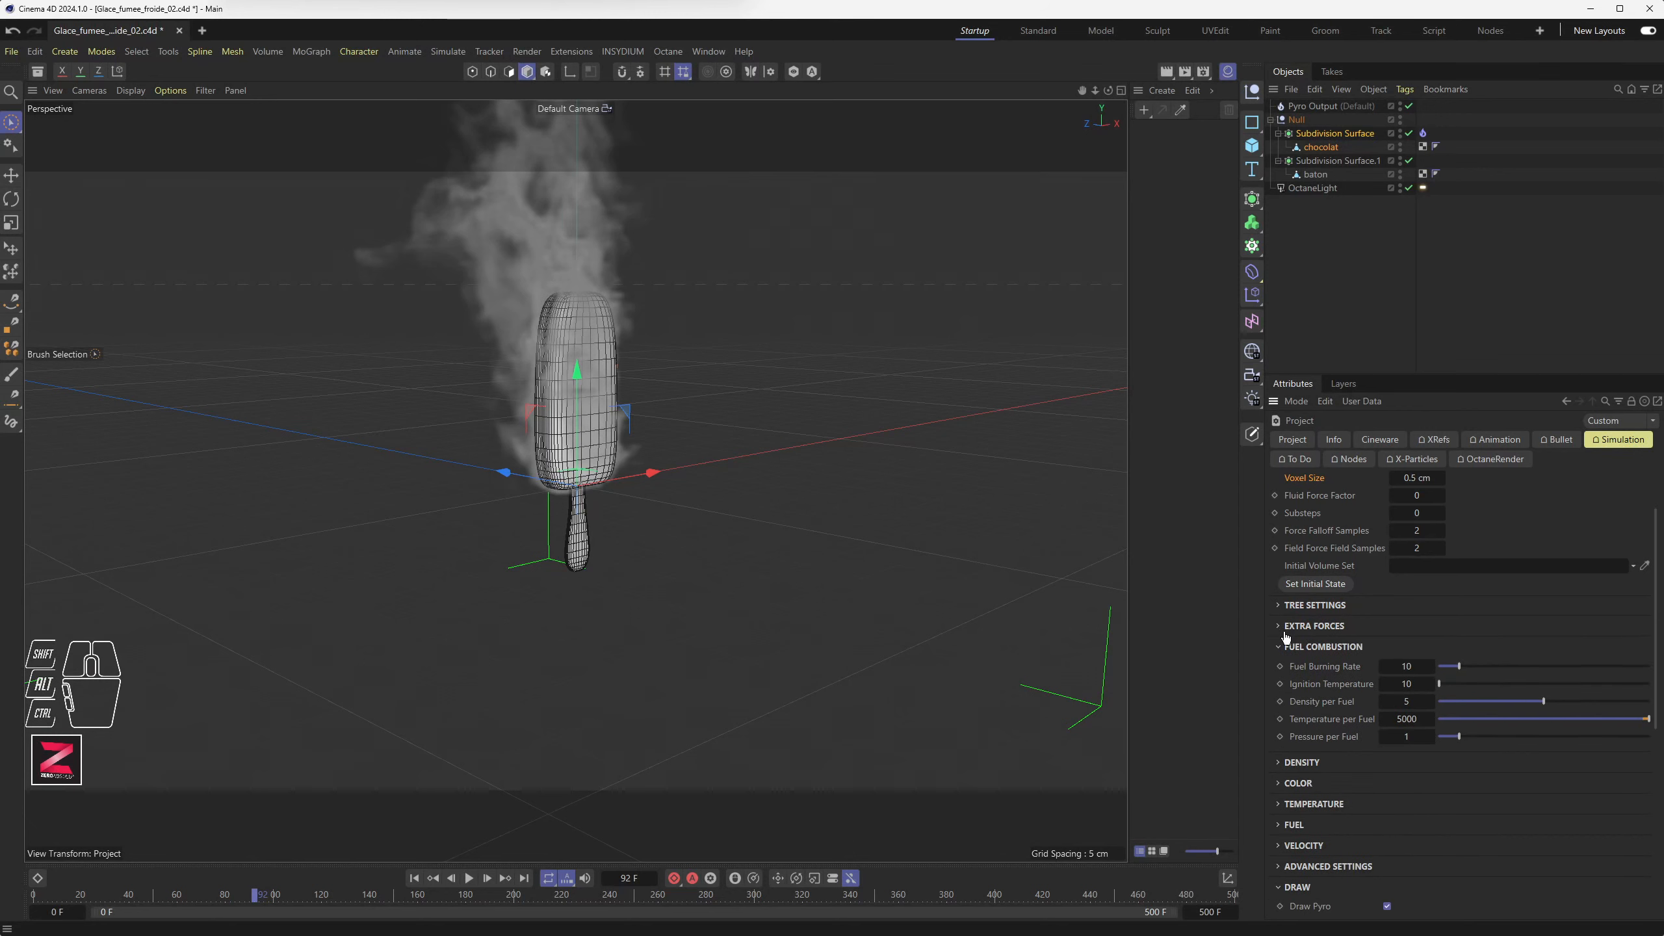
left_click(1279, 626)
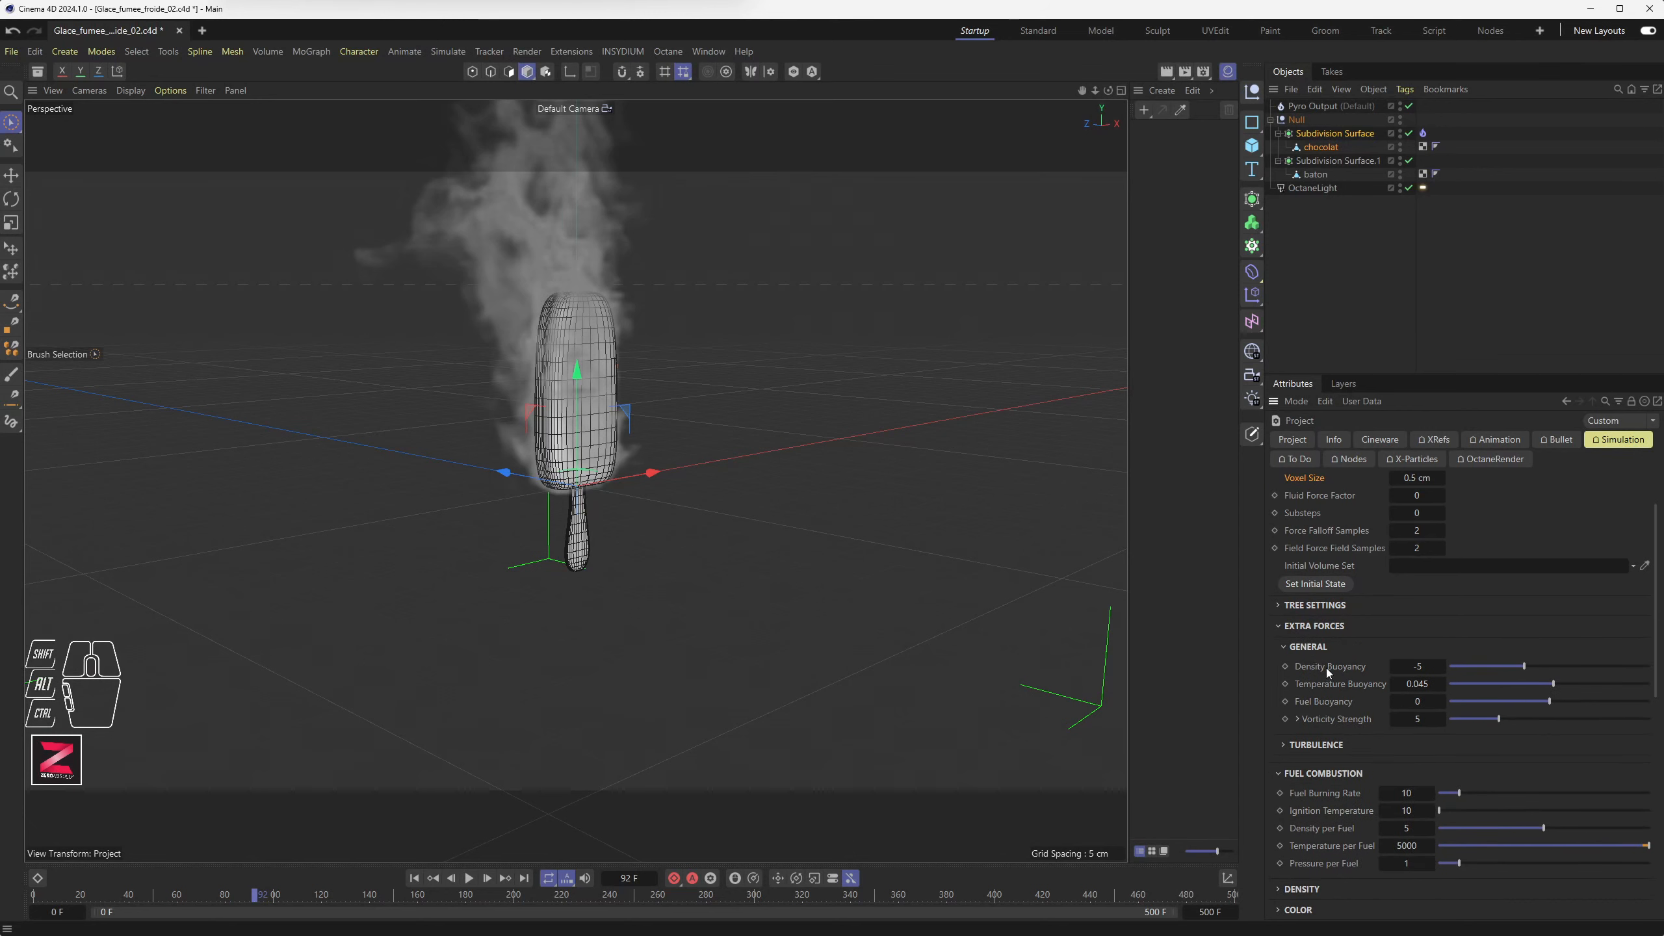
left_click(1419, 667)
scroll(1334, 542, "up", 10)
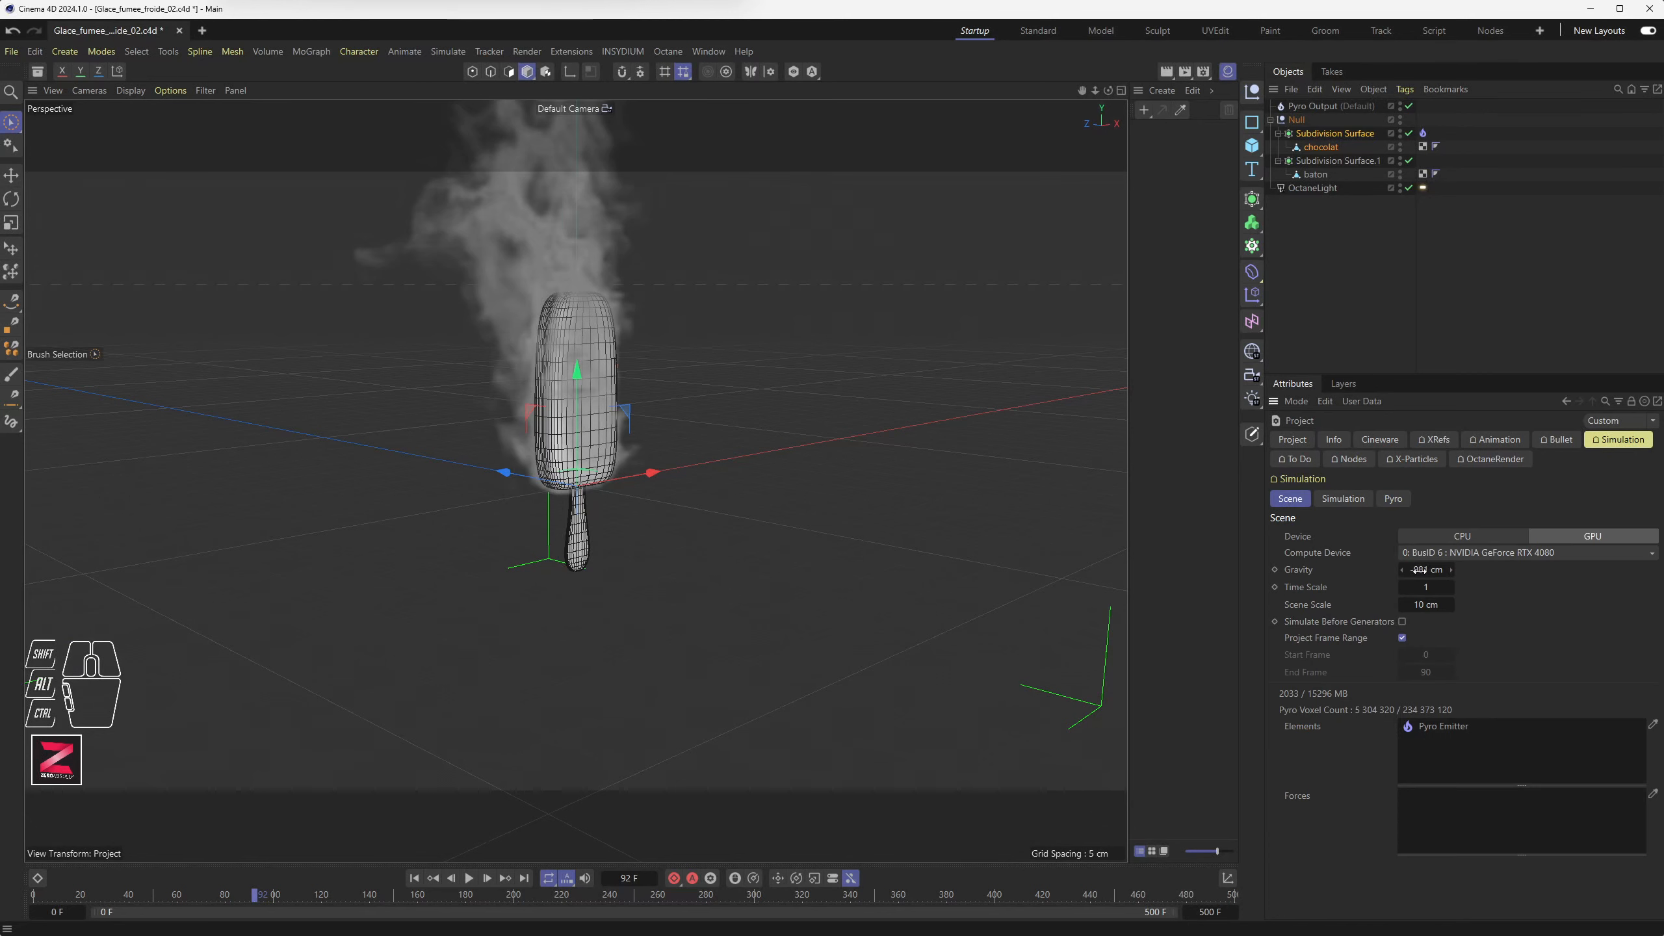
left_click(1420, 569)
left_click(1393, 498)
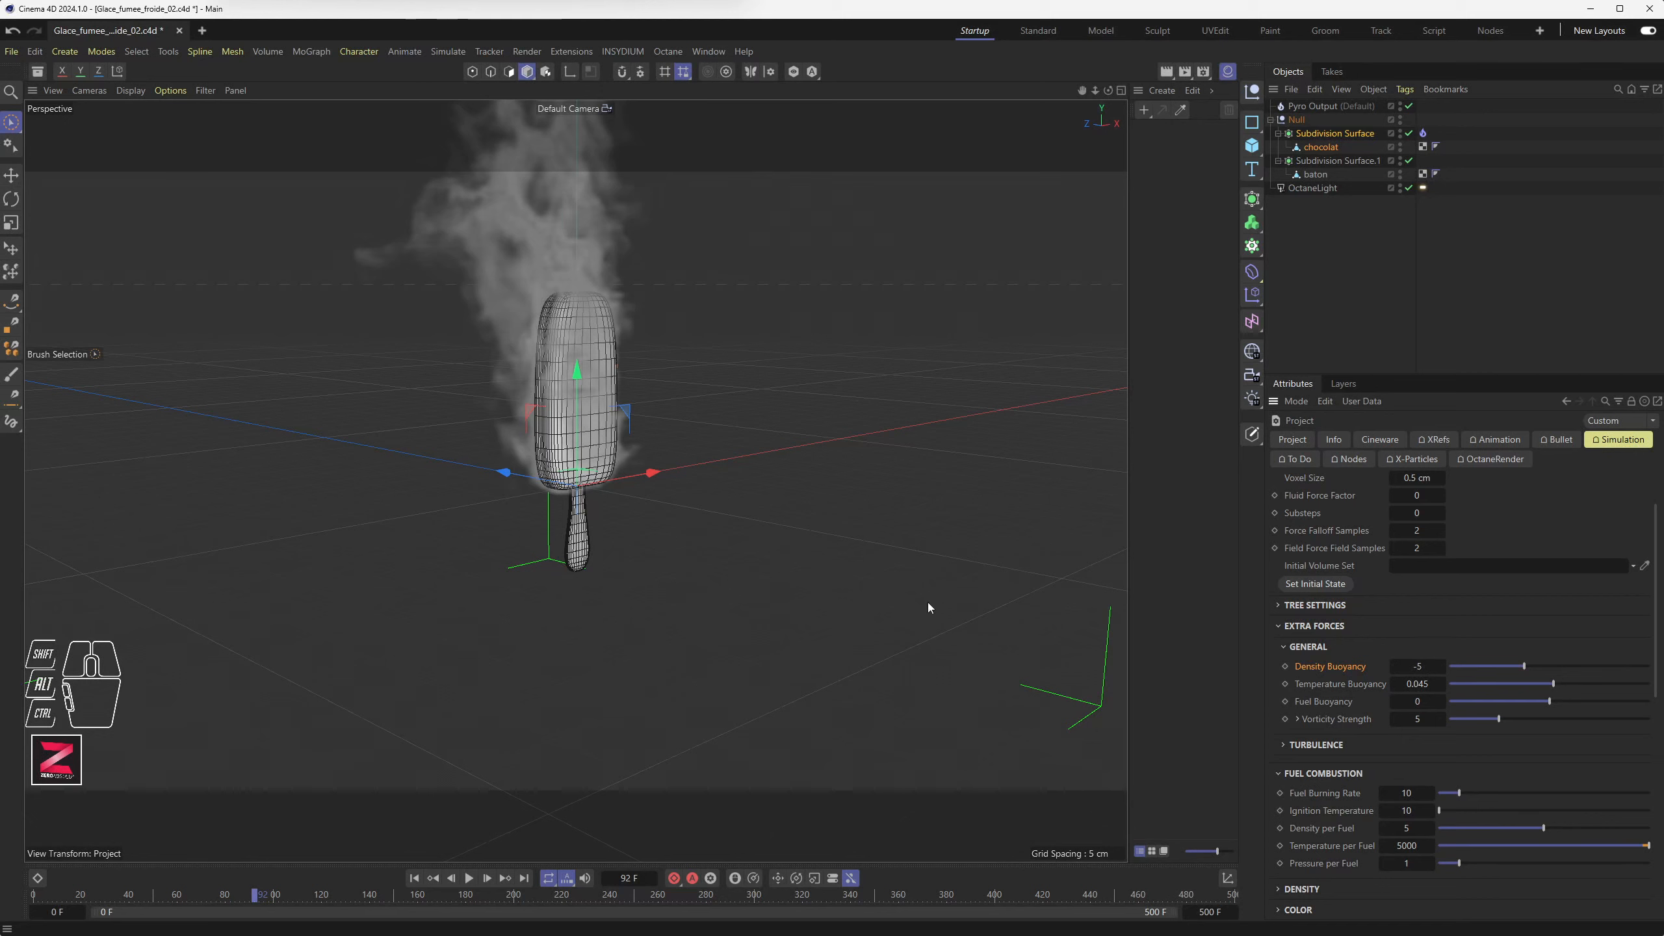
Set the Density Buoyancy to 40 and replay the simulation from the first frame, stopping at frame 52
double_click(1419, 667)
type("40")
key("Return")
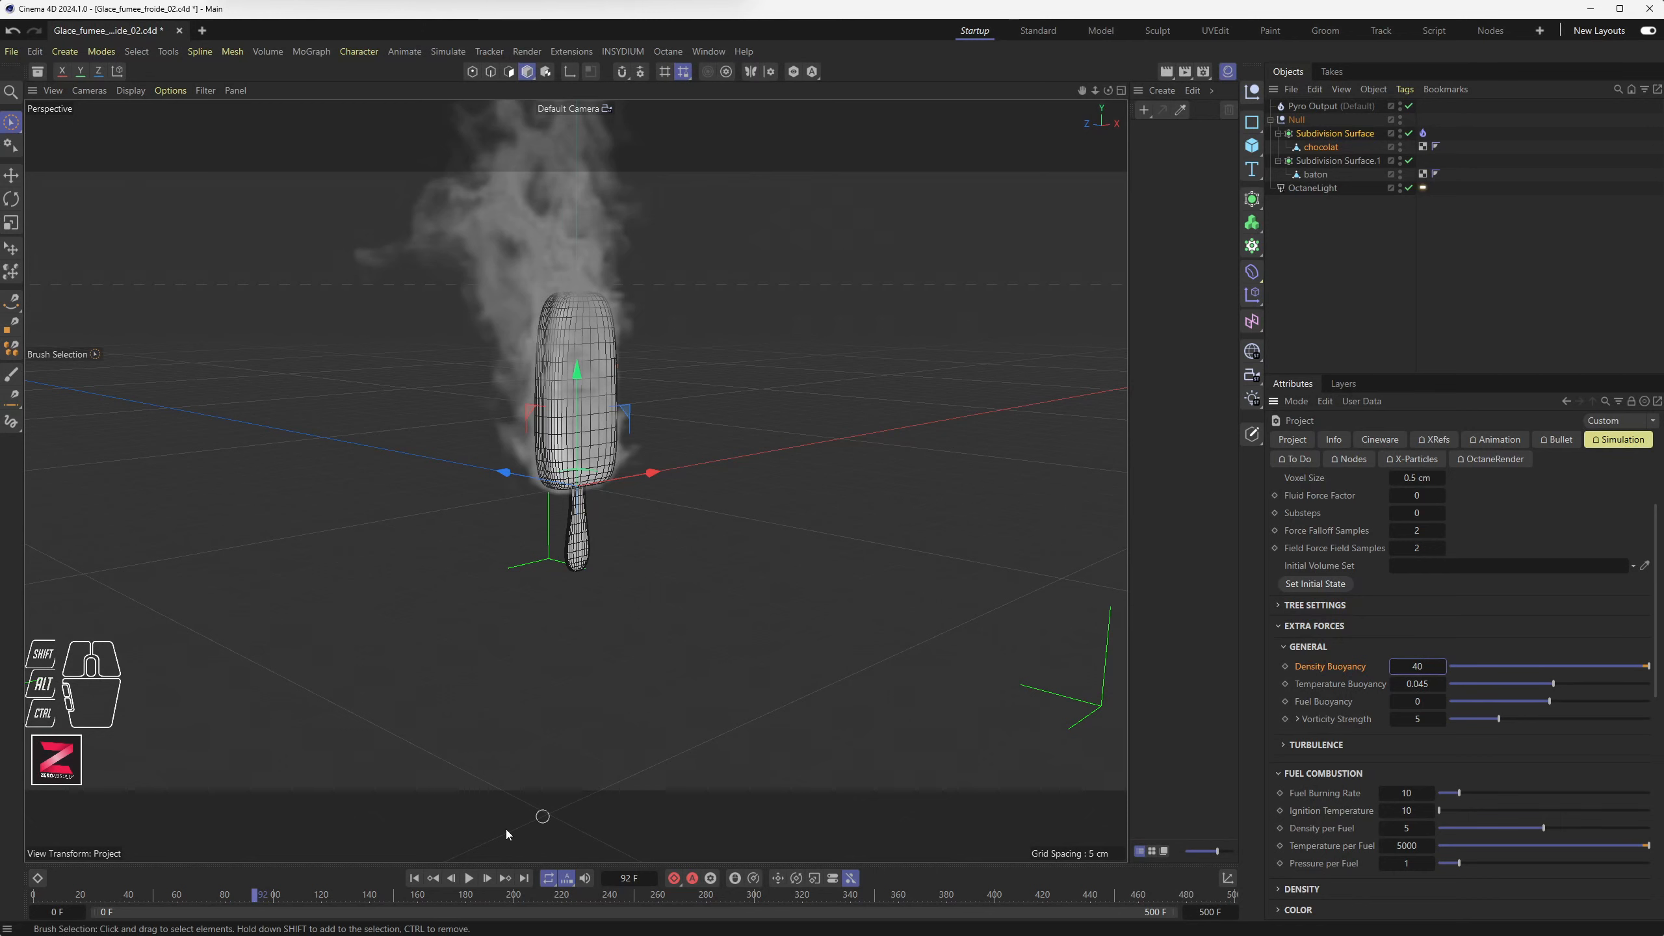
left_click(414, 879)
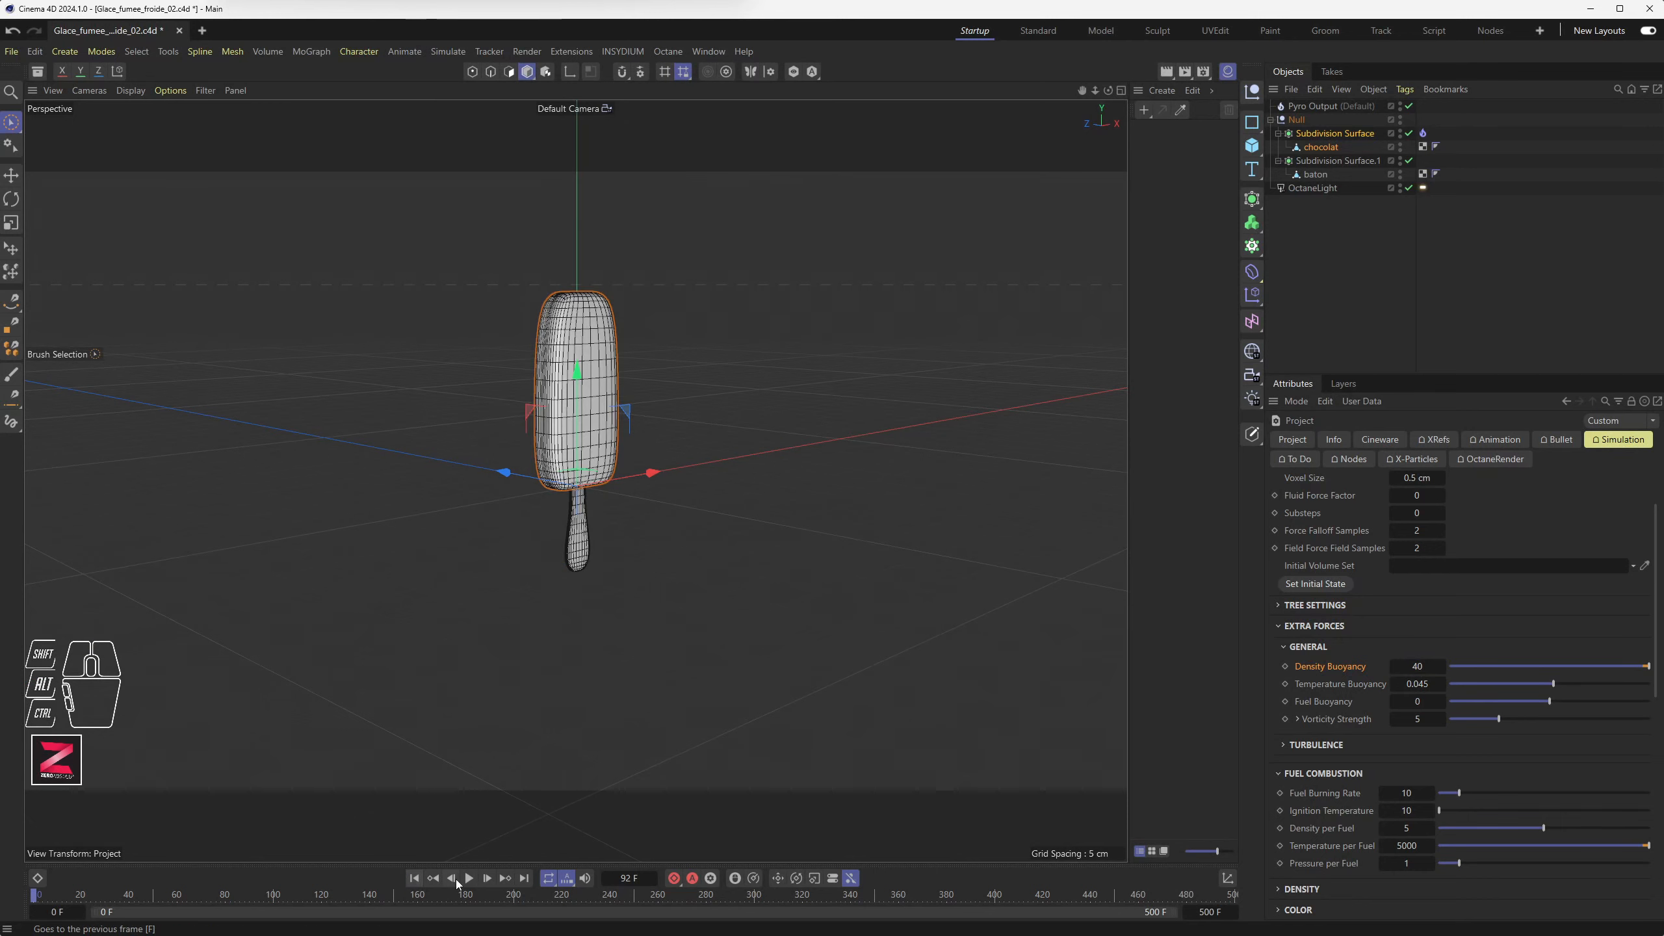
left_click(469, 878)
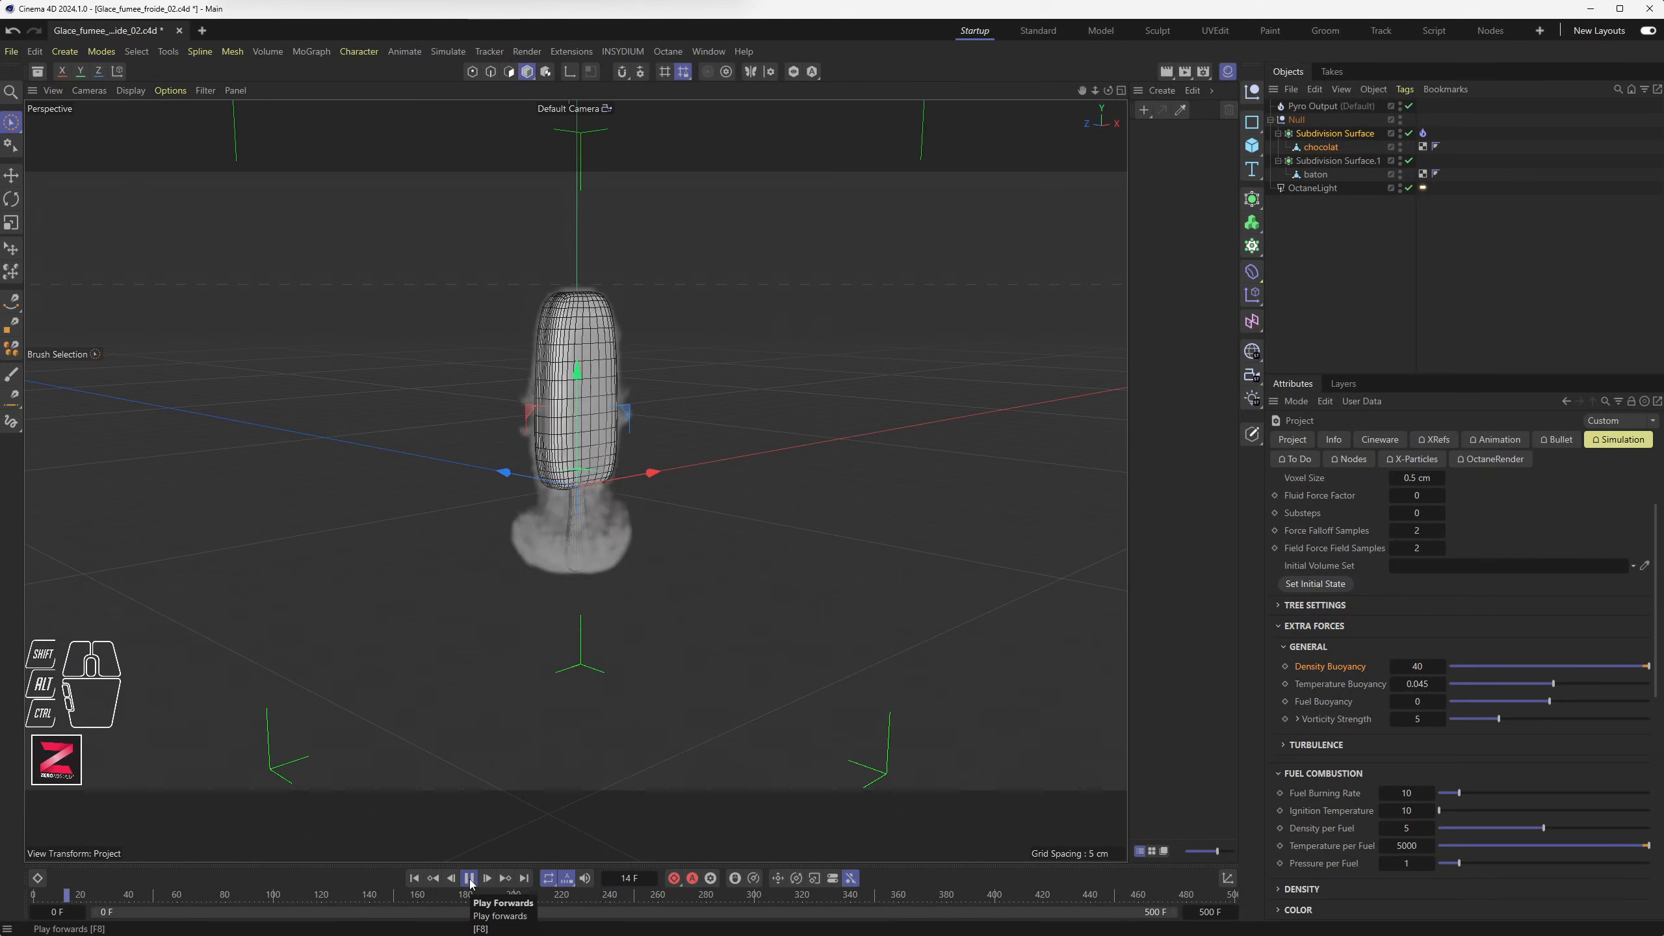
left_click(470, 878)
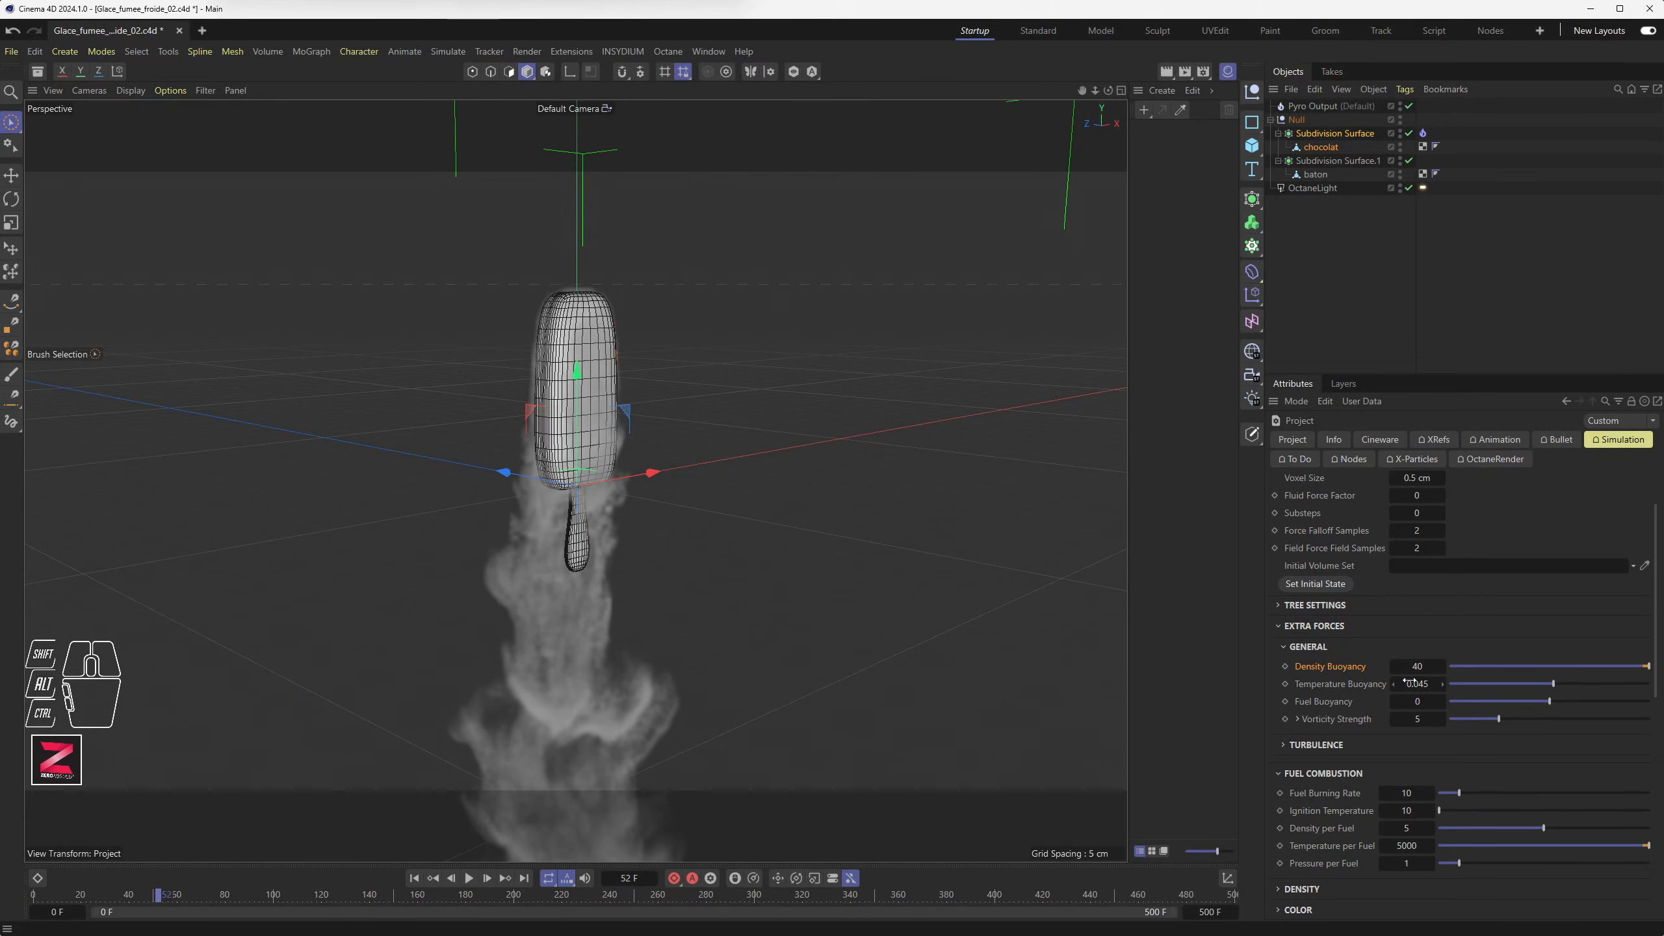
Set the Density Buoyancy to 10 and replay the simulation from the first frame, stopping at frame 45
double_click(1417, 666)
type("10")
key("Return")
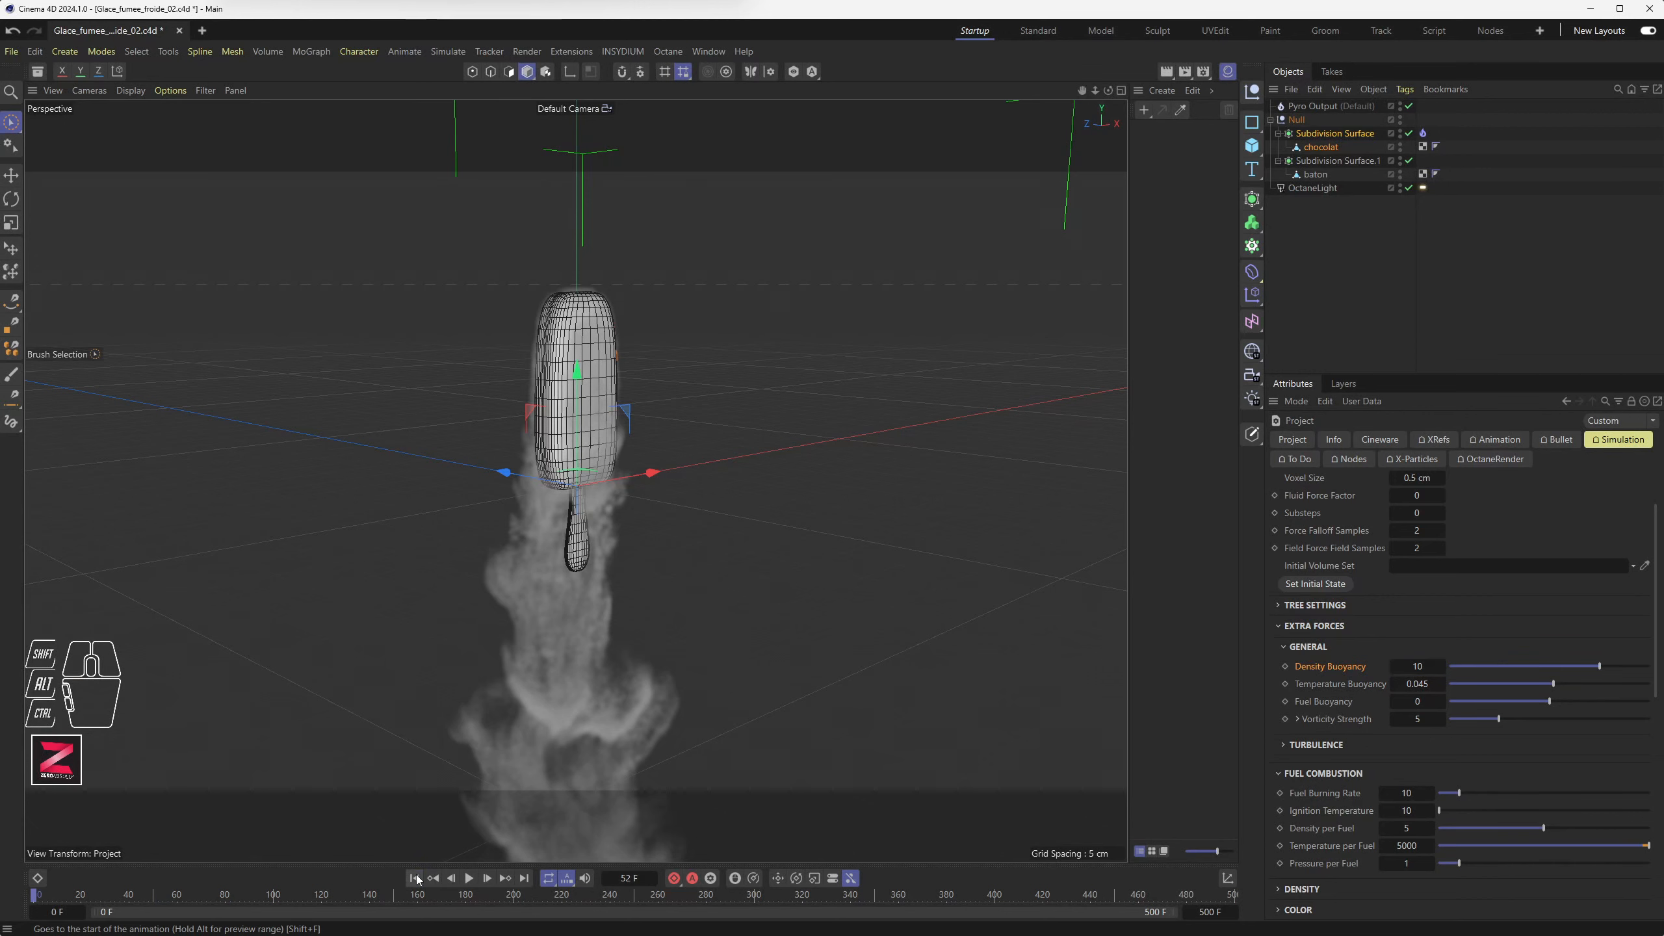
left_click(414, 878)
left_click(469, 878)
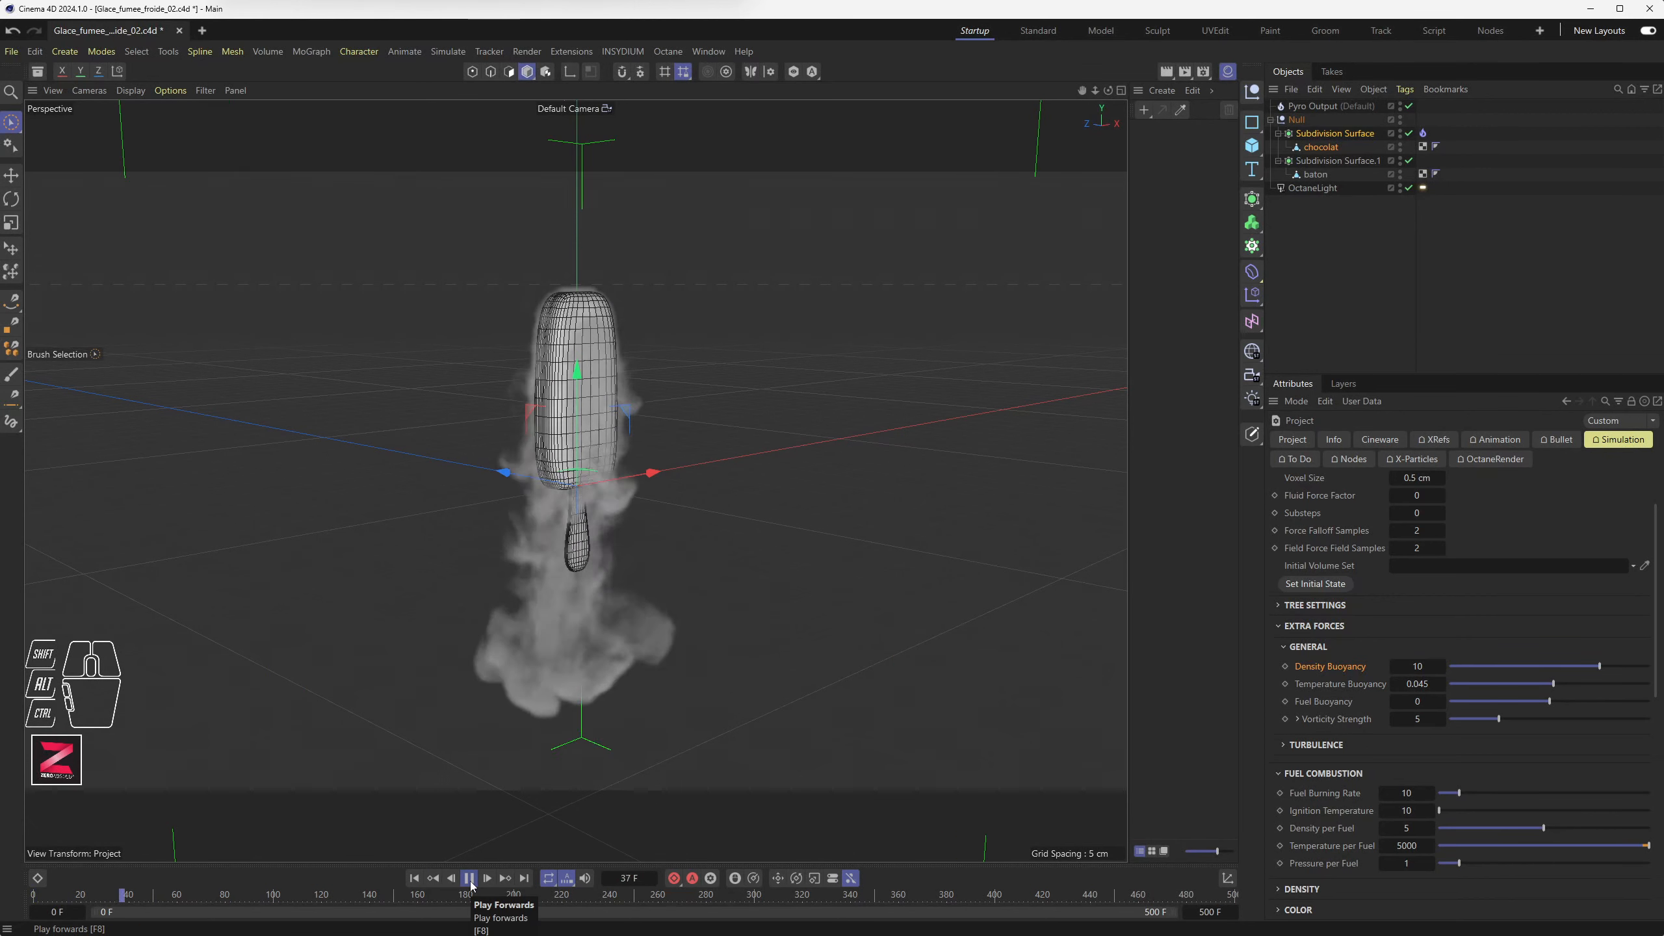
left_click(469, 878)
Set the Density Buoyancy to 2 and replay the simulation from the first frame, stopping at frame 65
left_click_drag(1418, 666, 1402, 667)
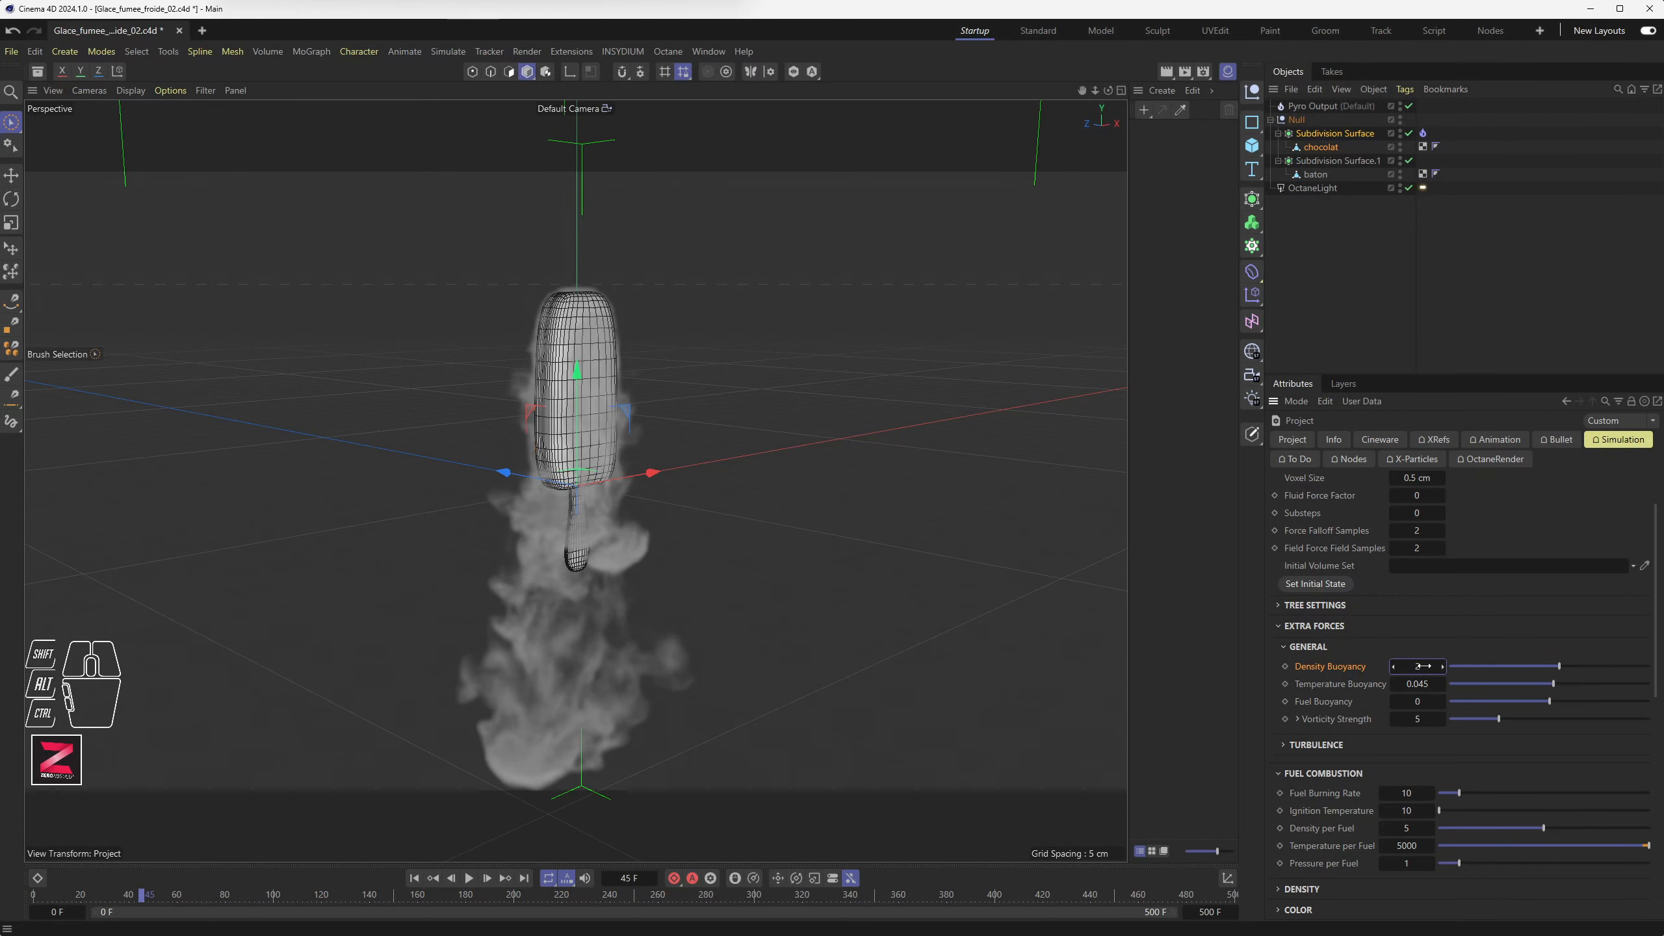
left_click(414, 879)
left_click(466, 878)
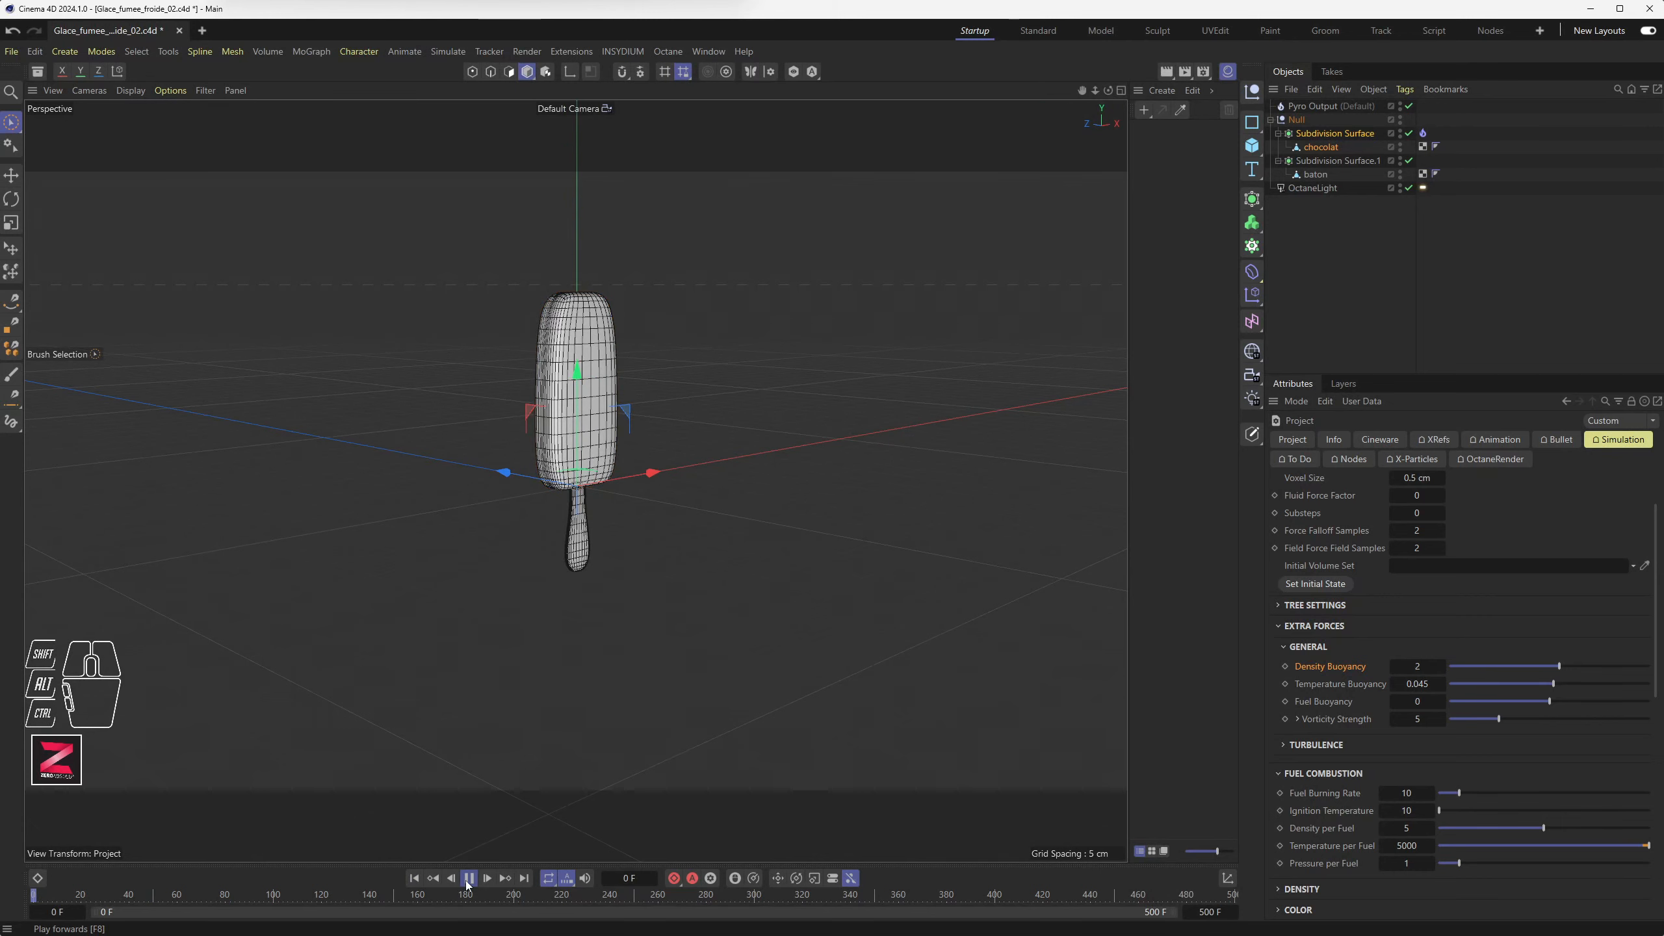
left_click(469, 878)
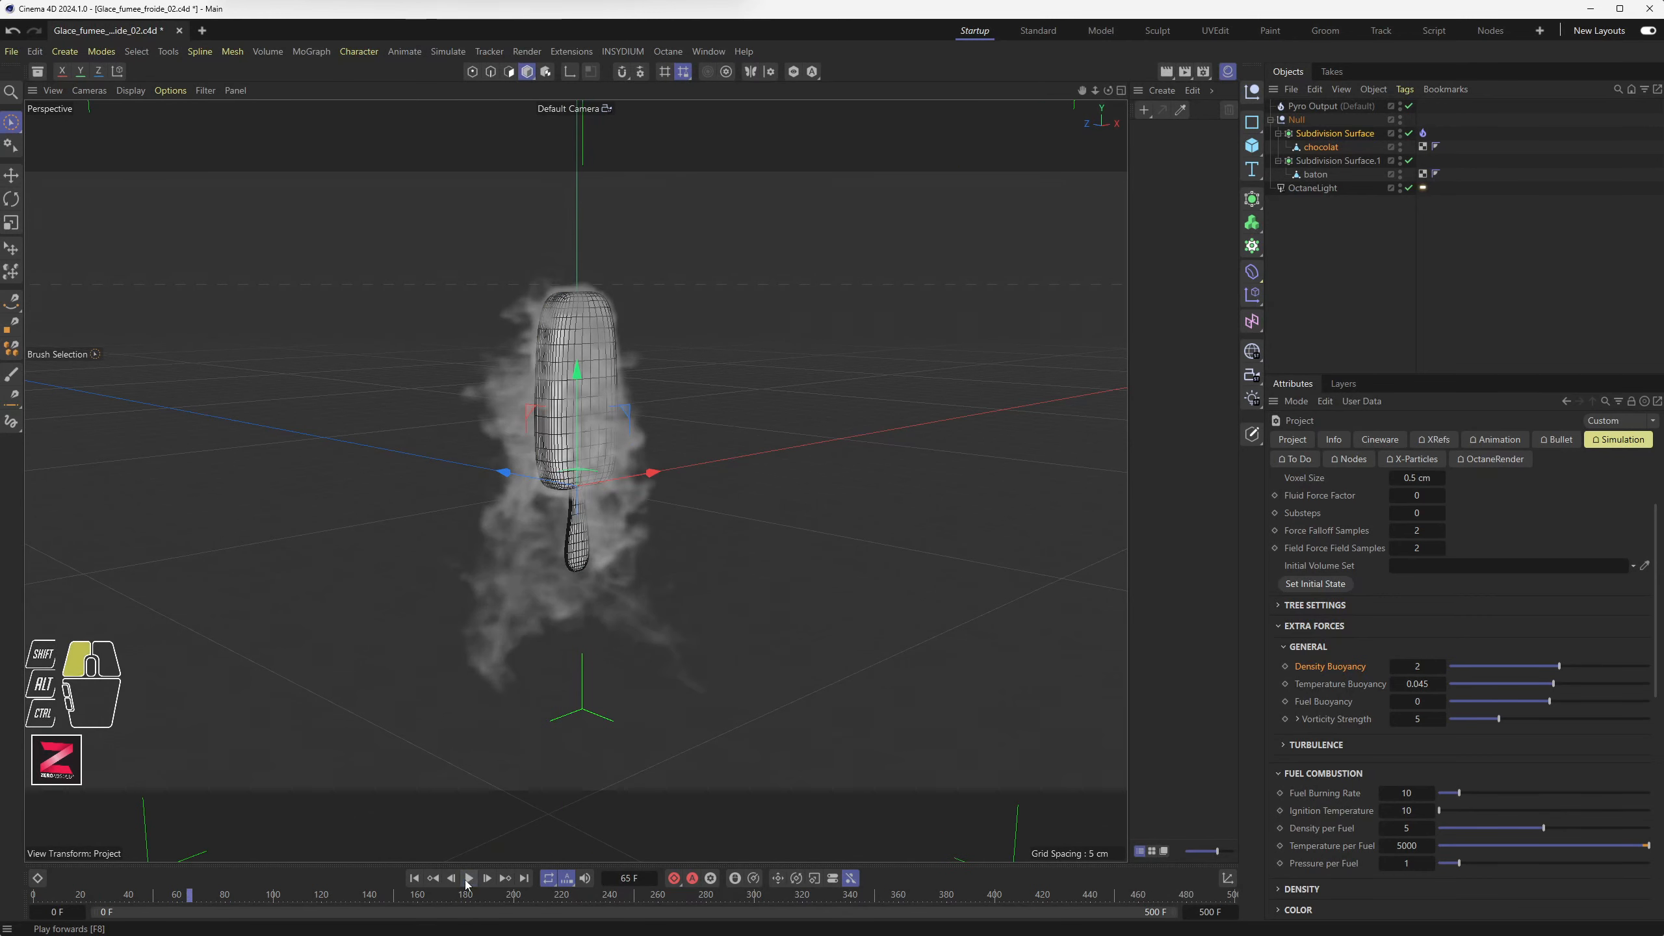
Set the Density Buoyancy to 1 and replay the simulation from the first frame, stopping at frame 96
left_click(1420, 668)
type("1")
key("Return")
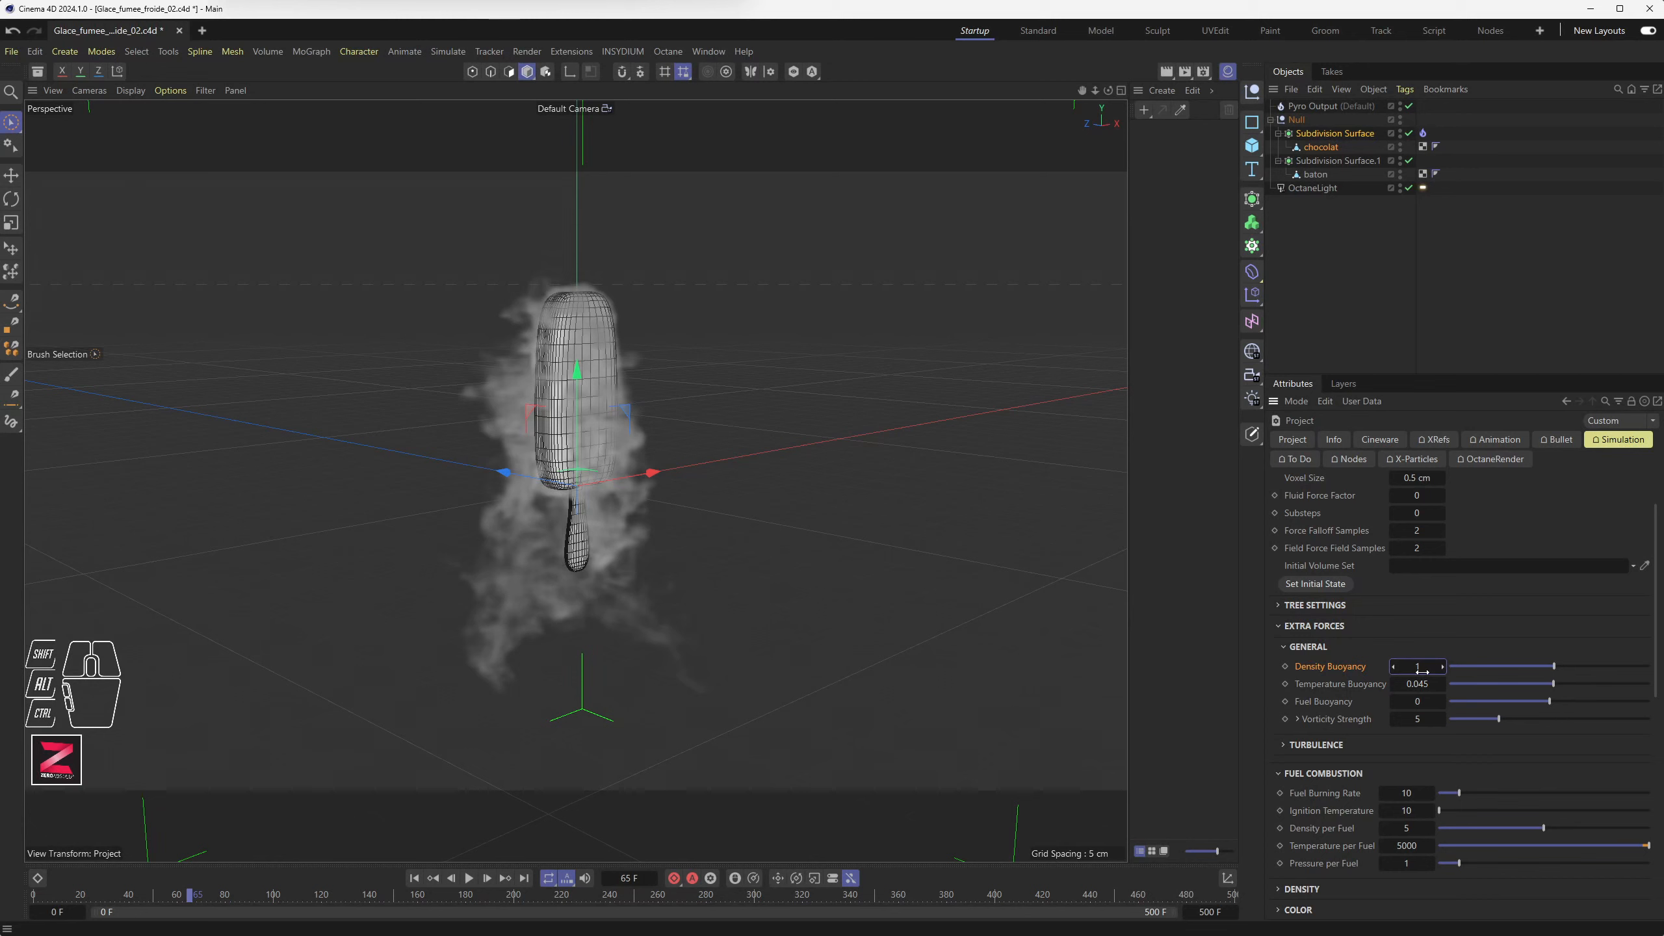
left_click(414, 878)
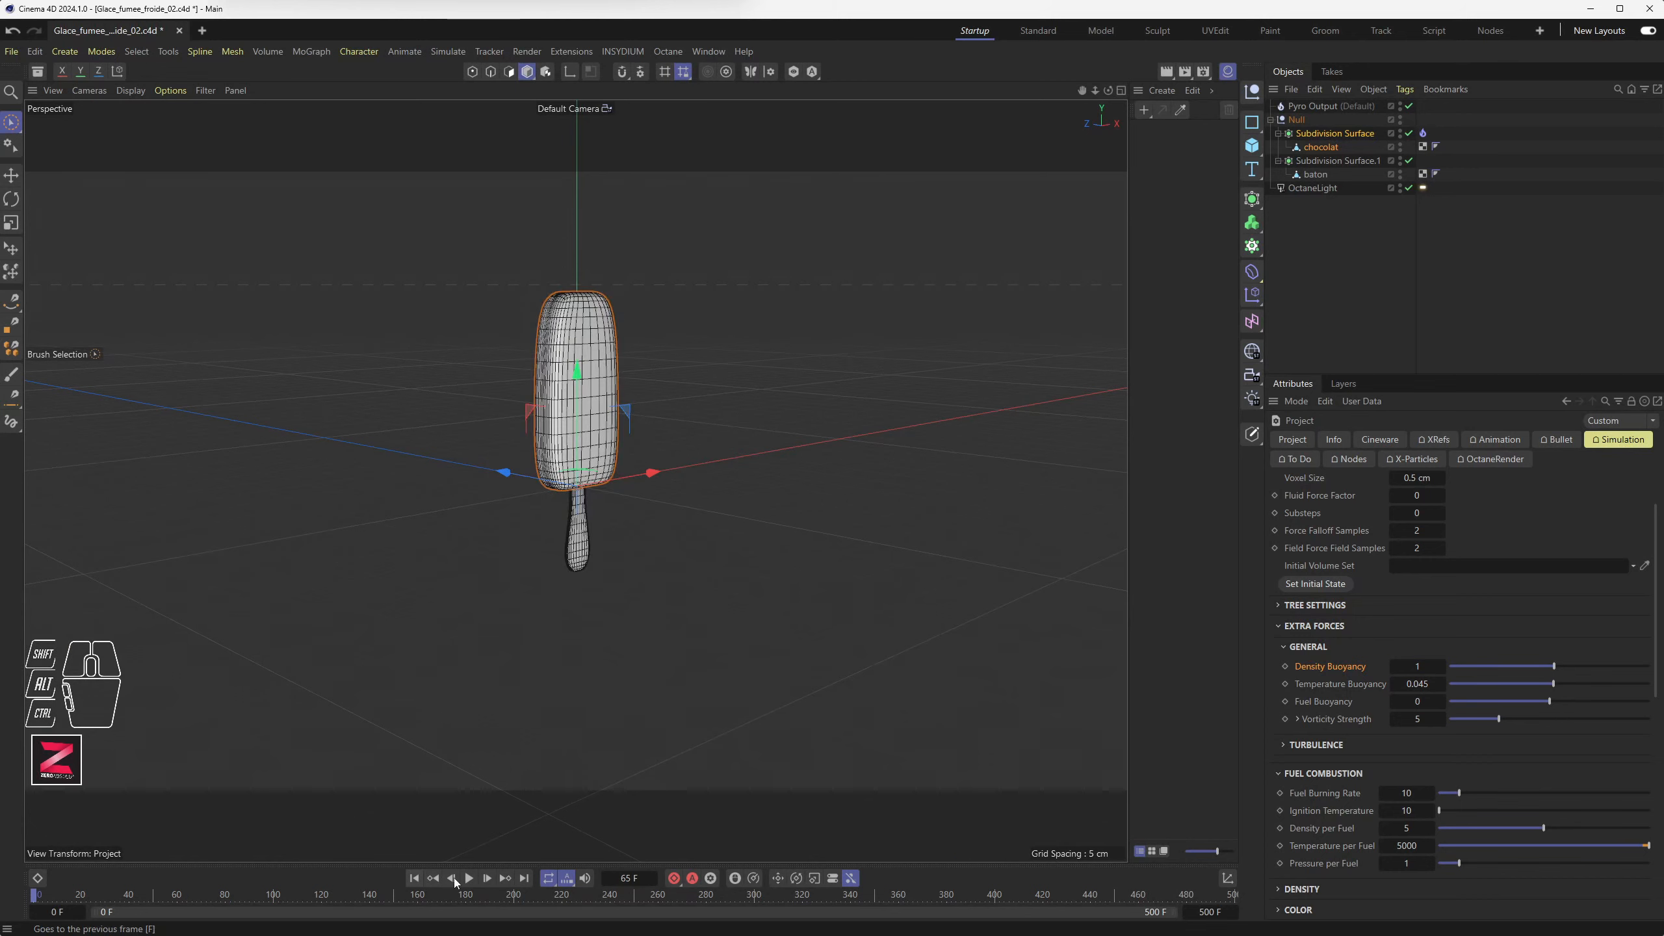
left_click(469, 879)
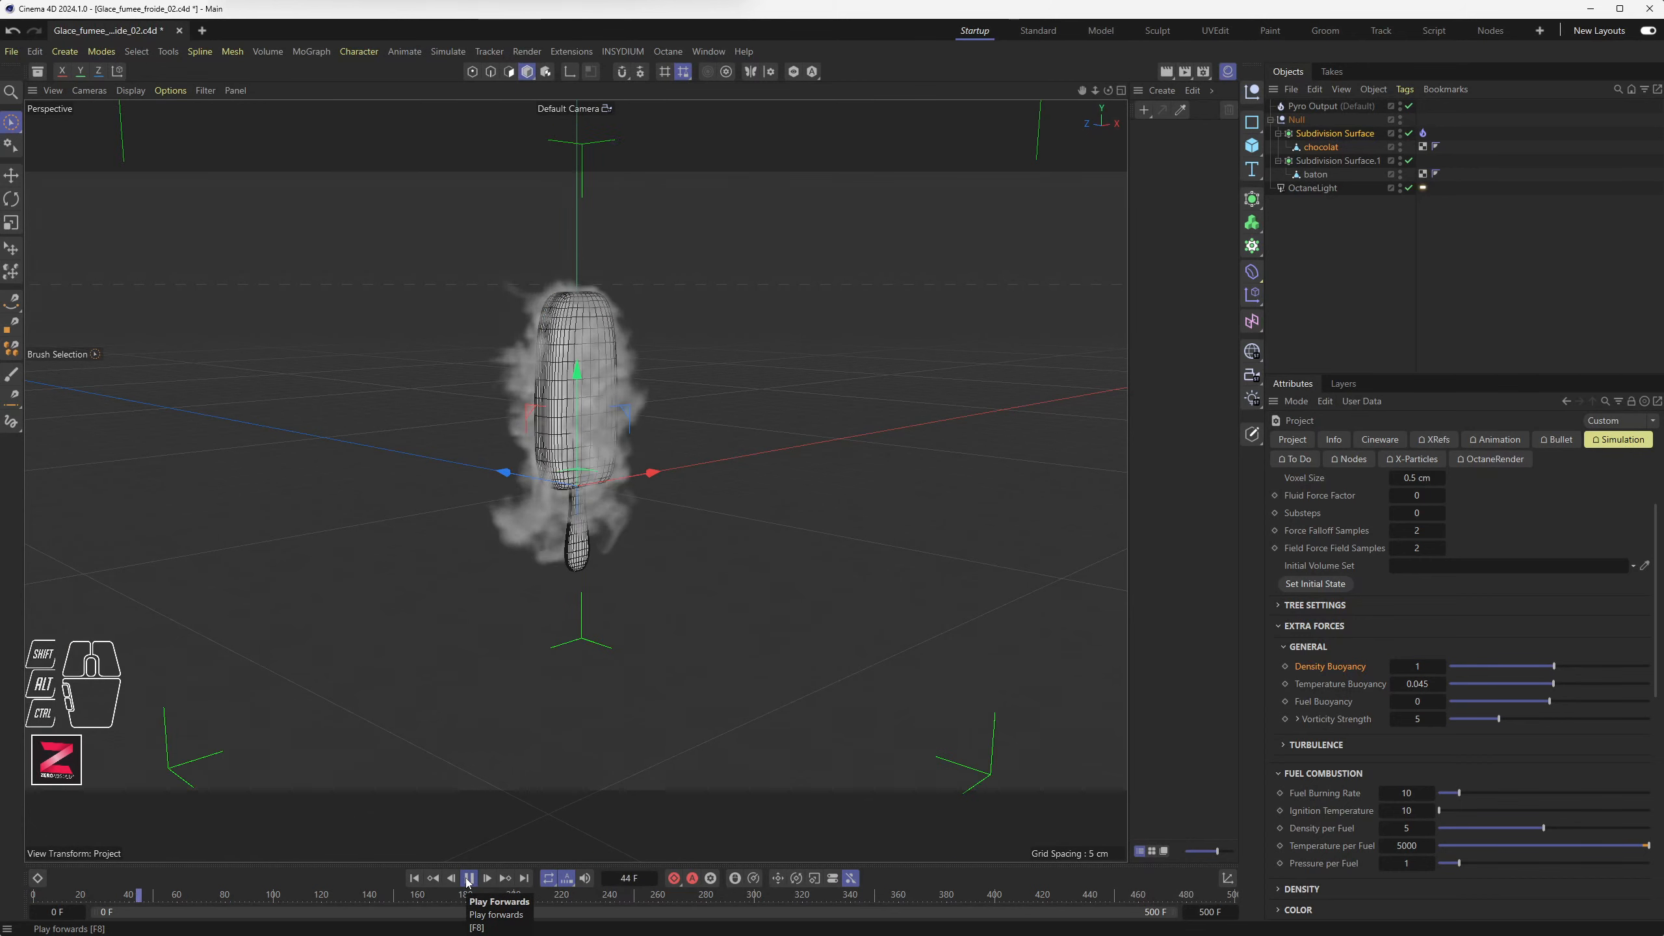
left_click(469, 878)
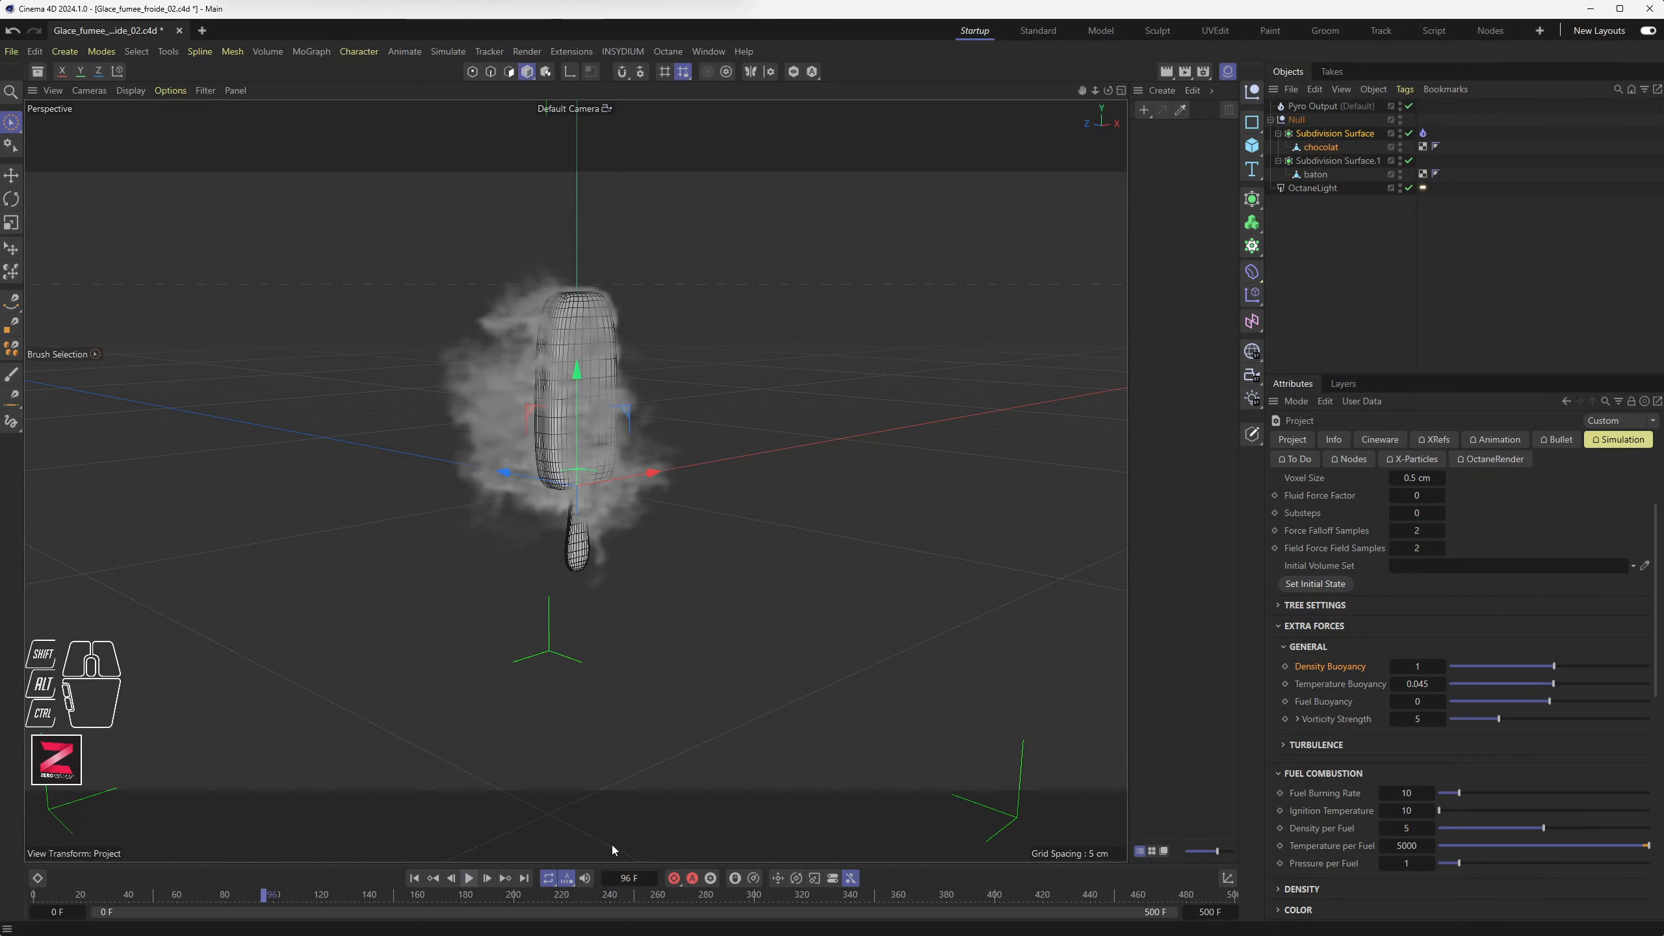
Set the Density Buoyancy back to 2 and replay the simulation from the first frame, stopping at frame 64
double_click(1422, 665)
type("0")
key("Return")
double_click(1421, 665)
type("2")
key("Return")
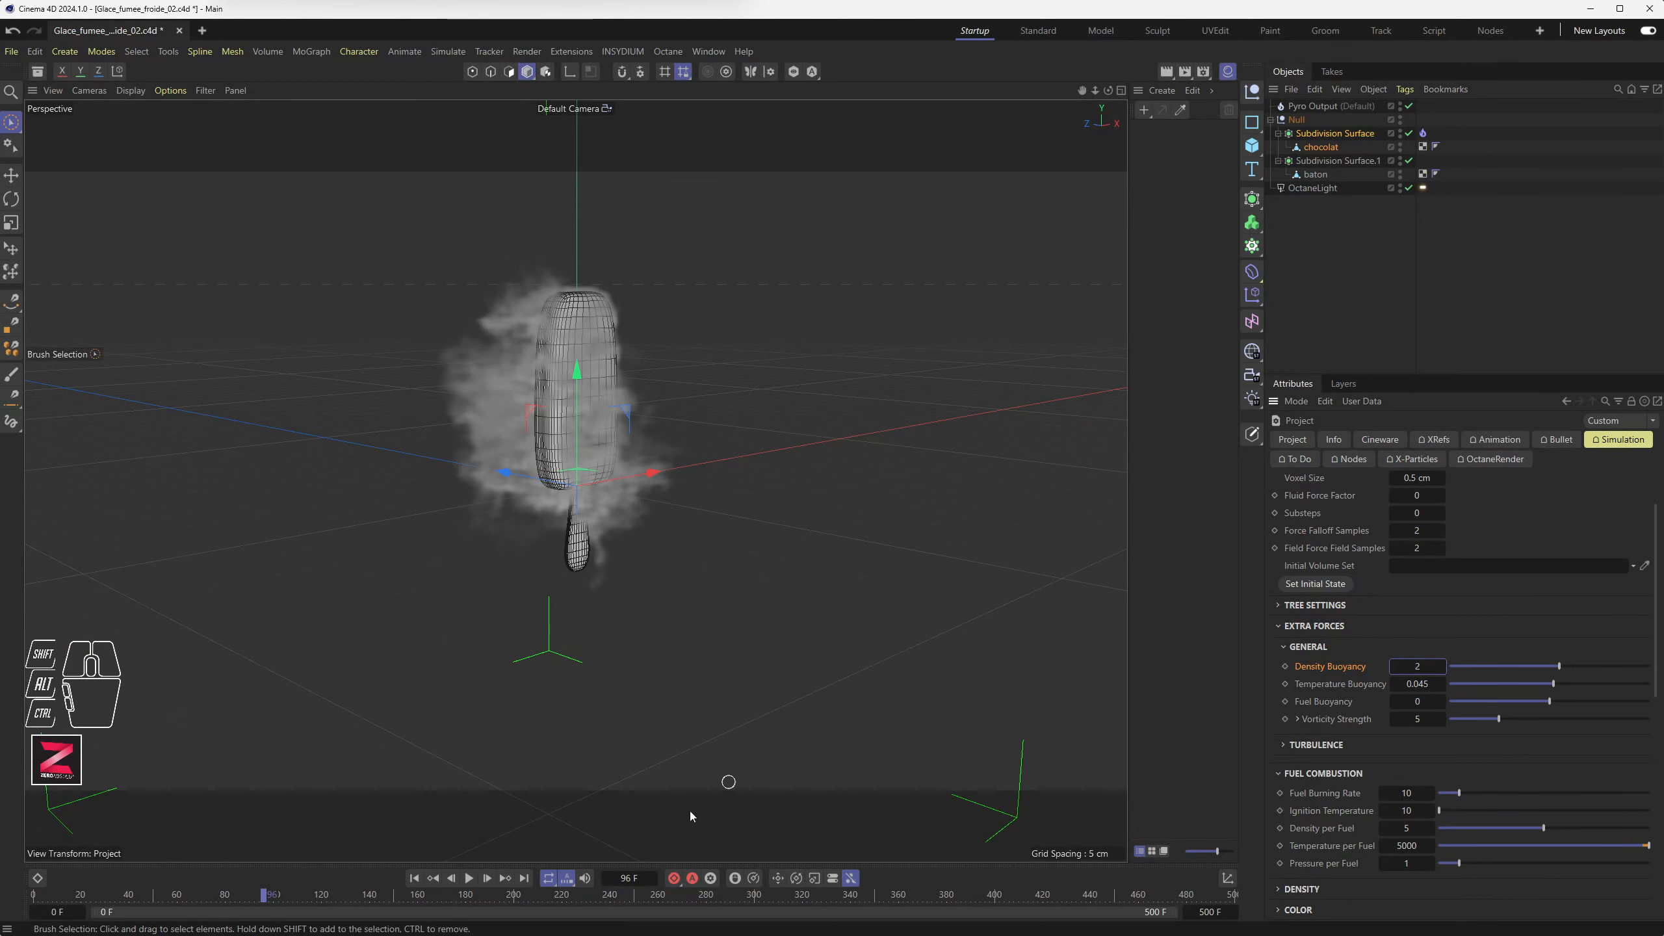
left_click(433, 878)
left_click(469, 878)
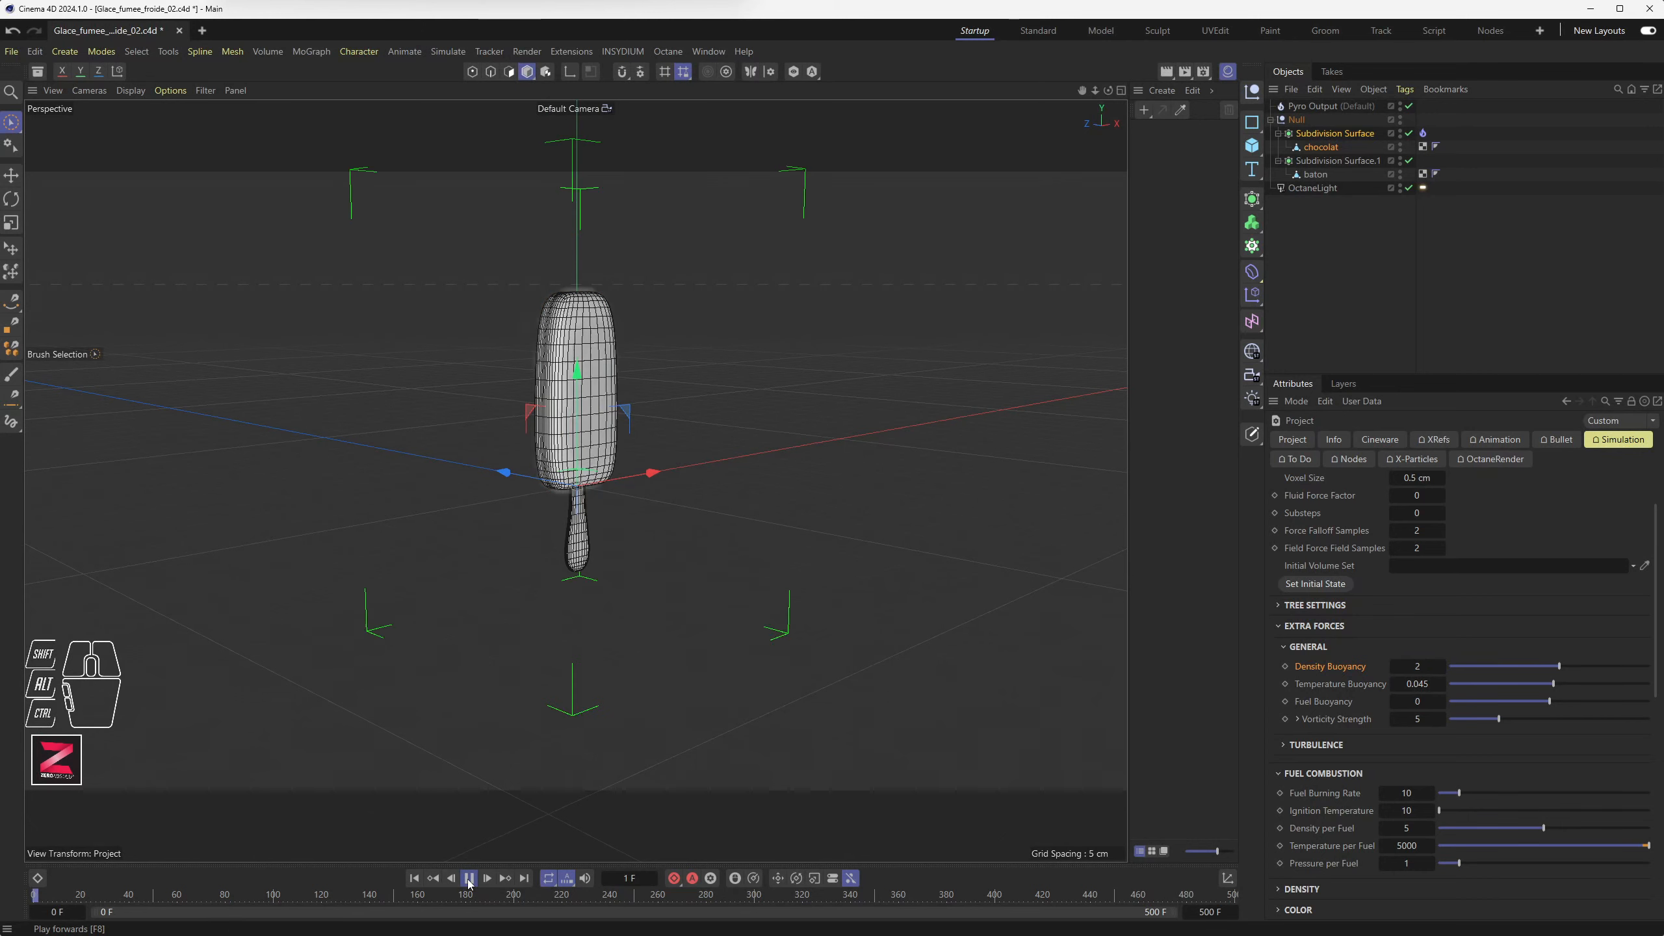
left_click(470, 878)
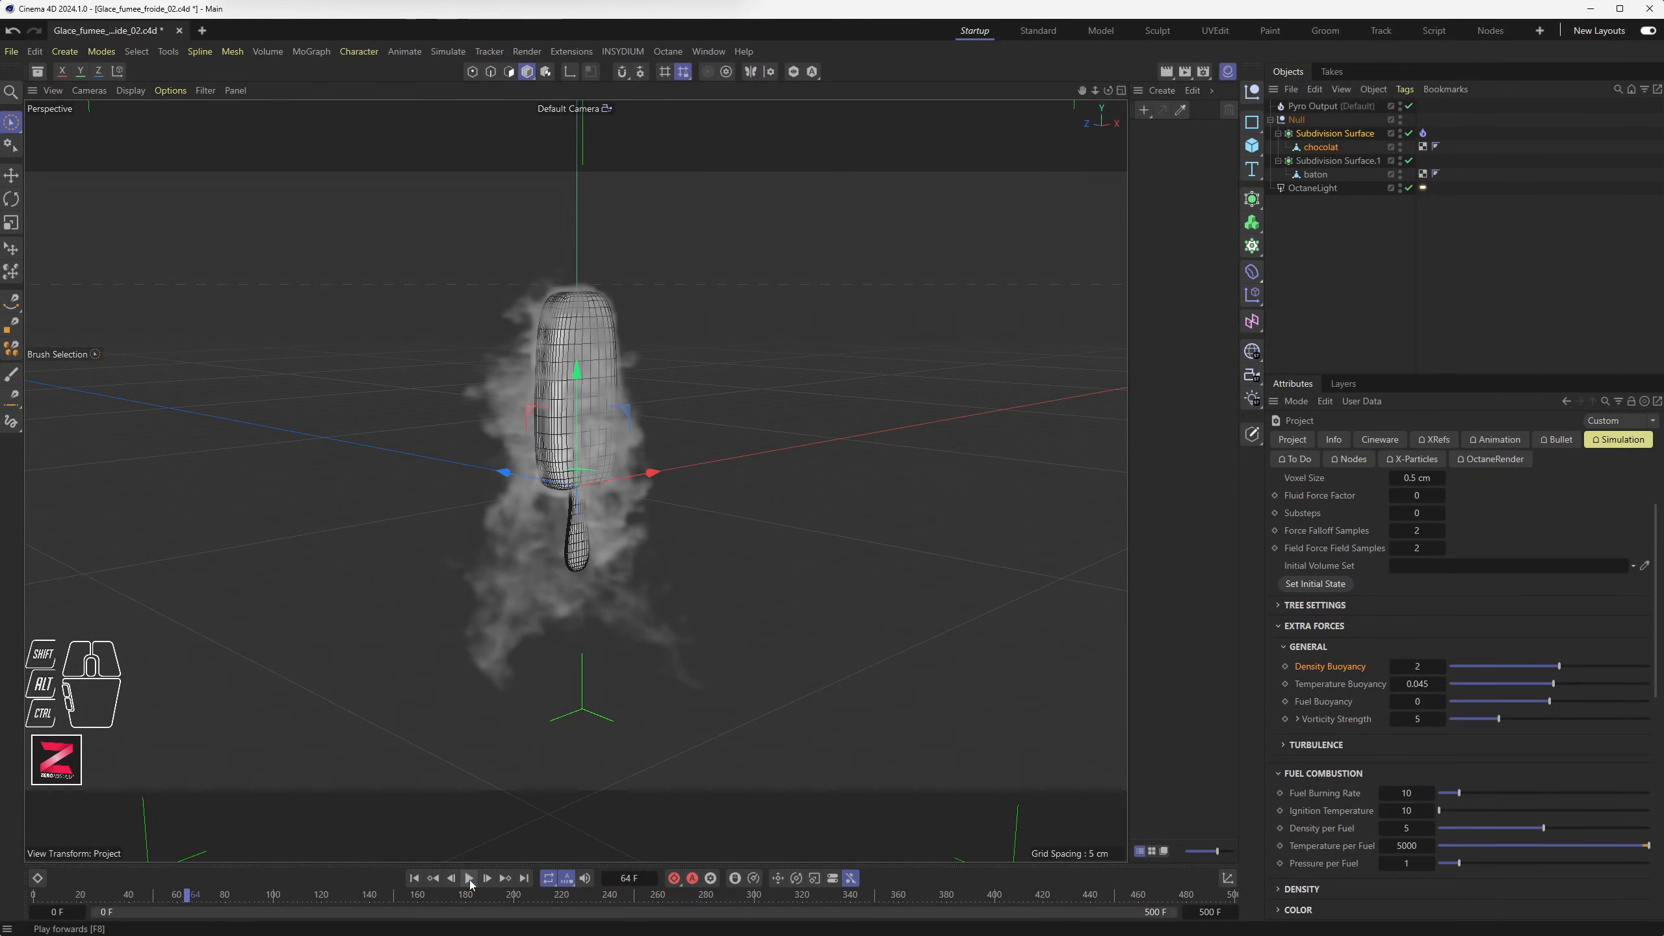
Set the Vorticity Strength to 2 and replay the simulation from the first frame, stopping at frame 68
left_click(1330, 723)
left_click_drag(1495, 722, 1488, 723)
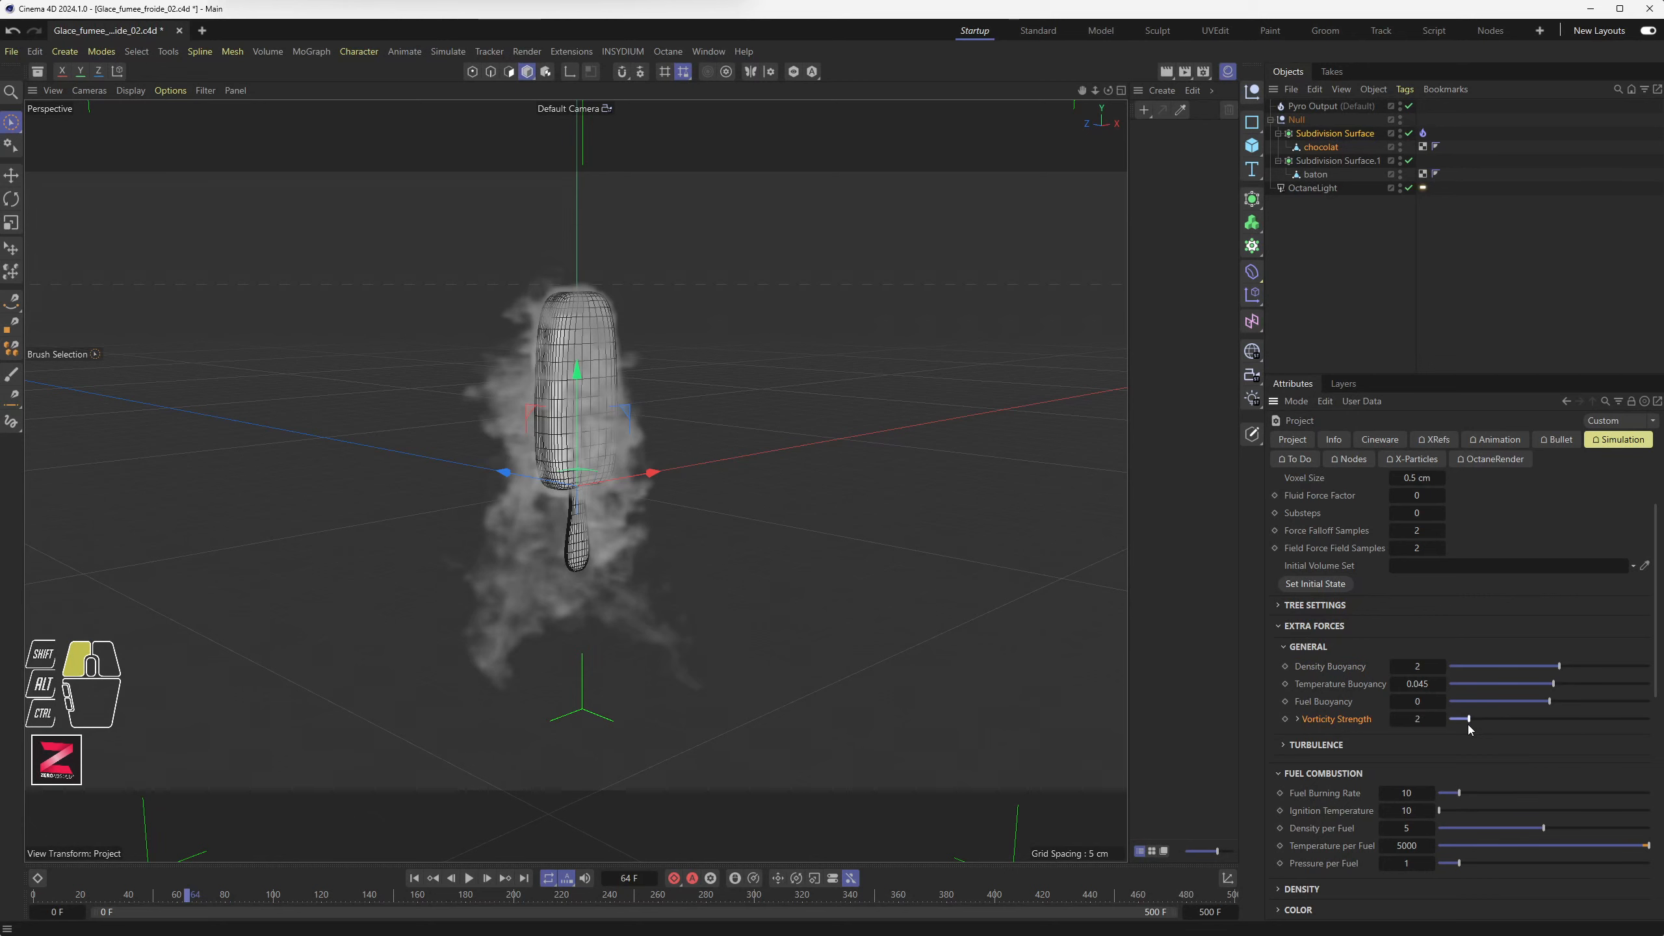
left_click(414, 878)
left_click(469, 879)
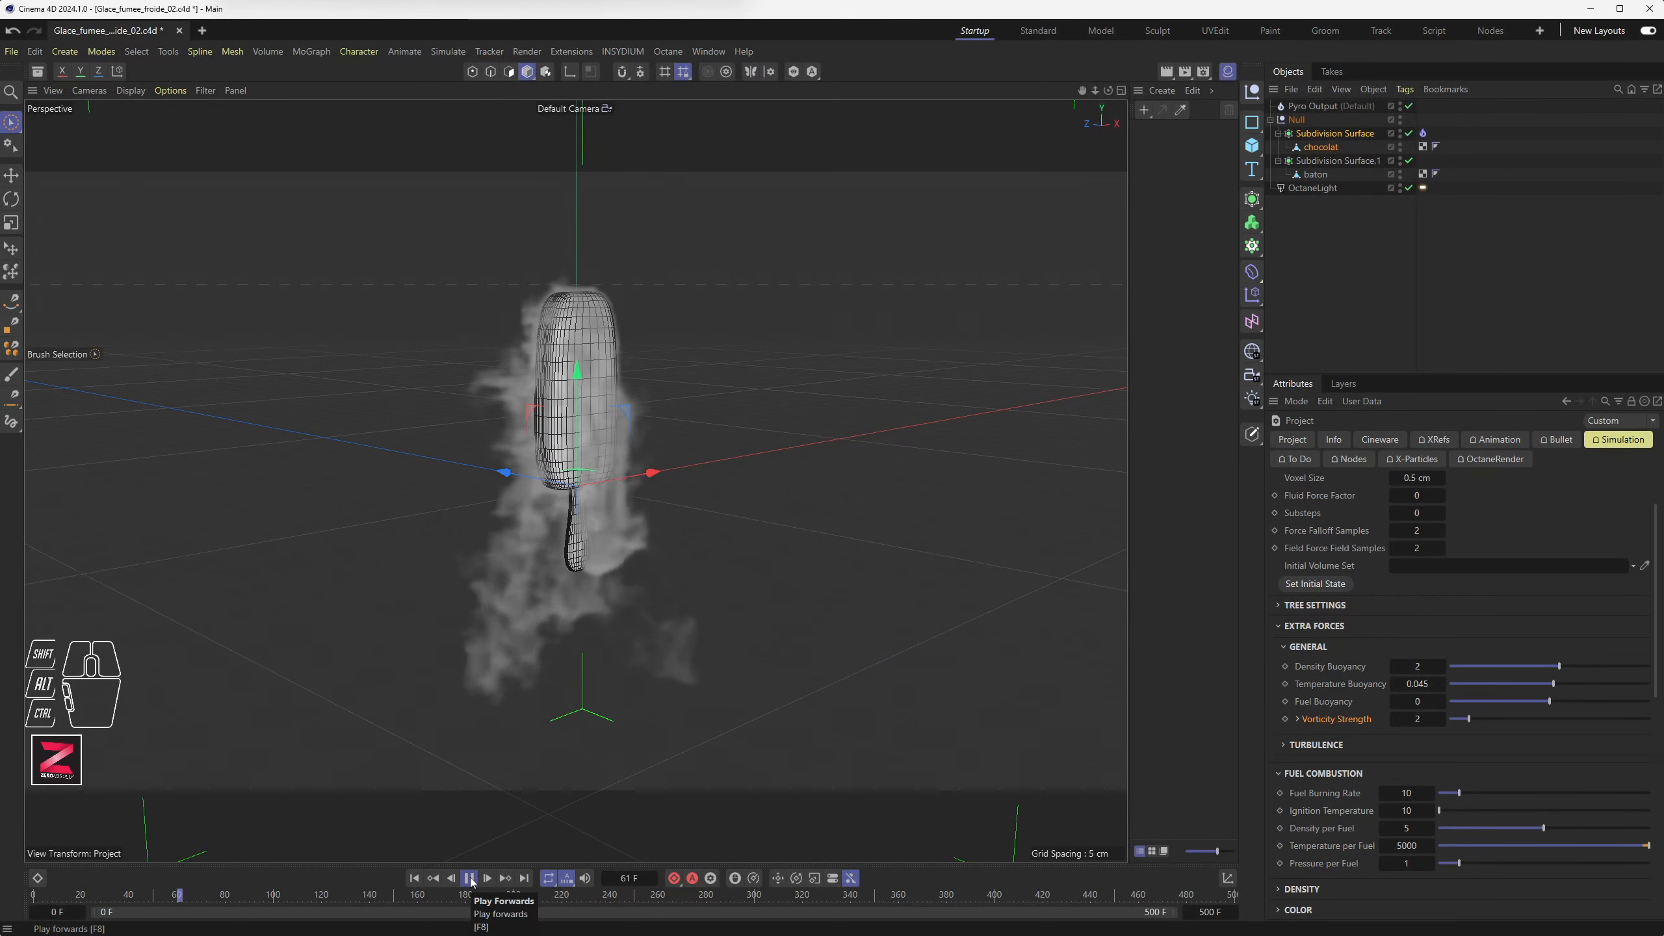
left_click(470, 878)
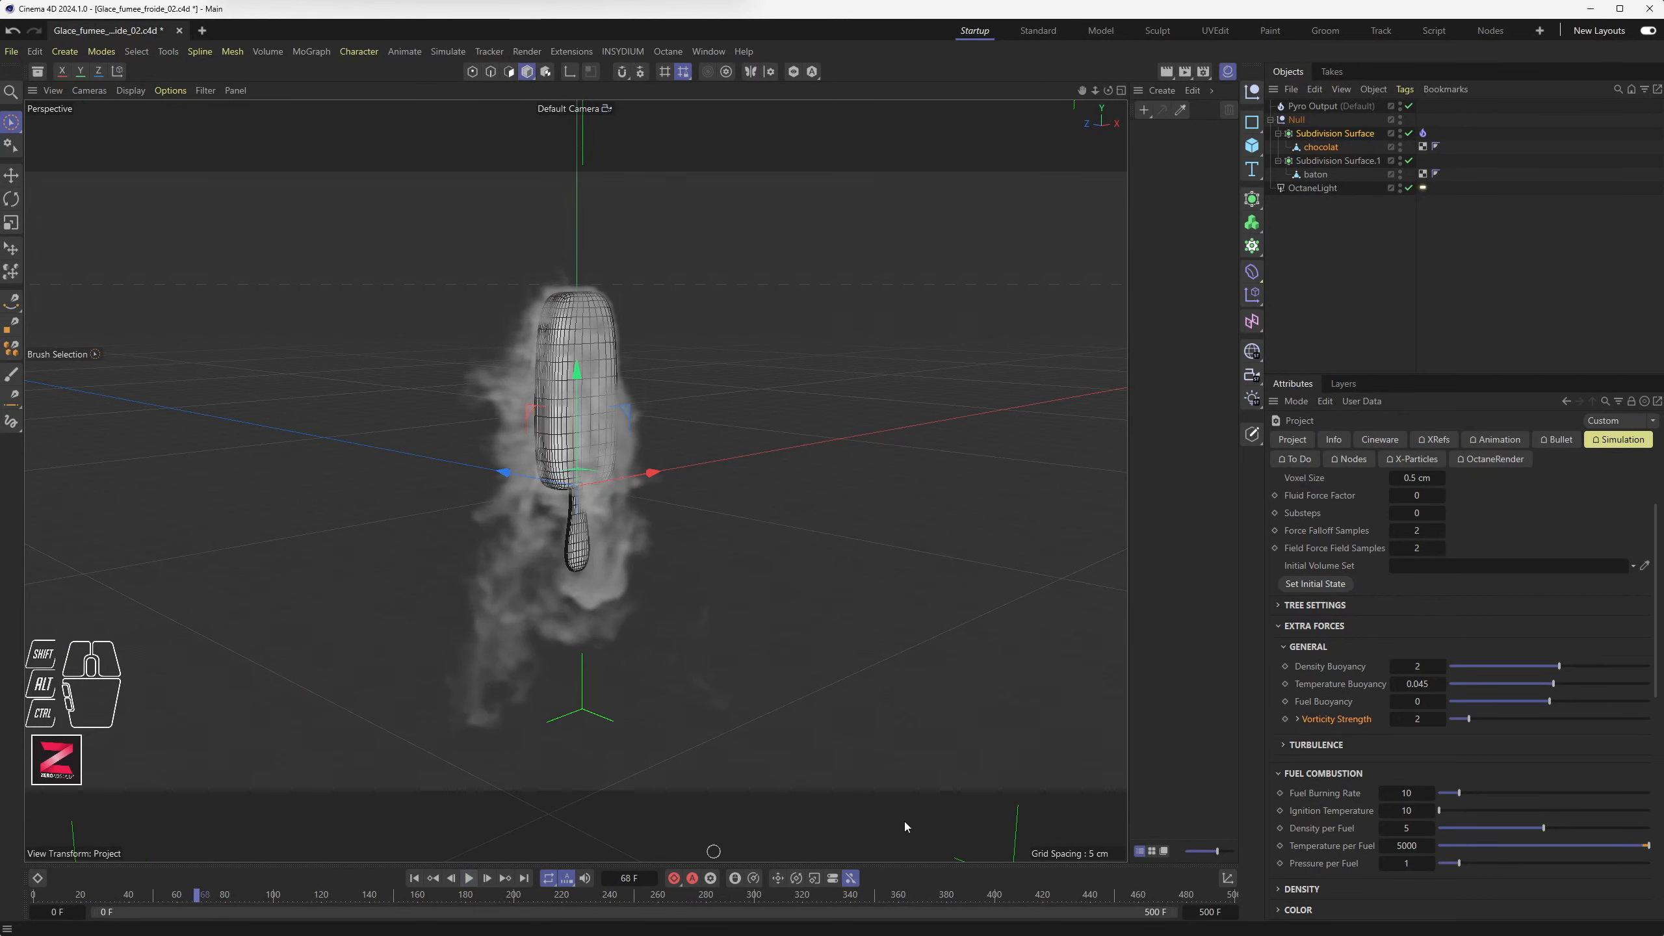
Set the Vorticity Strength to 0.5 and replay the simulation from the first frame, stopping at frame 68
left_click(1393, 719)
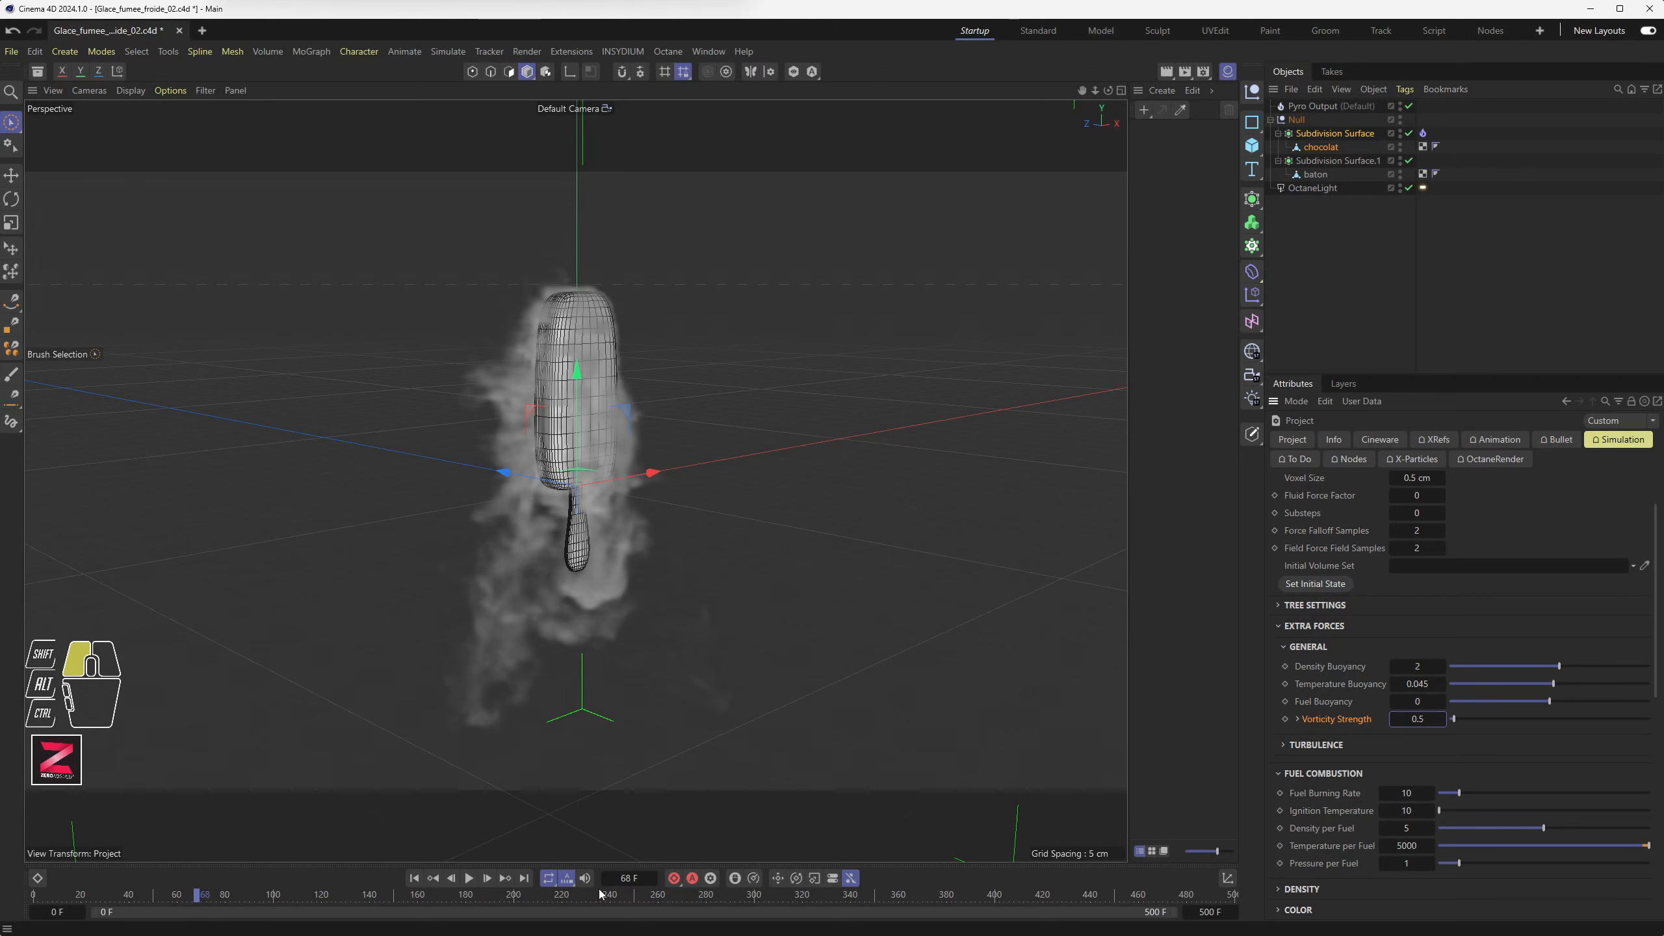
left_click(414, 878)
left_click(470, 879)
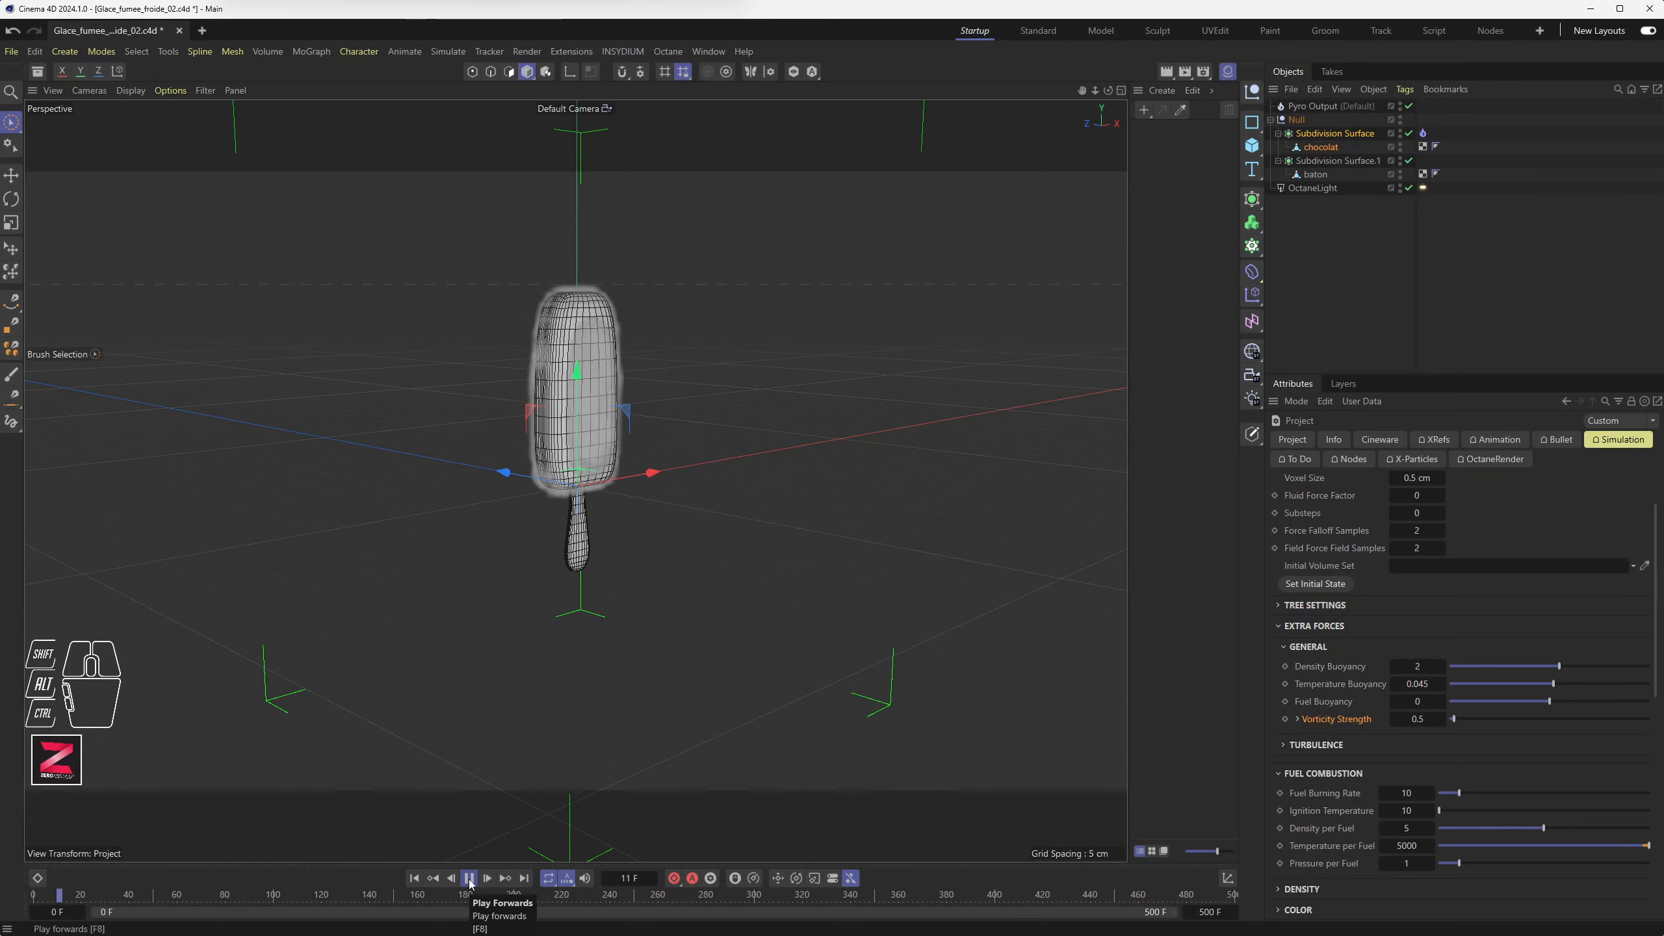
left_click(469, 878)
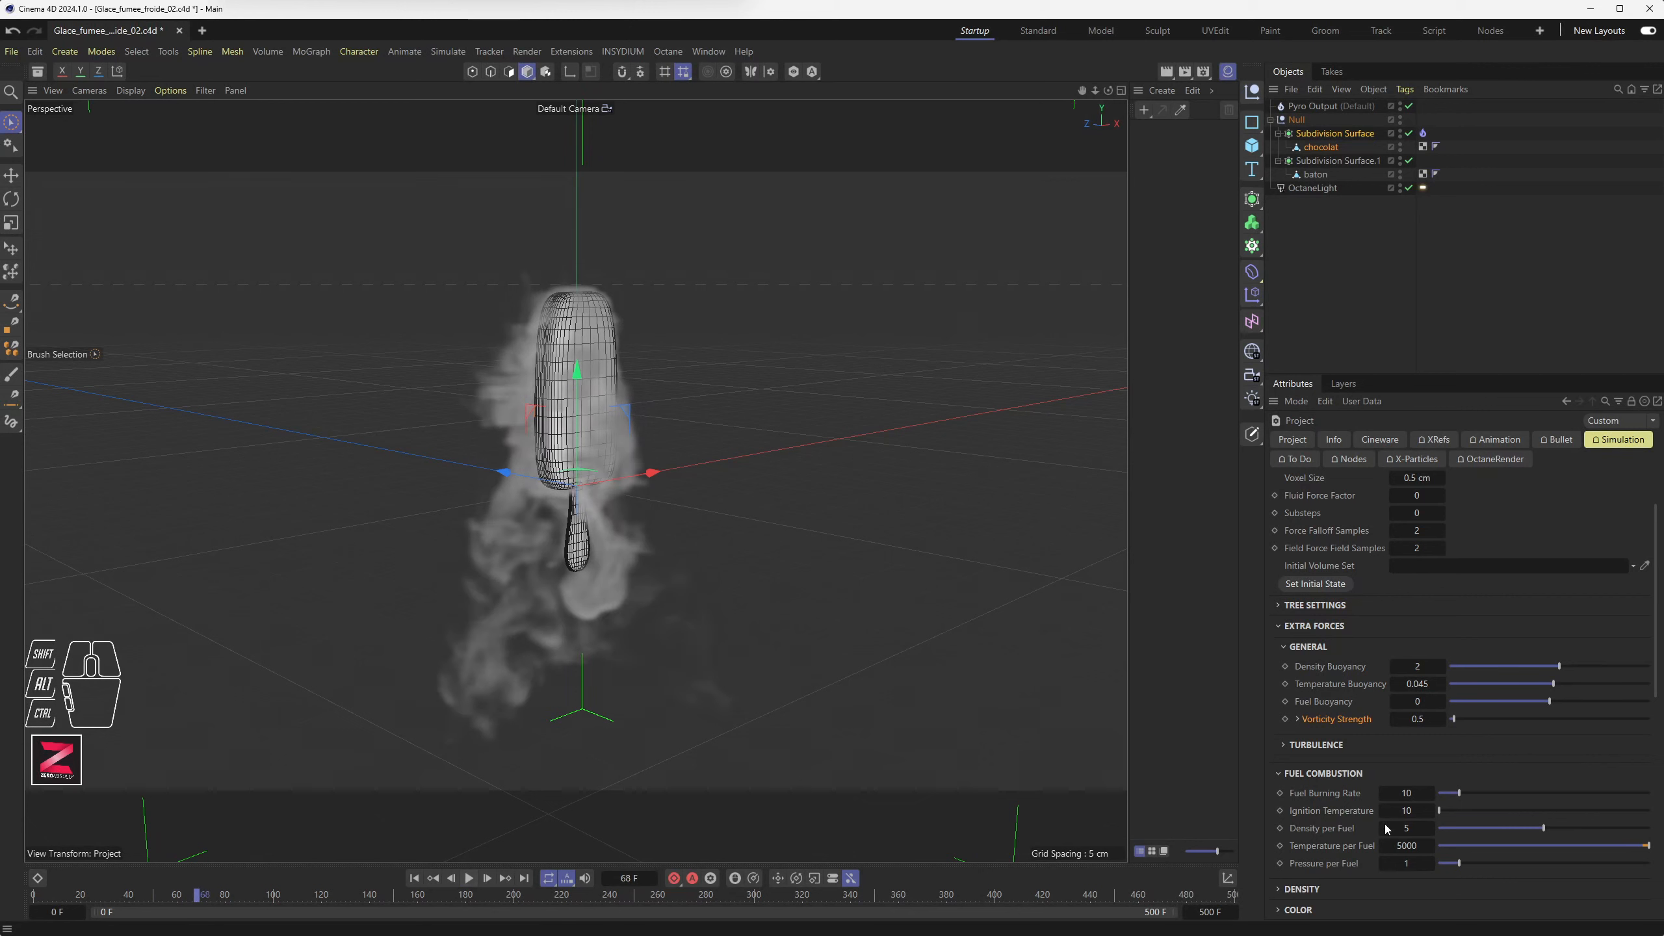
Set the Vorticity Strength to 0.1 and replay the simulation from the first frame, stopping at frame 106
left_click(1418, 719)
type("0.1")
key("Return")
left_click(414, 878)
left_click(469, 879)
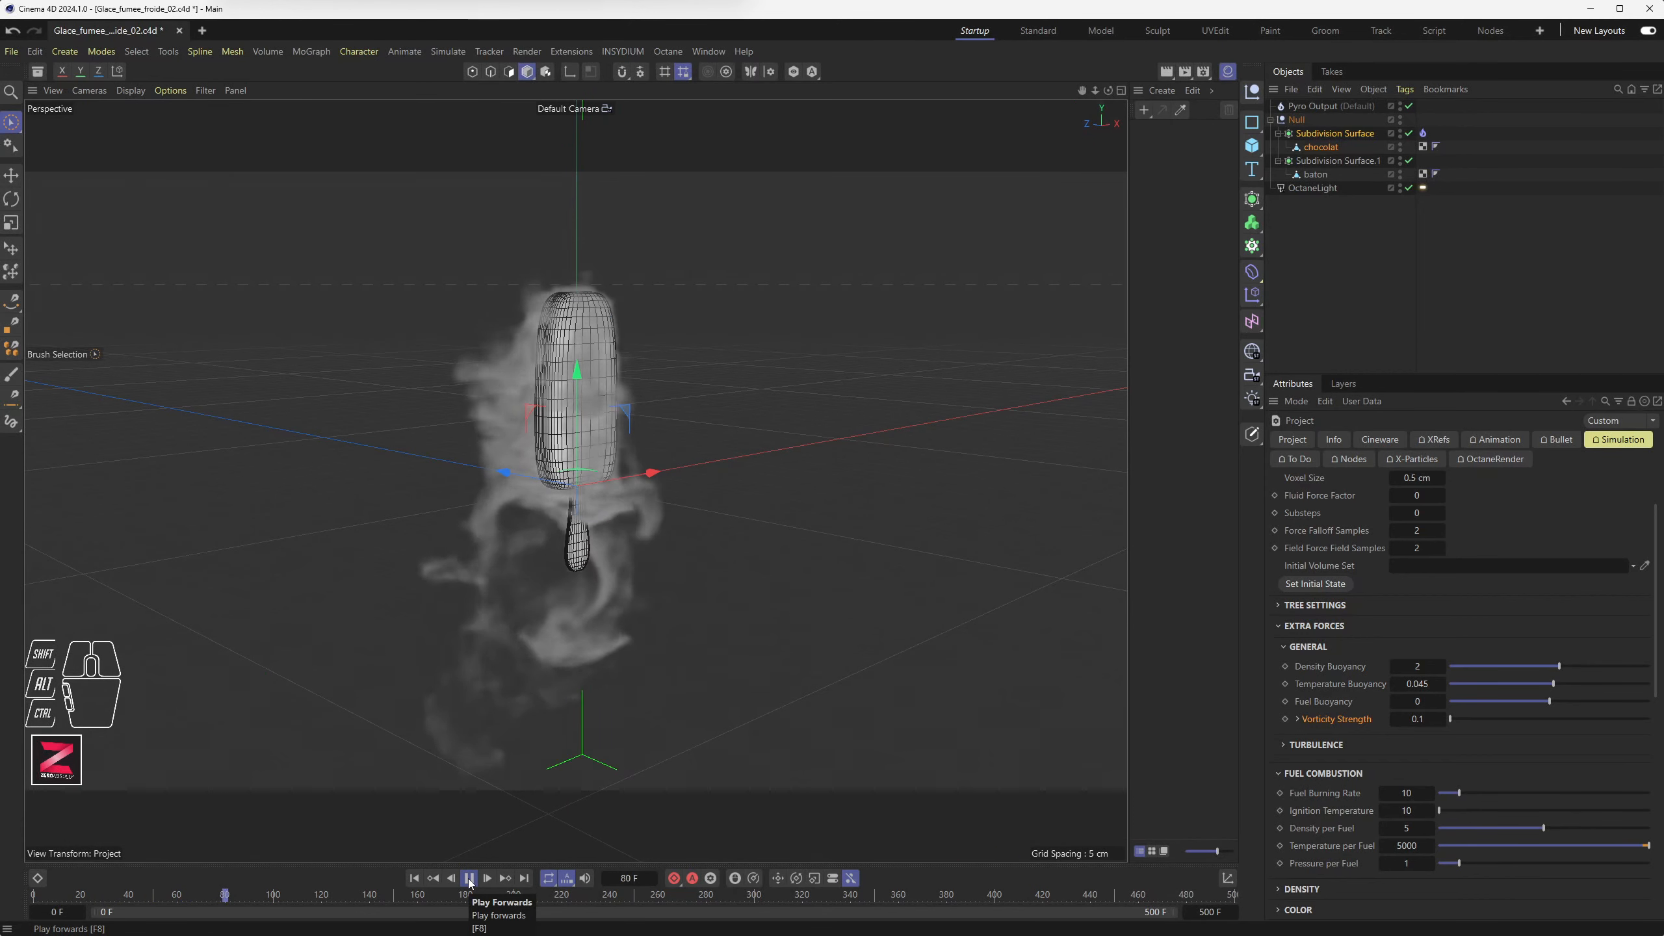
left_click(470, 879)
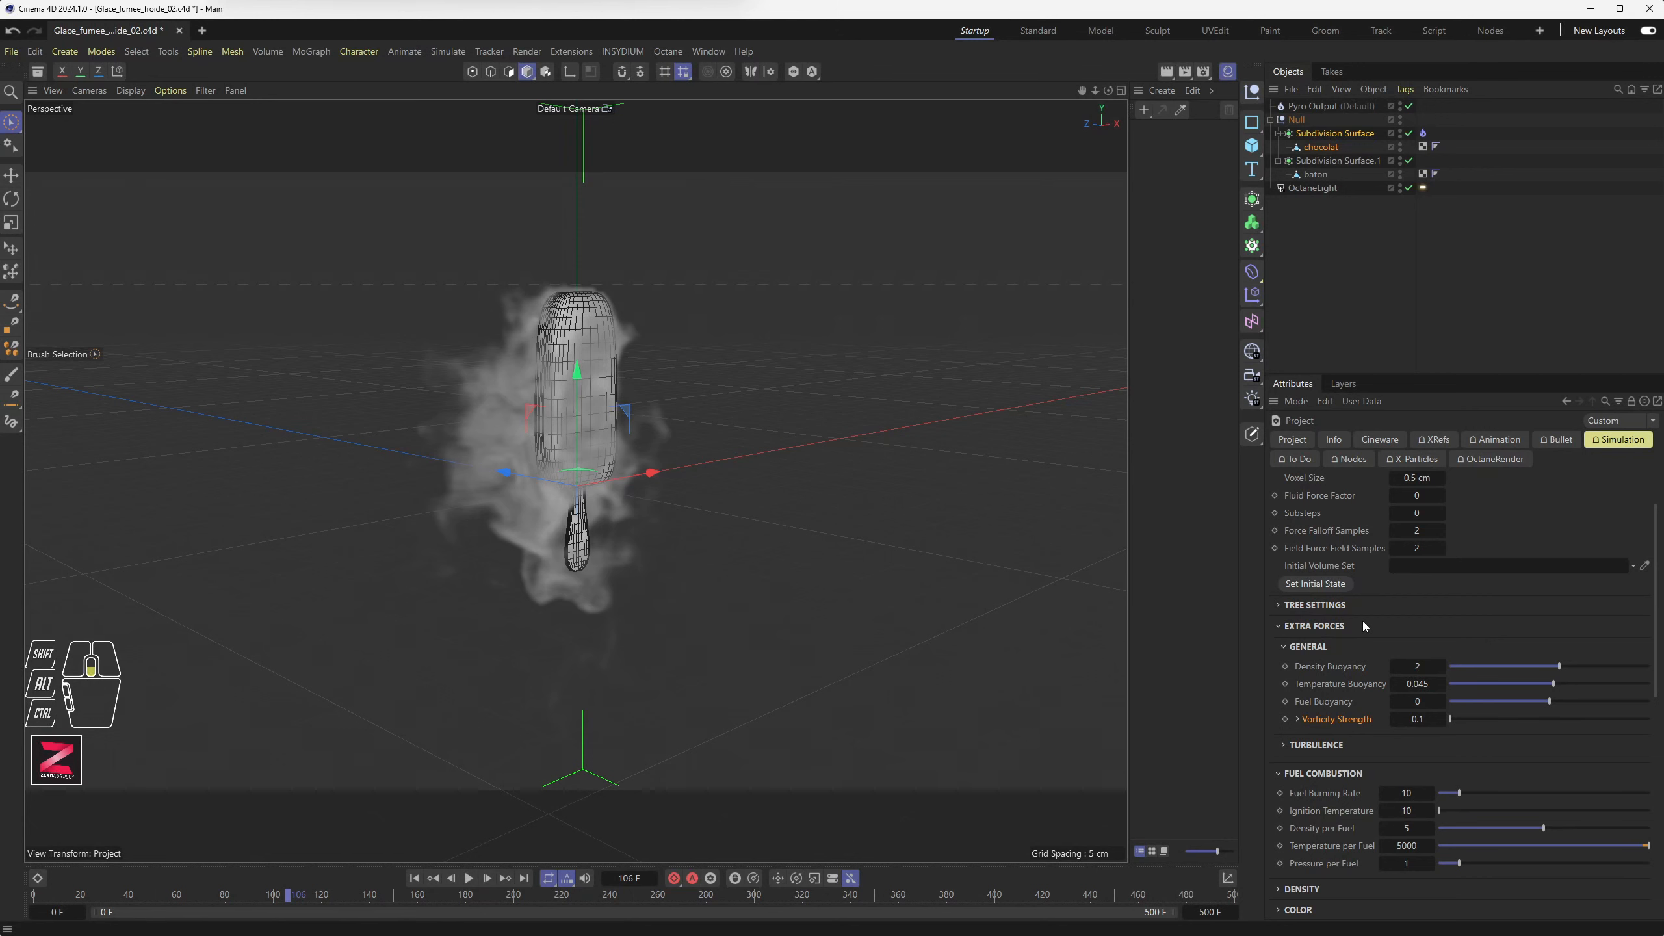
Set the Pyro Turbulence Strength to 1 and replay the simulation from the first frame, stopping at frame 177
scroll(1362, 622, "down", 2)
left_click(1306, 667)
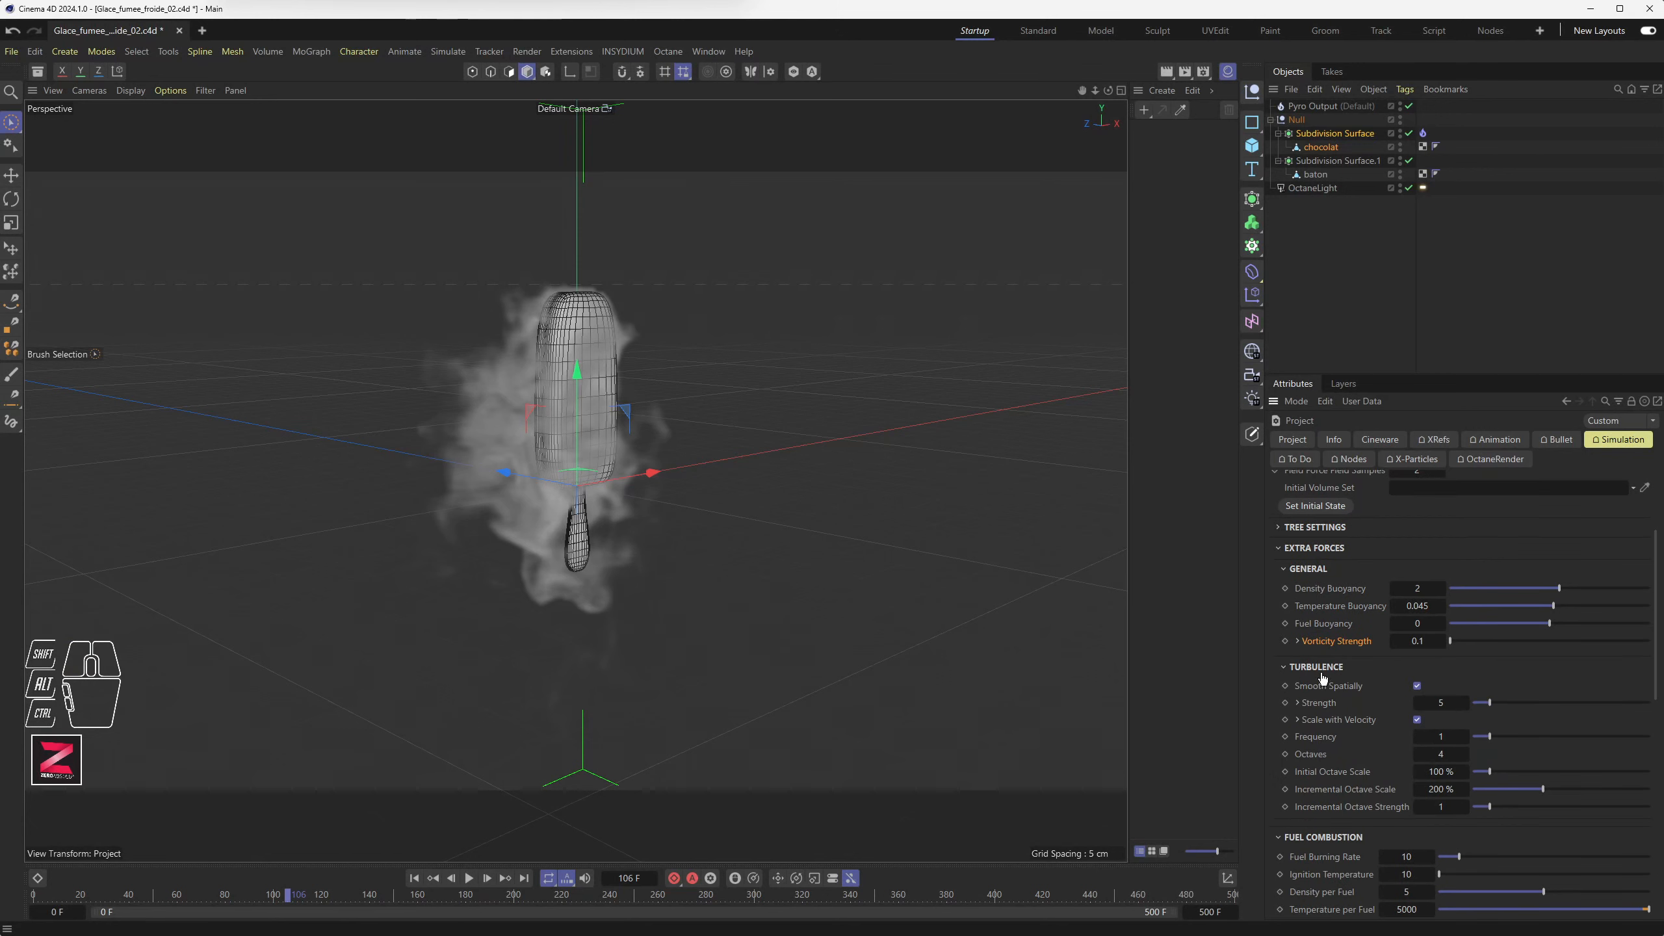
left_click(1440, 704)
key("Return")
left_click(414, 878)
left_click(465, 881)
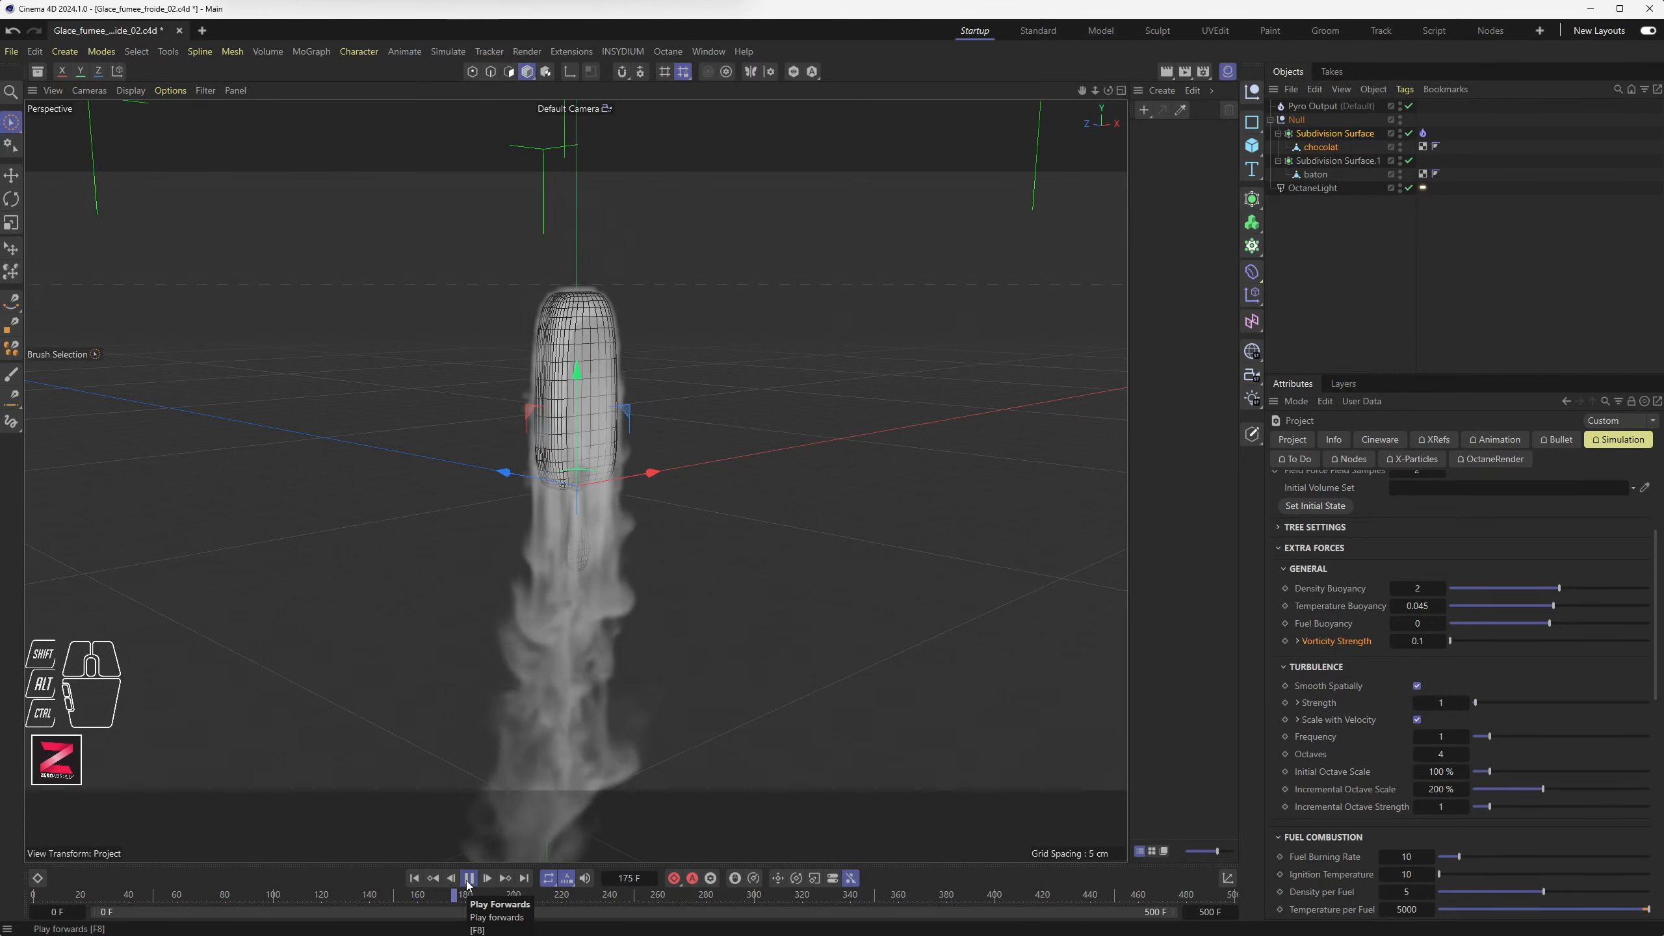
left_click(469, 879)
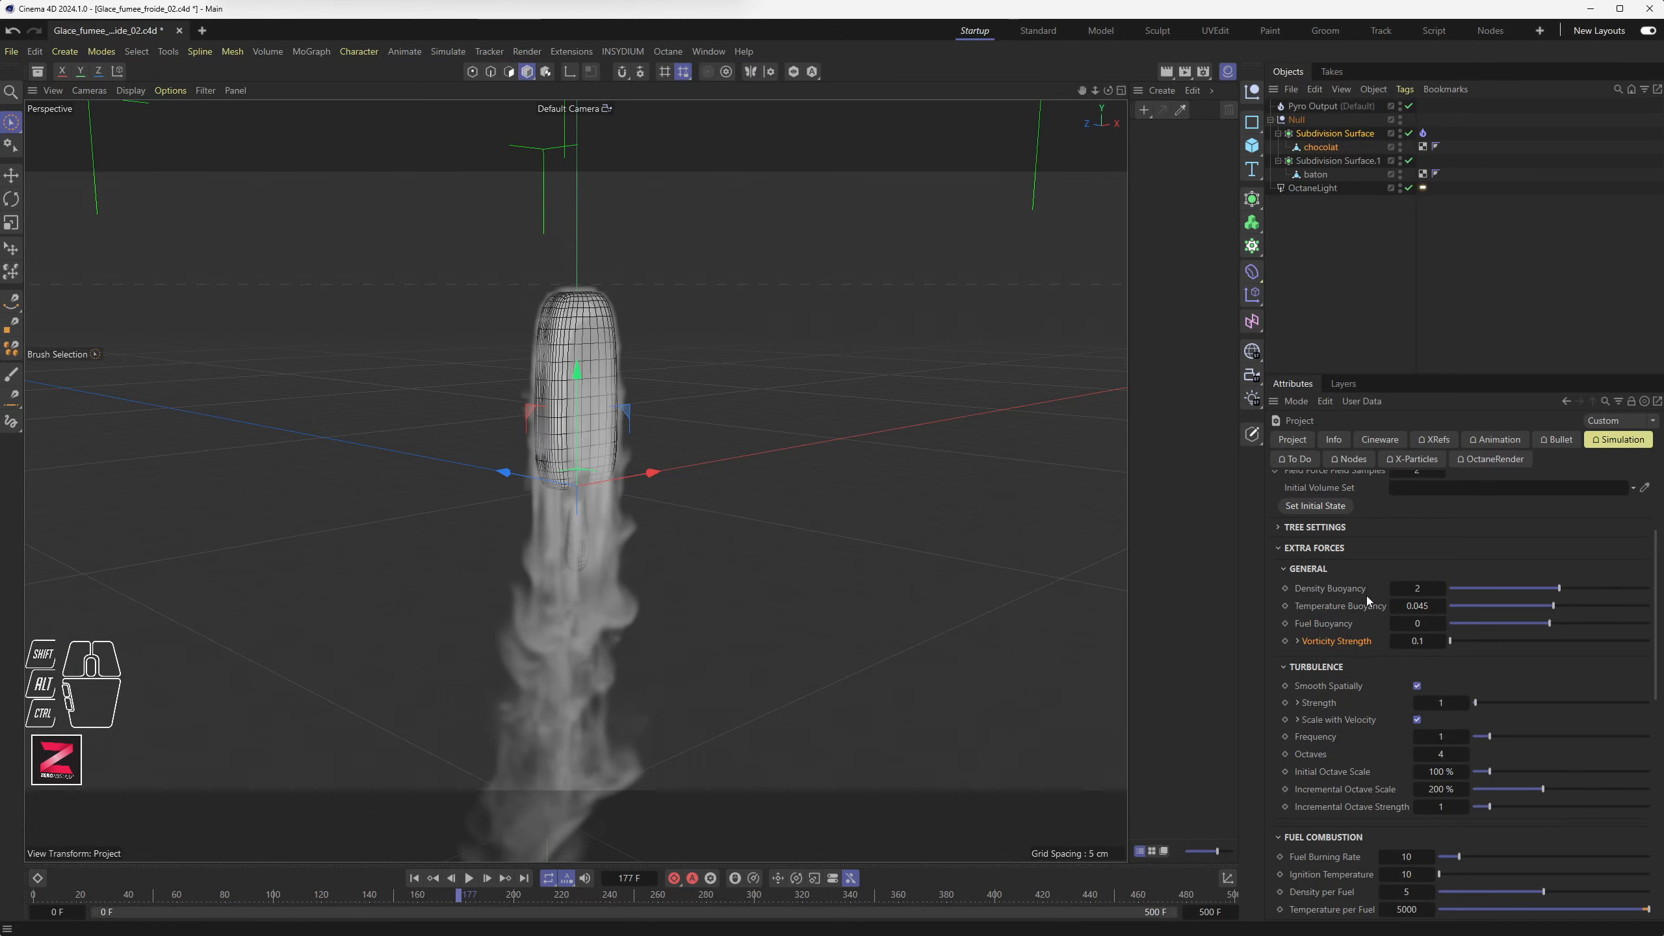
Lower the Density Buoyancy to 1 and replay the simulation from the first frame, stopping at frame 79
double_click(1410, 589)
type("1")
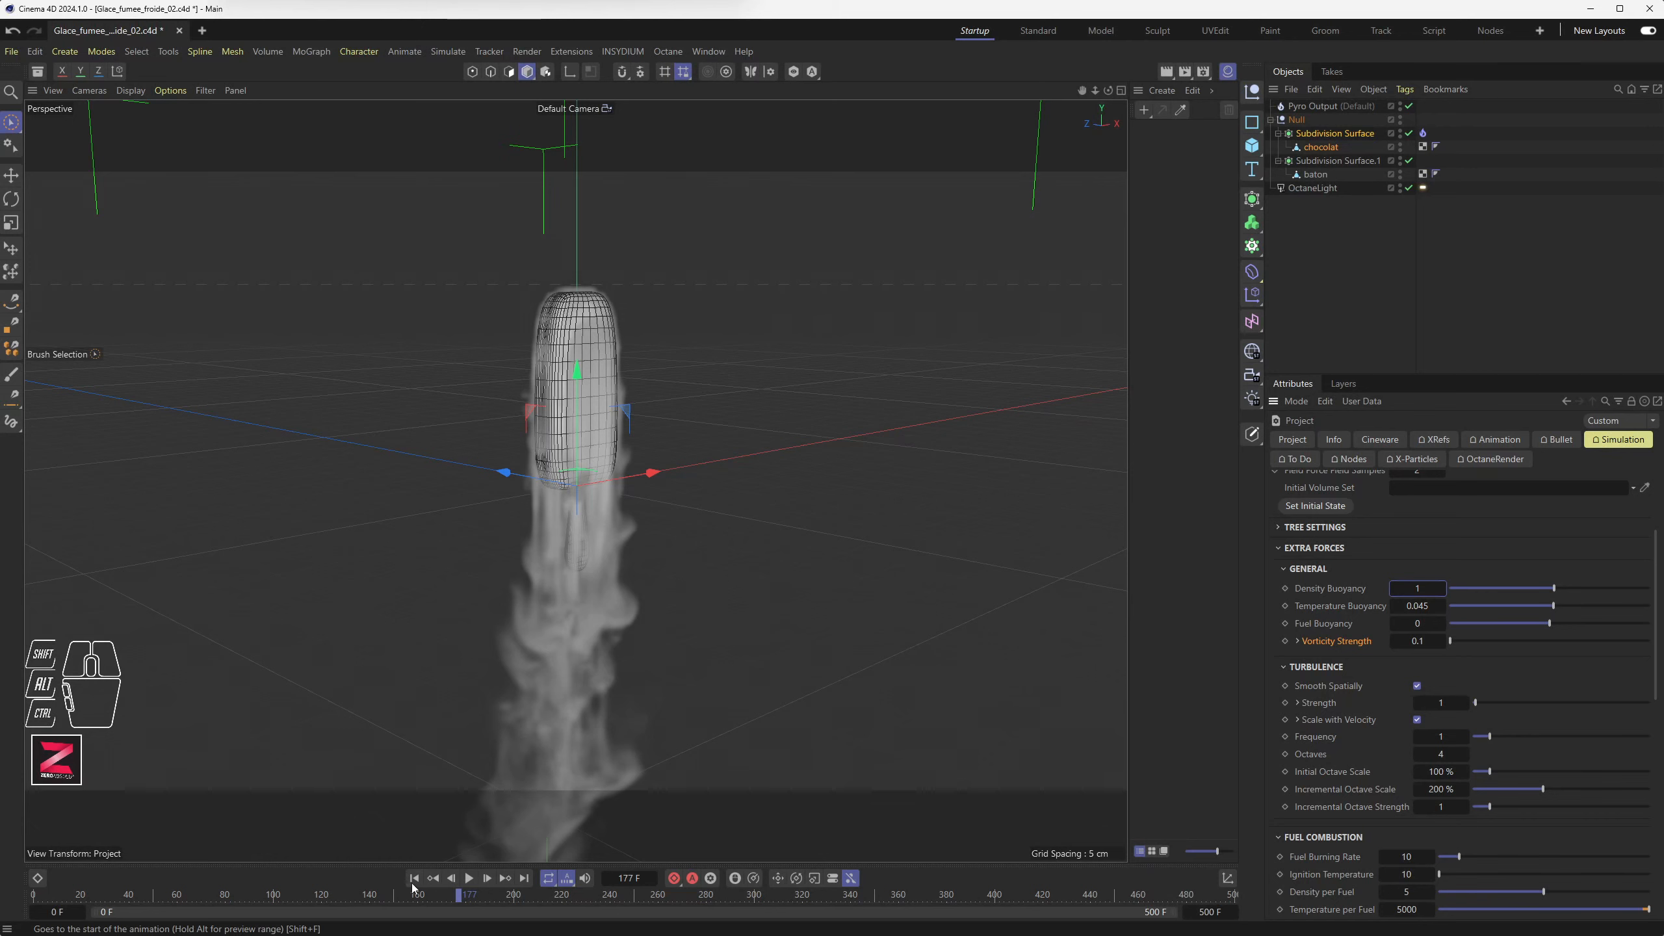
left_click(414, 878)
left_click(469, 878)
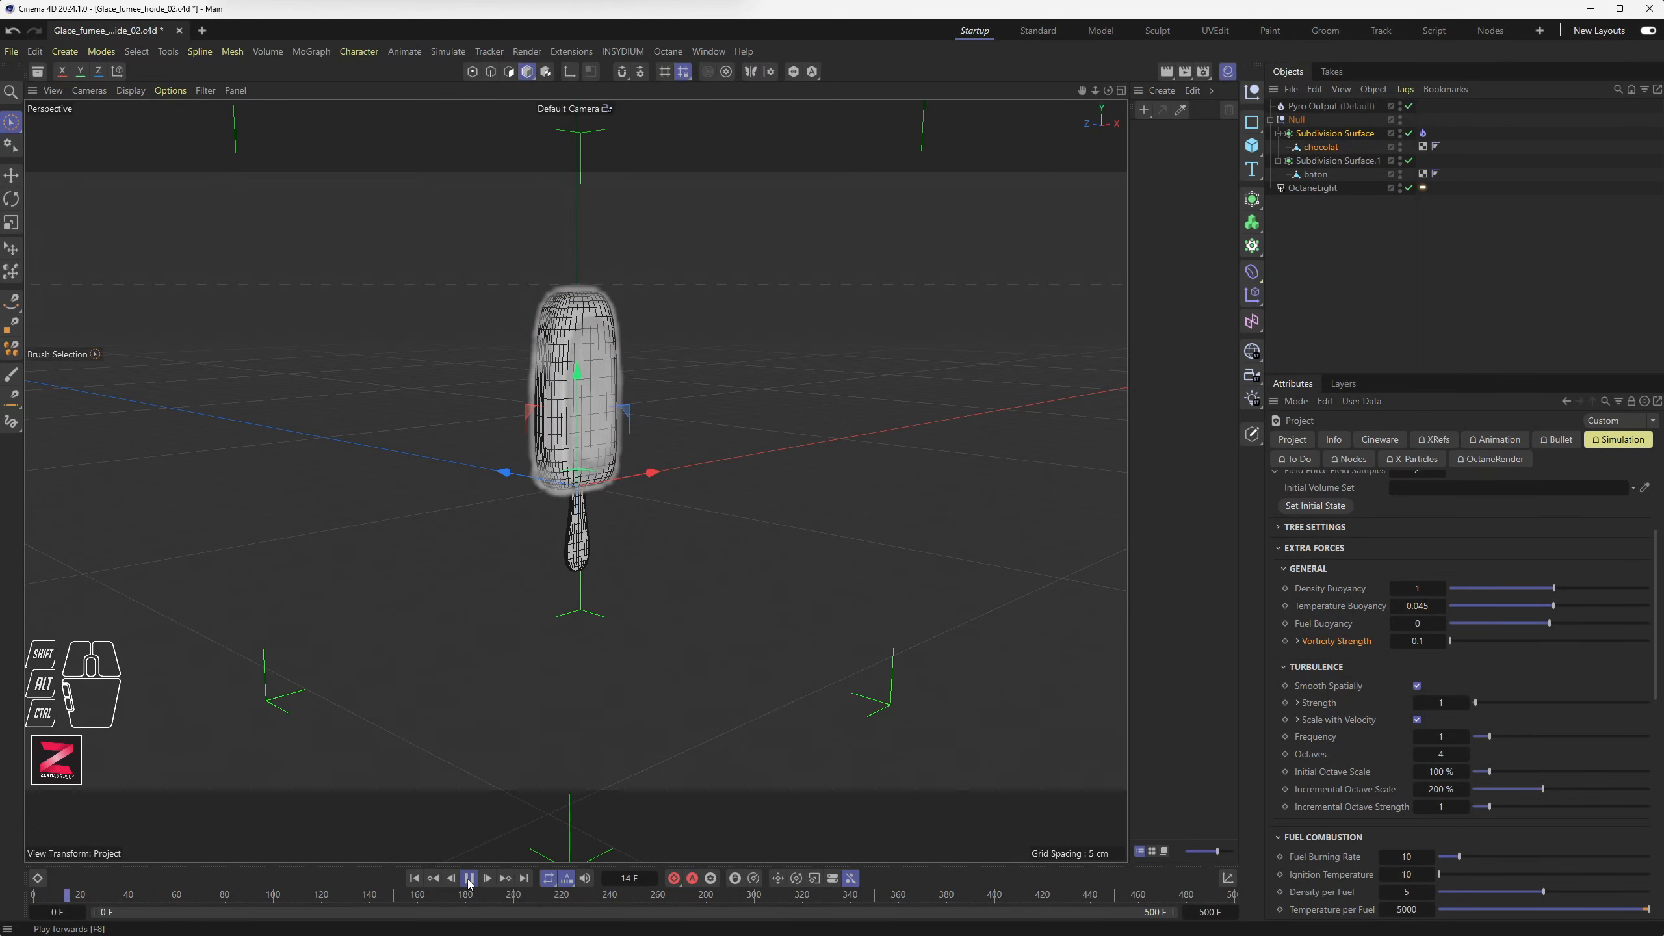
left_click(469, 878)
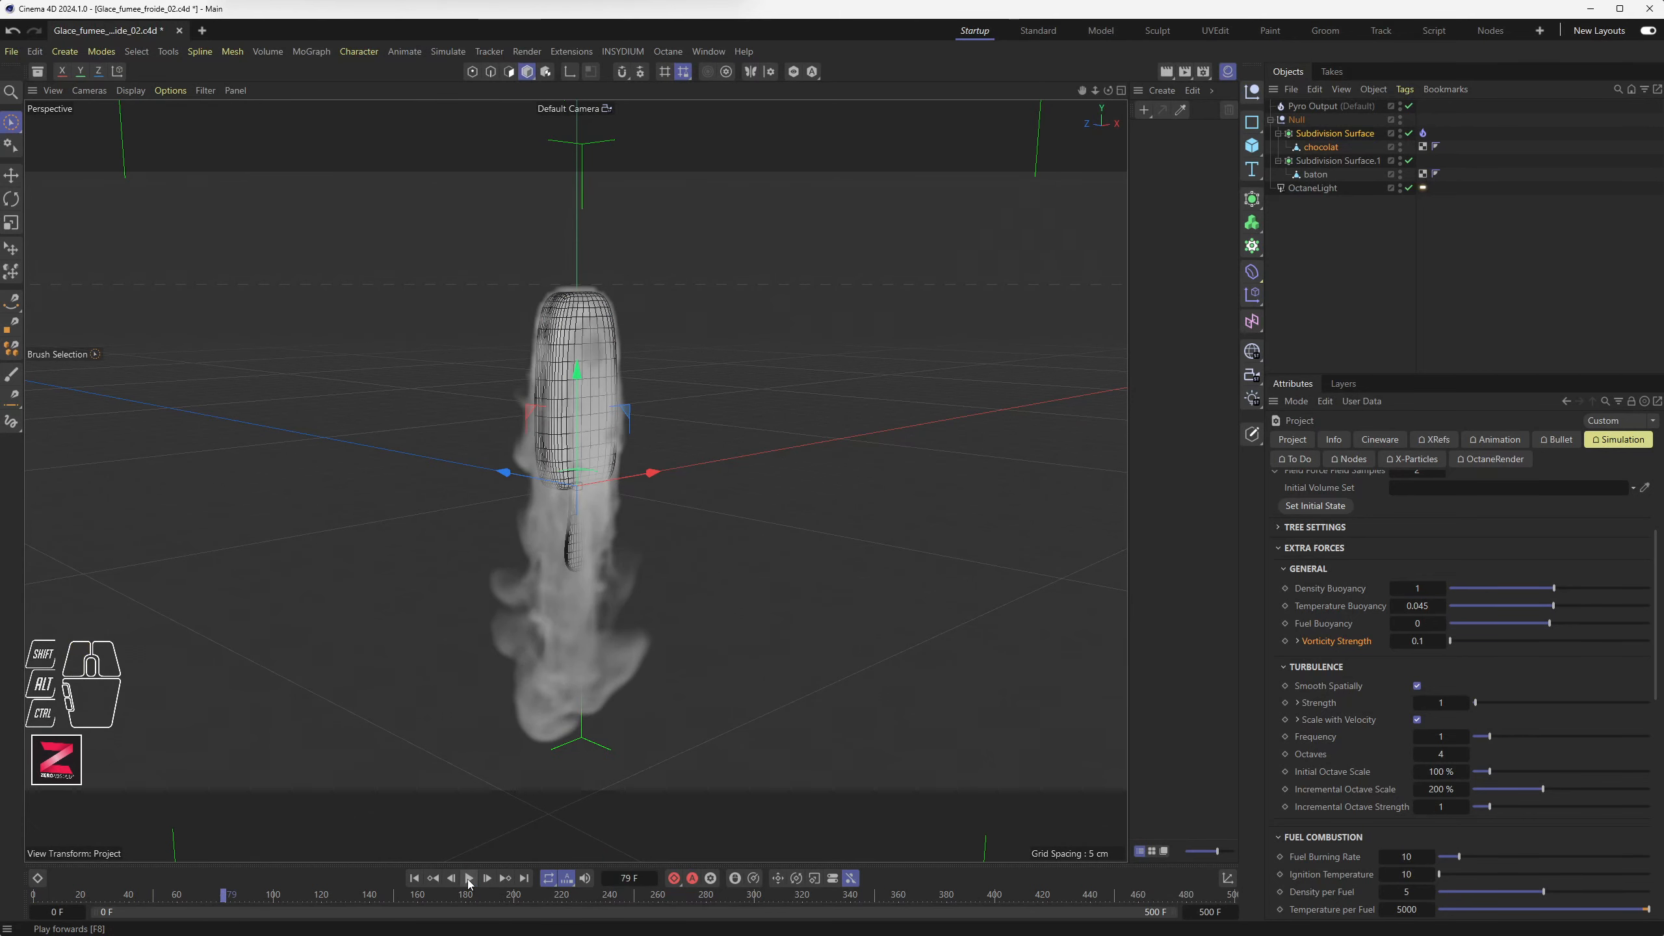
Set Density Add to 2 on the chocolate's Pyro Emitter tag and replay the simulation from the first frame, stopping at frame 264
left_click(1423, 134)
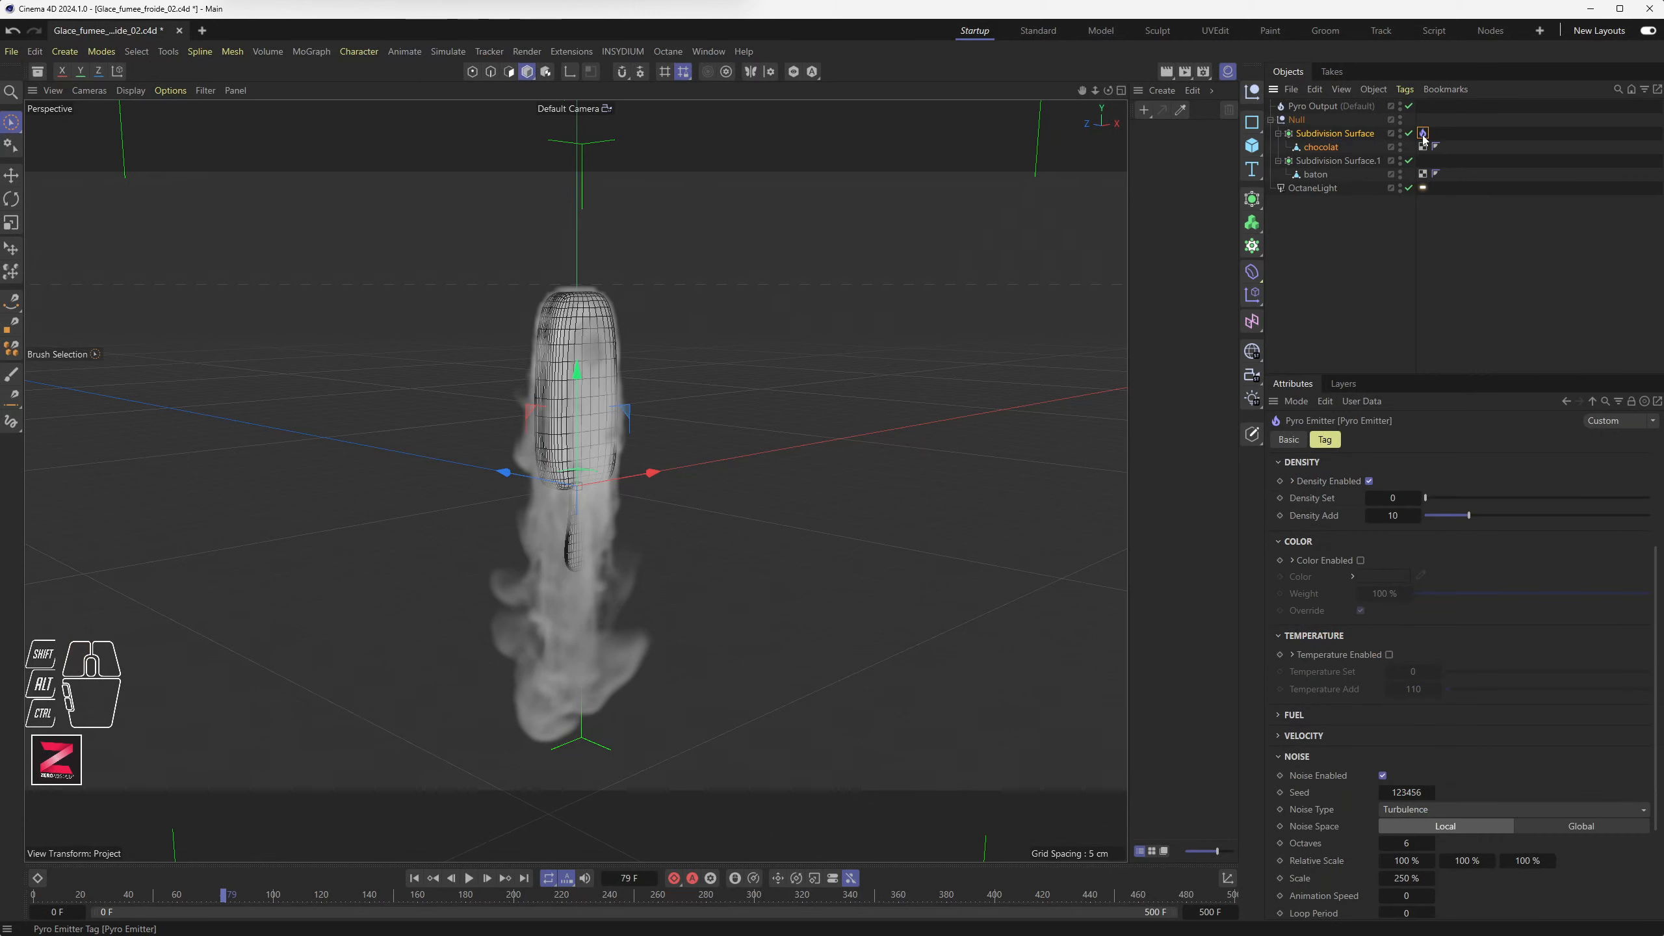
left_click(1394, 515)
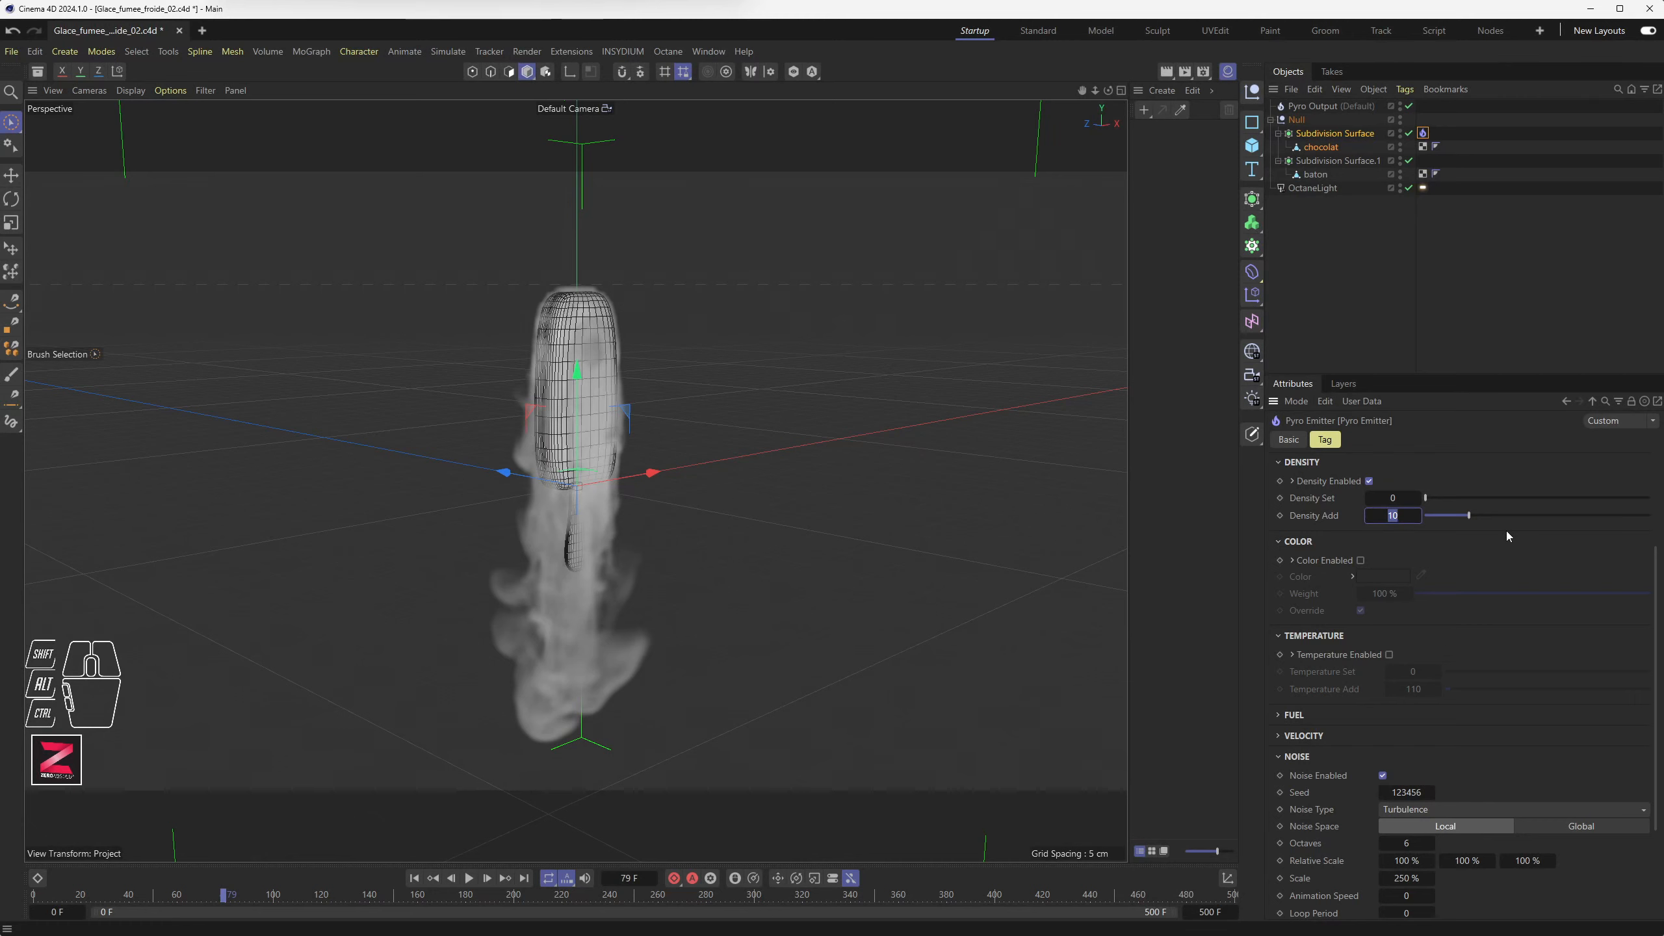
type("2")
key("Return")
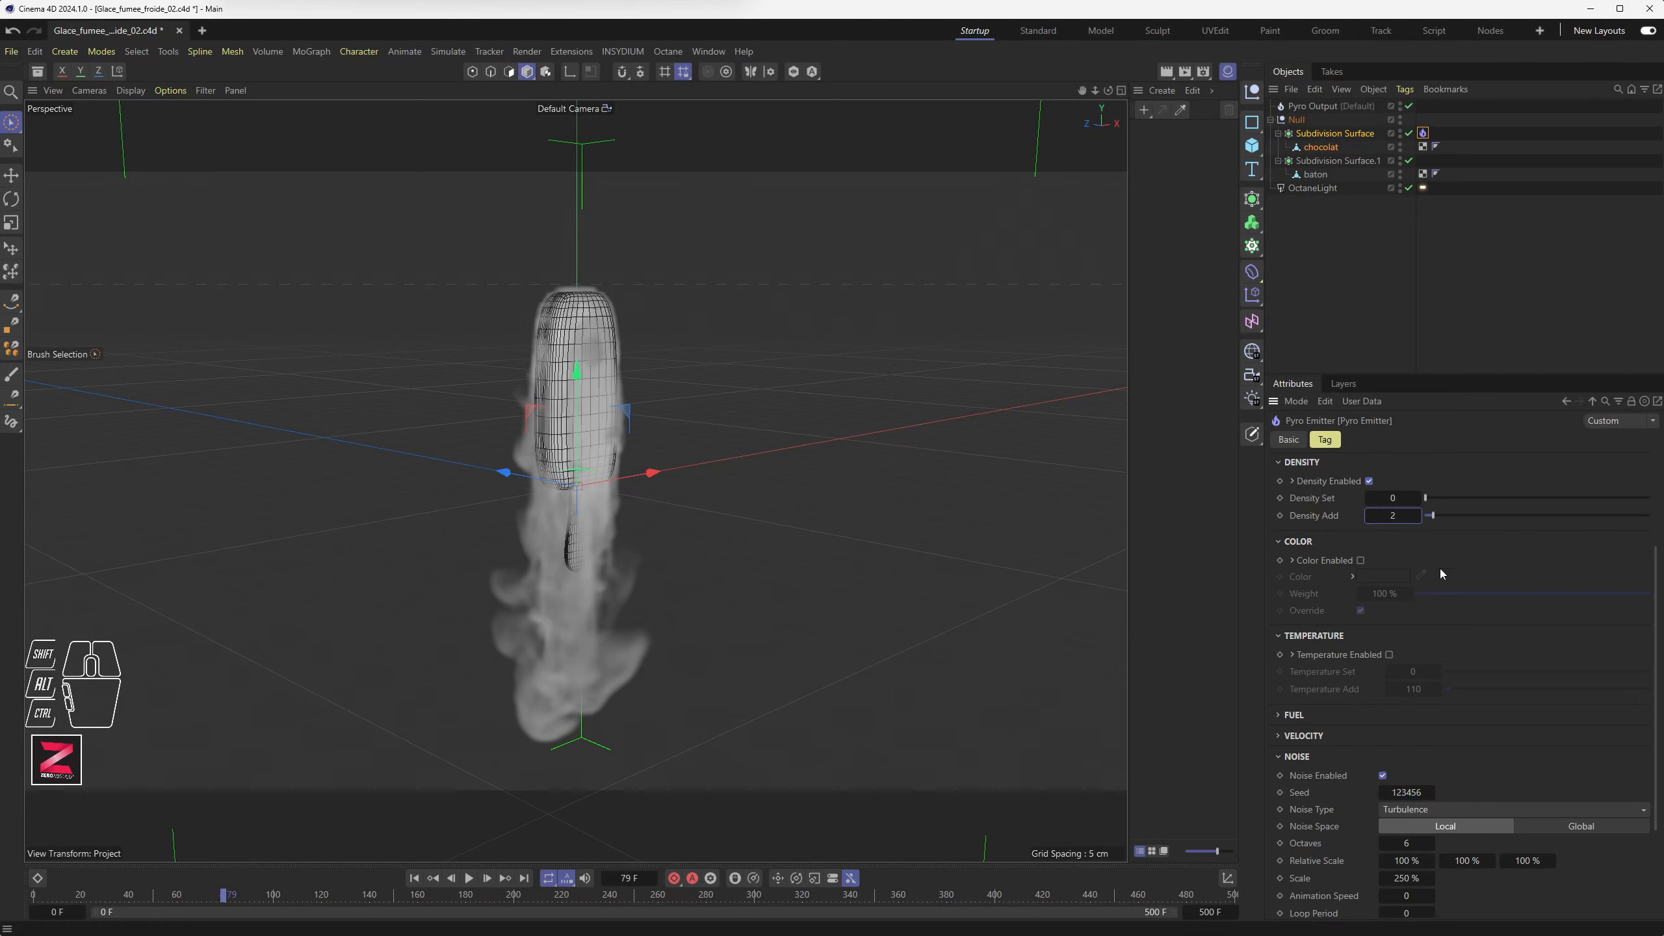
left_click(414, 878)
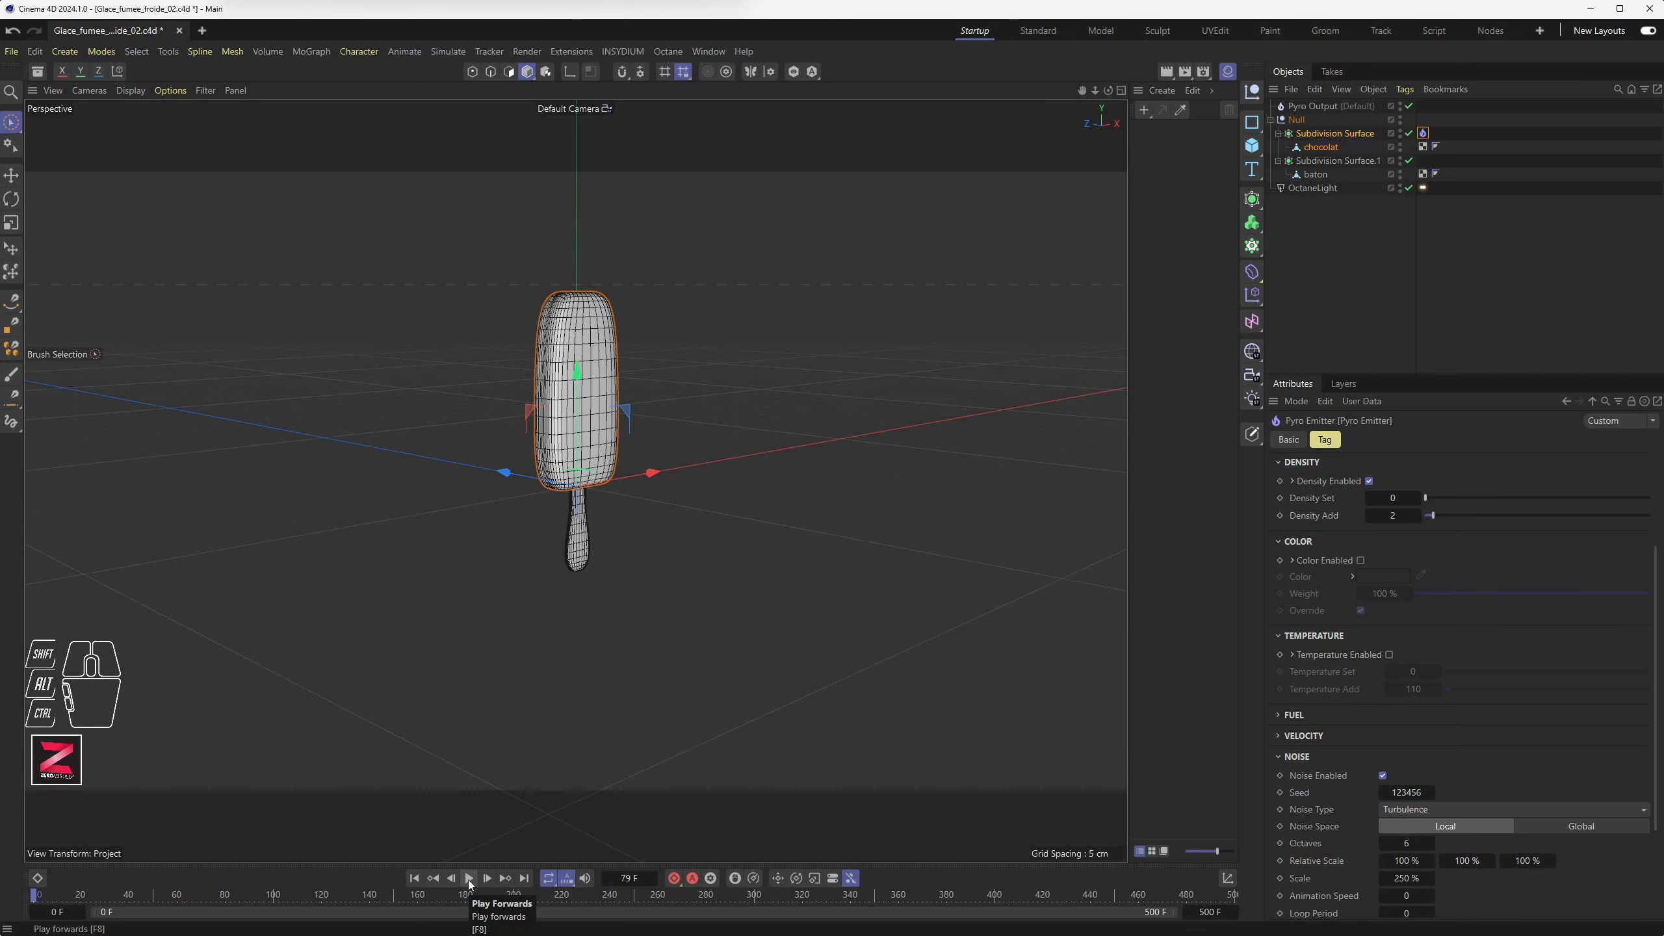
left_click(469, 878)
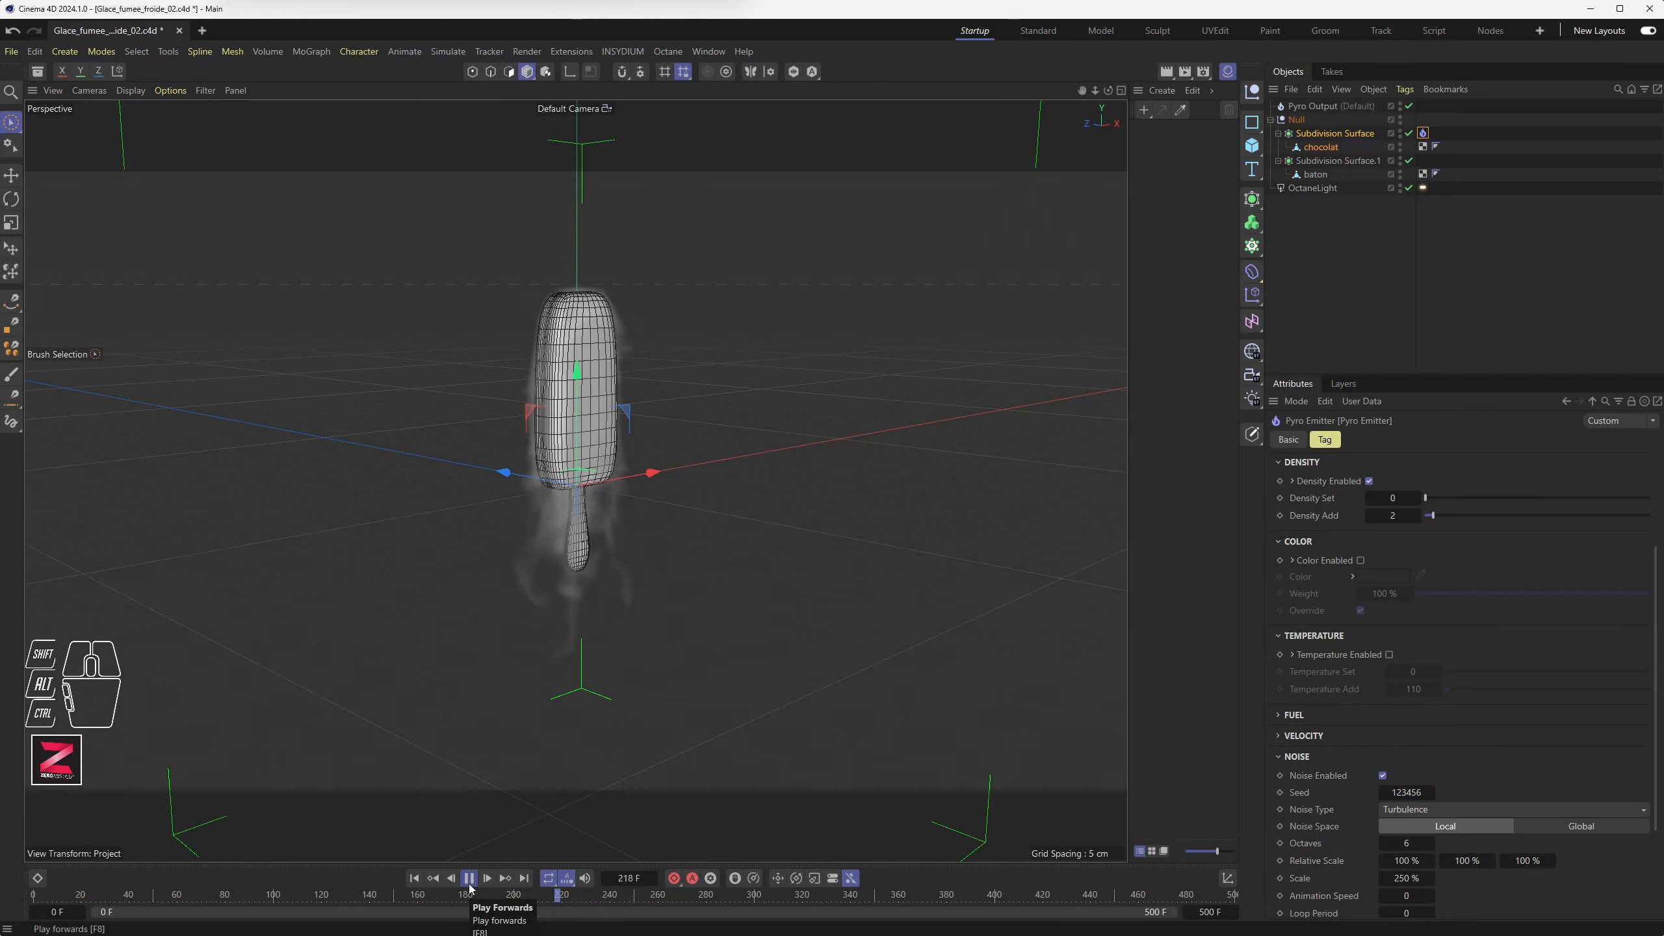
left_click(469, 884)
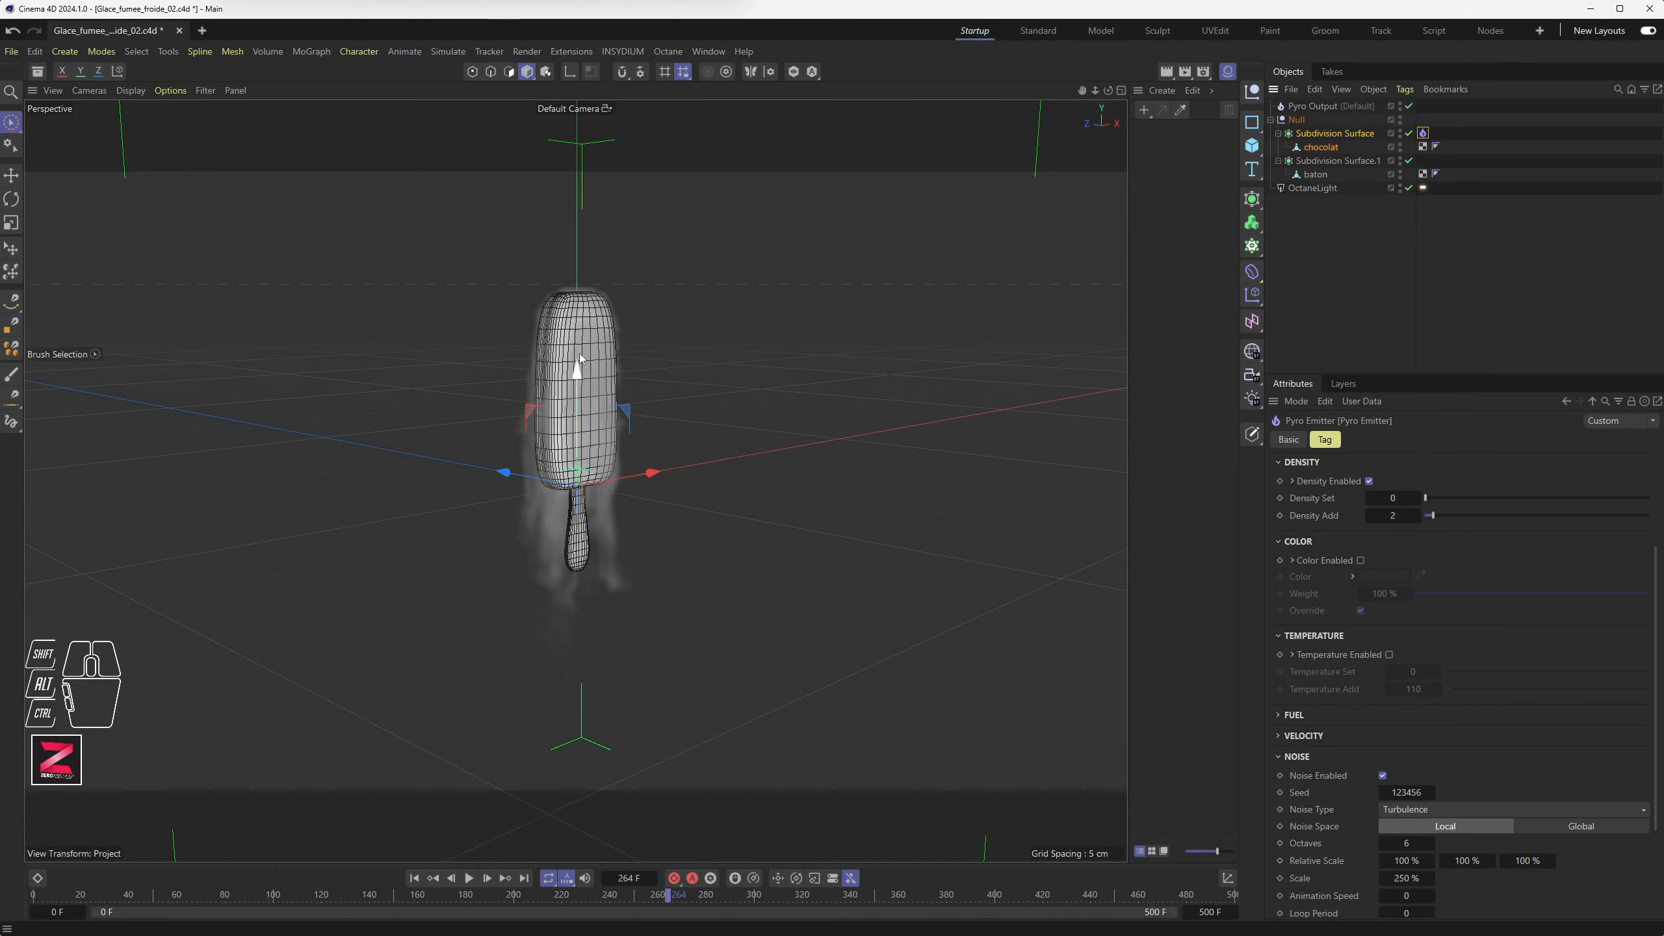
Disable the Pyro Emitter's noise and replay the simulation from the first frame, stopping at frame 200
scroll(585, 456, "up", 2)
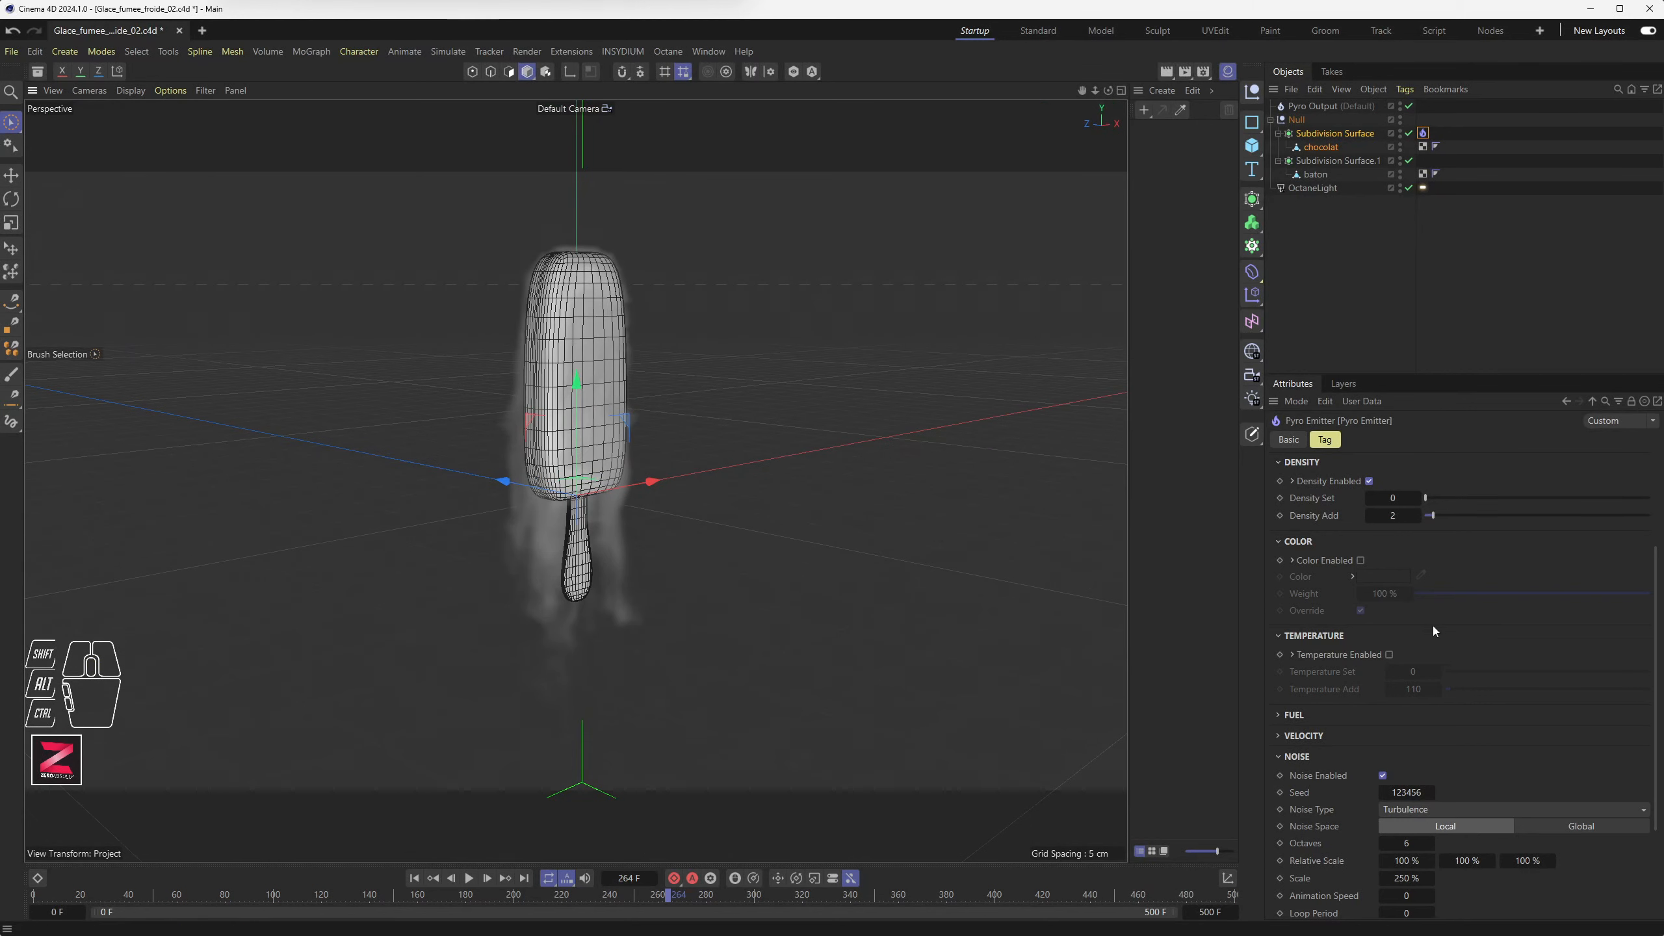
scroll(1349, 737, "down", 3)
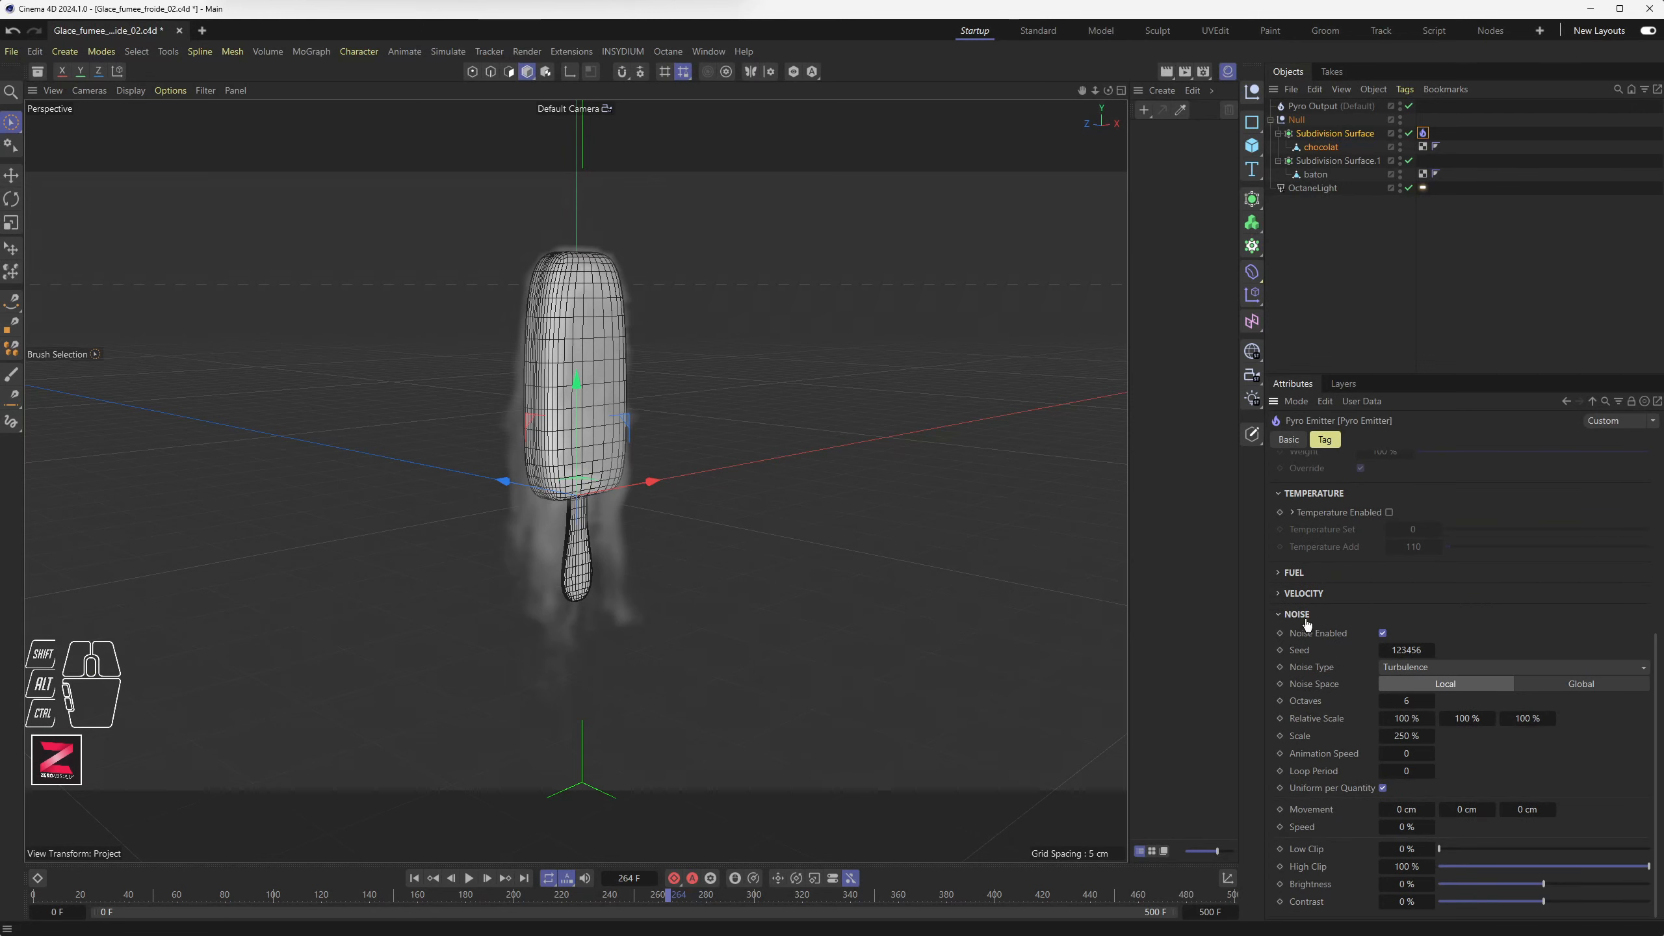
left_click(1383, 633)
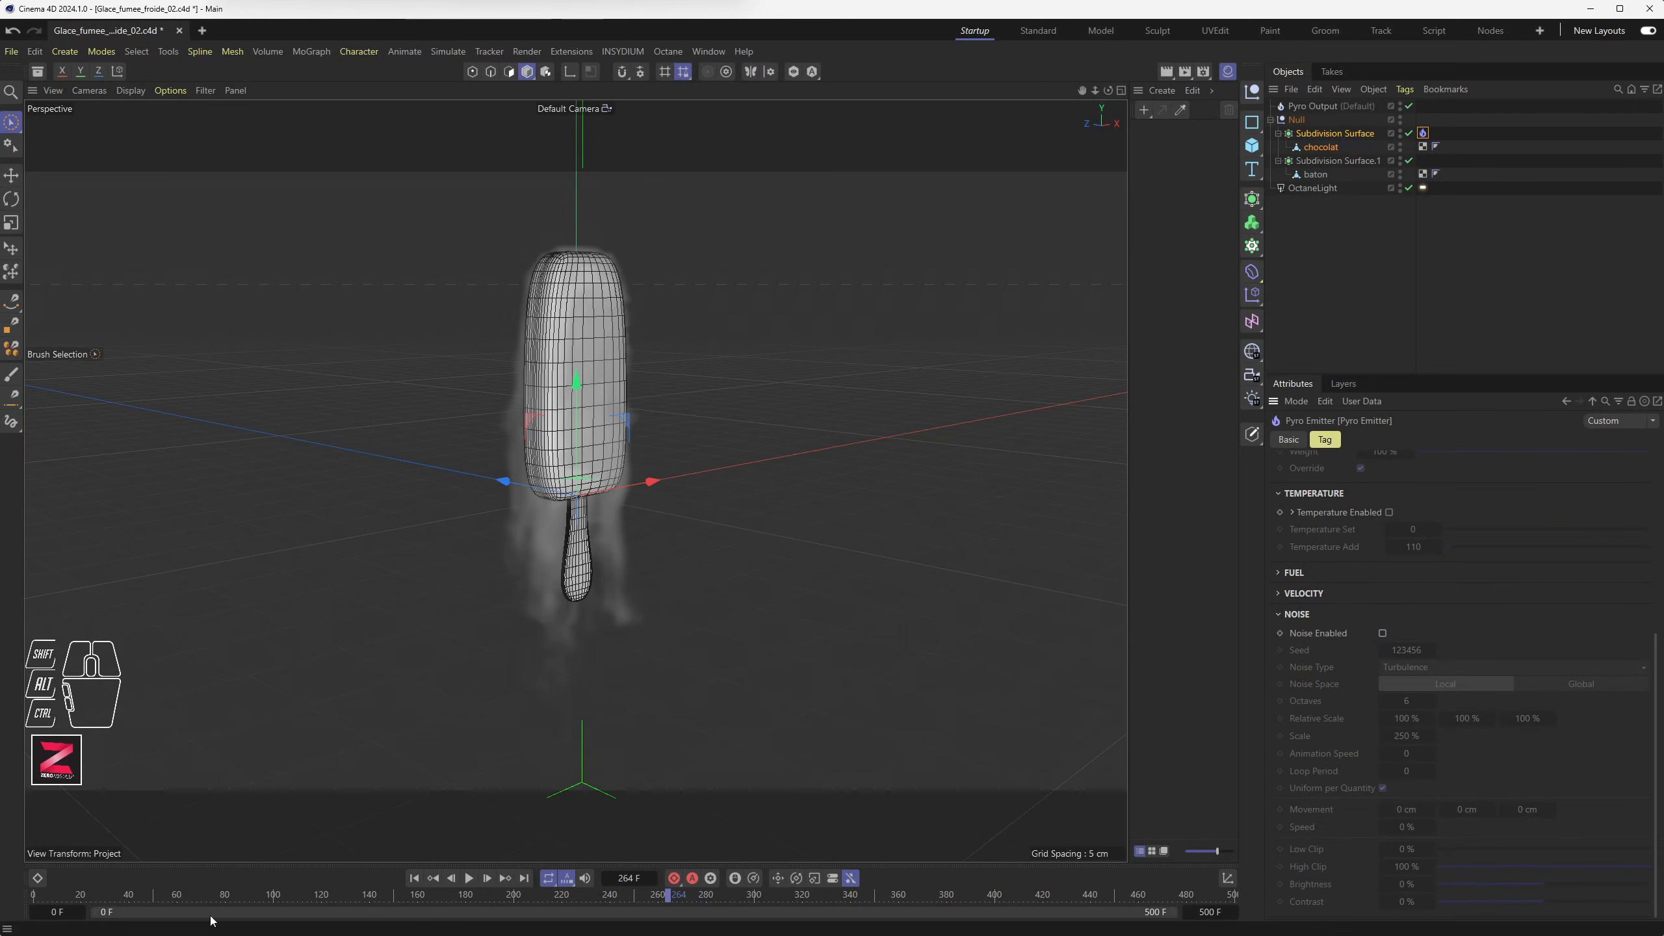
left_click(414, 877)
left_click(469, 878)
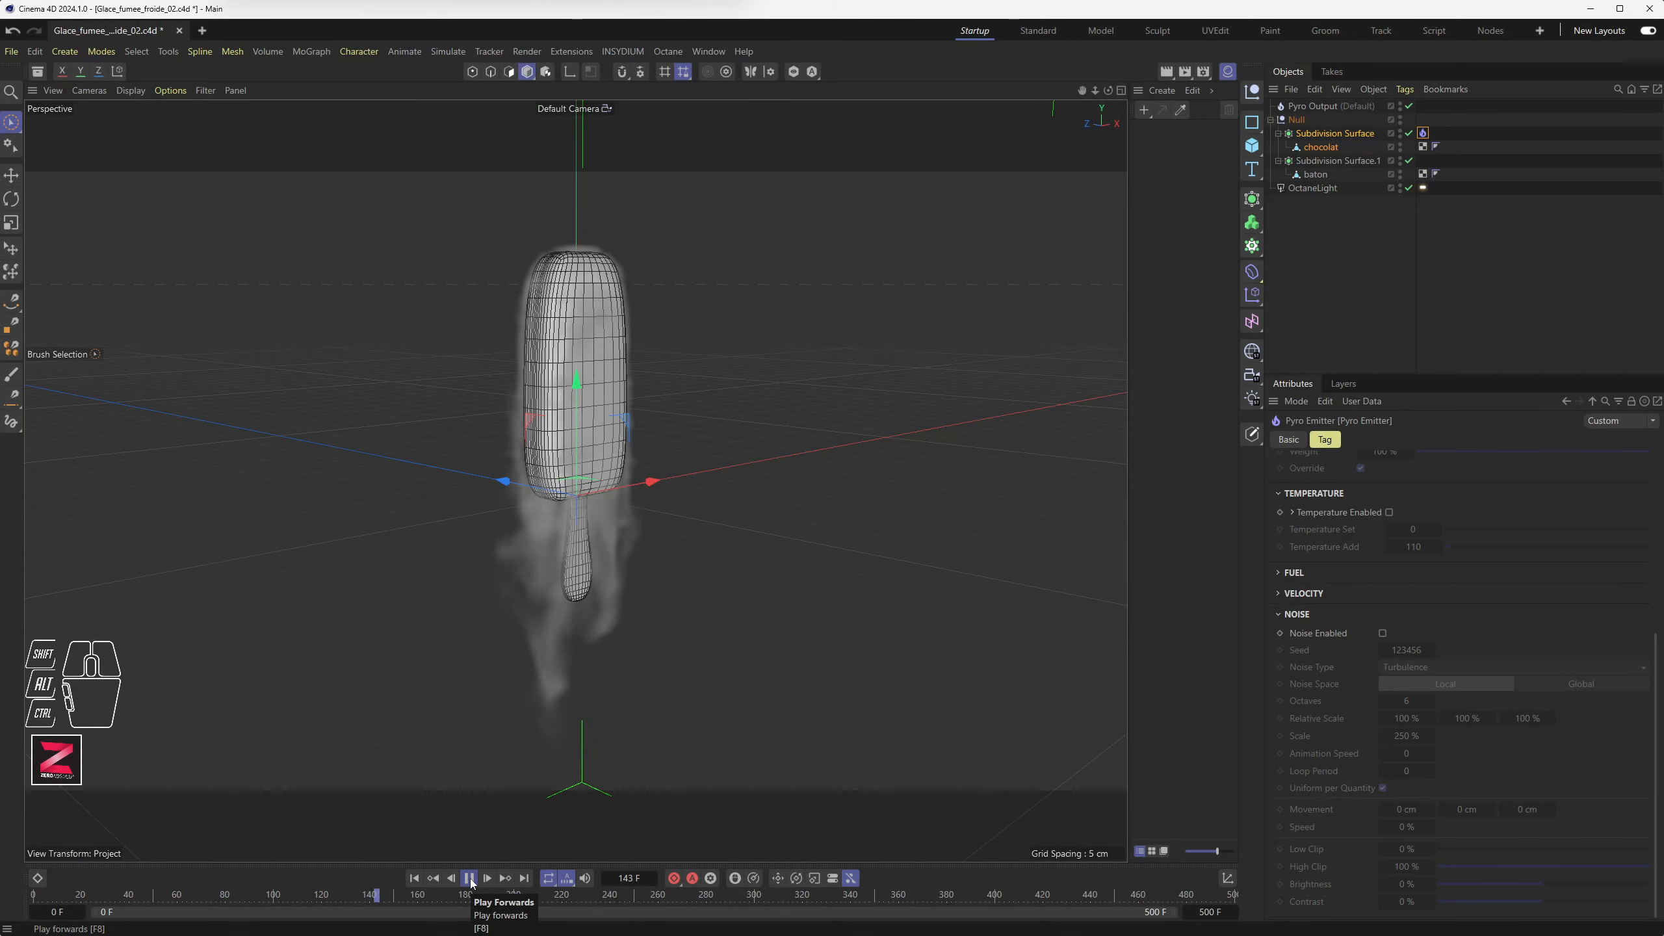
left_click(469, 878)
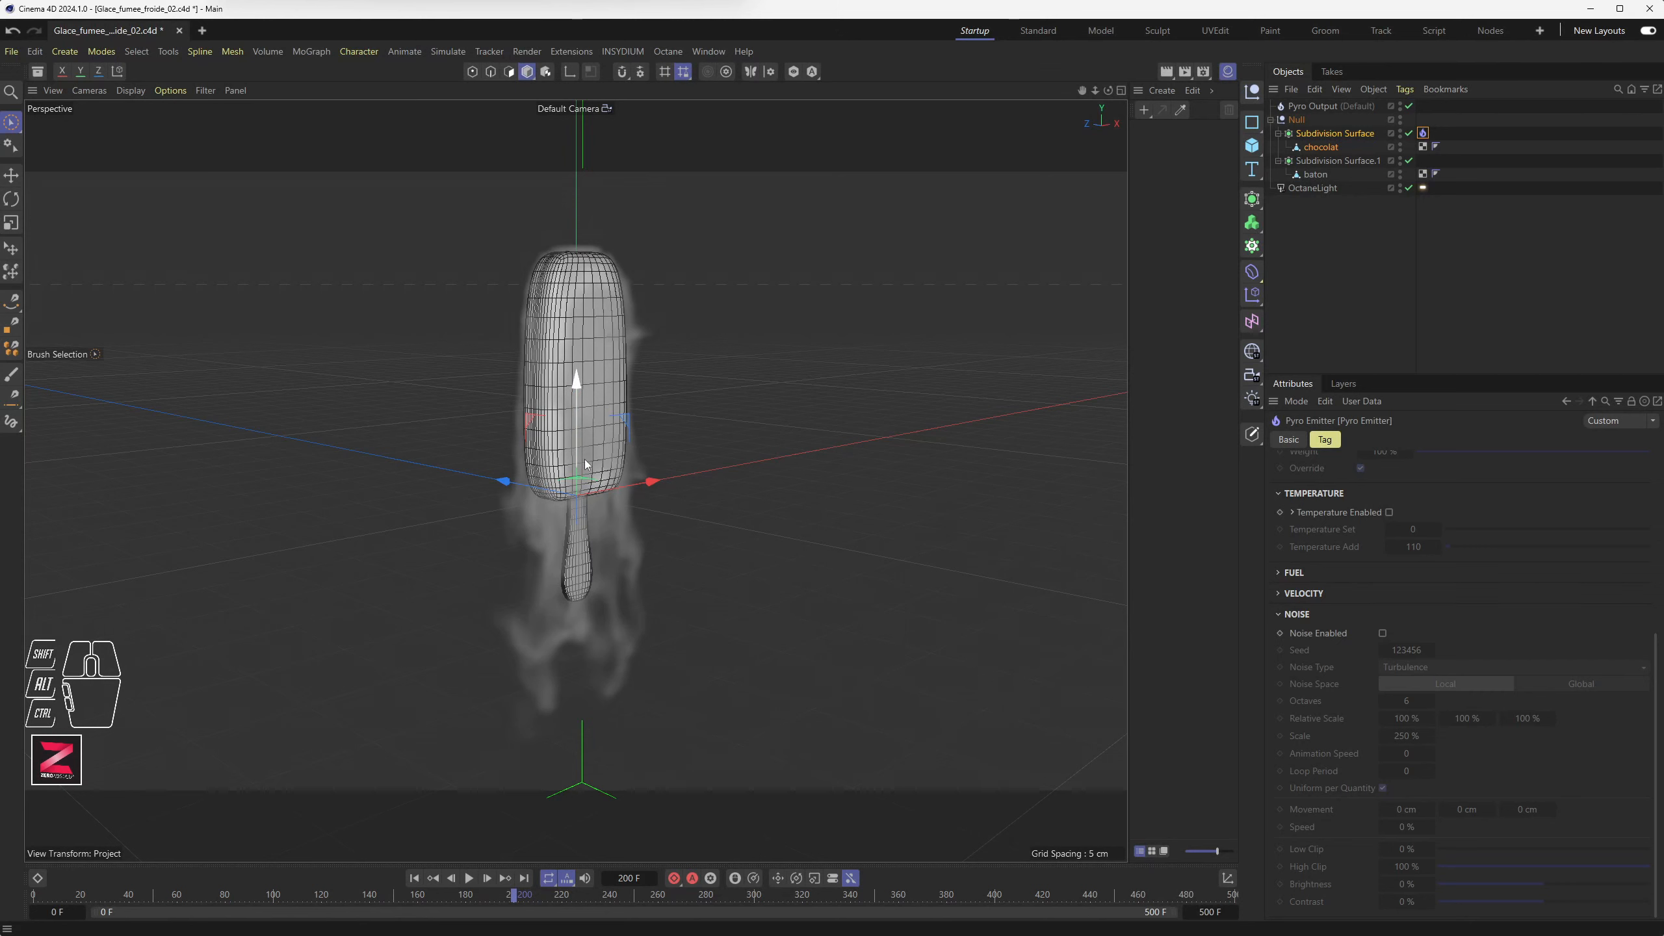
Set the Pyro Turbulence Frequency to 0.5 and Octaves to 1, and play the simulation, stopping at frame 191
left_click(1286, 614)
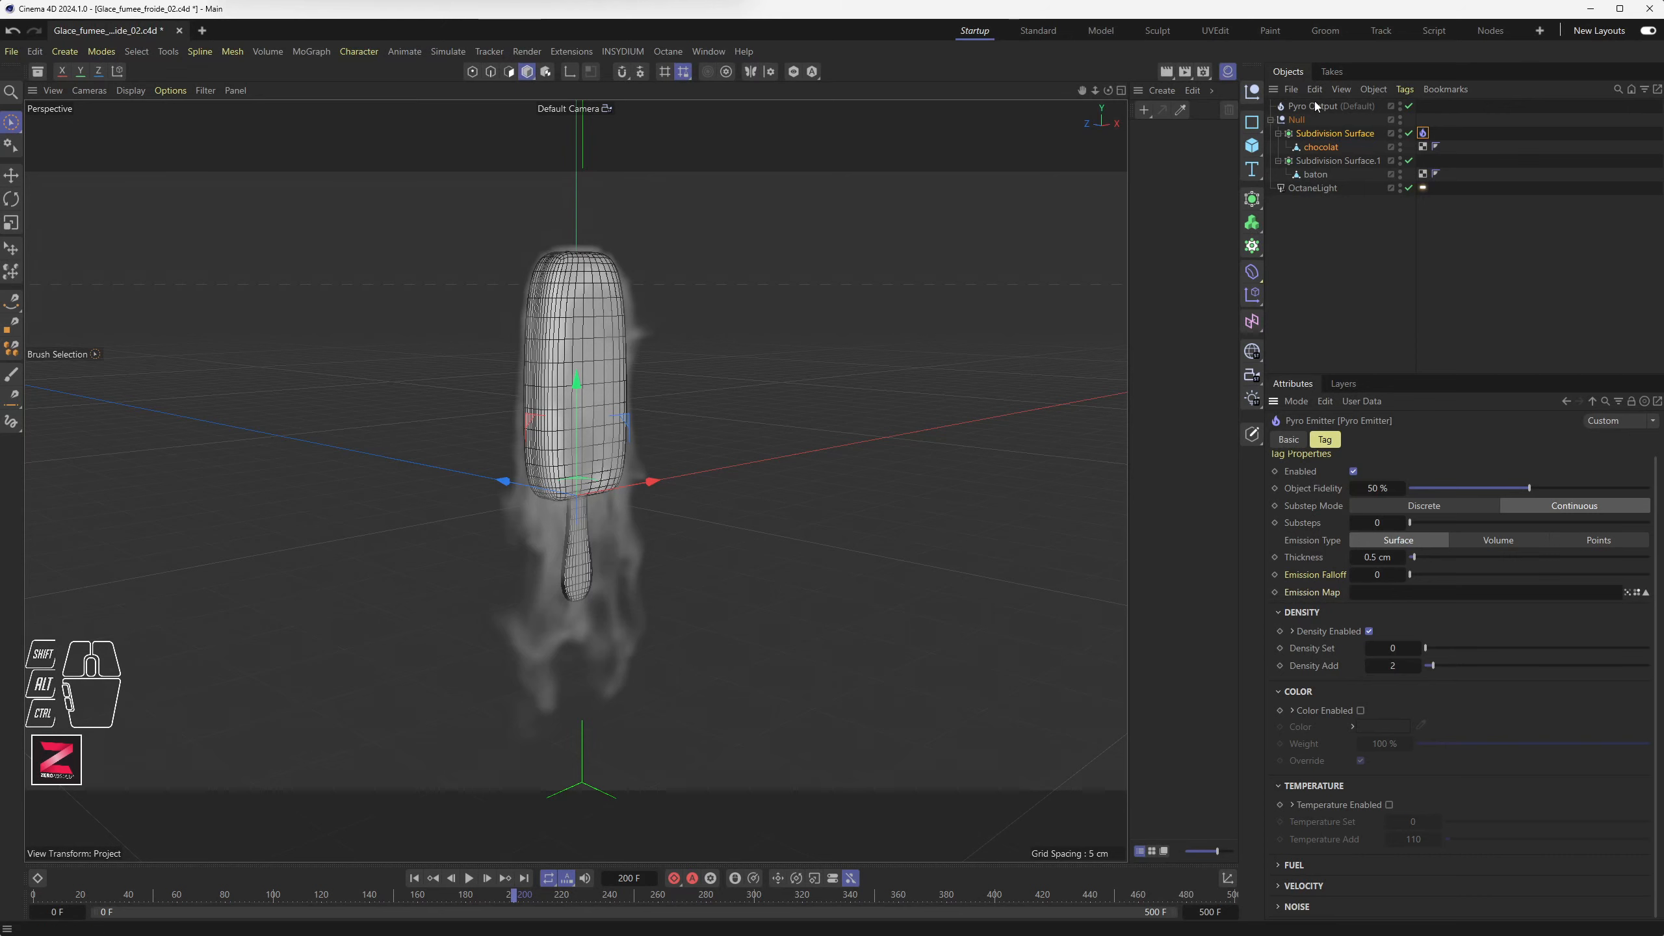
key("ctrl+d")
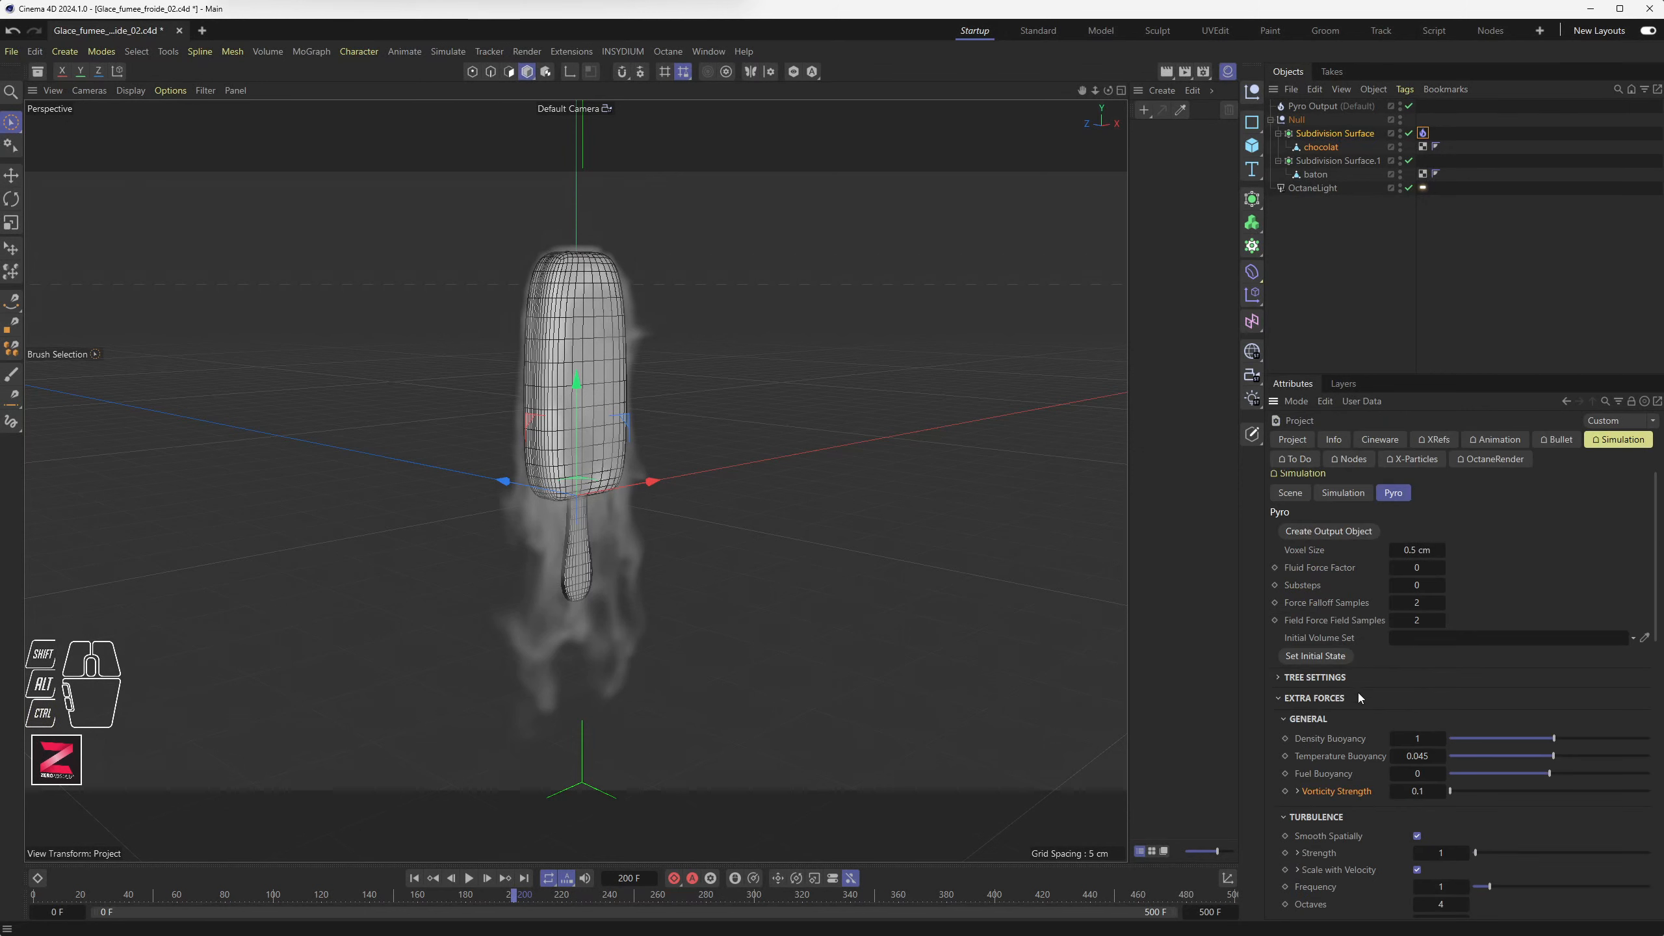
scroll(1355, 684, "down", 2)
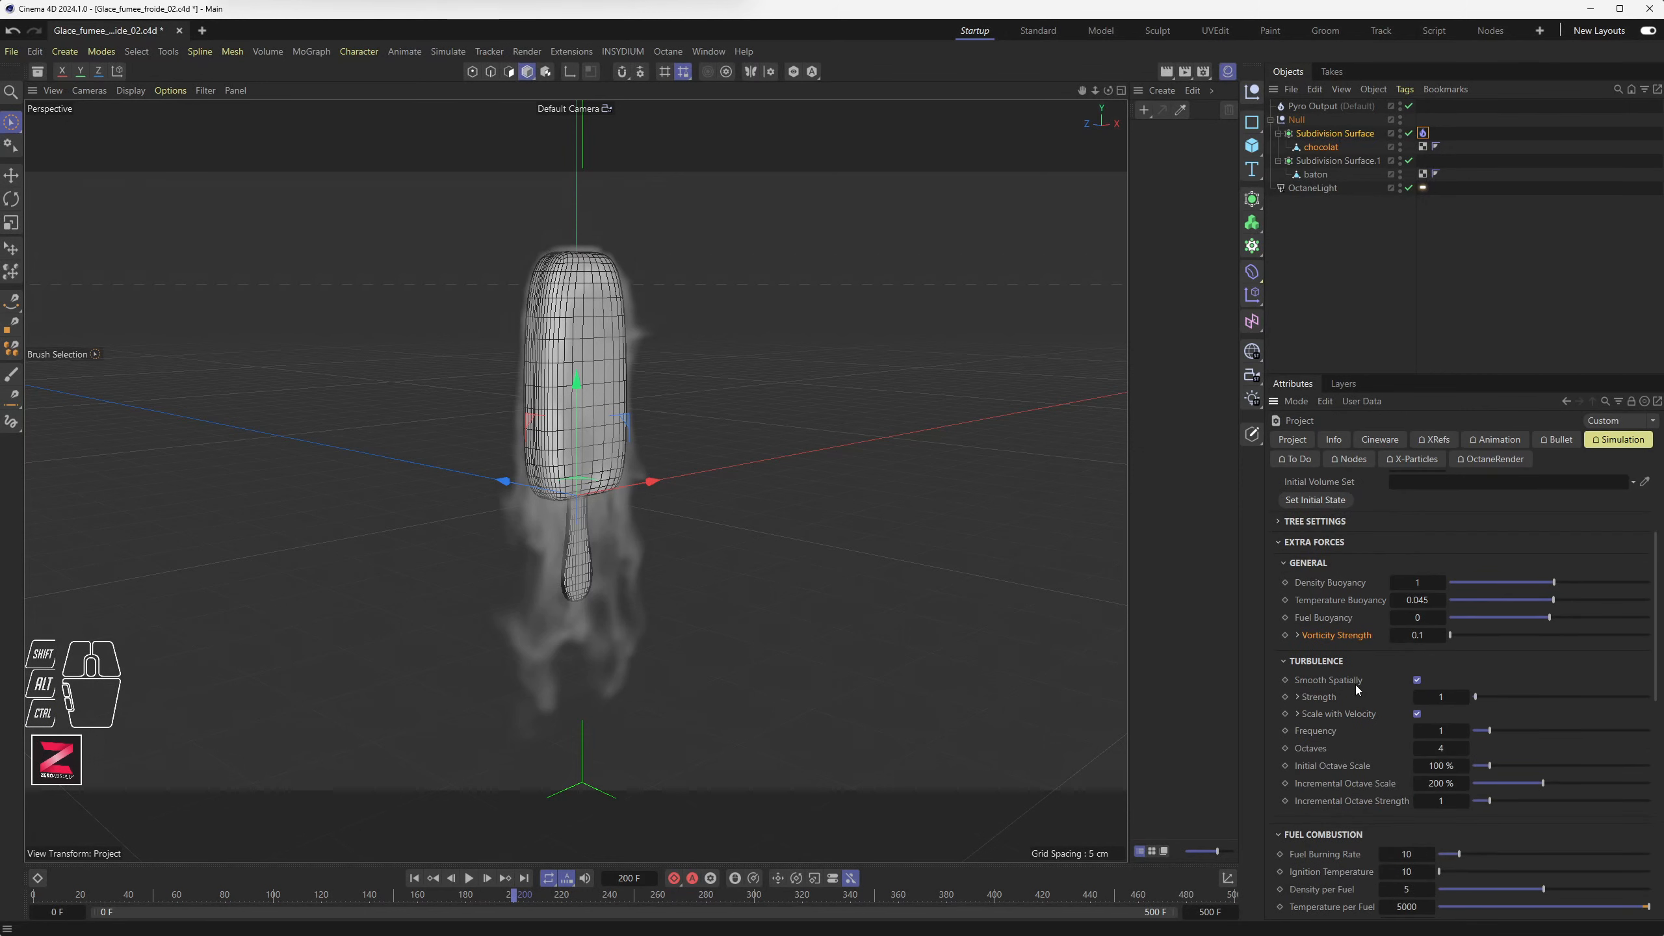
left_click(1435, 734)
type(".5")
key("Return")
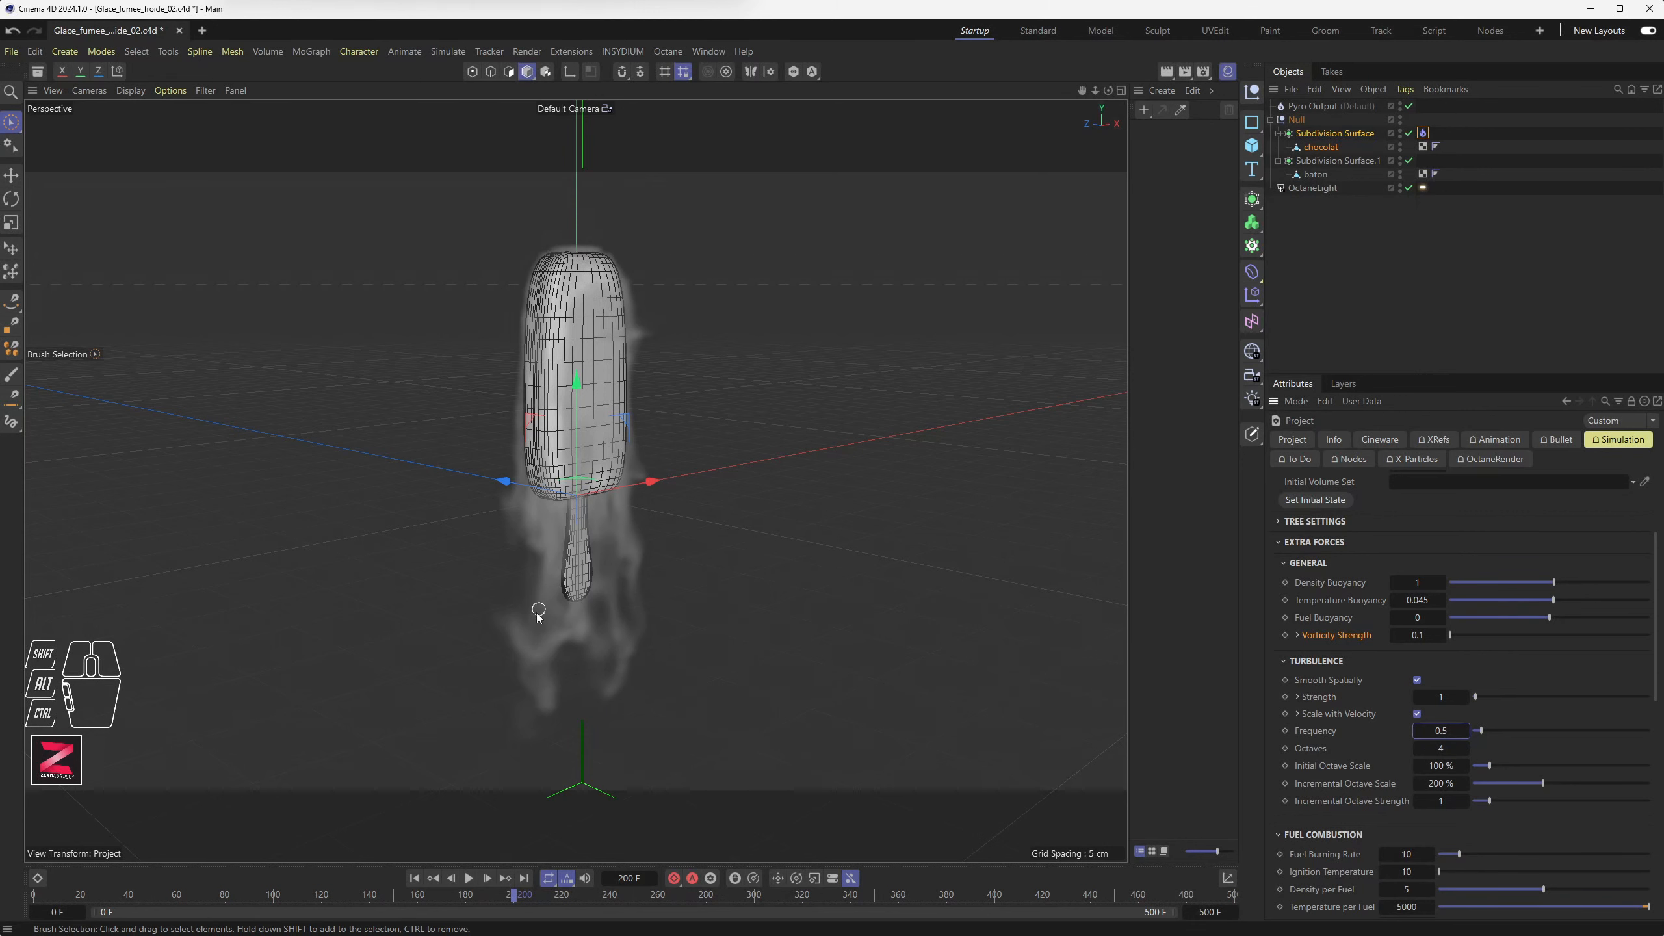
left_click(1418, 750)
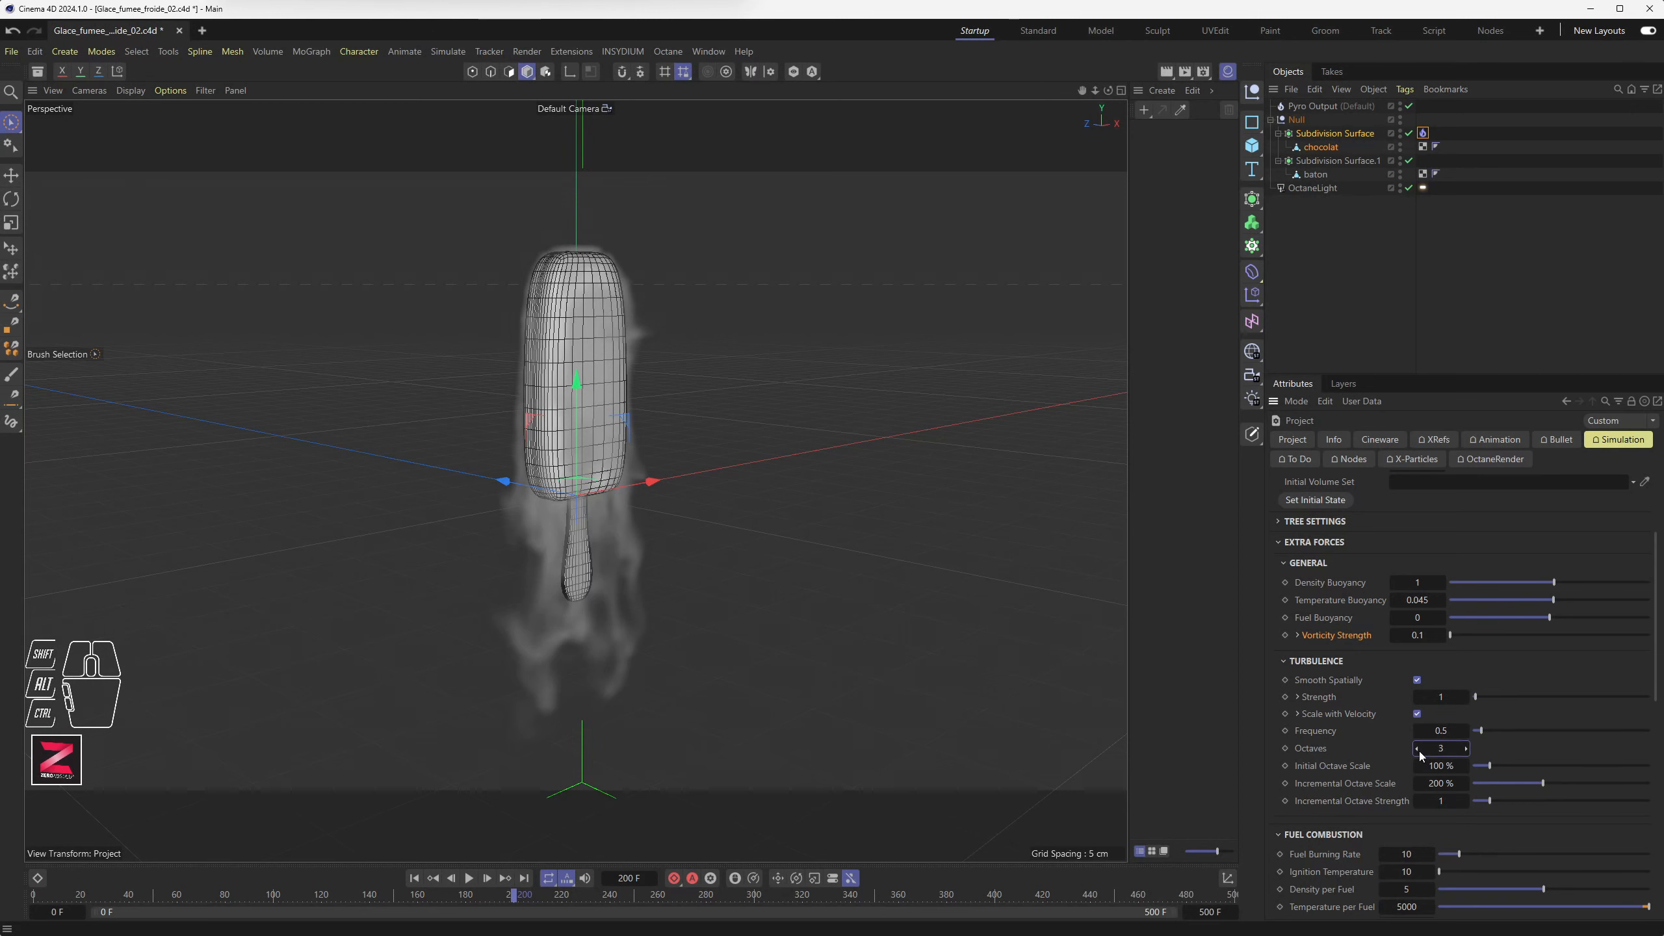
left_click(1418, 749)
left_click(470, 878)
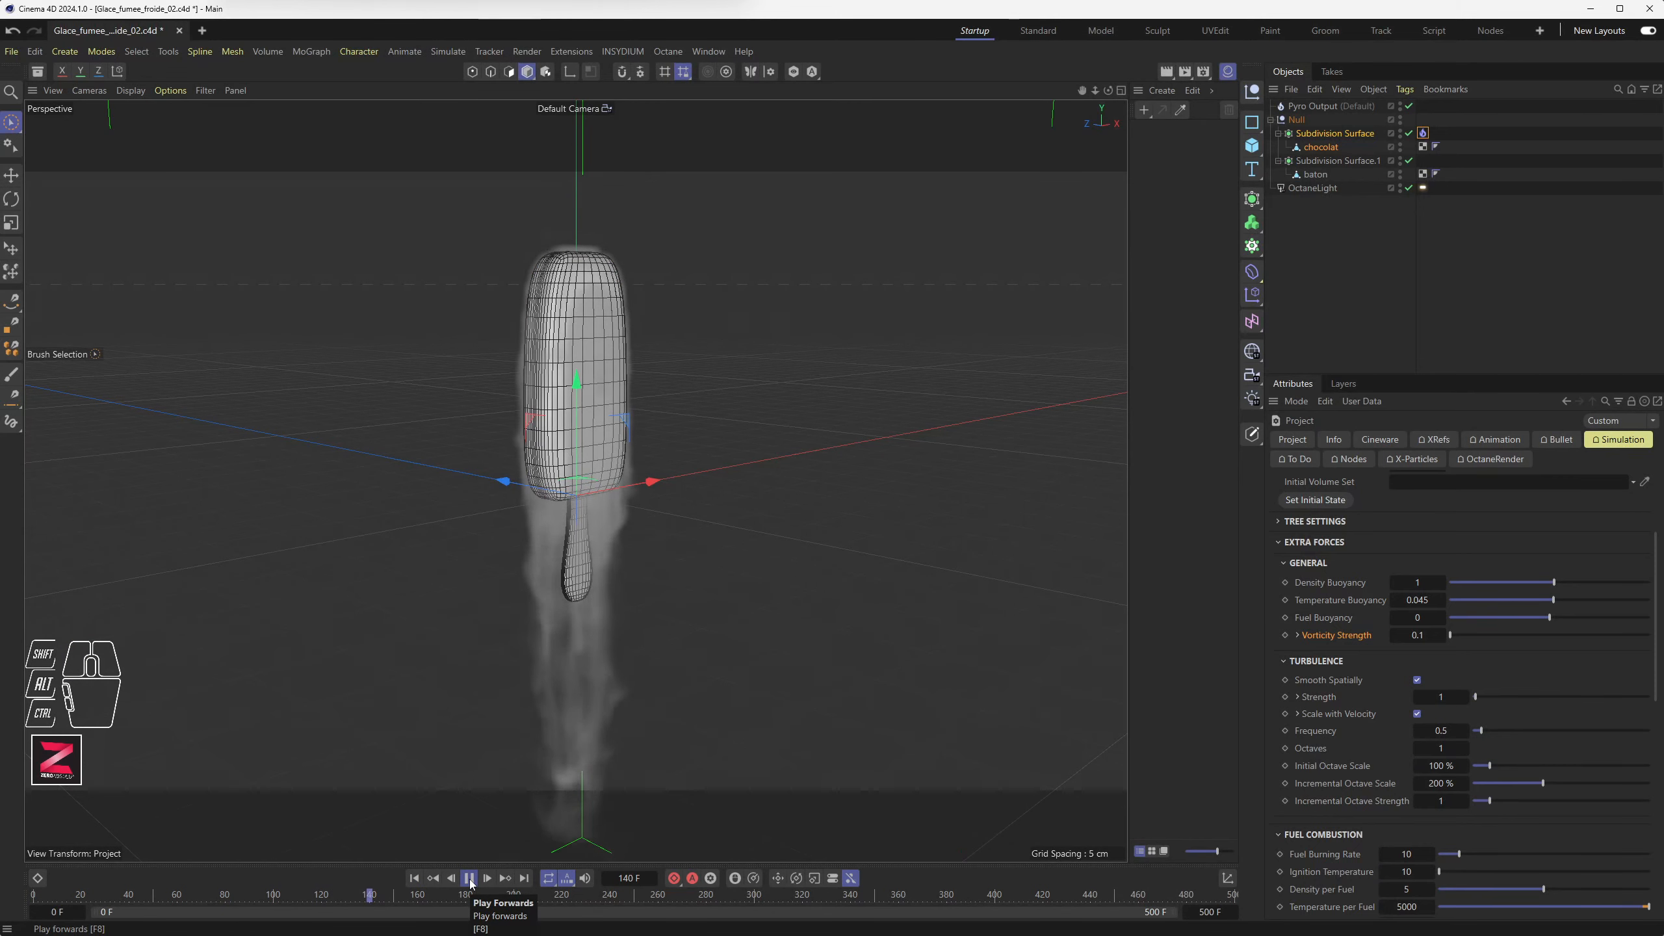
left_click(469, 878)
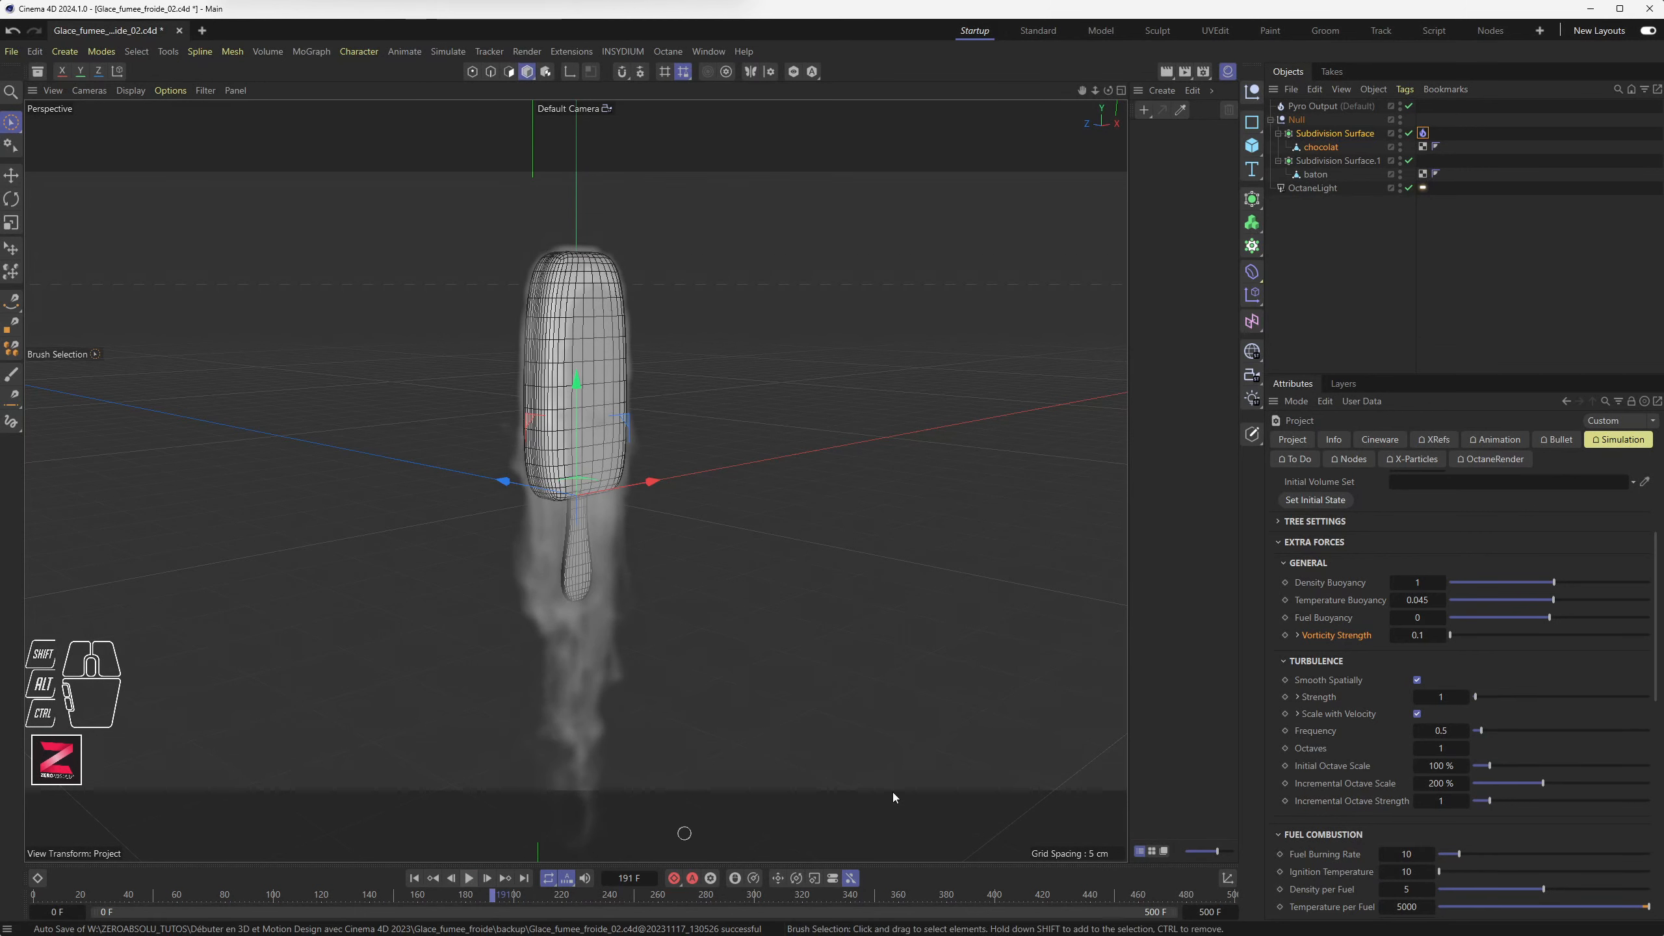
Set the Pyro Relative Density Dissipation to 15% and replay the simulation from the first frame, stopping at frame 137
scroll(1368, 700, "down", 3)
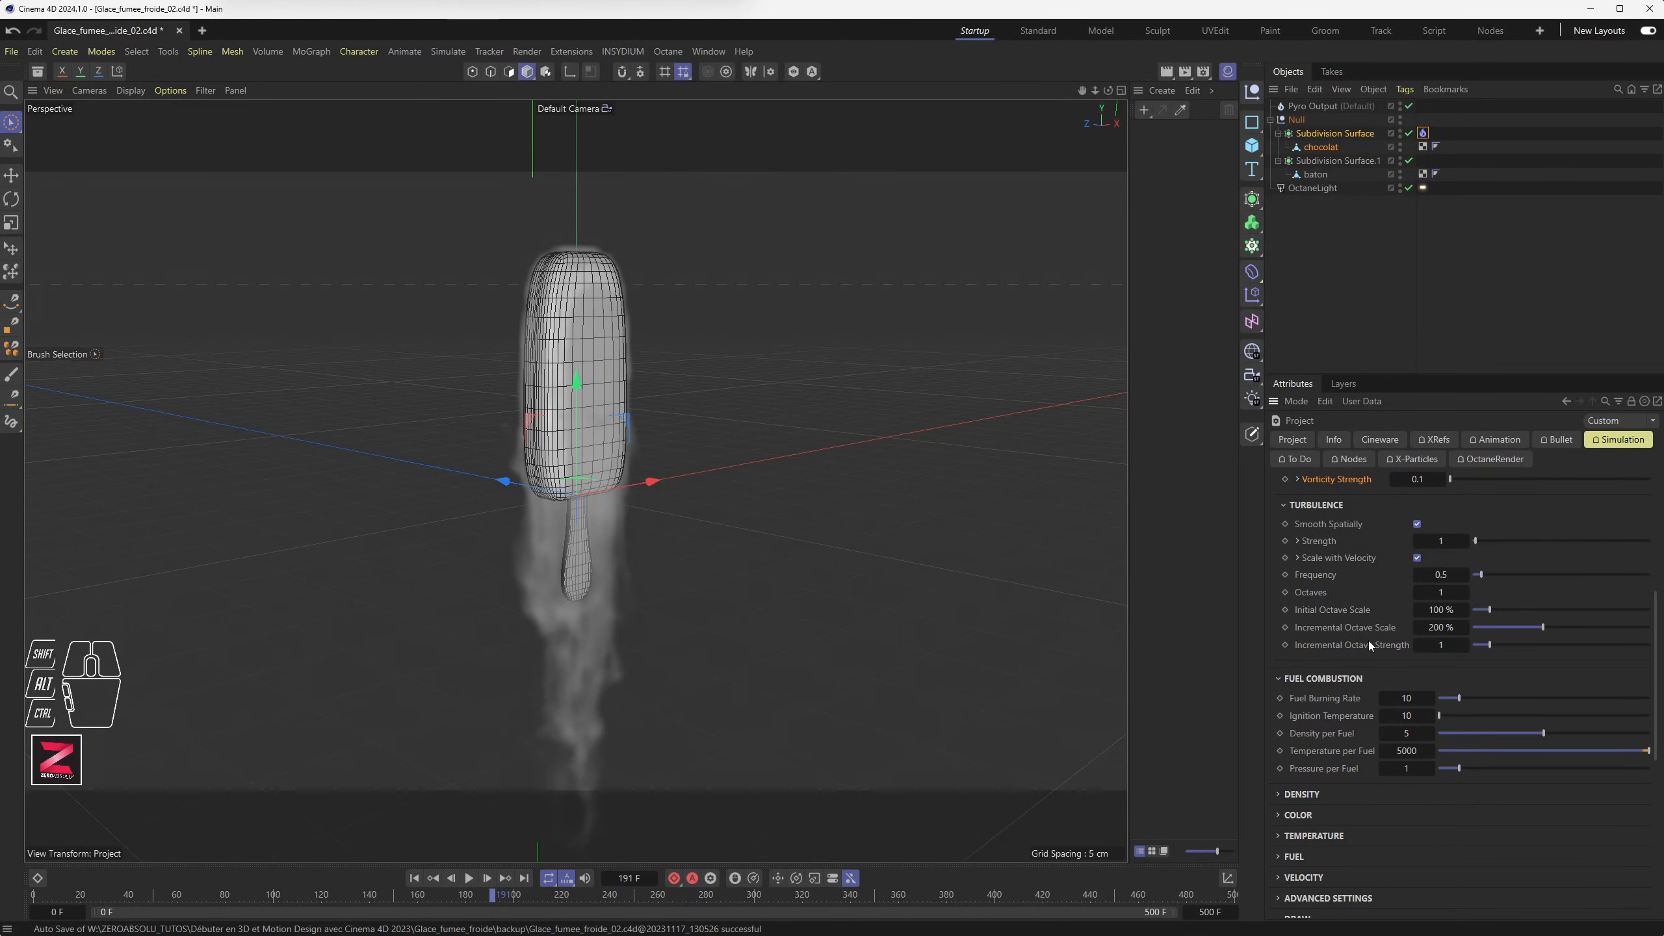
scroll(1358, 639, "down", 3)
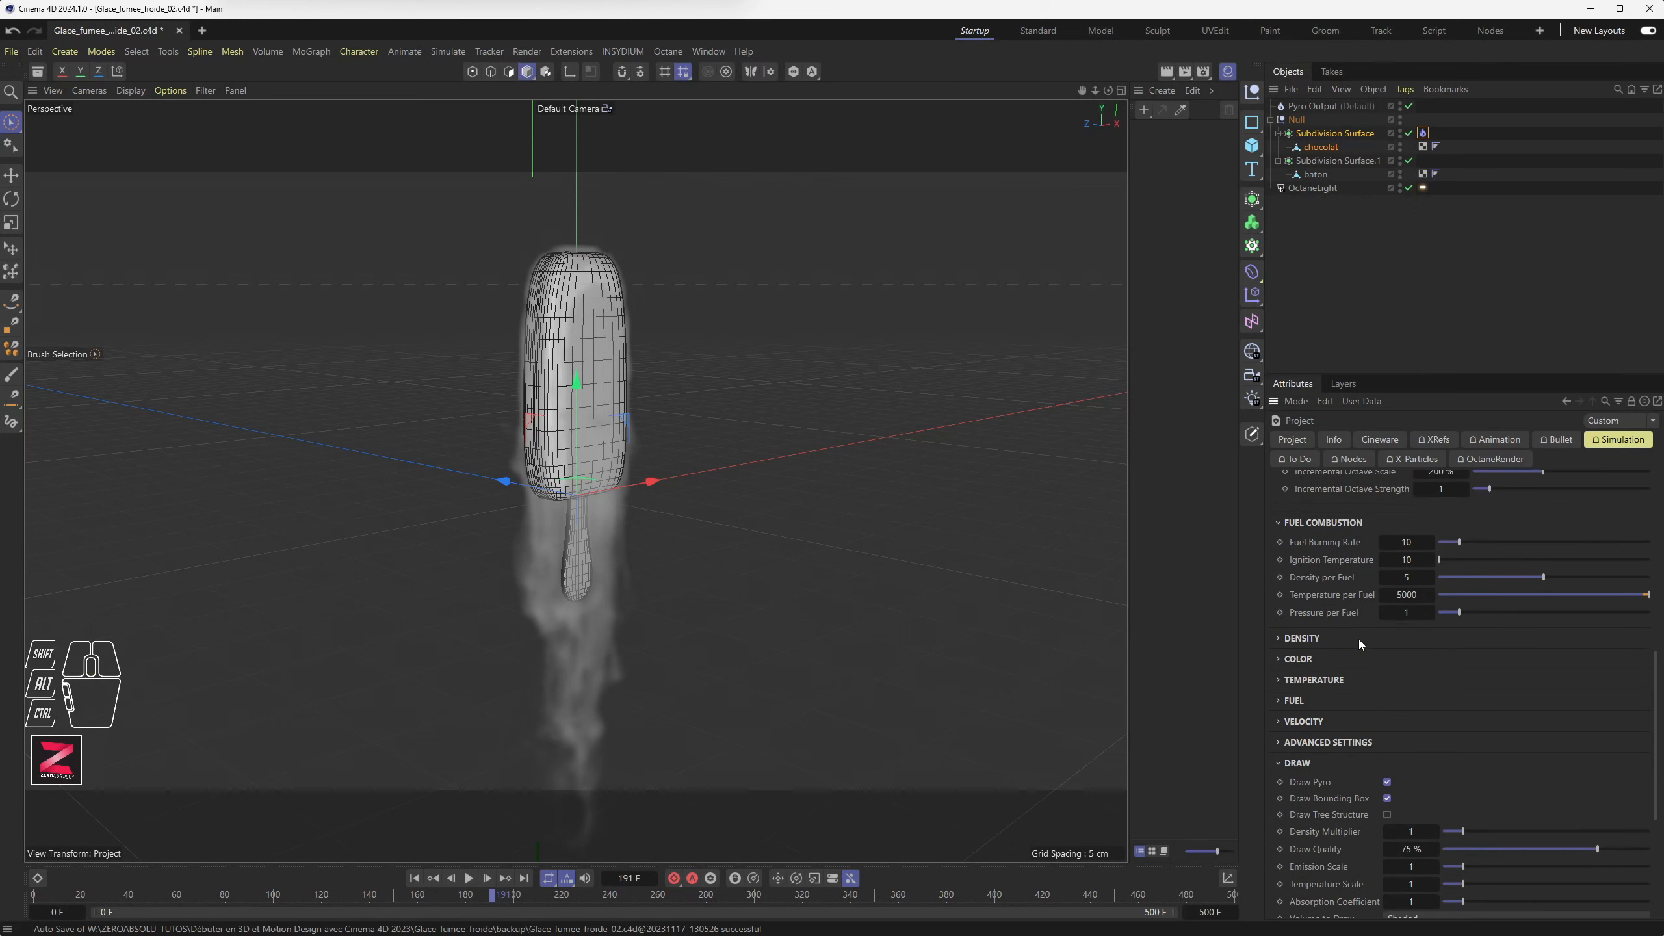
left_click(1301, 639)
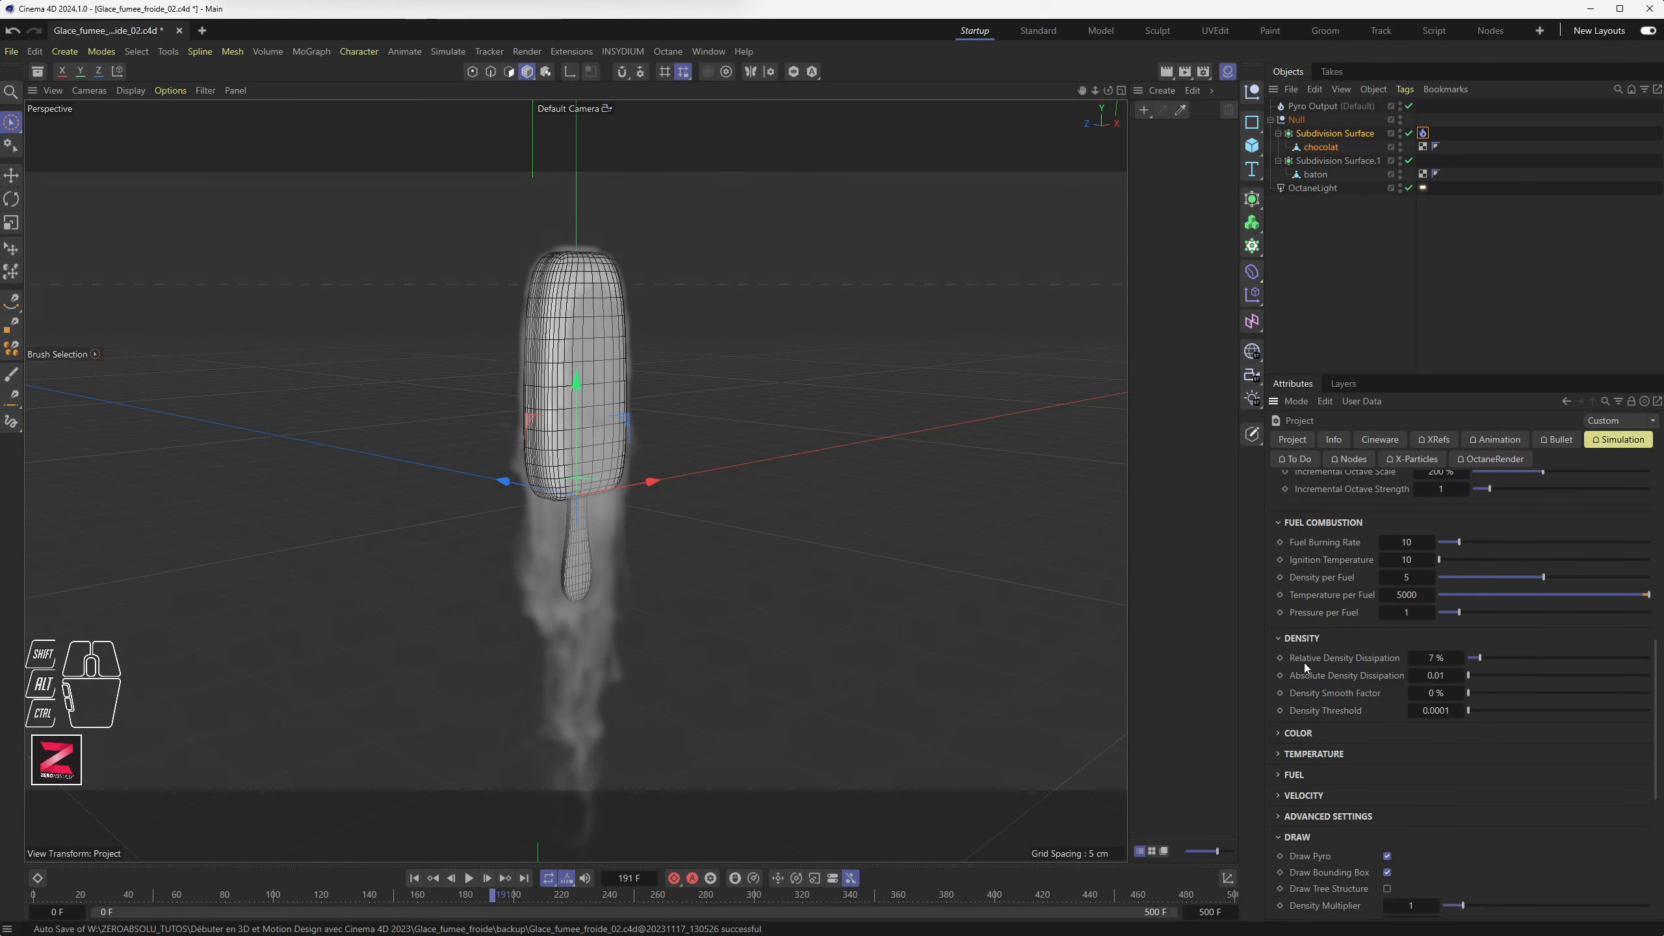
left_click(1313, 661)
left_click(1444, 659)
type("15")
key("Return")
left_click(417, 877)
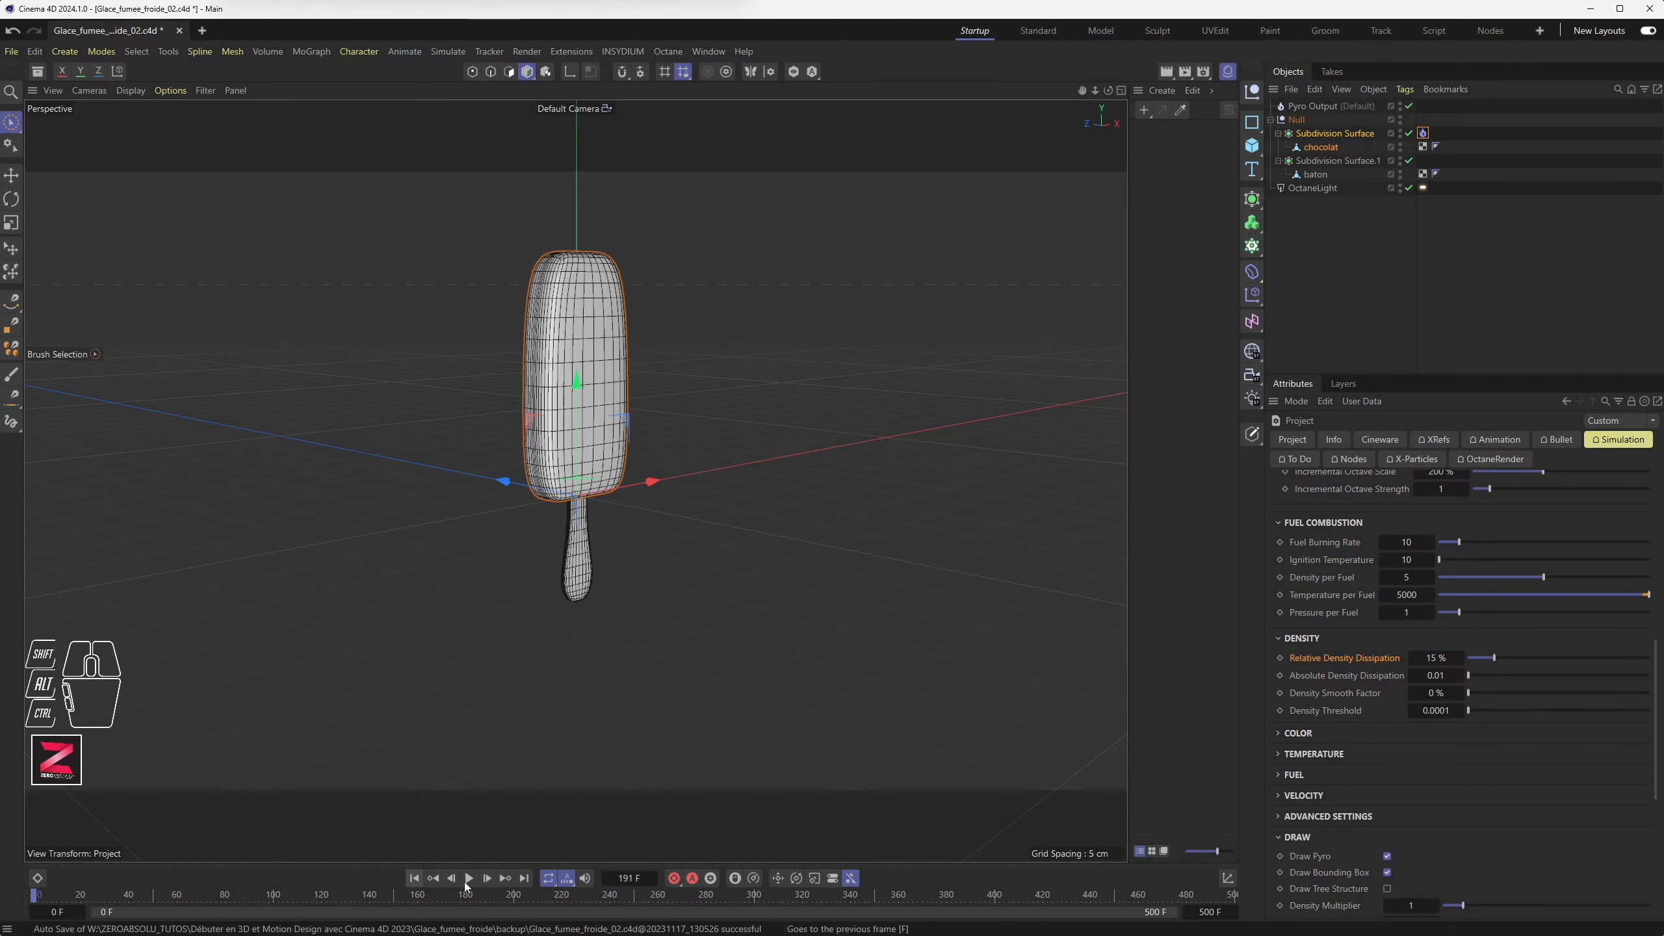
left_click(470, 878)
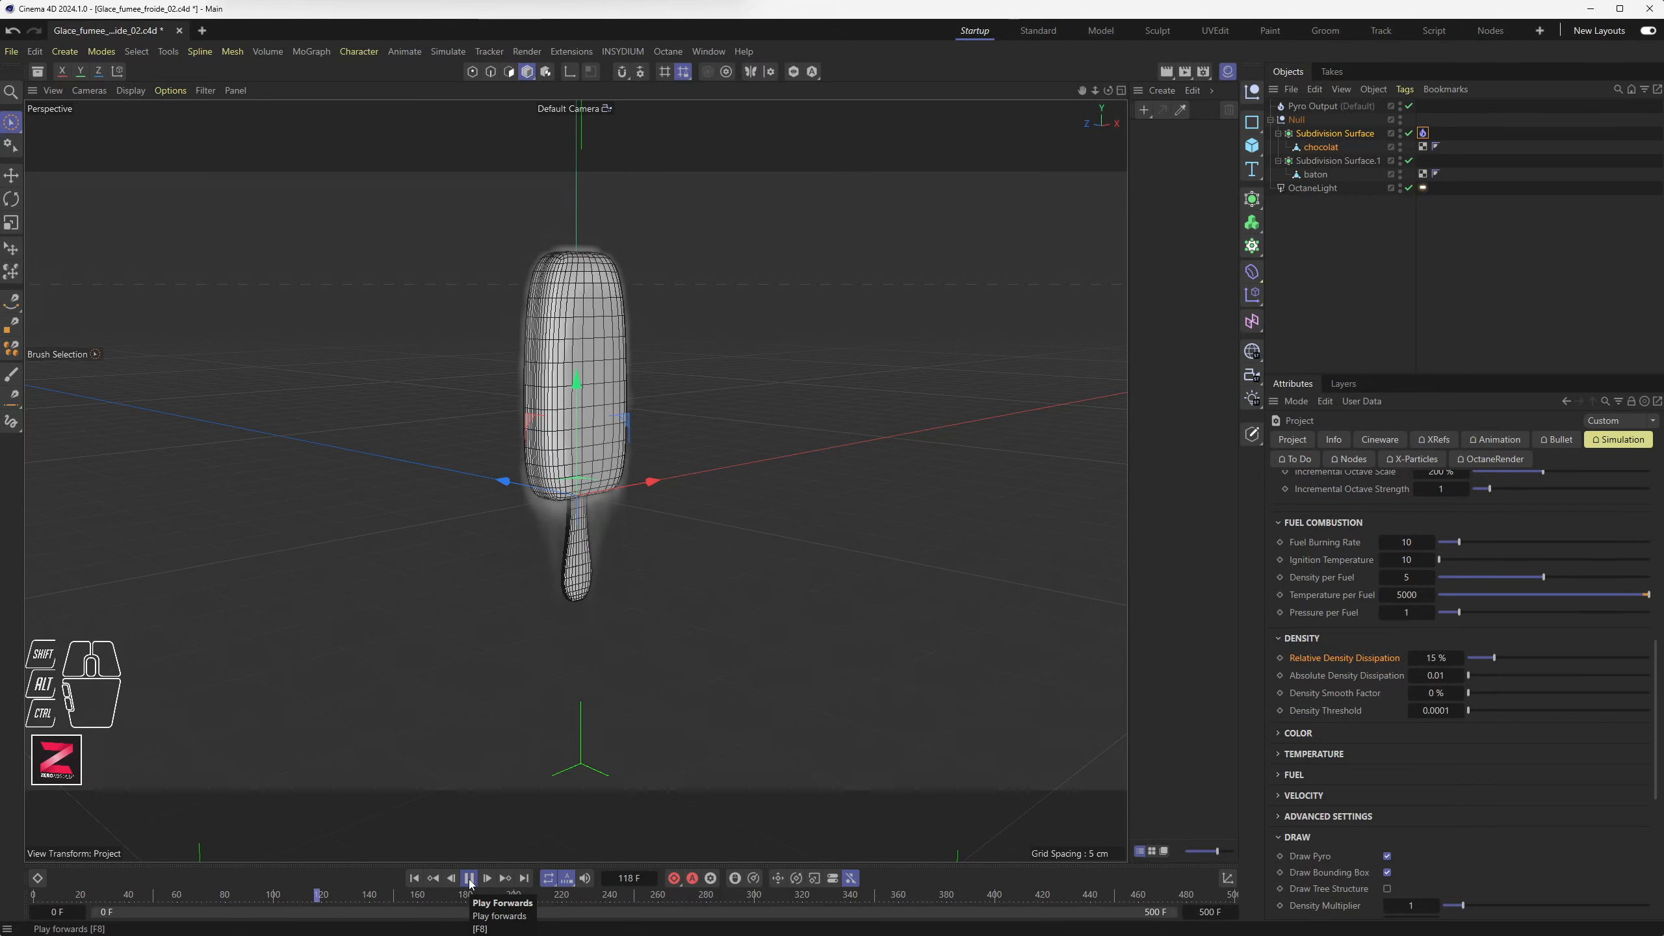
left_click(470, 878)
Set the Relative Density Dissipation to 10% and replay the simulation from the first frame, stopping at frame 117
left_click(1435, 658)
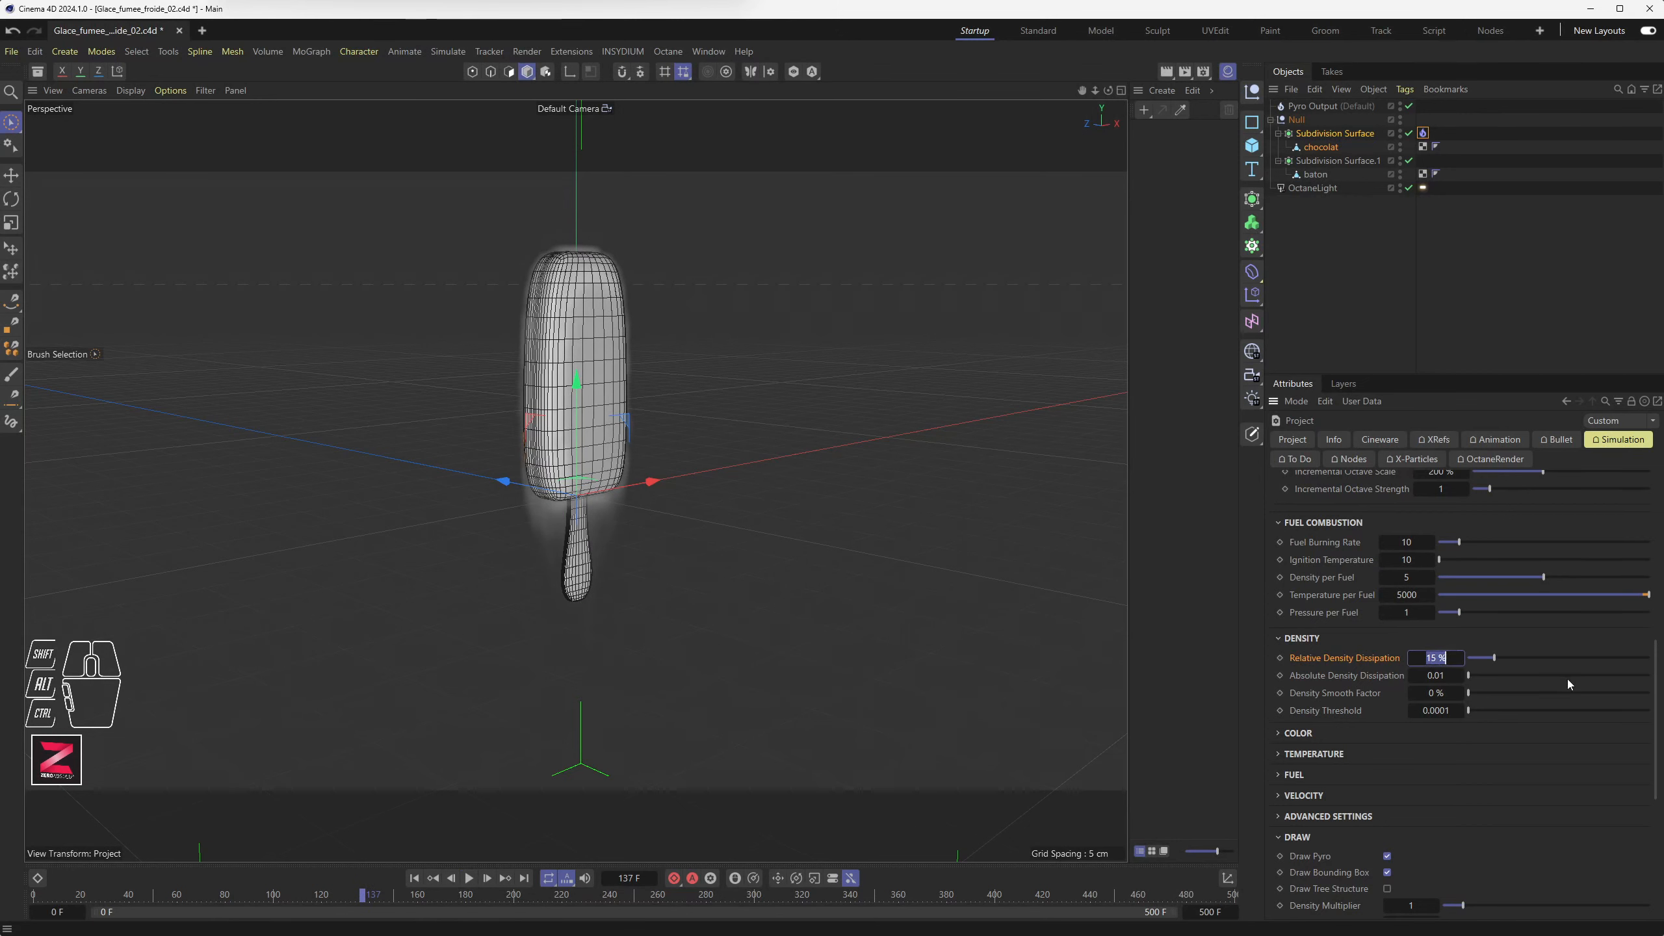
type("10")
key("Return")
left_click(414, 878)
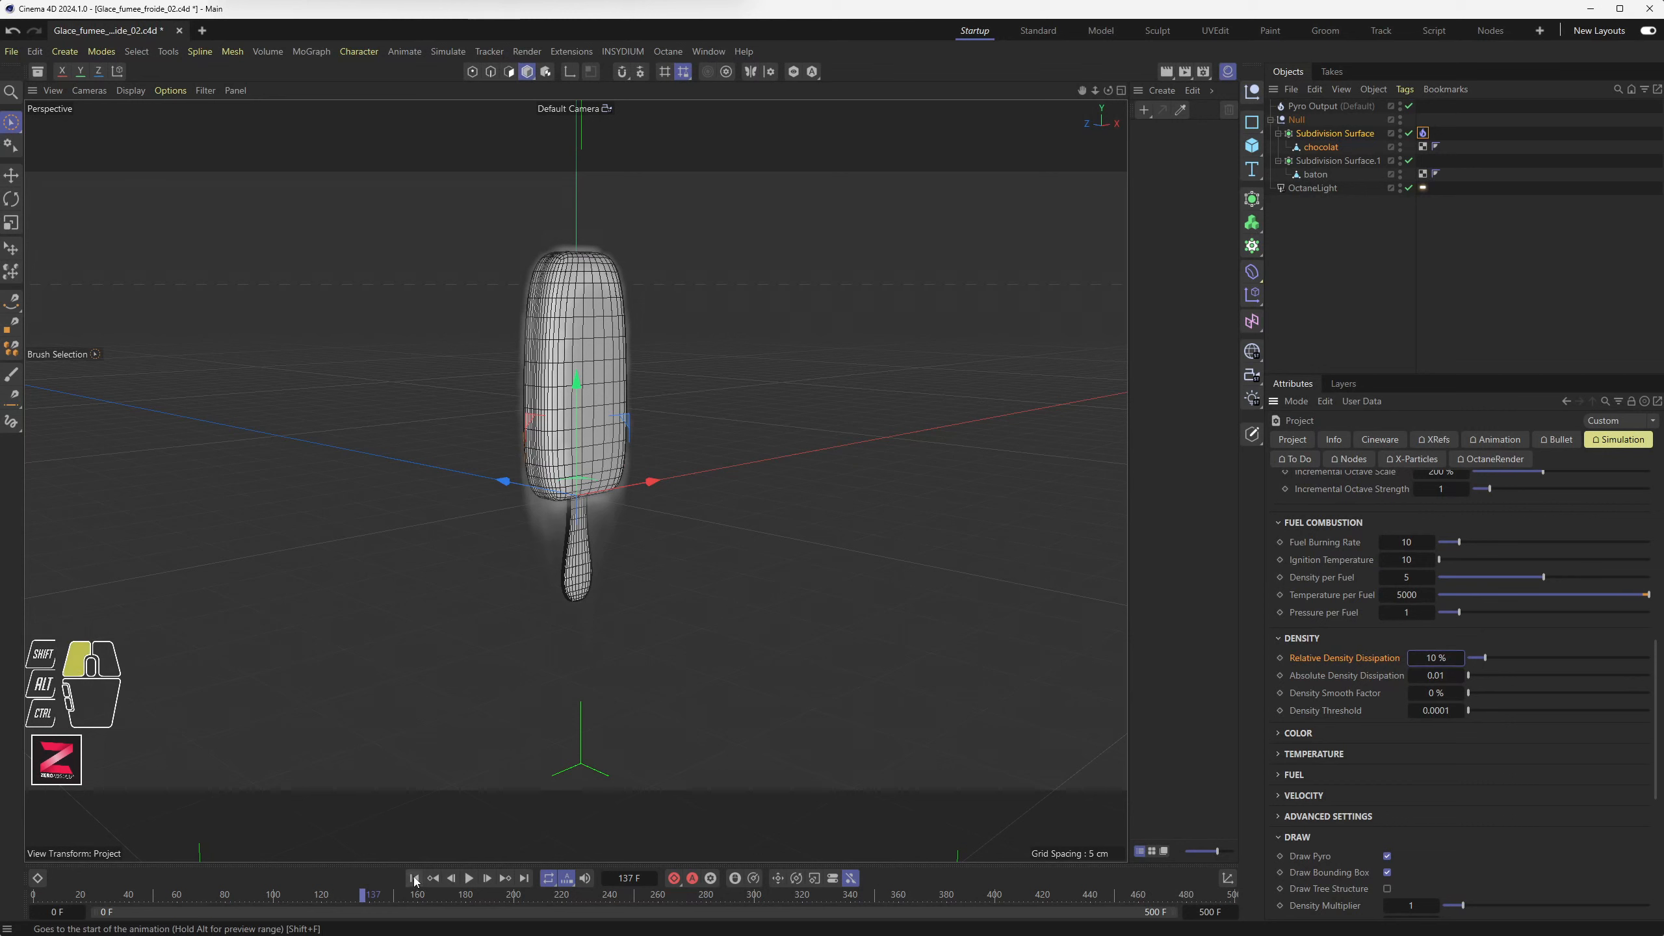
left_click(469, 878)
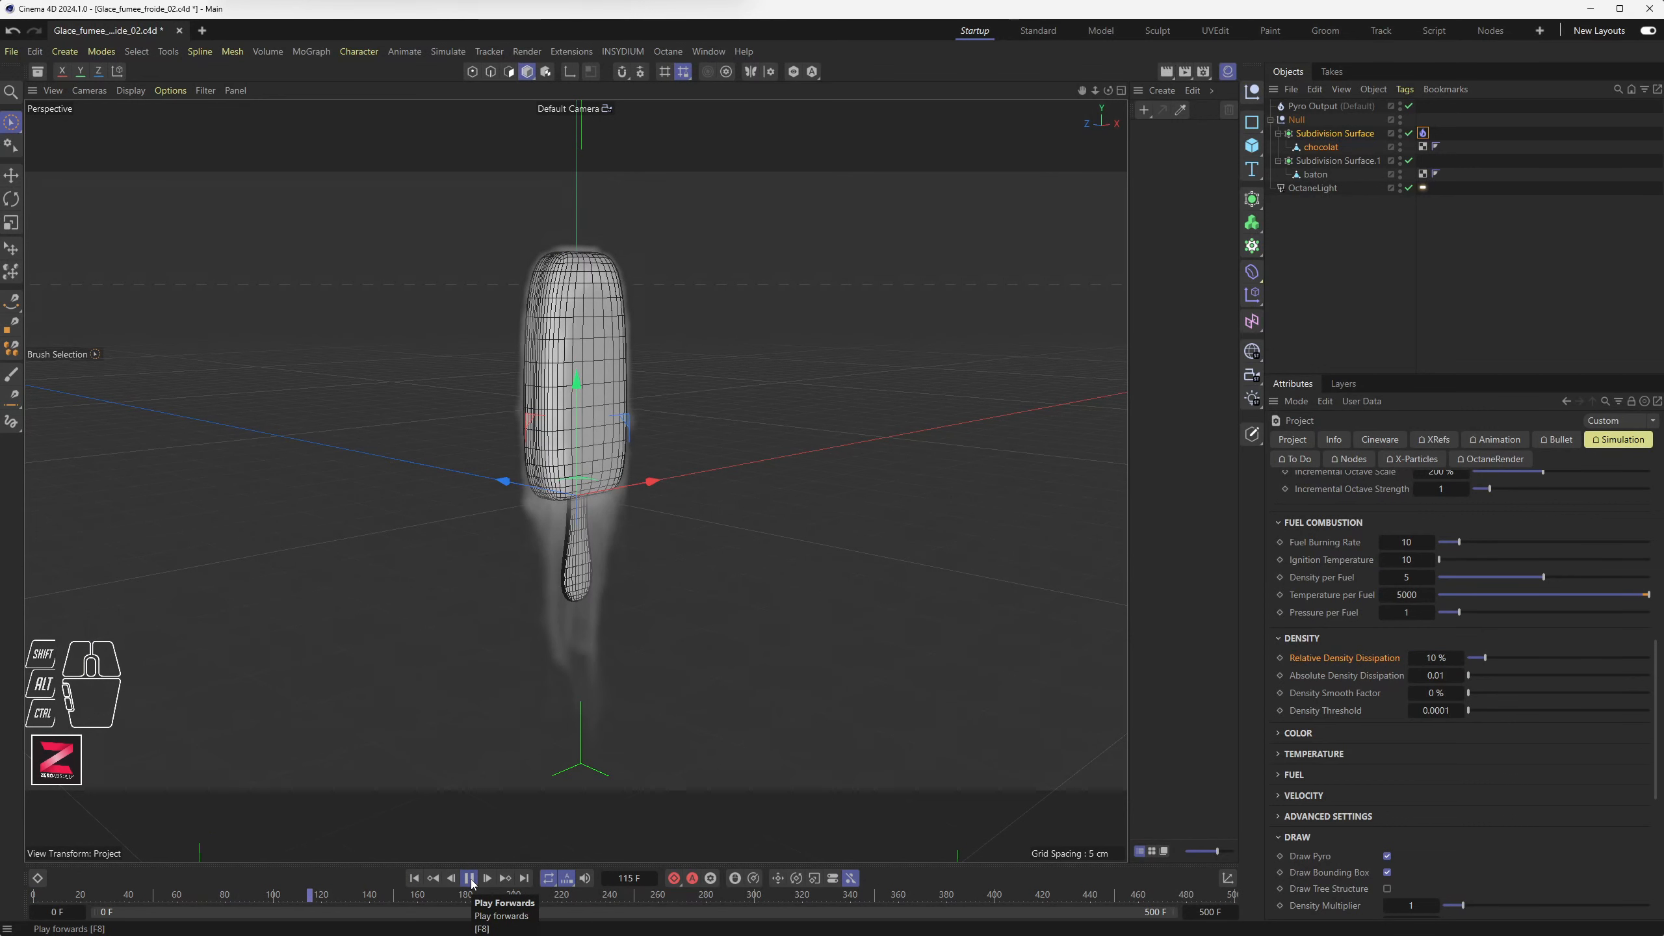
left_click(470, 878)
Tilt the whole ice cream by setting the parent Null's bank rotation (R.B) to 20°
left_click(1300, 120)
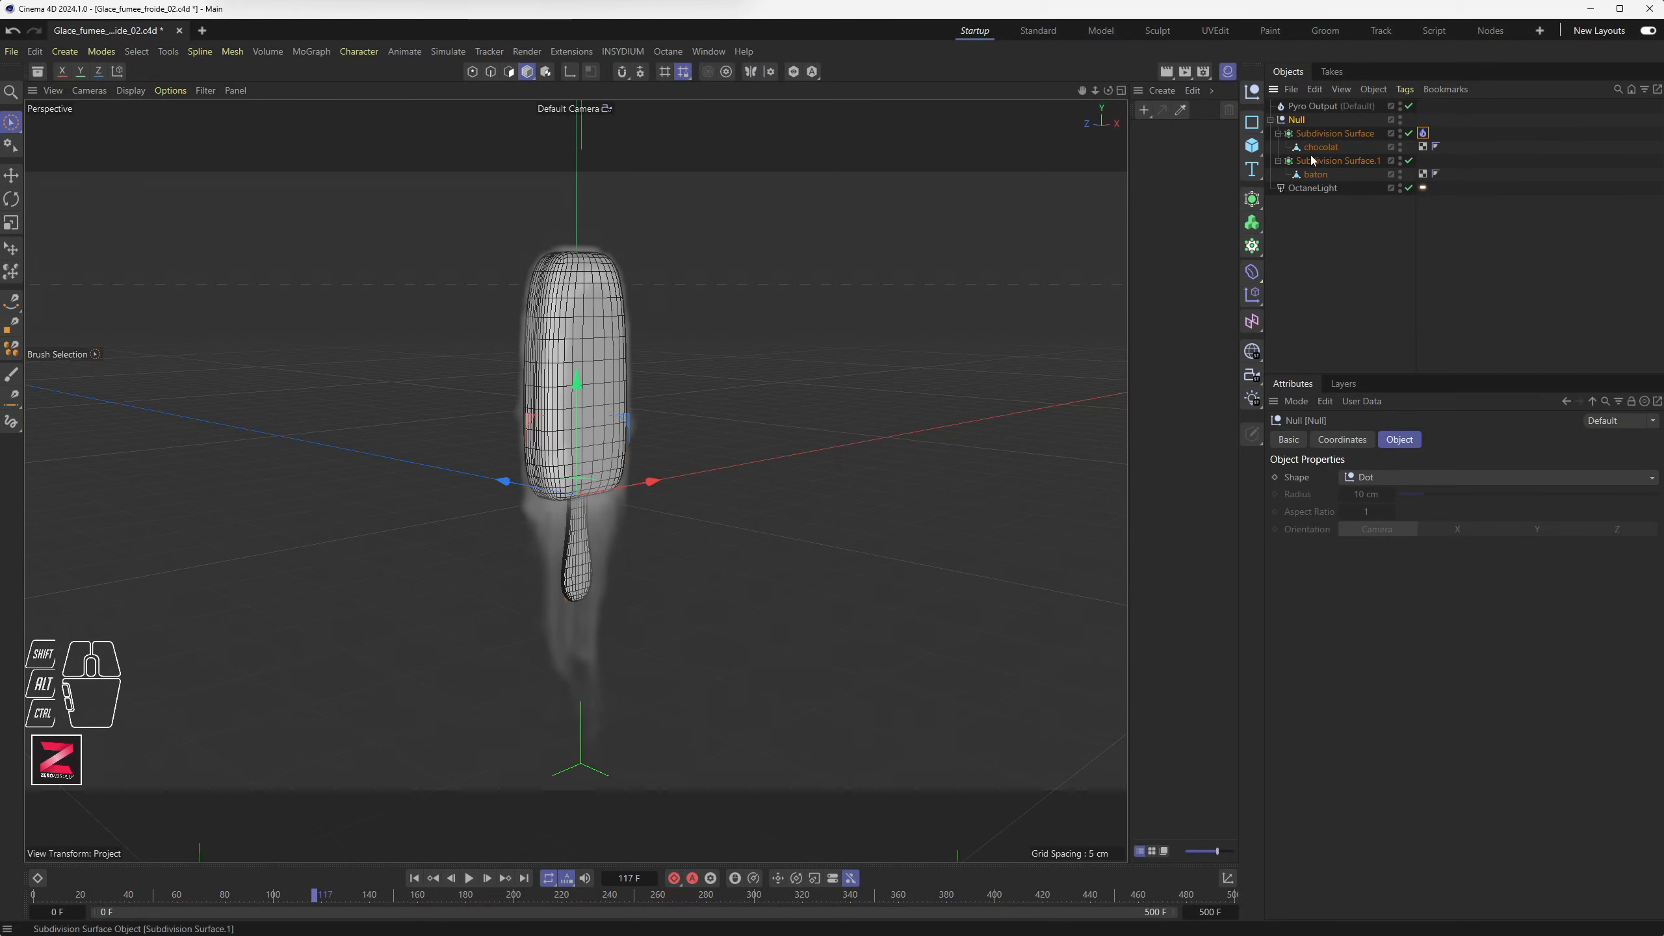
left_click(1343, 440)
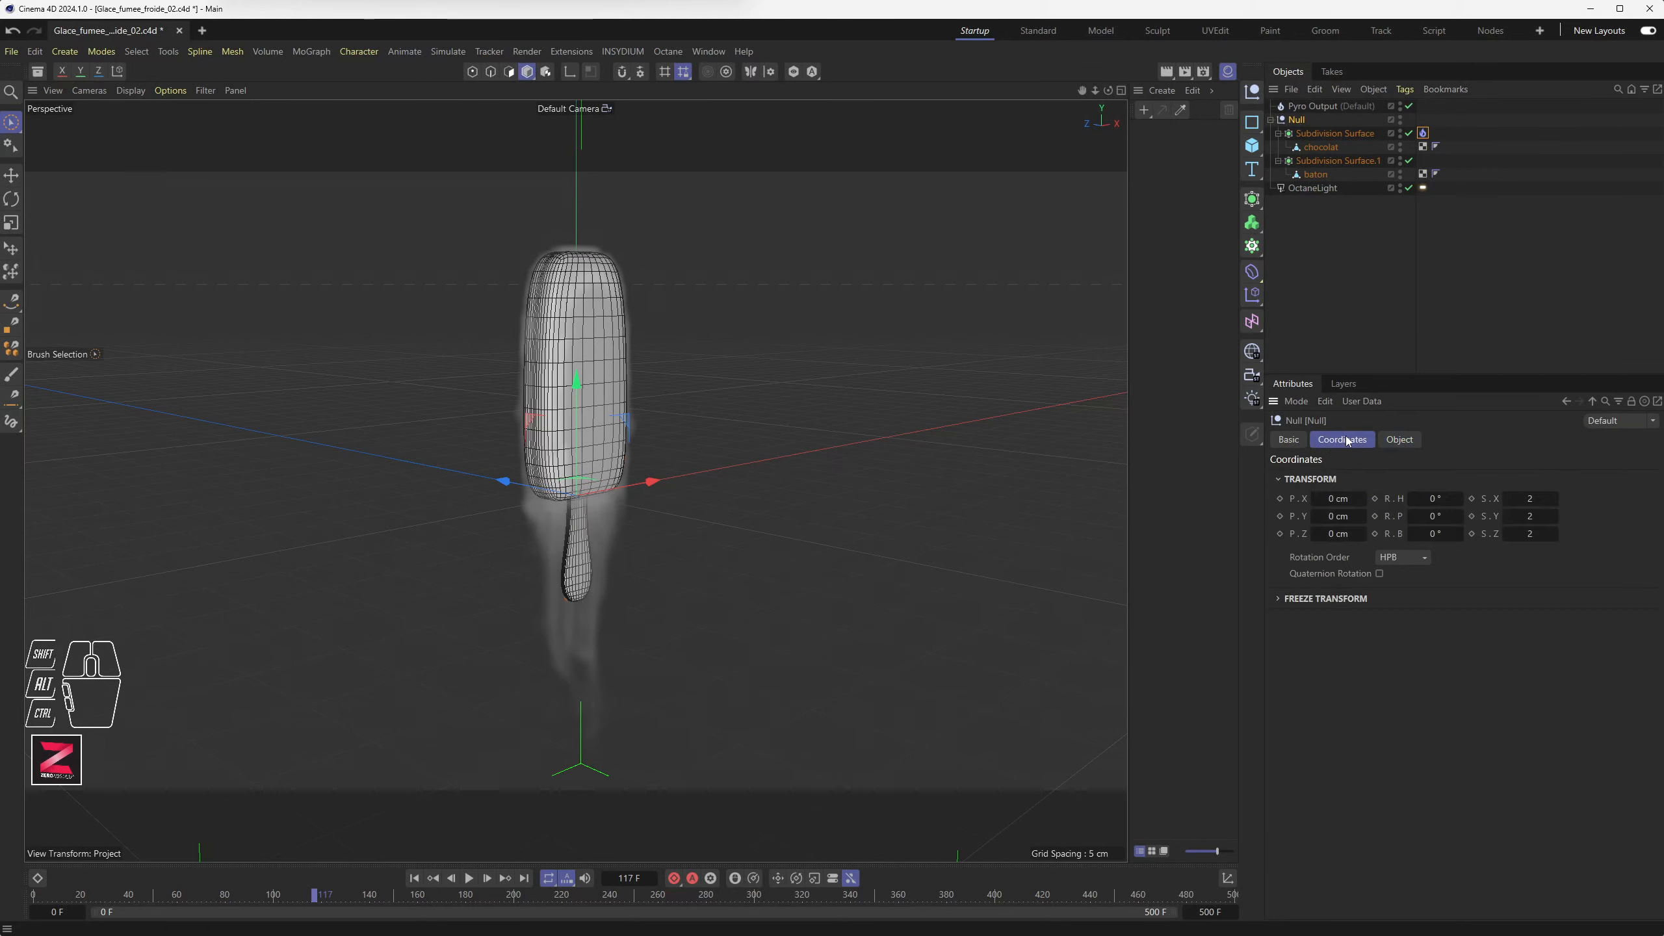
left_click_drag(1438, 499, 1441, 535)
key("ctrl+z")
key("ctrl+z")
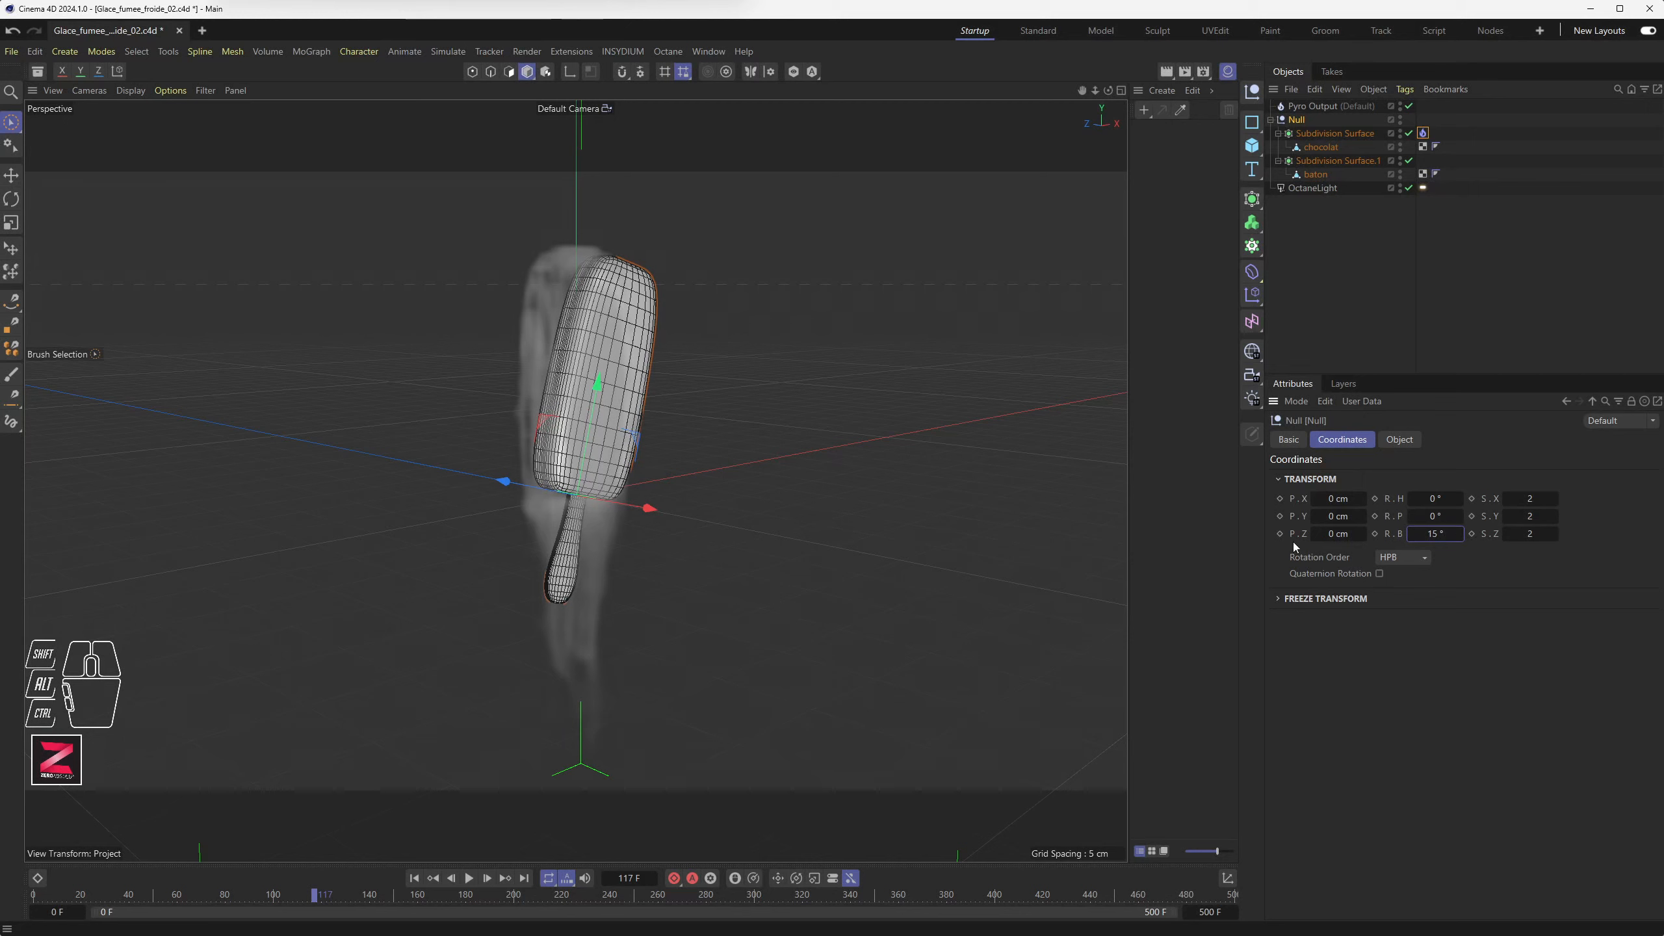
left_click(1437, 534)
type("20")
key("Return")
Replay the simulation with the tilted ice cream from the first frame, stopping at frame 219
left_click_drag(575, 480, 717, 550, "alt")
left_click(469, 878)
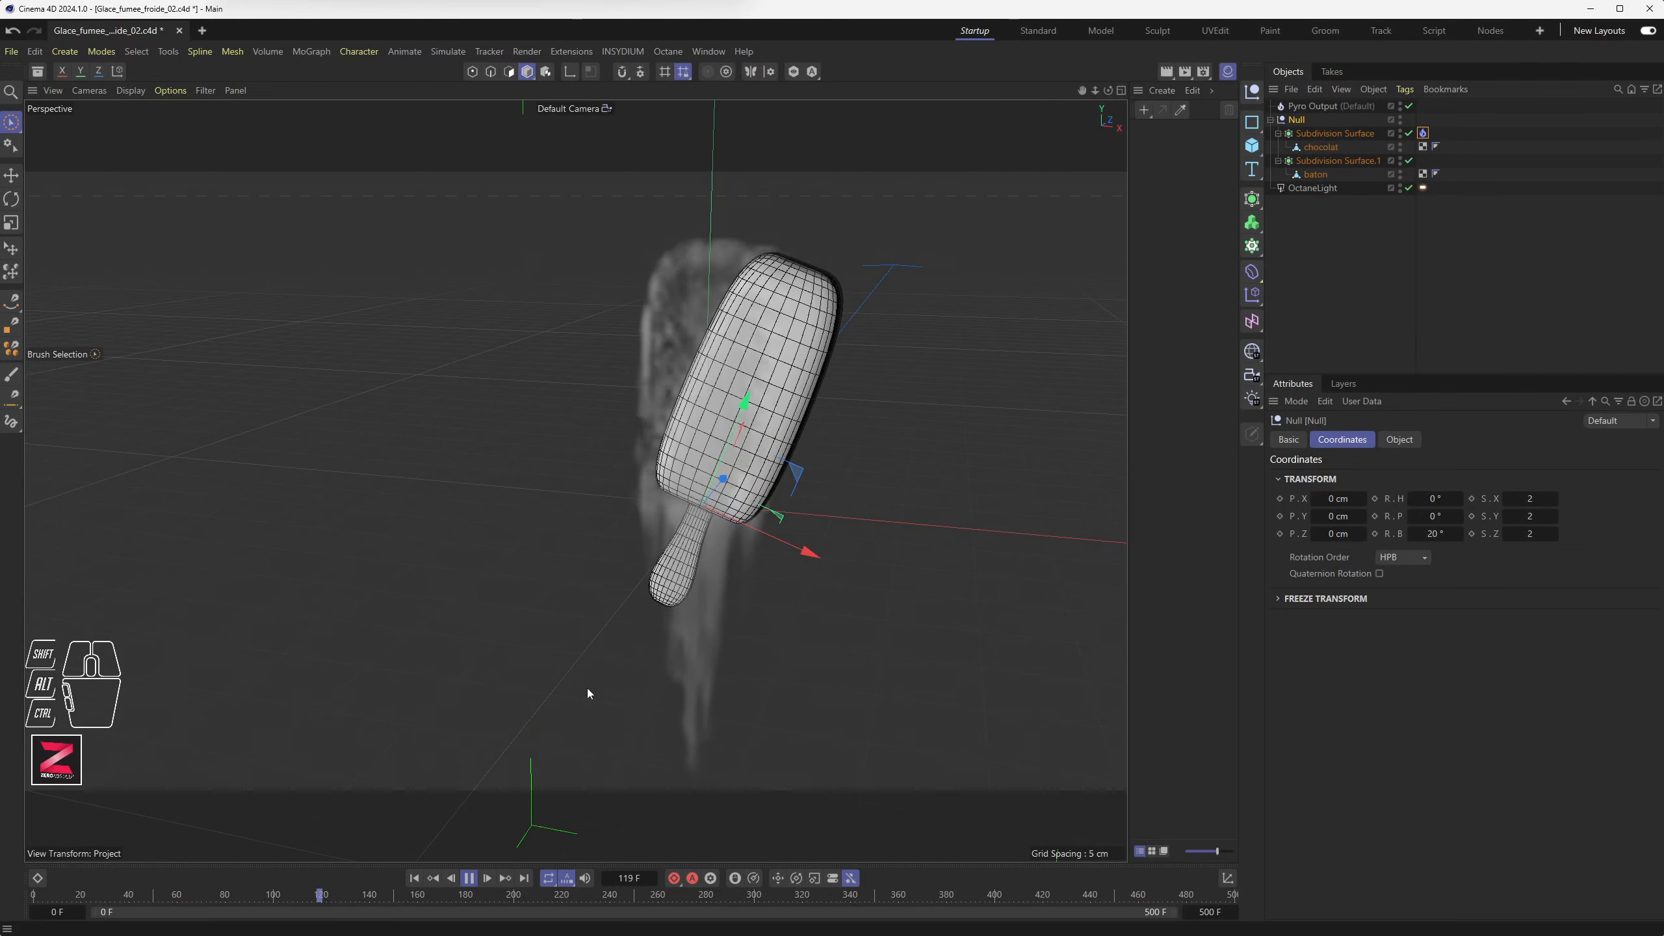
middle_click_drag(777, 527, 639, 527, "alt")
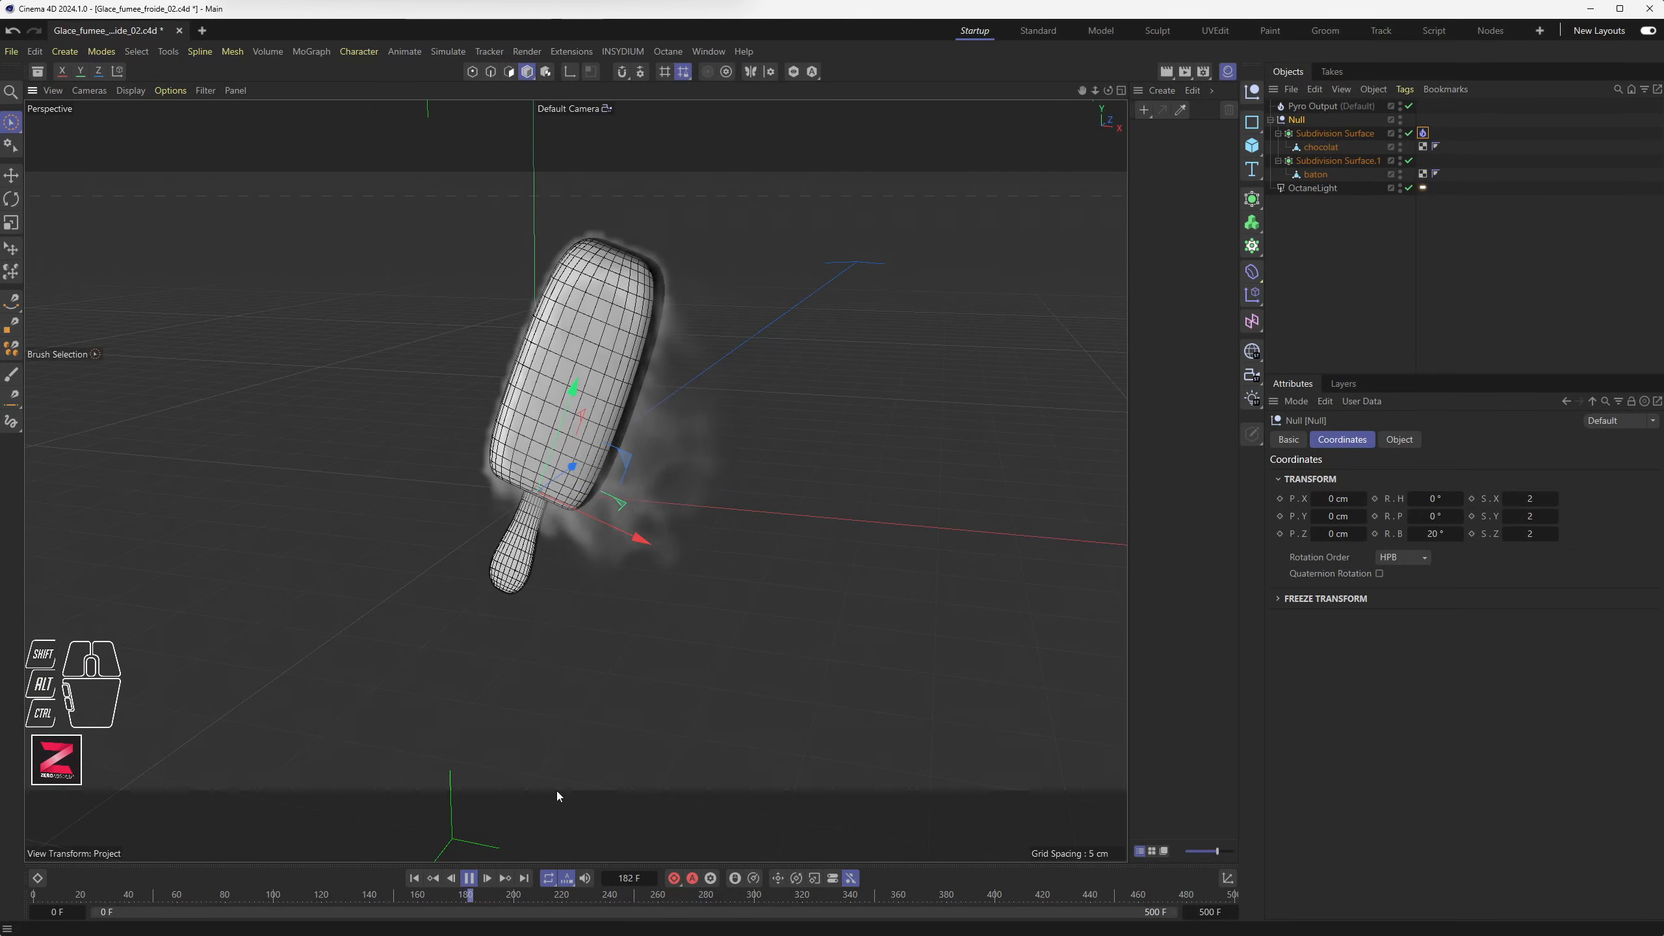
left_click(414, 881)
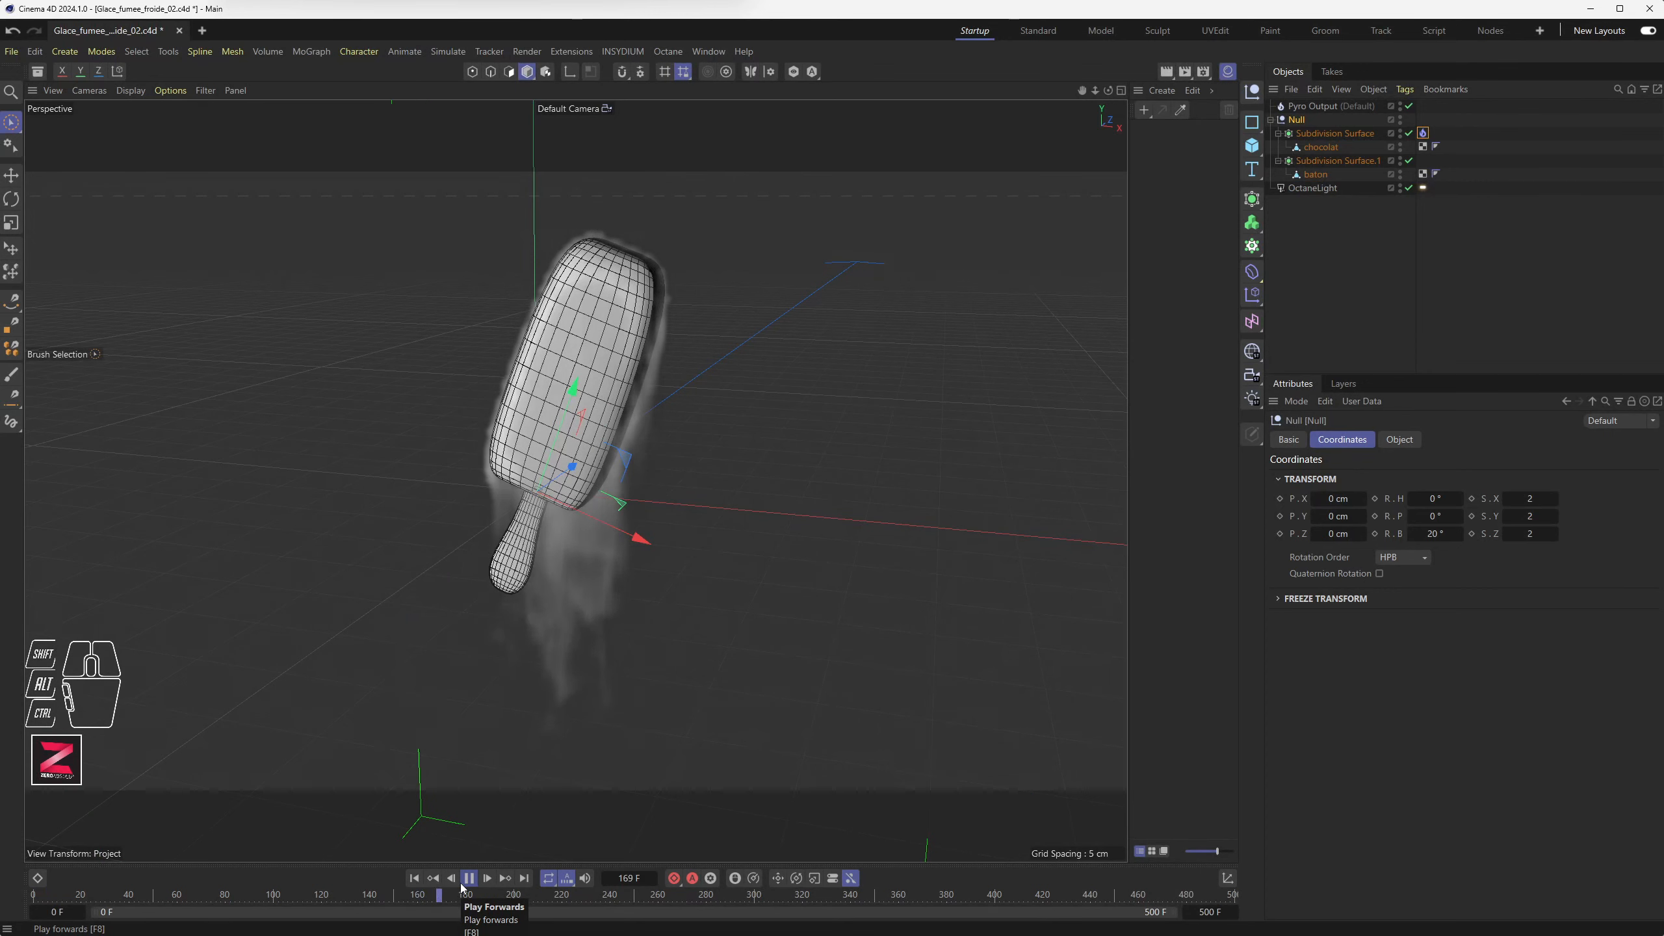
left_click(463, 884)
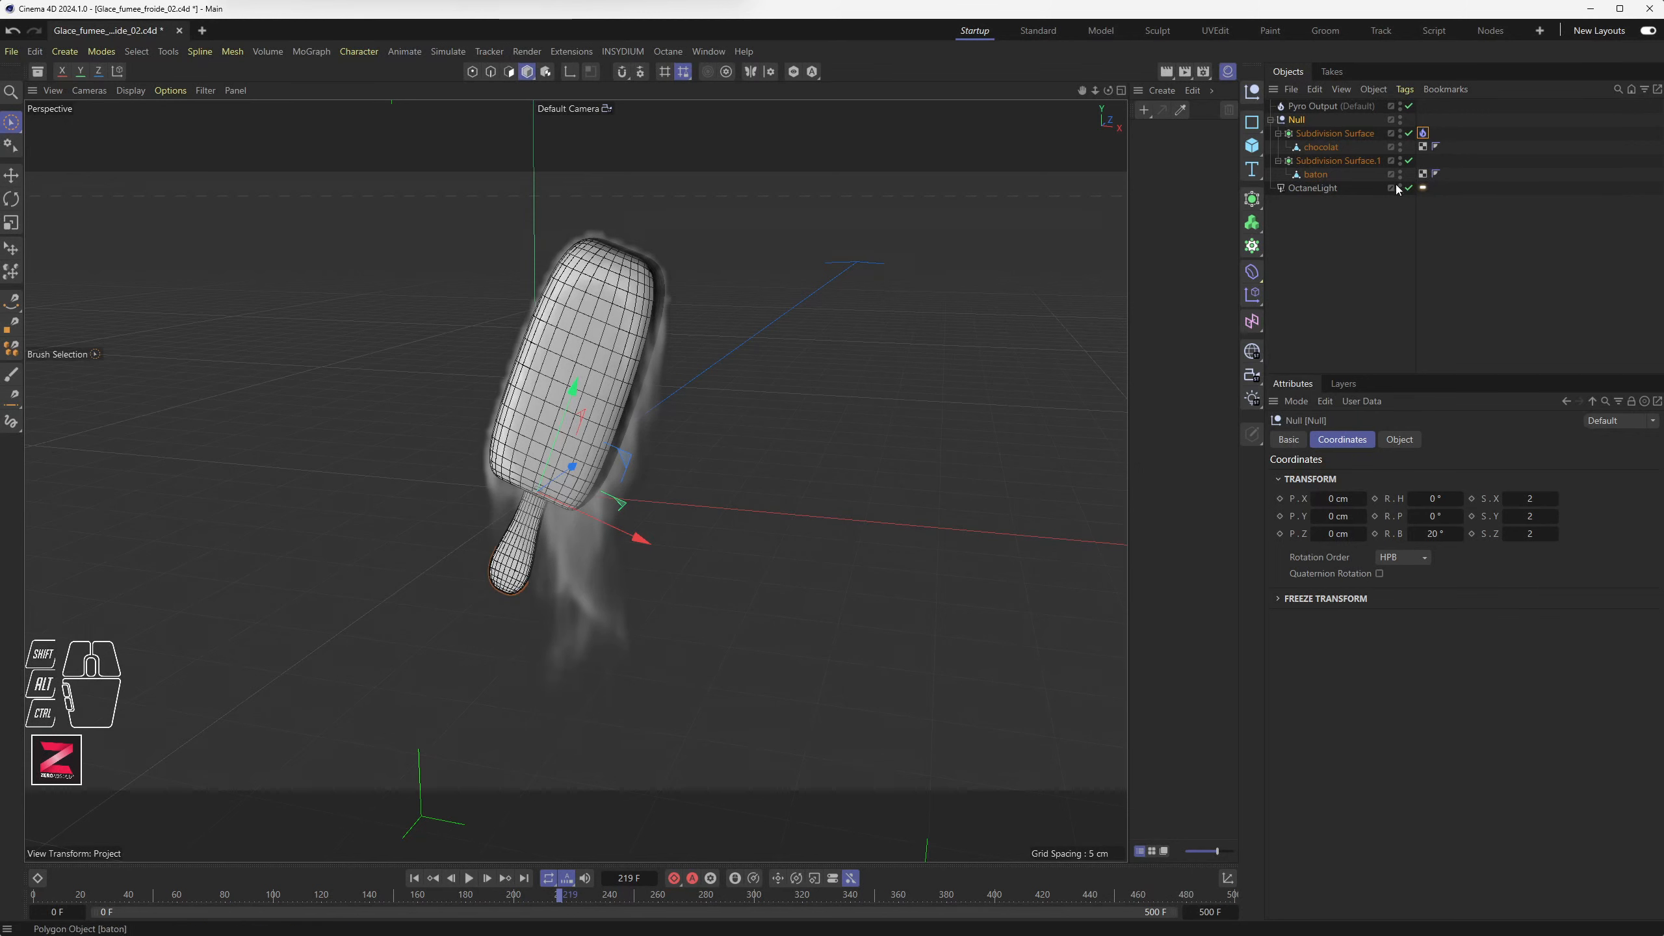
left_click(1423, 133)
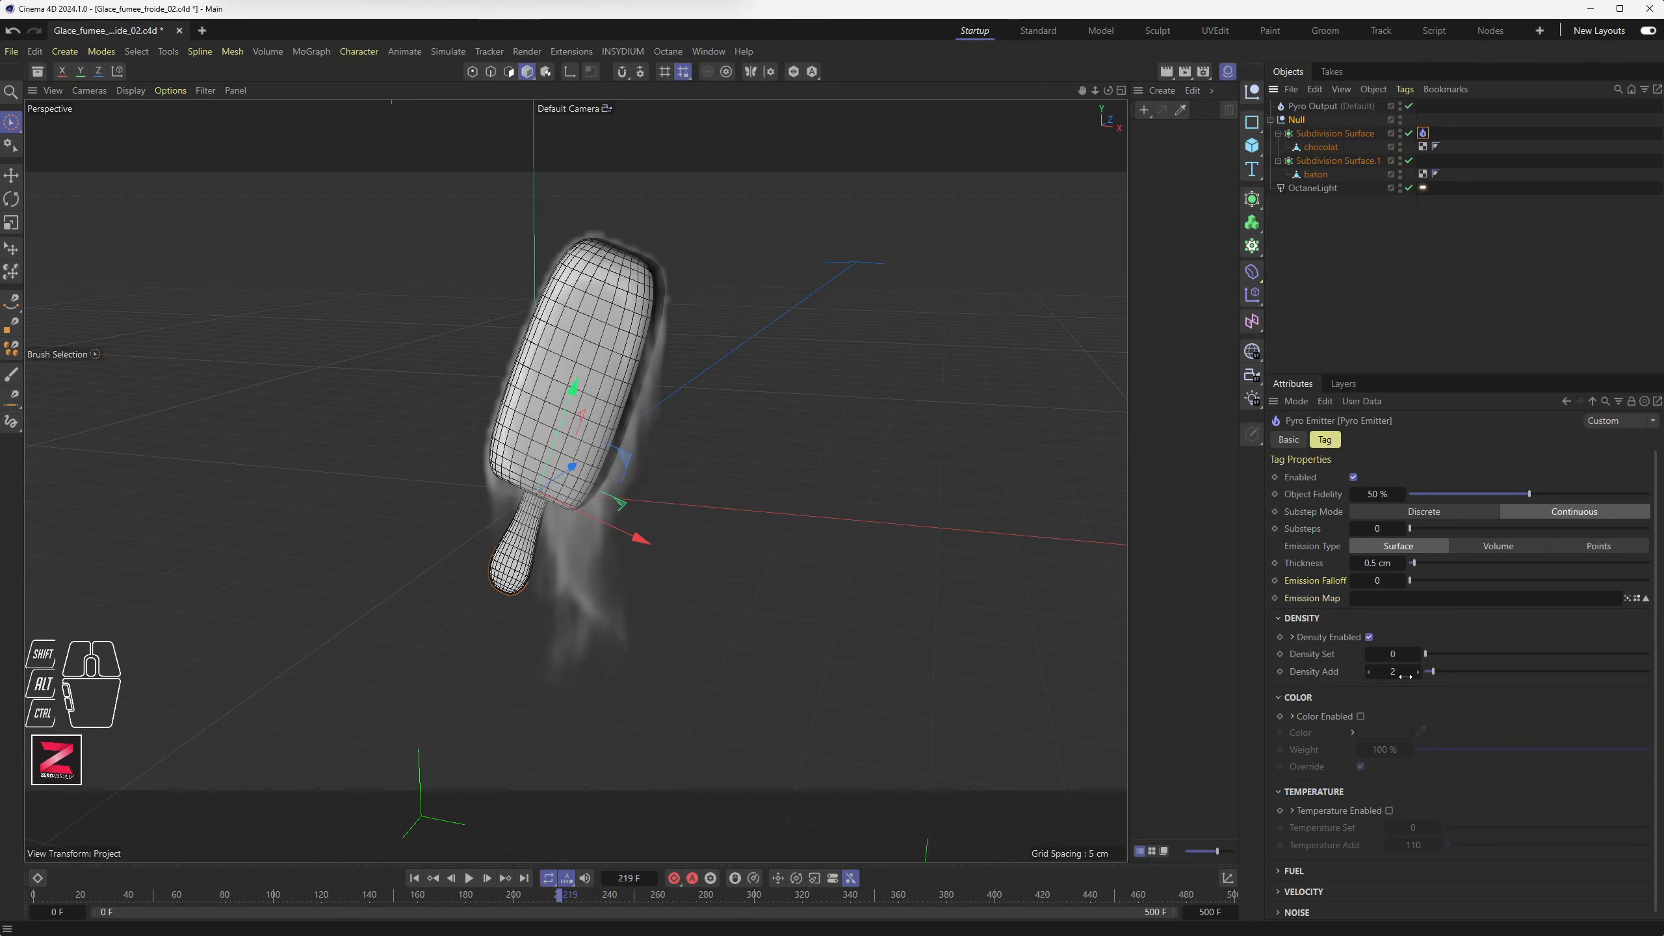
scroll(1344, 661, "down", 1)
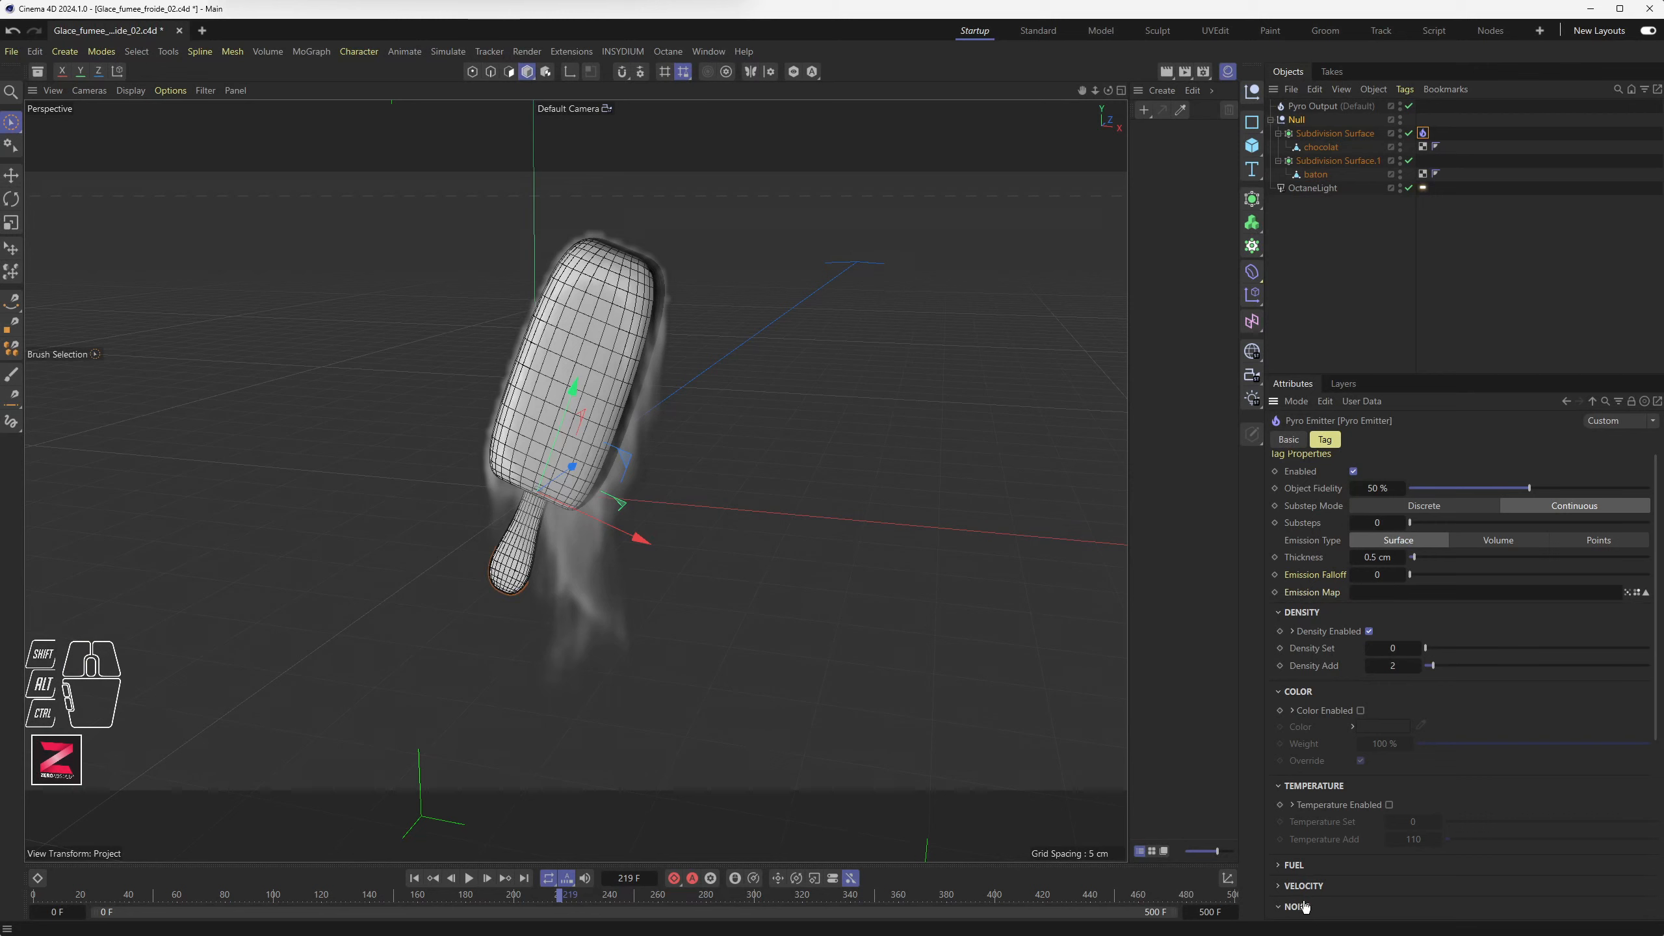
scroll(1348, 789, "up", 1)
scroll(1347, 788, "down", 10)
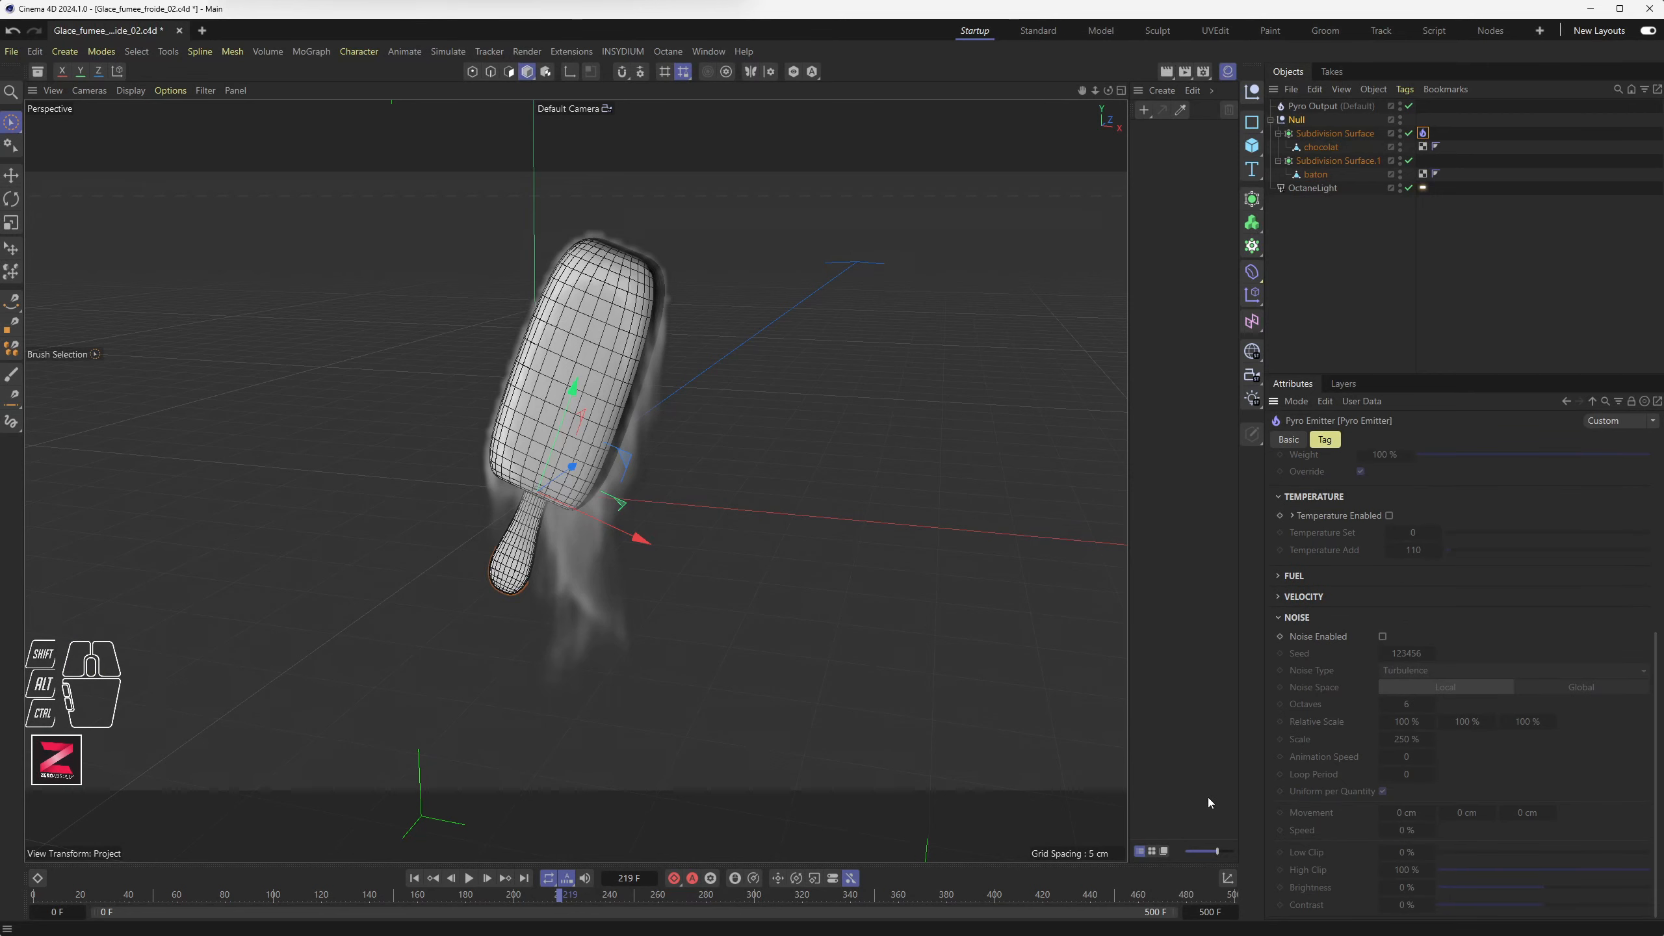
Set the Pyro turbulence's Initial Octave Scale to 50%, Incremental Octave Scale to 100% and Incremental Octave Strength to 0.5
key("ctrl+d")
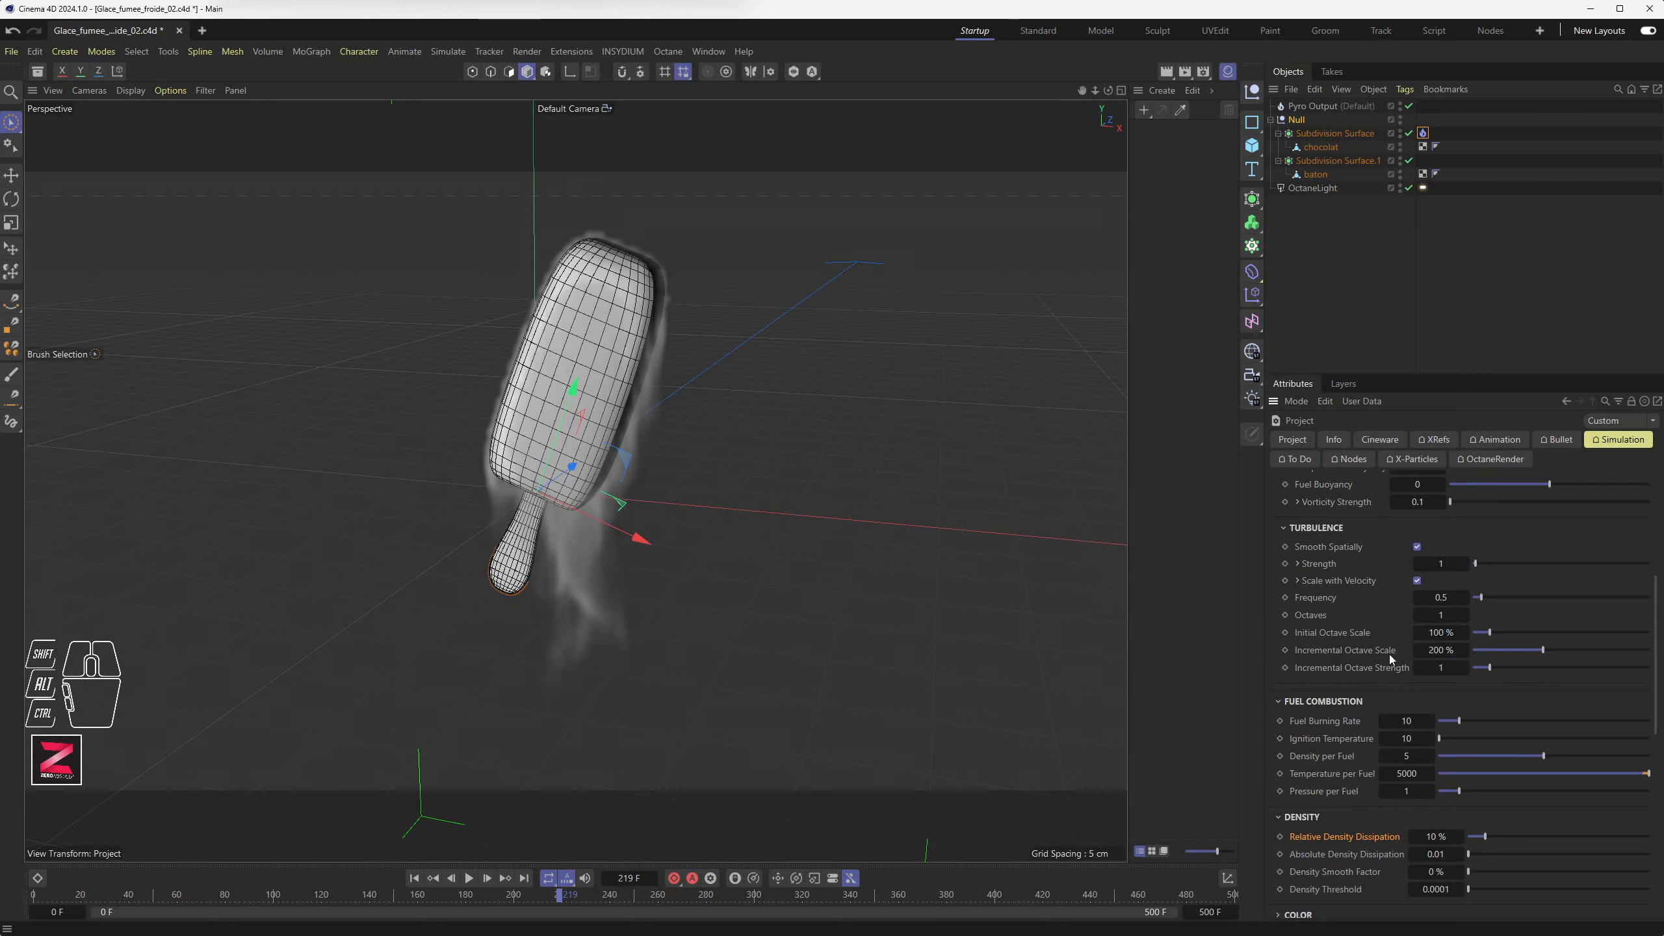
left_click(1433, 633)
type("50")
key("Tab")
type("100")
key("Tab")
left_click_drag(1482, 670, 1482, 668)
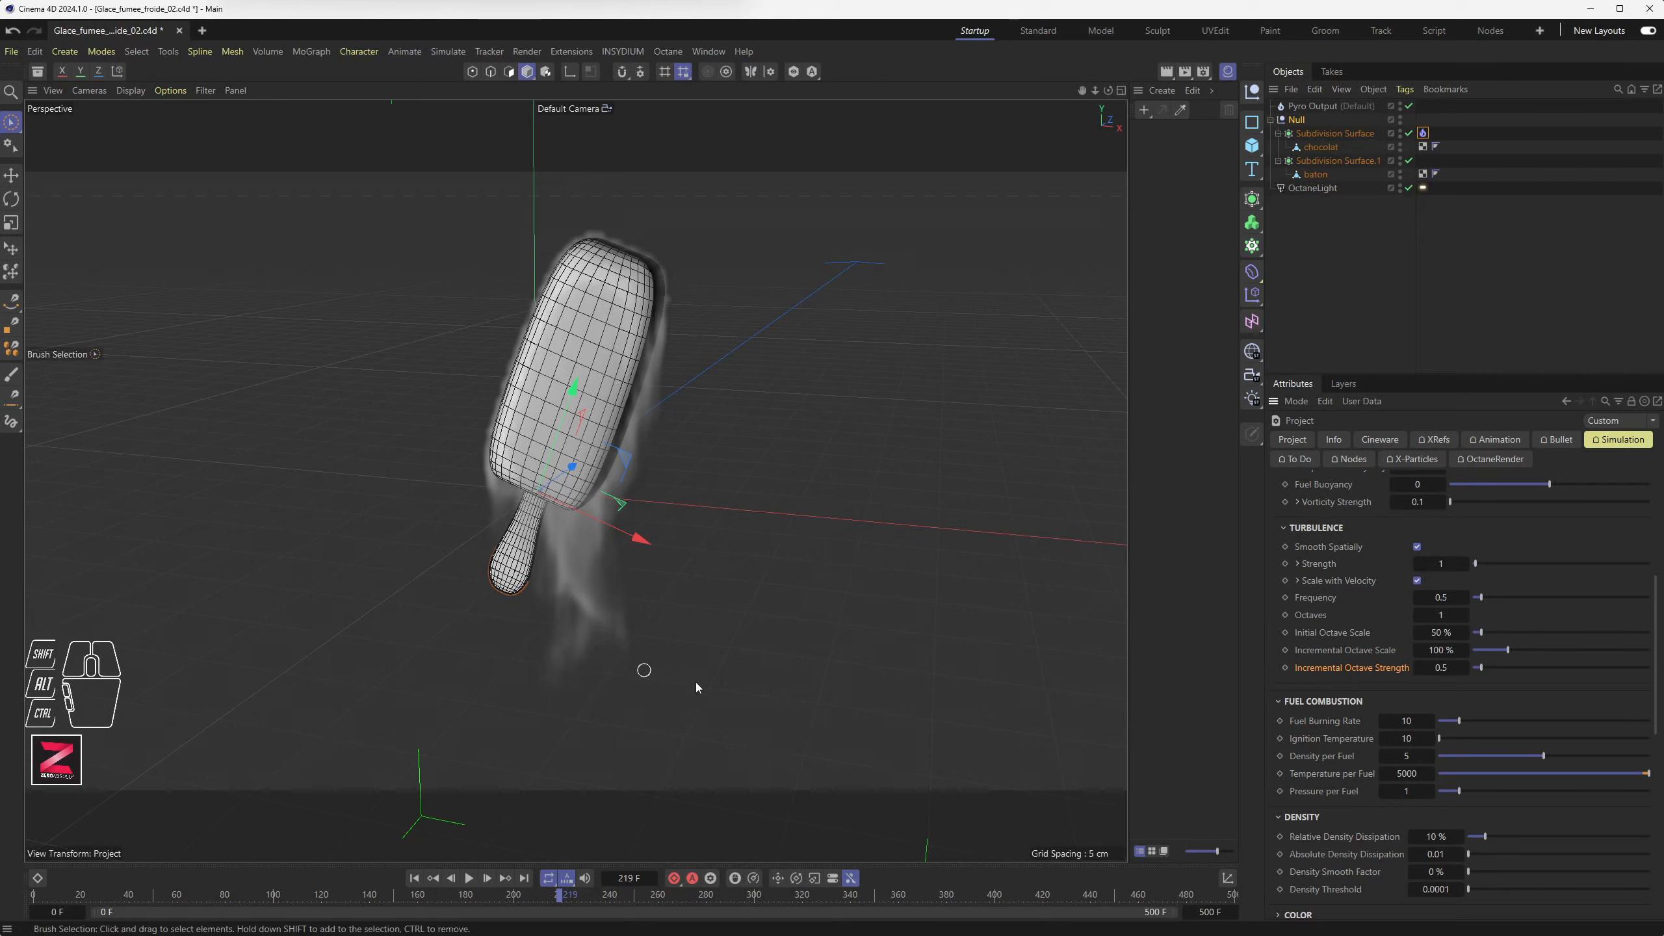
Replay the simulation with the reduced octave settings from the first frame, stopping at frame 224
left_click(415, 879)
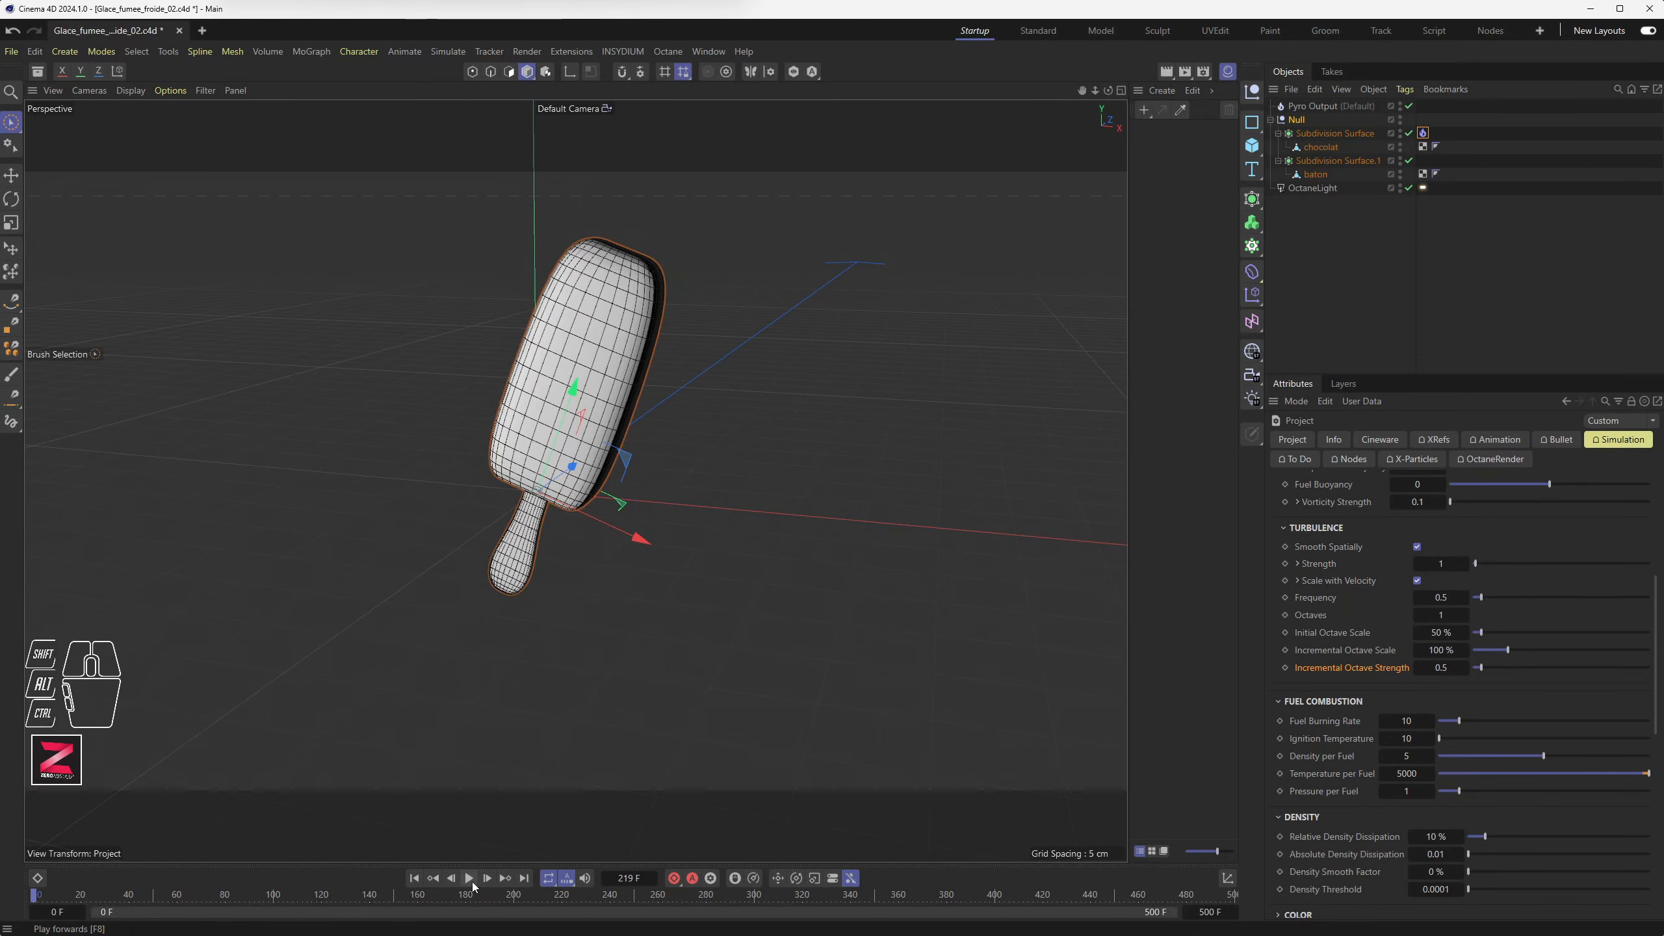
left_click(470, 878)
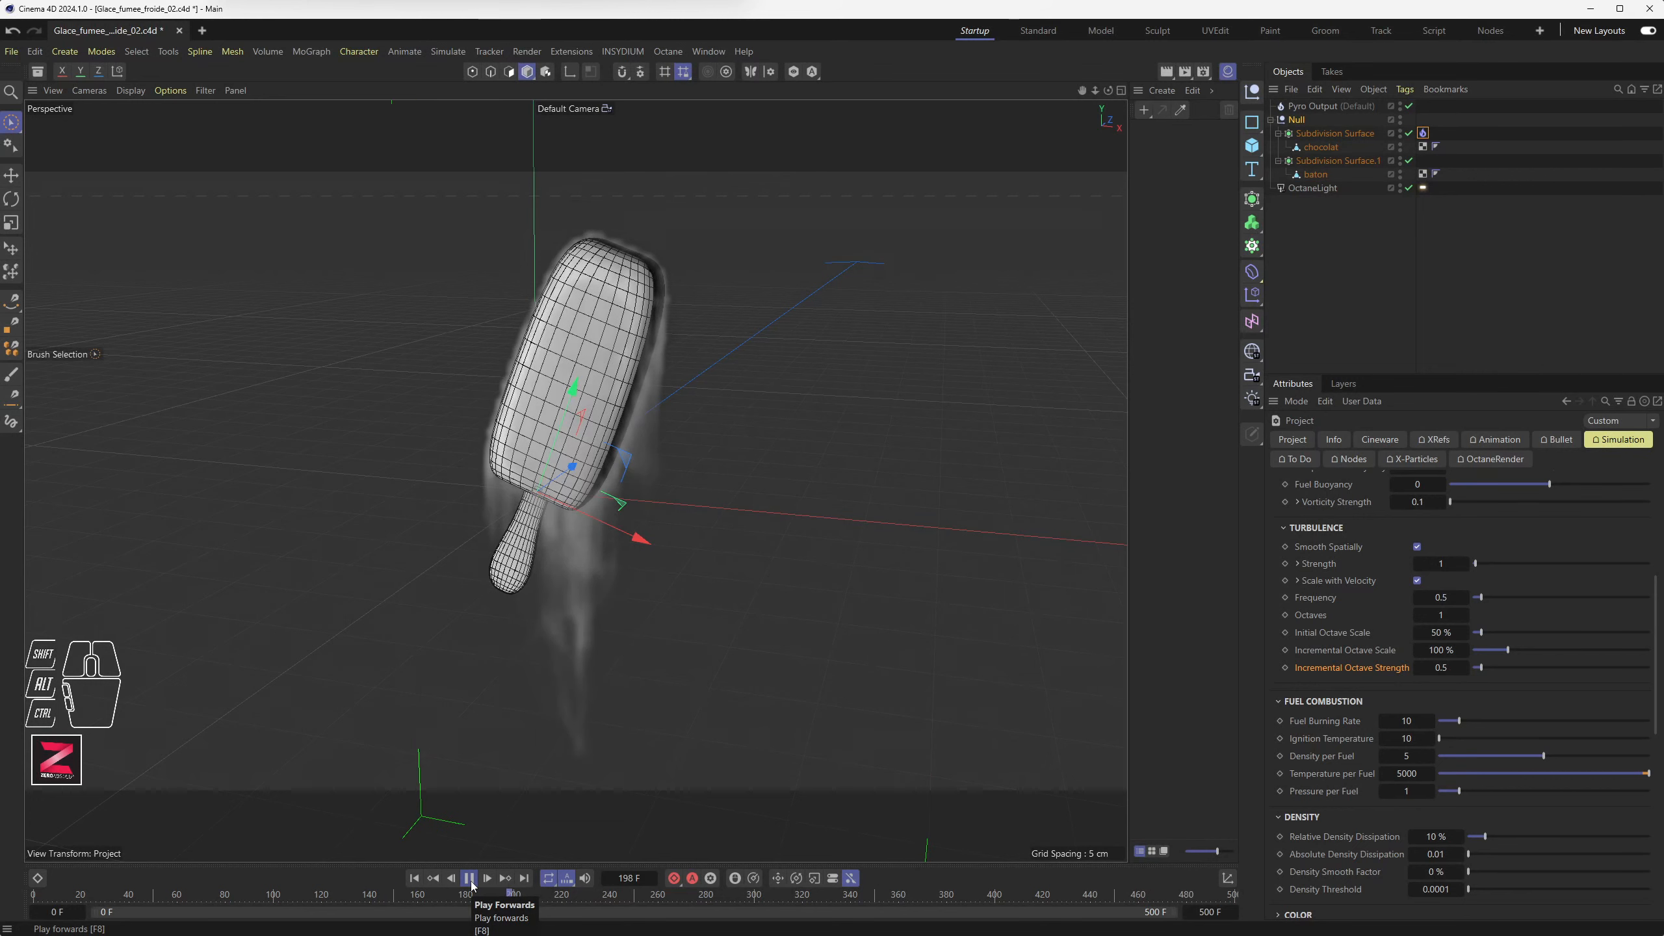
left_click(472, 884)
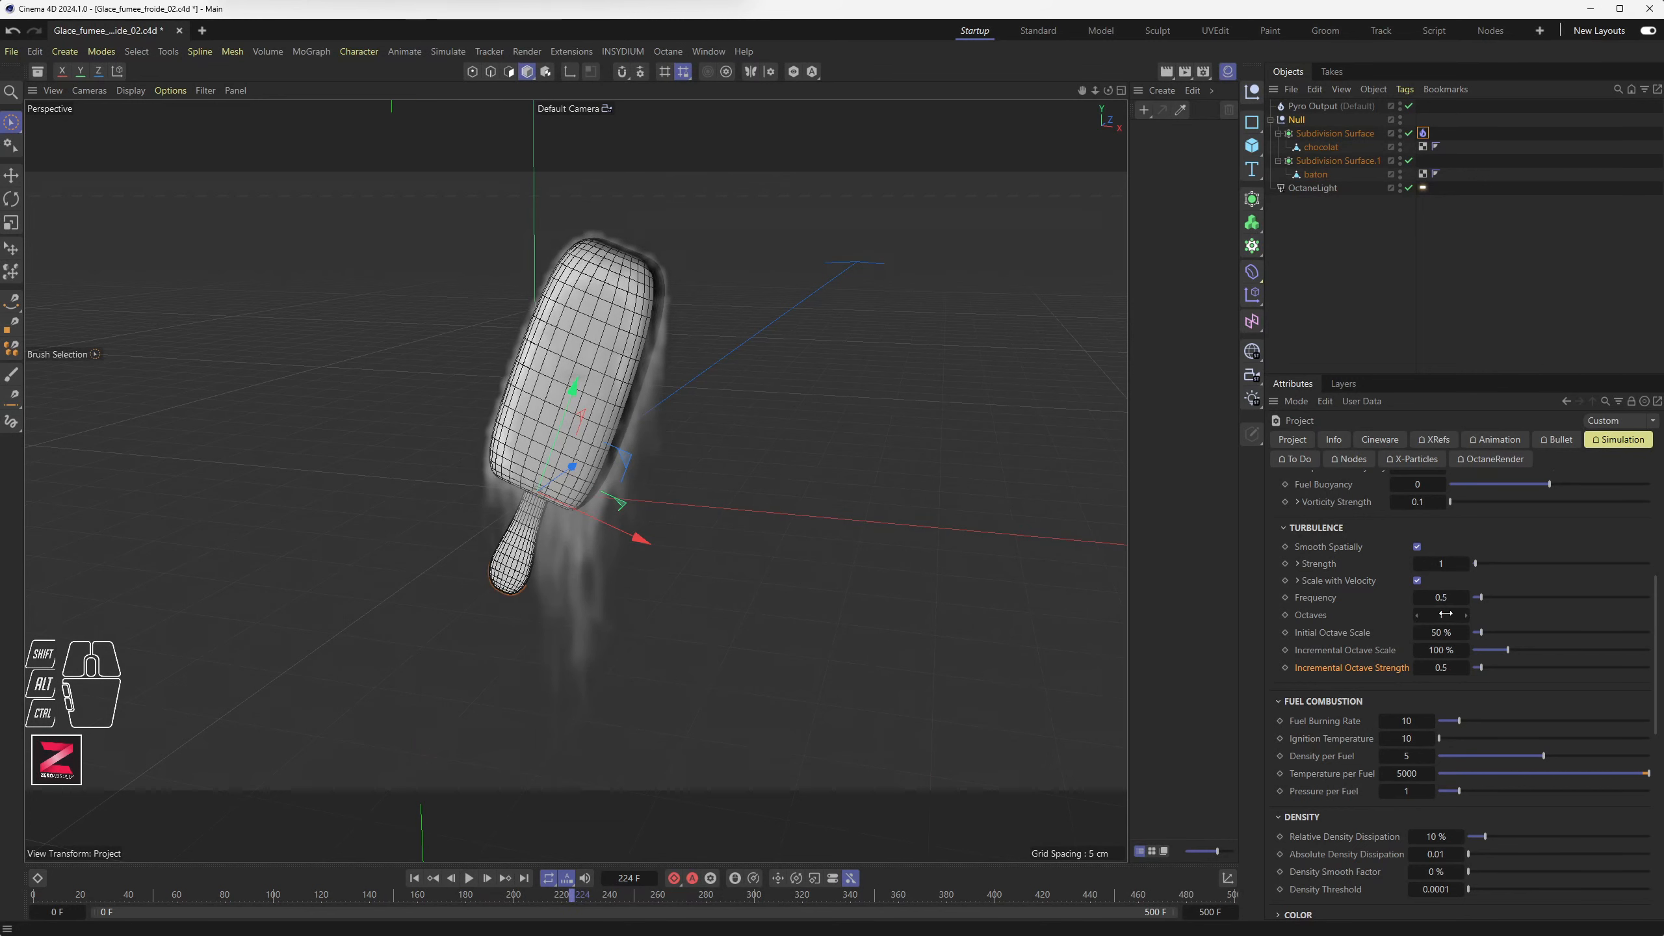
Lower the Pyro Turbulence Strength to 0.6 and replay the simulation from the first frame, stopping at frame 220
left_click(1442, 563)
type(".6")
key("Return")
left_click(415, 878)
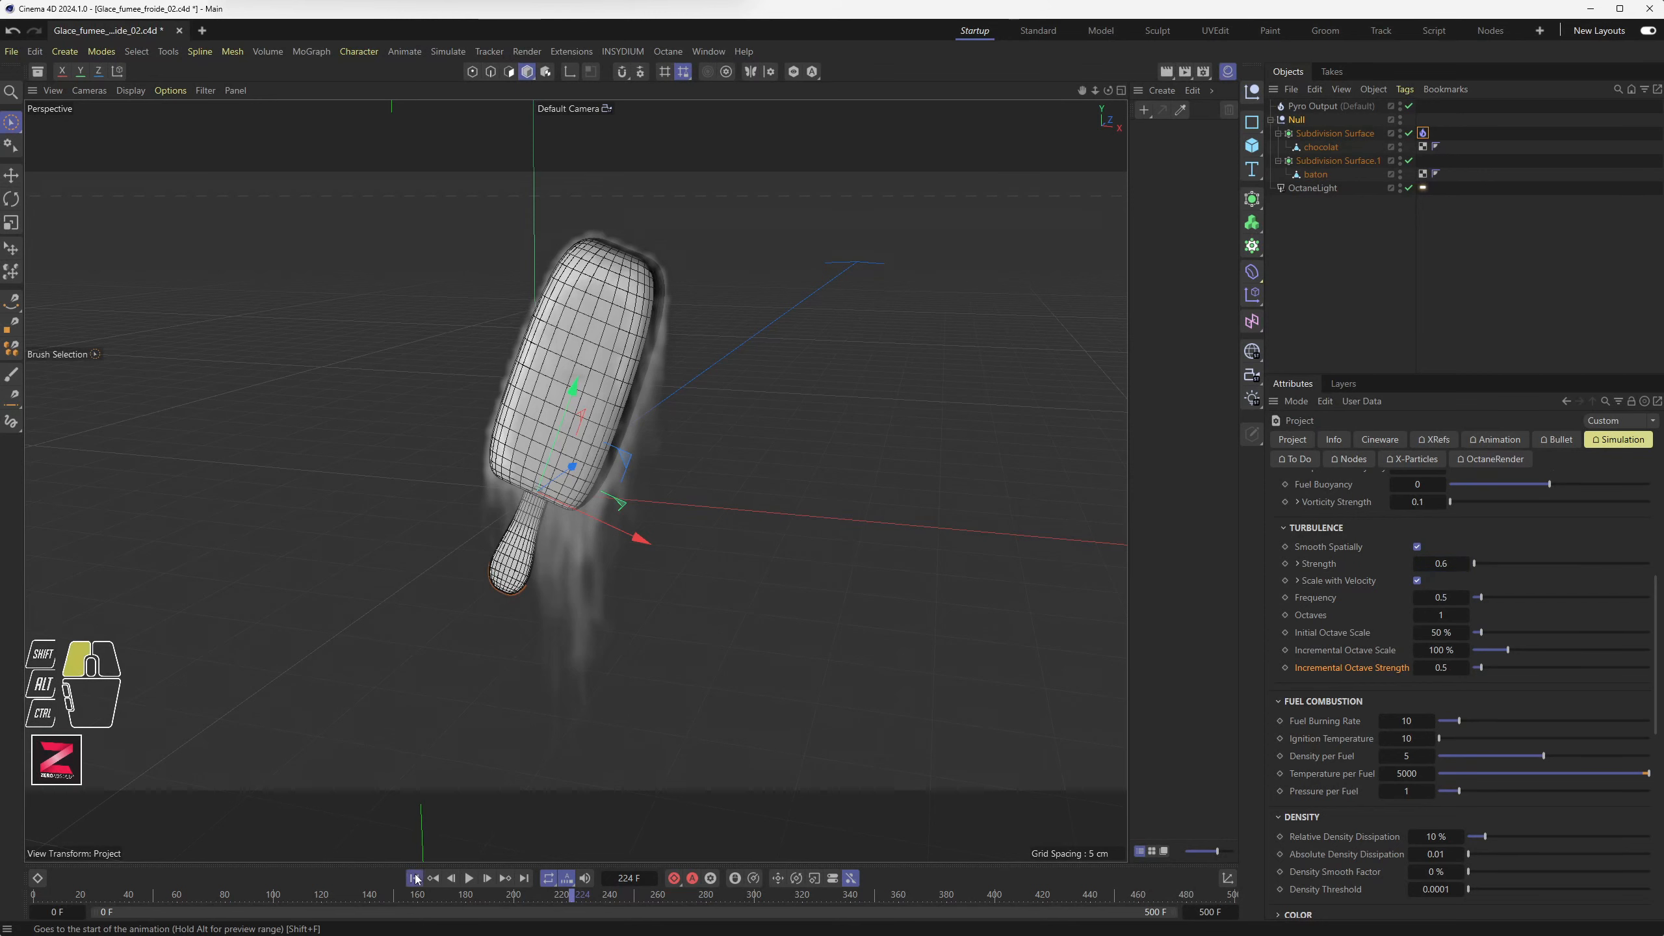
left_click(470, 878)
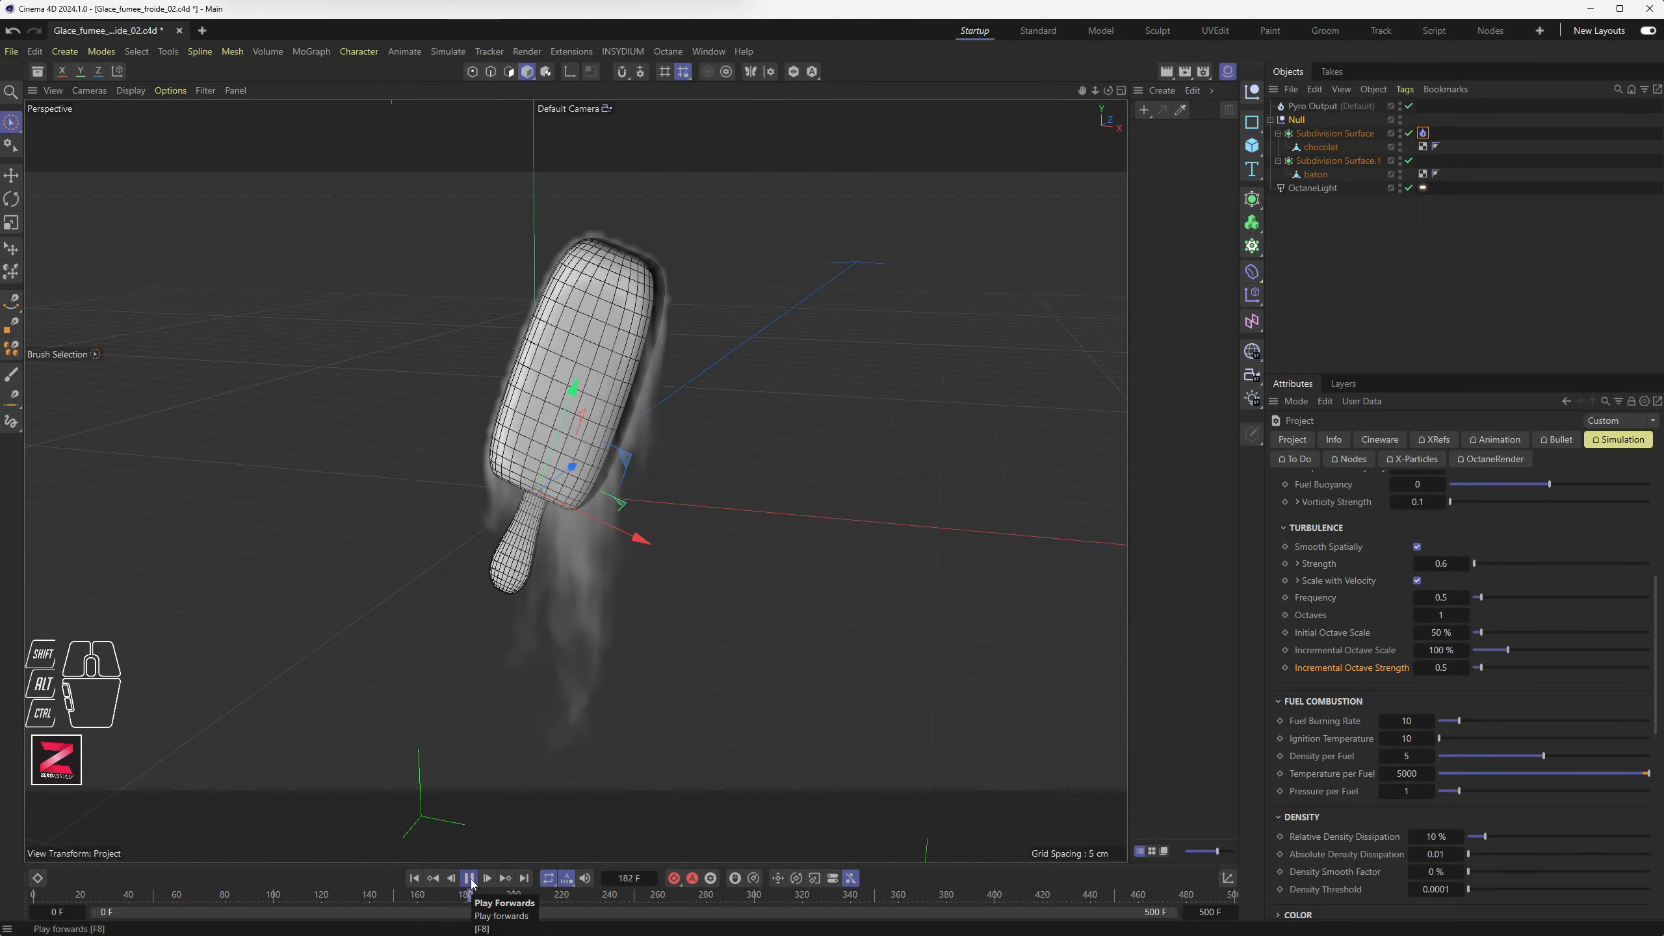
left_click(470, 878)
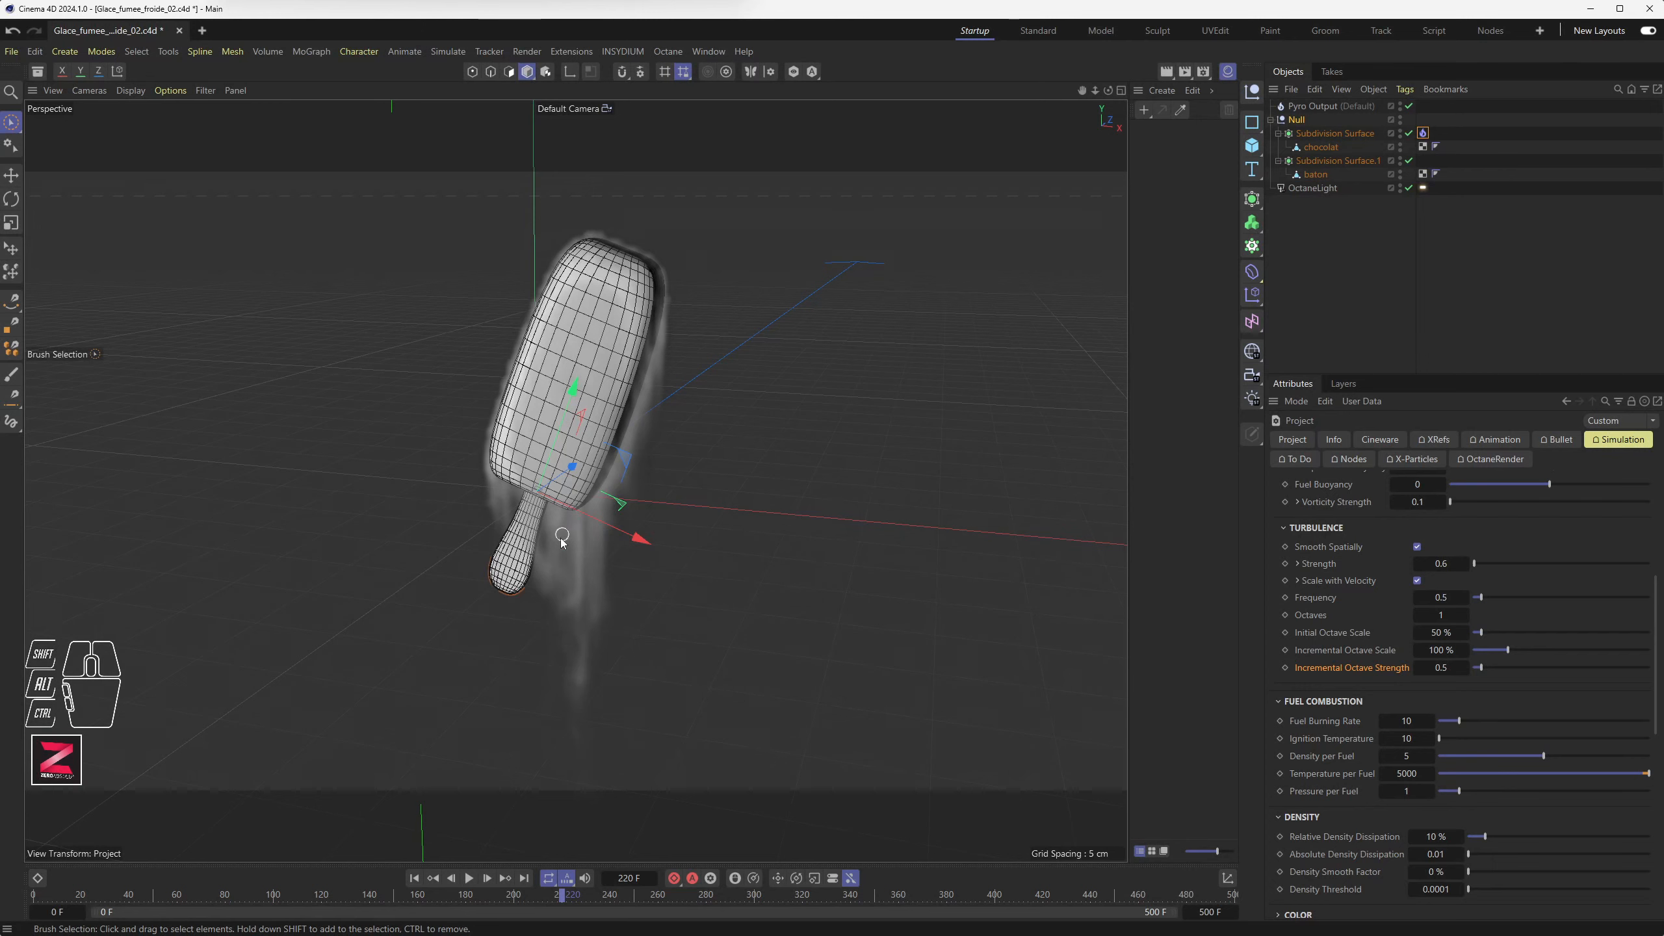
Examine the smoke from a lower viewing angle while continuing the simulation playback up to frame 396
mouse_move(561, 503)
left_mouse_down("alt")
mouse_move(574, 543)
mouse_move(597, 524)
mouse_move(580, 519)
left_mouse_up("alt")
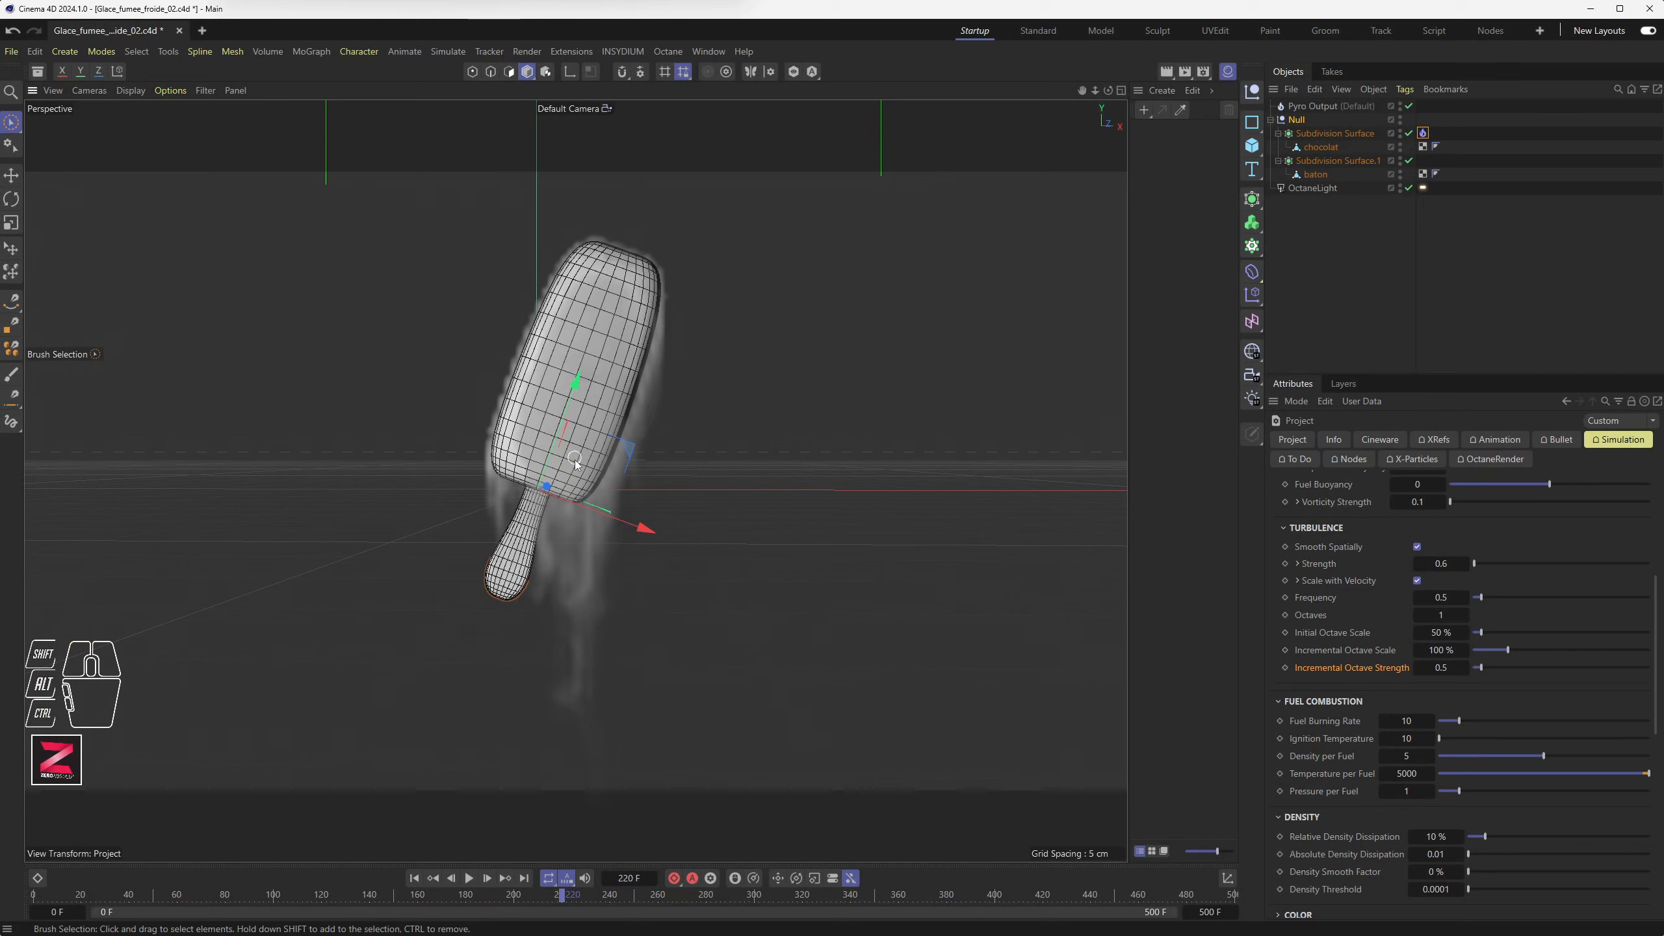
left_click(469, 878)
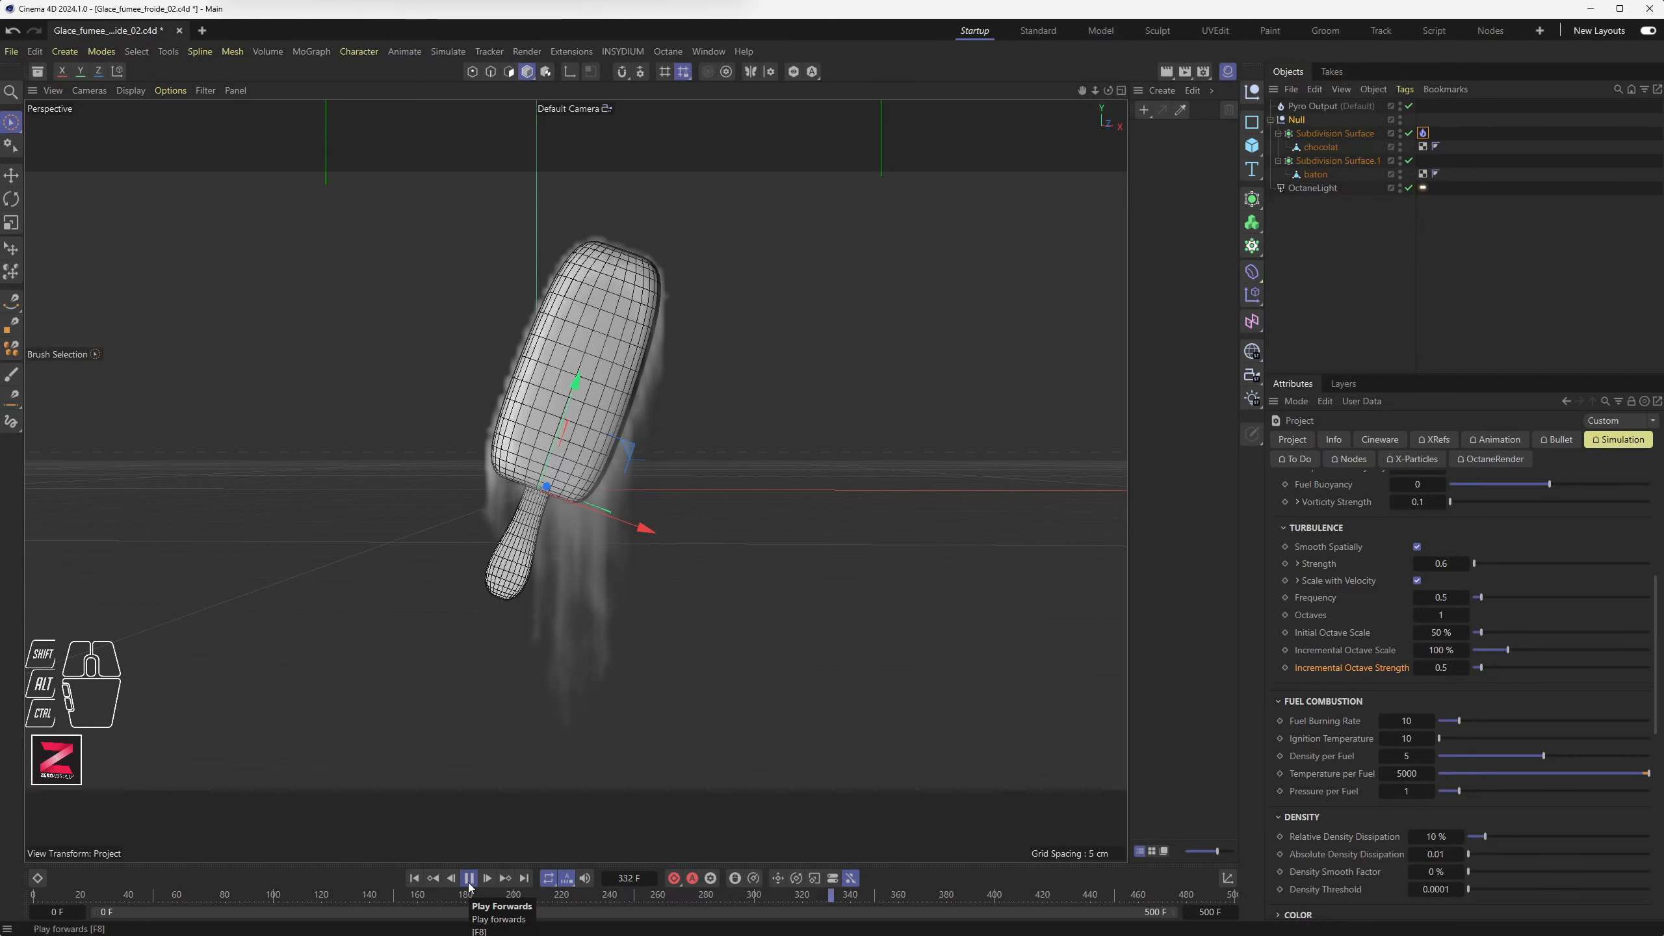
left_click(469, 879)
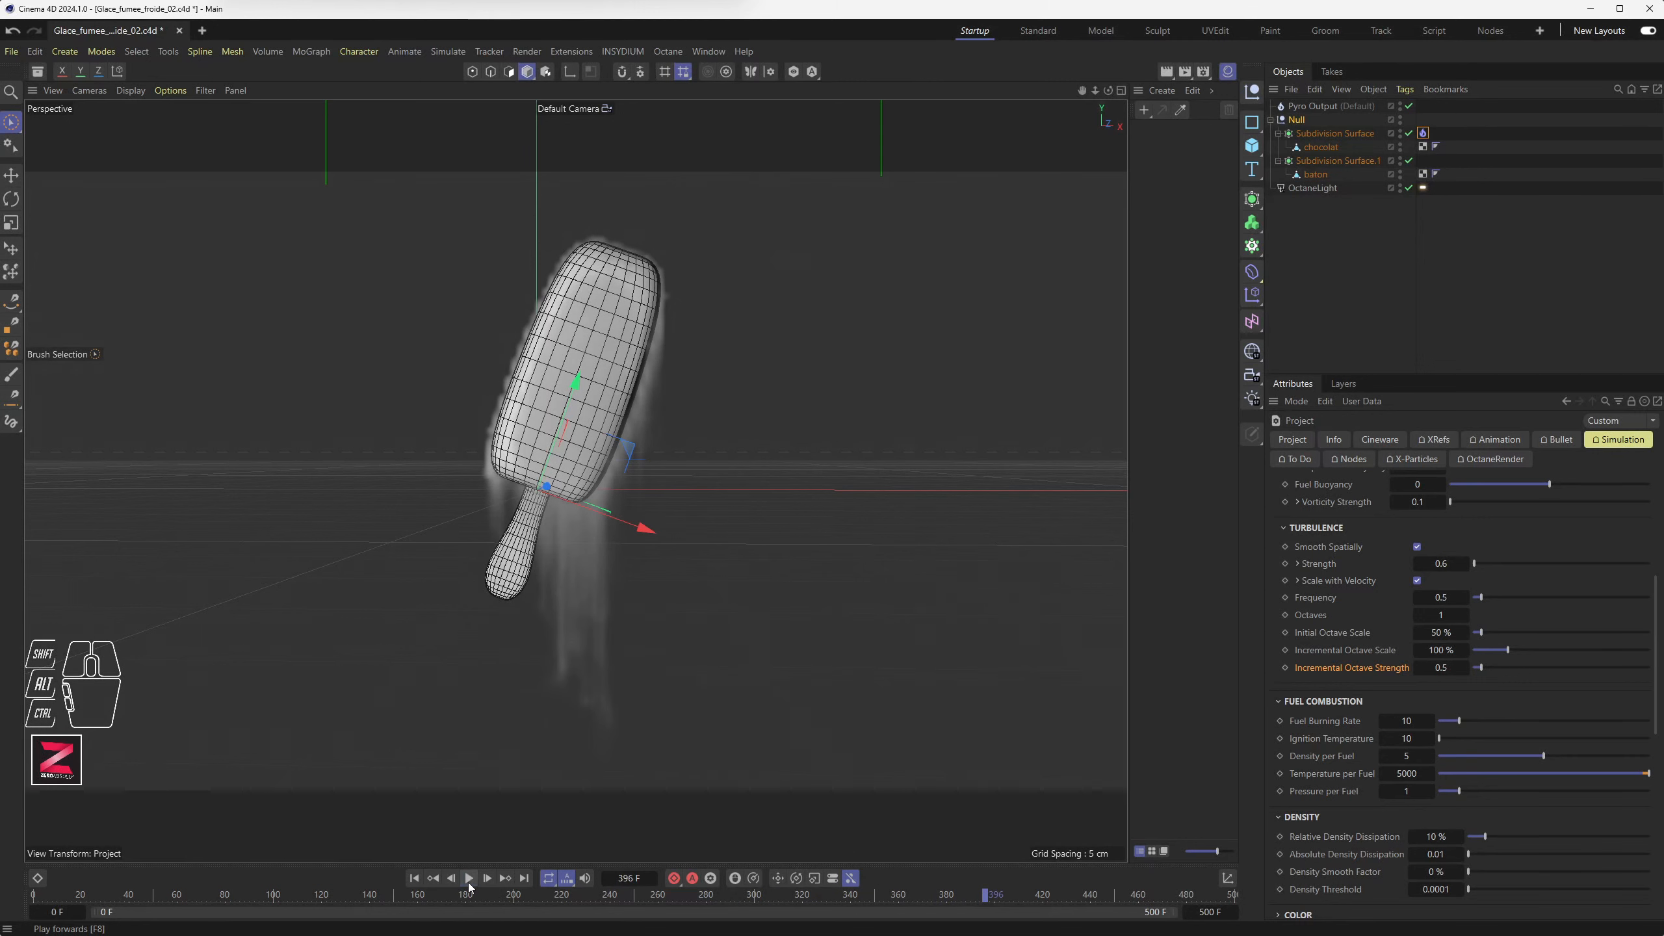
Try a Pyro Velocity Damping of 10% and replay the simulation from the first frame, stopping at frame 160
scroll(1325, 712, "down", 4)
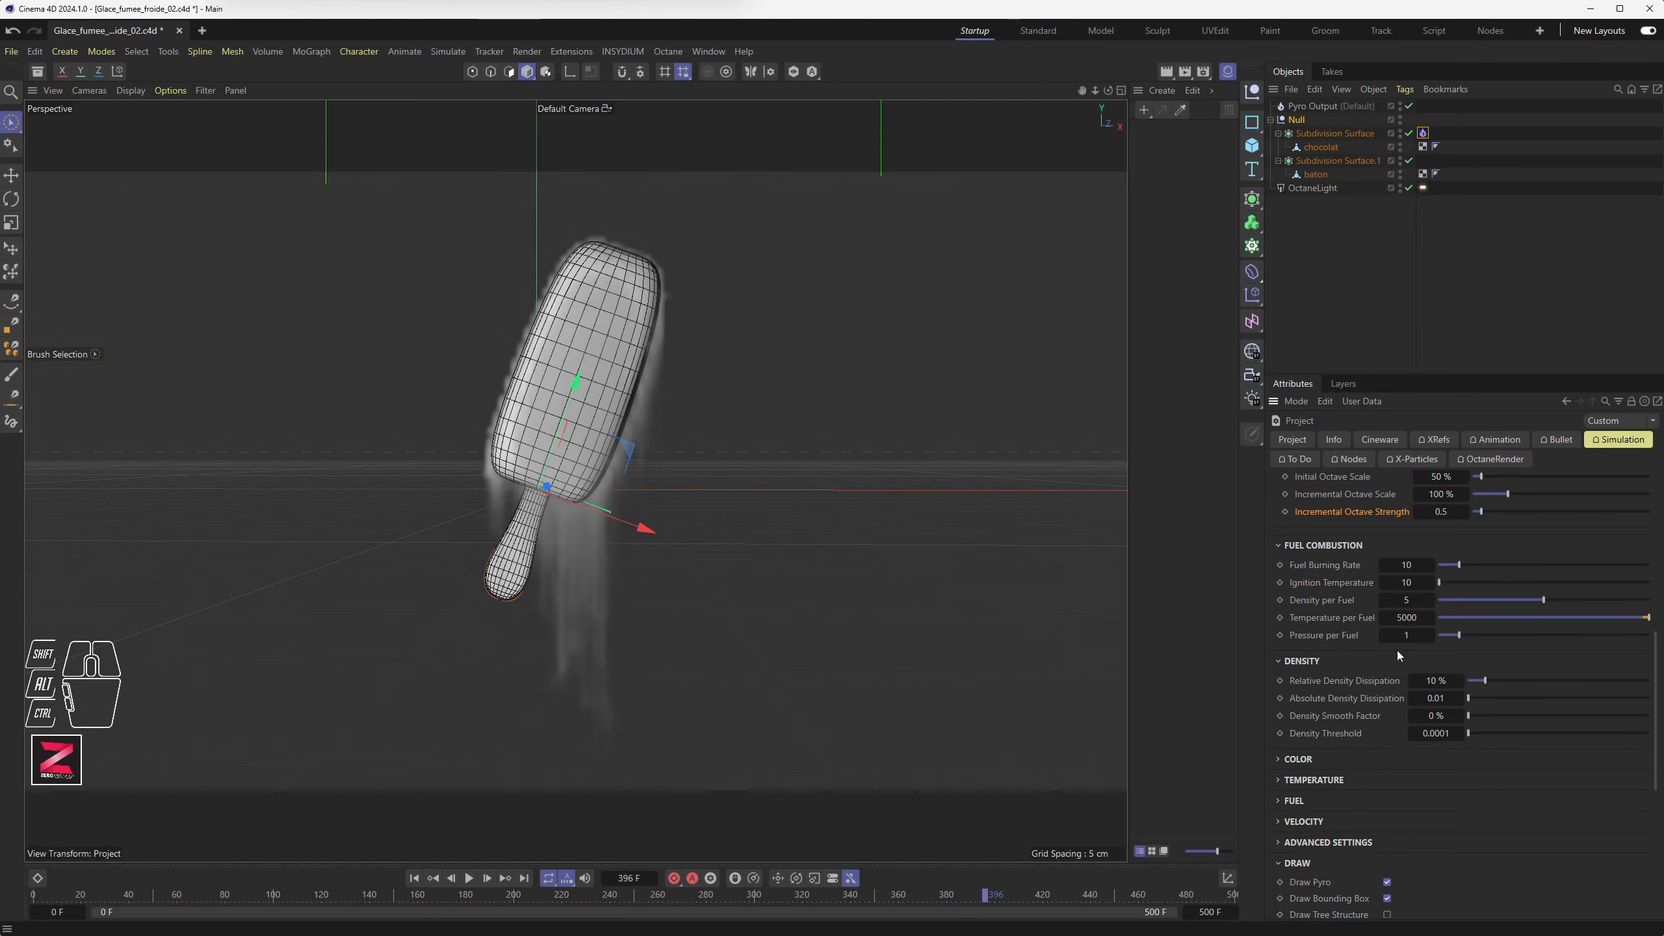
scroll(1347, 715, "down", 2)
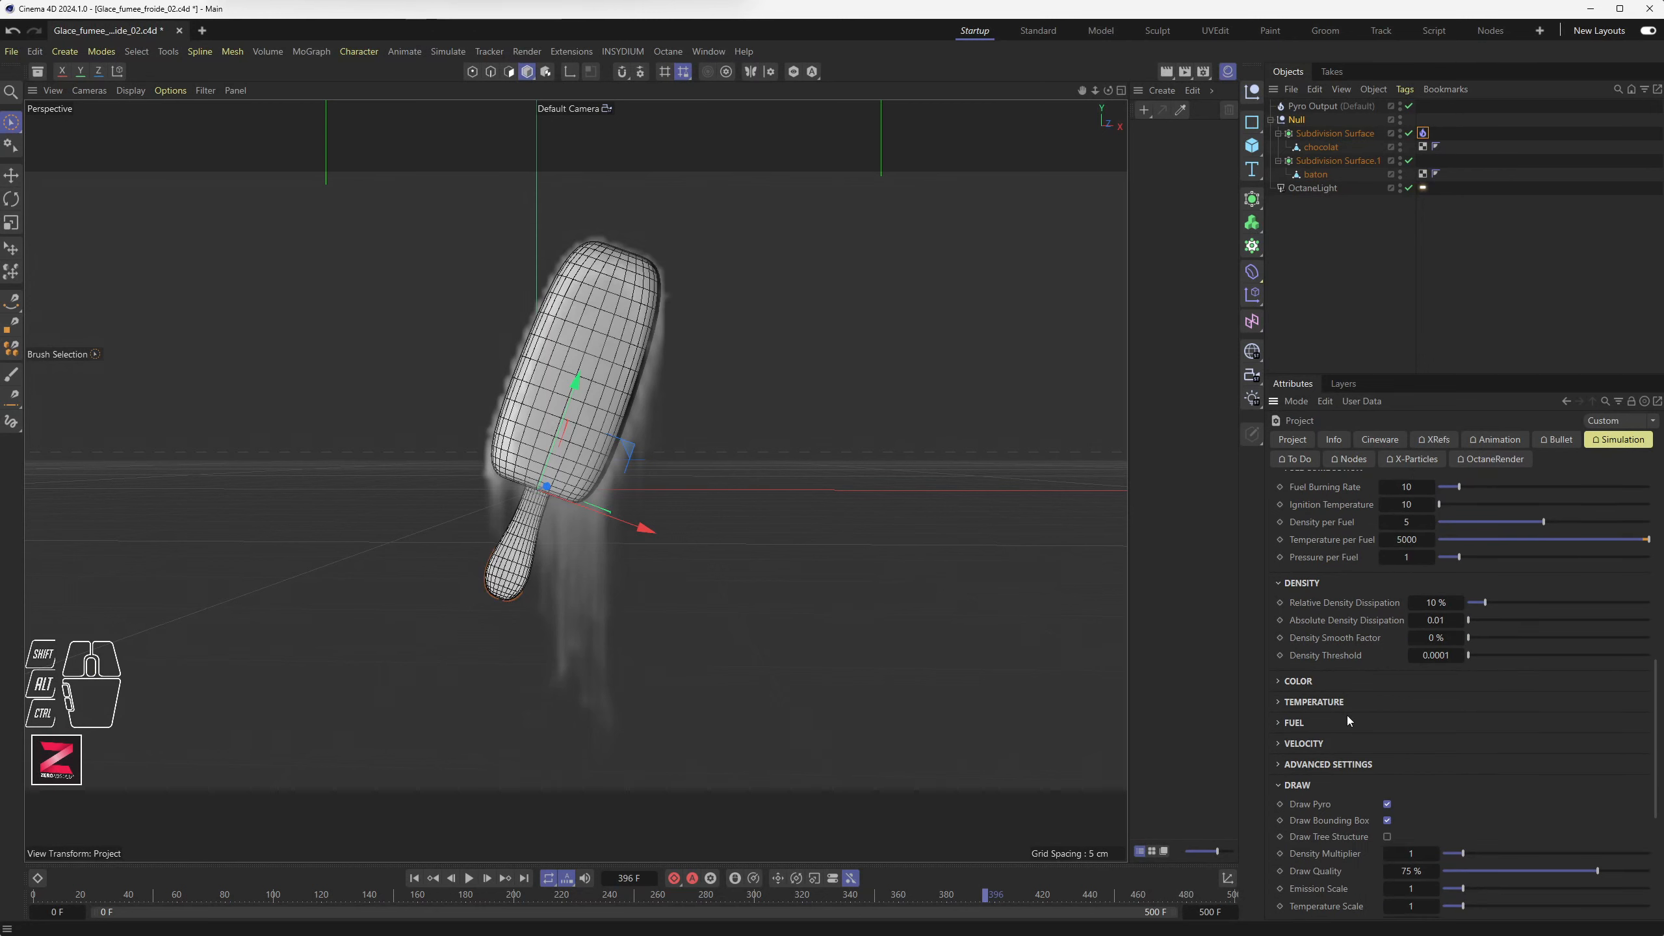
scroll(1347, 715, "down", 1)
scroll(1318, 755, "down", 1)
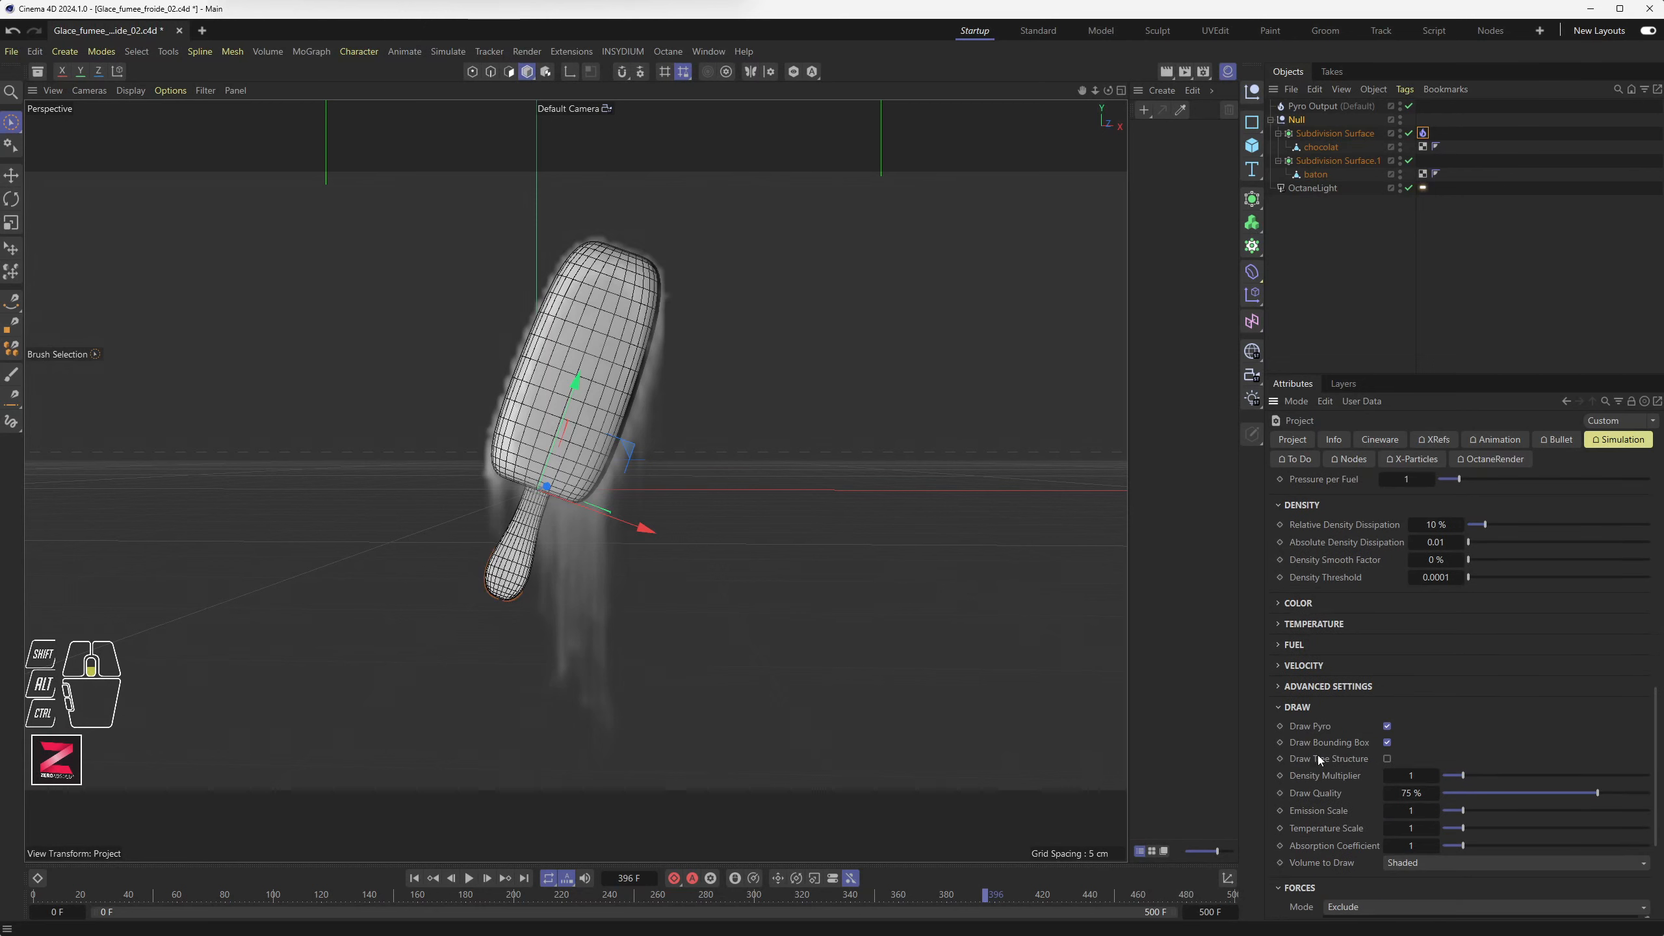
left_click(1279, 669)
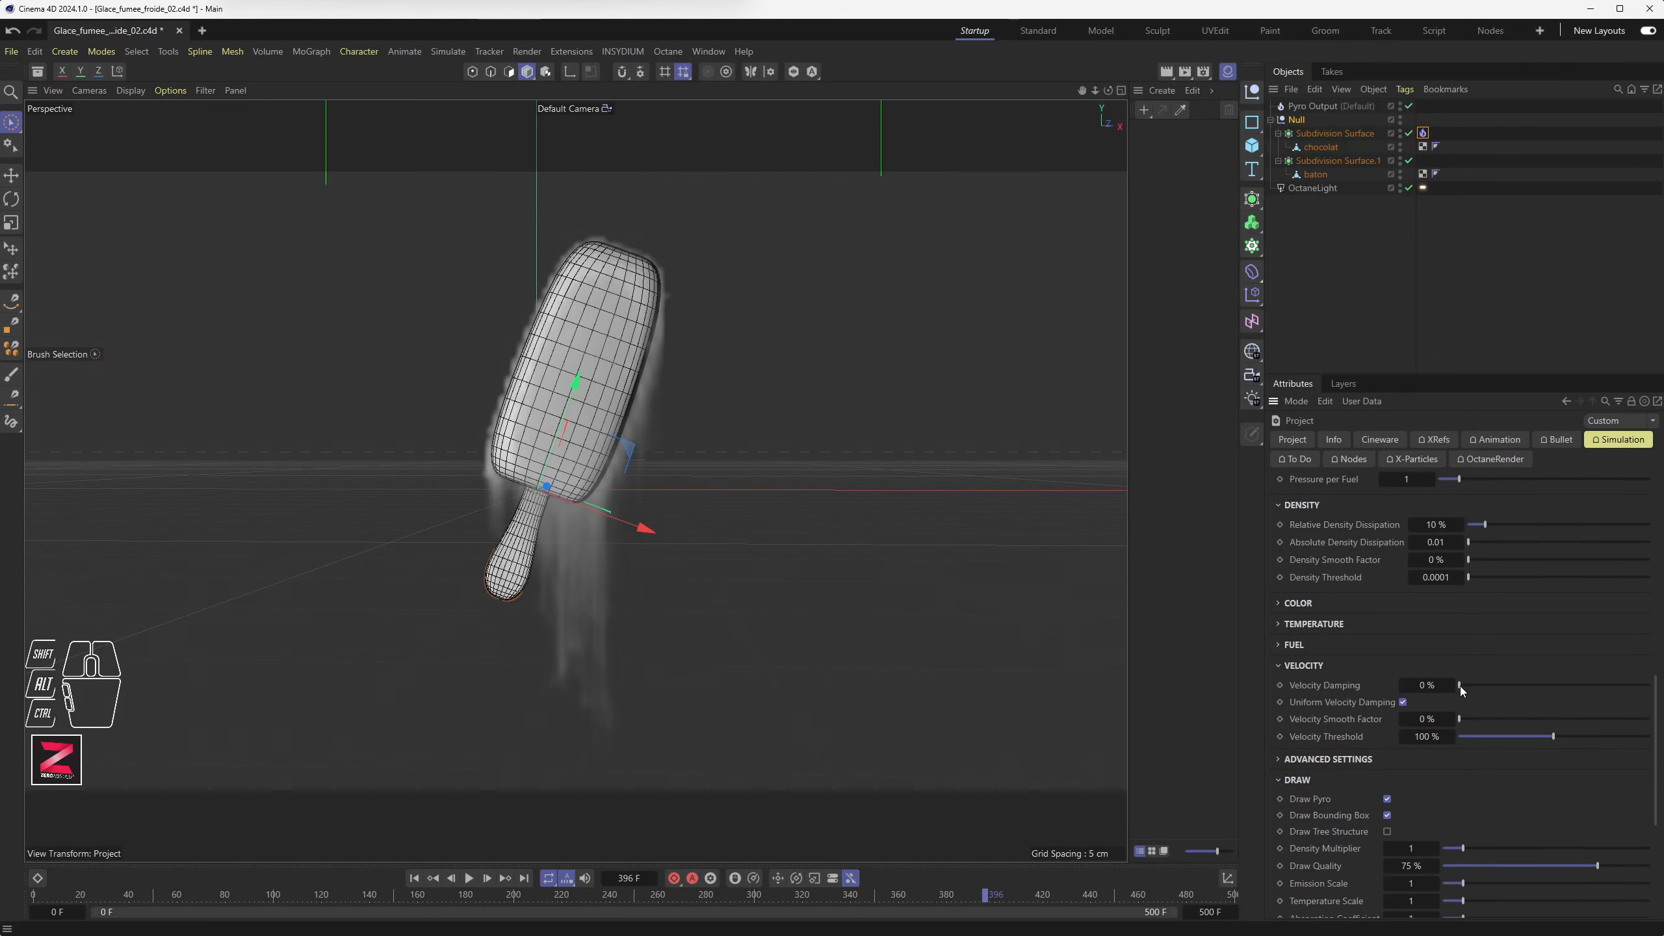
left_click_drag(1460, 687, 1478, 687)
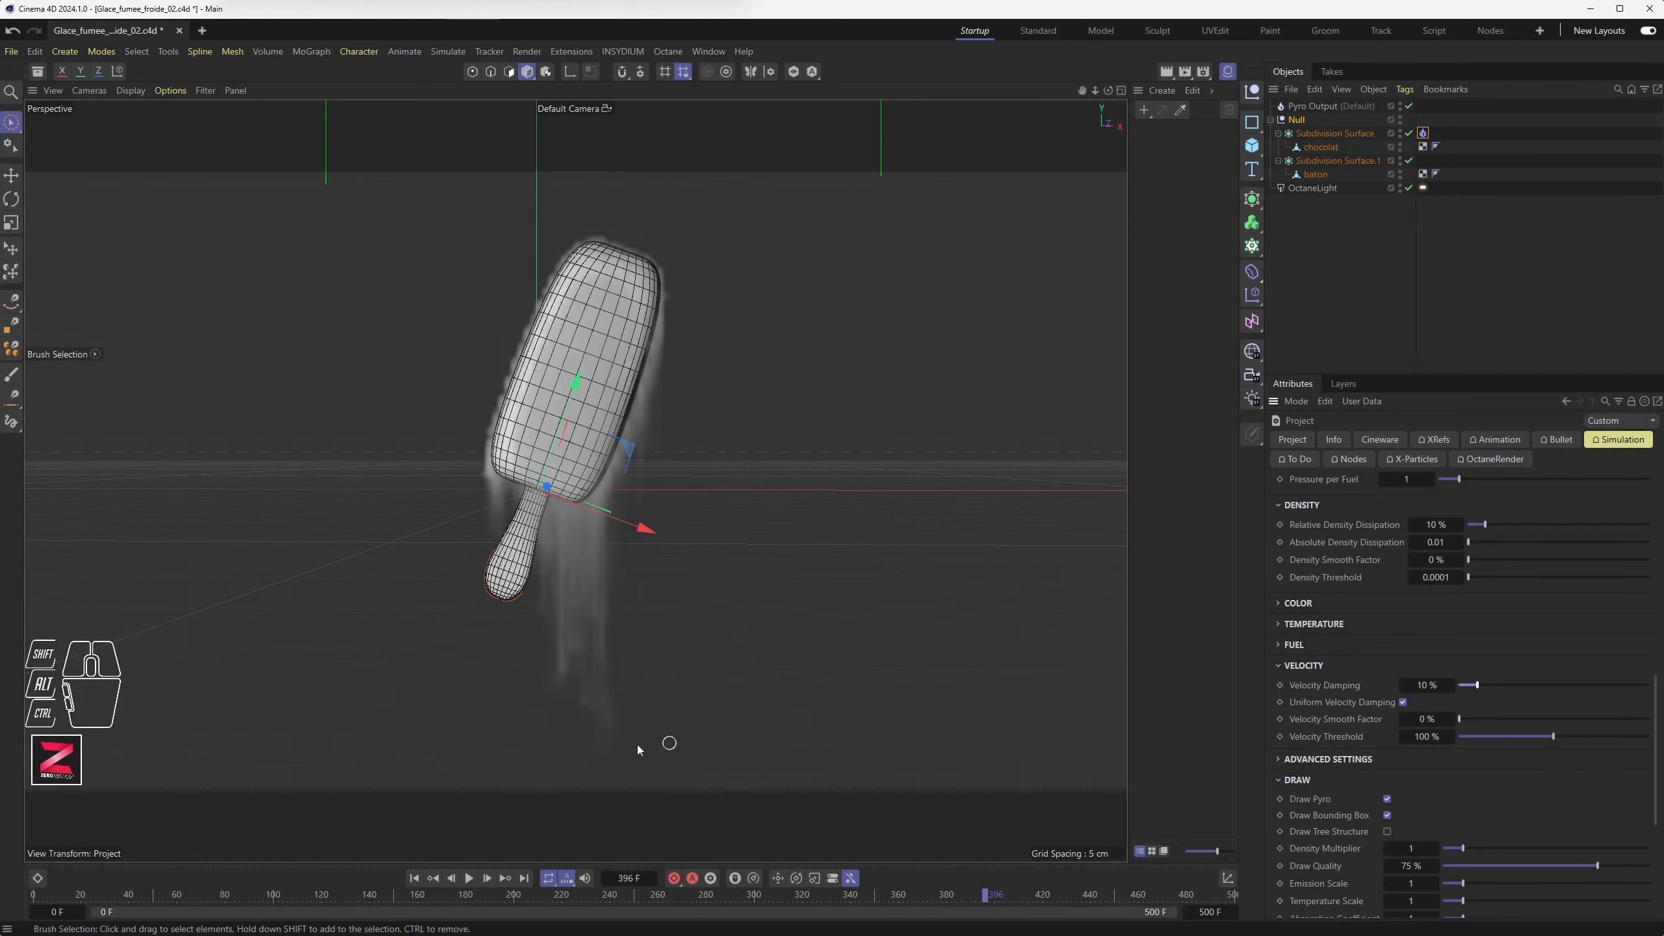
left_click(414, 878)
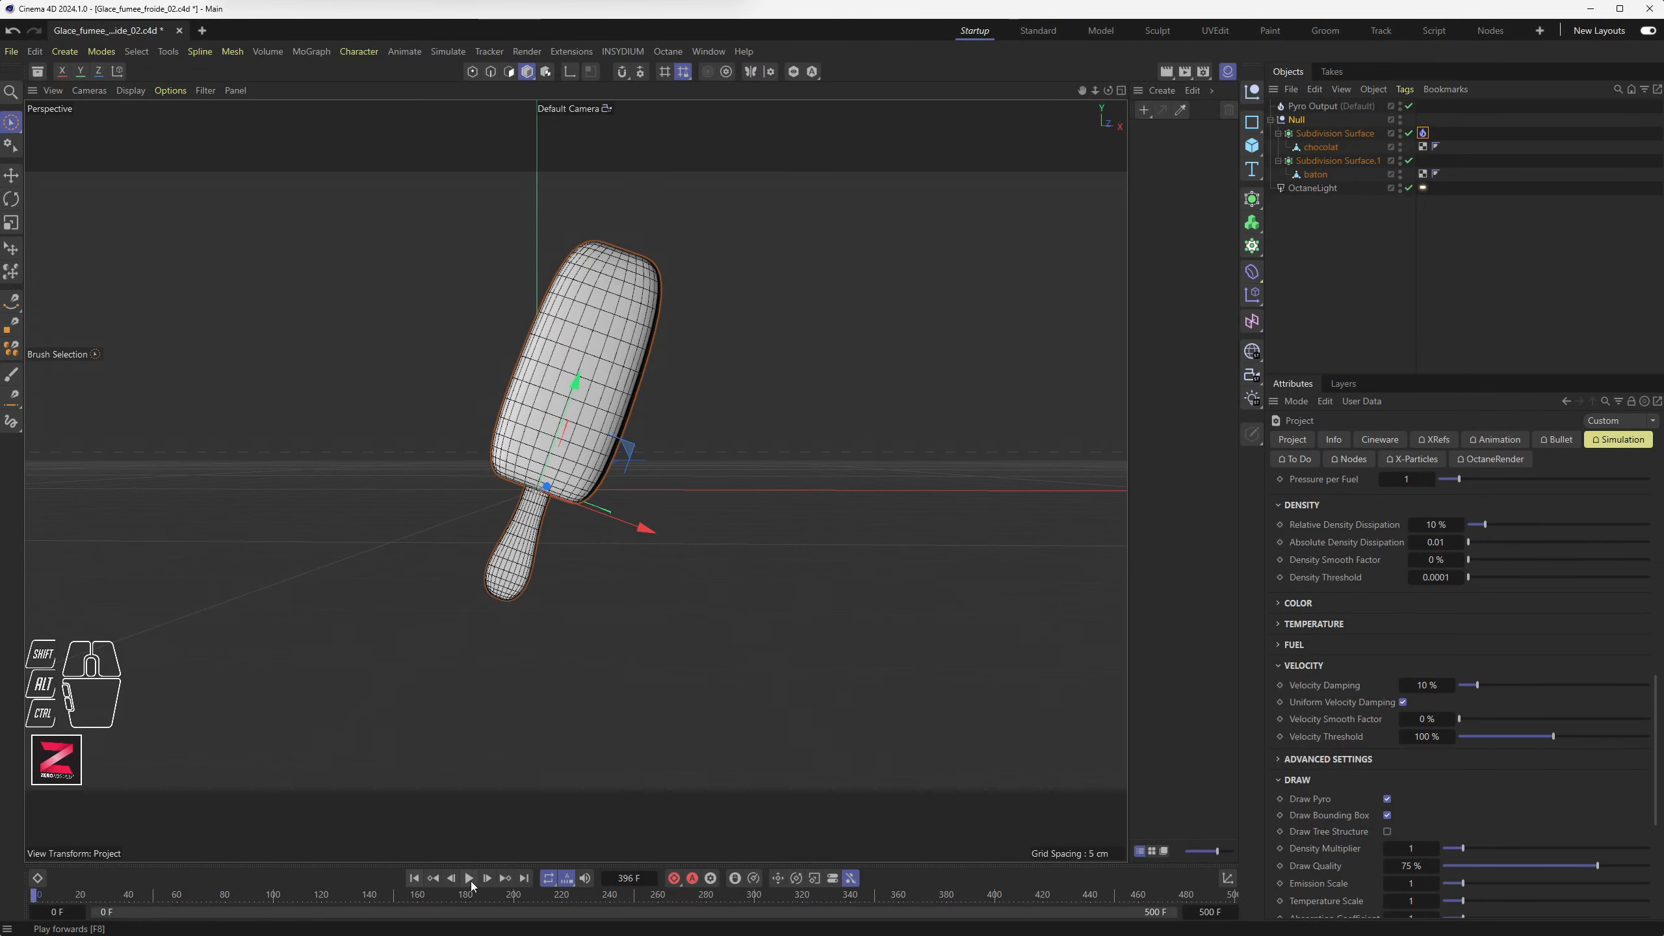
left_click(470, 878)
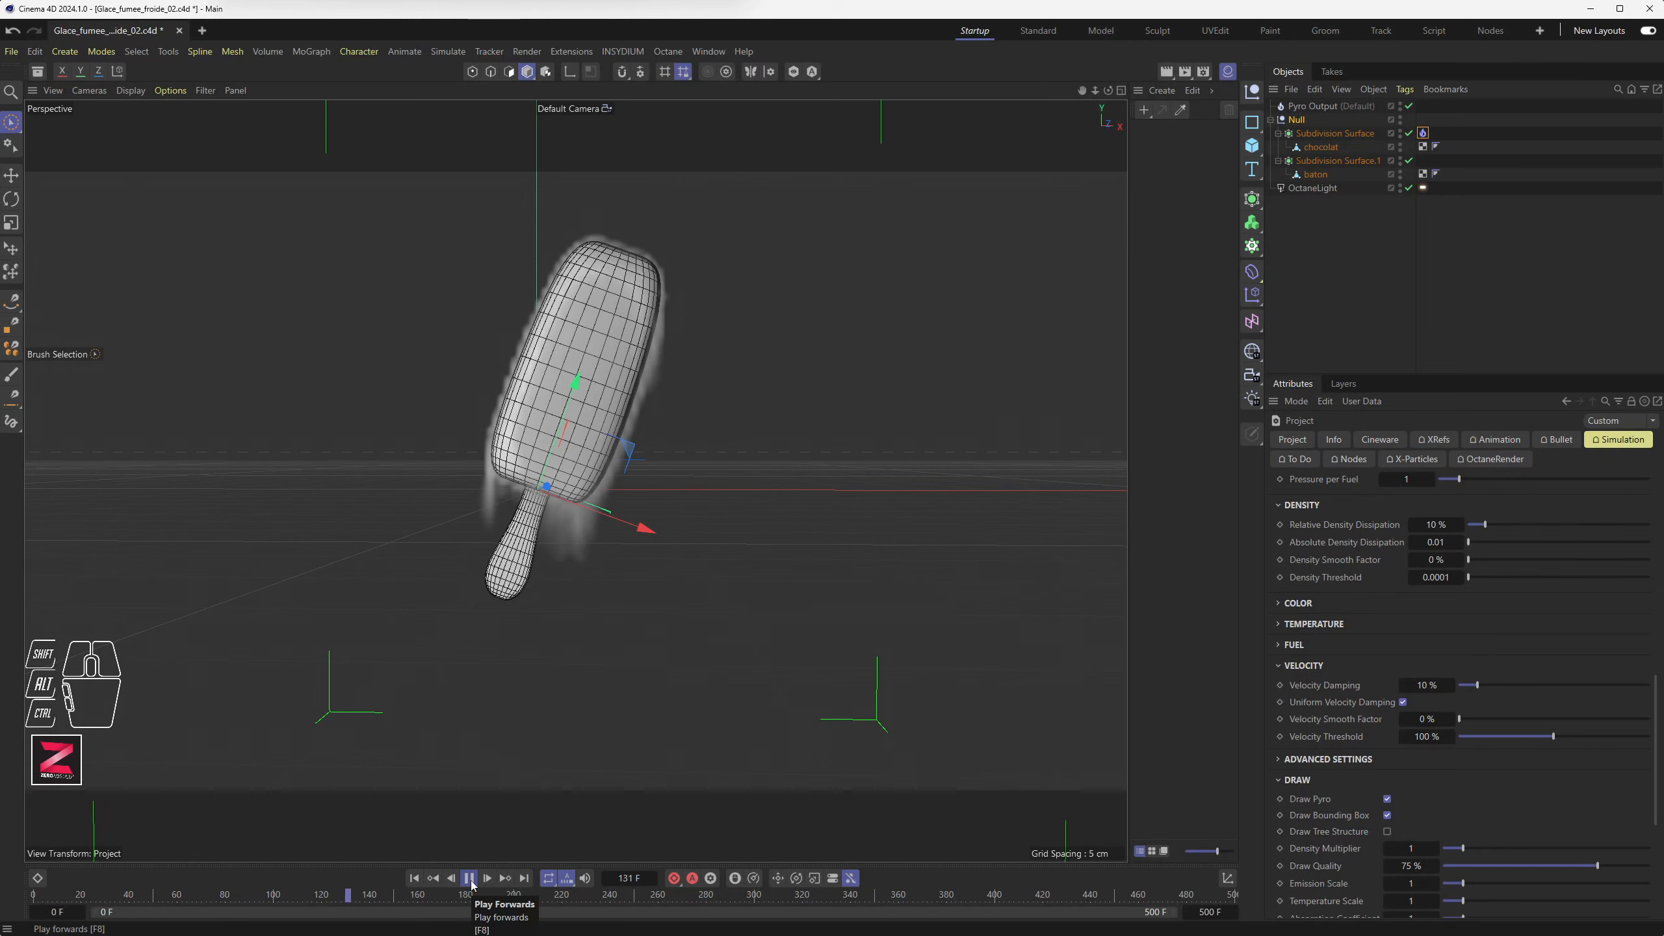
left_click(470, 878)
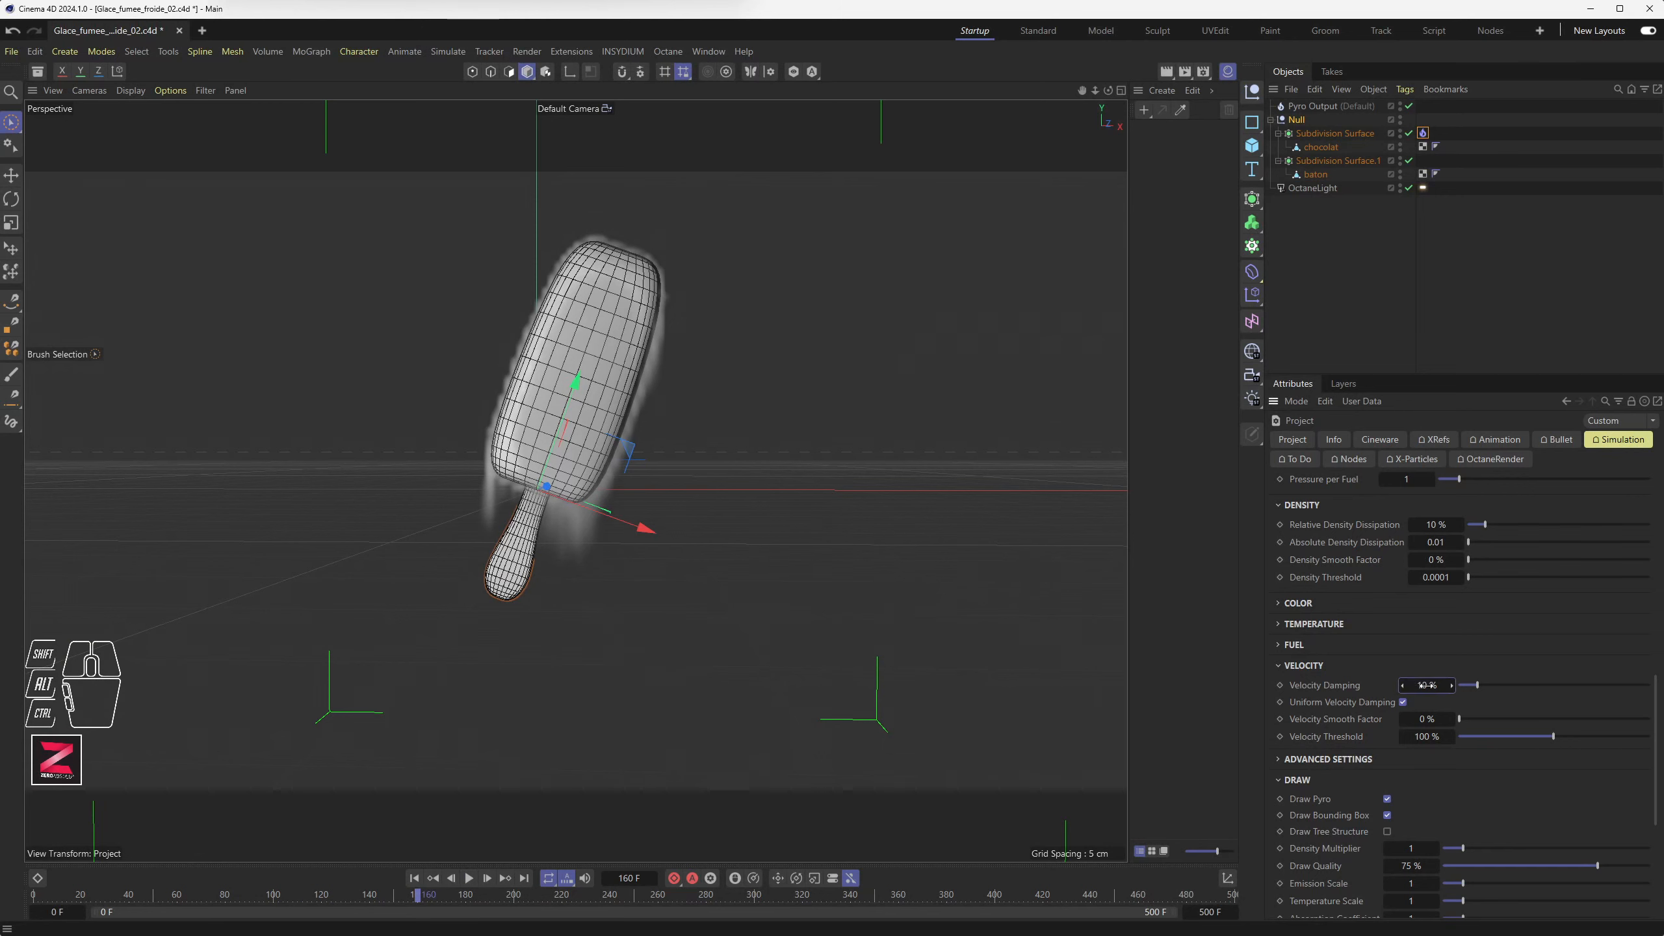
Set the Pyro Velocity Damping to 3% and replay the simulation twice from the first frame, ending at frame 88
type("3")
key("Return")
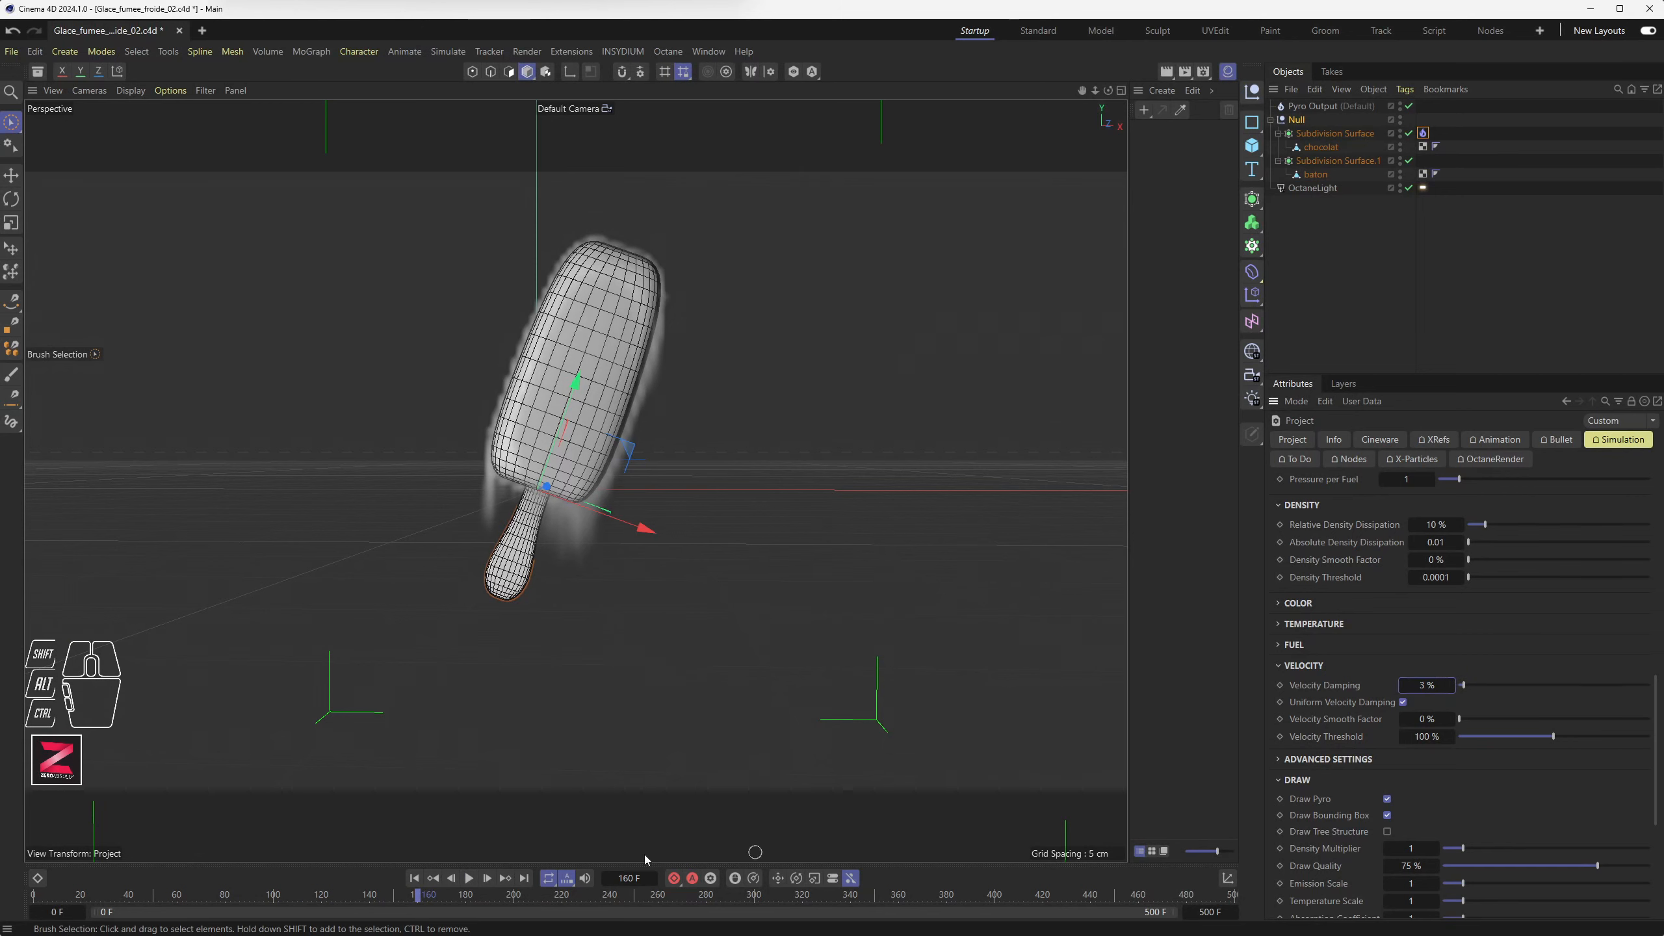
left_click(415, 878)
left_click(469, 878)
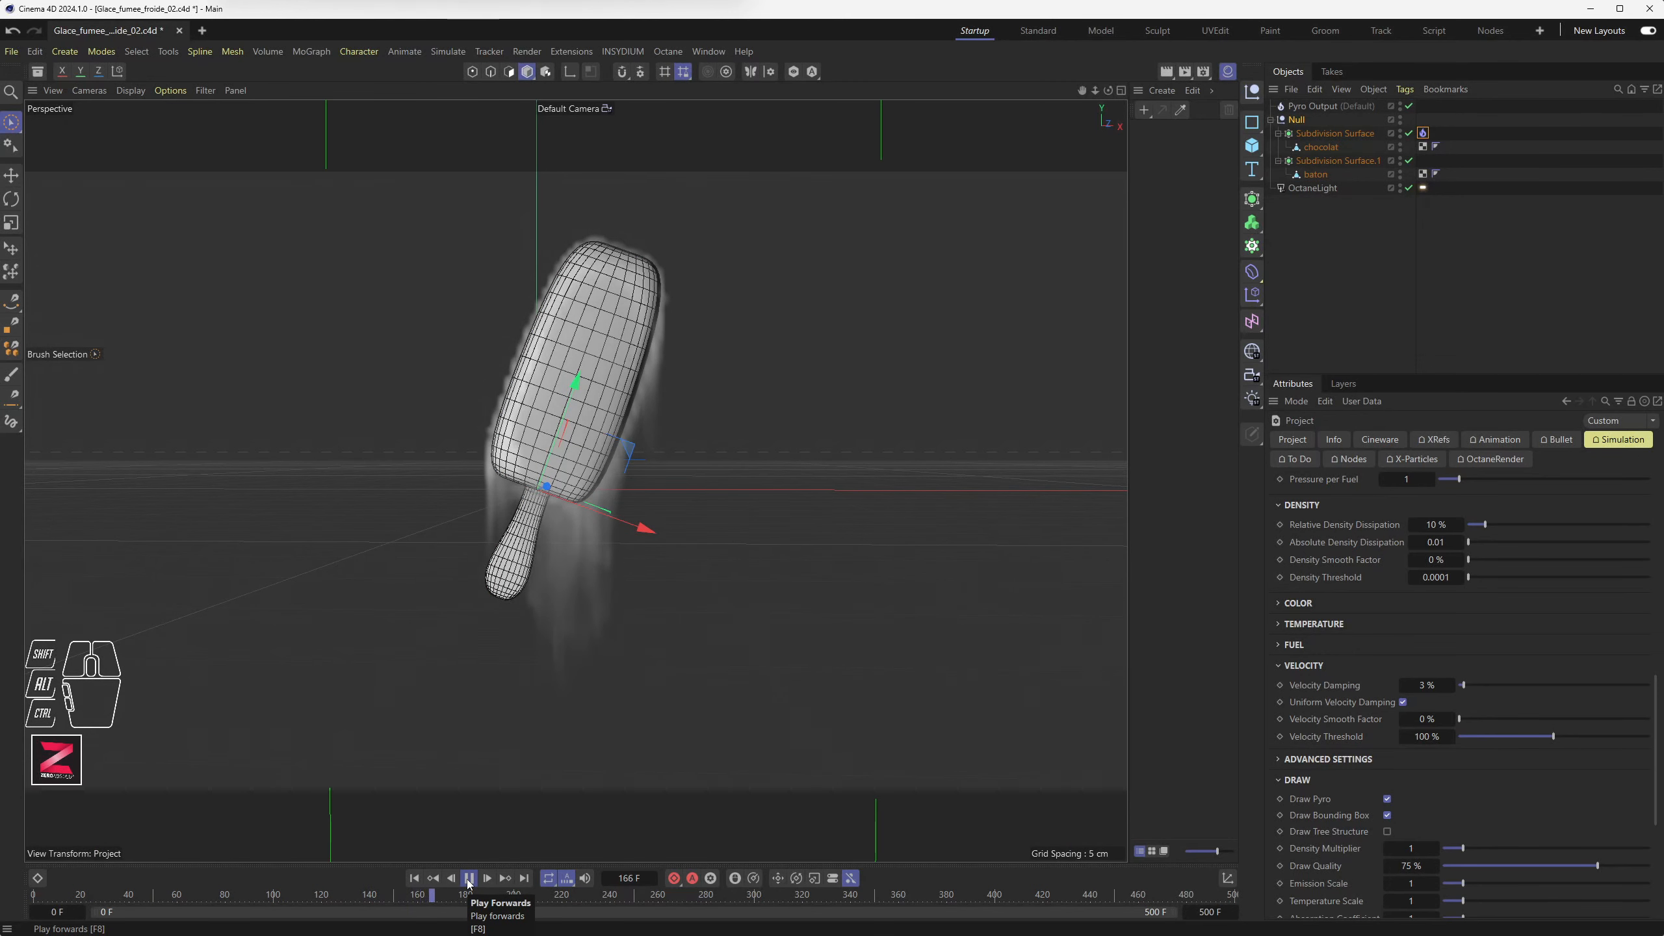
left_click(469, 878)
left_click(414, 878)
left_click(469, 879)
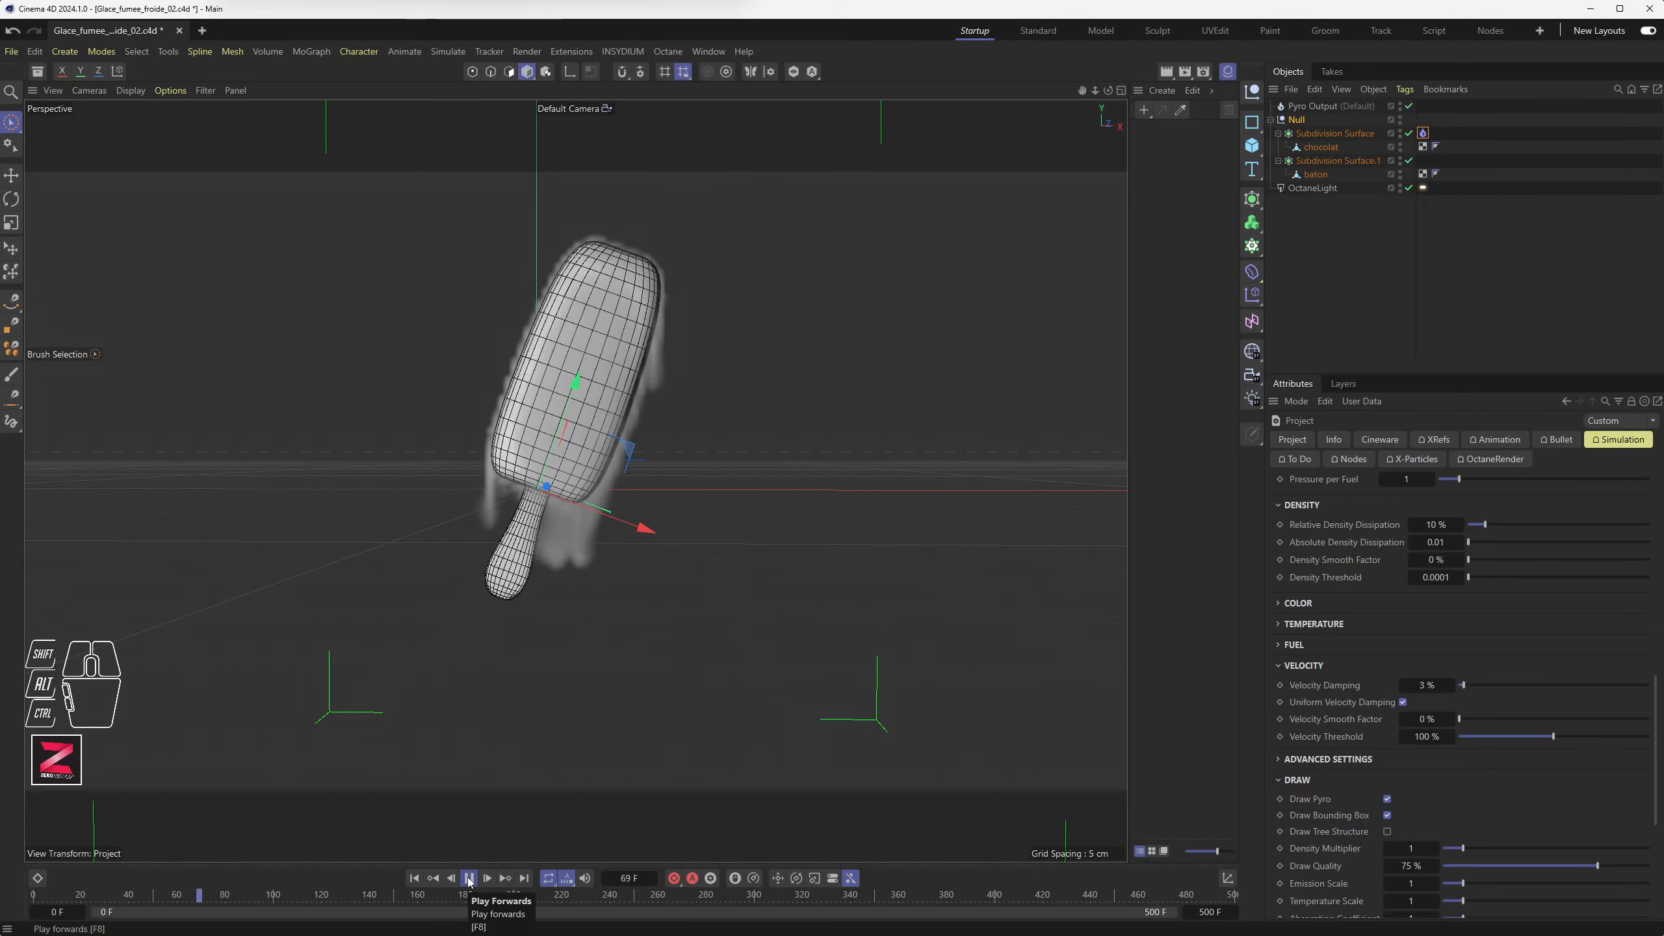
left_click(469, 878)
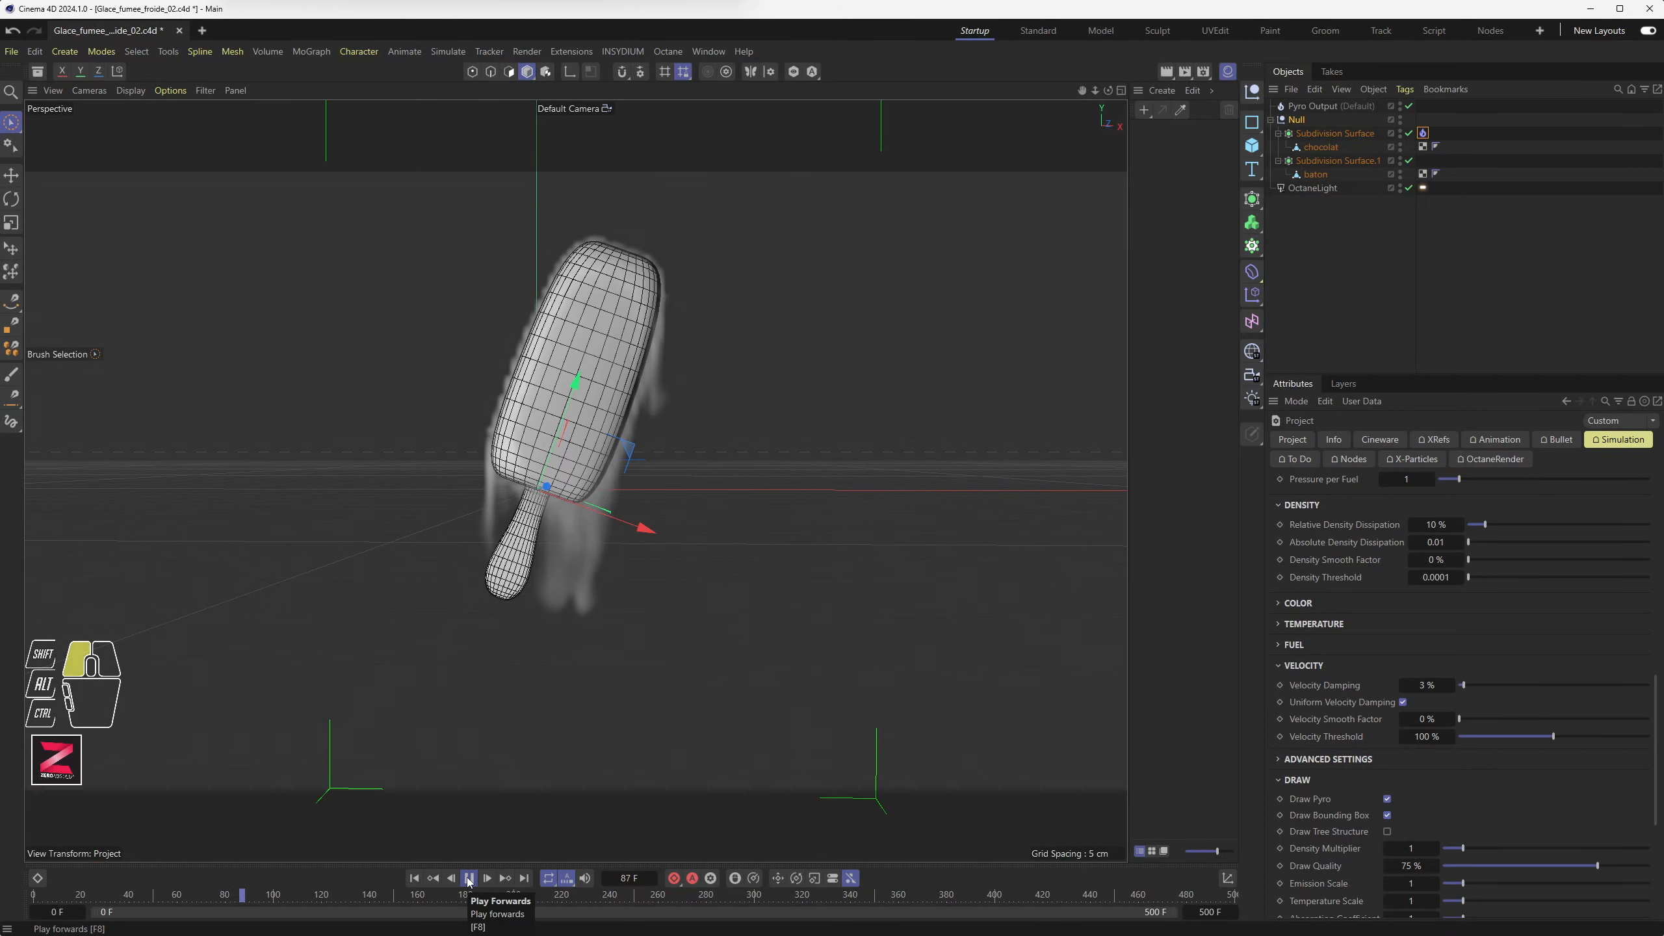
Set the emission Thickness of the chocolate bar's Pyro Emitter to 0.15 cm
left_click(1423, 132)
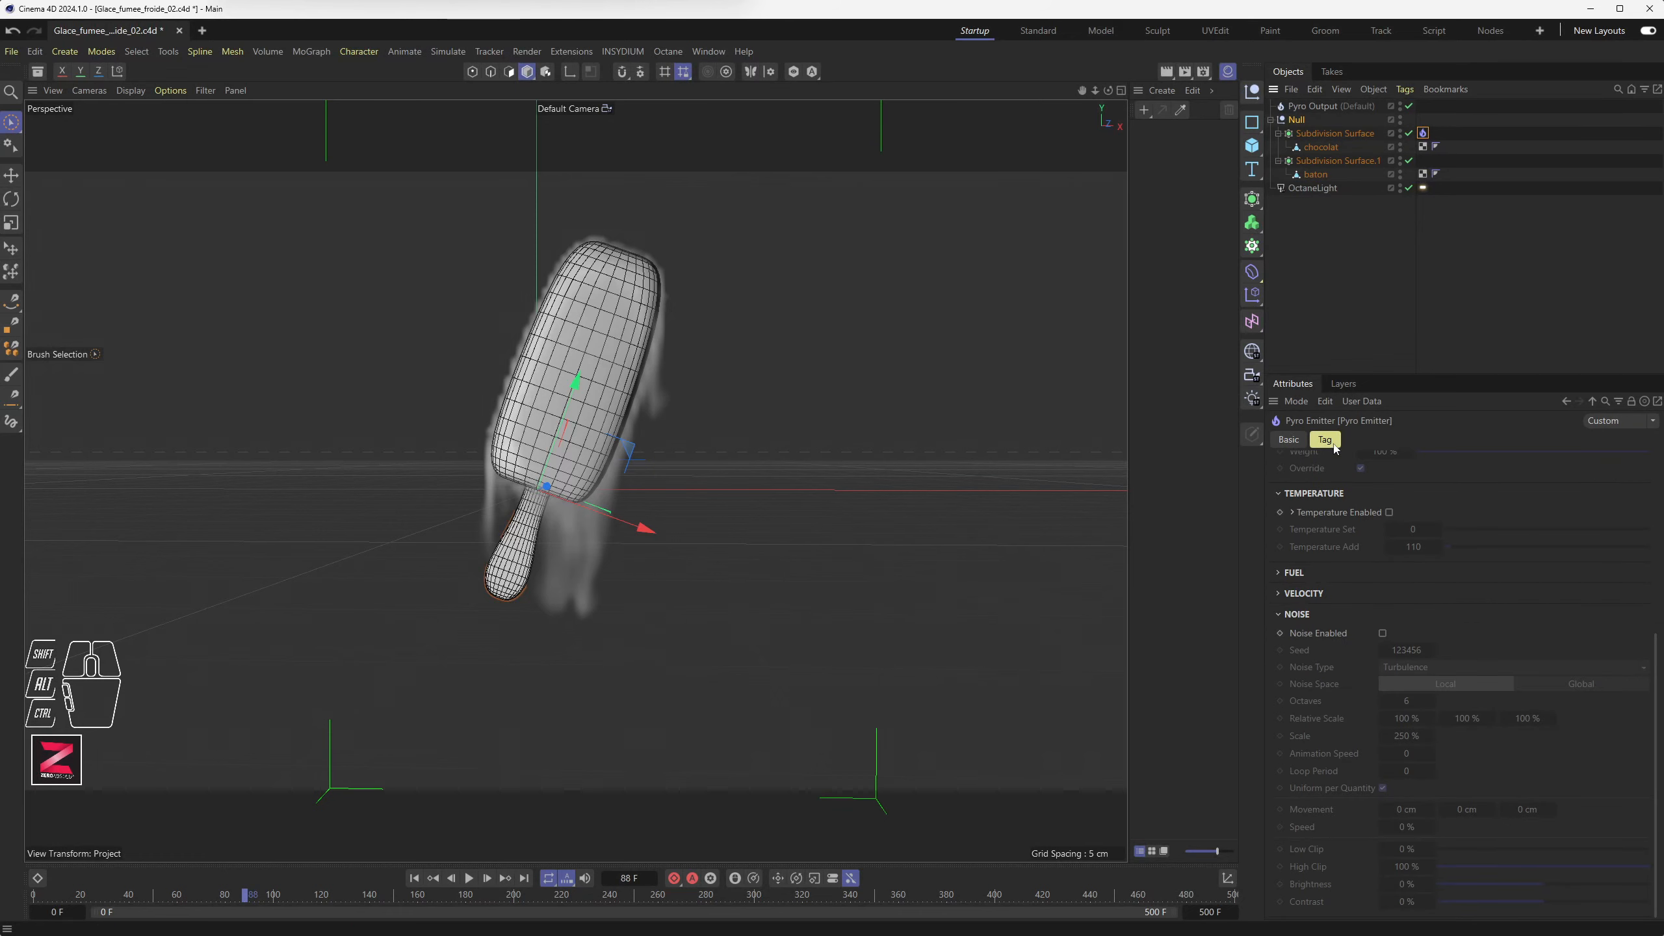
left_click(1423, 132)
scroll(1363, 600, "up", 5)
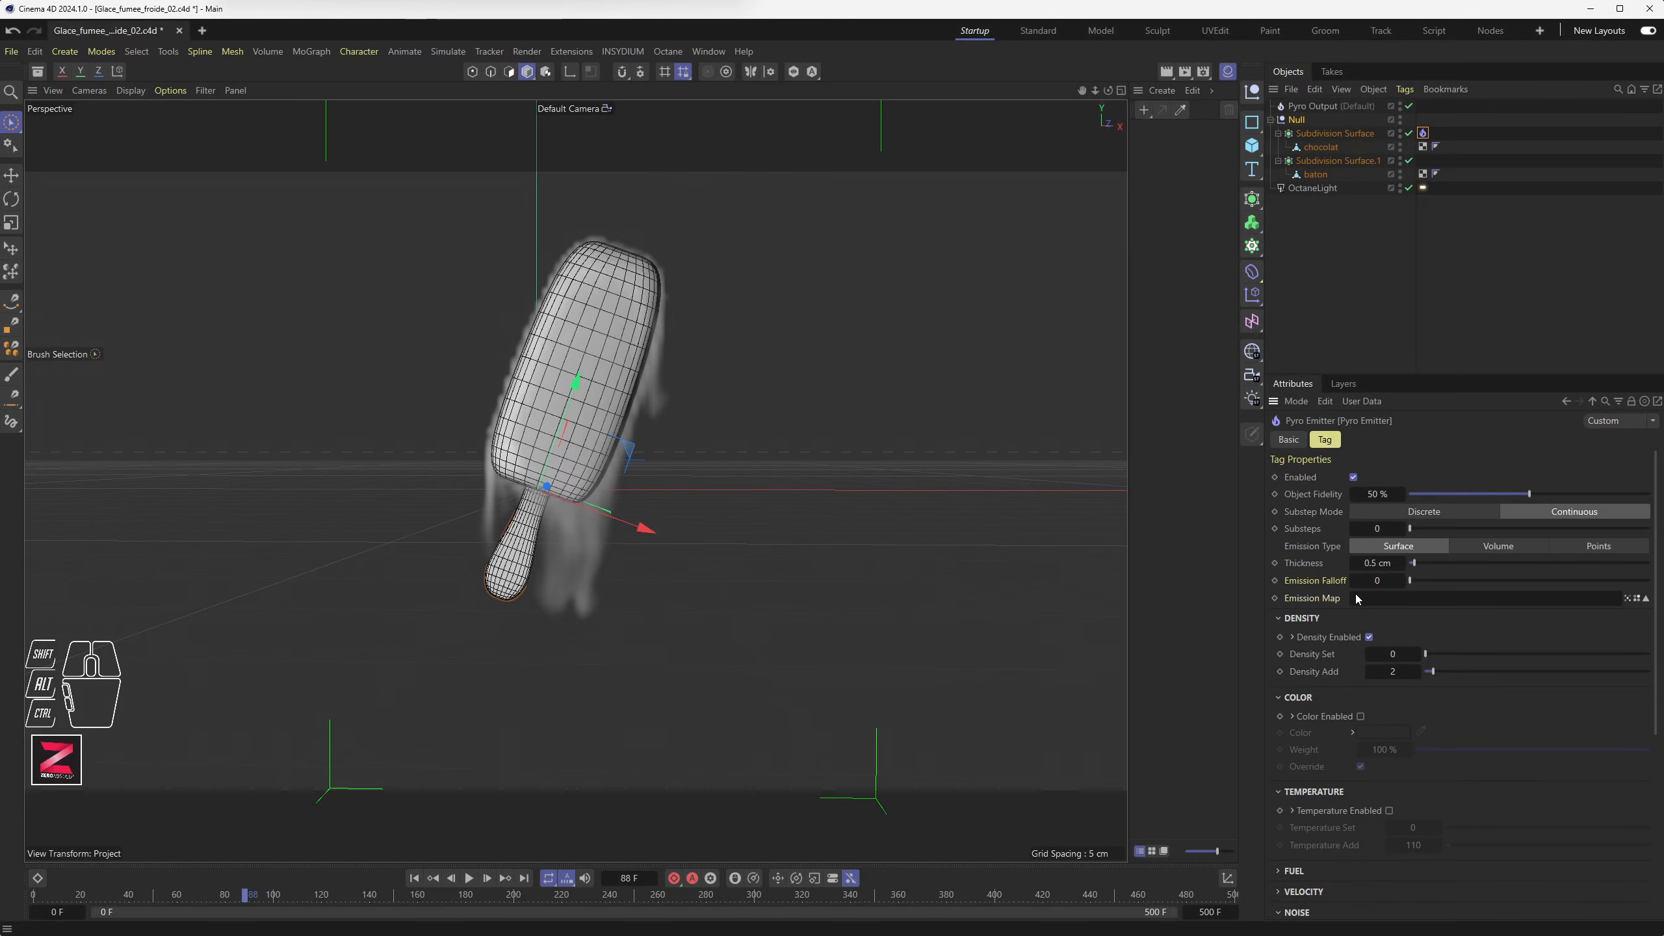
left_click(1376, 563)
type("0.1")
key("Return")
type("0.15")
key("Return")
Replay the simulation with the thinner emission from the first frame, stopping at frame 125
left_click(414, 878)
left_click(469, 878)
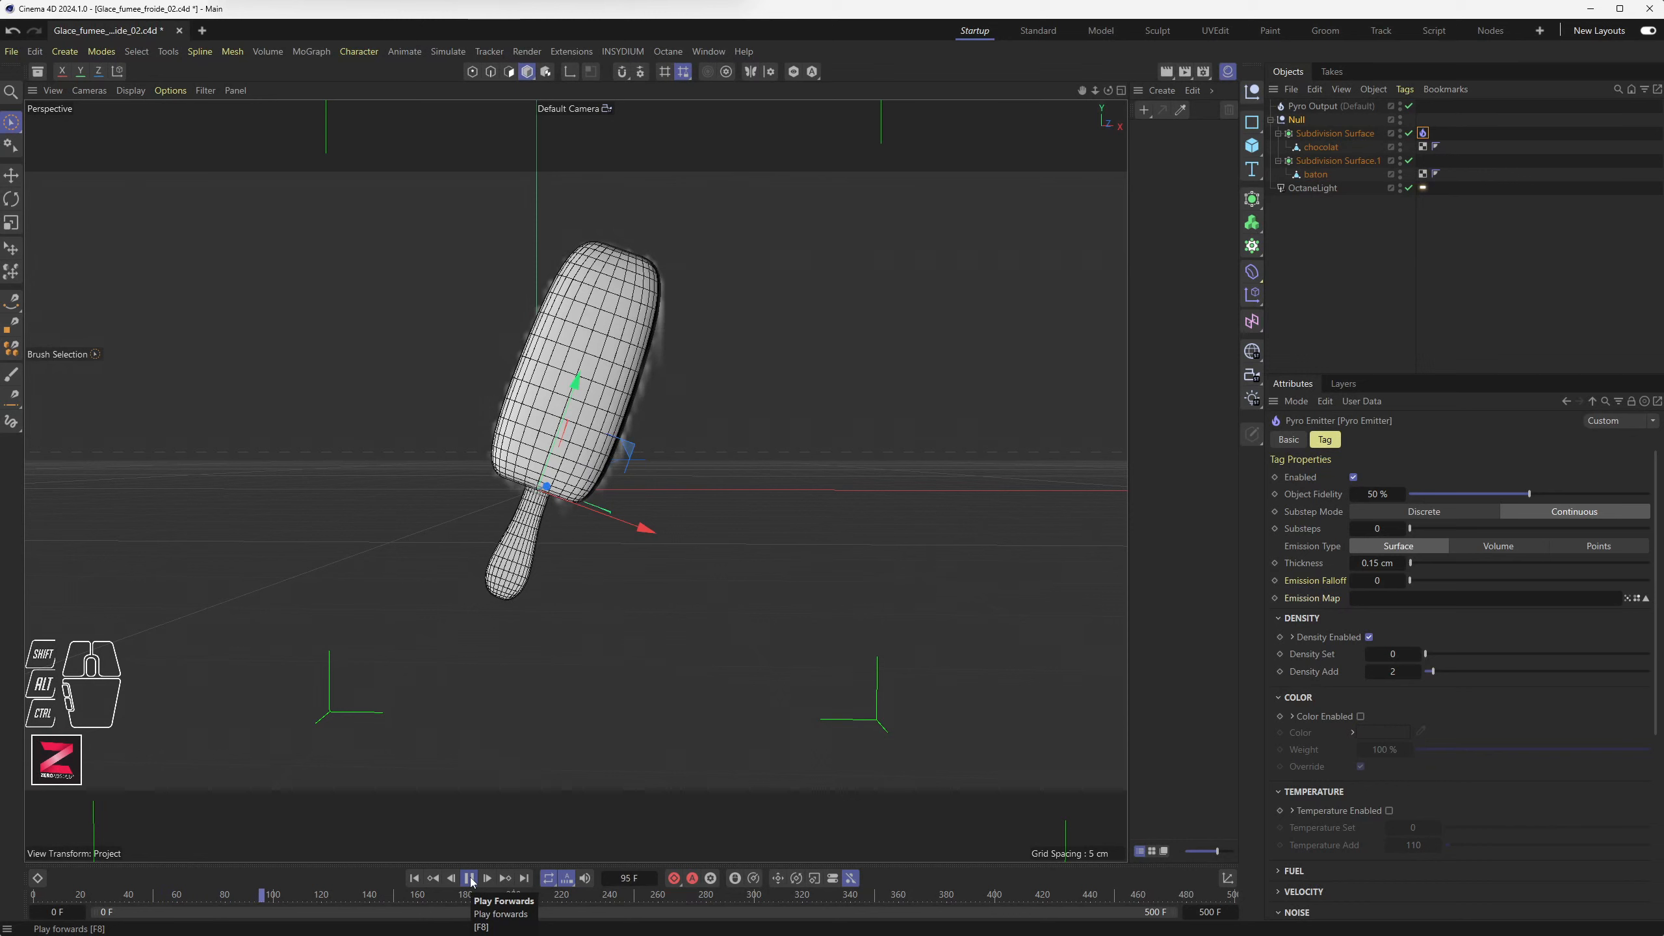
left_click(469, 878)
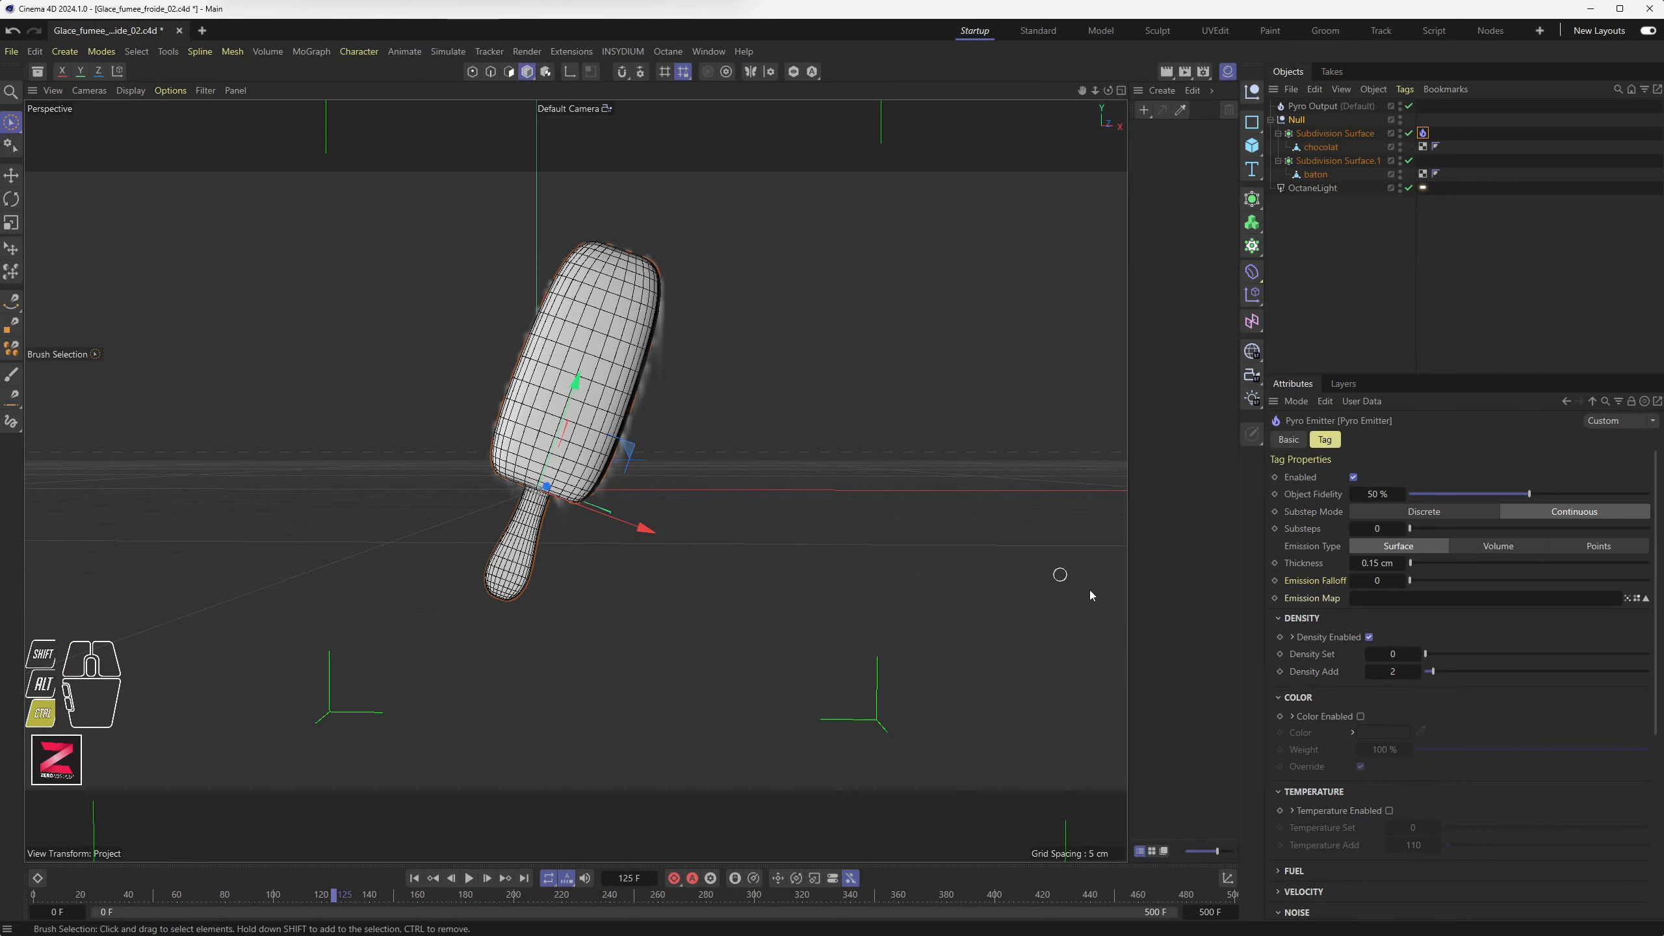
Set the project's Pyro Voxel Size to 0.25 cm and replay the simulation, stopping at frame 188
key("ctrl+d")
left_click(1413, 556)
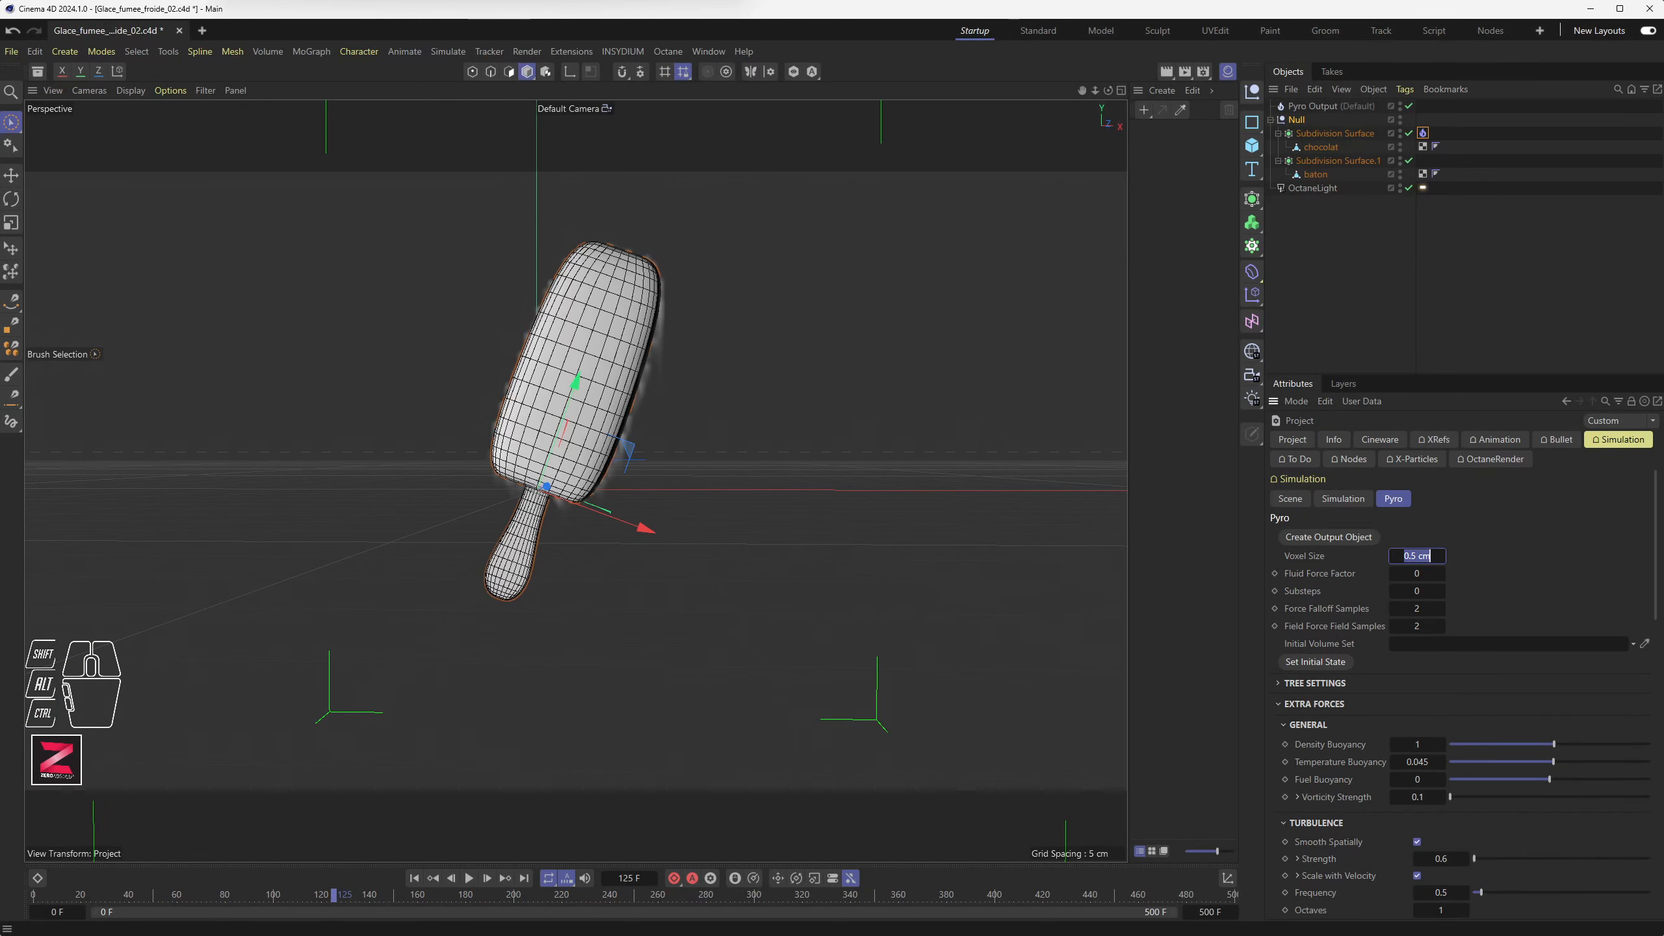
type(".")
left_click(469, 878)
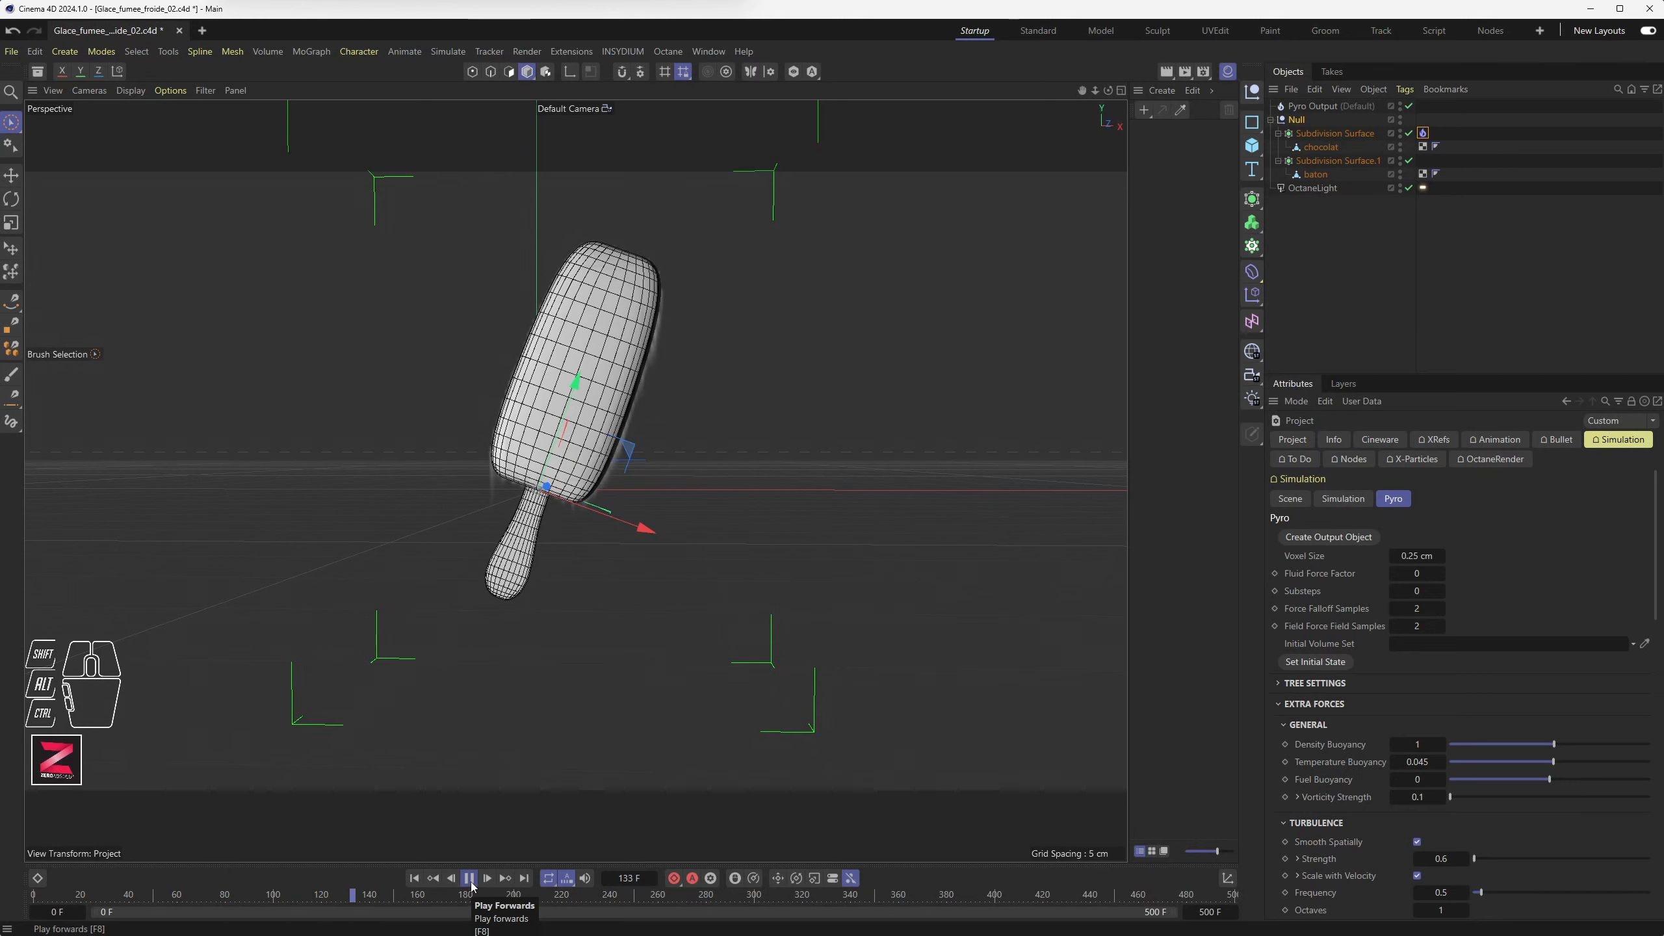
left_click(470, 879)
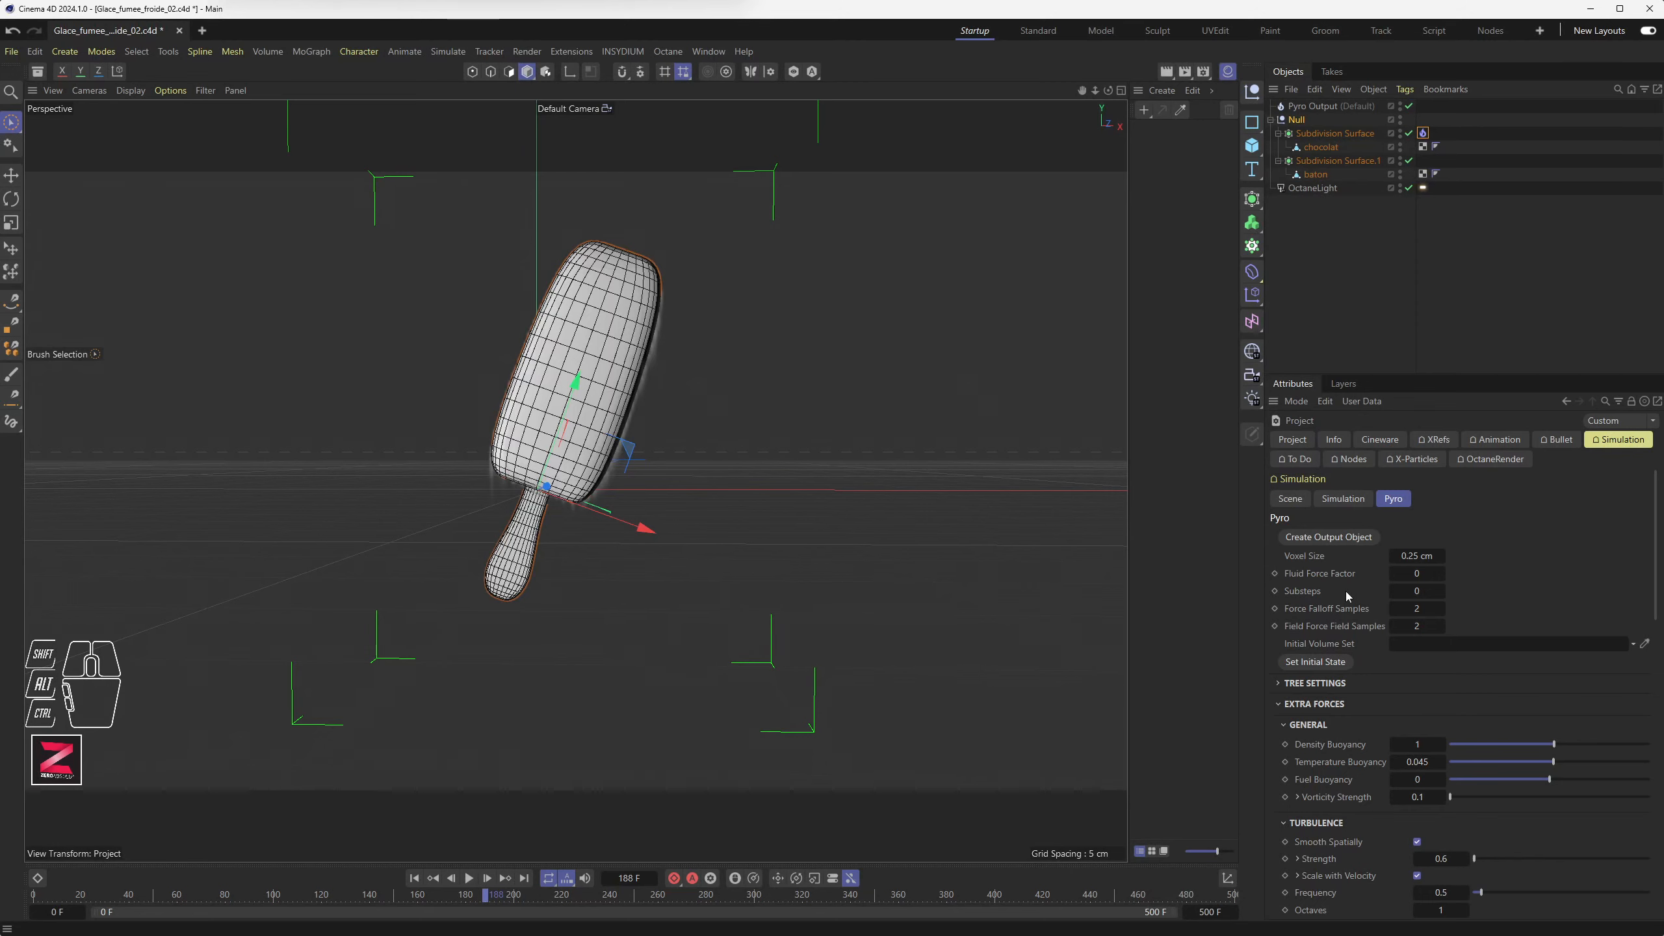
Set the Pyro Emitter's Density Add to 10 and replay the simulation from the first frame, stopping at frame 198
left_click(1423, 133)
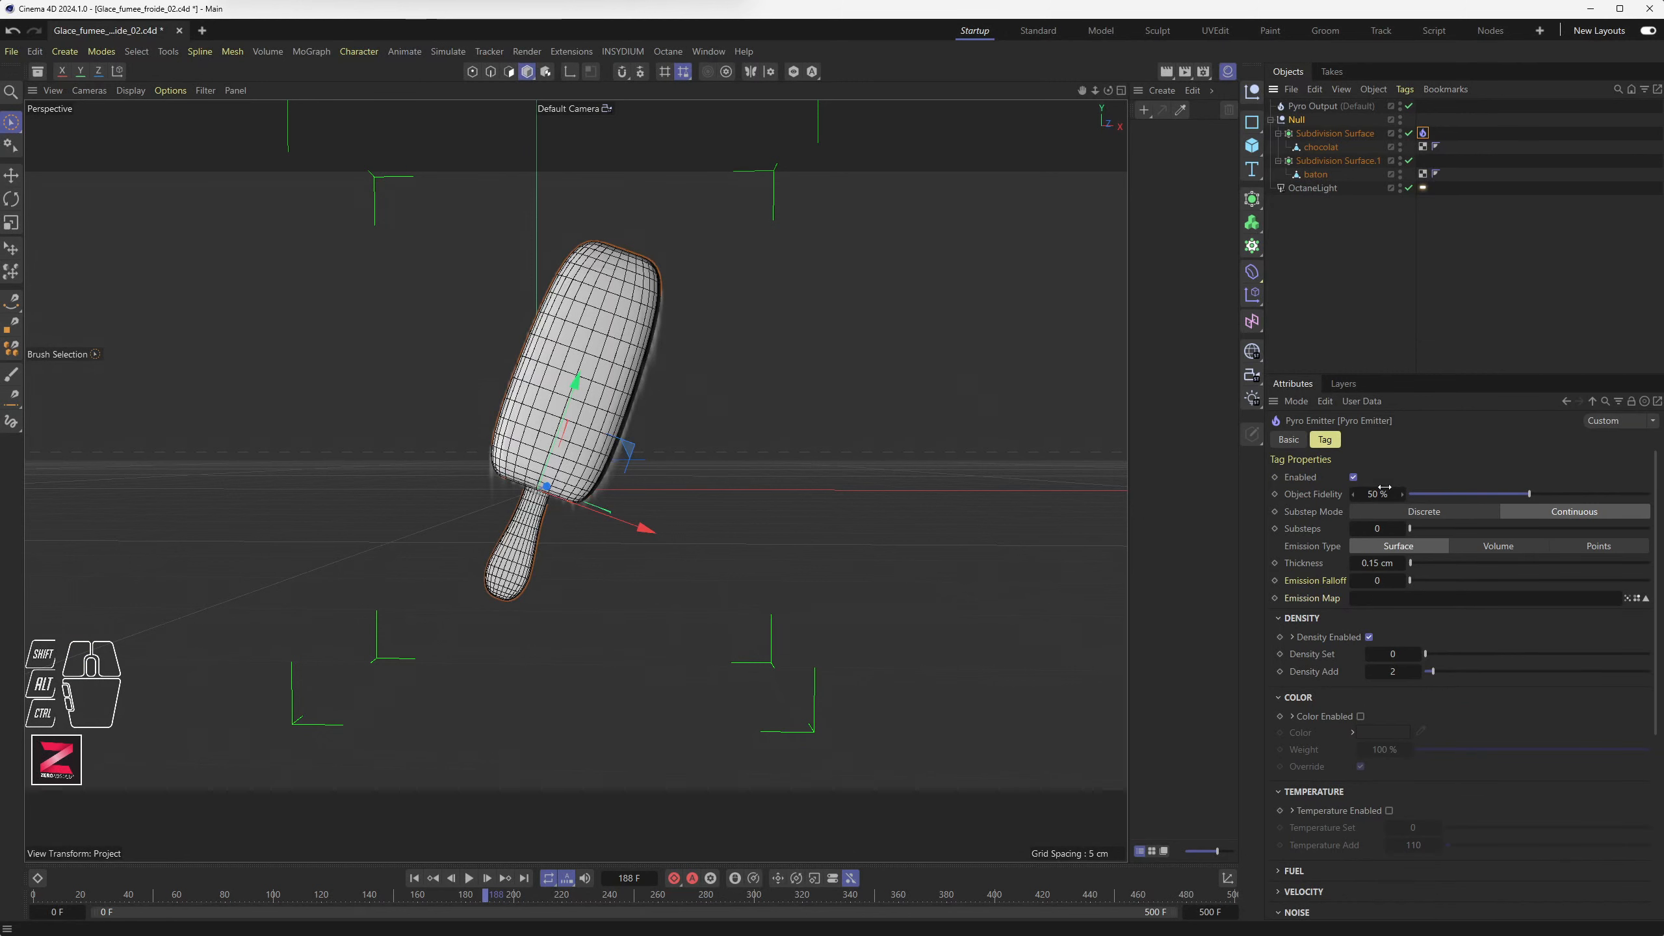
left_click(1393, 672)
type("10")
key("Return")
left_click(412, 877)
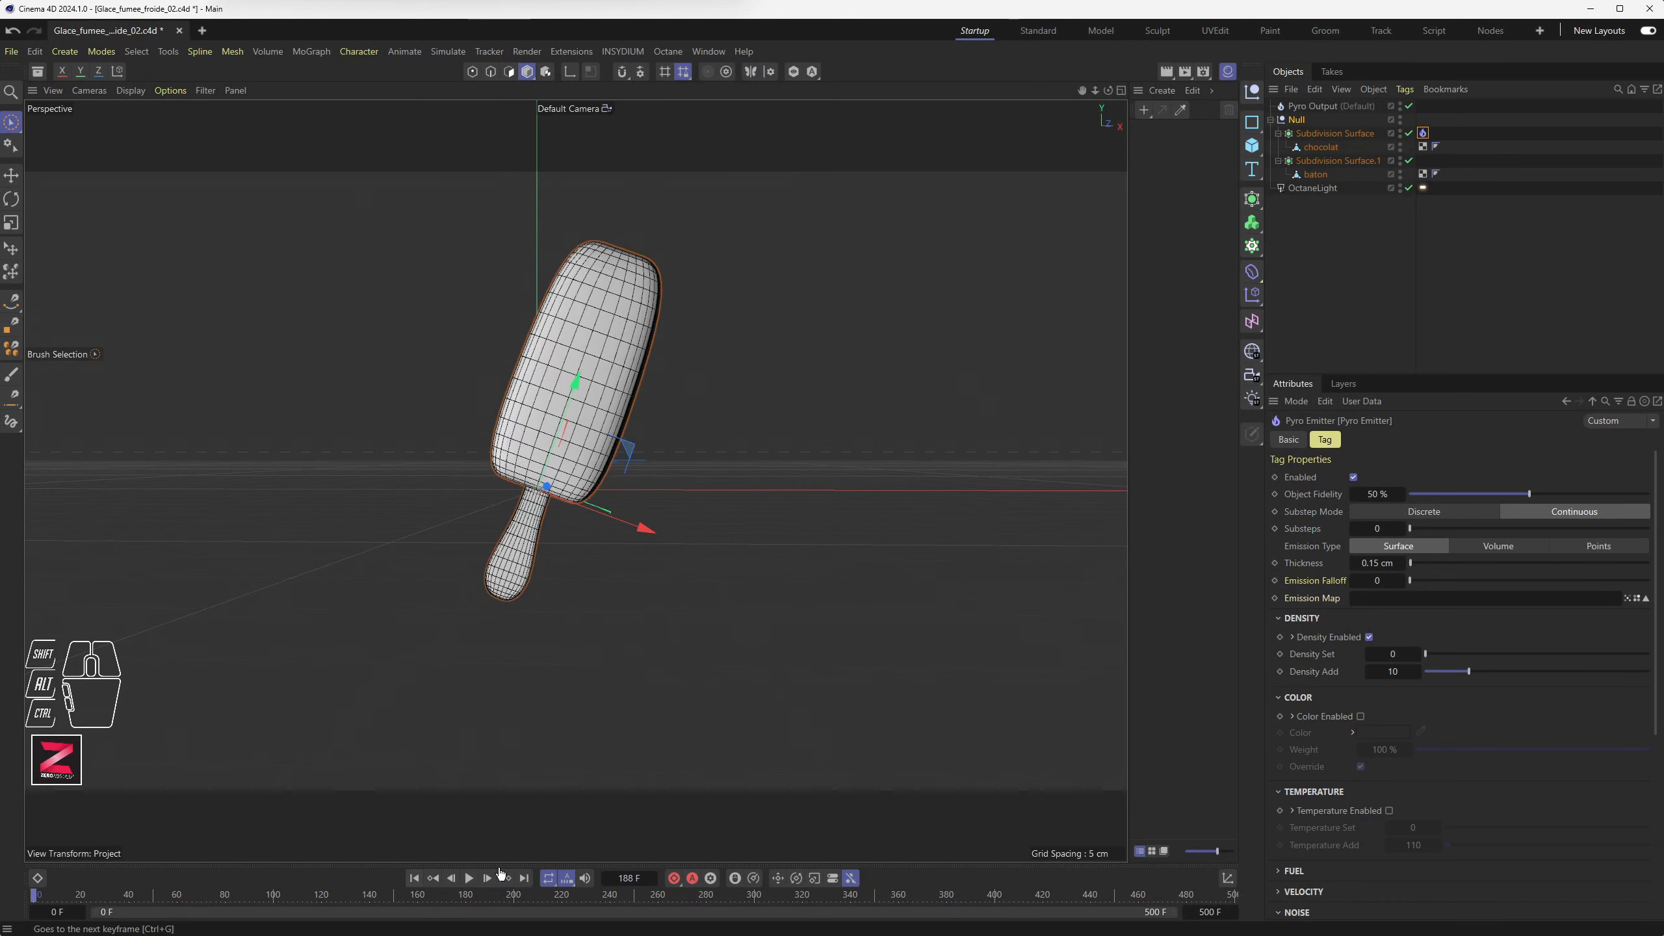
left_click(470, 878)
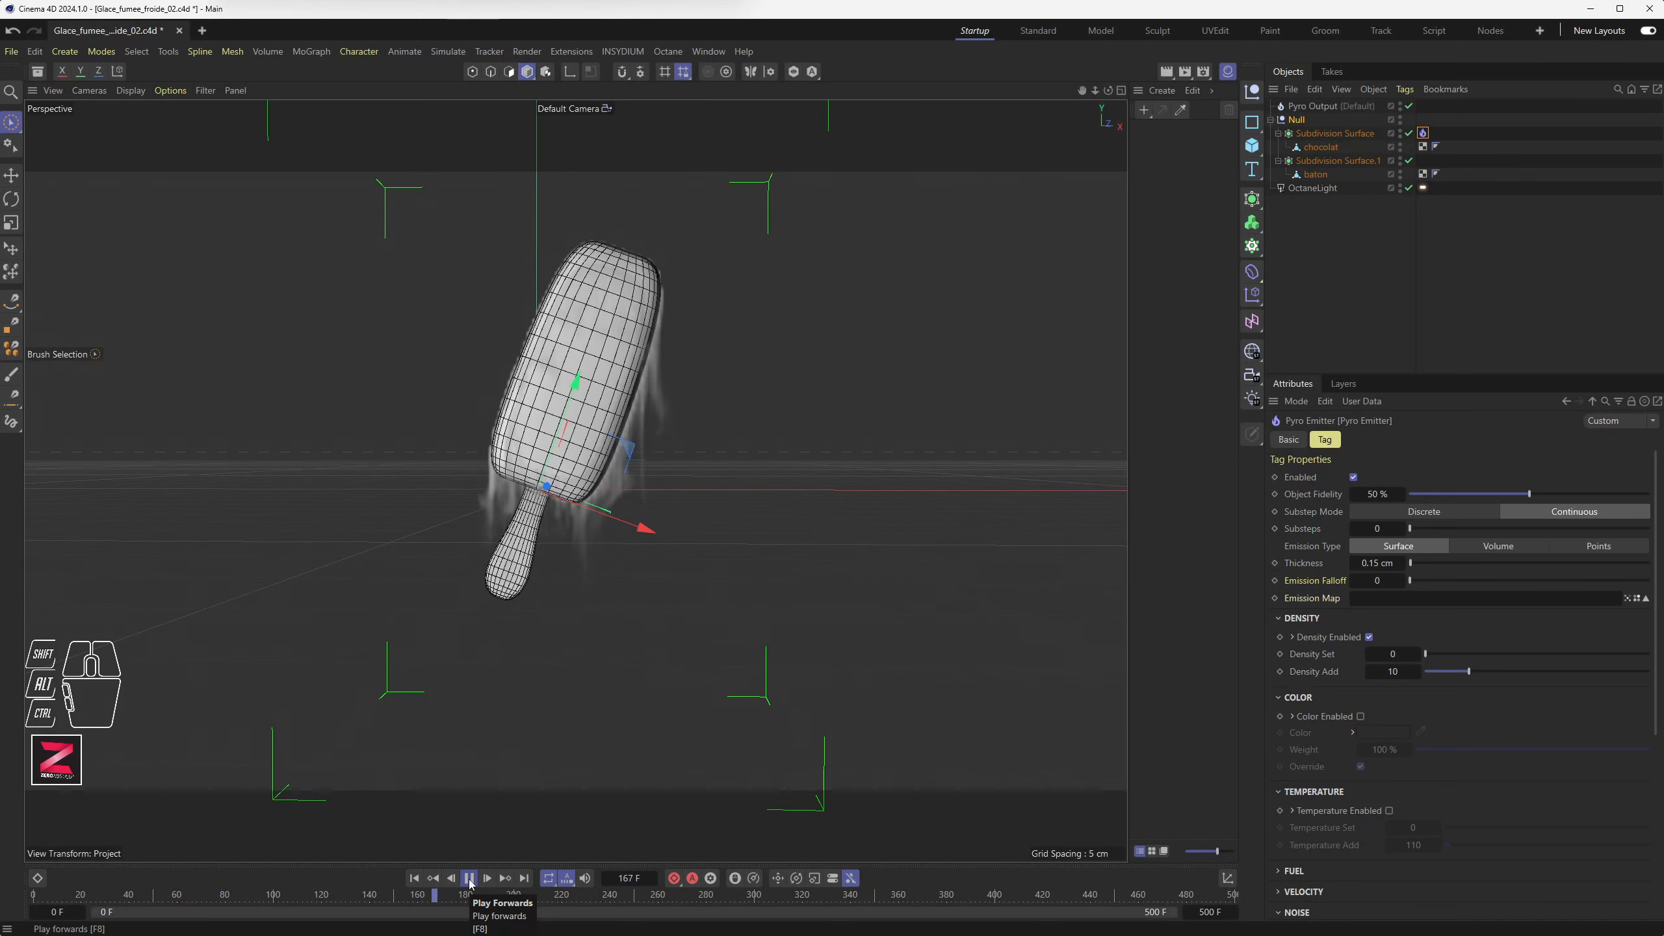
left_click(470, 878)
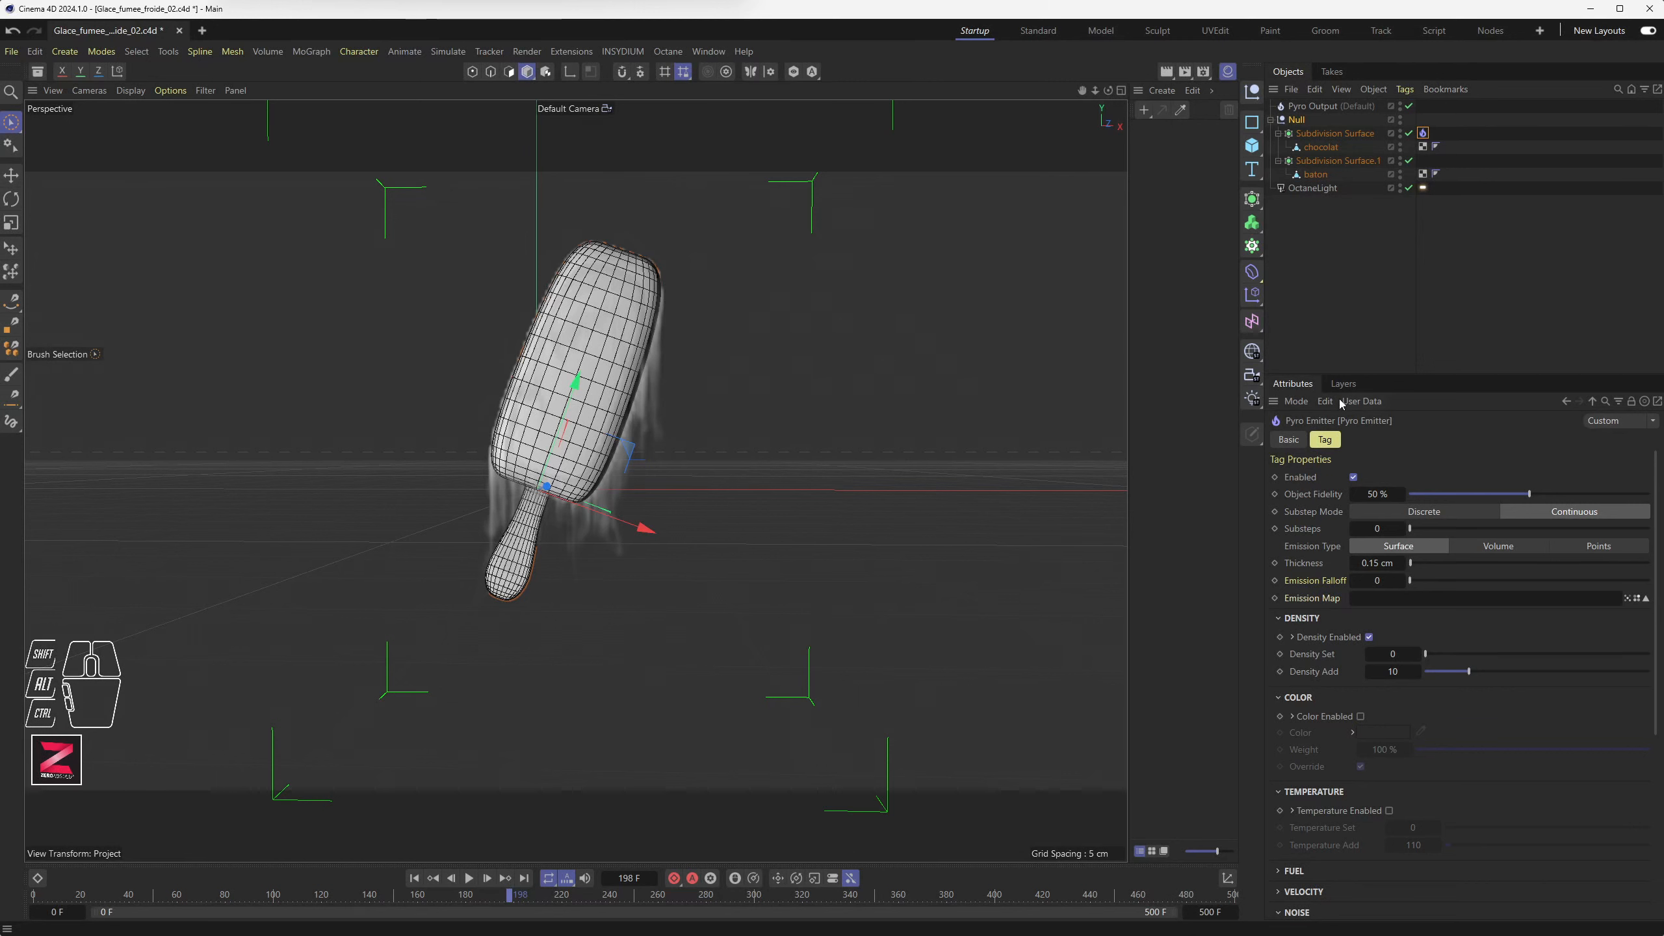
Try a Relative Density Dissipation of 7% in the Pyro settings and replay the simulation from the first frame, stopping at frame 195
key("ctrl+d")
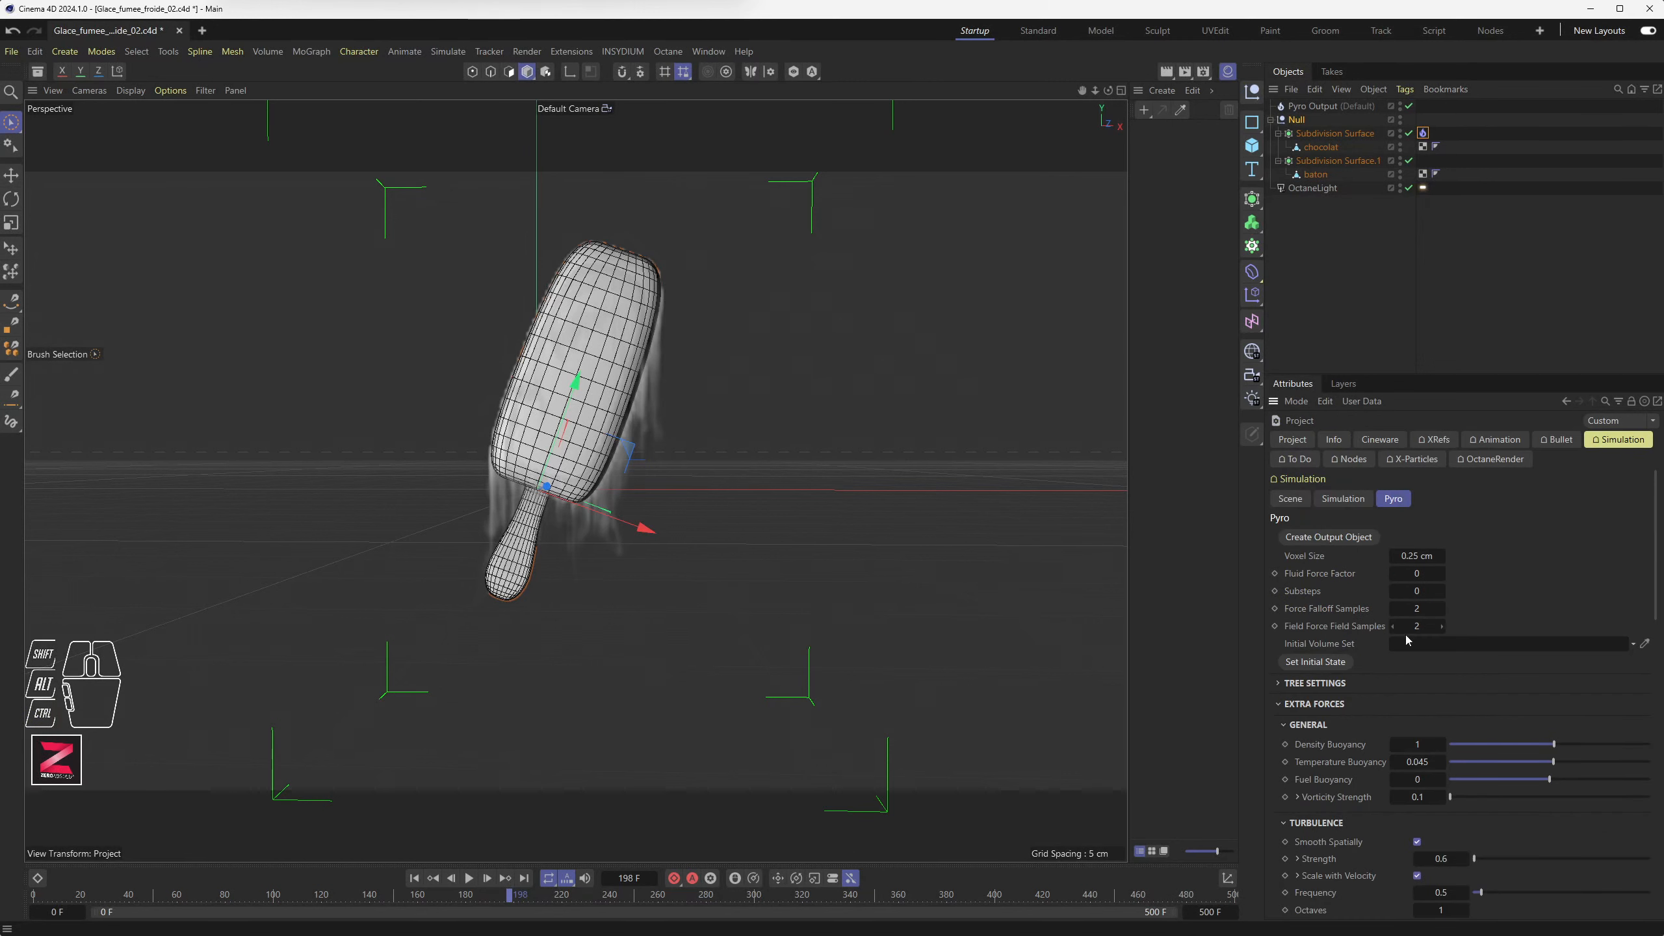
scroll(1386, 695, "down", 4)
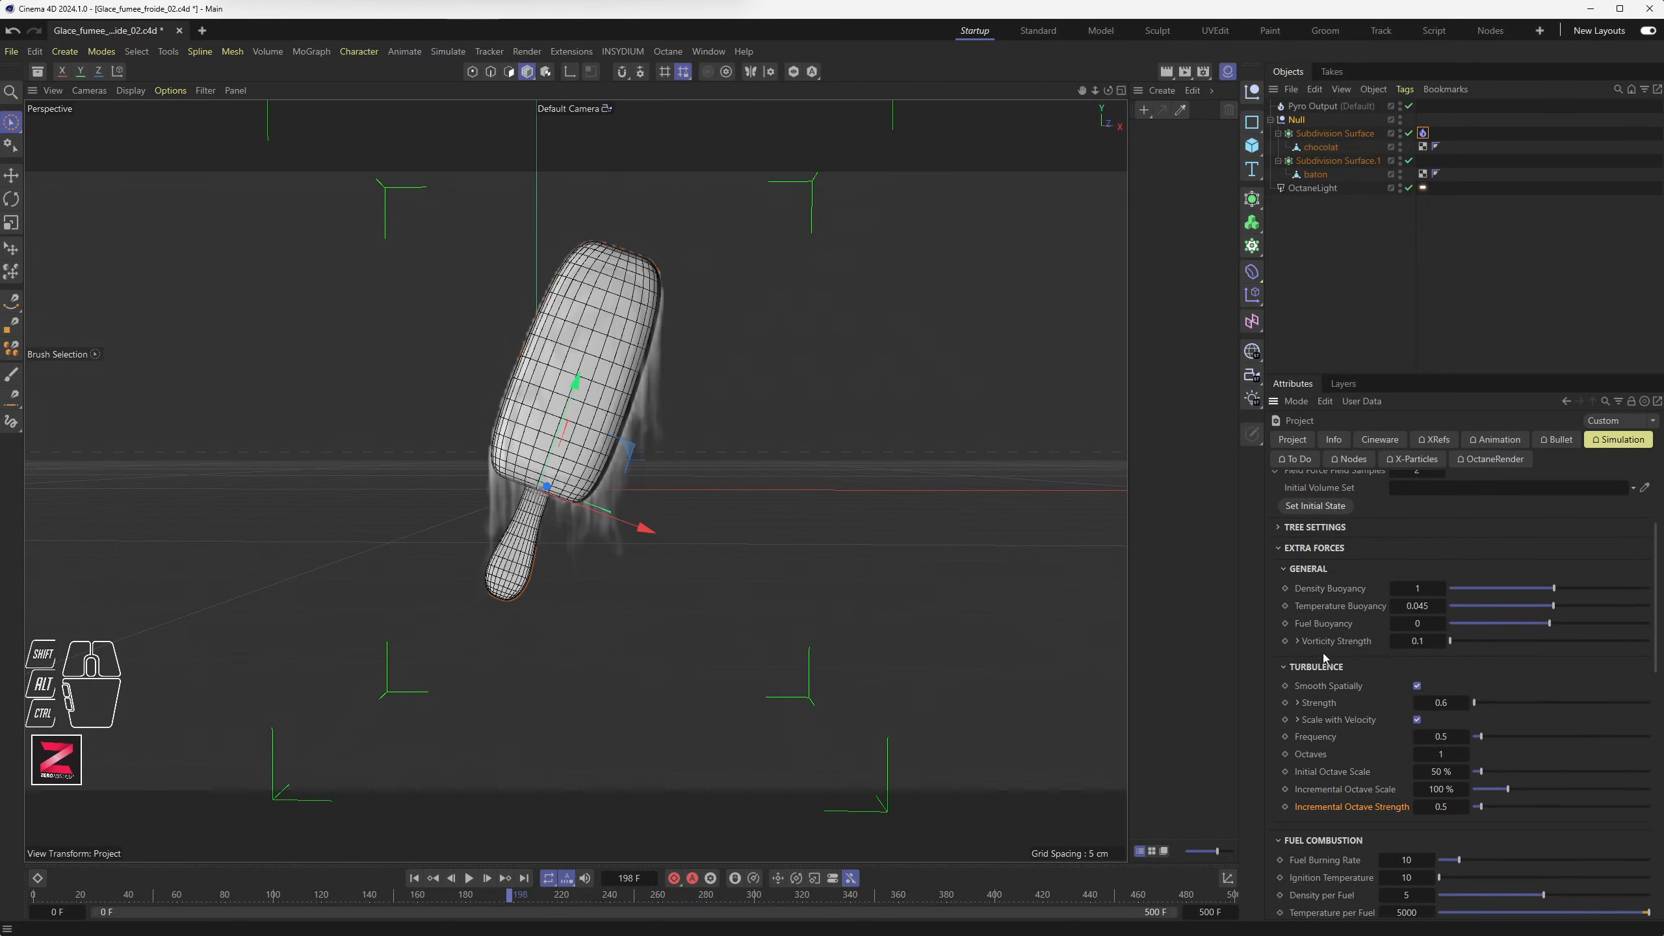
scroll(1317, 603, "up", 2)
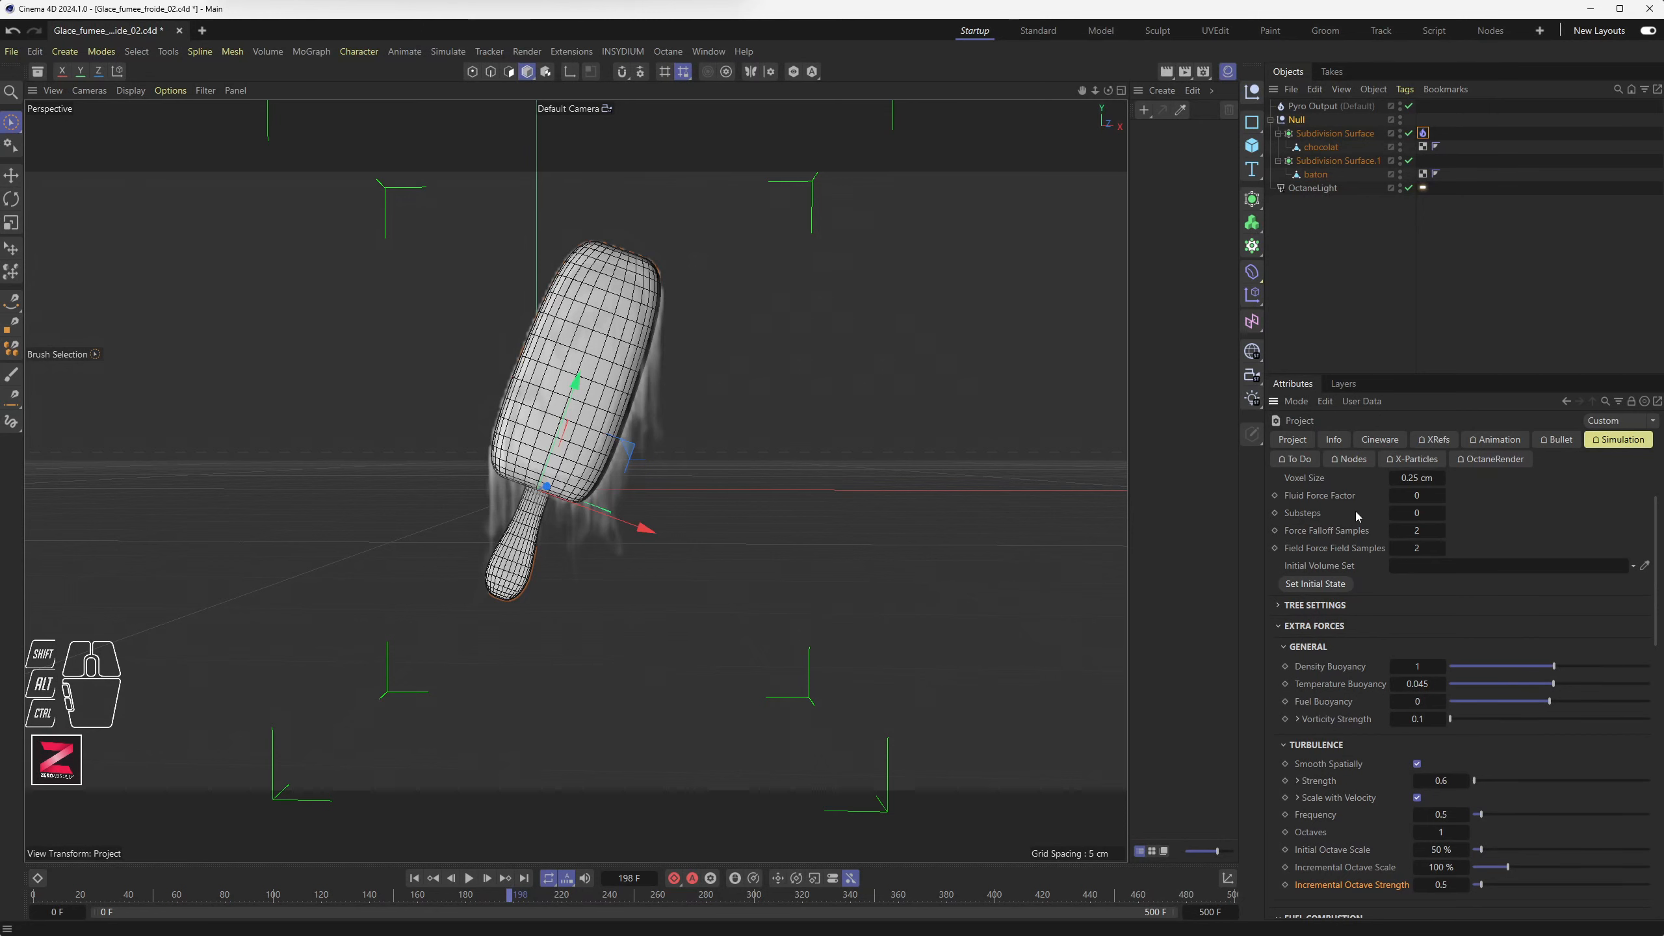
scroll(1349, 713, "down", 2)
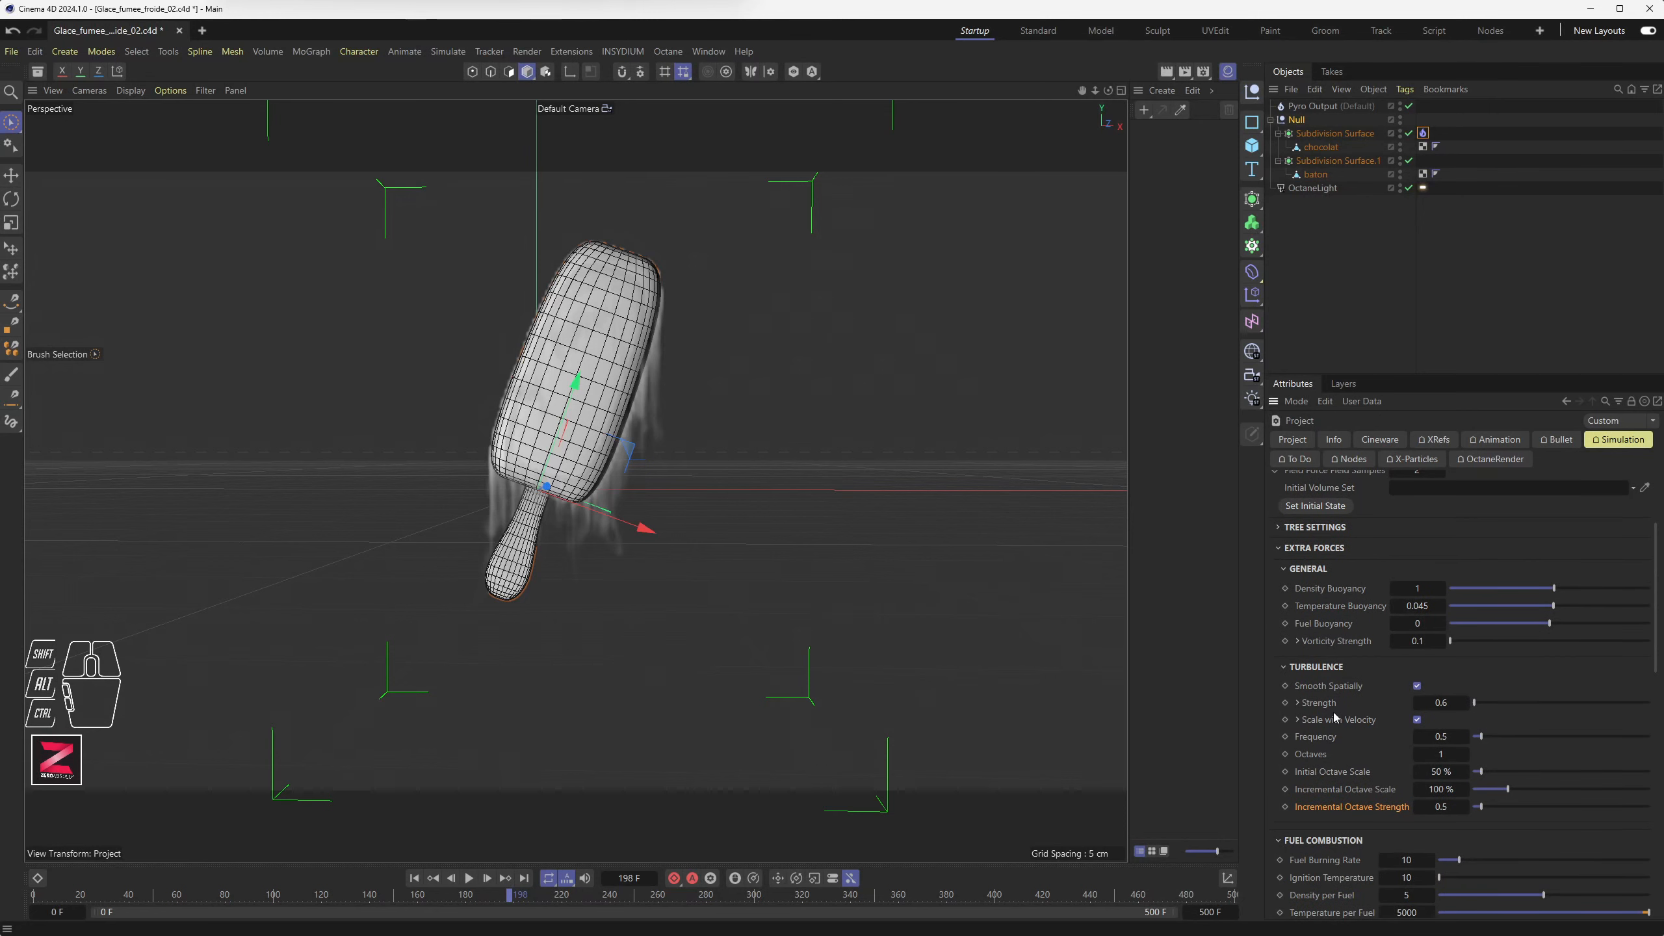
scroll(1334, 712, "down", 4)
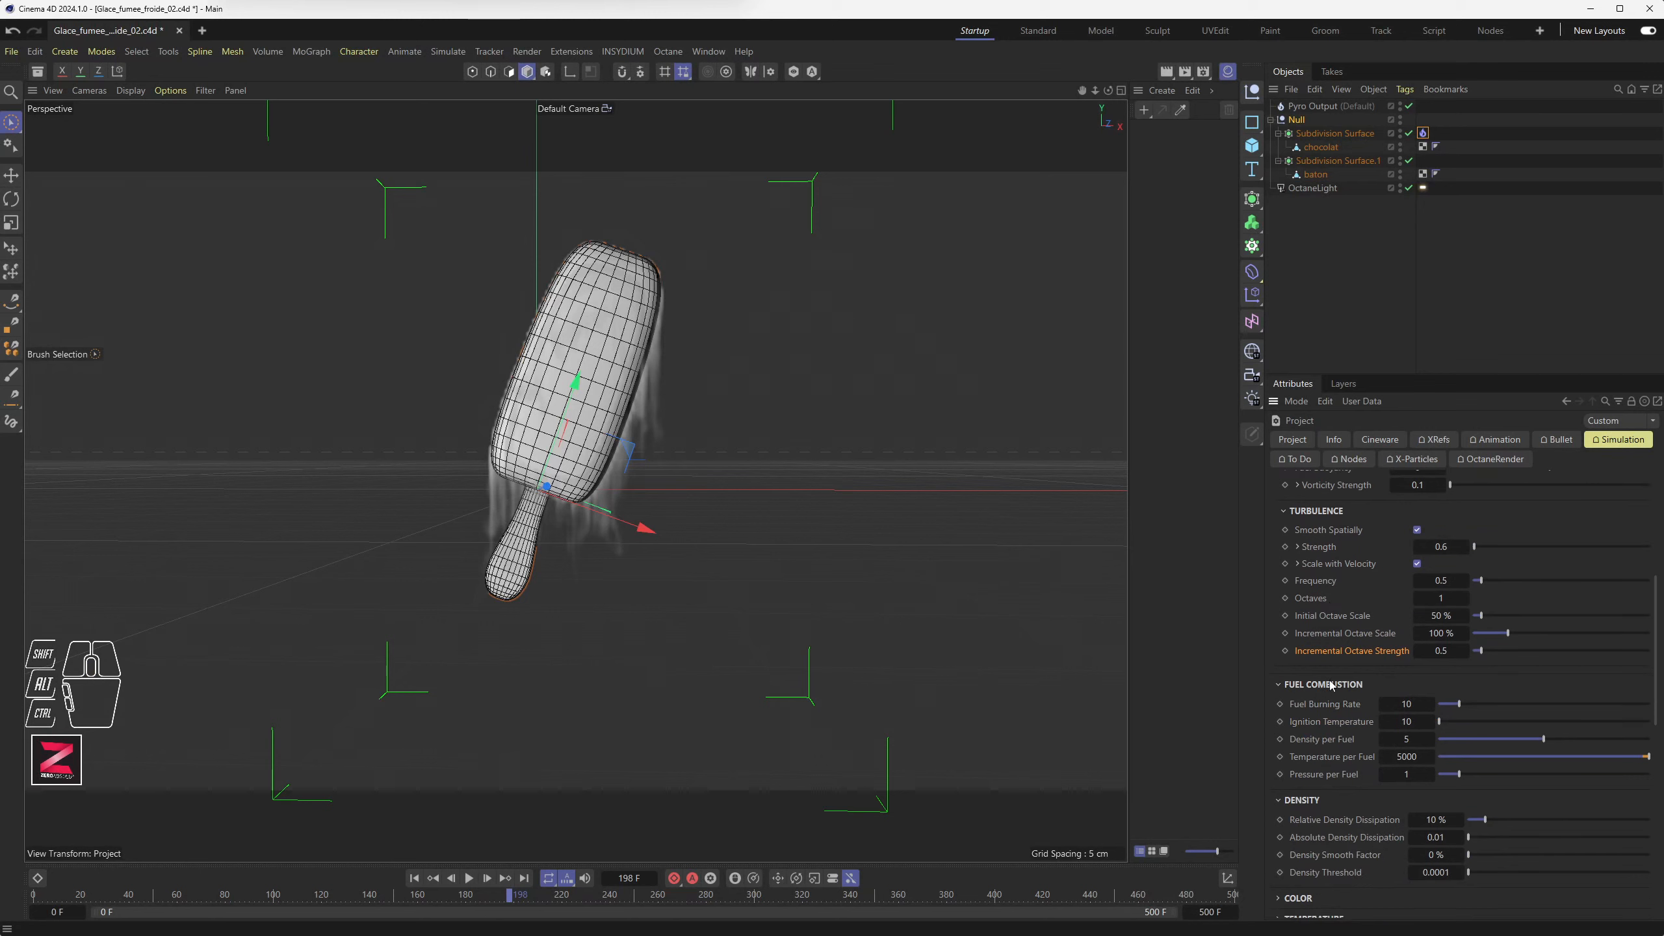
scroll(1336, 705, "down", 2)
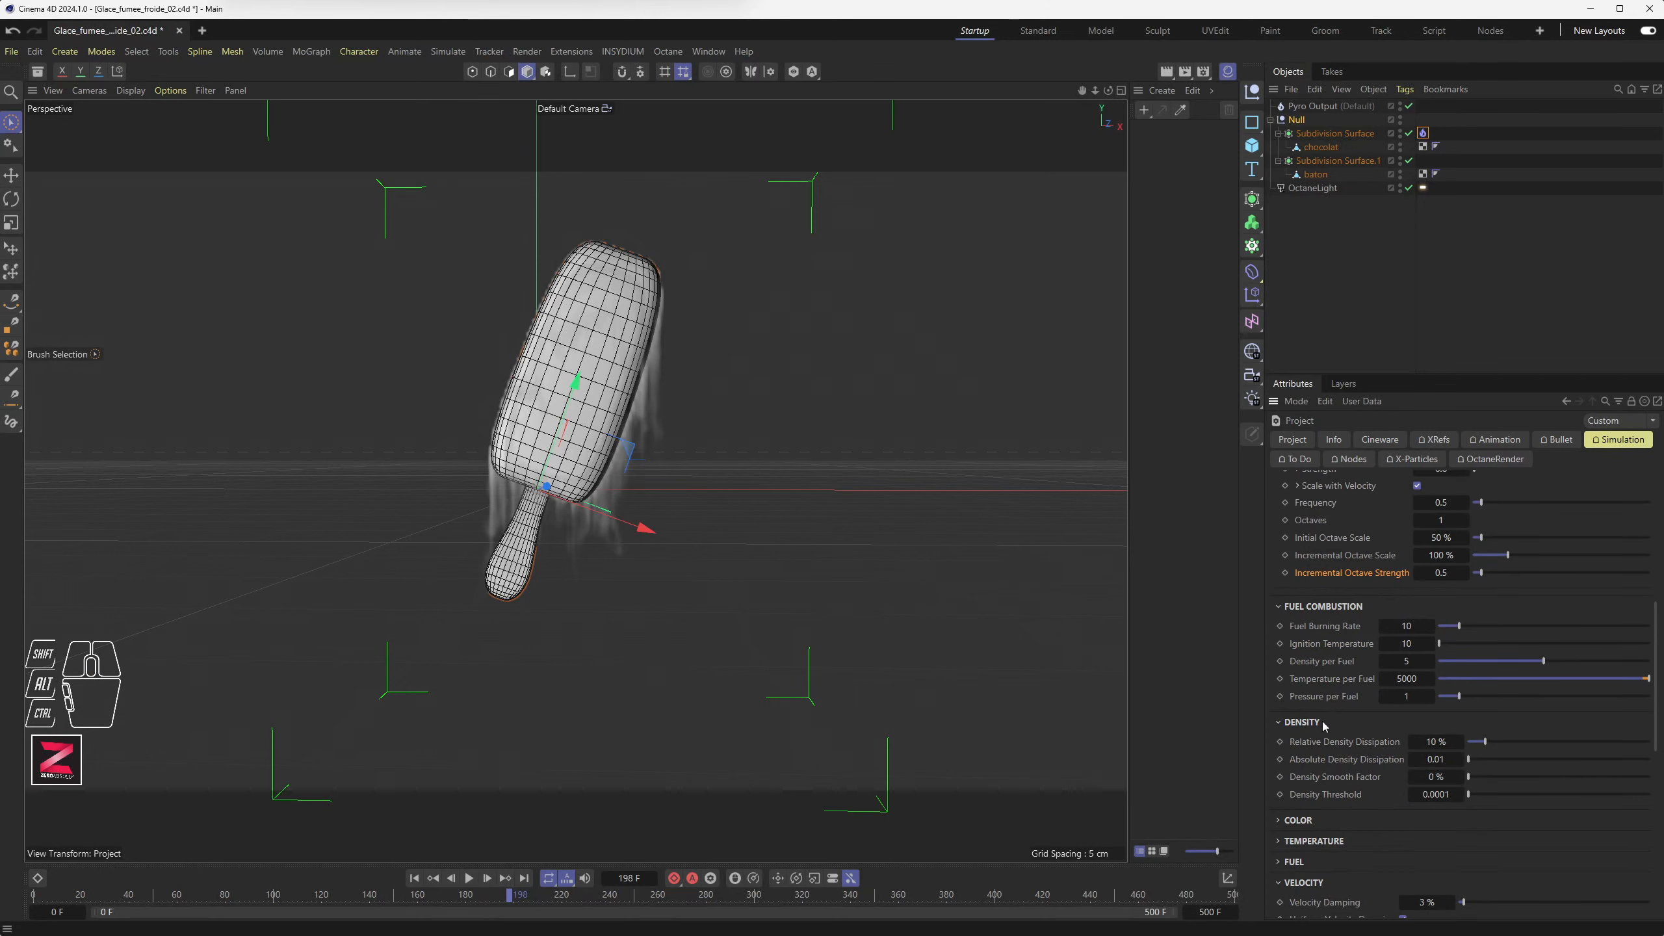
left_click(1448, 742)
type("7")
key("Return")
left_click(414, 878)
left_click(470, 878)
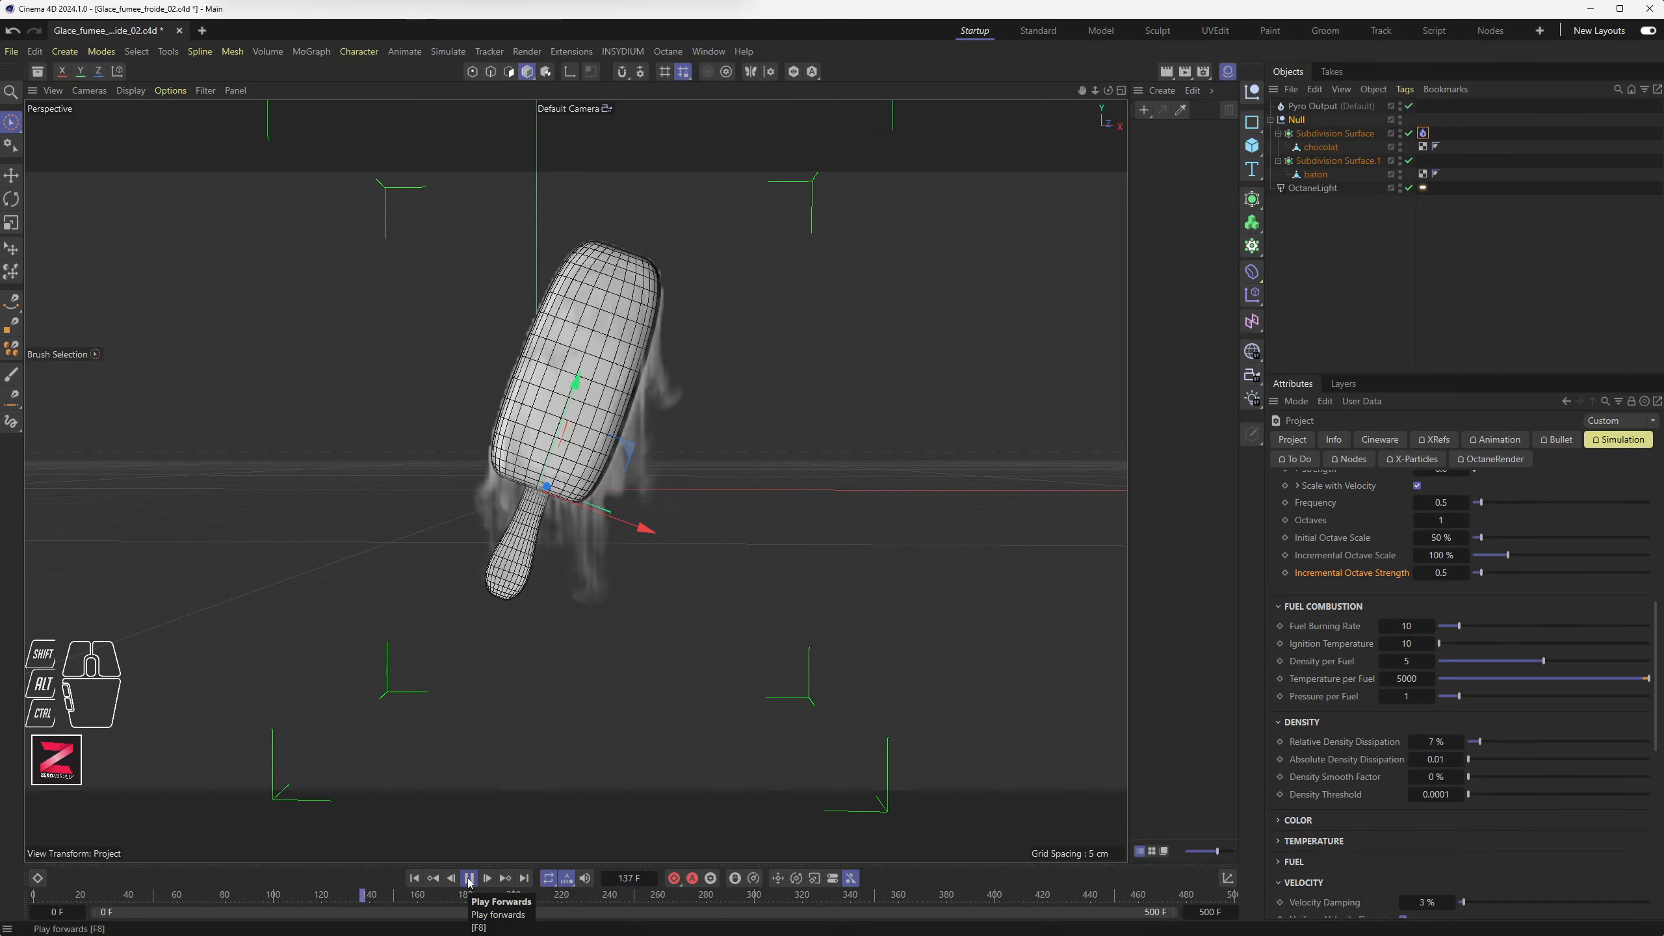
left_click(469, 878)
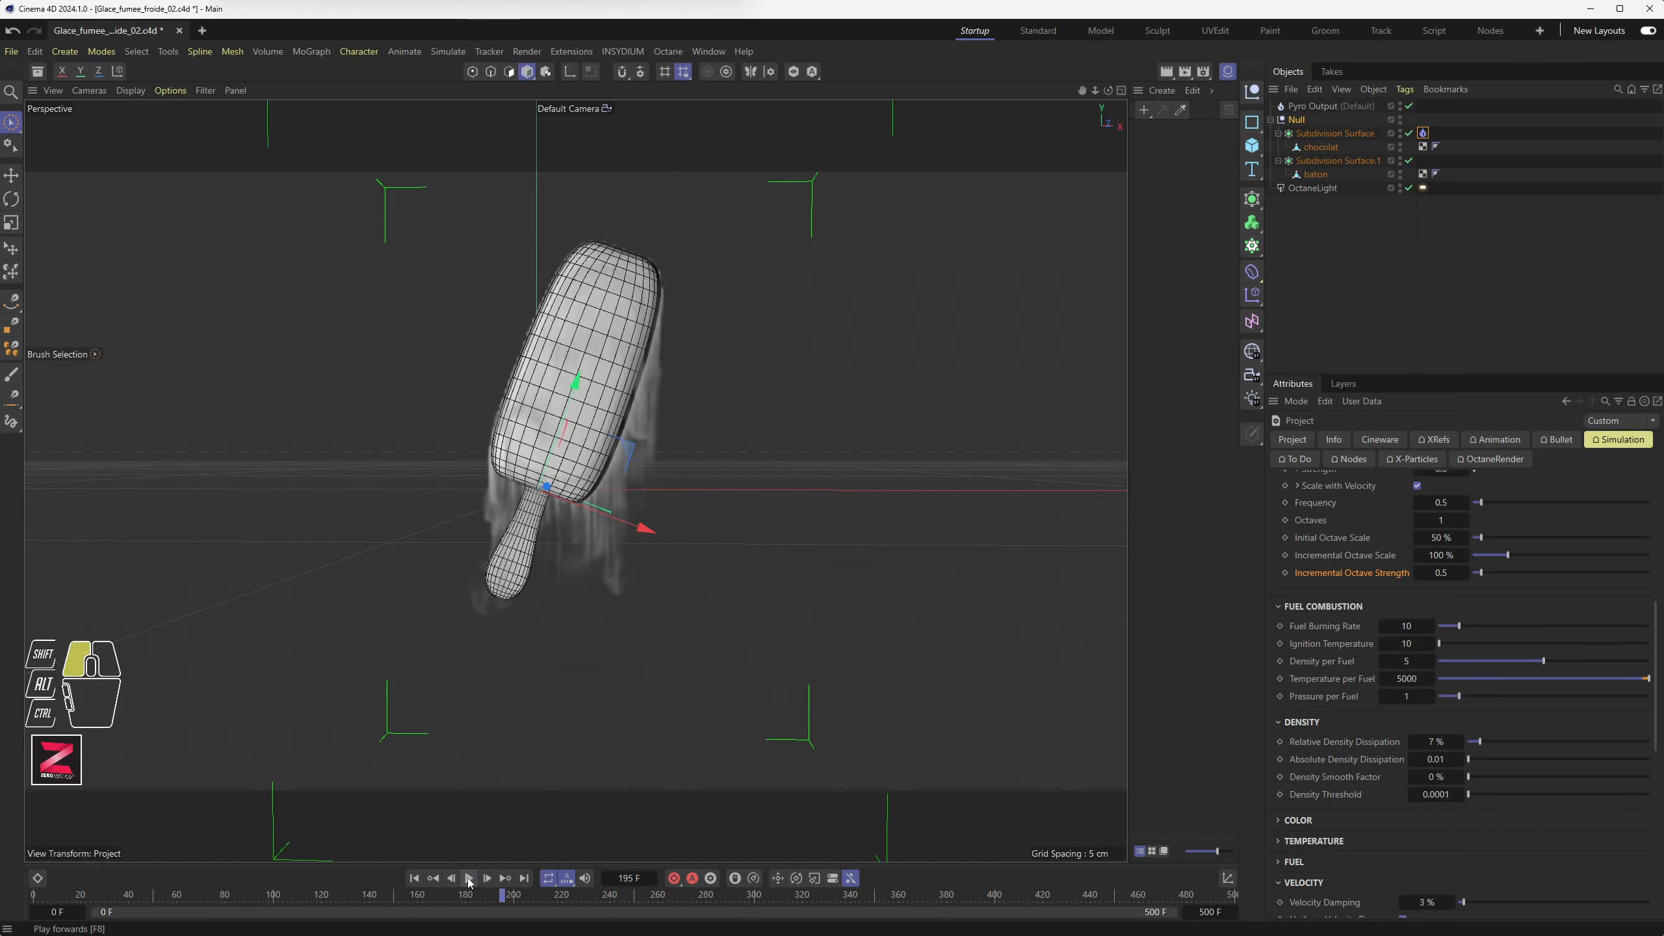
Set the Pyro Relative Density Dissipation to 5% and continue the simulation, stopping at frame 274
left_click_drag(1434, 745, 1432, 747)
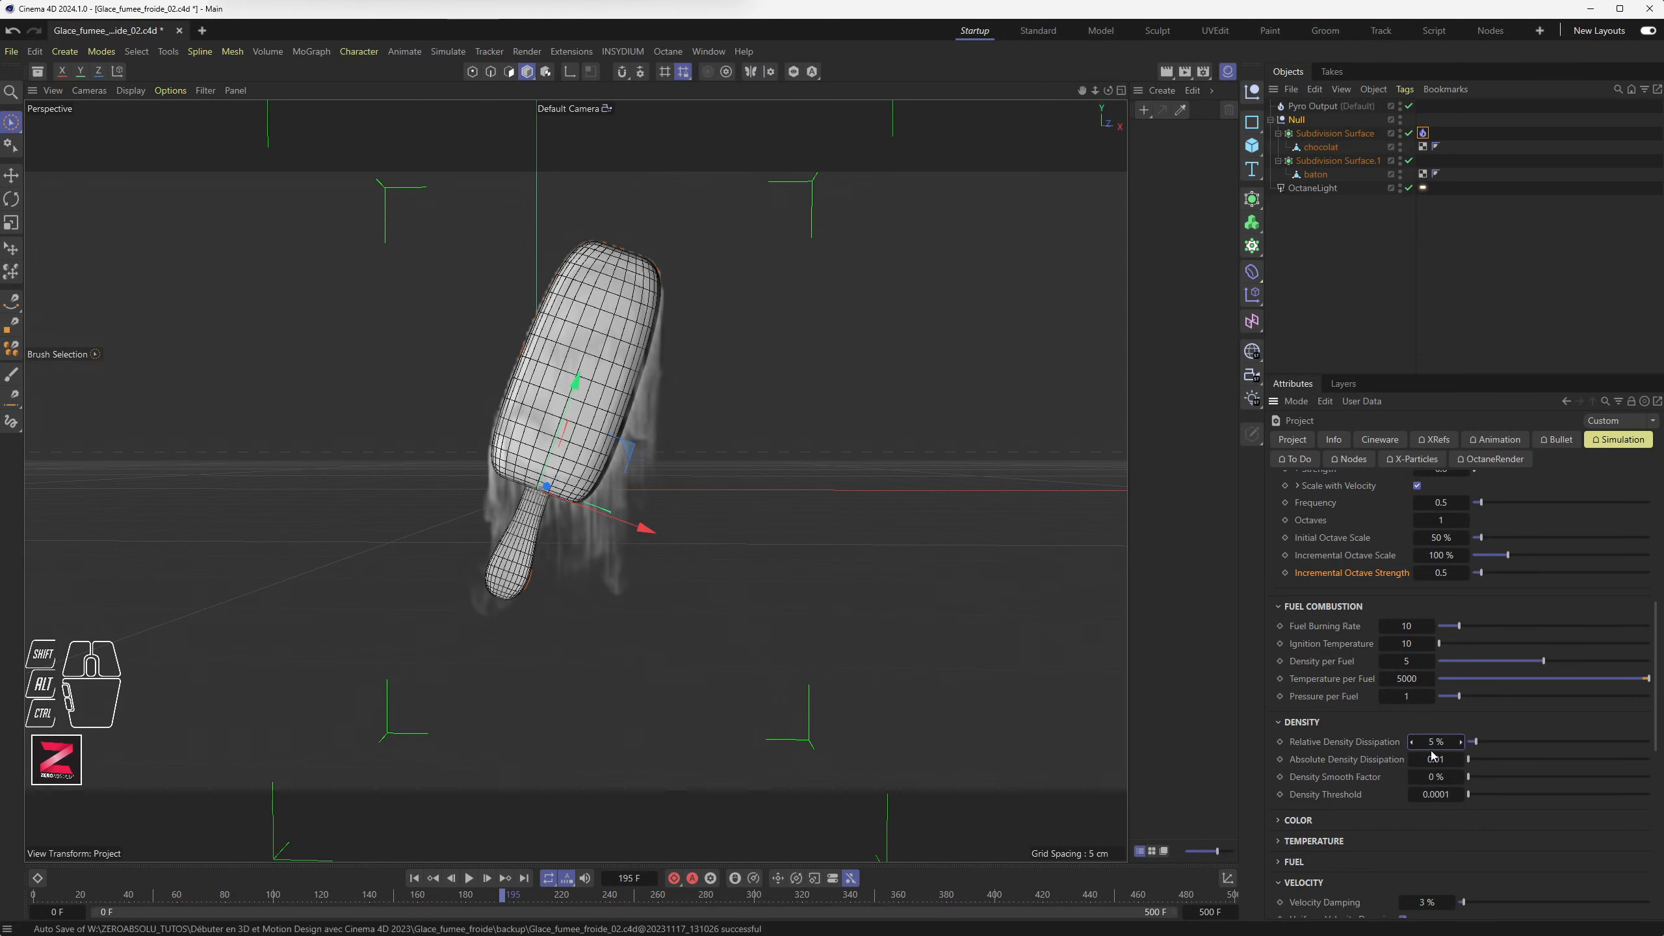
left_click(469, 879)
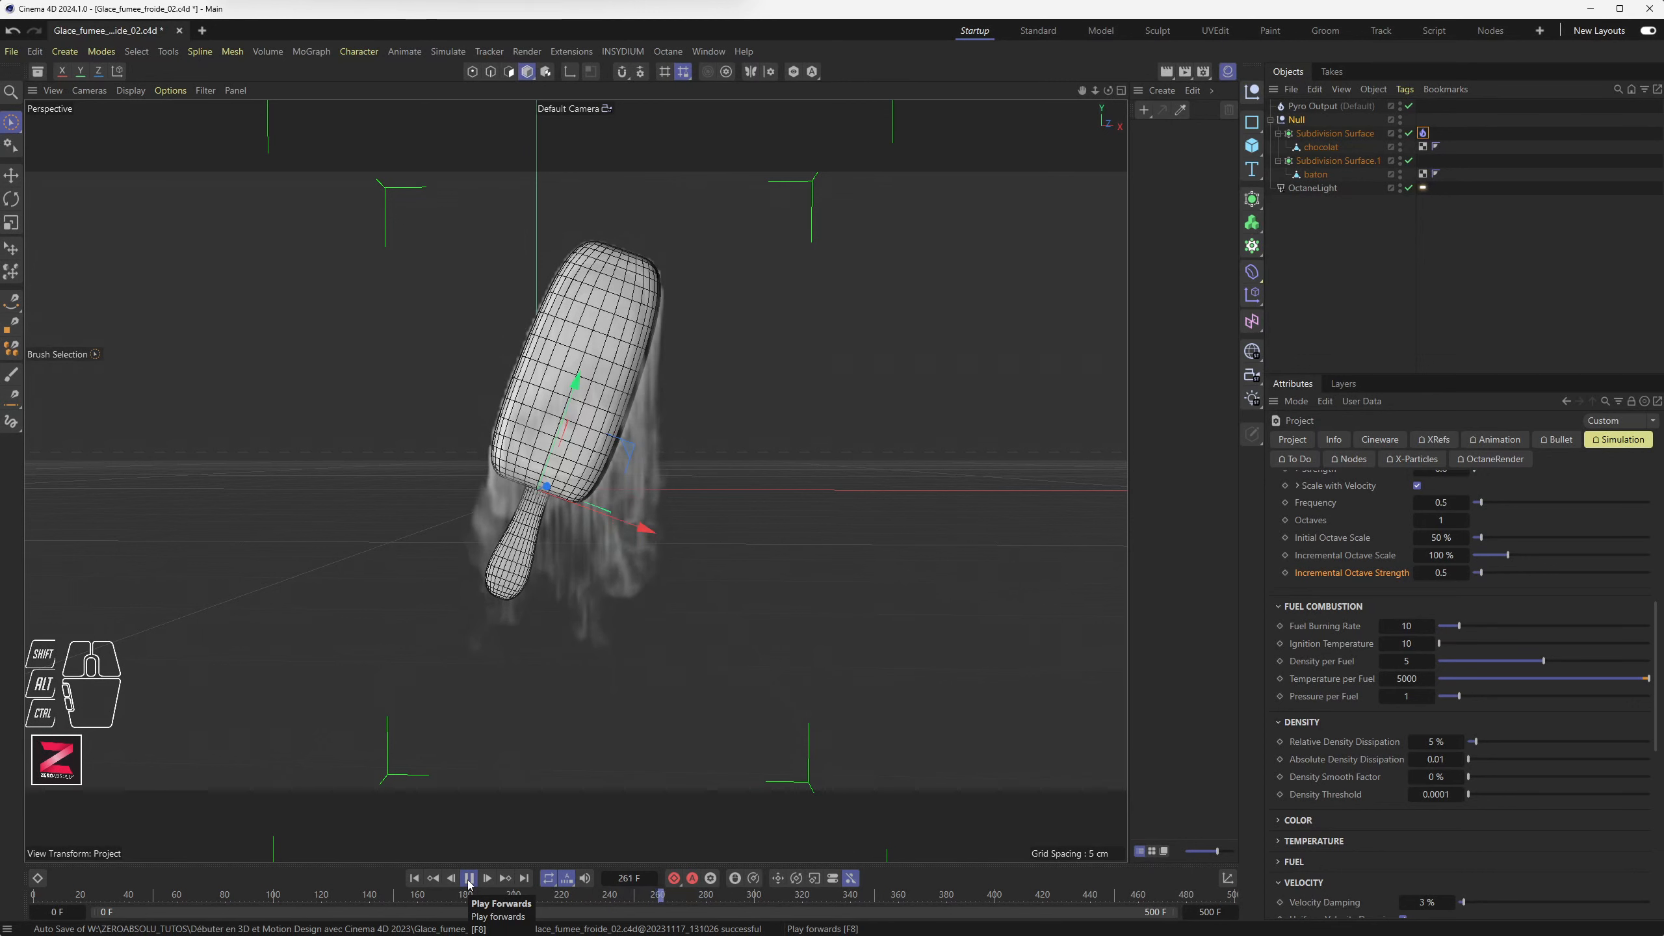
left_click(469, 878)
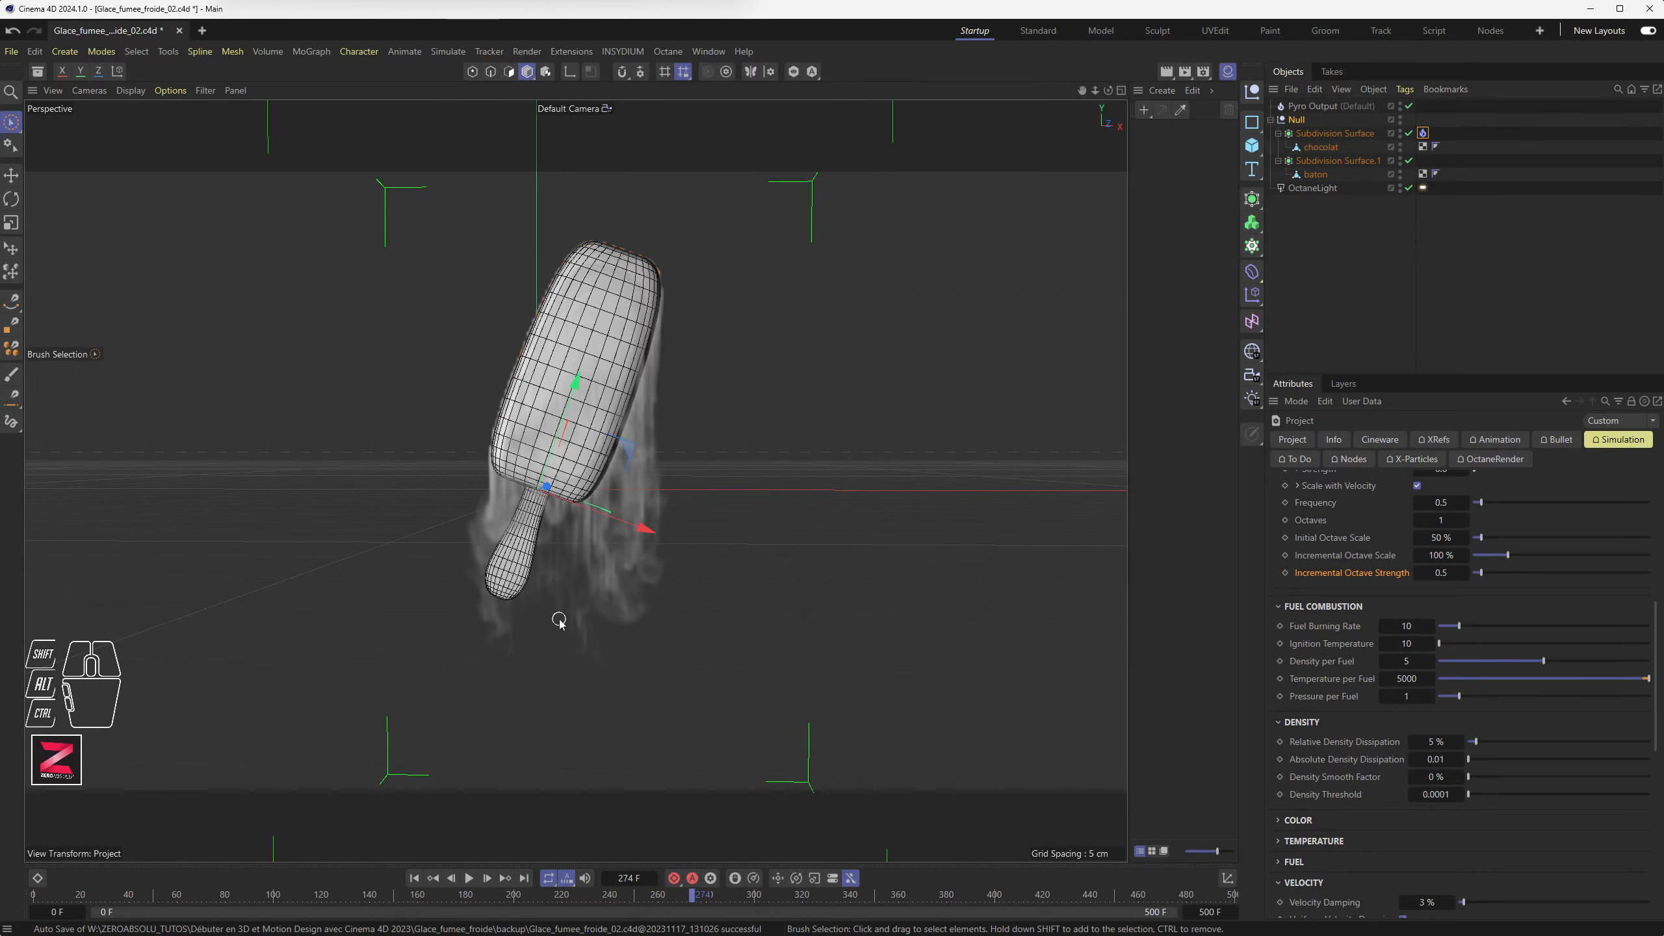
left_click_drag(556, 619, 634, 629, "alt")
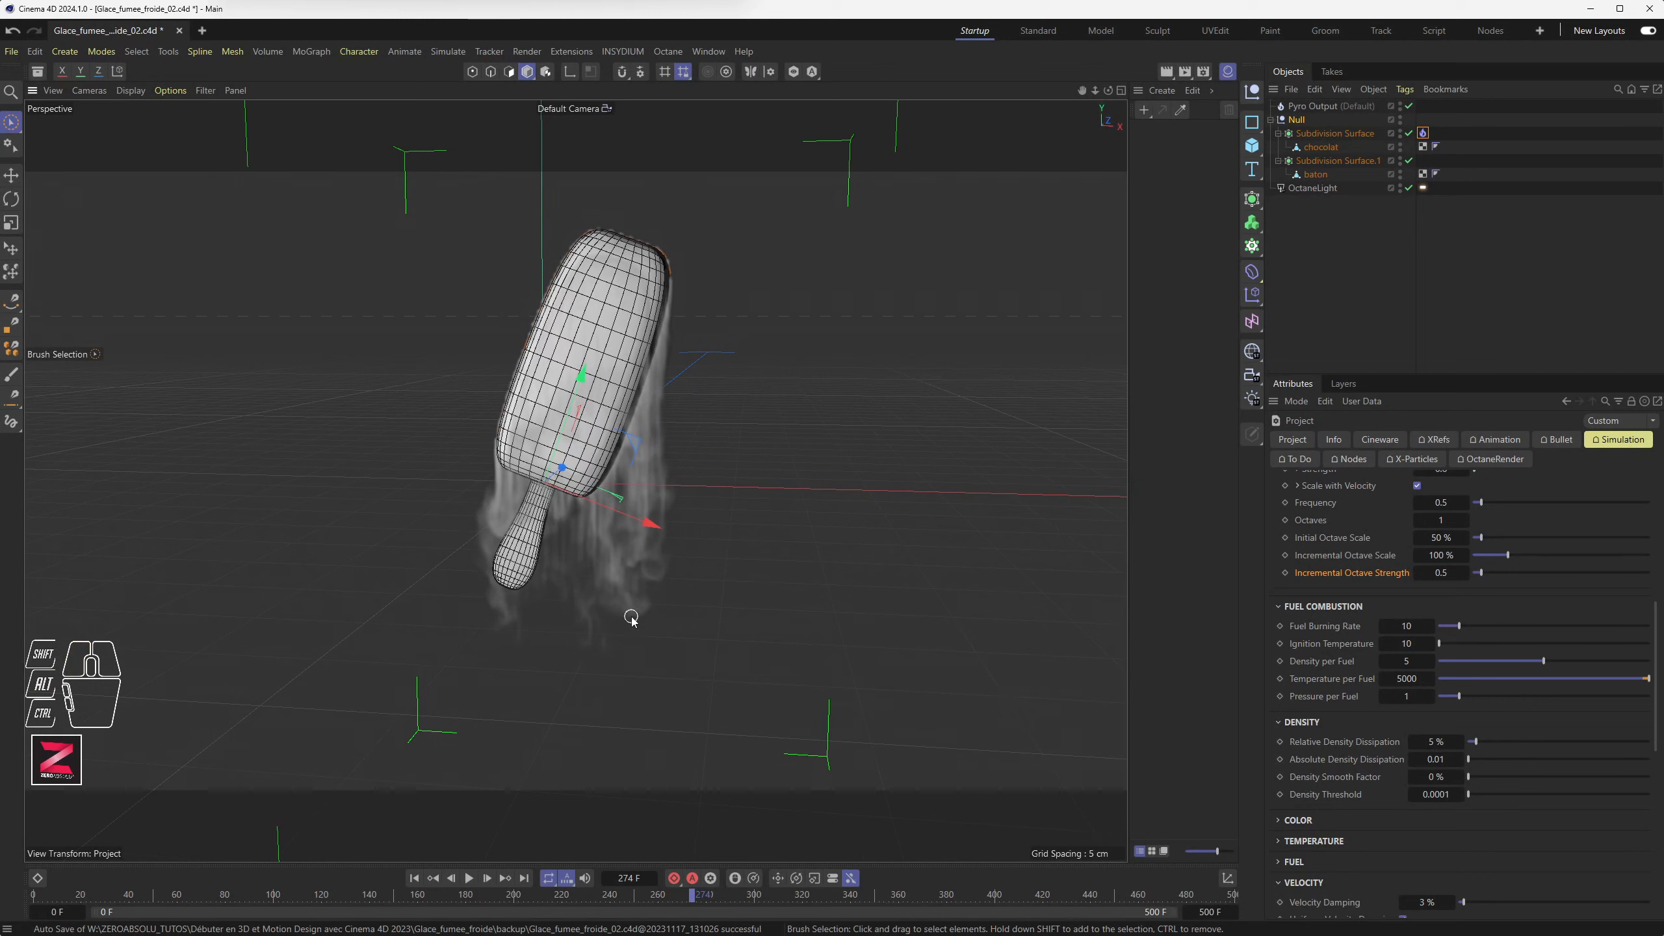
Add an Attractor force, move it below the ice cream to about -9.83 cm in Y, and continue the simulation to frame 316
left_click_drag(451, 57, 587, 88)
left_click_drag(544, 427, 544, 550)
mouse_move(637, 583)
left_mouse_down("alt")
mouse_move(502, 551)
mouse_move(650, 576)
mouse_move(629, 590)
left_mouse_up("alt")
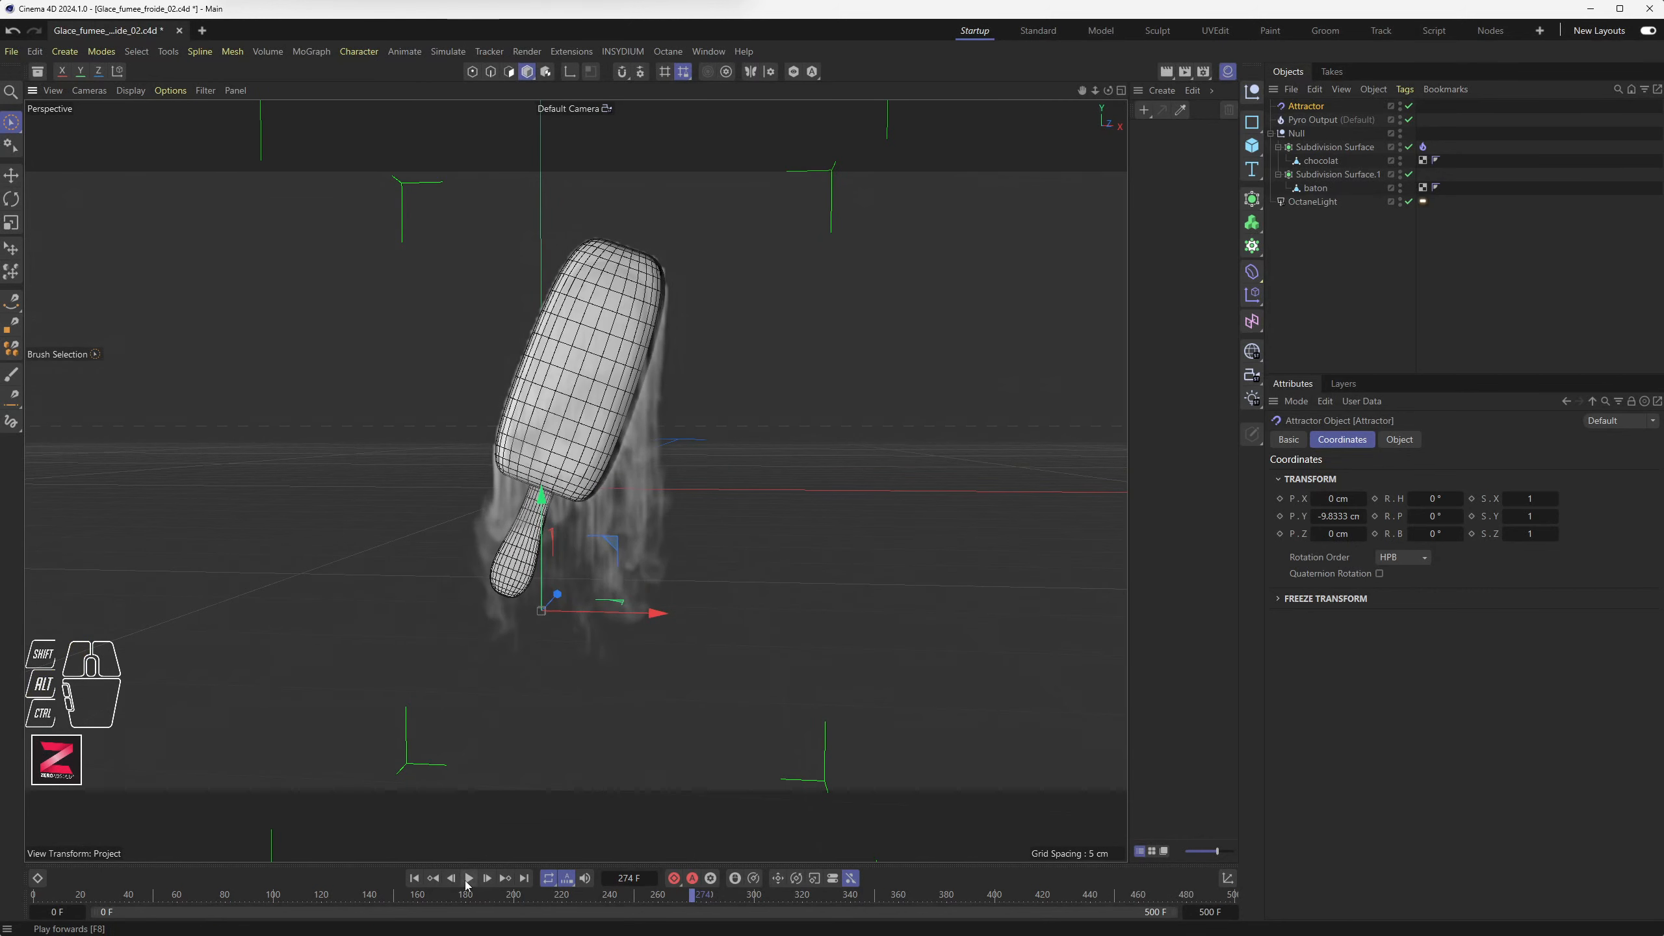
left_click(469, 878)
left_click(471, 880)
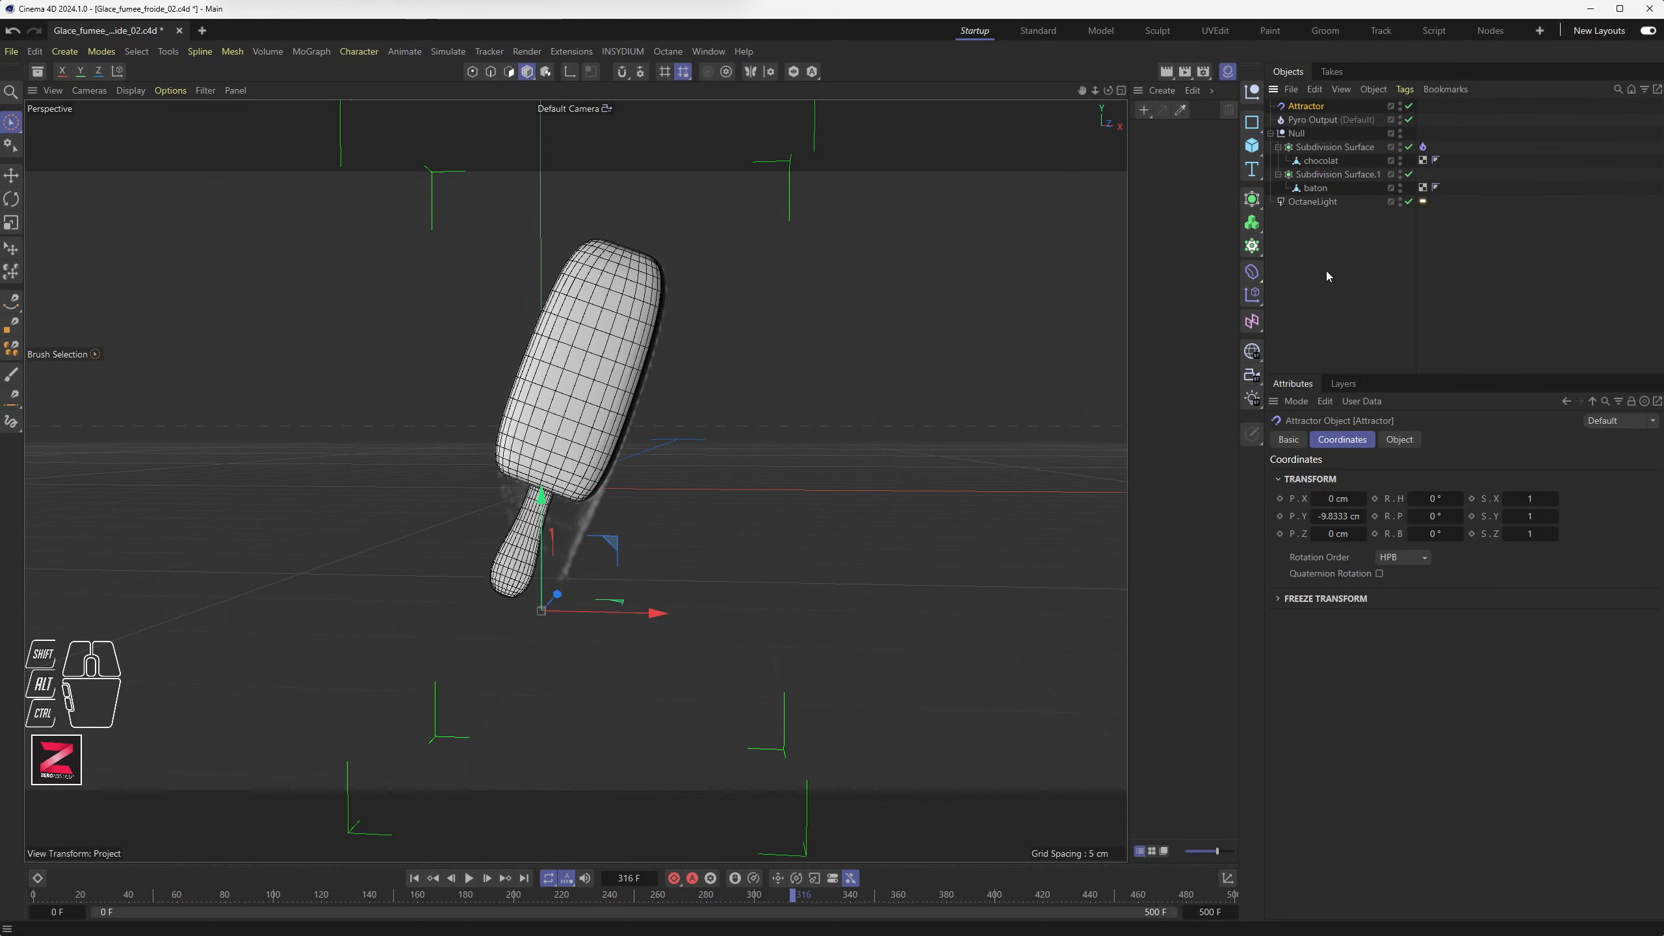
Try a Speed Limit of 100 cm and a Strength of 2 on the Attractor, replaying from the first frame to frame 129
left_click(1400, 439)
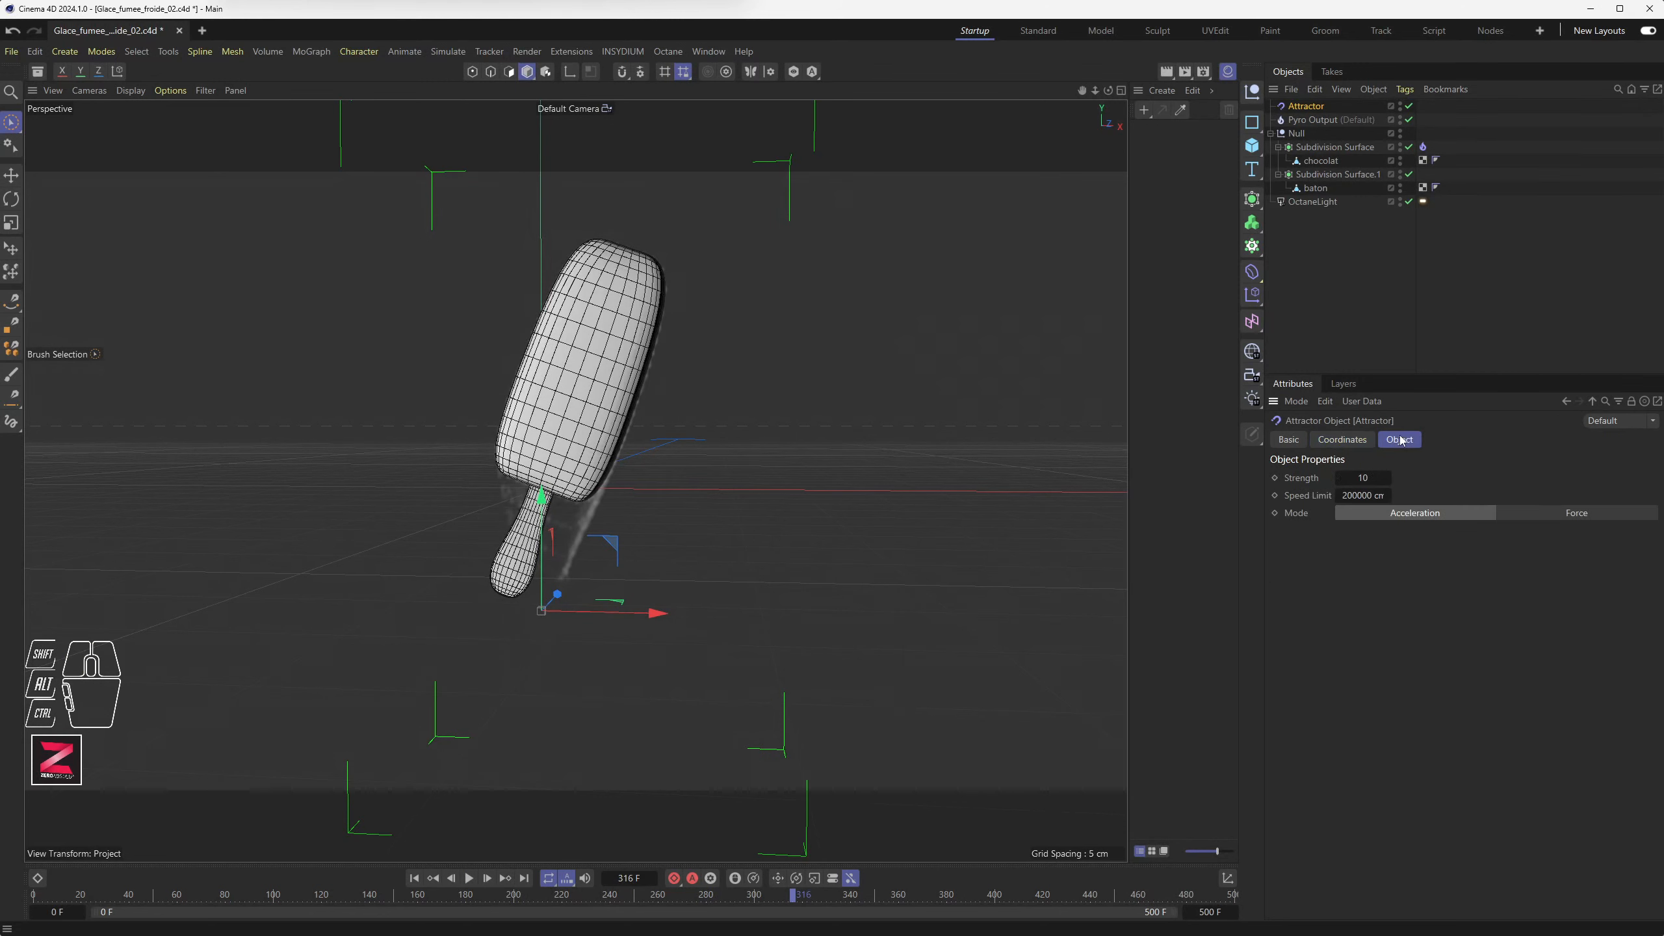
left_click(1363, 496)
type("100")
key("Return")
left_click_drag(1356, 477, 1361, 478)
left_click(1363, 478)
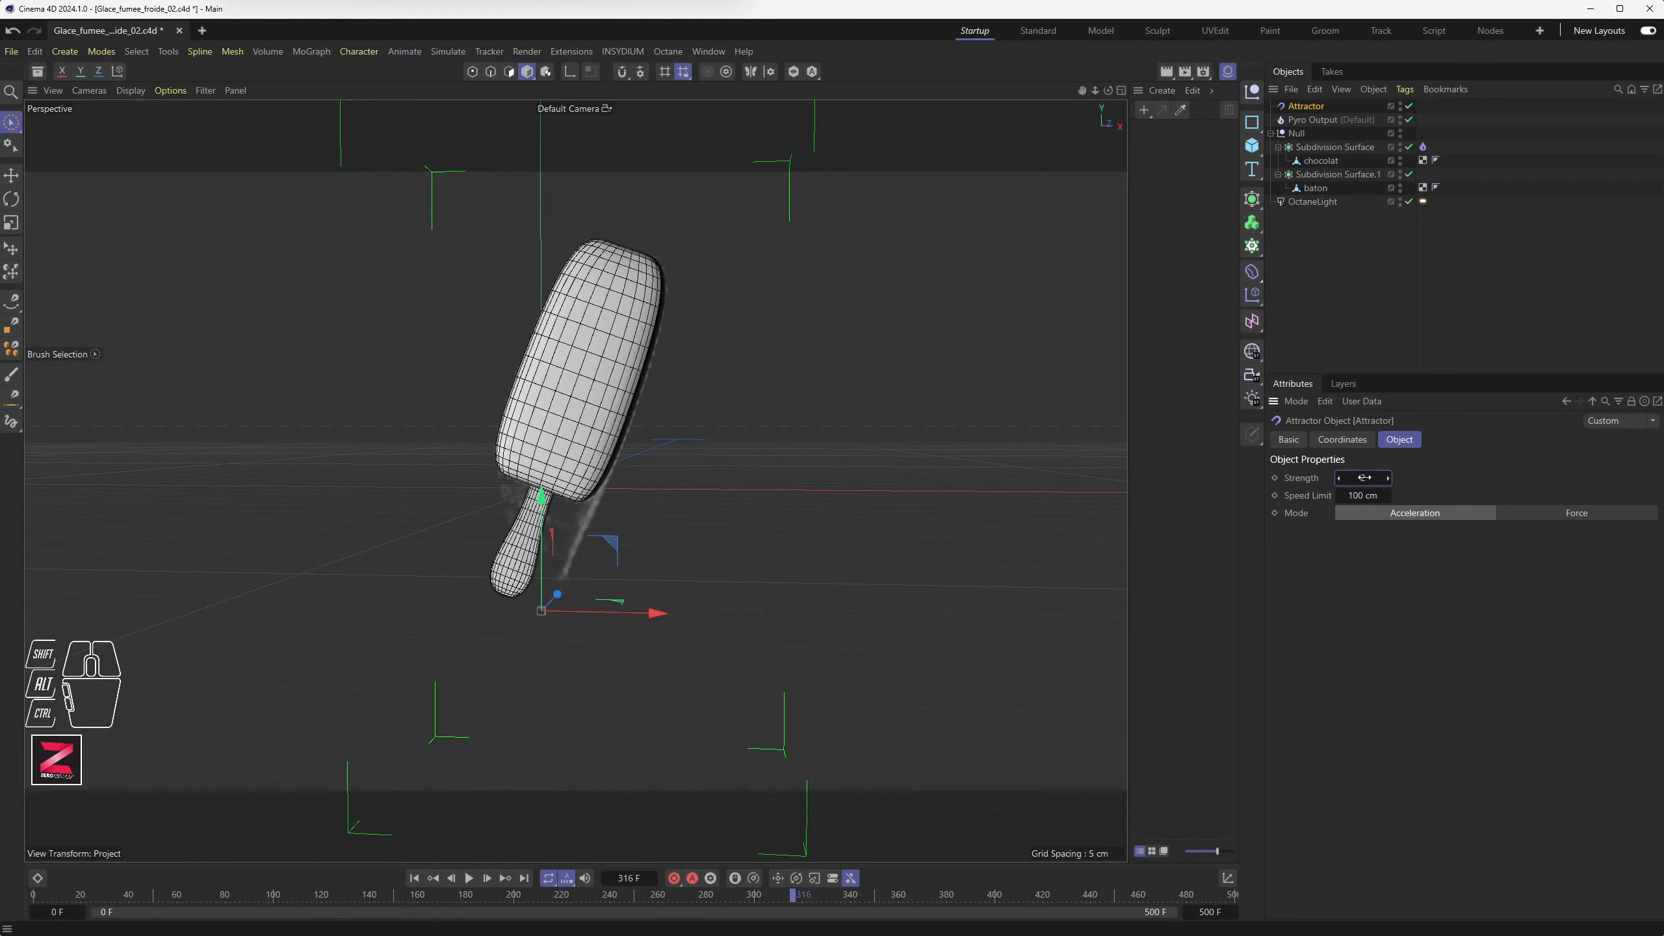
left_click(414, 877)
left_click(469, 878)
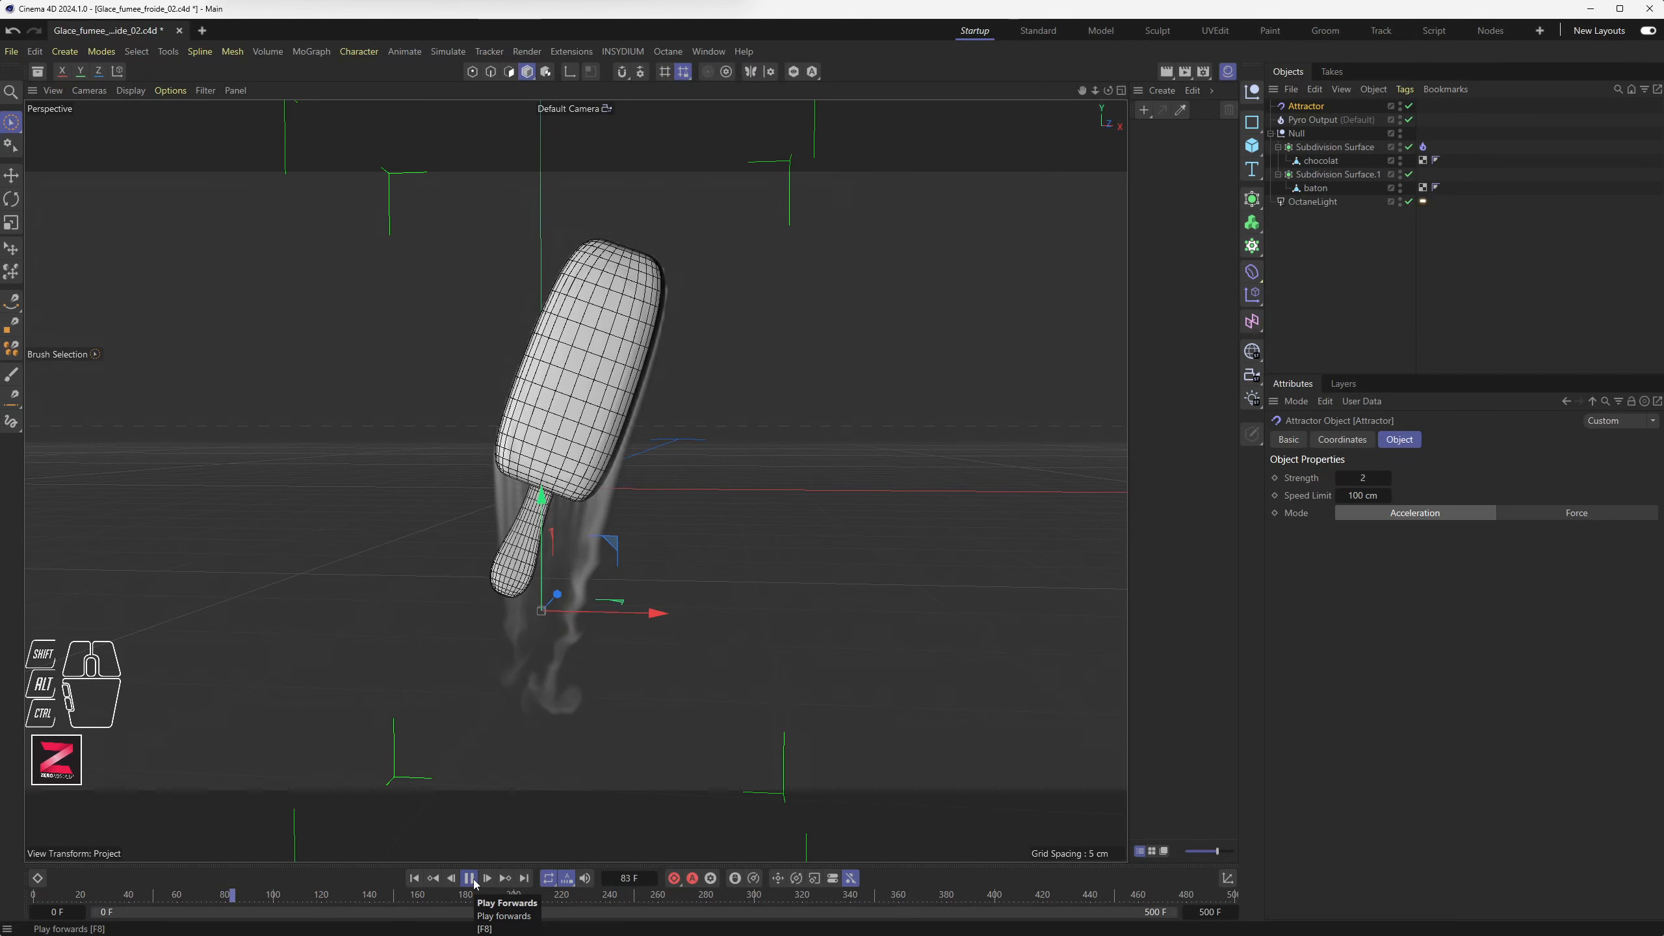
left_click(474, 881)
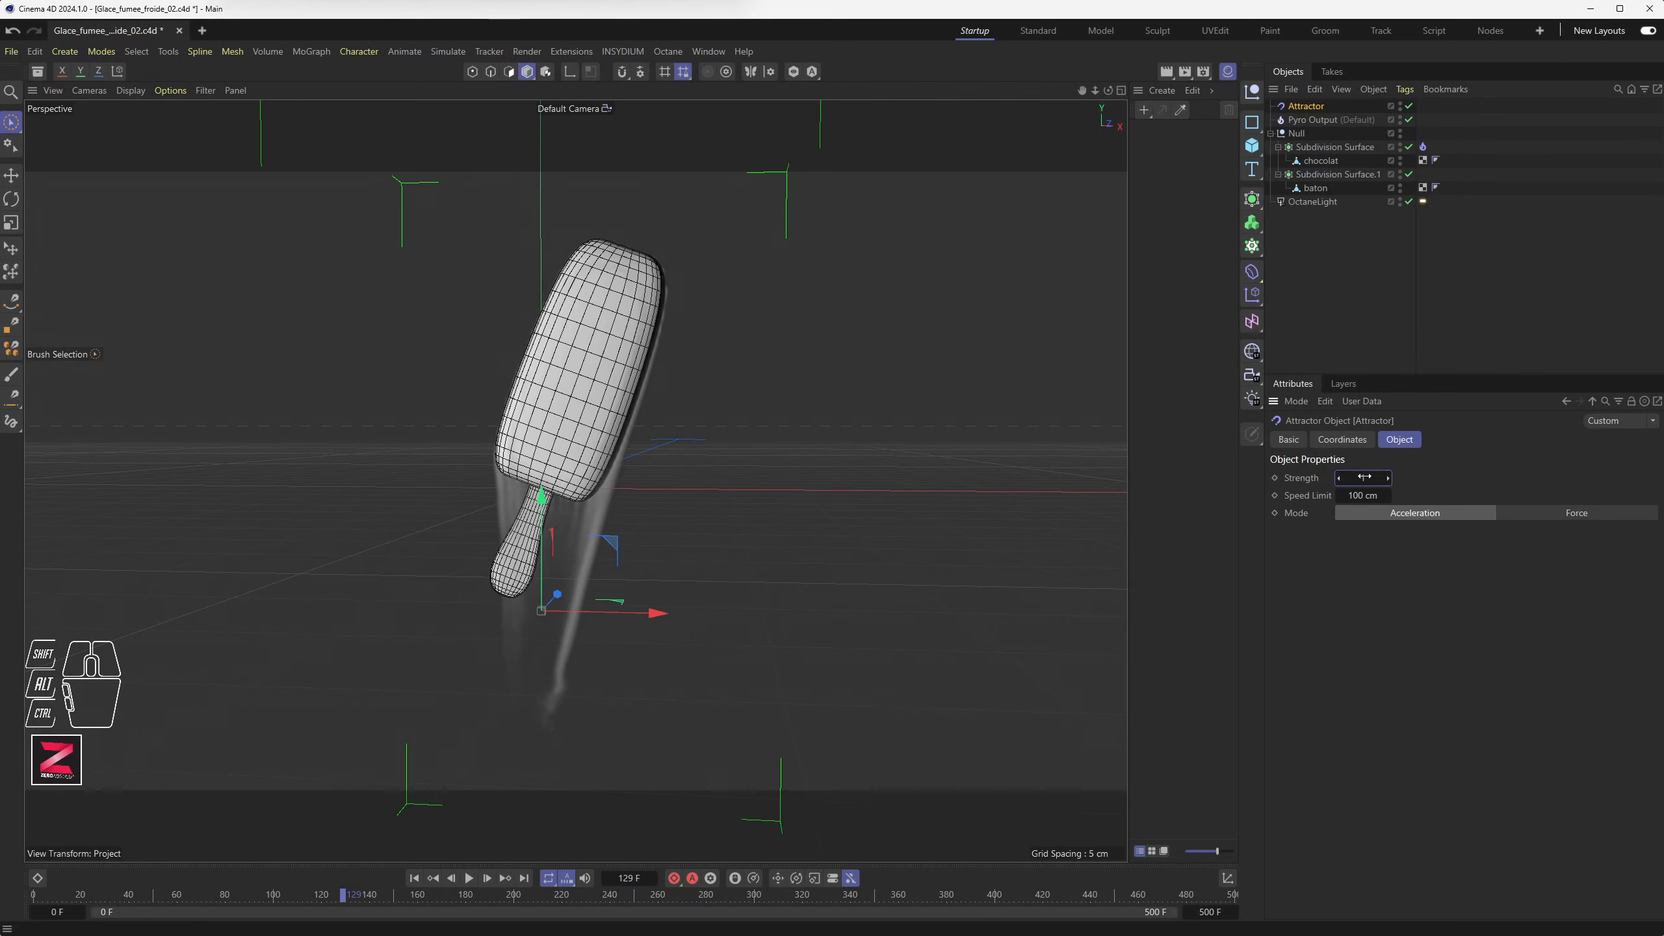
Try a Strength of 1 and a Speed Limit of 50 cm on the Attractor, replaying the simulation to frame 327
left_click(1369, 494)
type("50")
key("Return")
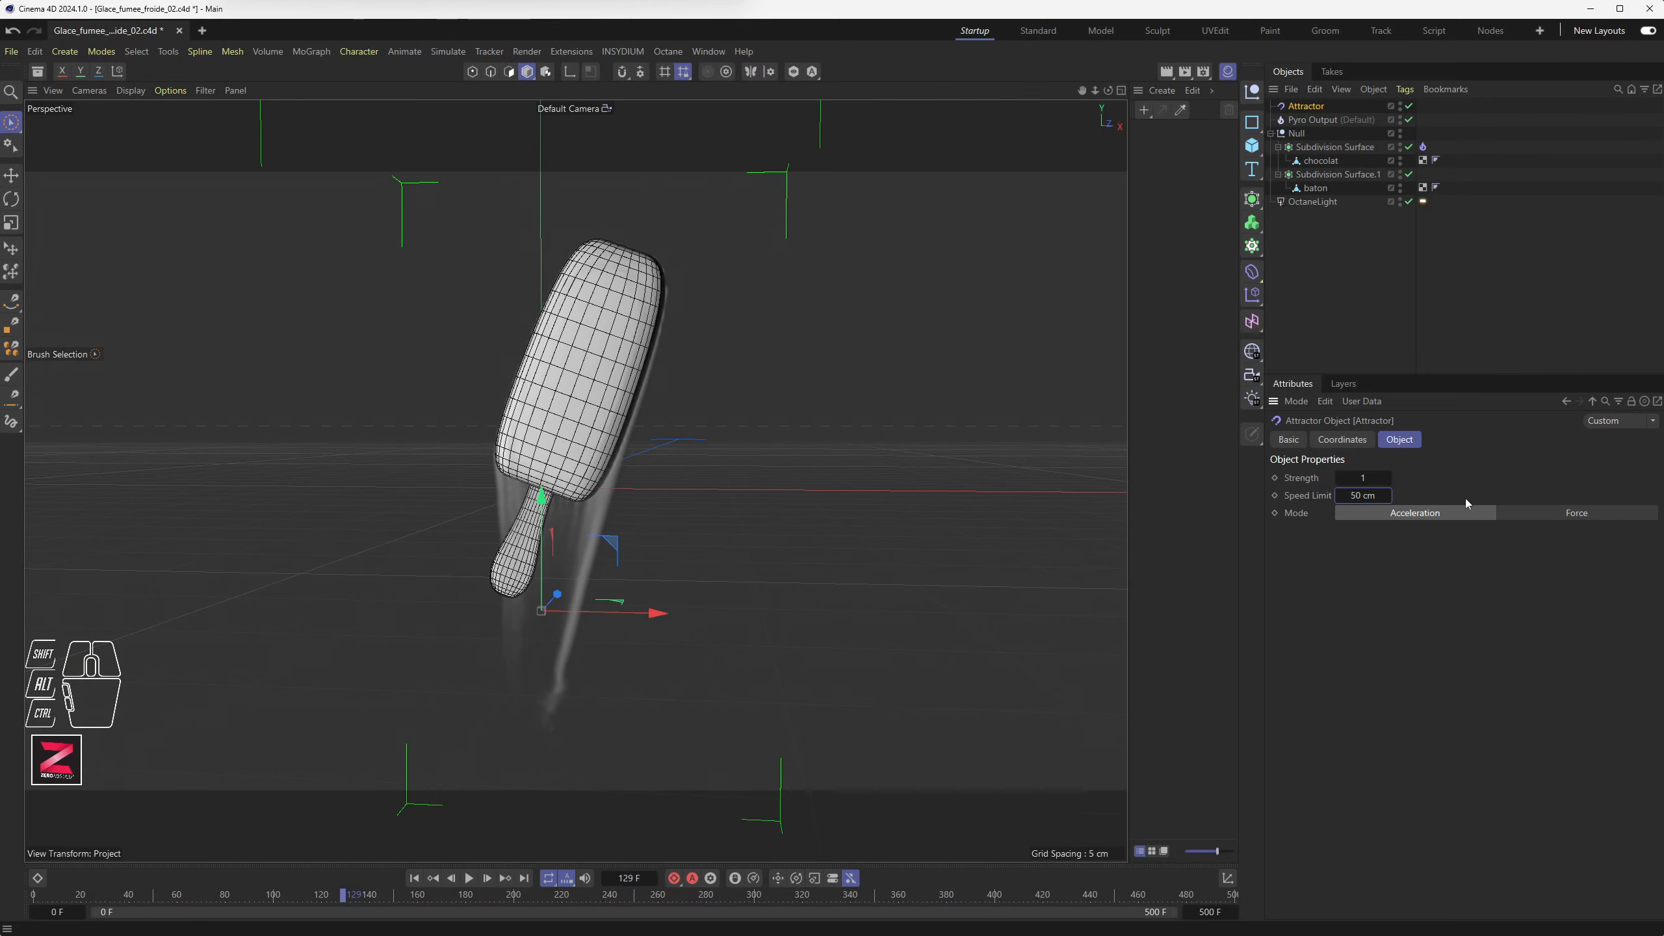
left_click(424, 881)
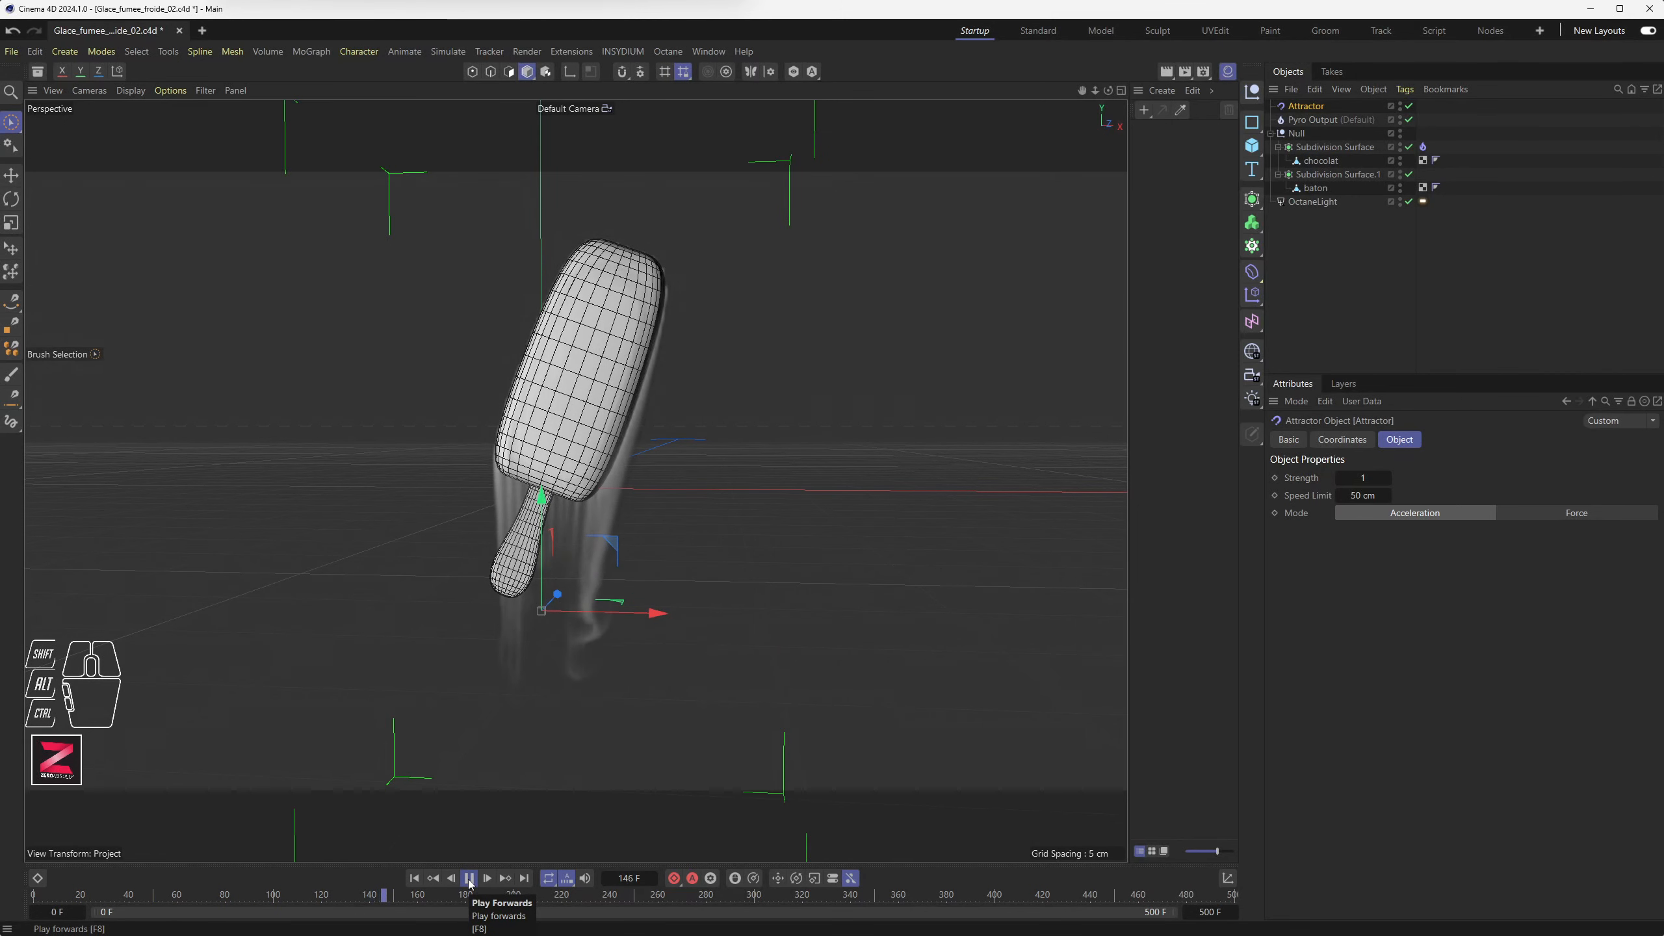
left_click_drag(537, 662, 597, 635, "alt")
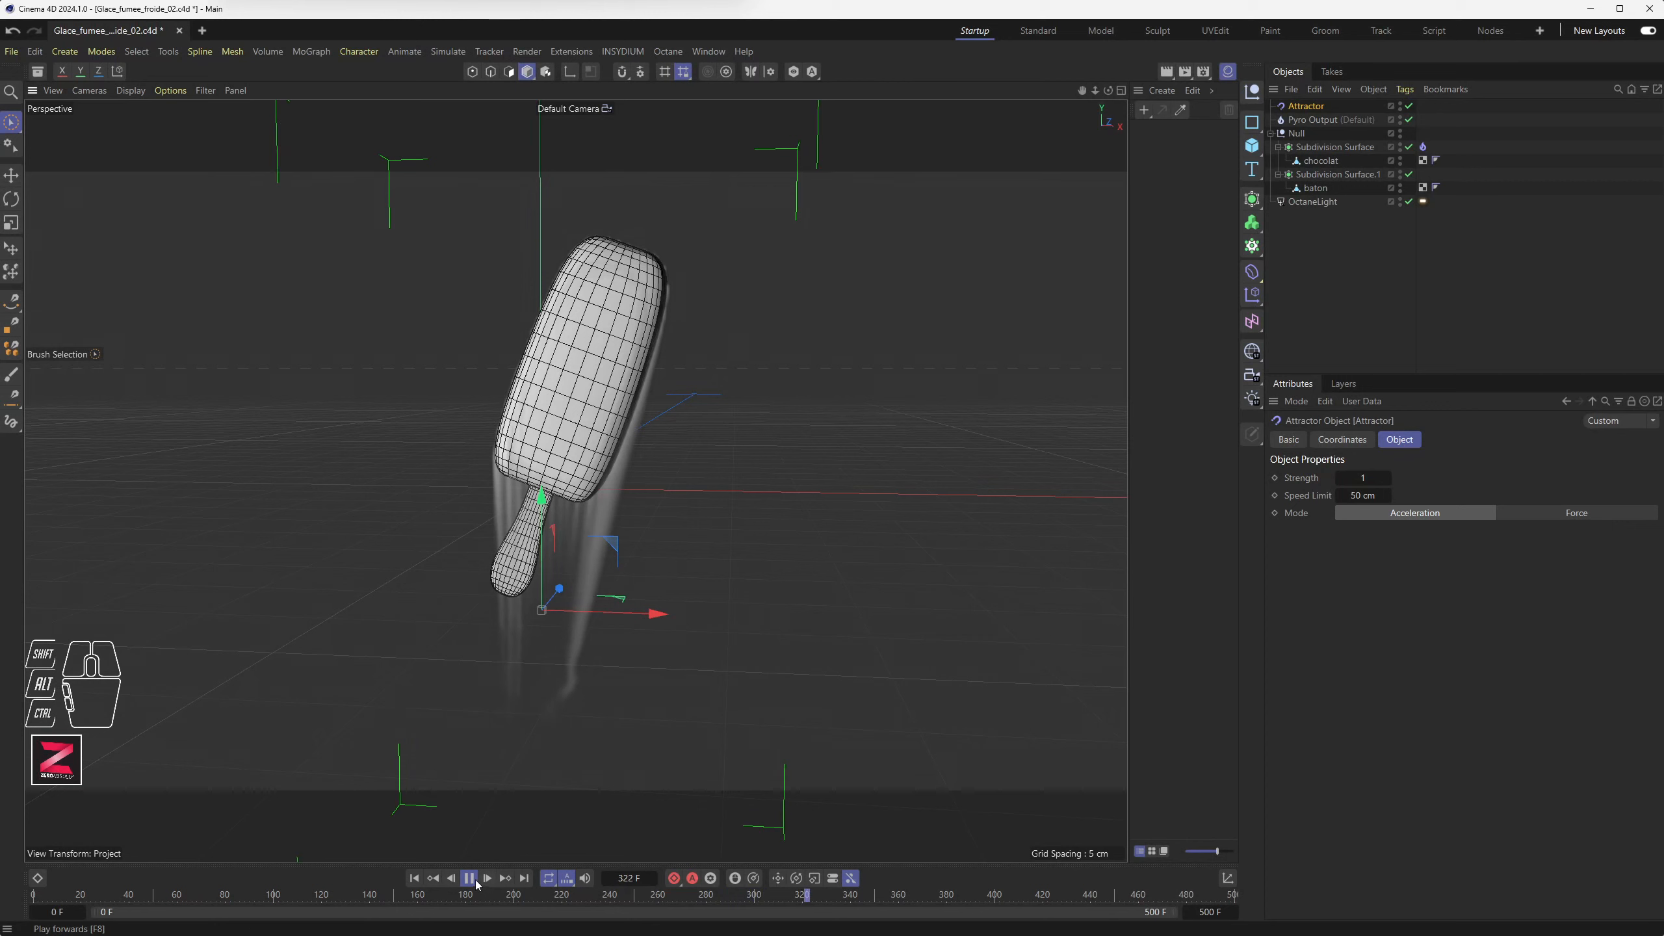
key("F8")
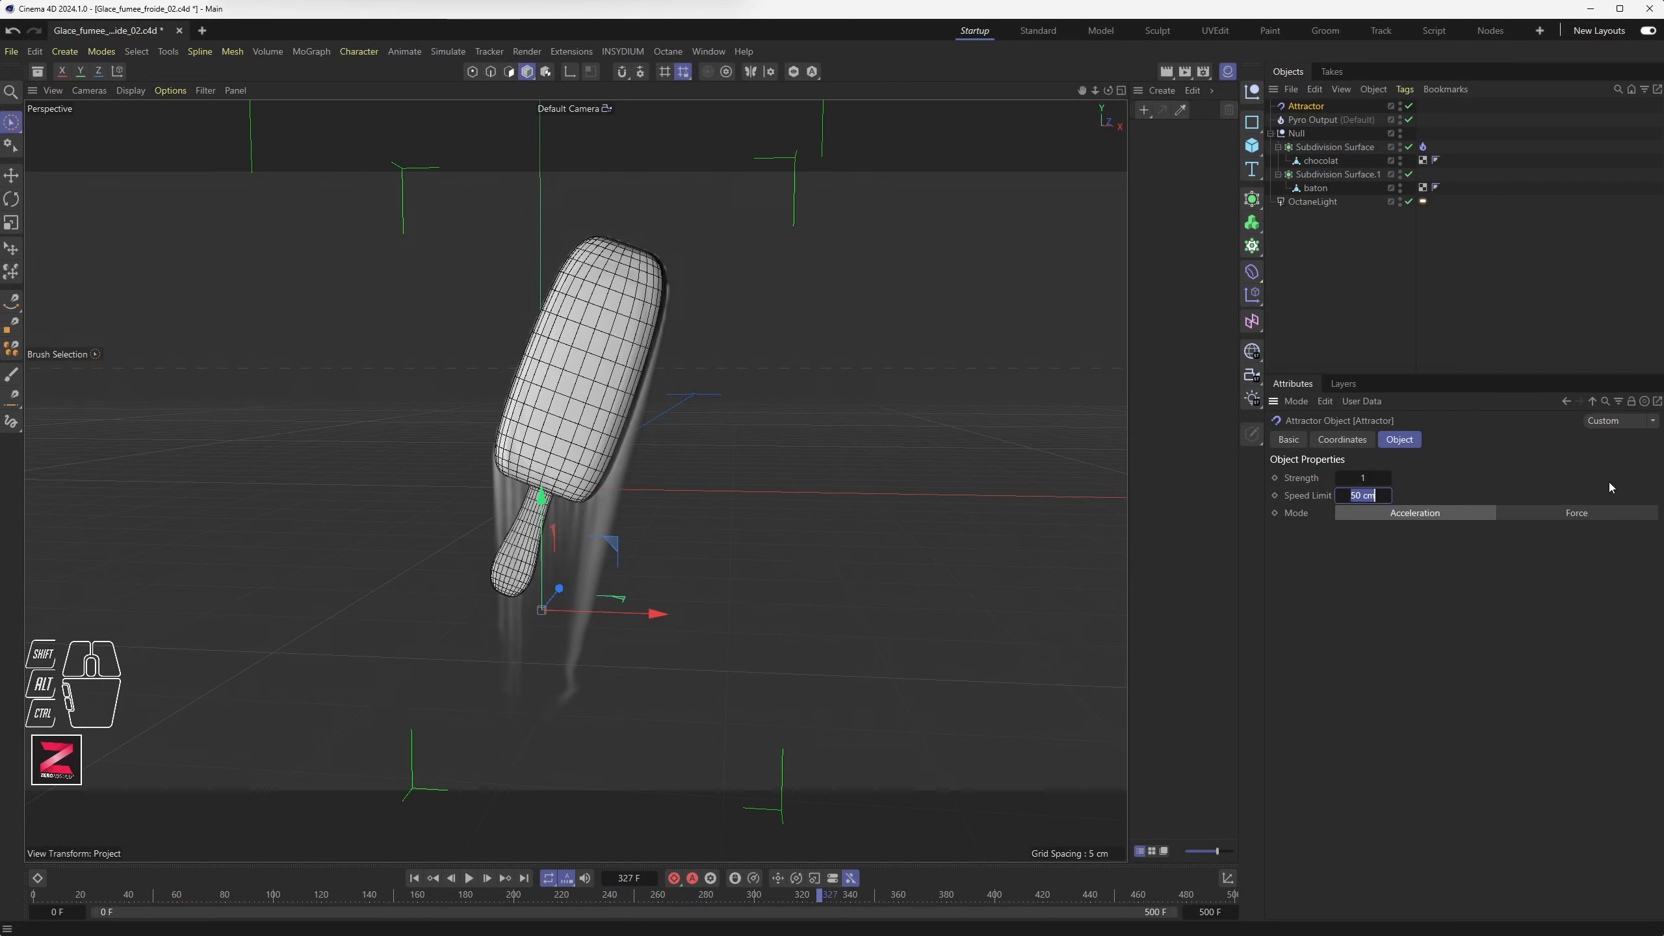
Try a Speed Limit of 25 cm on the Attractor, raise its Strength to 2 during the replay, and stop at frame 272
type("25")
key("Return")
left_click(414, 879)
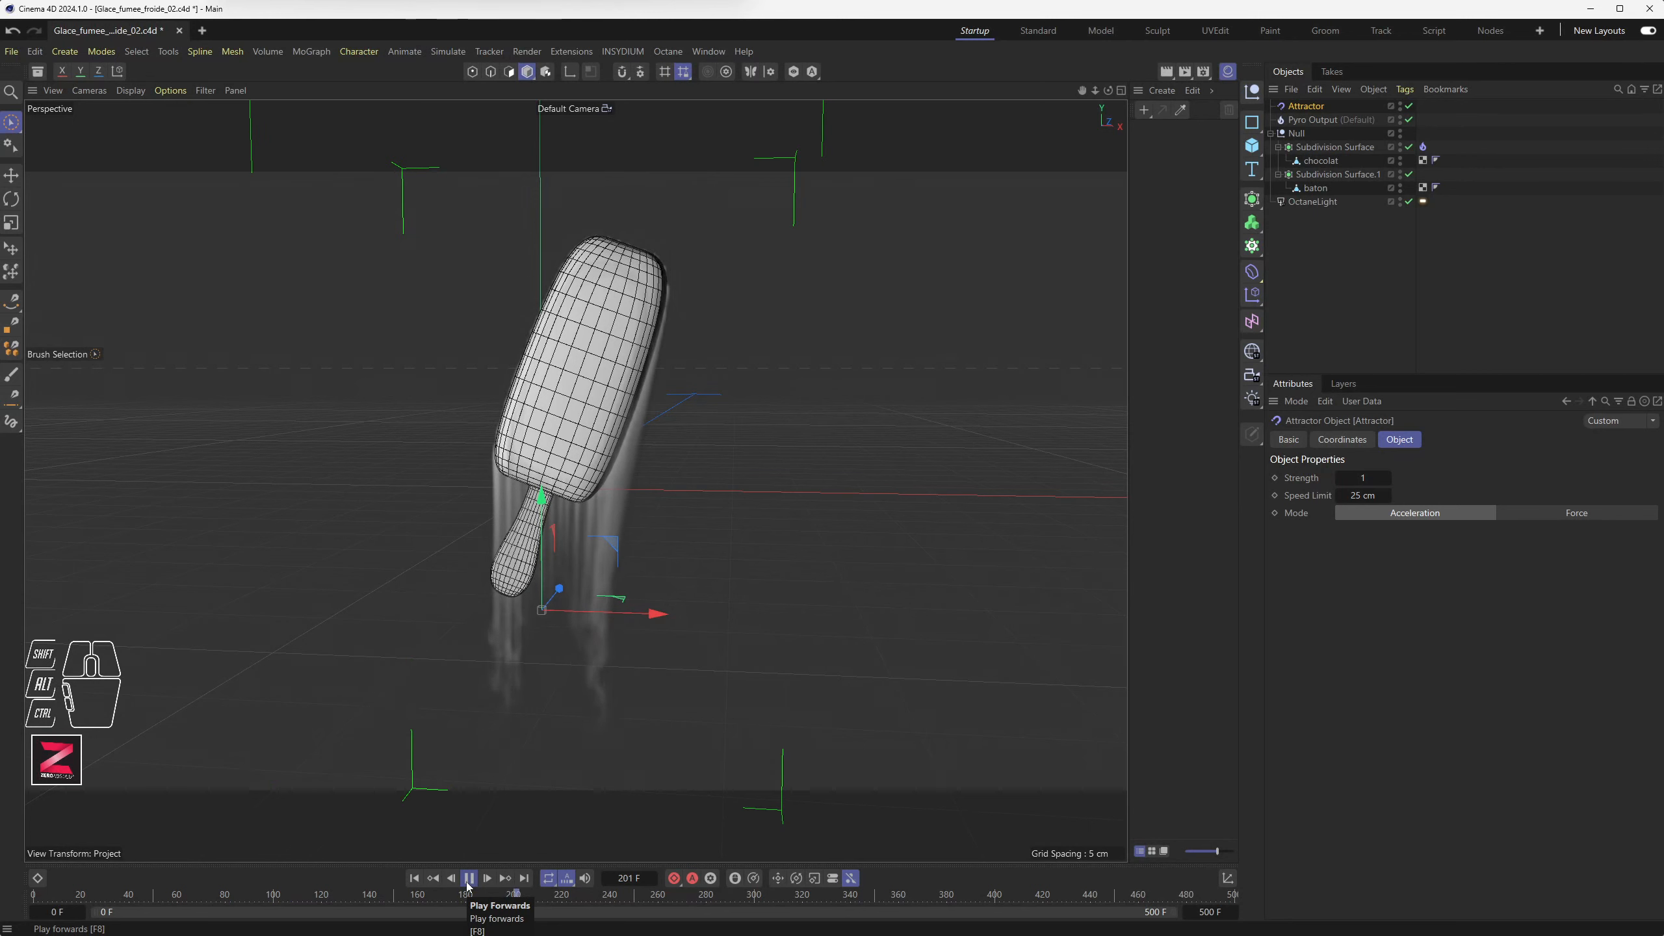
left_click(469, 878)
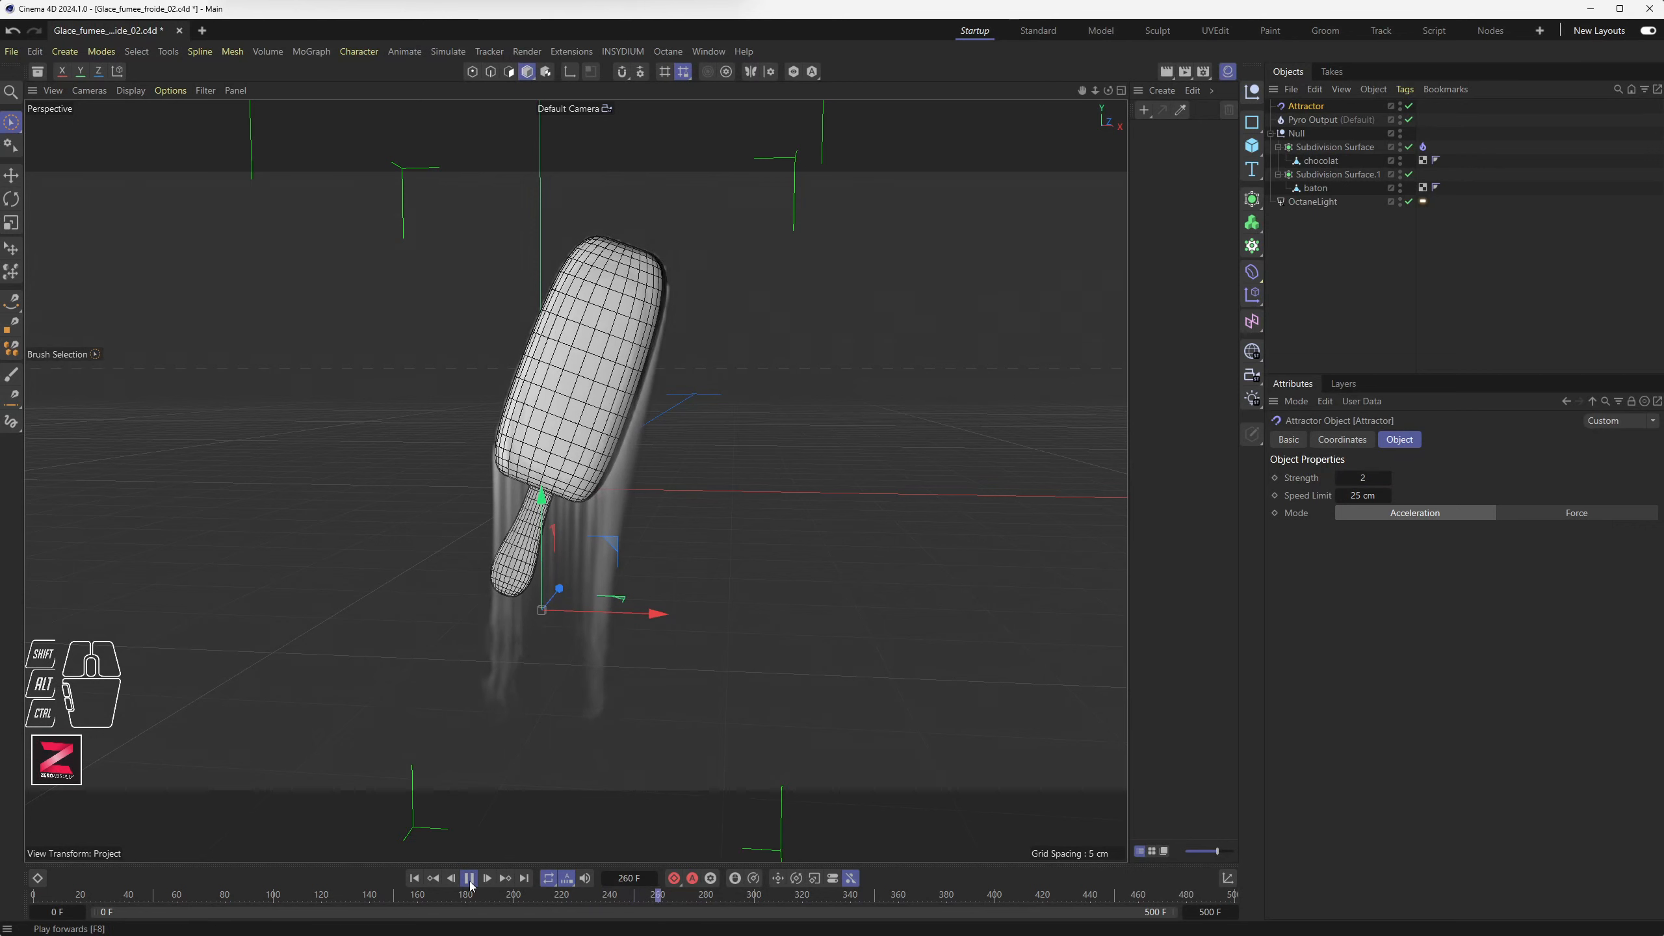
left_click(469, 879)
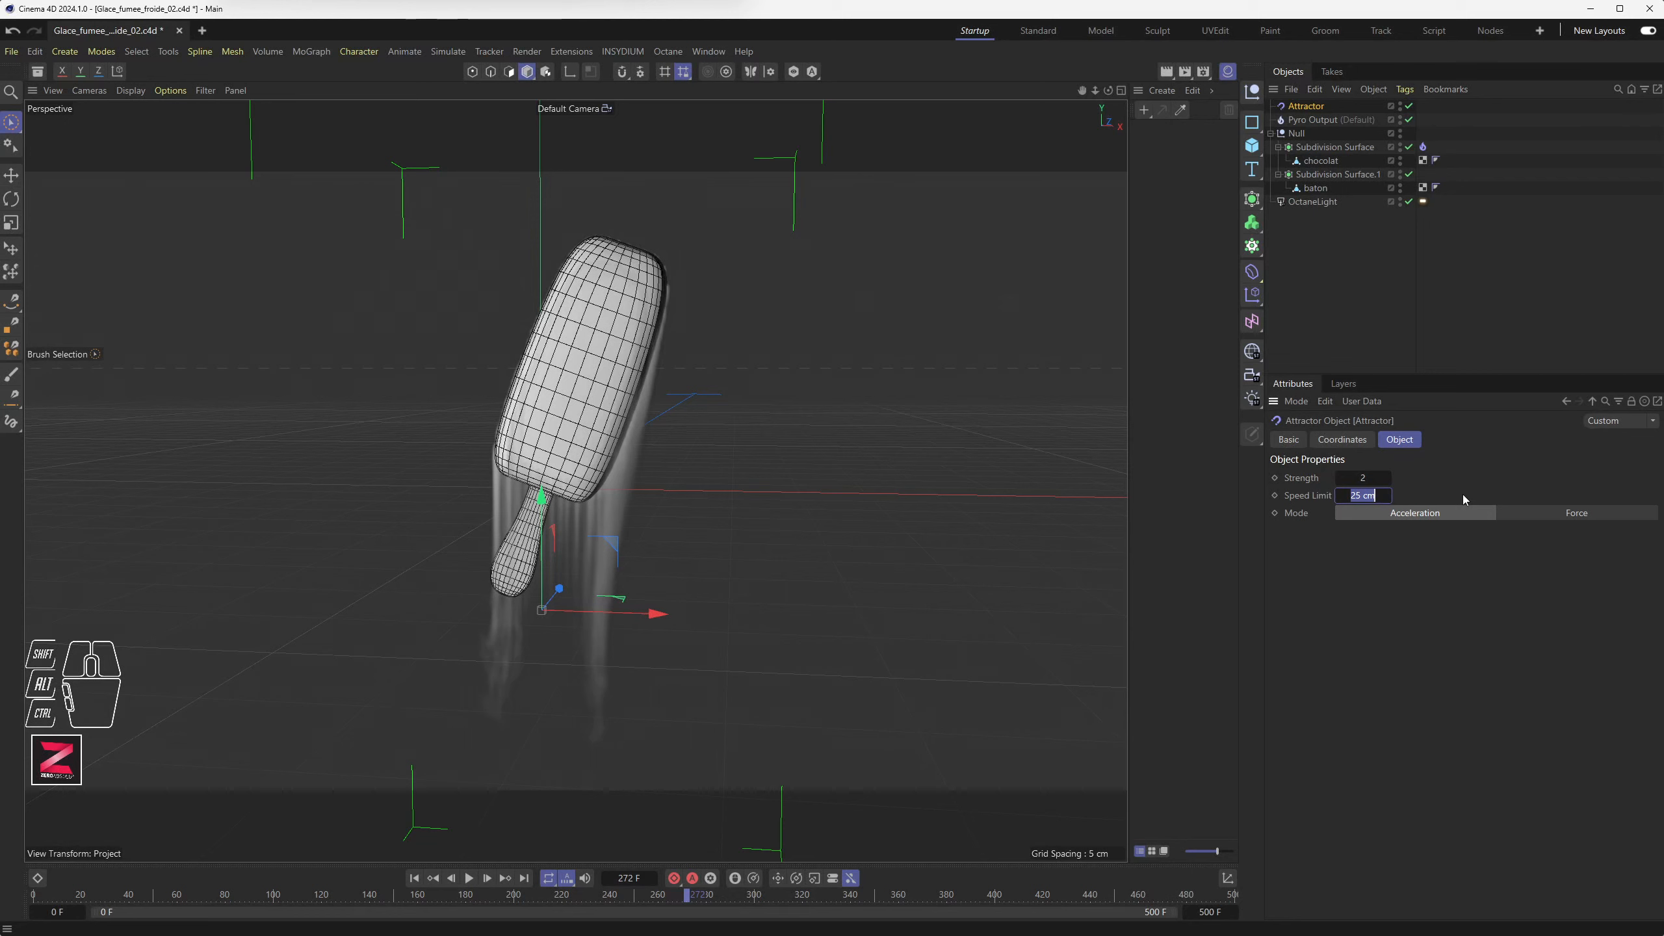
Try a Speed Limit of 35 cm on the Attractor and replay the simulation from the first frame, stopping at frame 215
type("35")
key("Return")
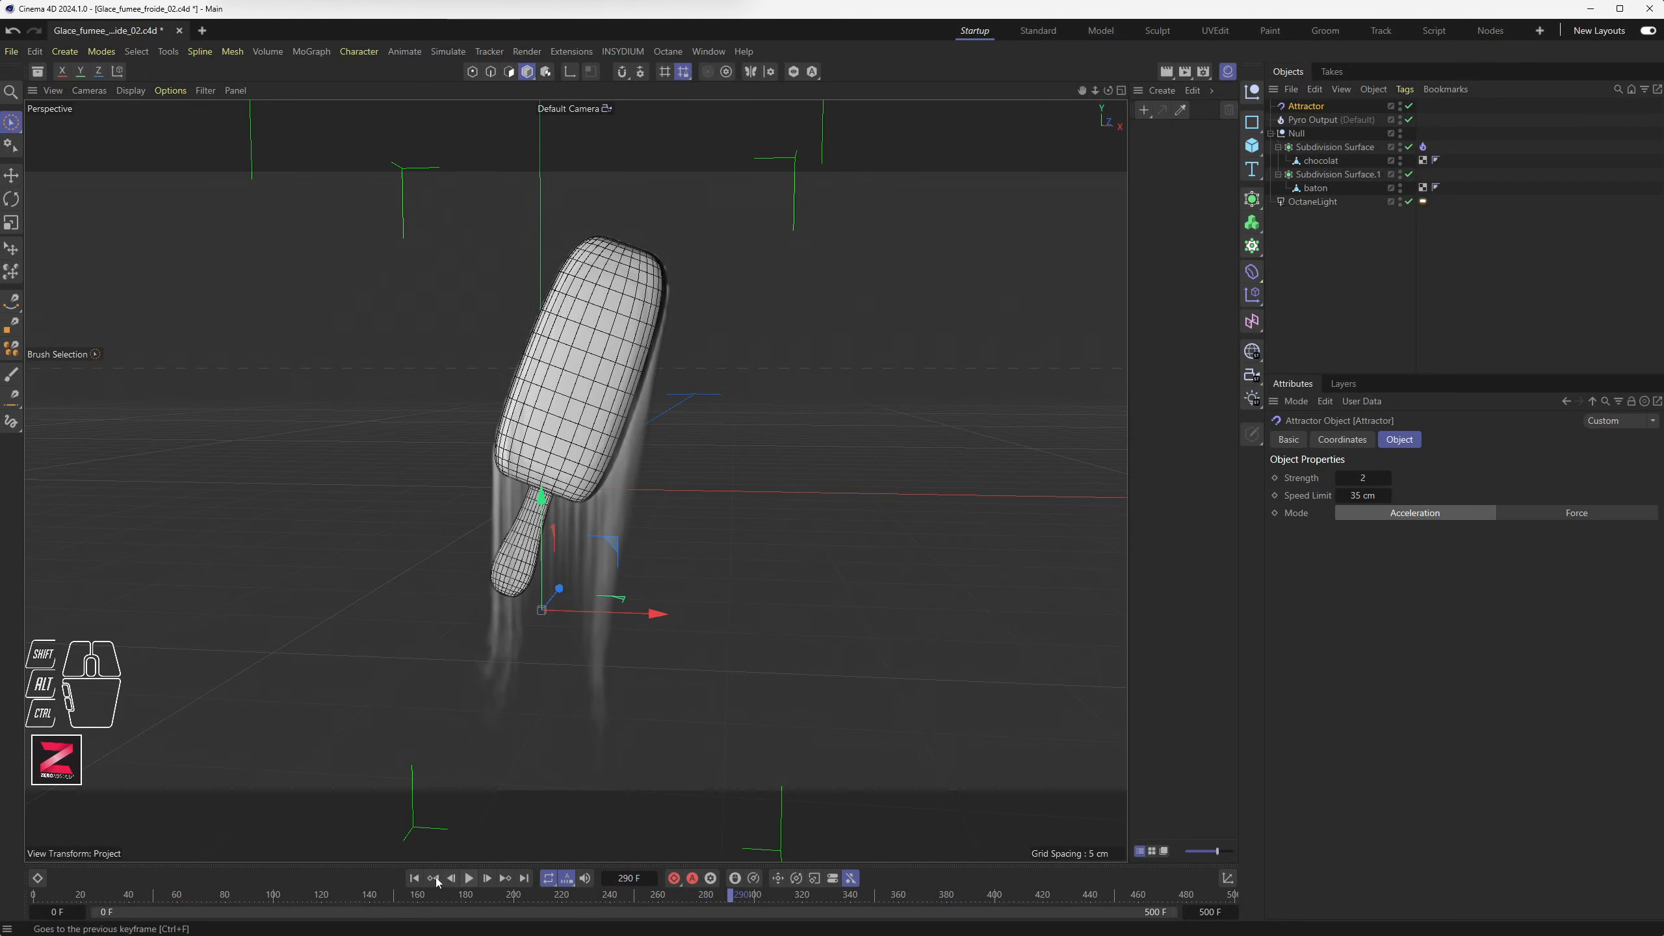
left_click(435, 879)
left_click(470, 884)
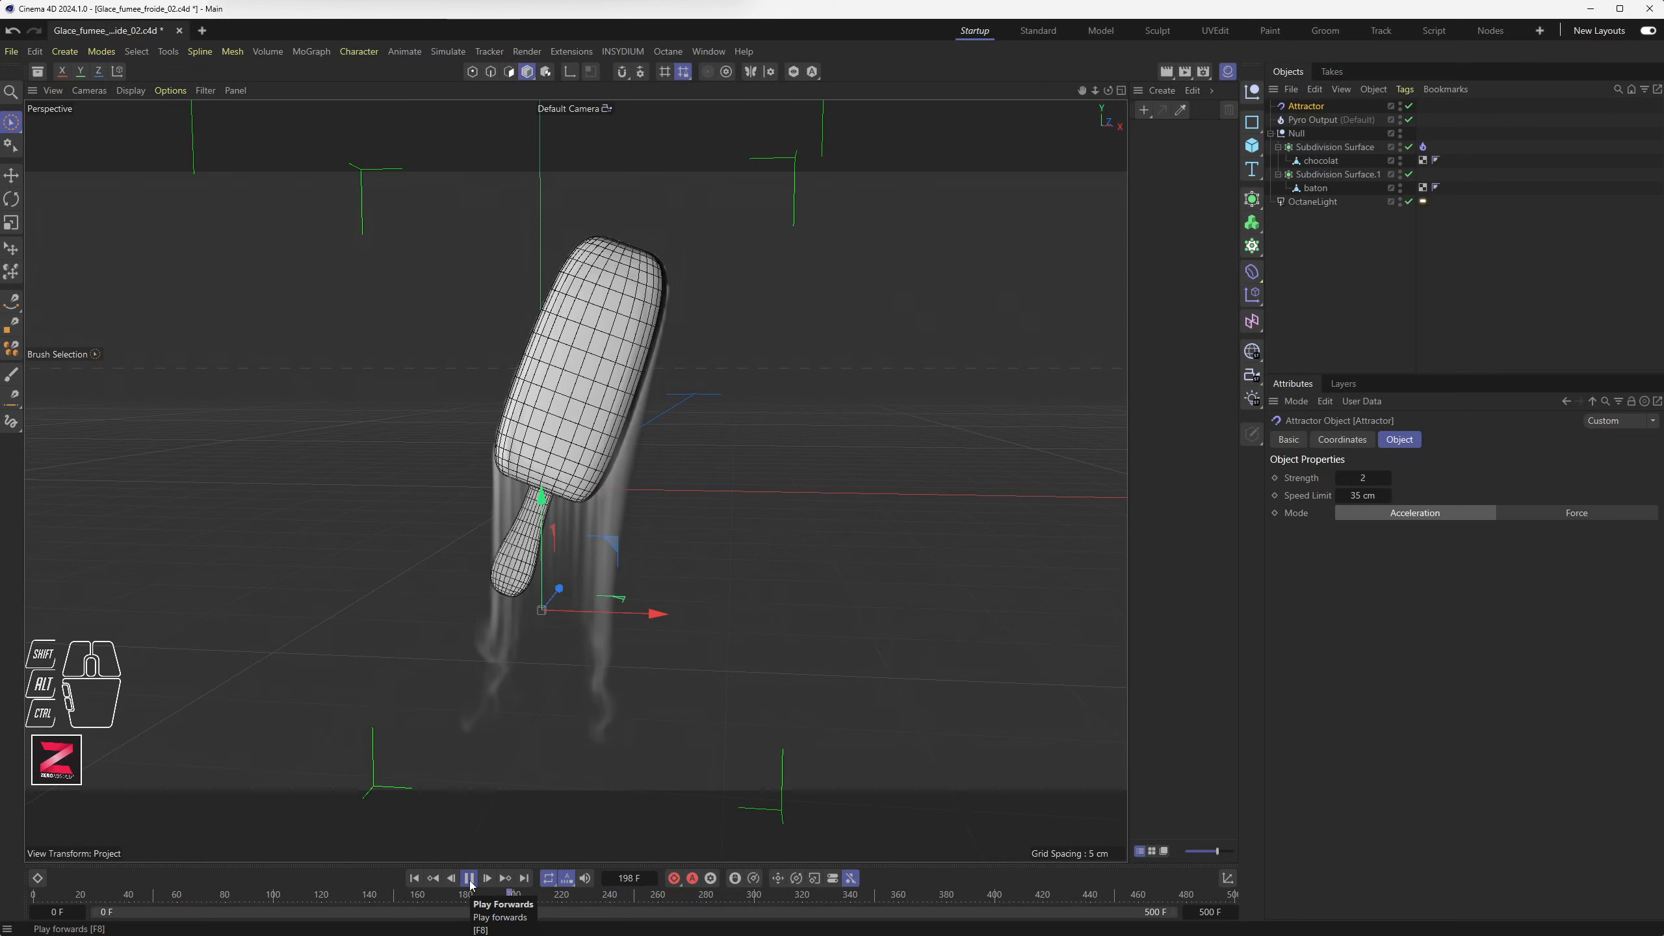
left_click(470, 878)
left_click_drag(539, 674, 611, 622, "alt")
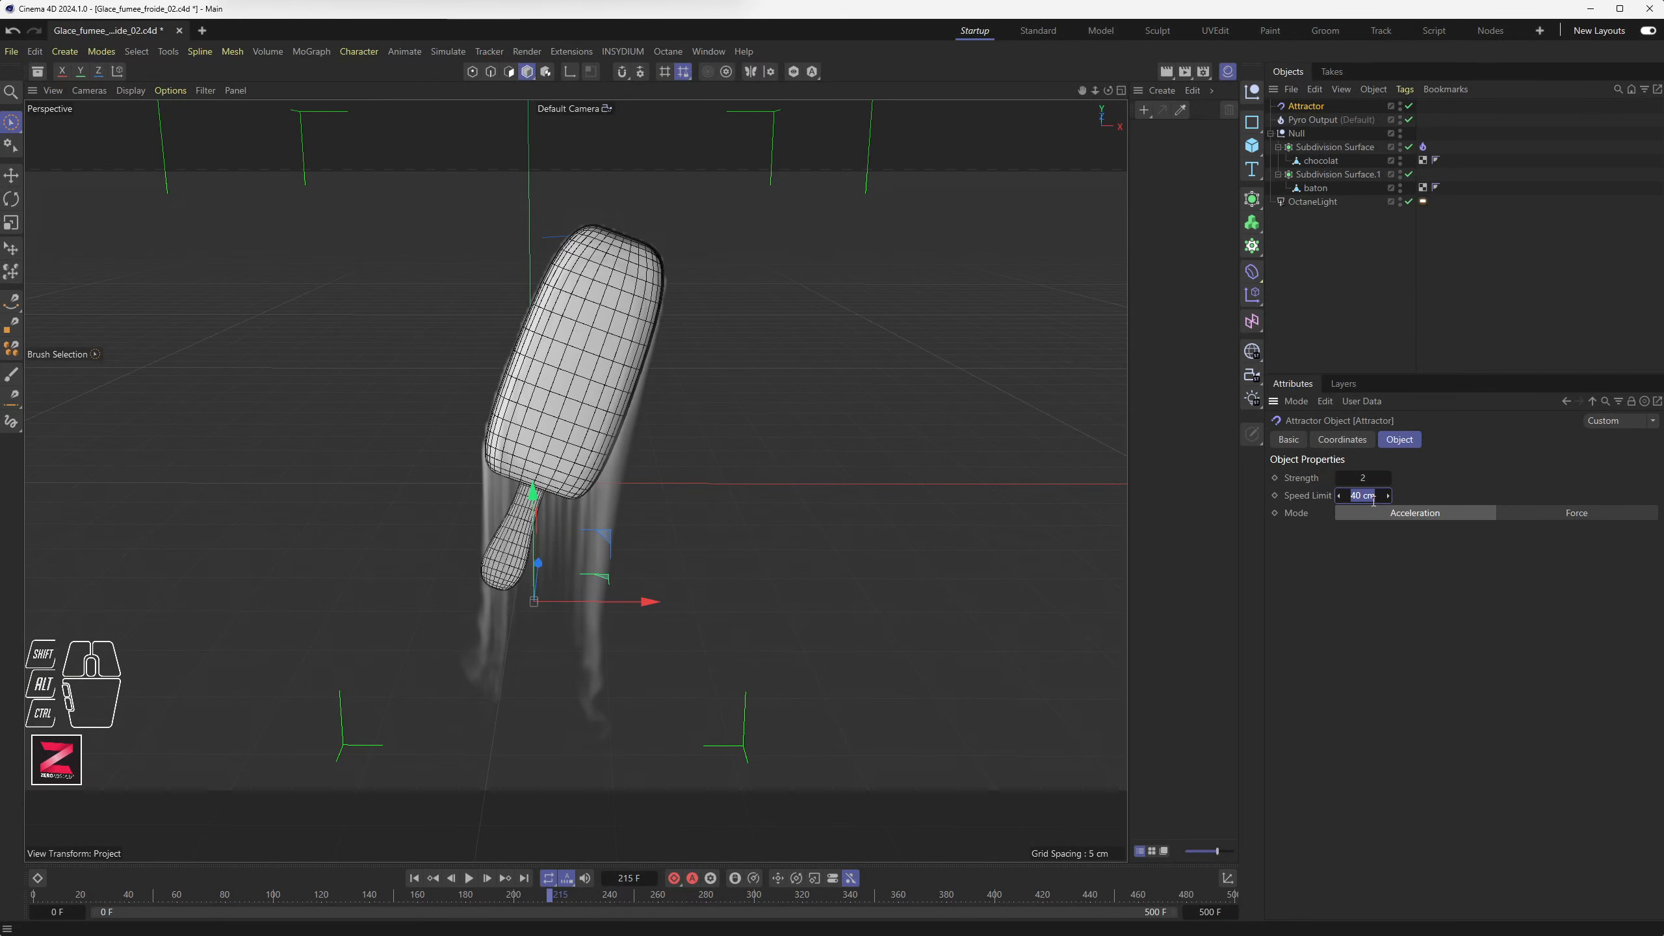
Test Attractor Speed Limits of 45 cm and 50 cm, keeping 50 cm, with a replay for each and the last stopped at frame 100
left_click(414, 878)
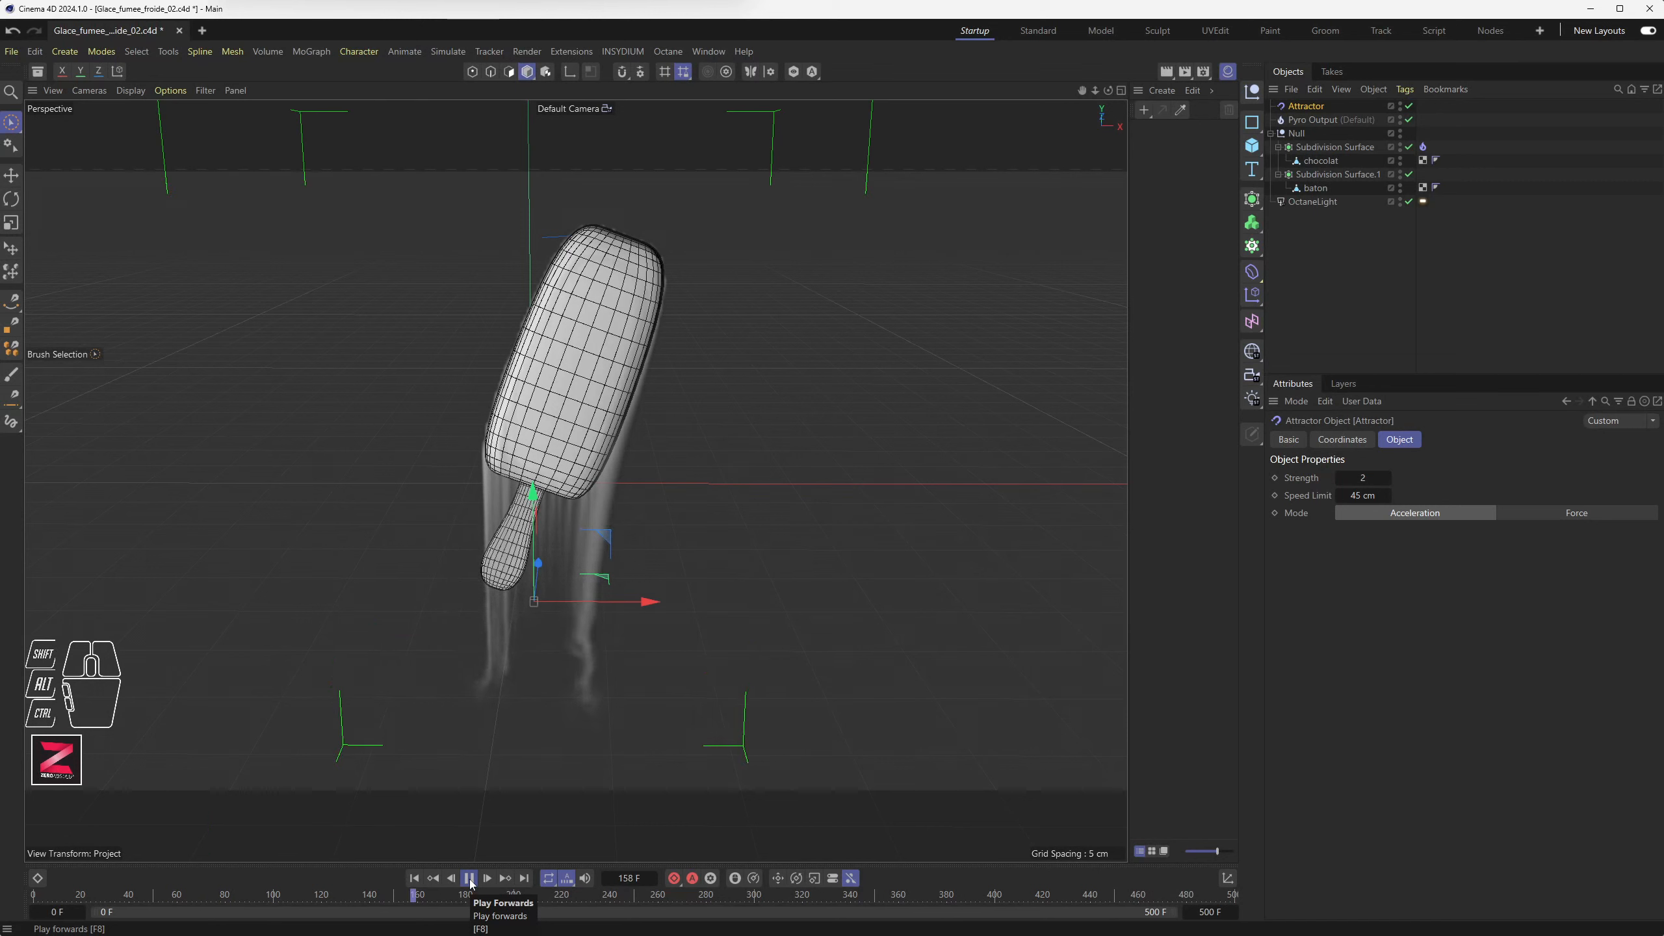
left_click(470, 879)
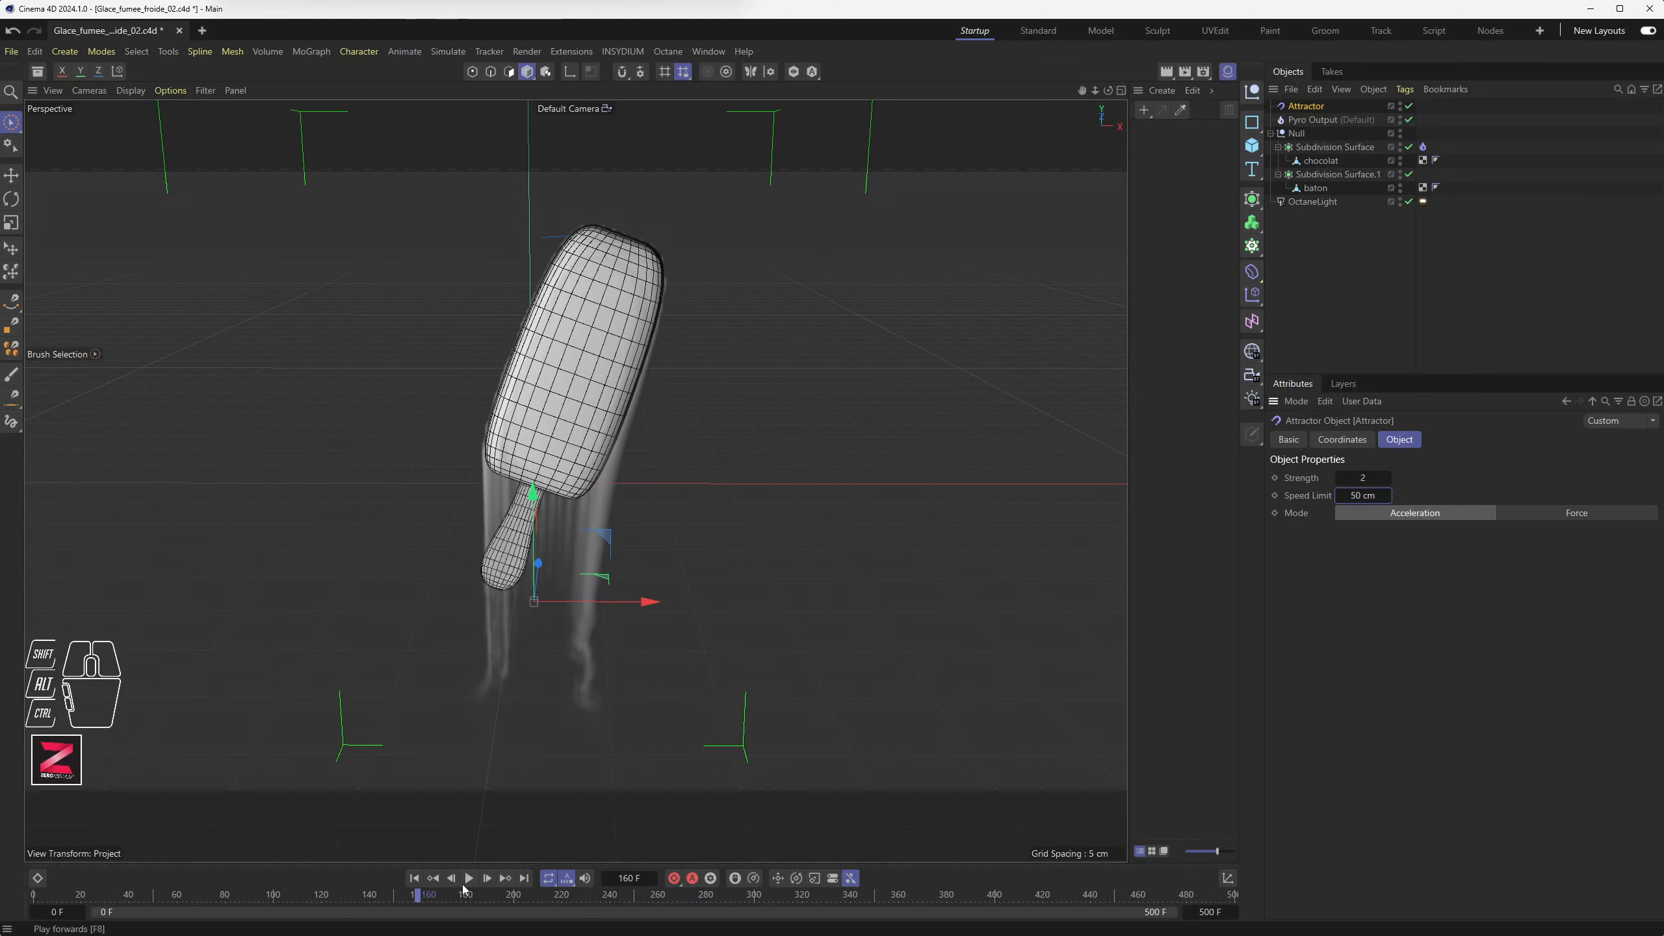
left_click(412, 878)
left_click(472, 880)
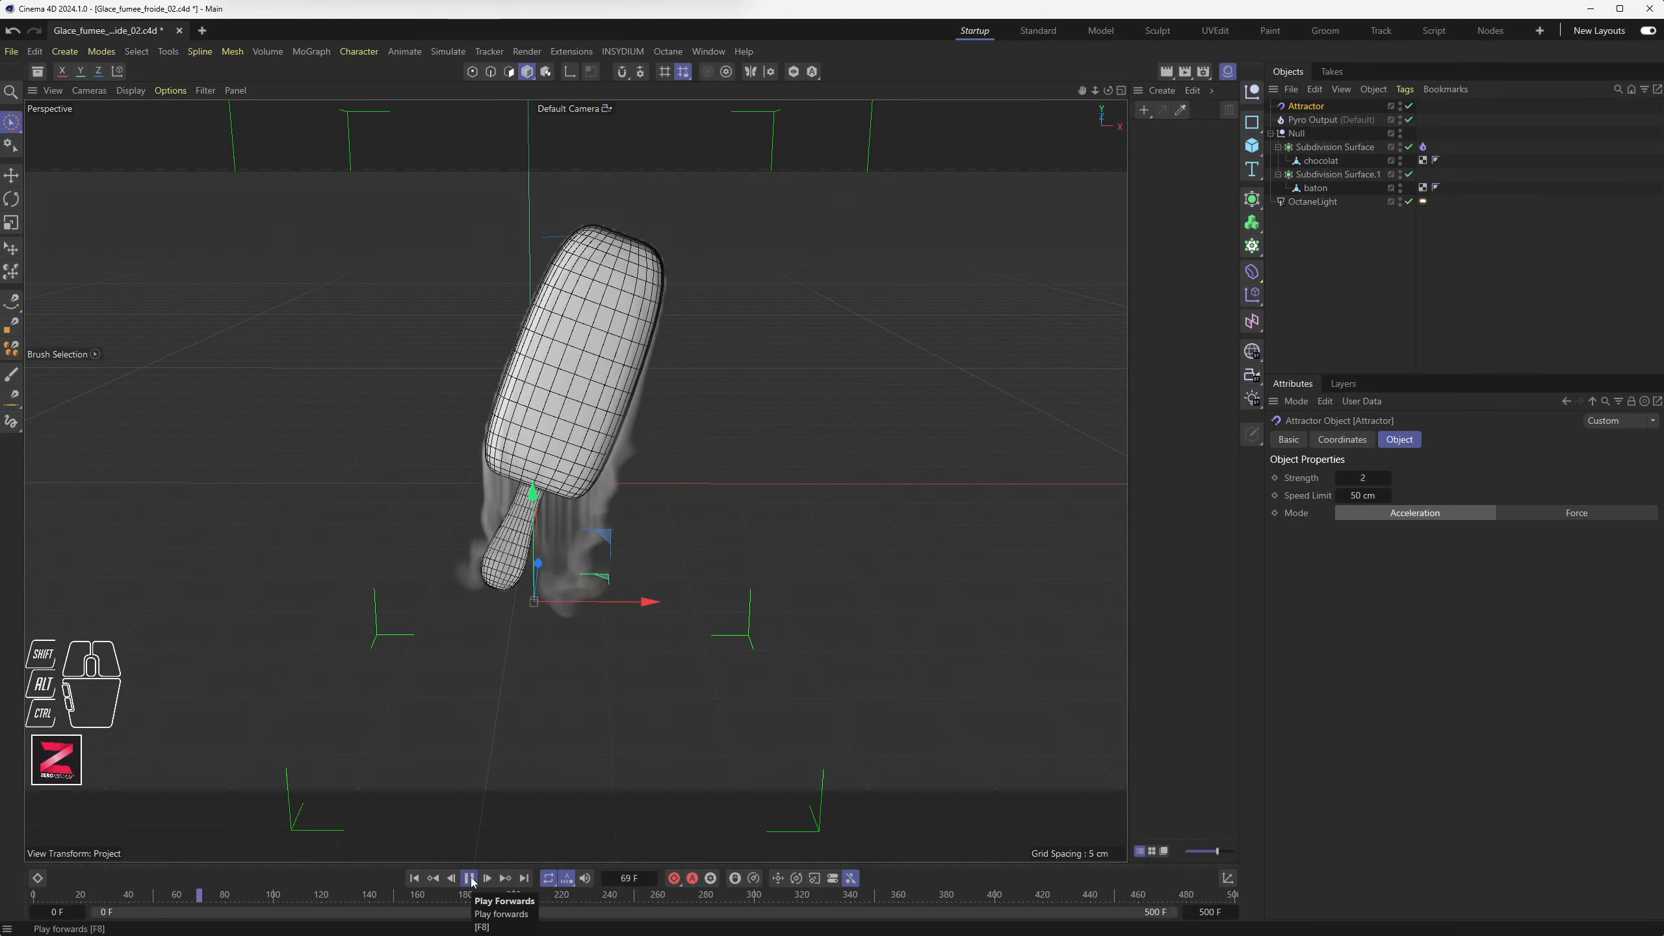
left_click(470, 878)
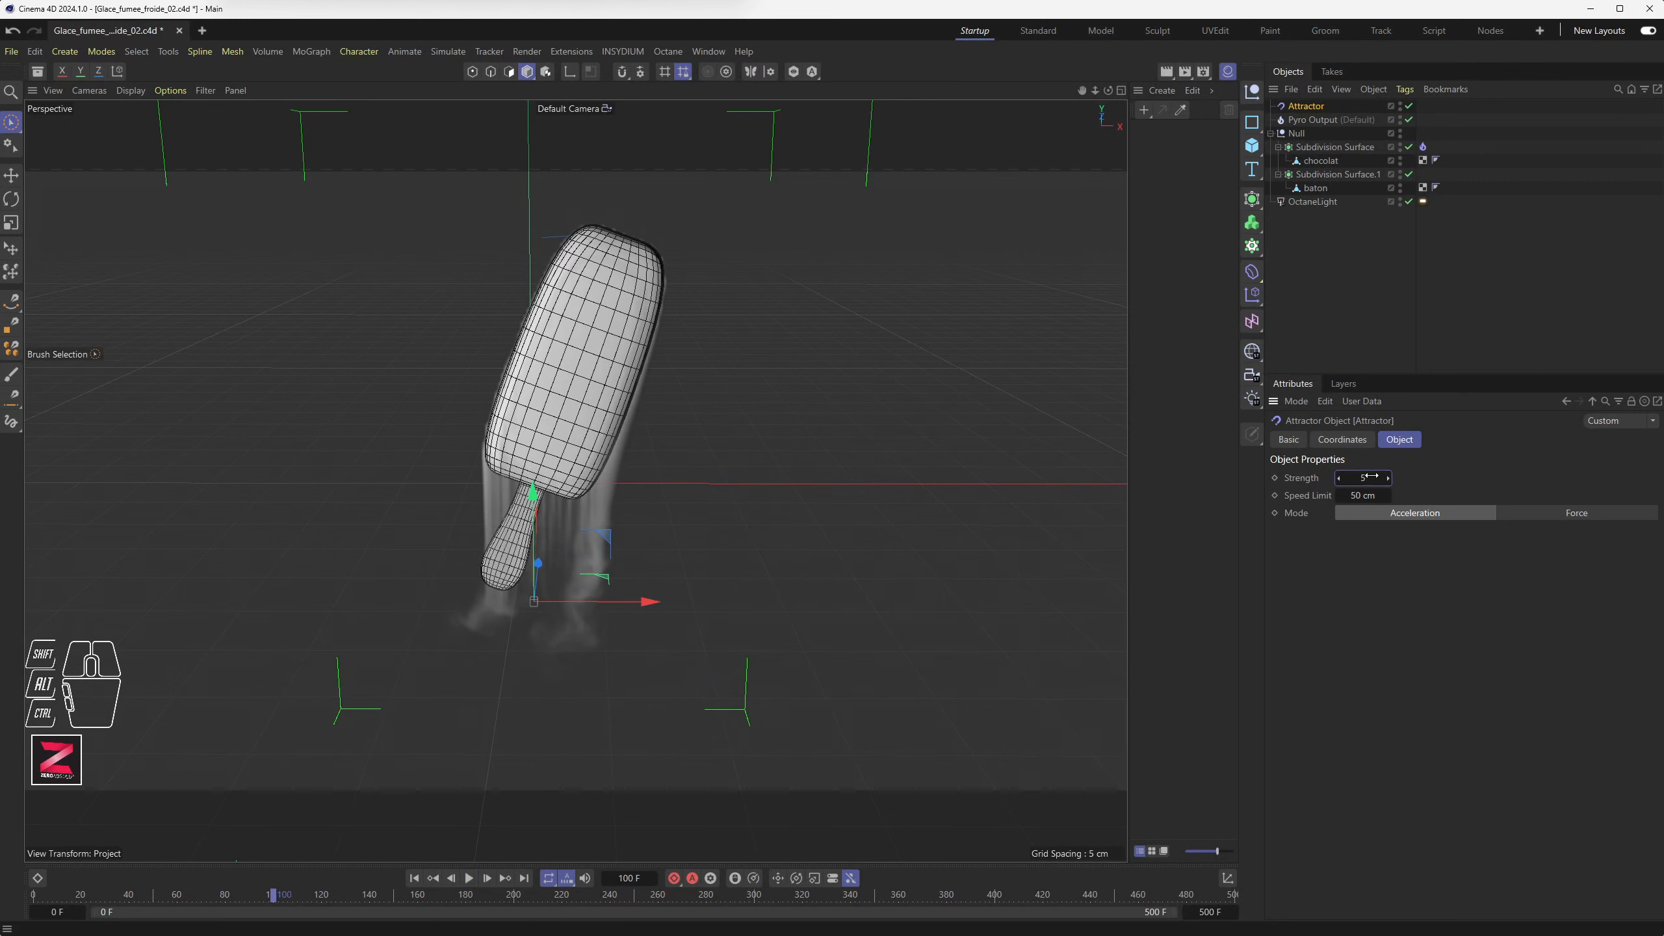
Set the Attractor's Strength to 5 and replay the simulation from the first frame, stopping at frame 197
left_click(413, 878)
left_click(470, 878)
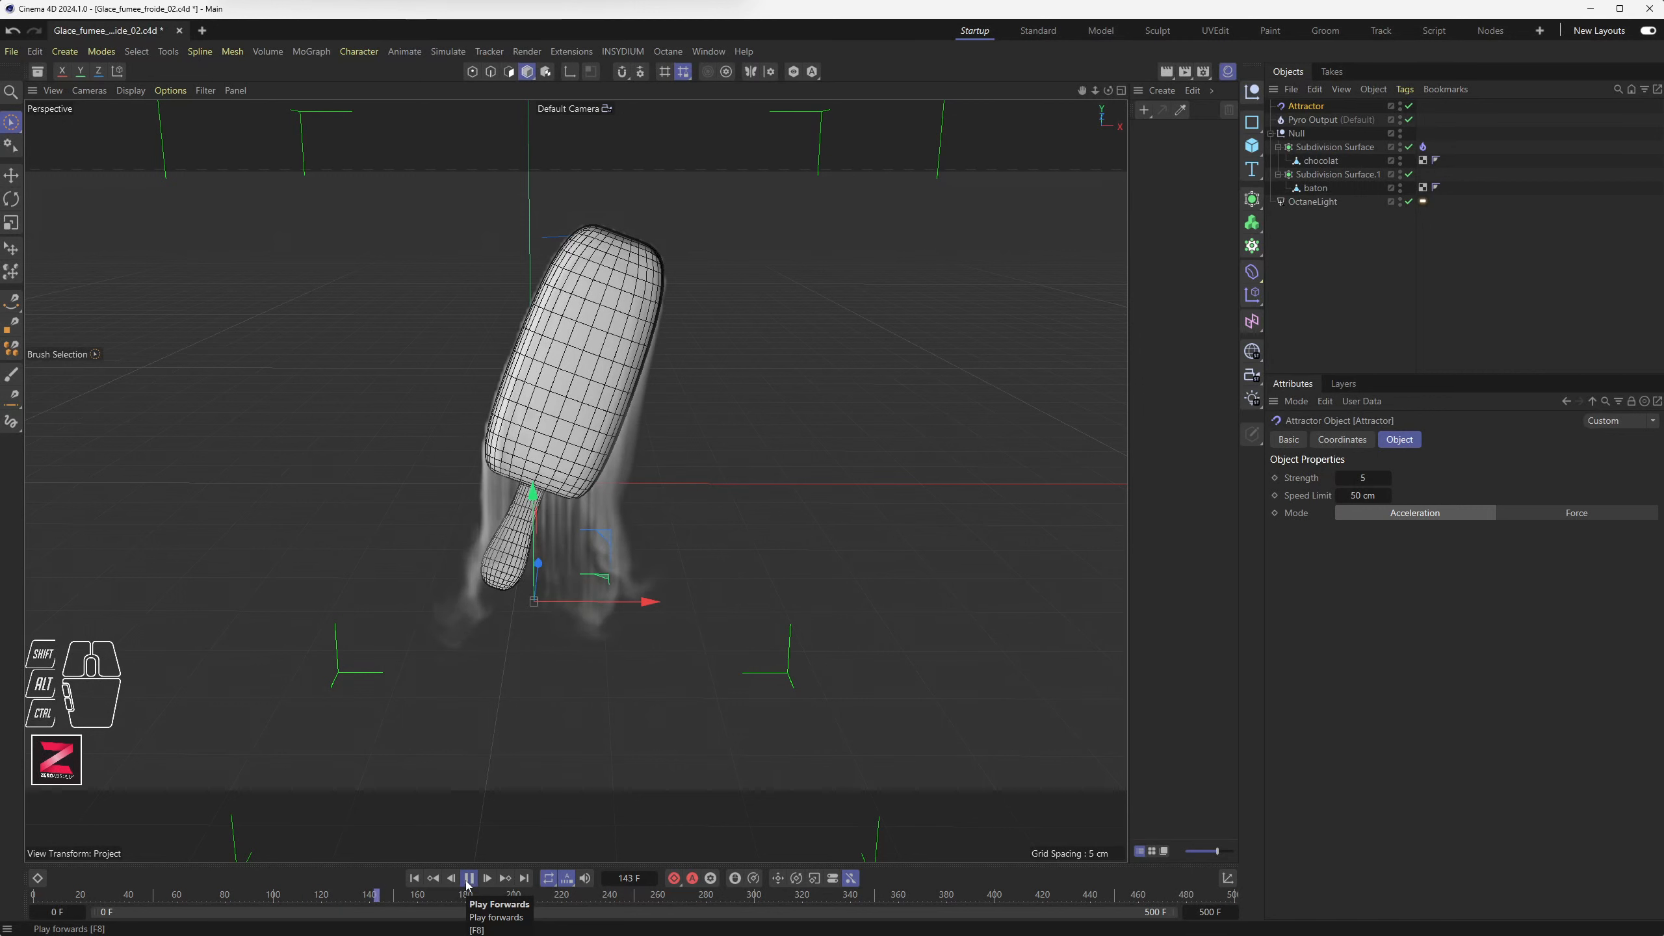
left_click(469, 879)
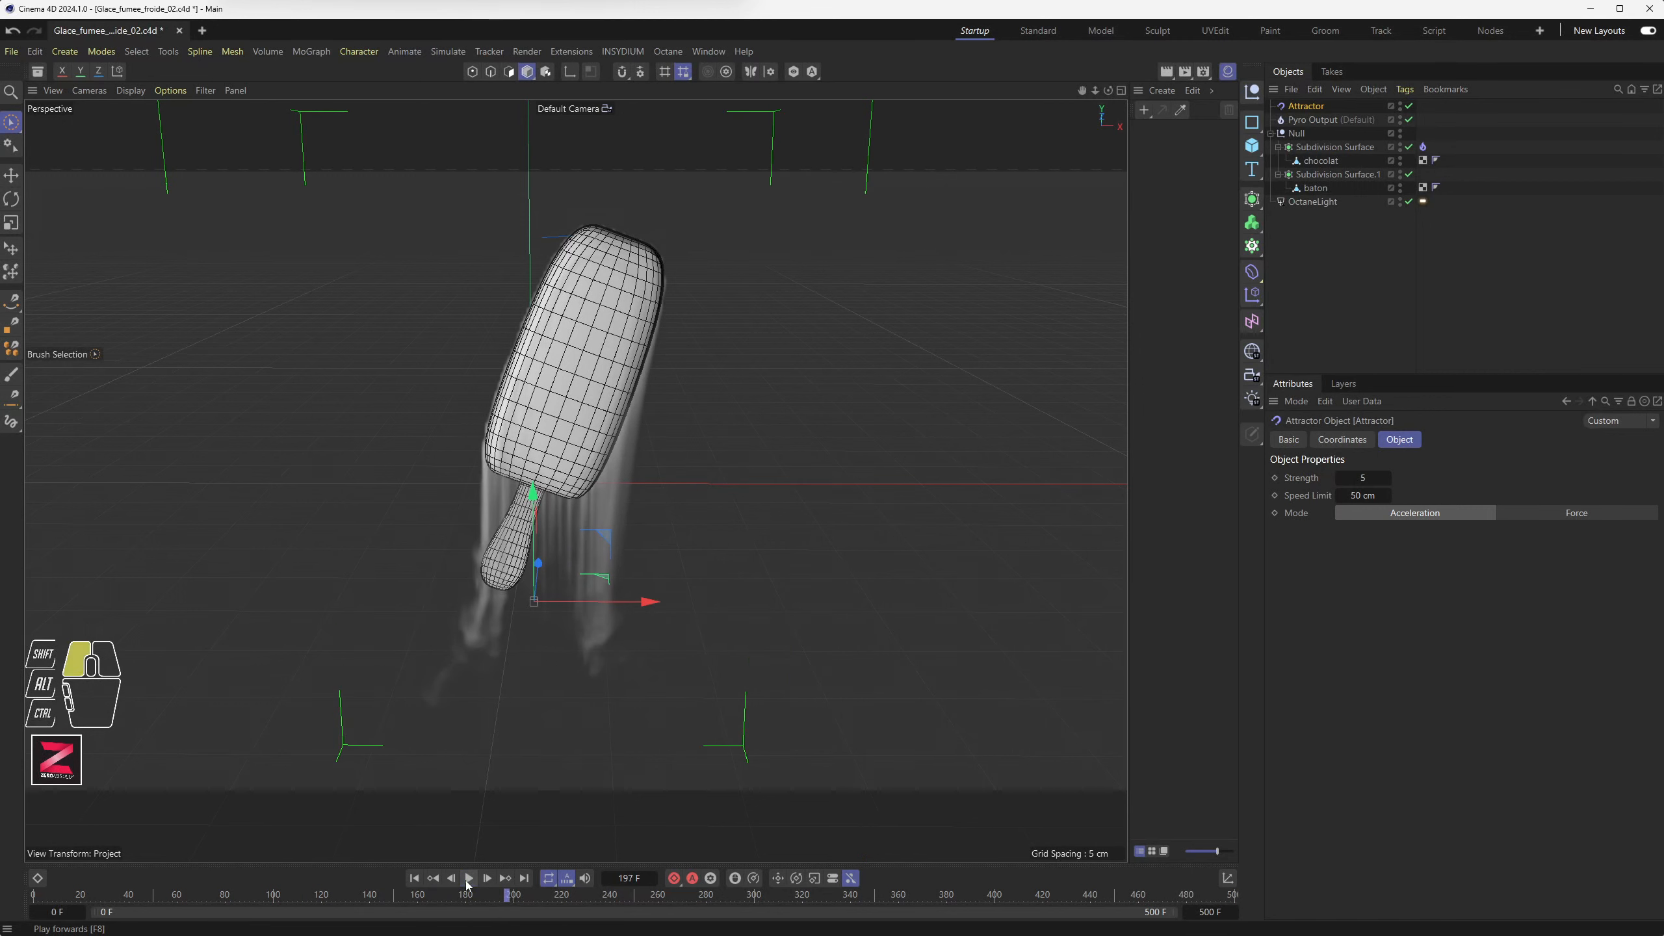
Try a turbulence Strength of 1.5 in the project's Pyro settings and replay from the first frame, stopping at frame 226
key("ctrl+d")
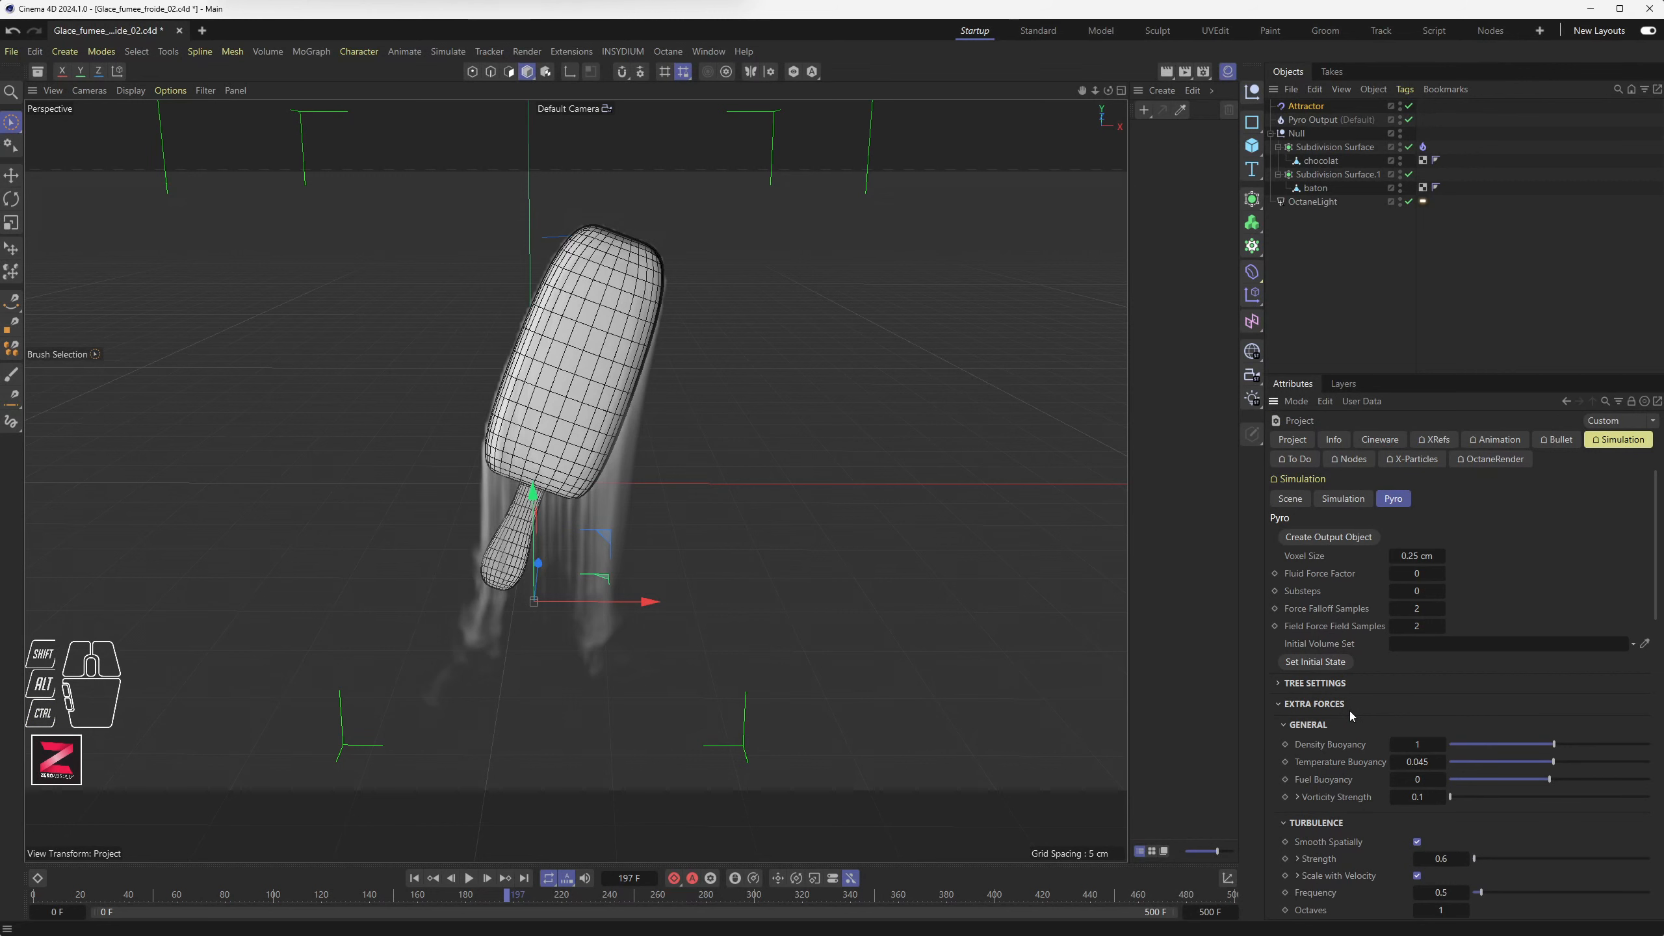
scroll(1342, 680, "down", 3)
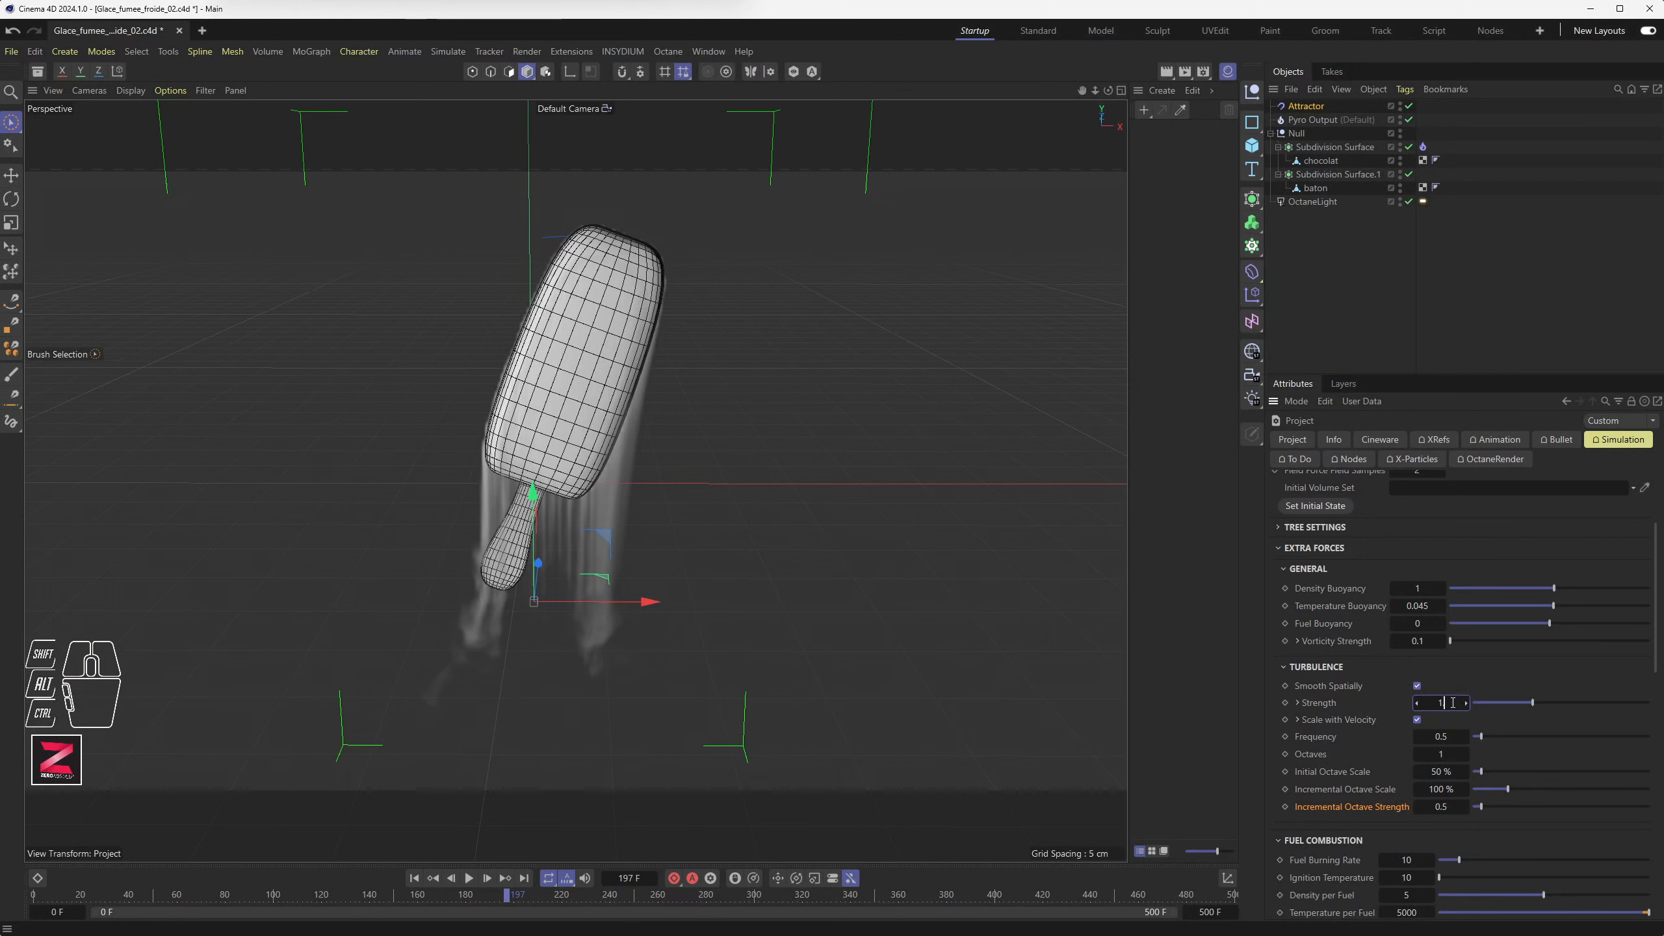
left_click(414, 878)
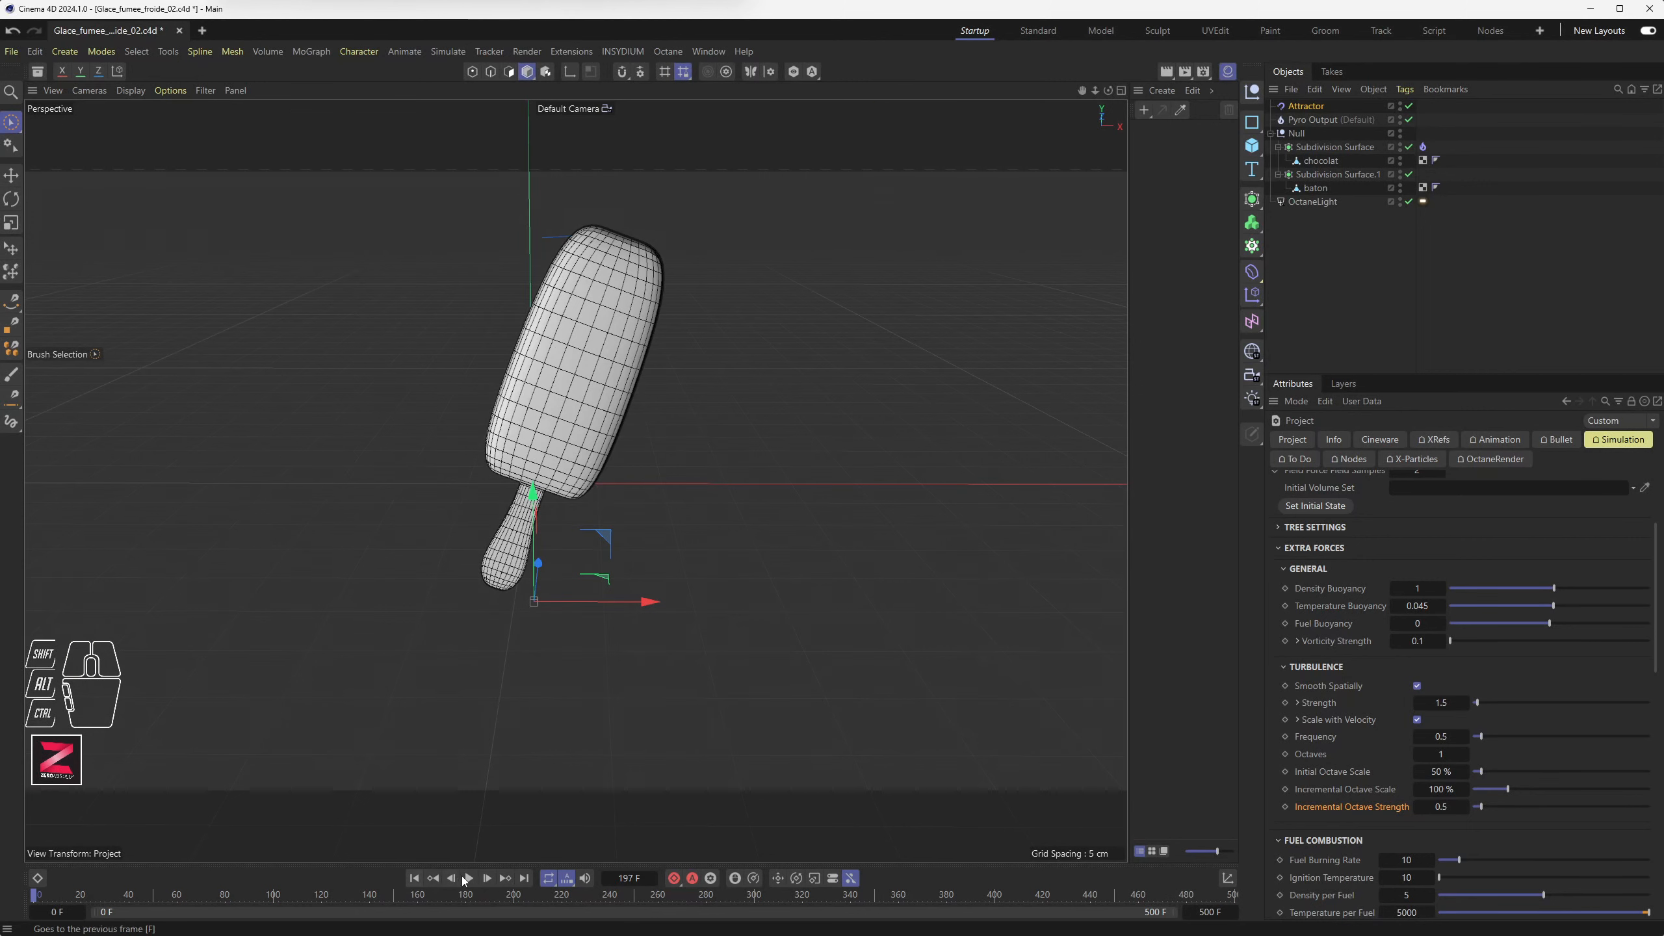
left_click(469, 879)
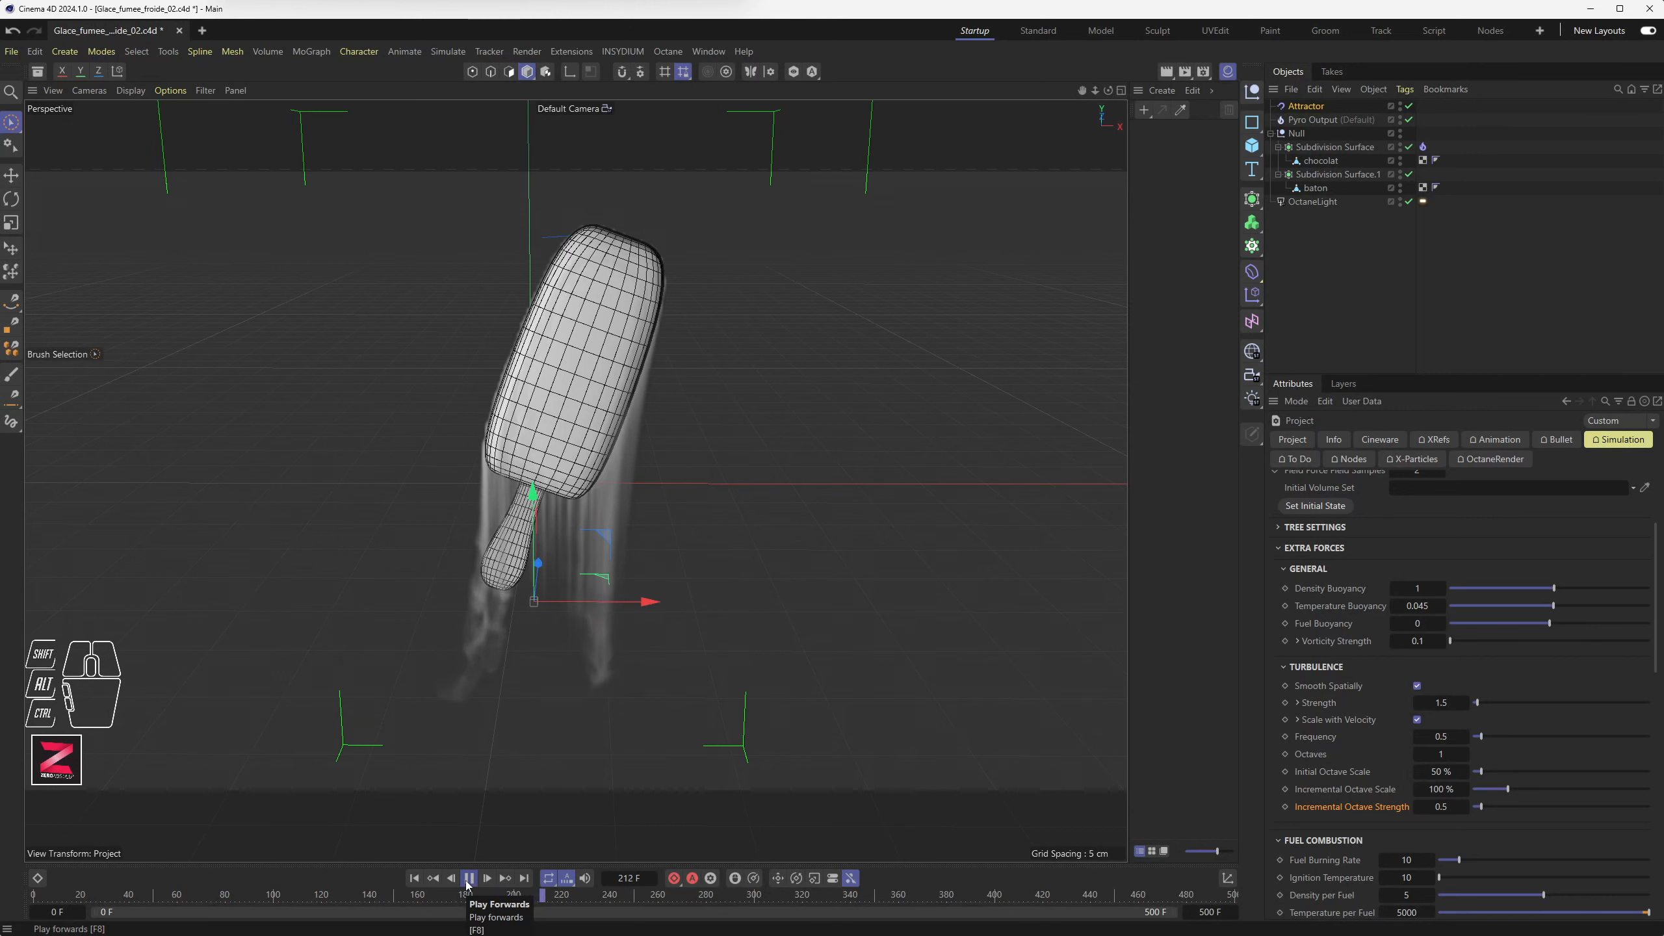
left_click(466, 881)
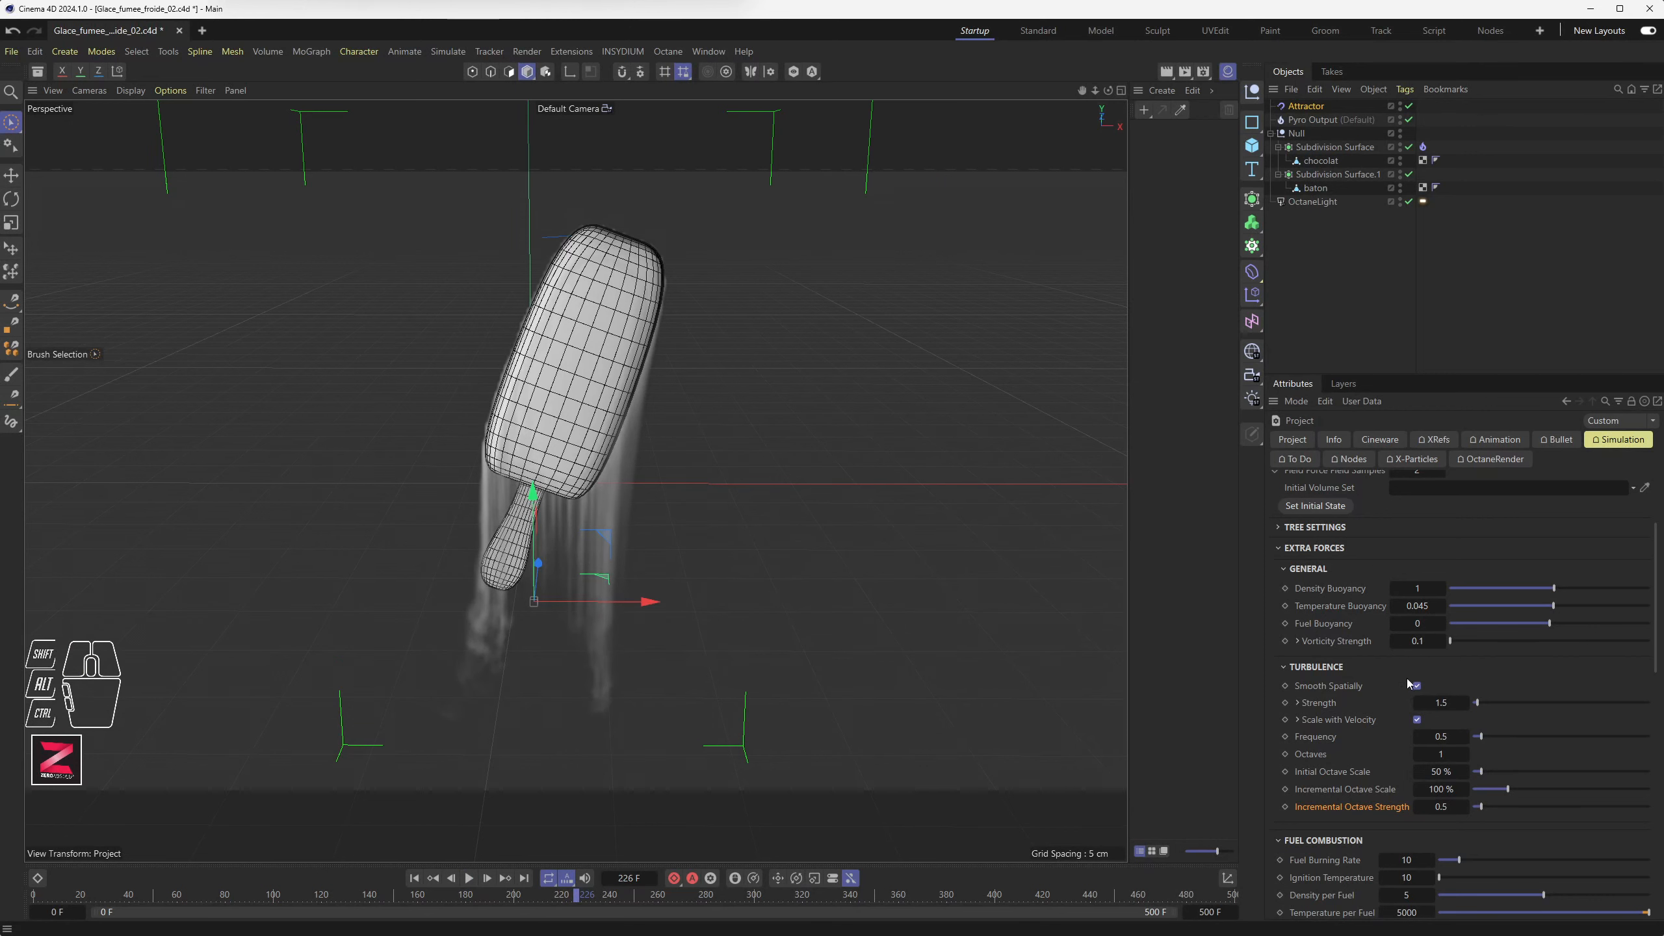
Set the Pyro turbulence Frequency to 1 and replay the simulation, stopping at frame 310
scroll(1358, 682, "down", 6)
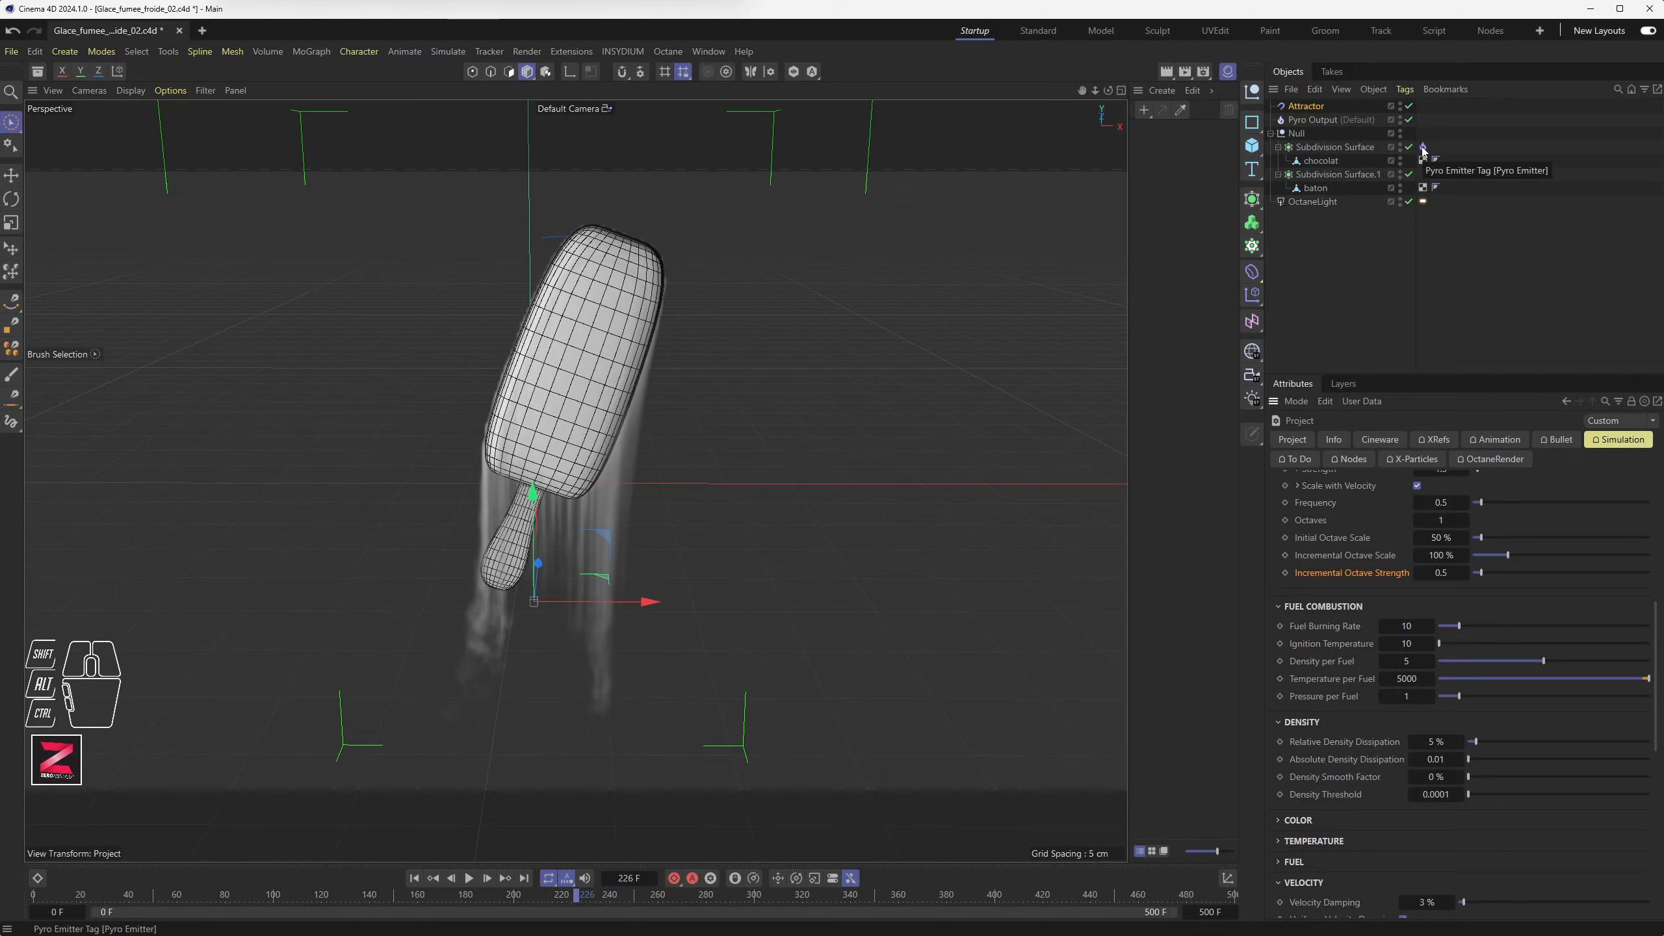
scroll(1359, 692, "up", 4)
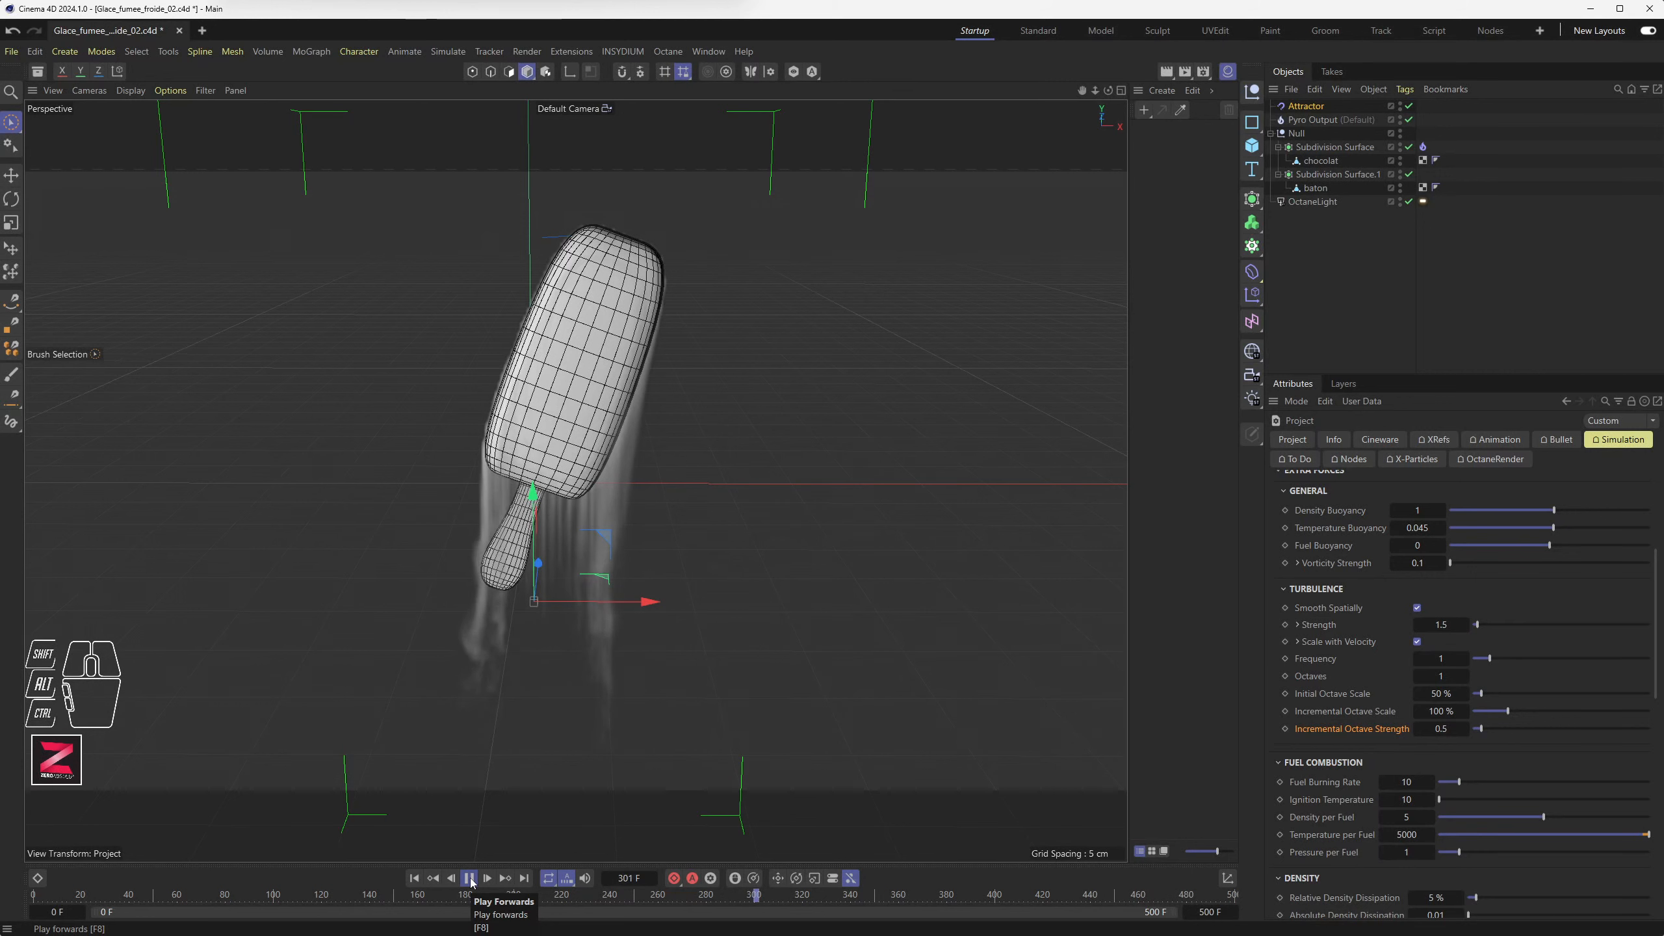
left_click(470, 879)
Set the Pyro turbulence Strength to 3 and replay the simulation from the first frame
type("3")
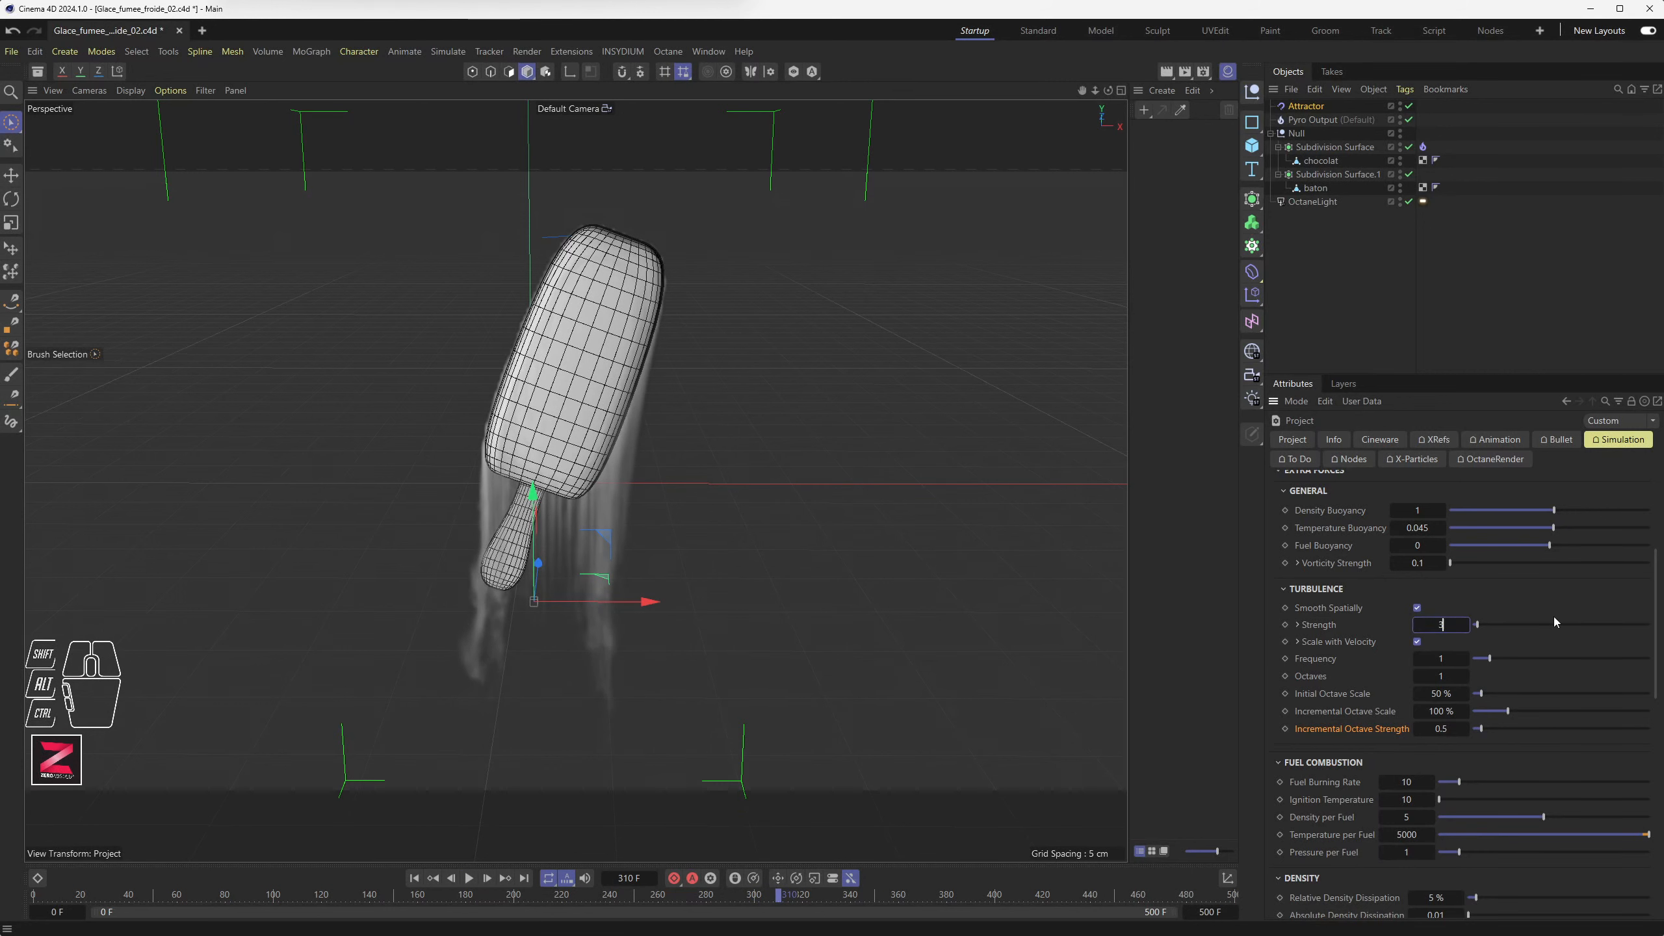
key("Return")
left_click(413, 878)
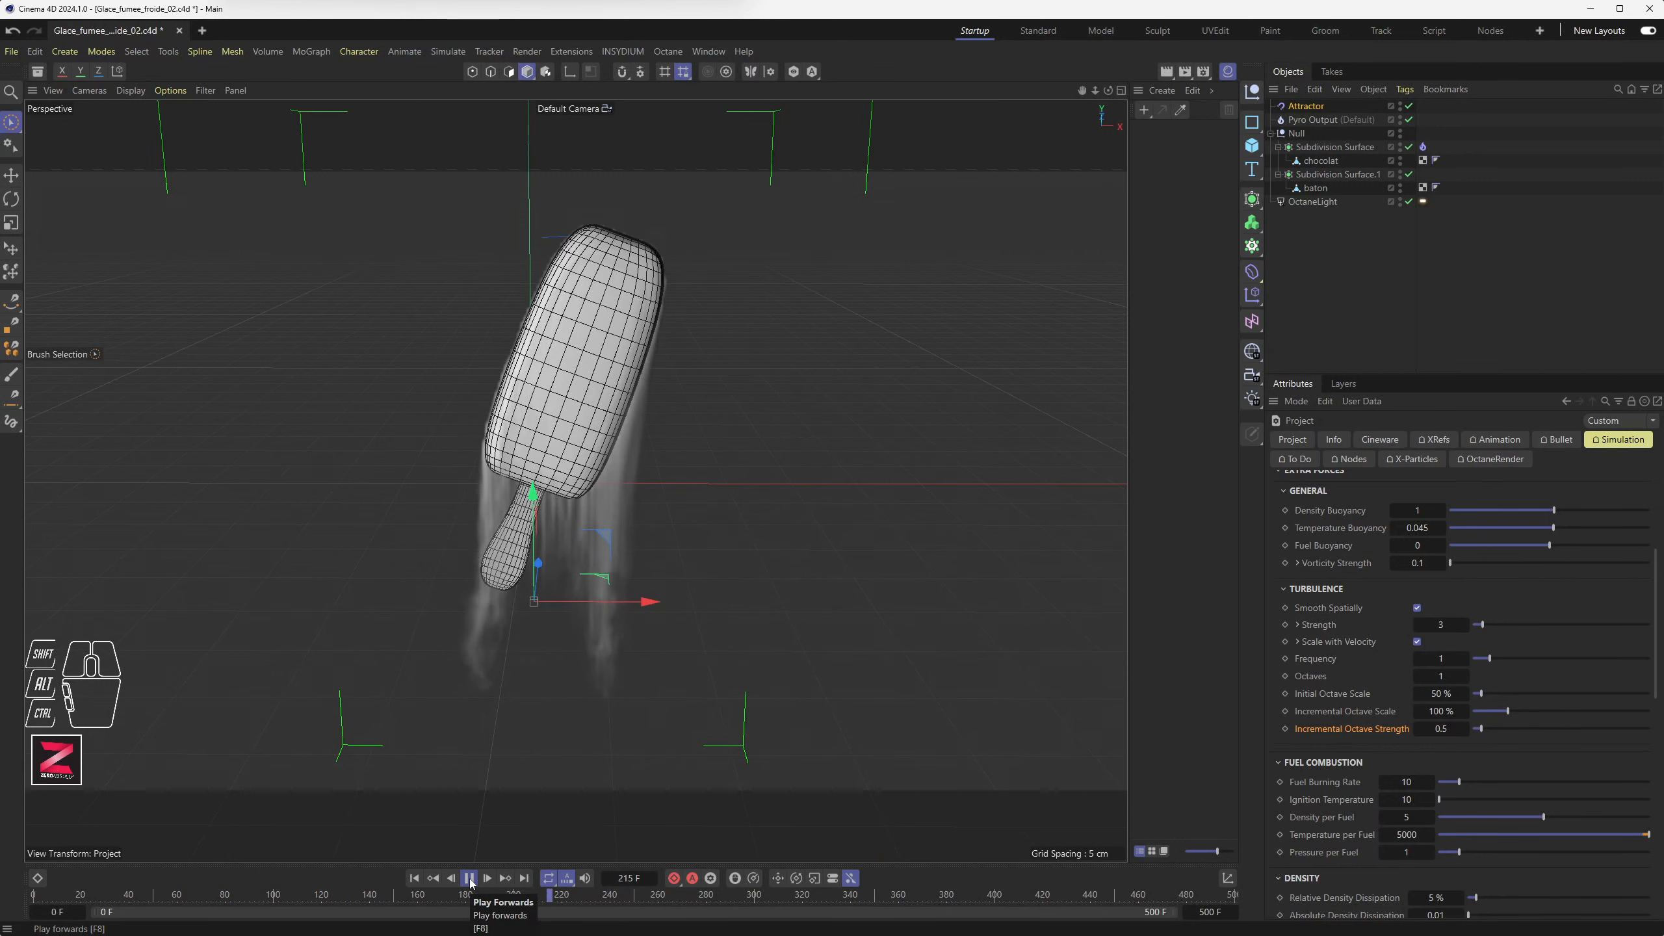
Stop the playback, return to the first frame and keyframe the Null's bank rotation (R.B) at -20°
left_click(470, 878)
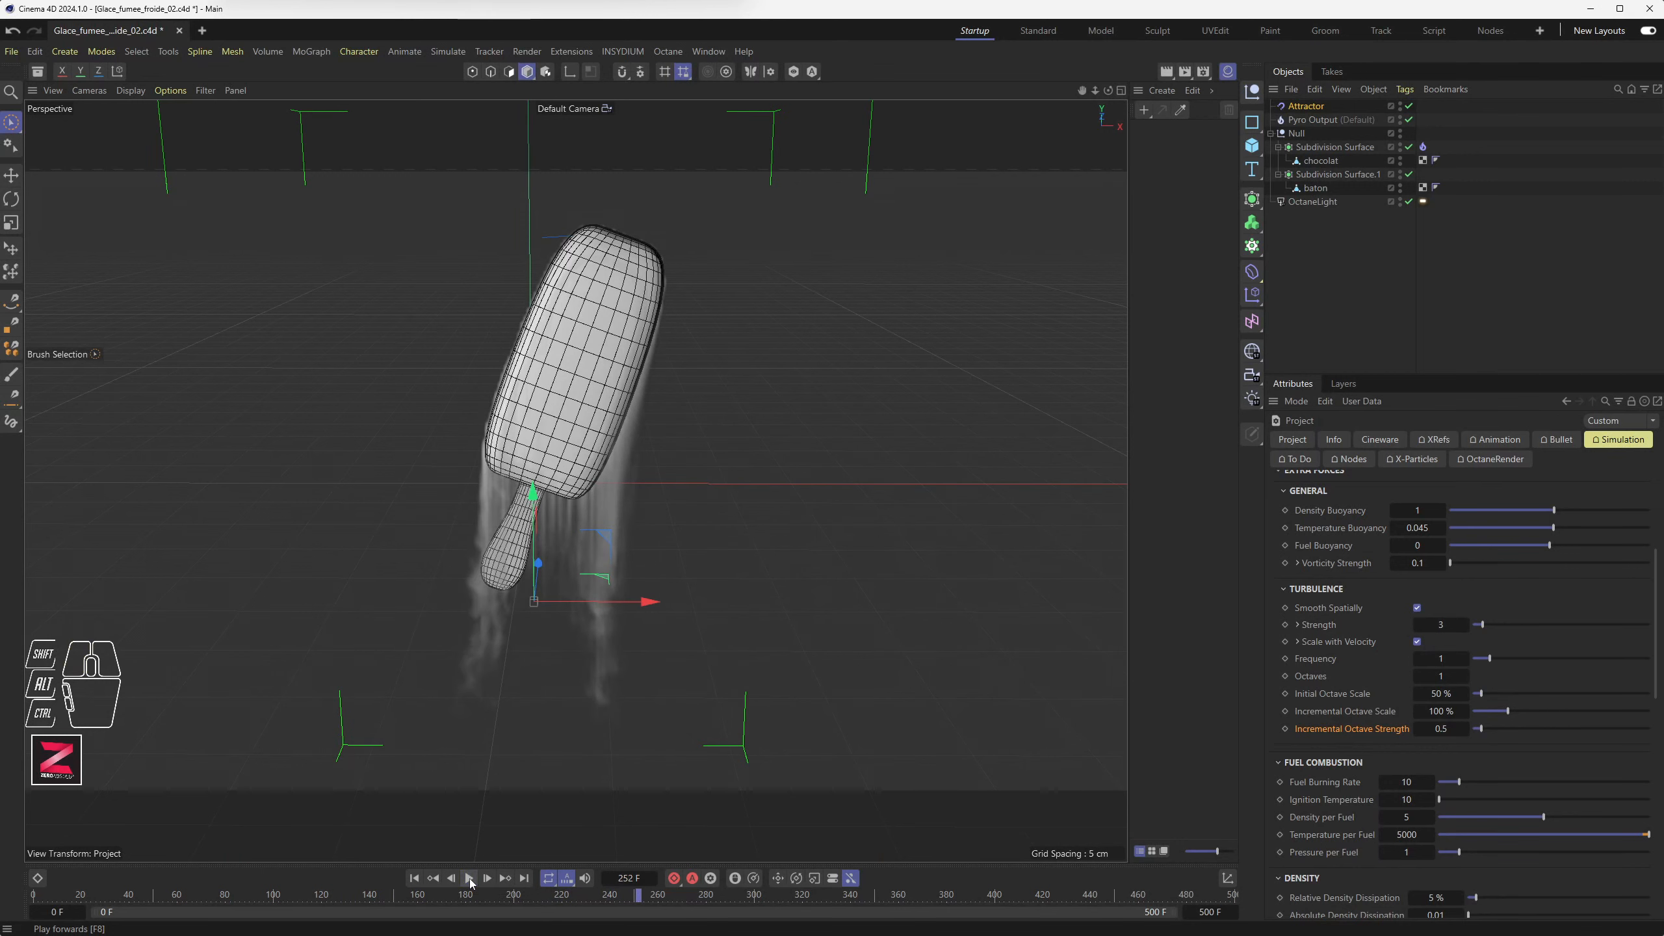
left_click(414, 878)
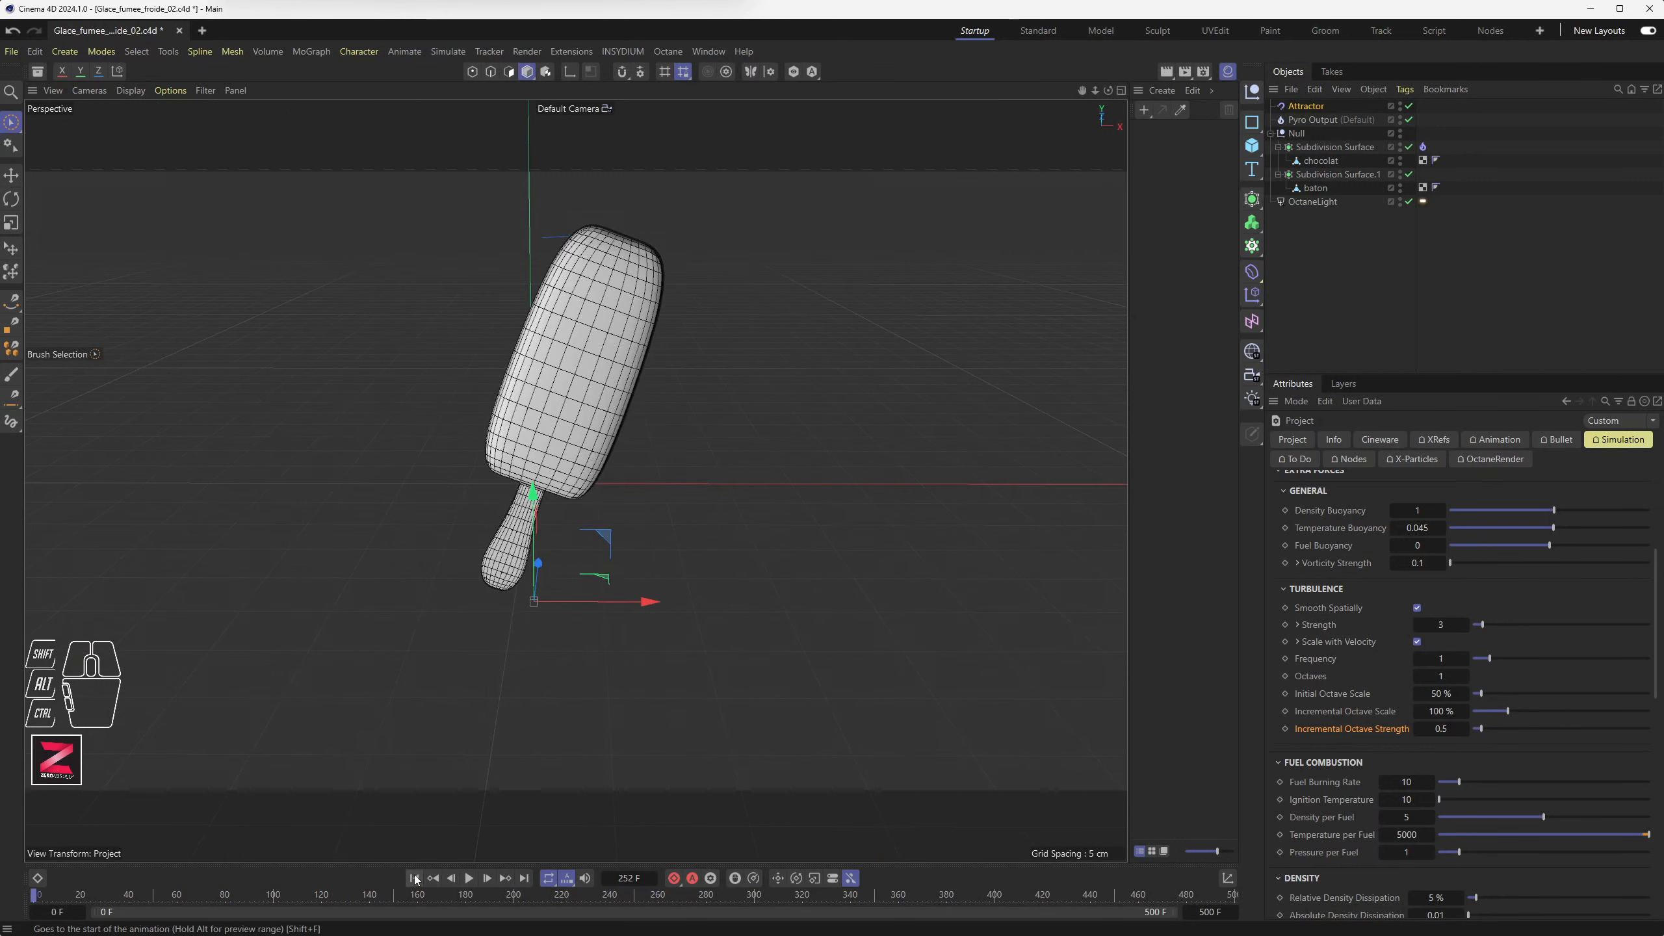
left_click(1298, 134)
left_click(1343, 440)
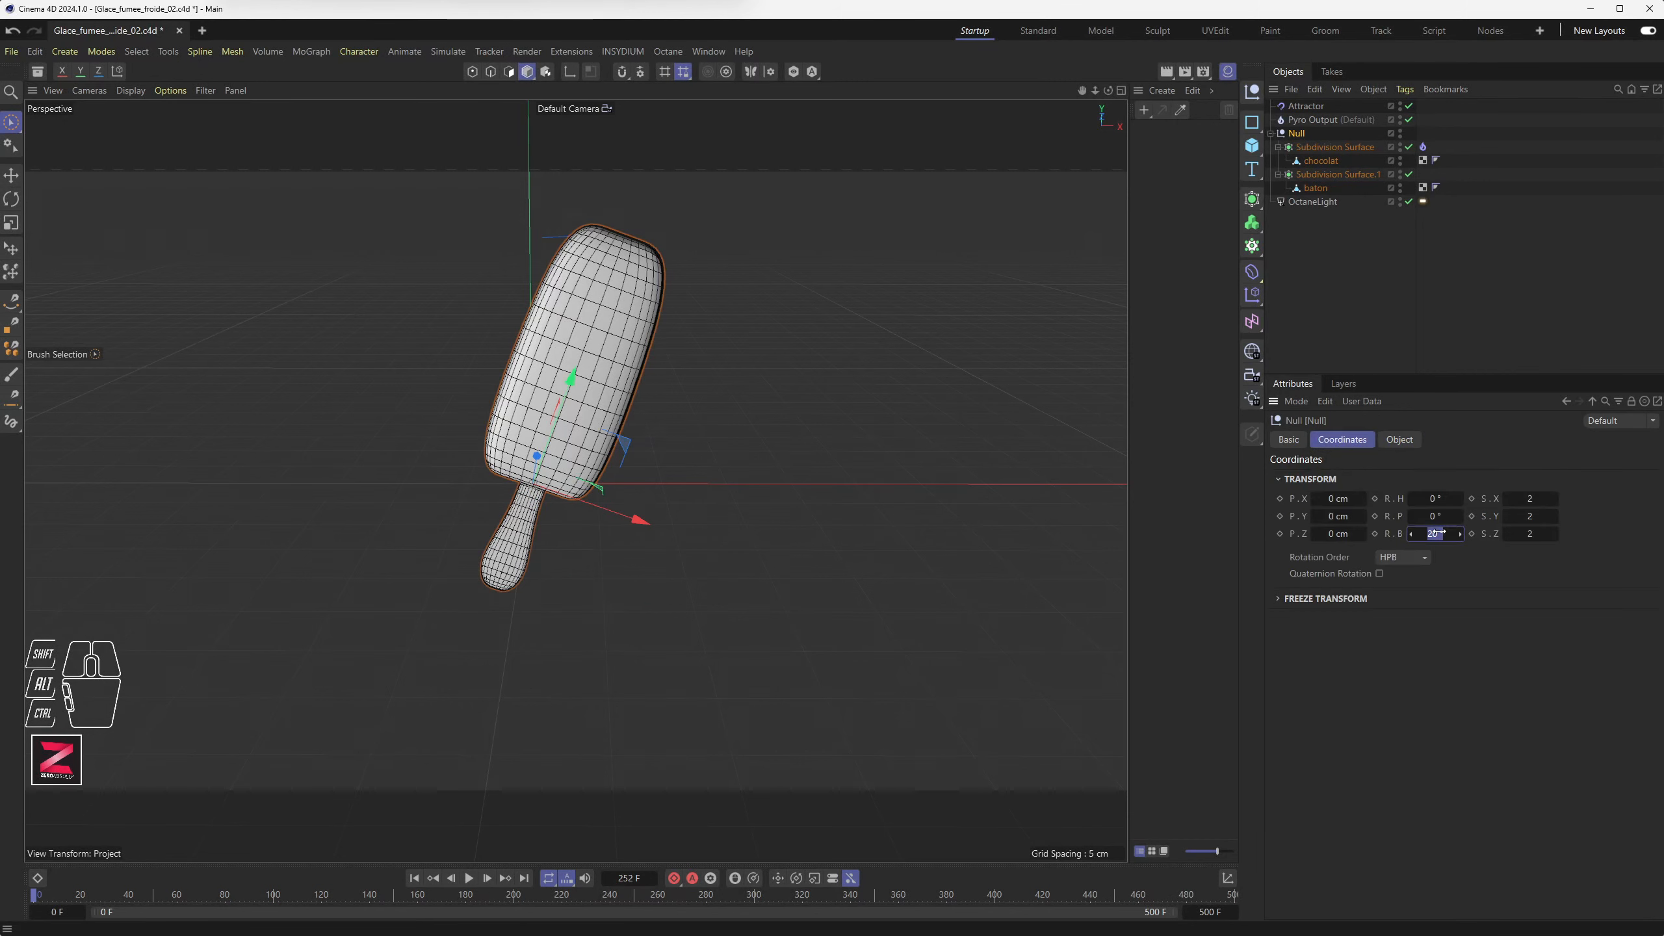
key("Return")
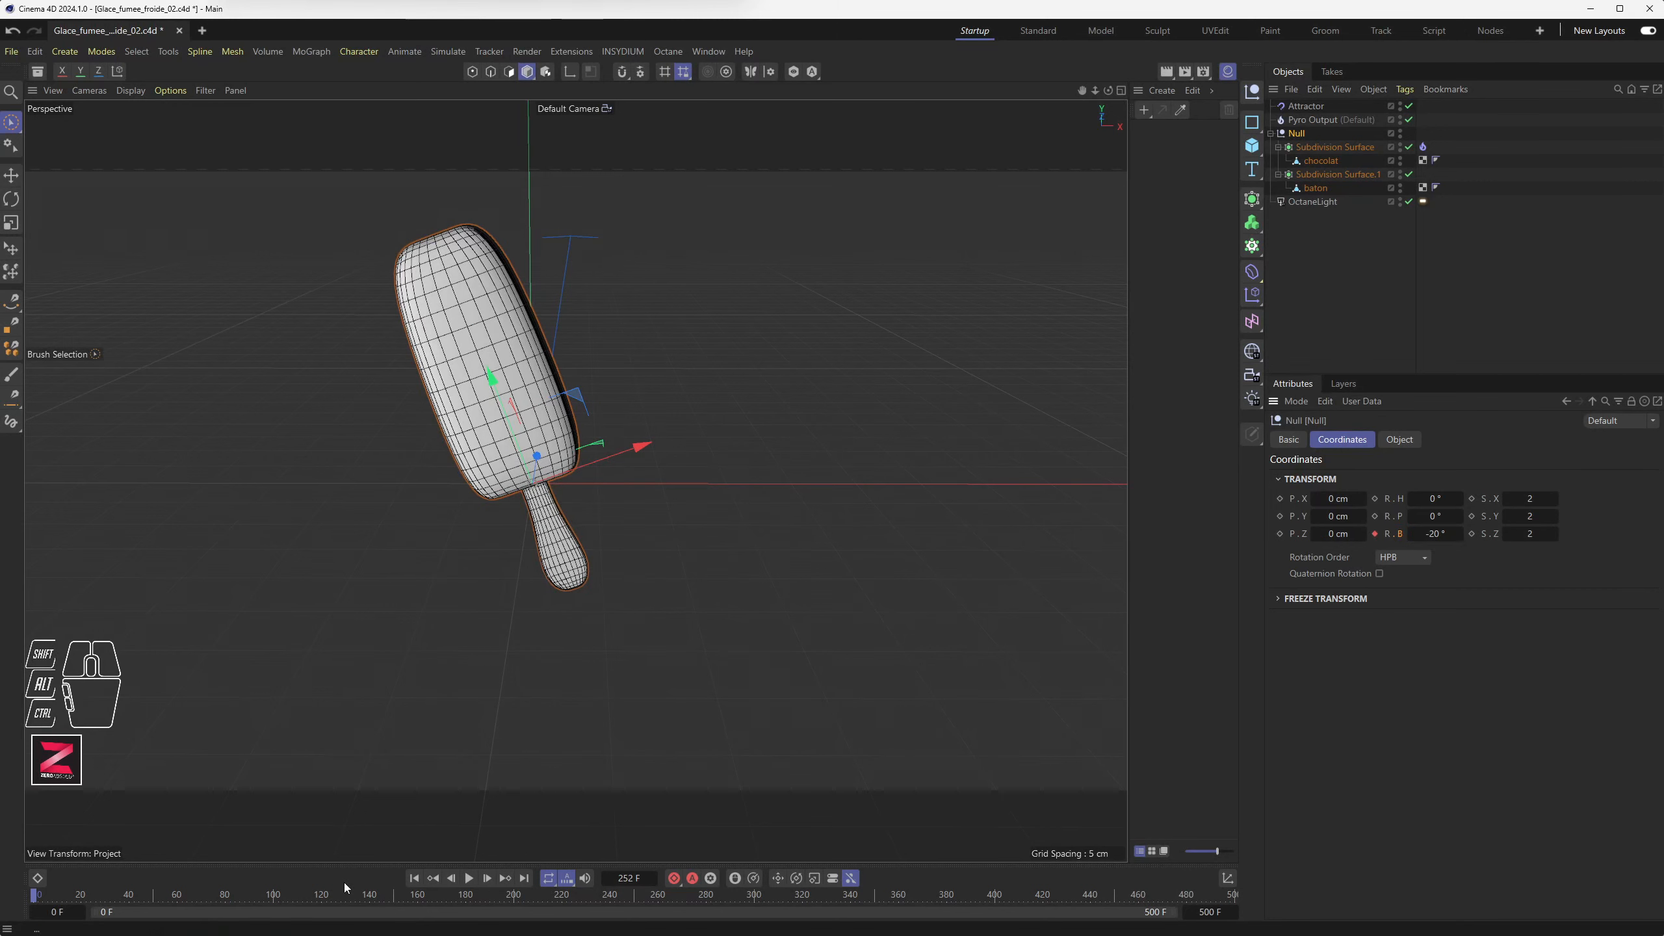
Keyframe the Null's bank rotation at 20° on frame 200
left_click(515, 899)
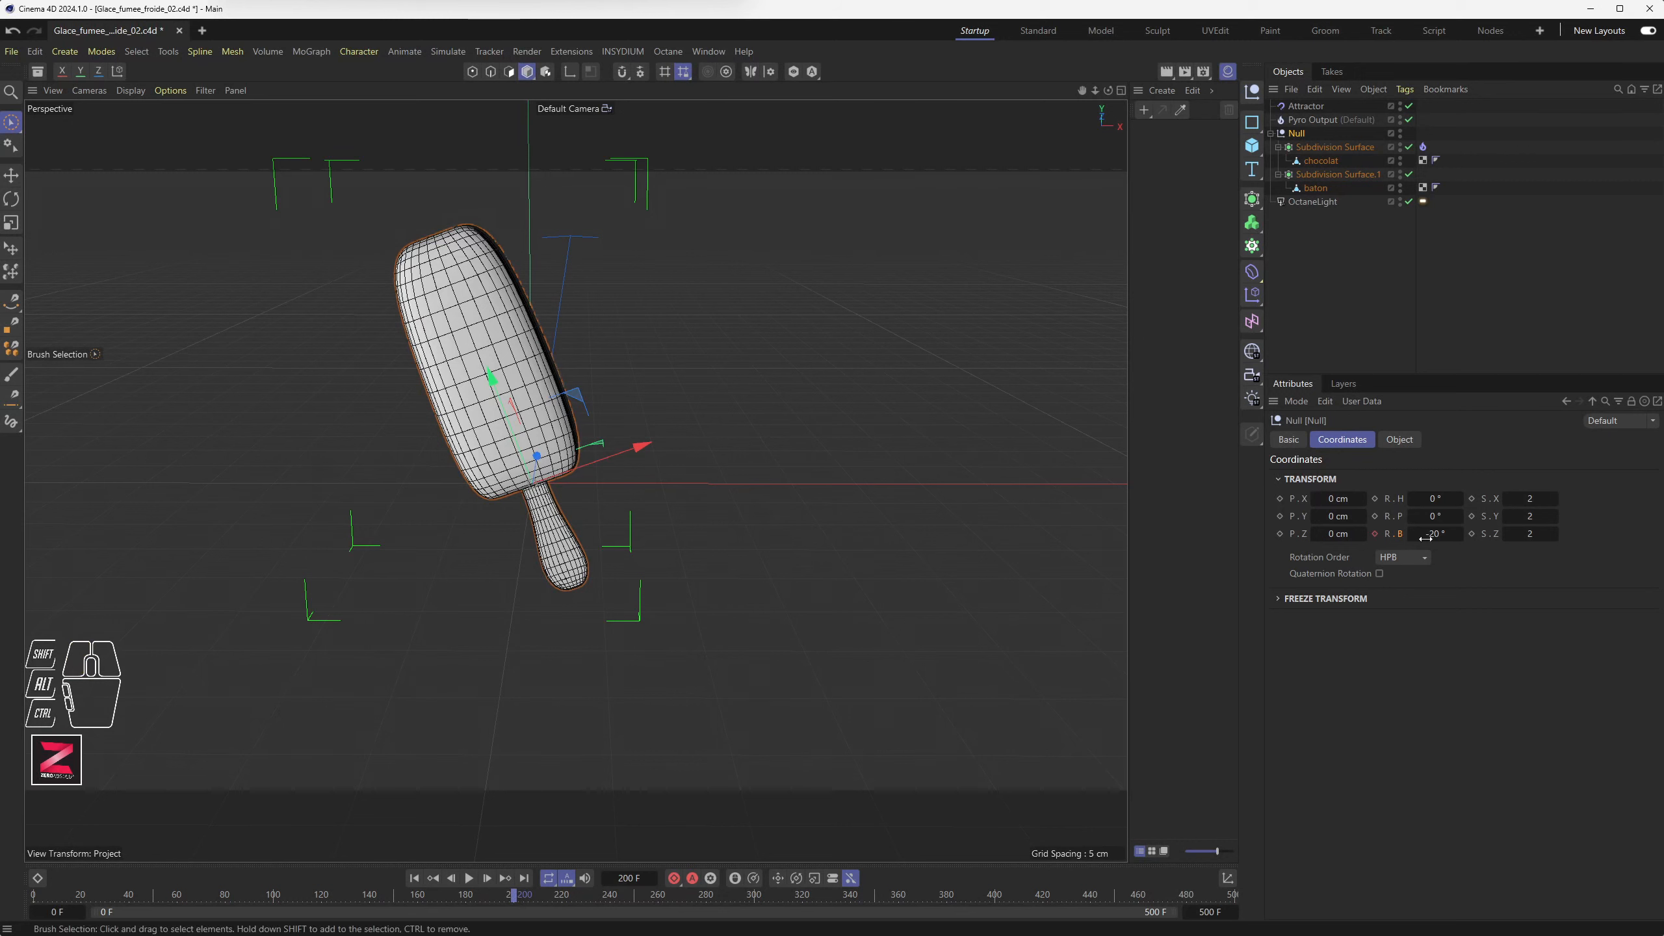
left_click(1448, 535)
type("20")
key("Return")
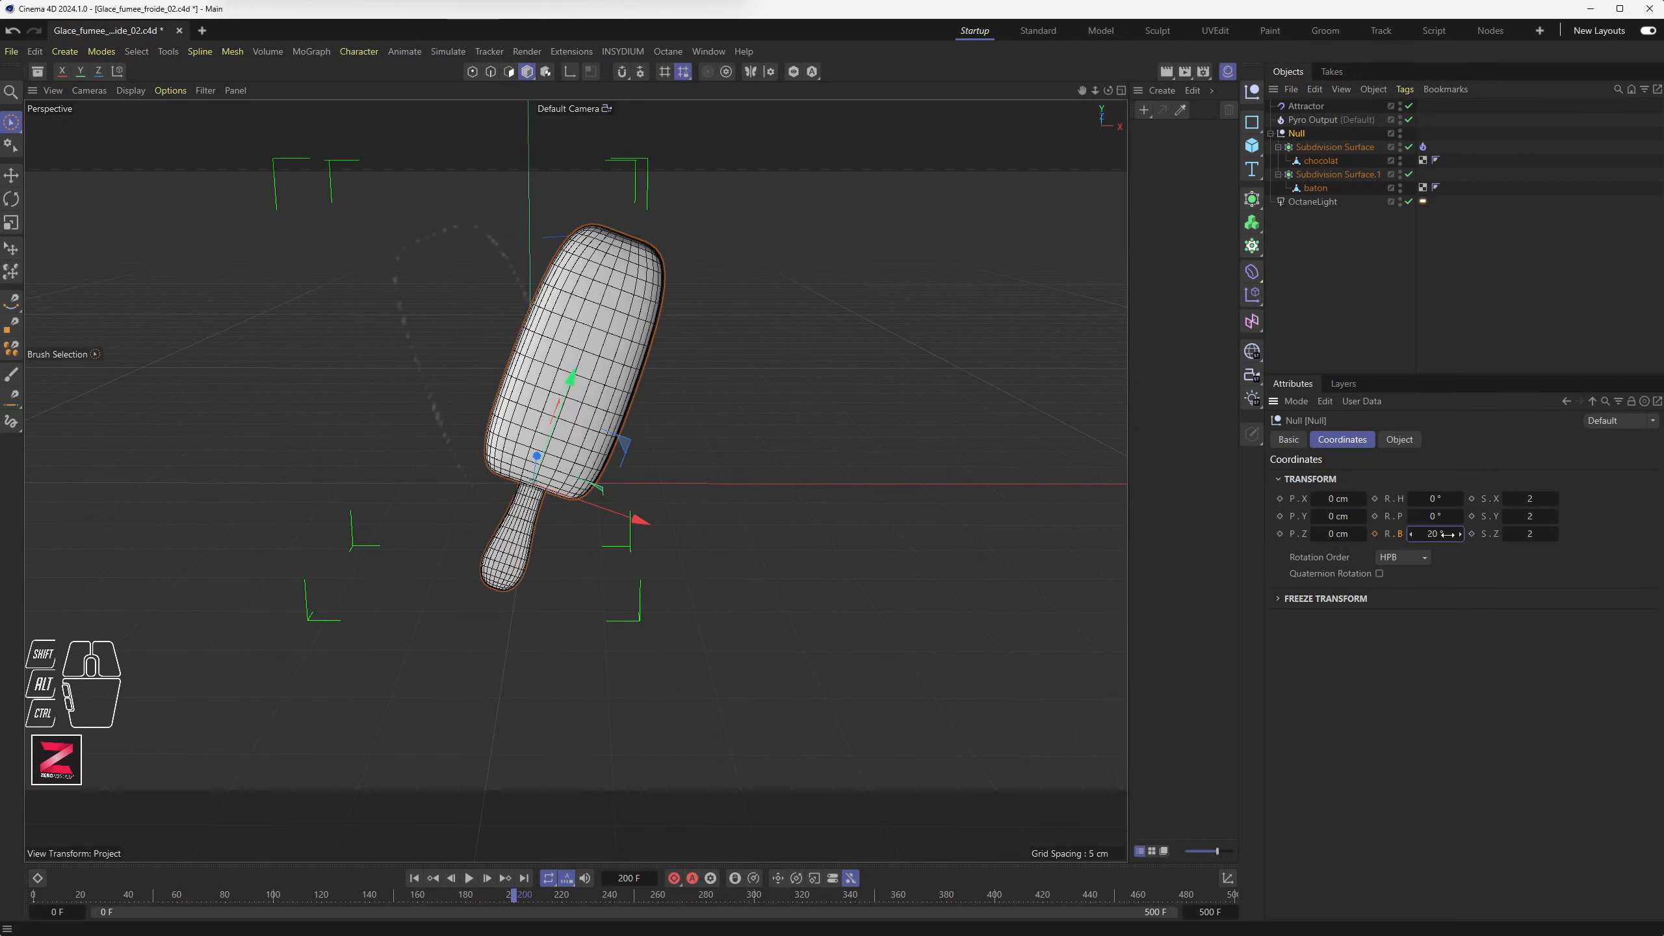
left_click(1376, 534)
Replay the simulation from the first frame, stopping at frame 323, and save the project incrementally as Glace_fumee_froide_03.c4d
left_click(415, 878)
left_click(469, 879)
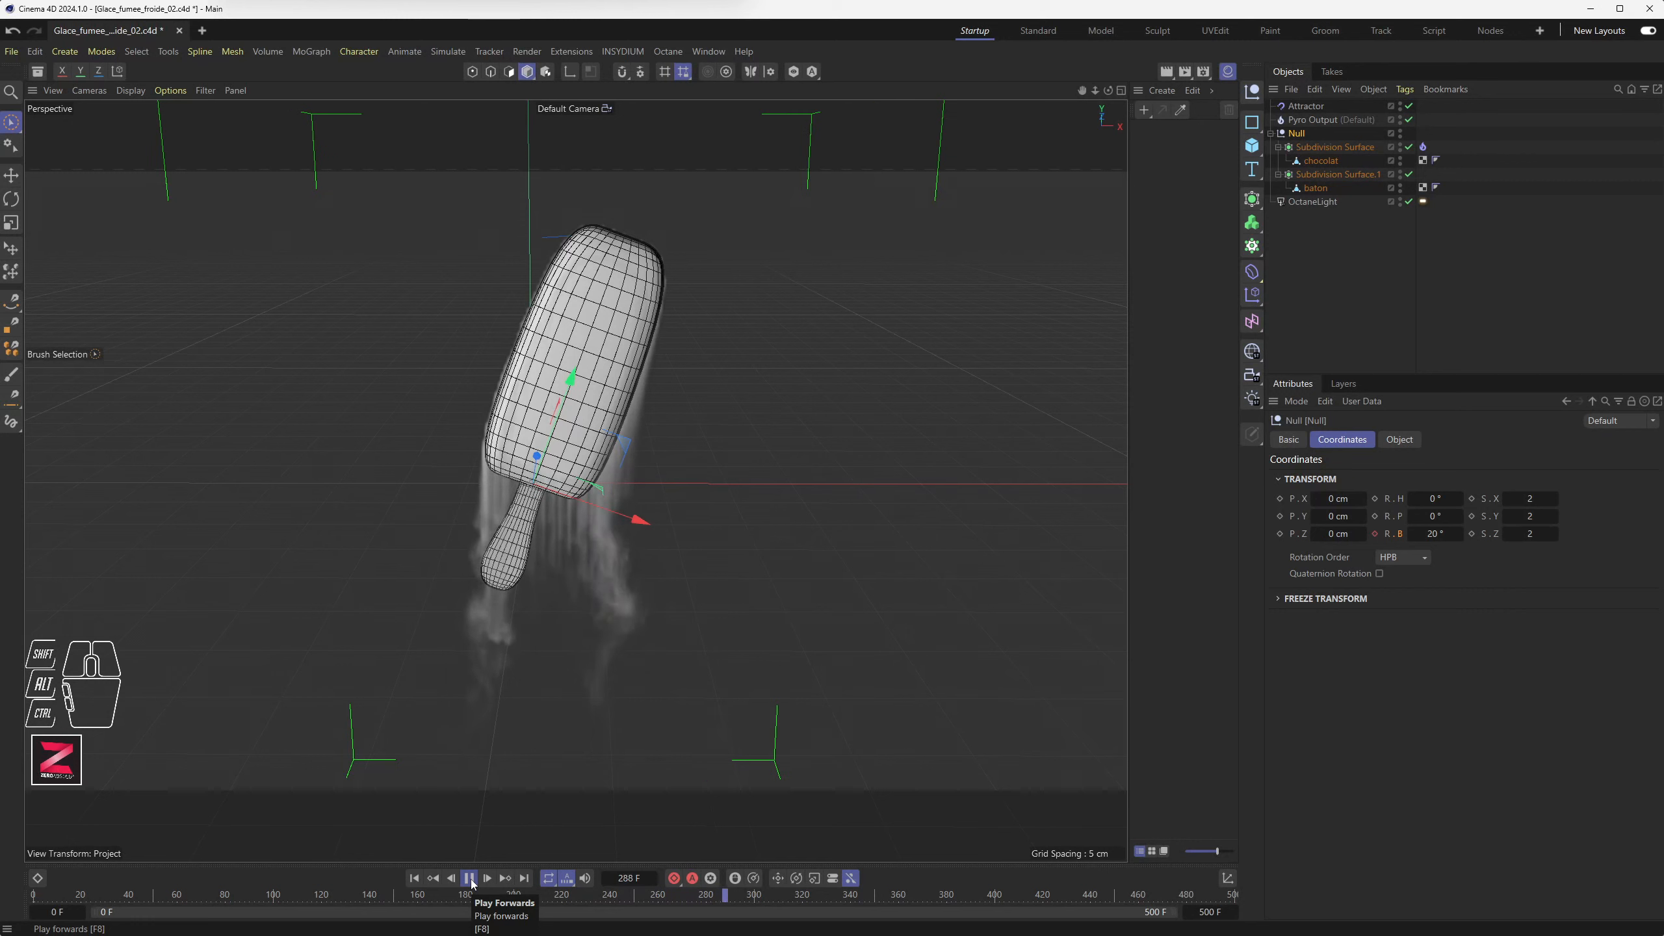
left_click(470, 879)
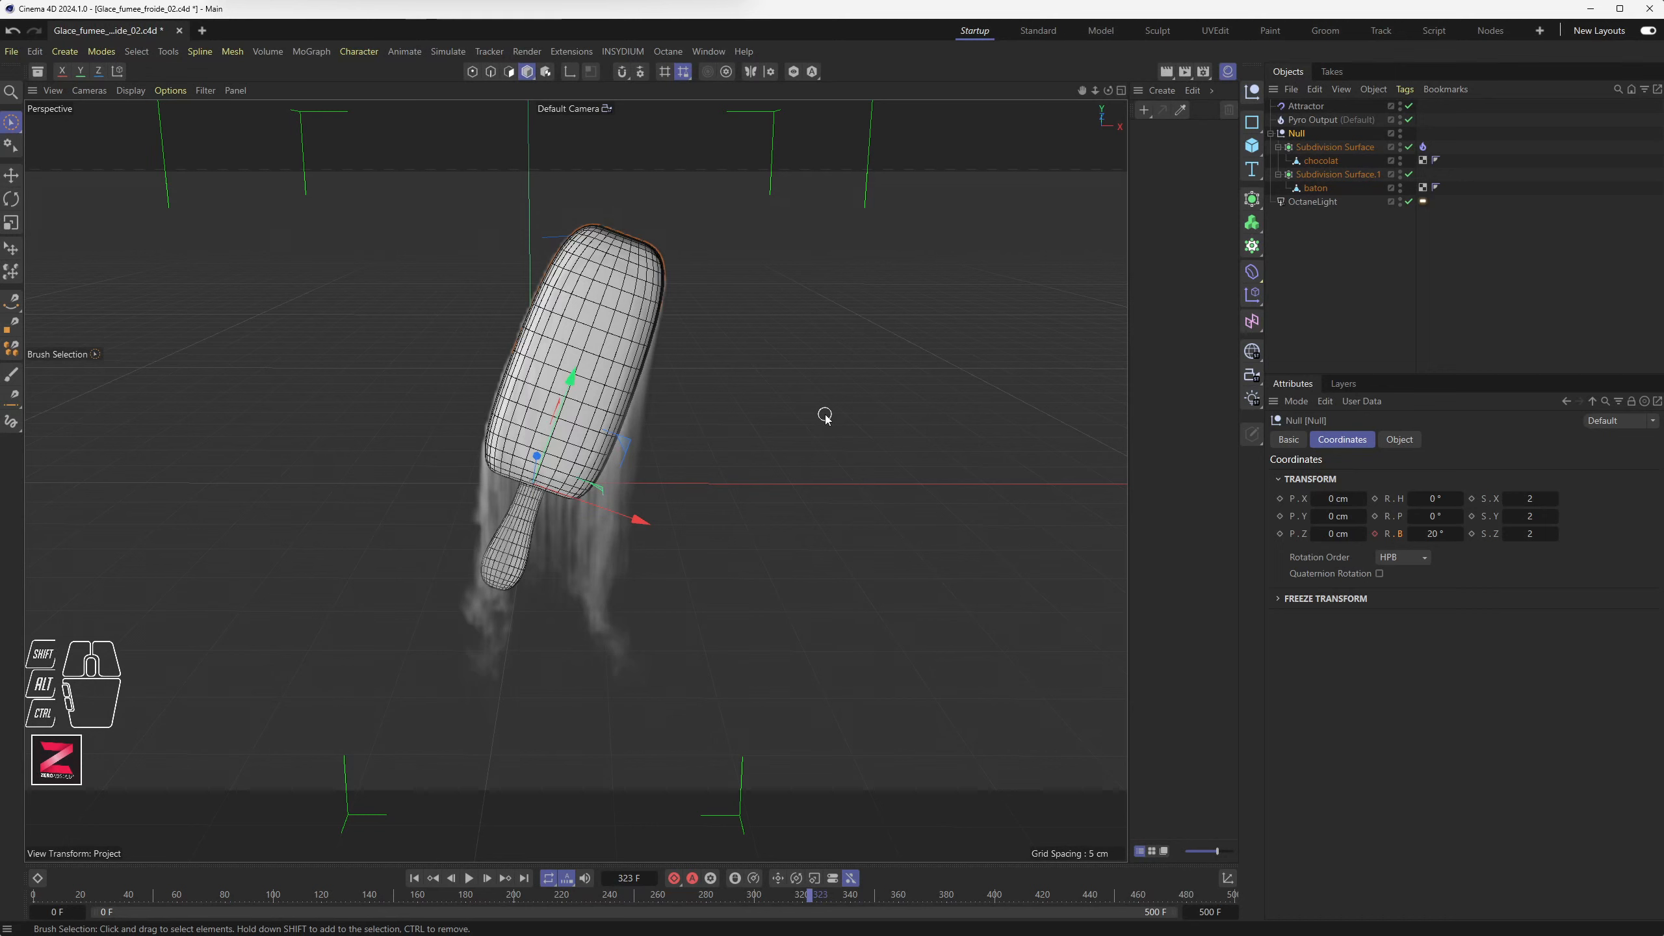
key("ctrl+alt+s")
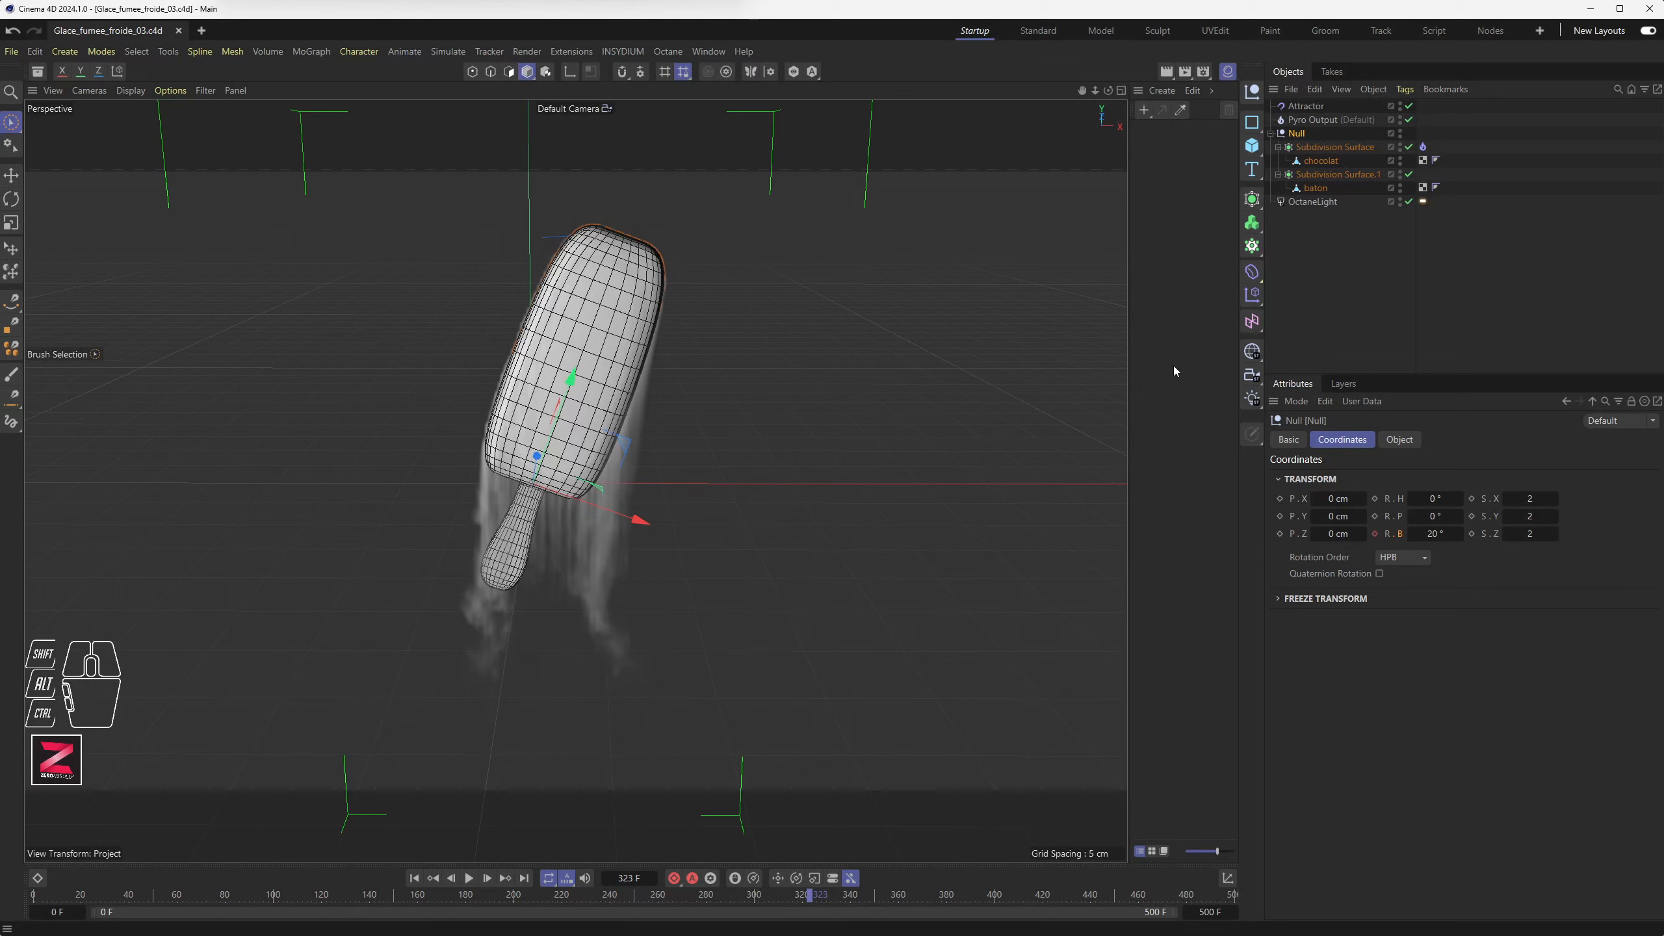
Open the settings of the Pyro Emitter tag on the chocolate's Subdivision Surface and save the project
left_click_drag(724, 695, 571, 538, "alt")
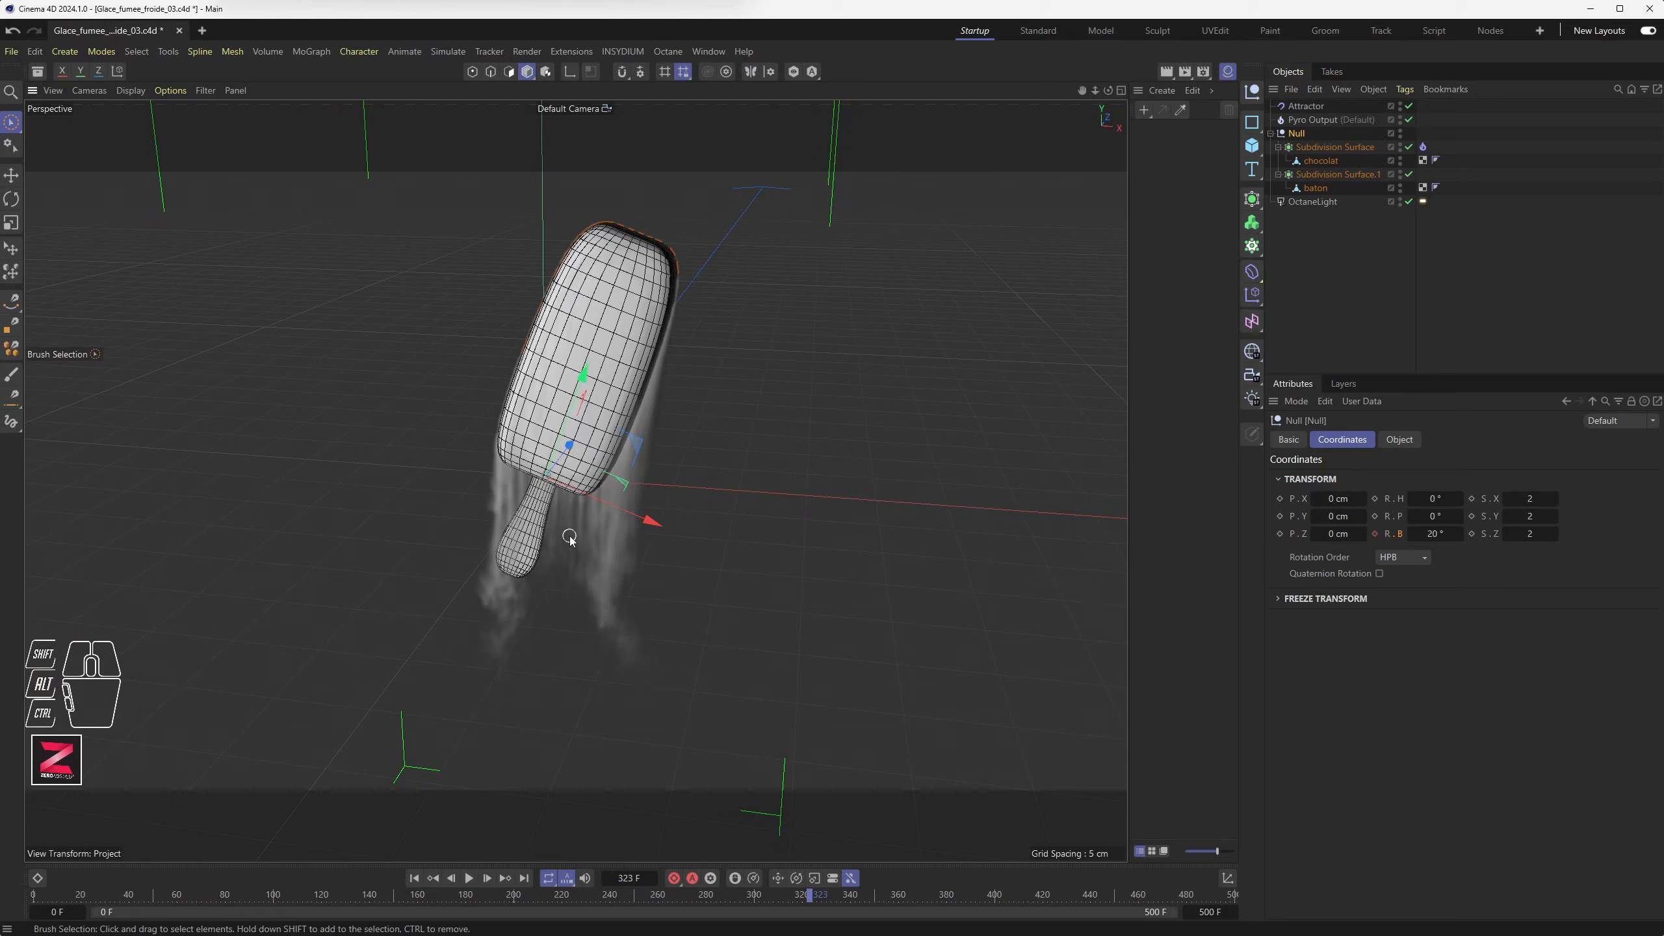
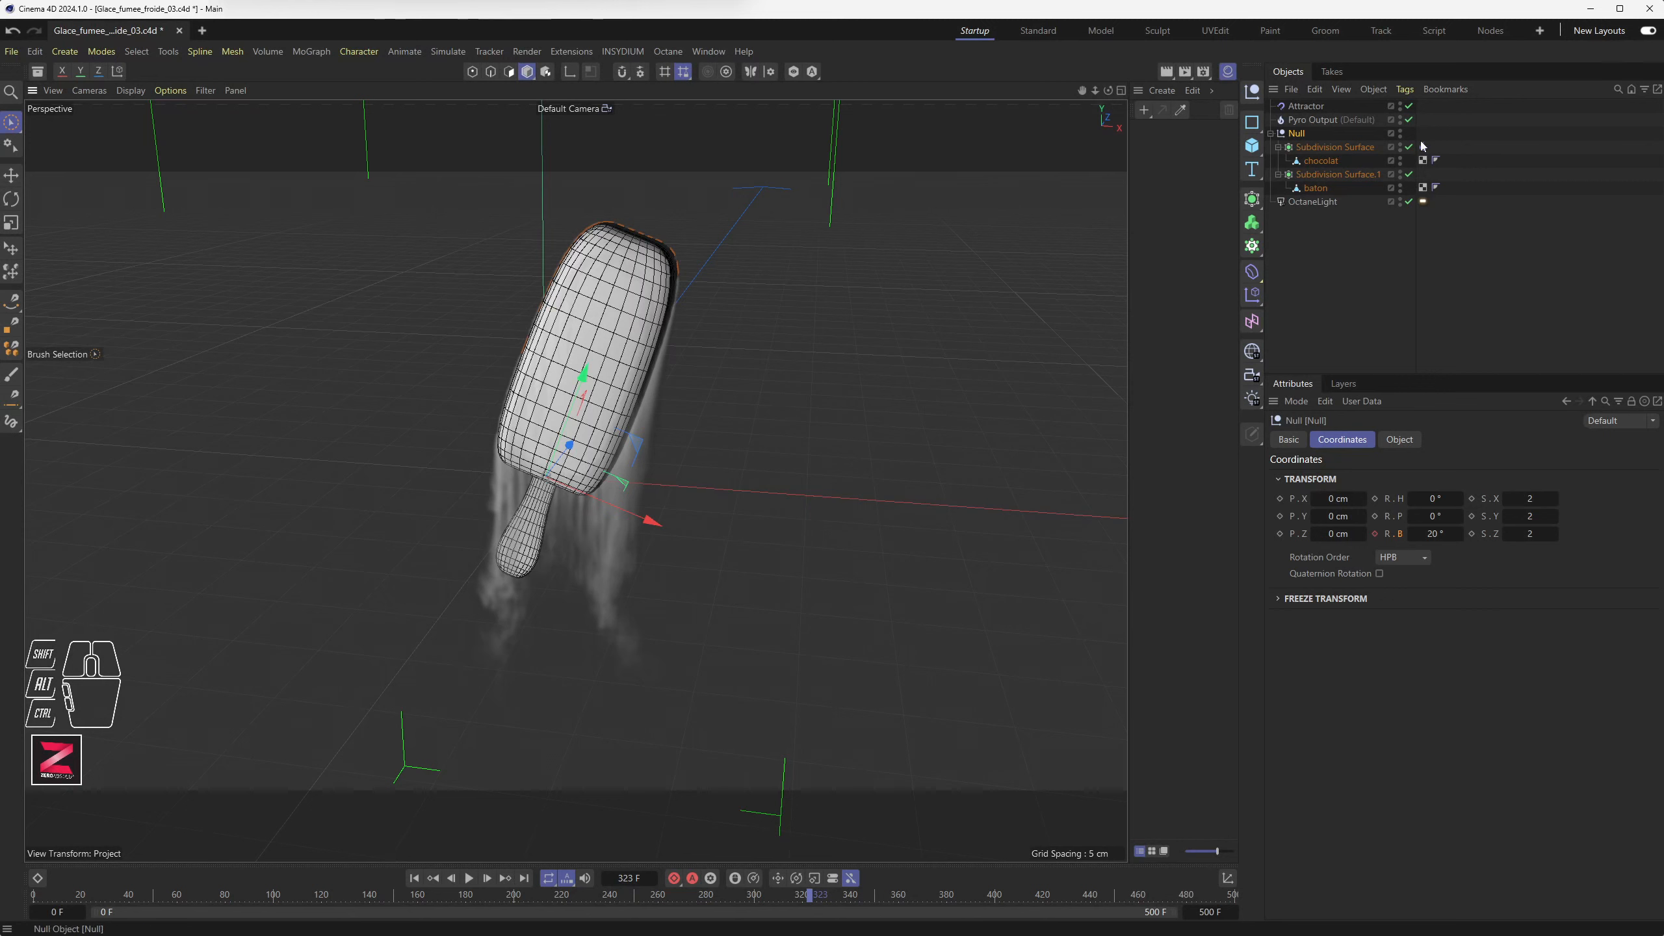
left_click(1423, 147)
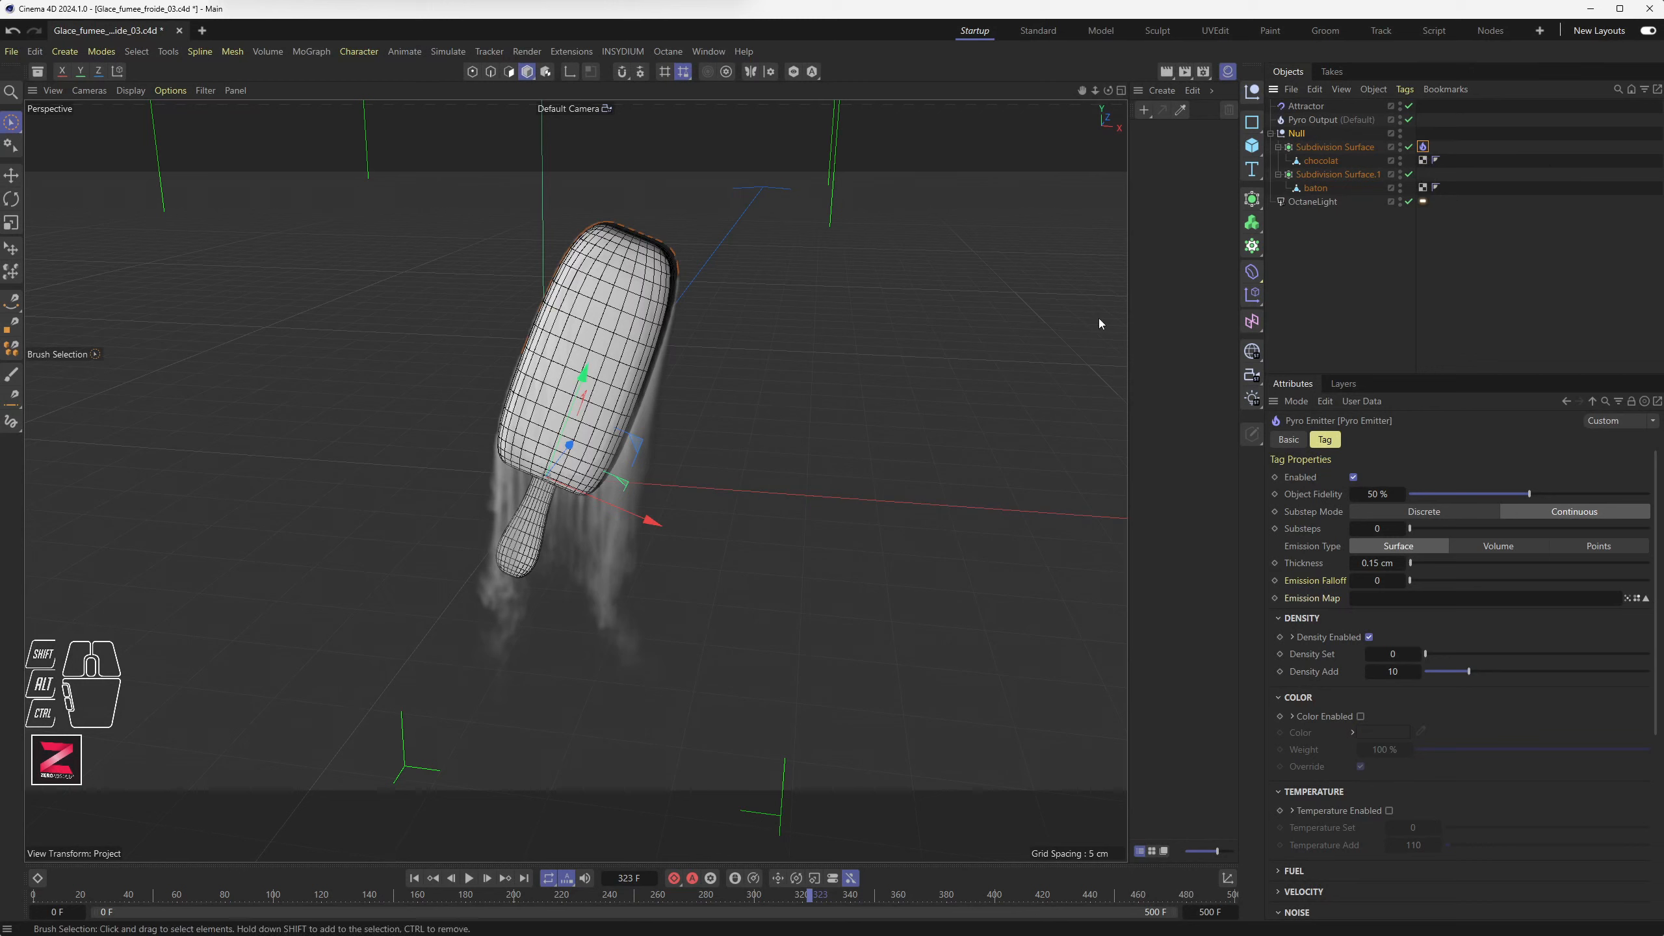
key("ctrl+s")
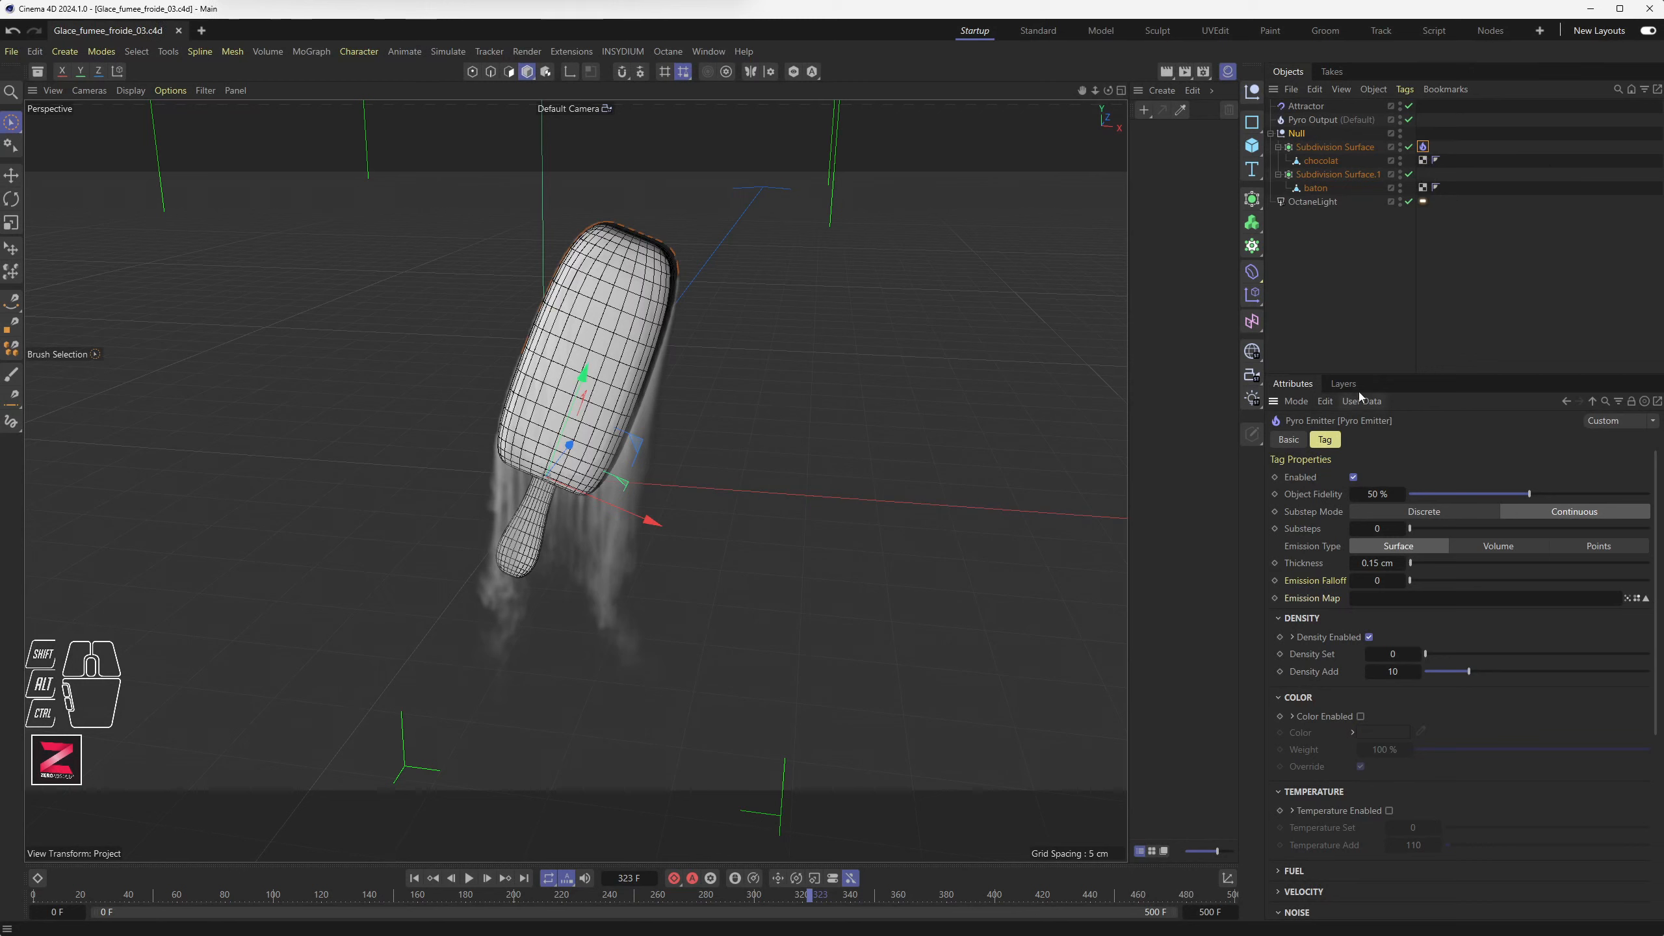
Review the project's Pyro, Simulation and Scene settings for the smoke simulation
key("ctrl+d")
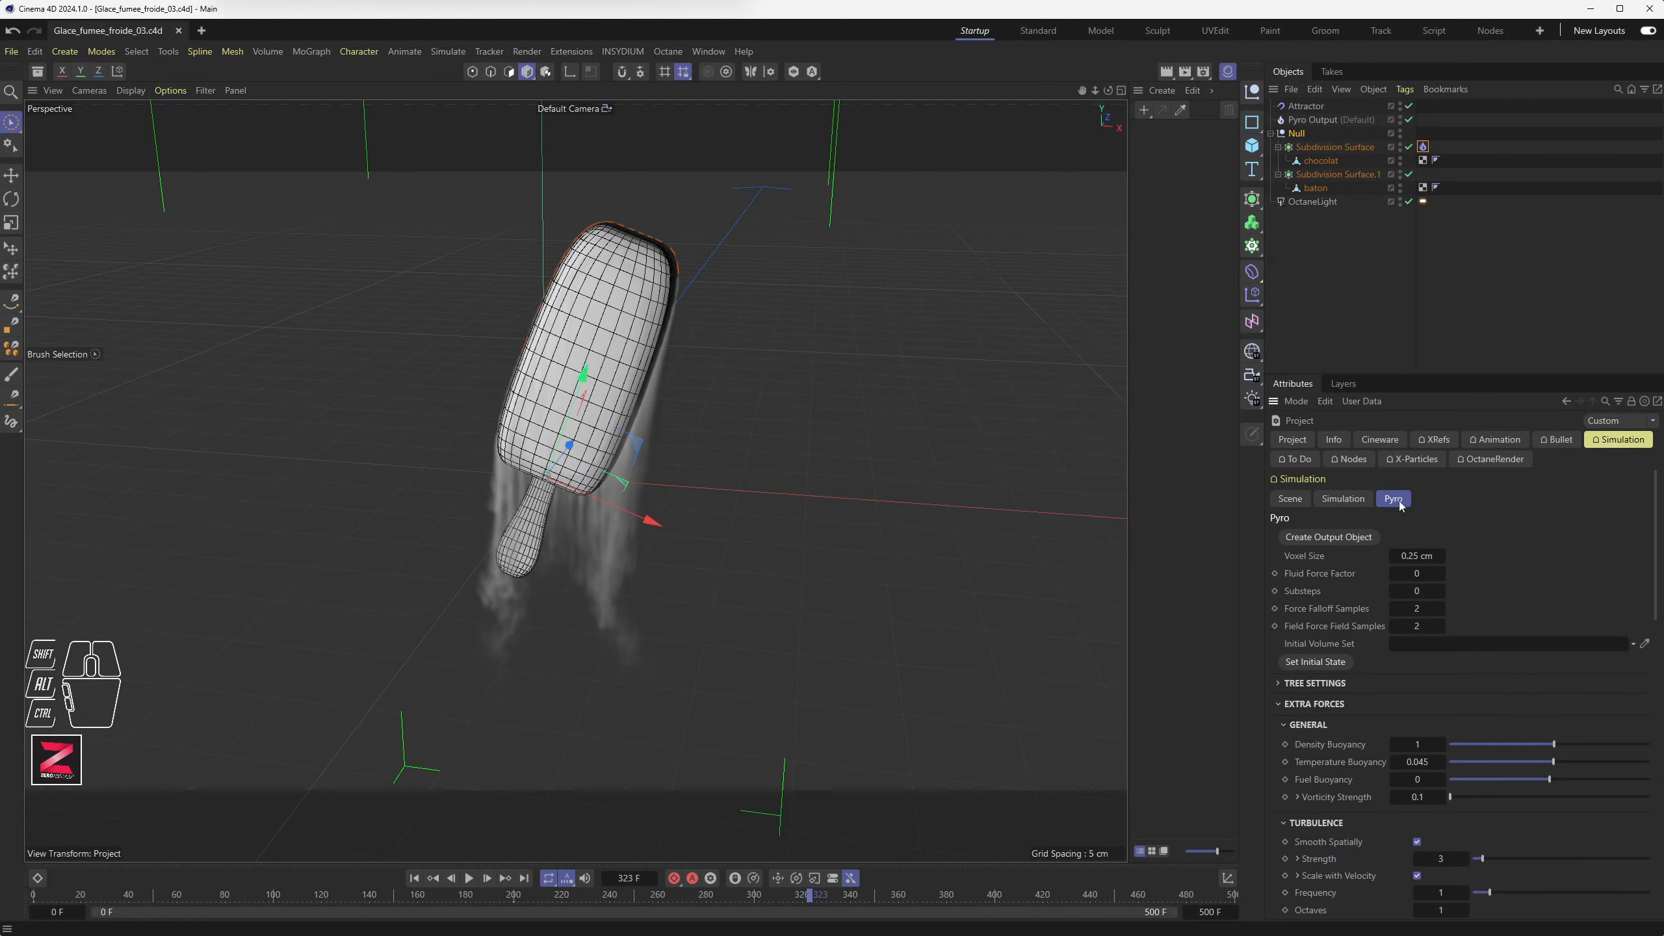
scroll(1450, 589, "down", 10)
scroll(1451, 590, "up", 5)
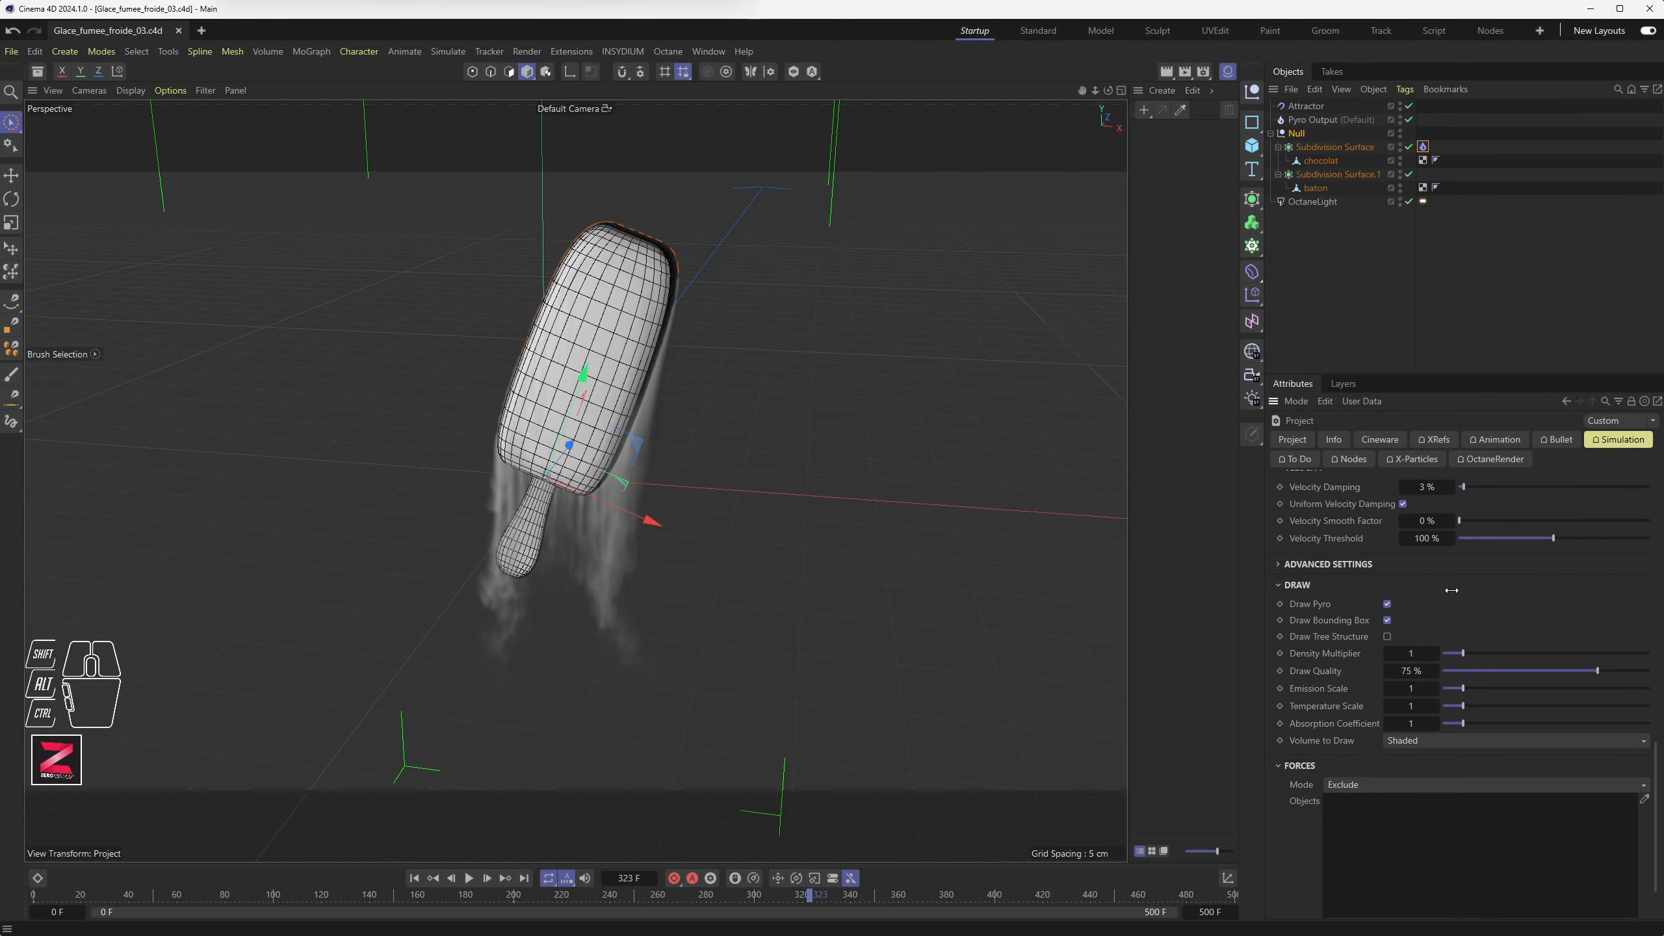
scroll(1448, 598, "up", 5)
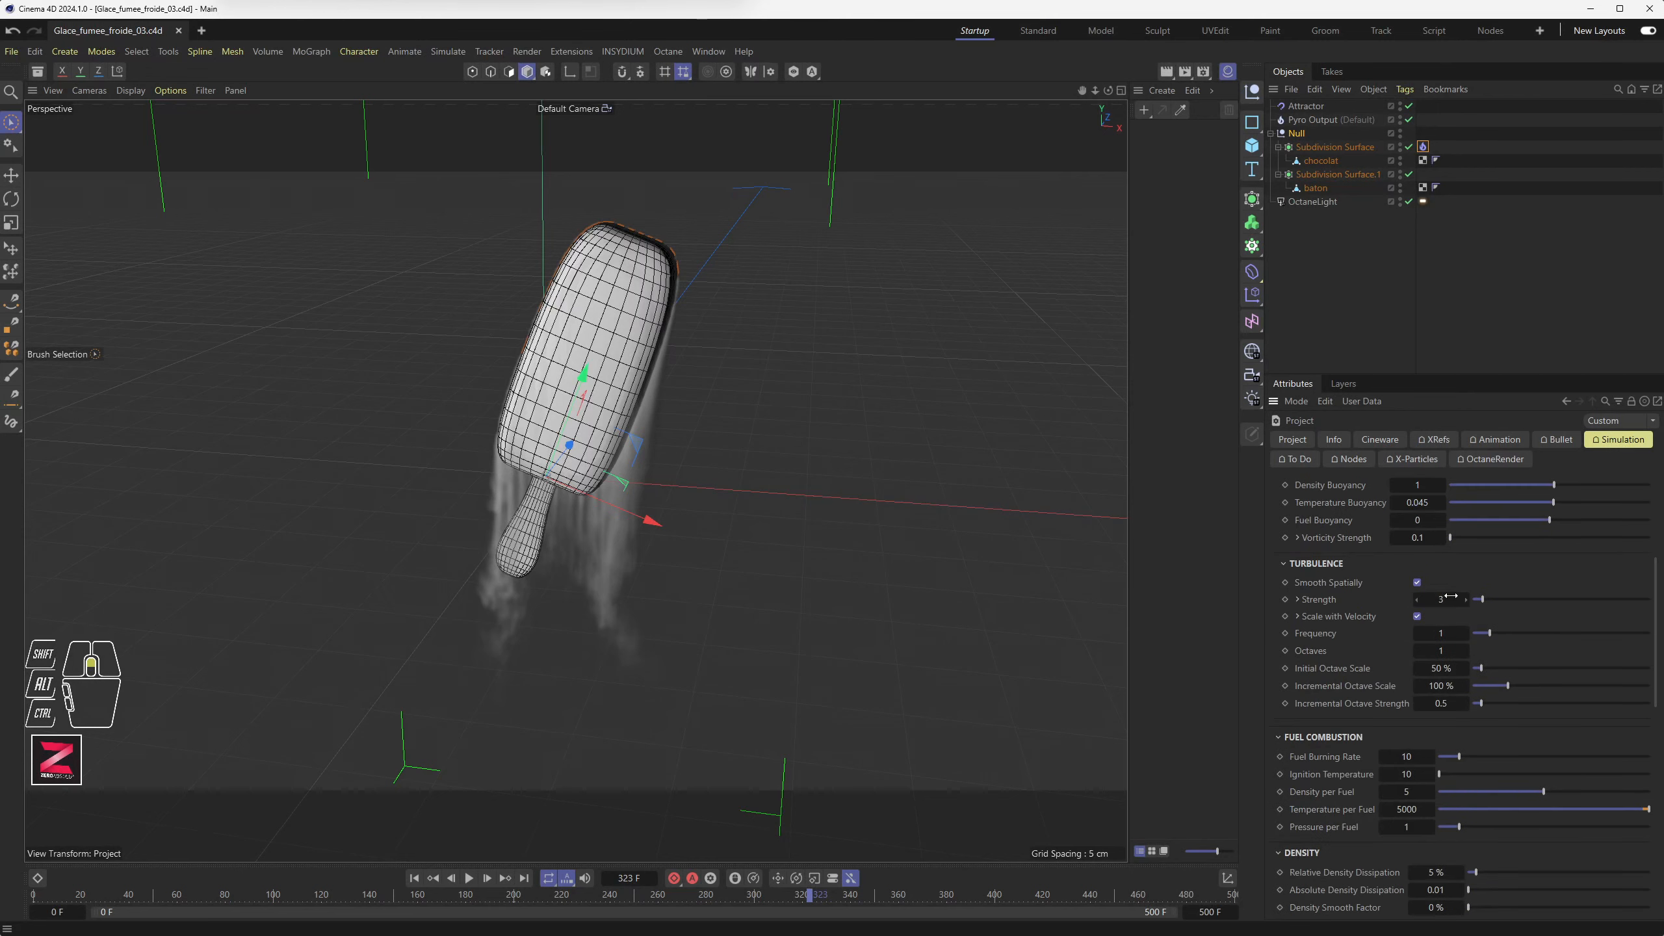
left_click(1351, 499)
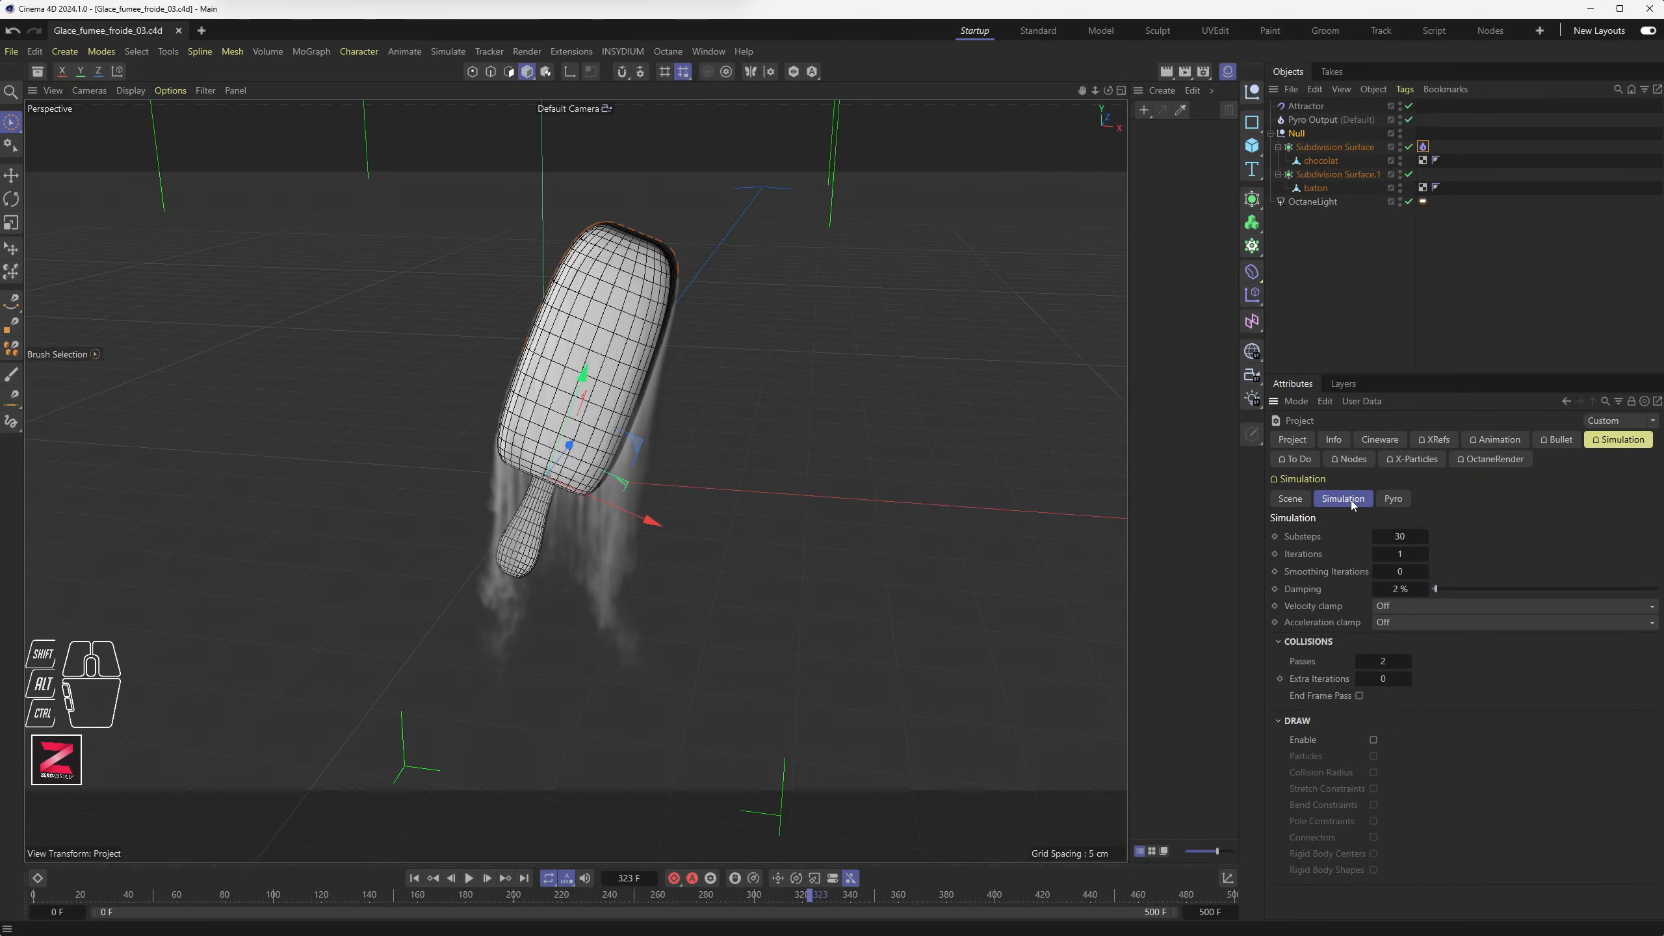
left_click(1290, 498)
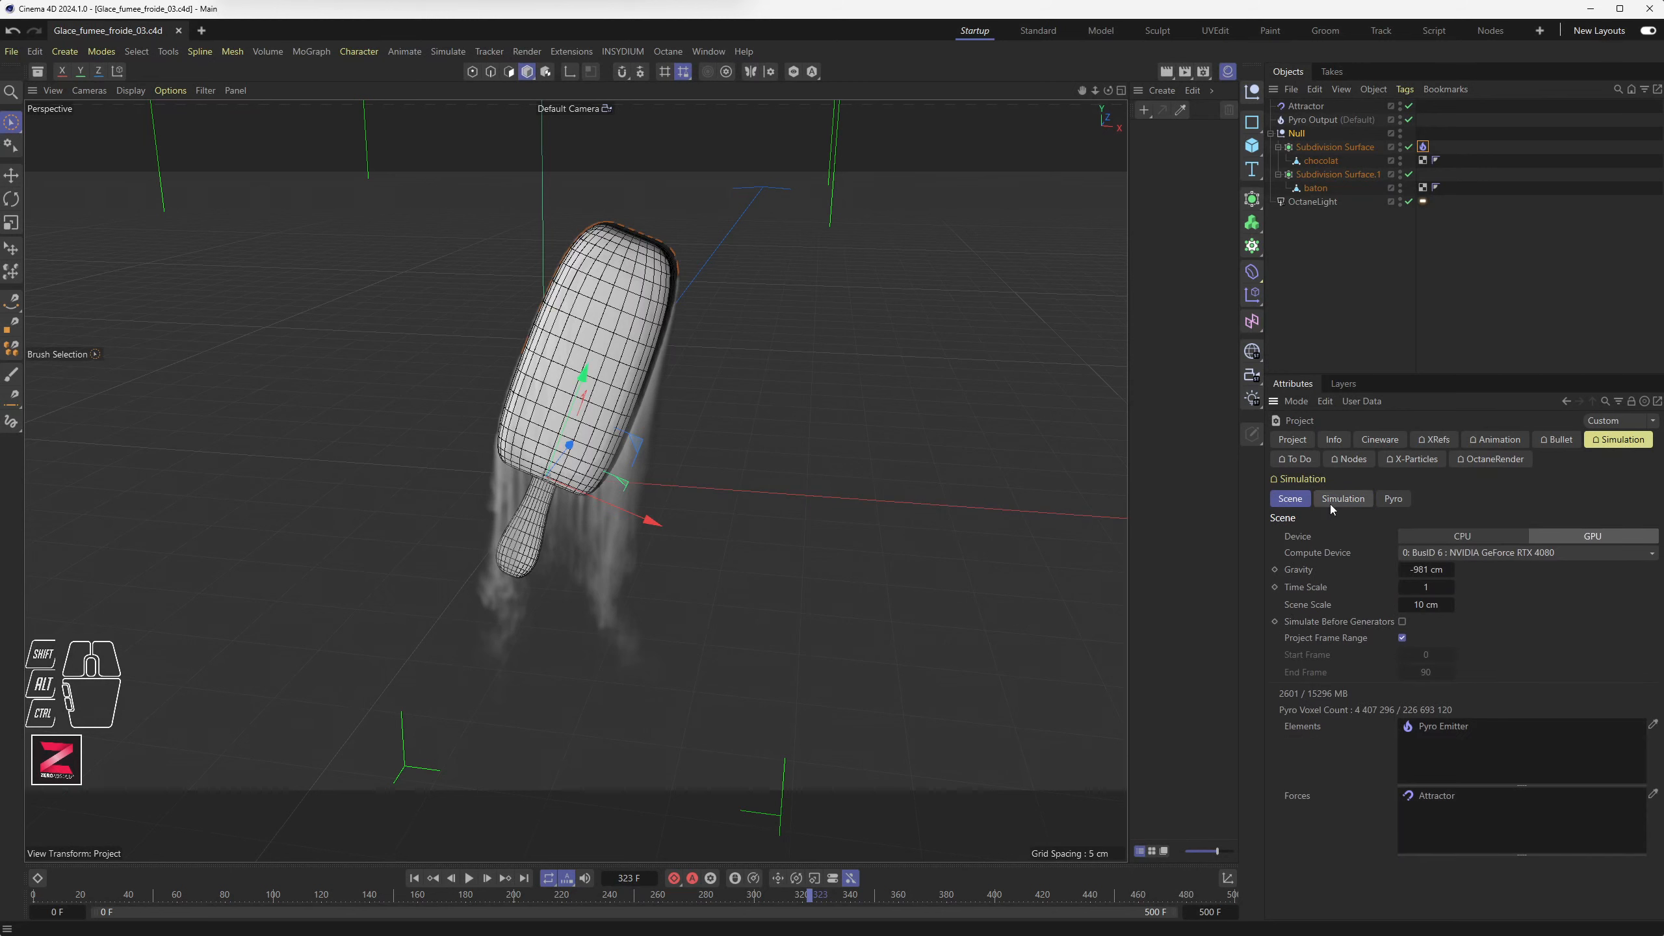
left_click(1394, 499)
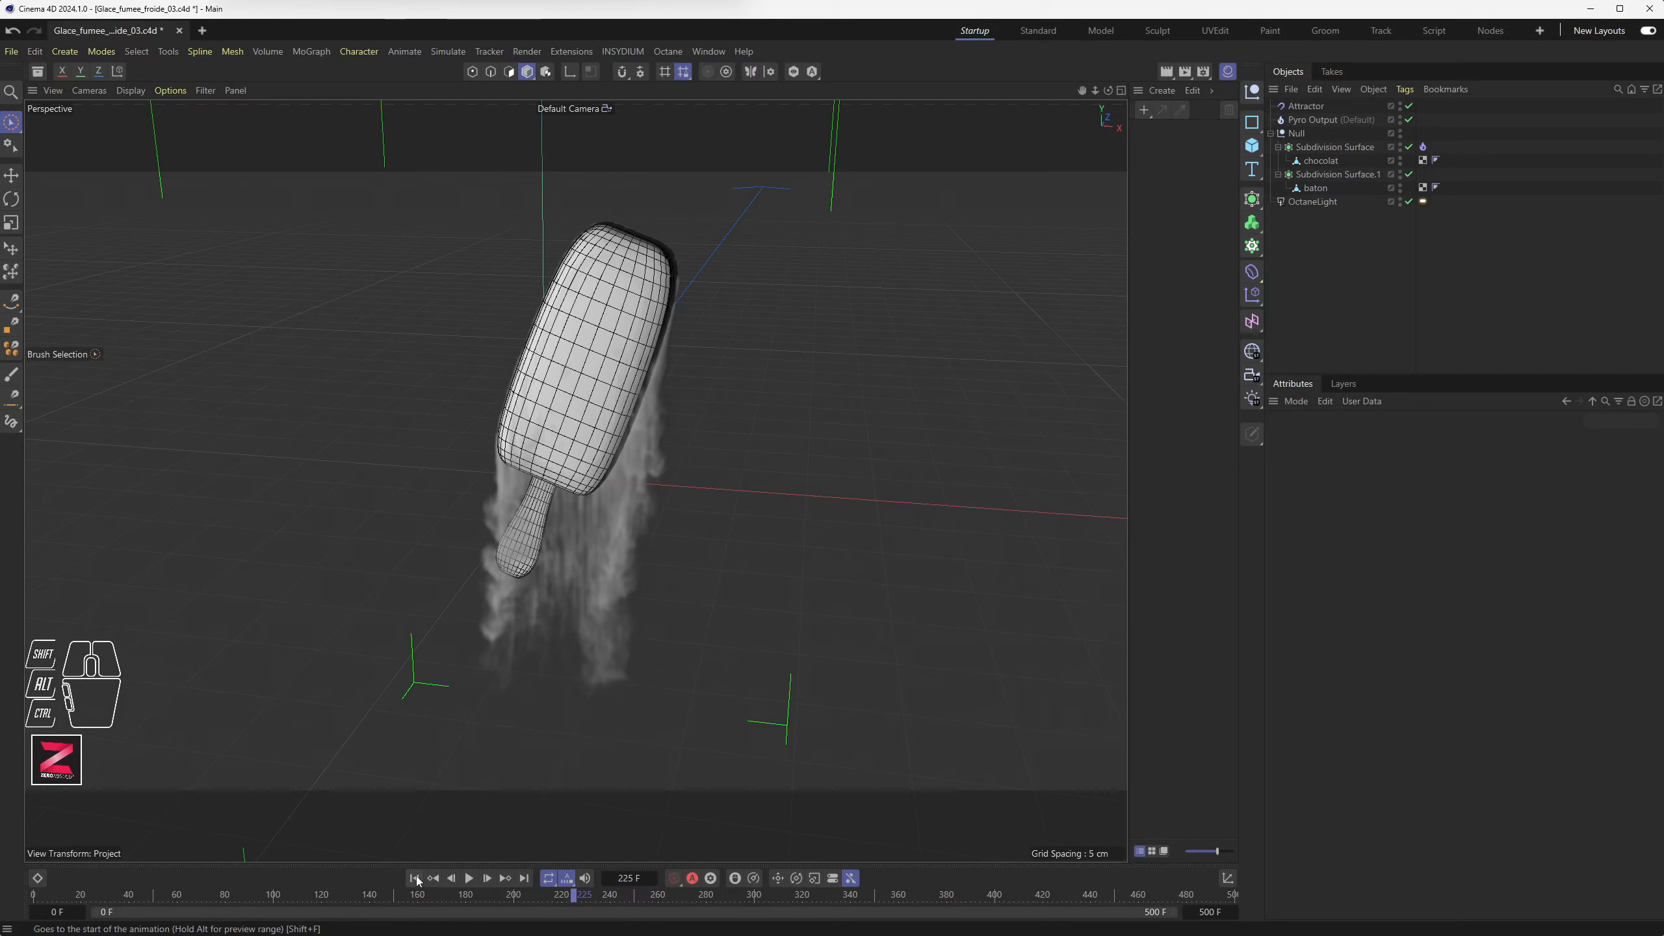
Replay the simulation from the first frame and stop it at frame 134
left_click(414, 878)
left_click(469, 878)
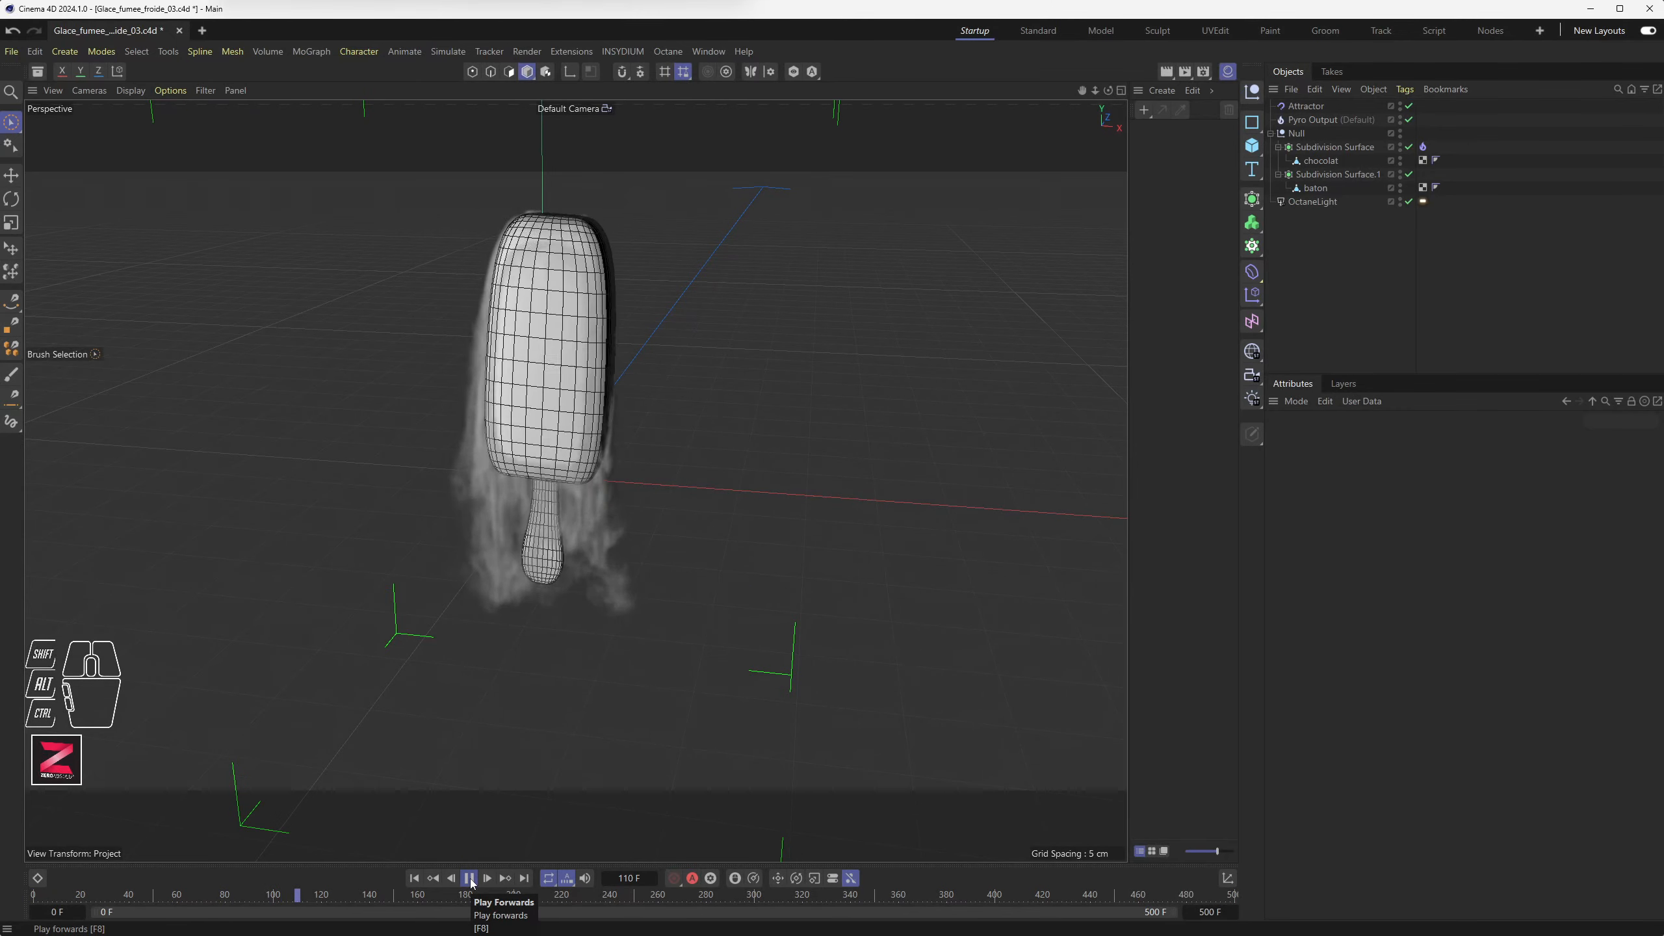
left_click(469, 878)
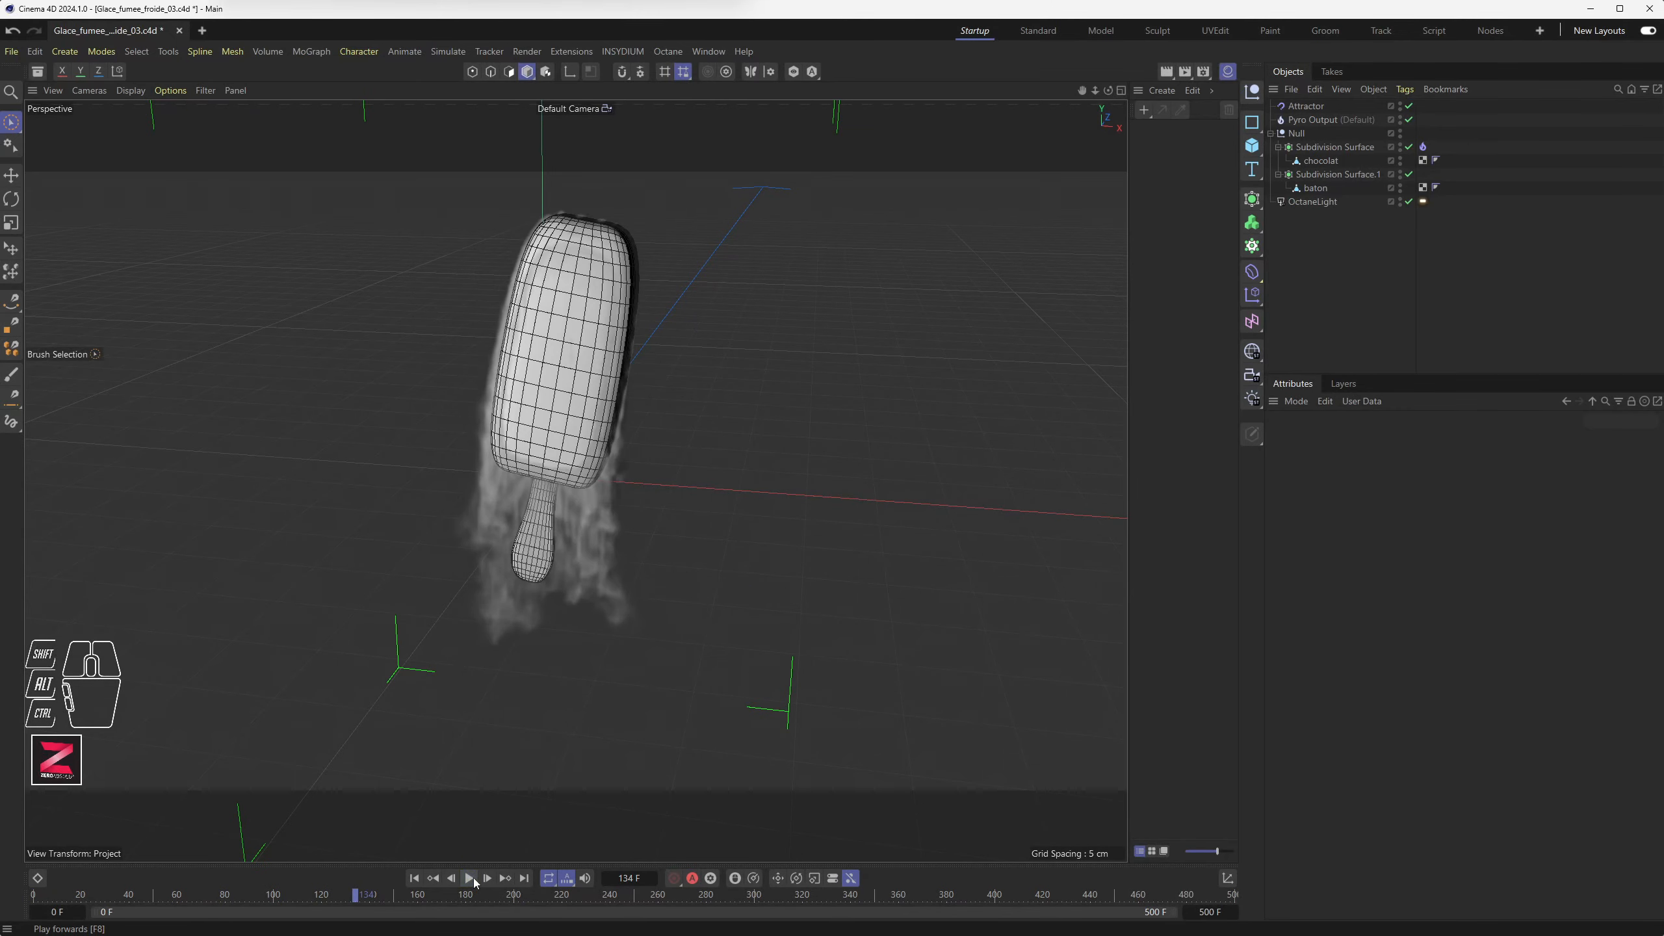
Try an Object Fidelity of 100 % on the Pyro Emitter tag and replay from the first frame, stopping at frame 160
left_click(1424, 146)
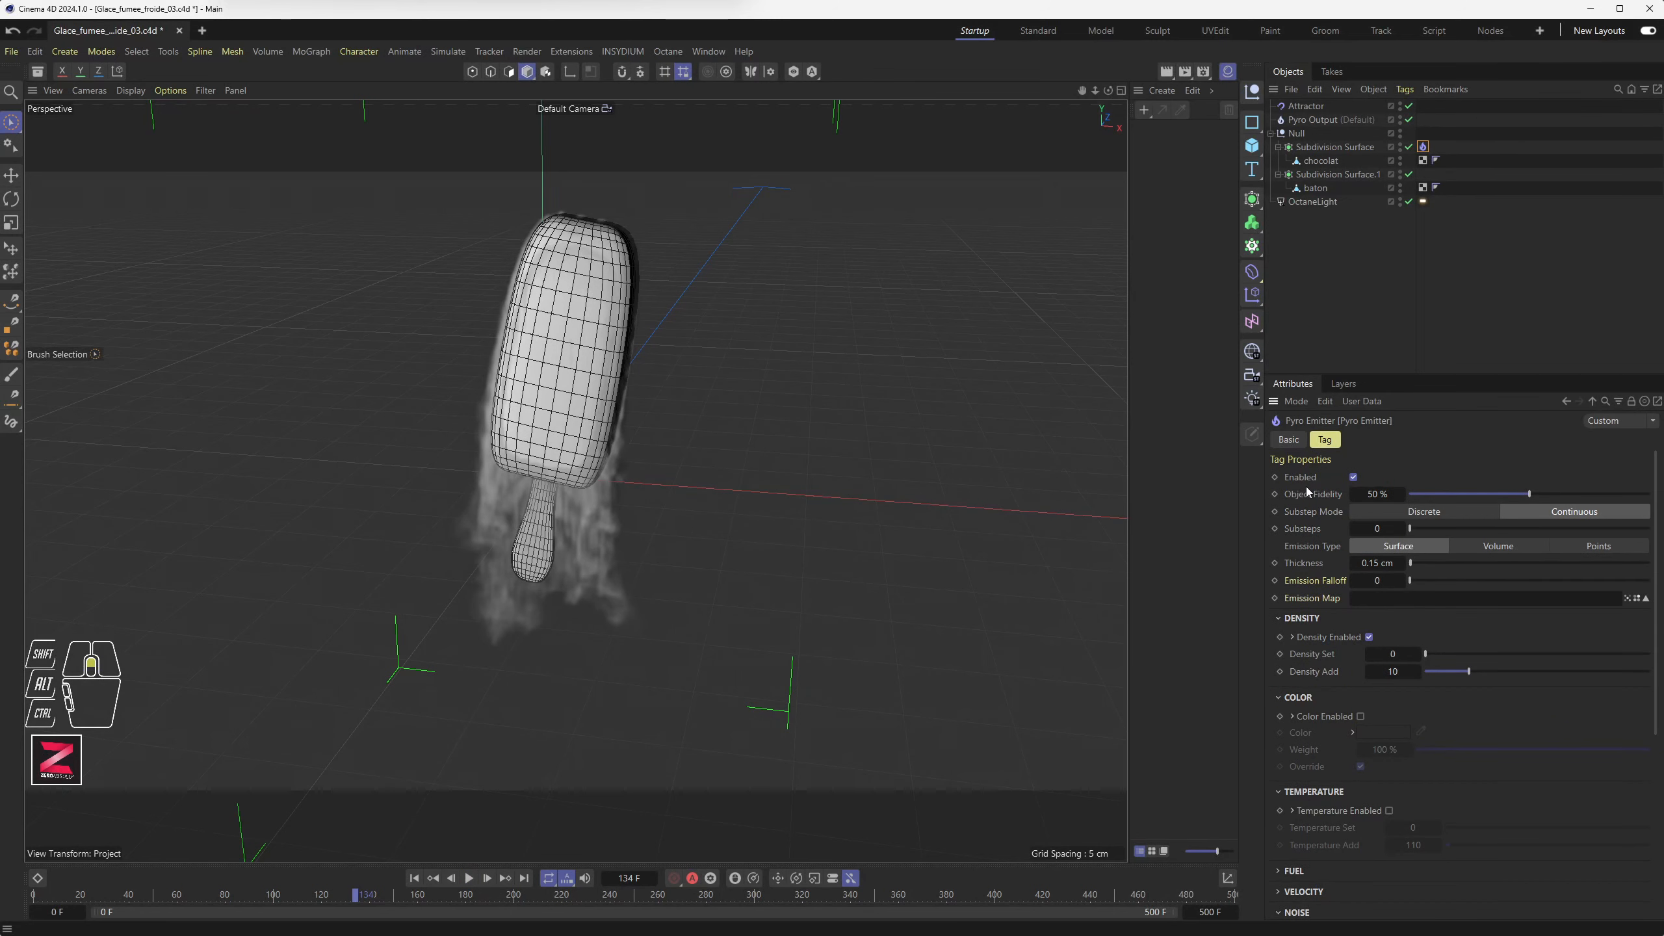
left_click(1334, 496)
left_click_drag(1529, 493, 1651, 494)
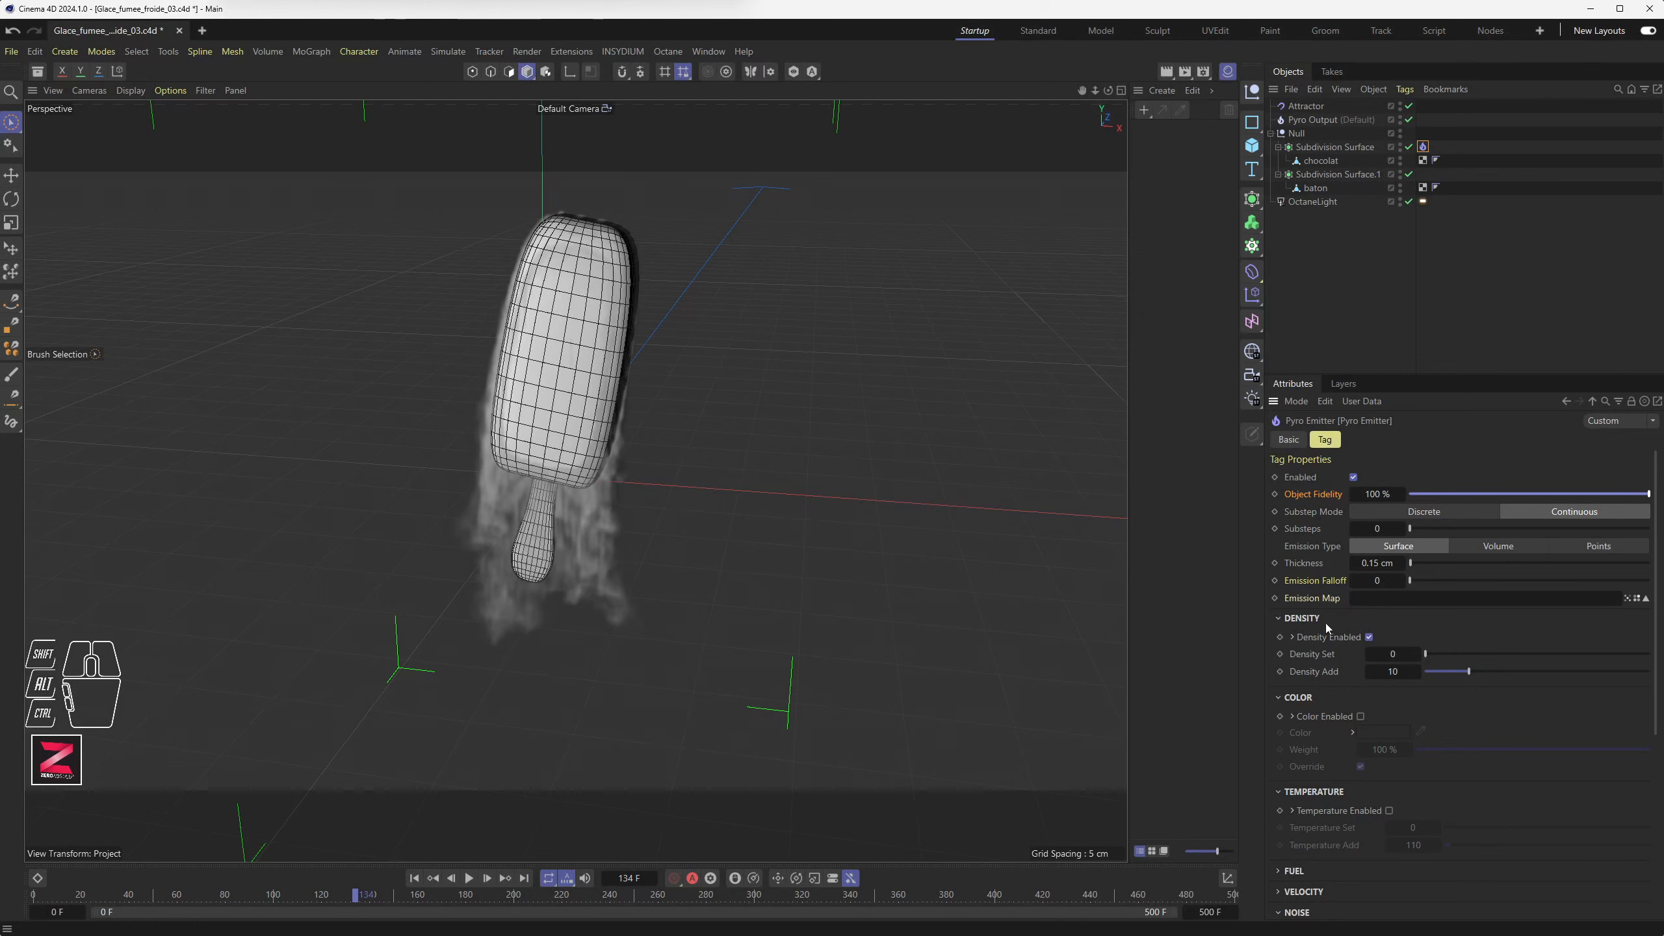
left_click(415, 880)
left_click(467, 882)
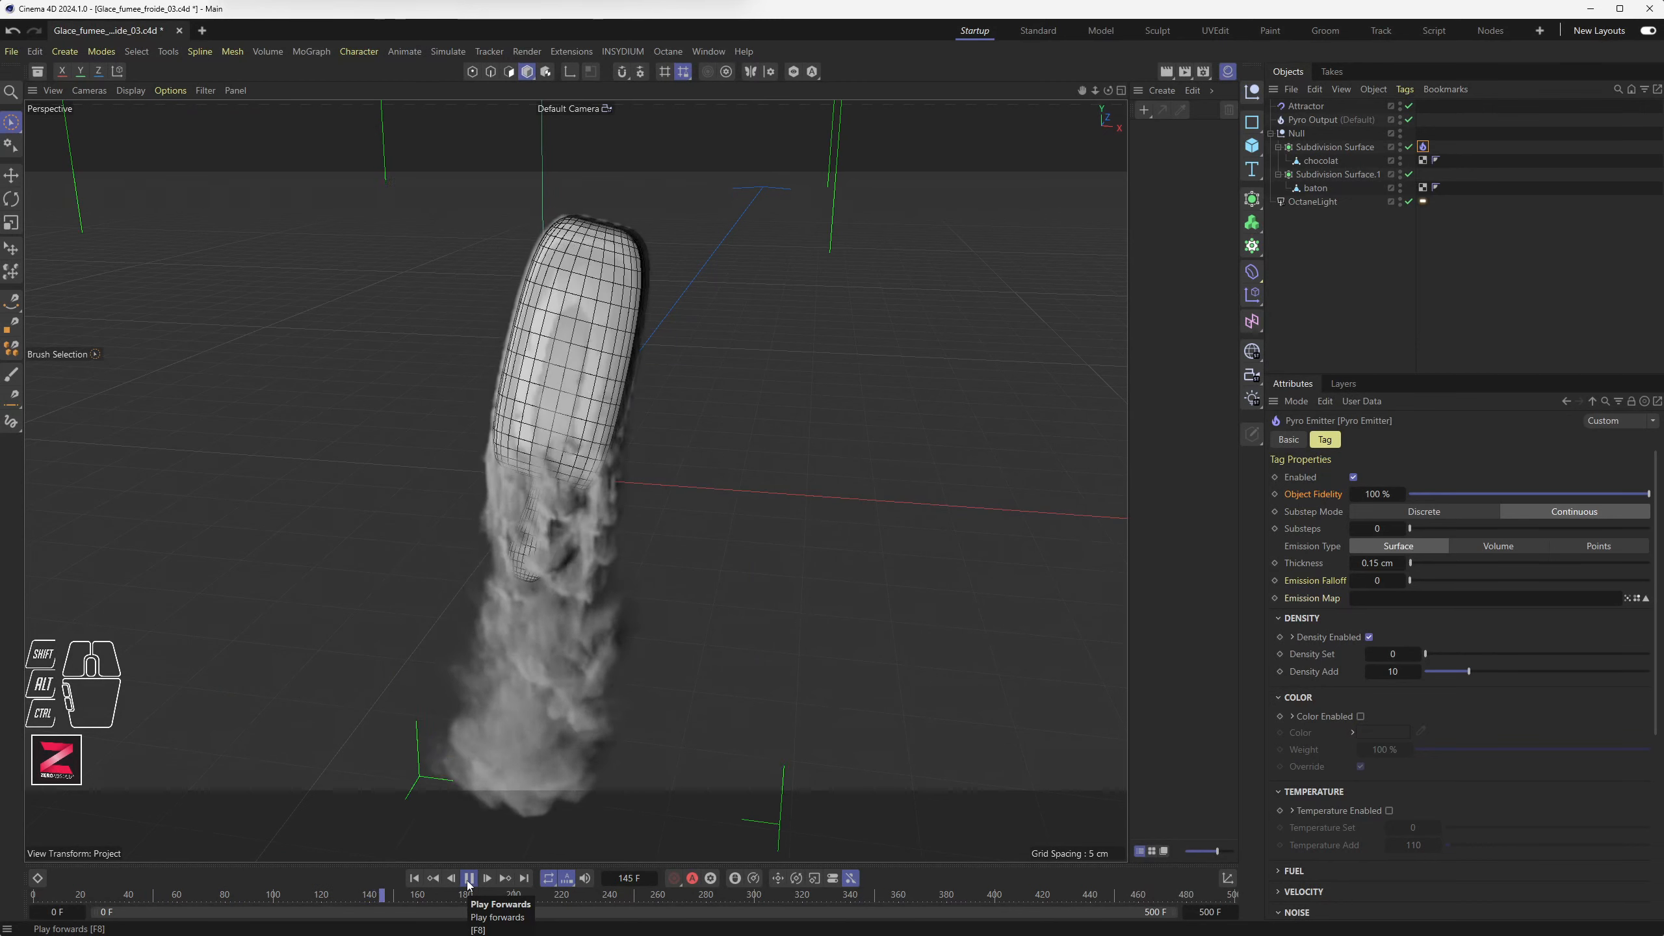
left_click(469, 879)
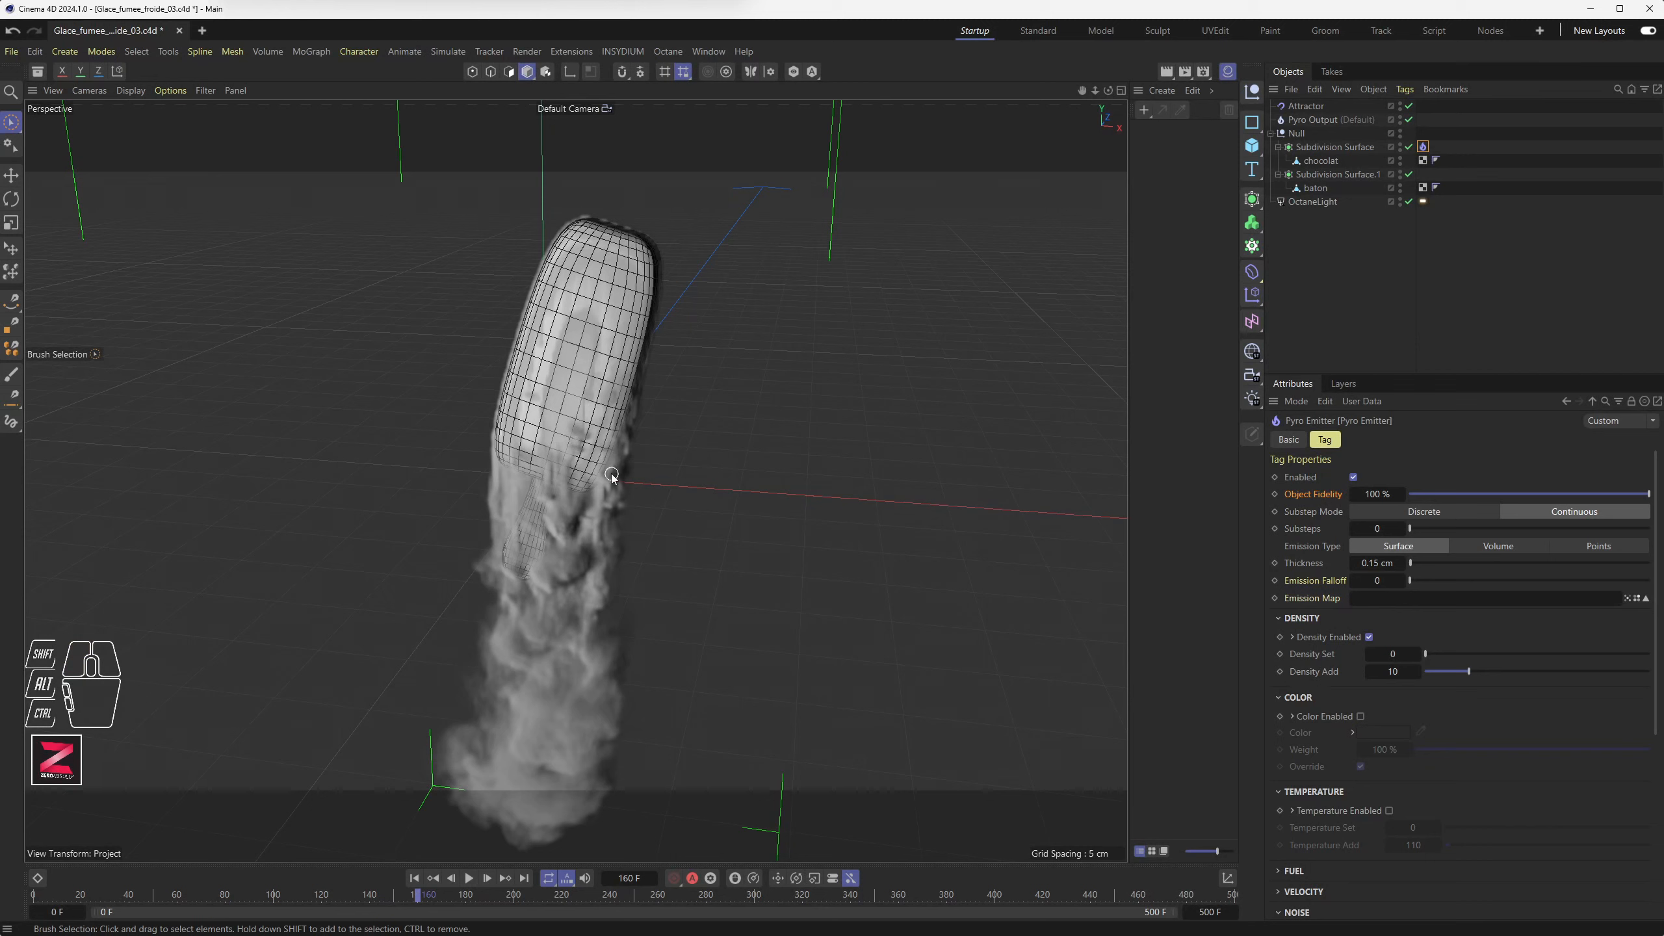
Set the Pyro Emitter's Object Fidelity to 50 % and replay from the first frame, stopping at frame 24
left_click_drag(1485, 494, 1529, 495)
left_click(415, 878)
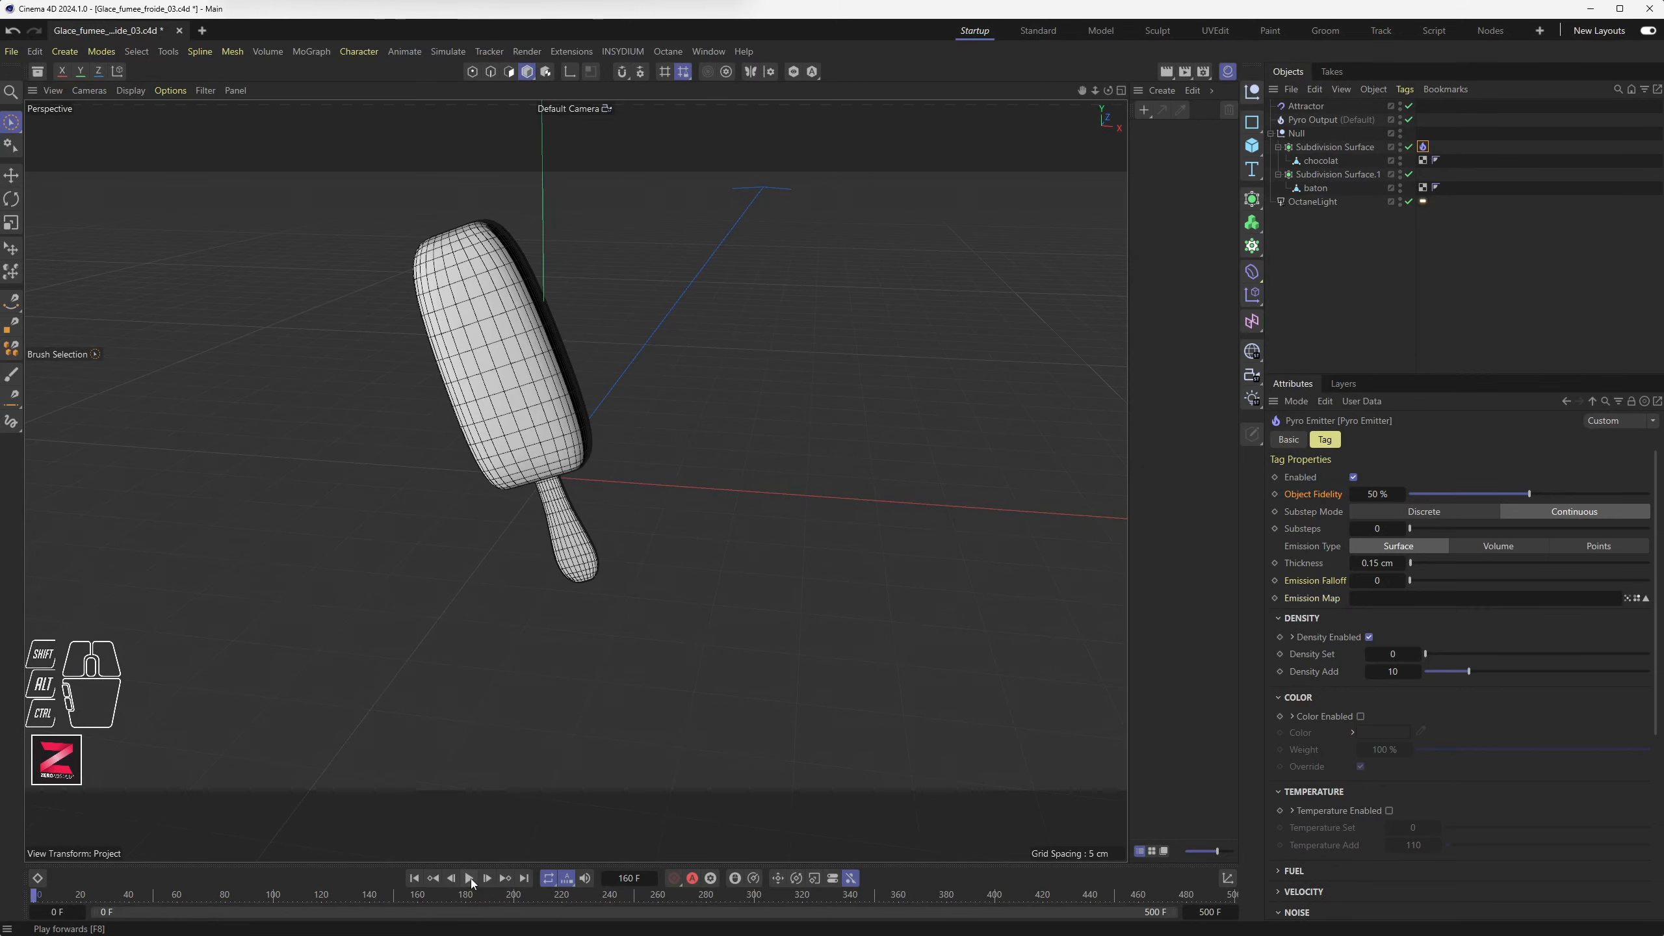
left_click(470, 879)
left_click(471, 879)
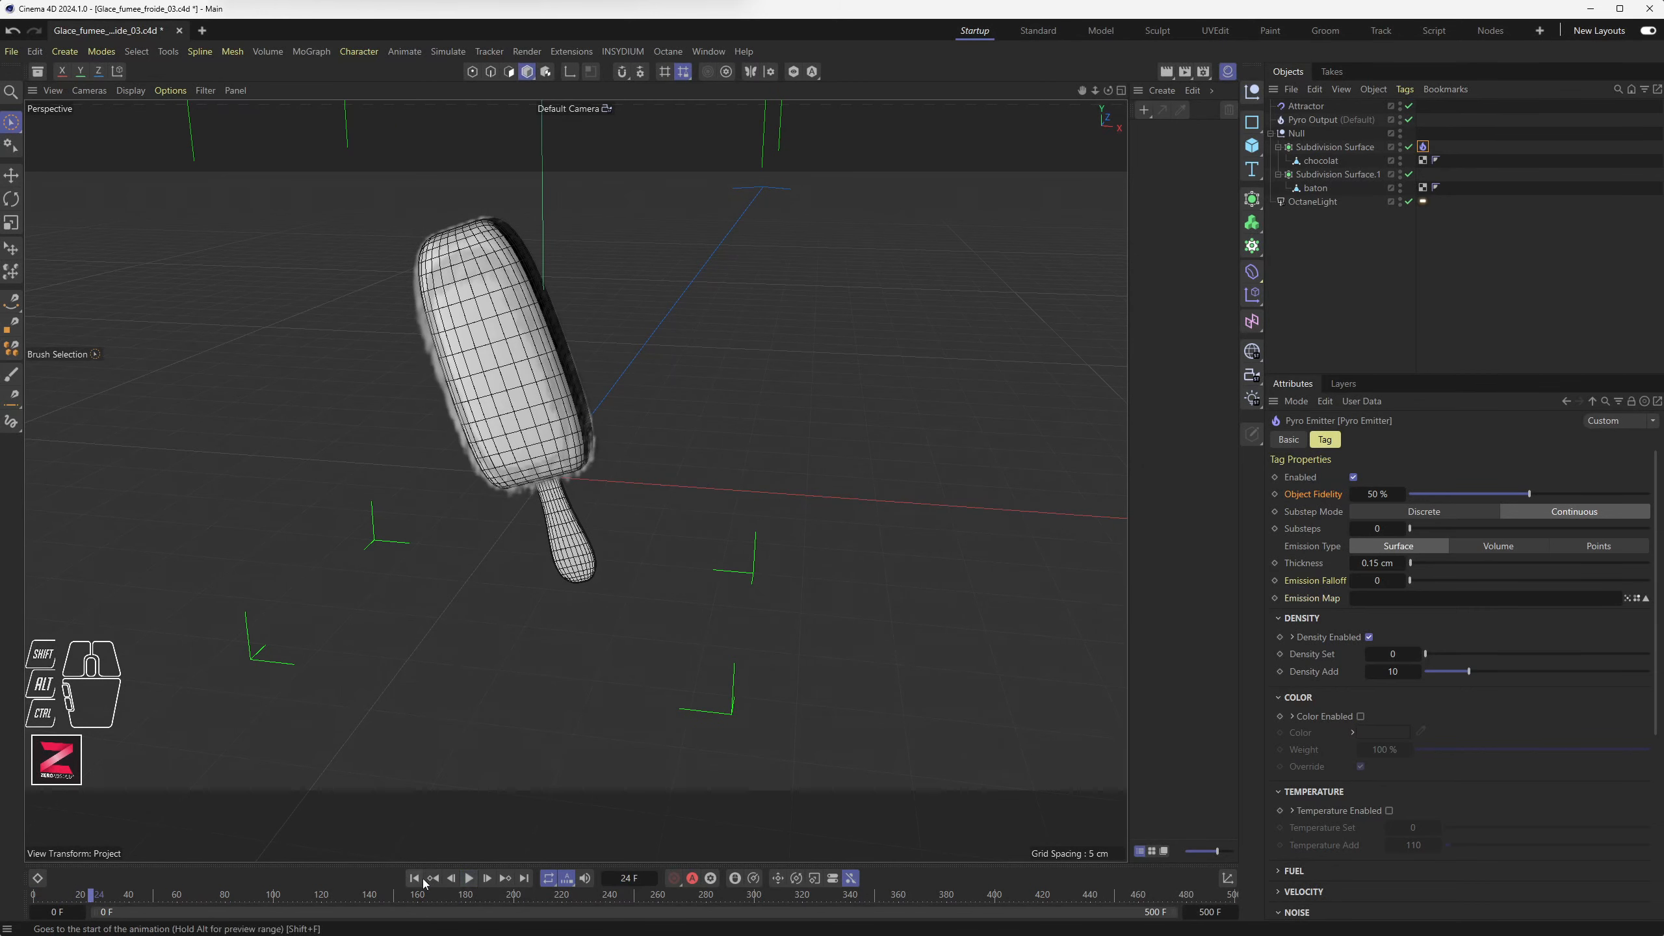
Replay the simulation from the first frame to frame 8 and examine the smoke emission on the back of the ice cream bar up close
left_click(415, 879)
left_click(469, 879)
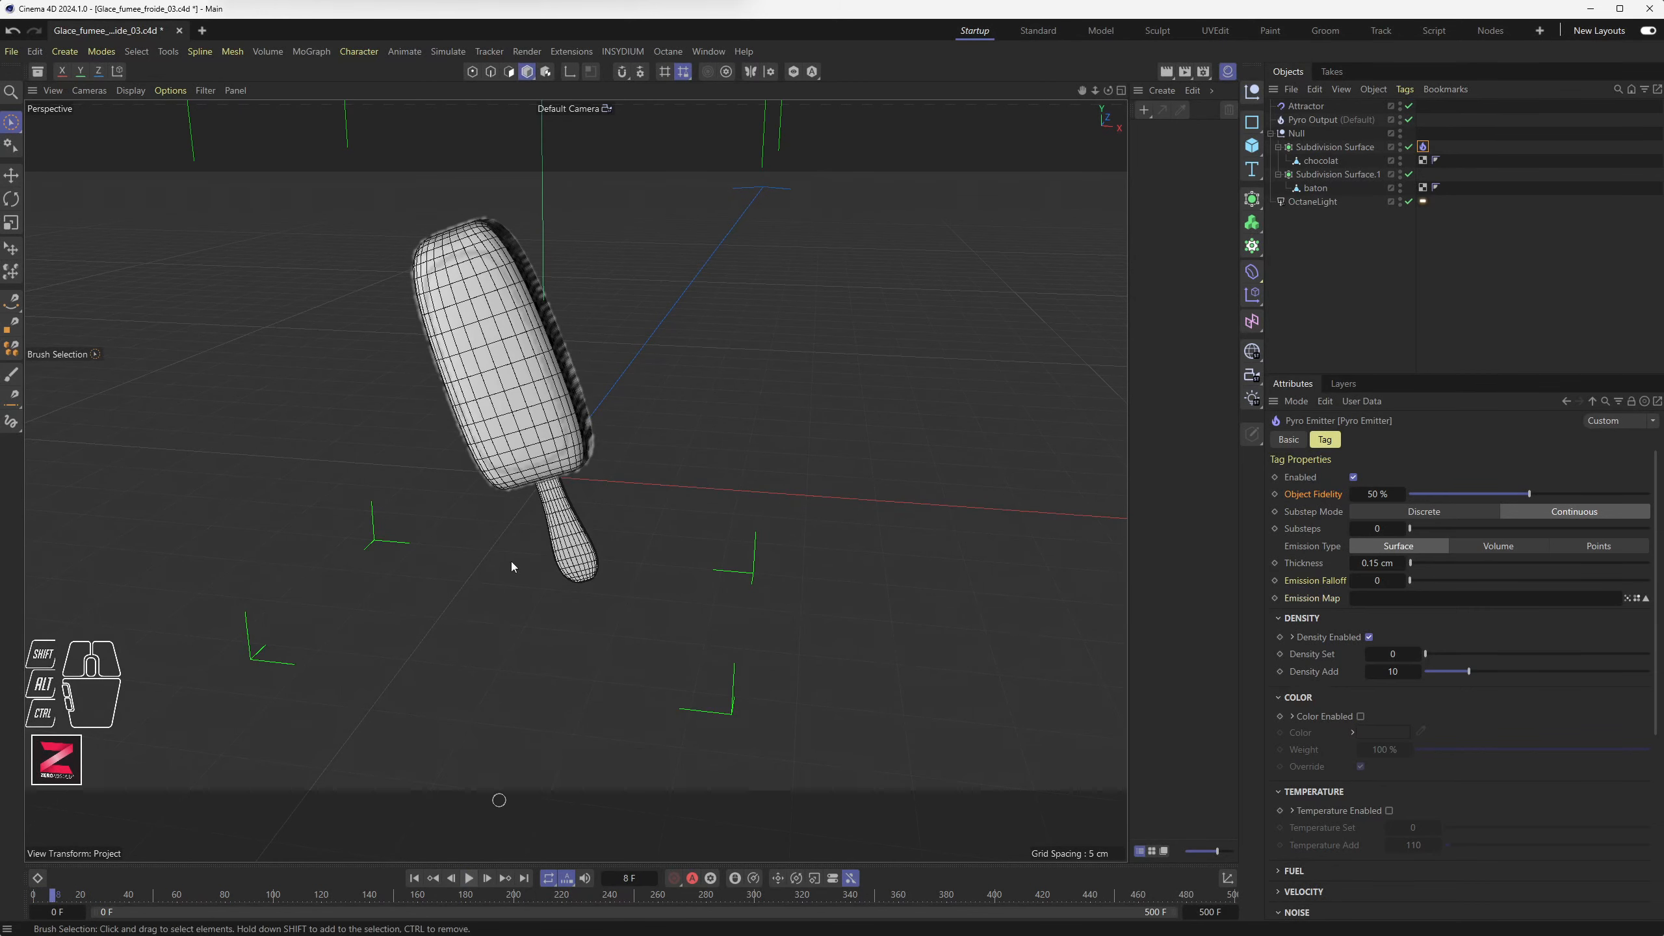
left_click_drag(512, 566, 371, 390, "alt")
middle_click_drag(371, 390, 476, 412, "alt")
left_click_drag(476, 412, 491, 426, "alt")
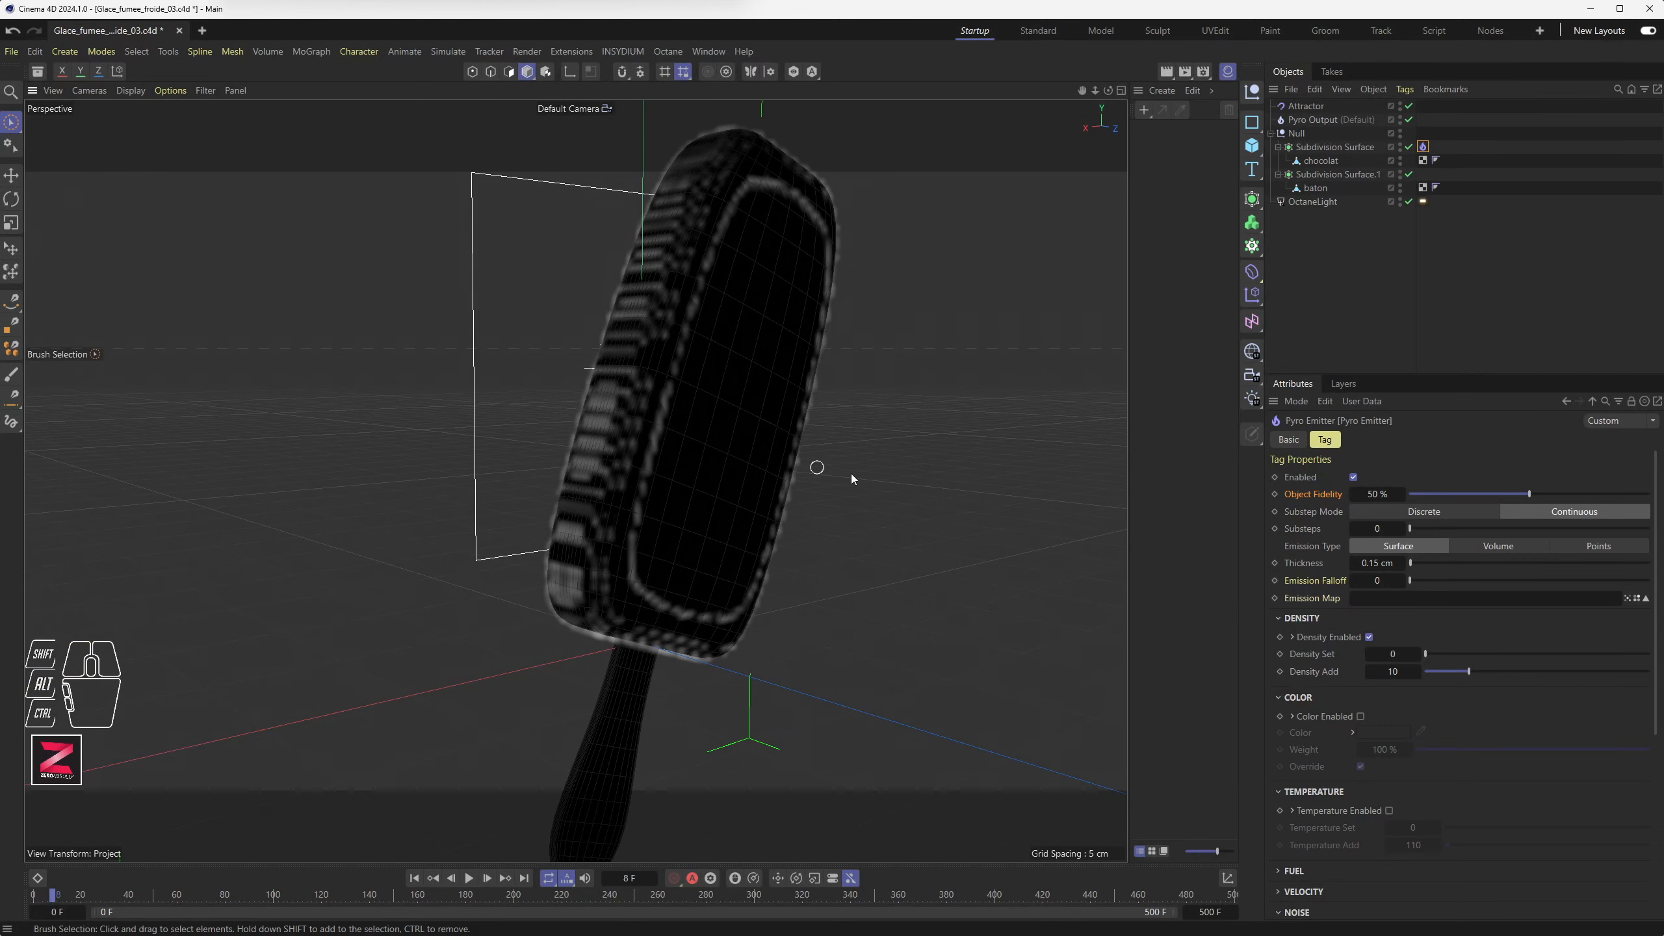
Set the chocolate coating's Subdivision Surface to 3 levels for both viewport and renderer, and replay the smoke simulation
left_click(1318, 148)
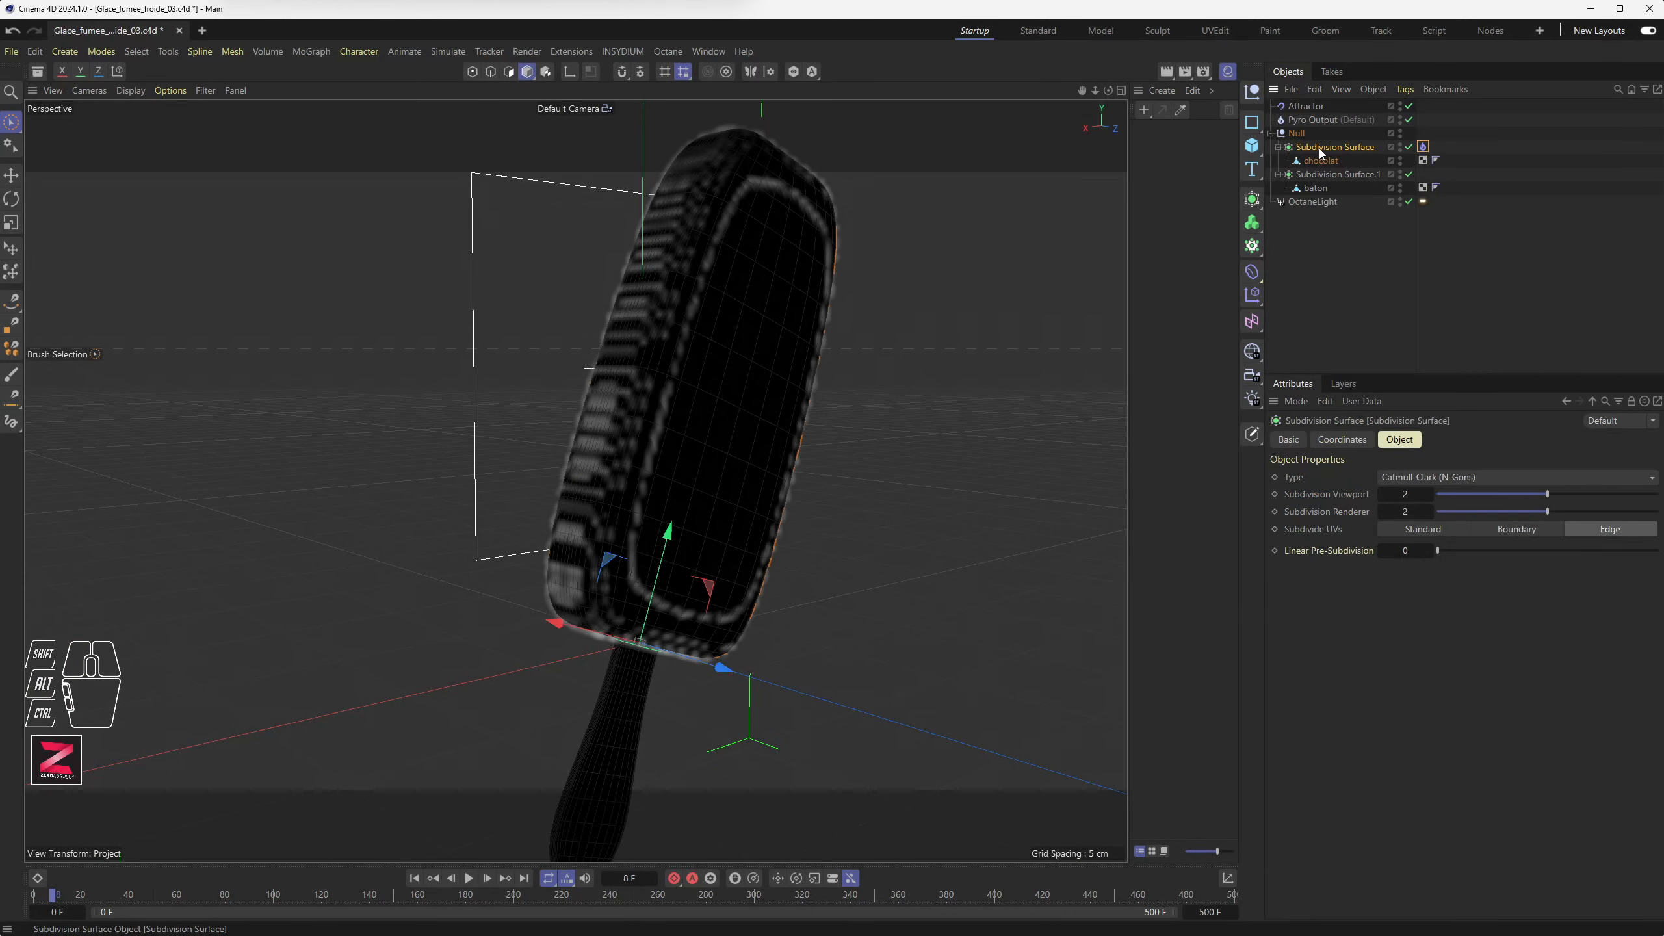
left_click(1409, 147)
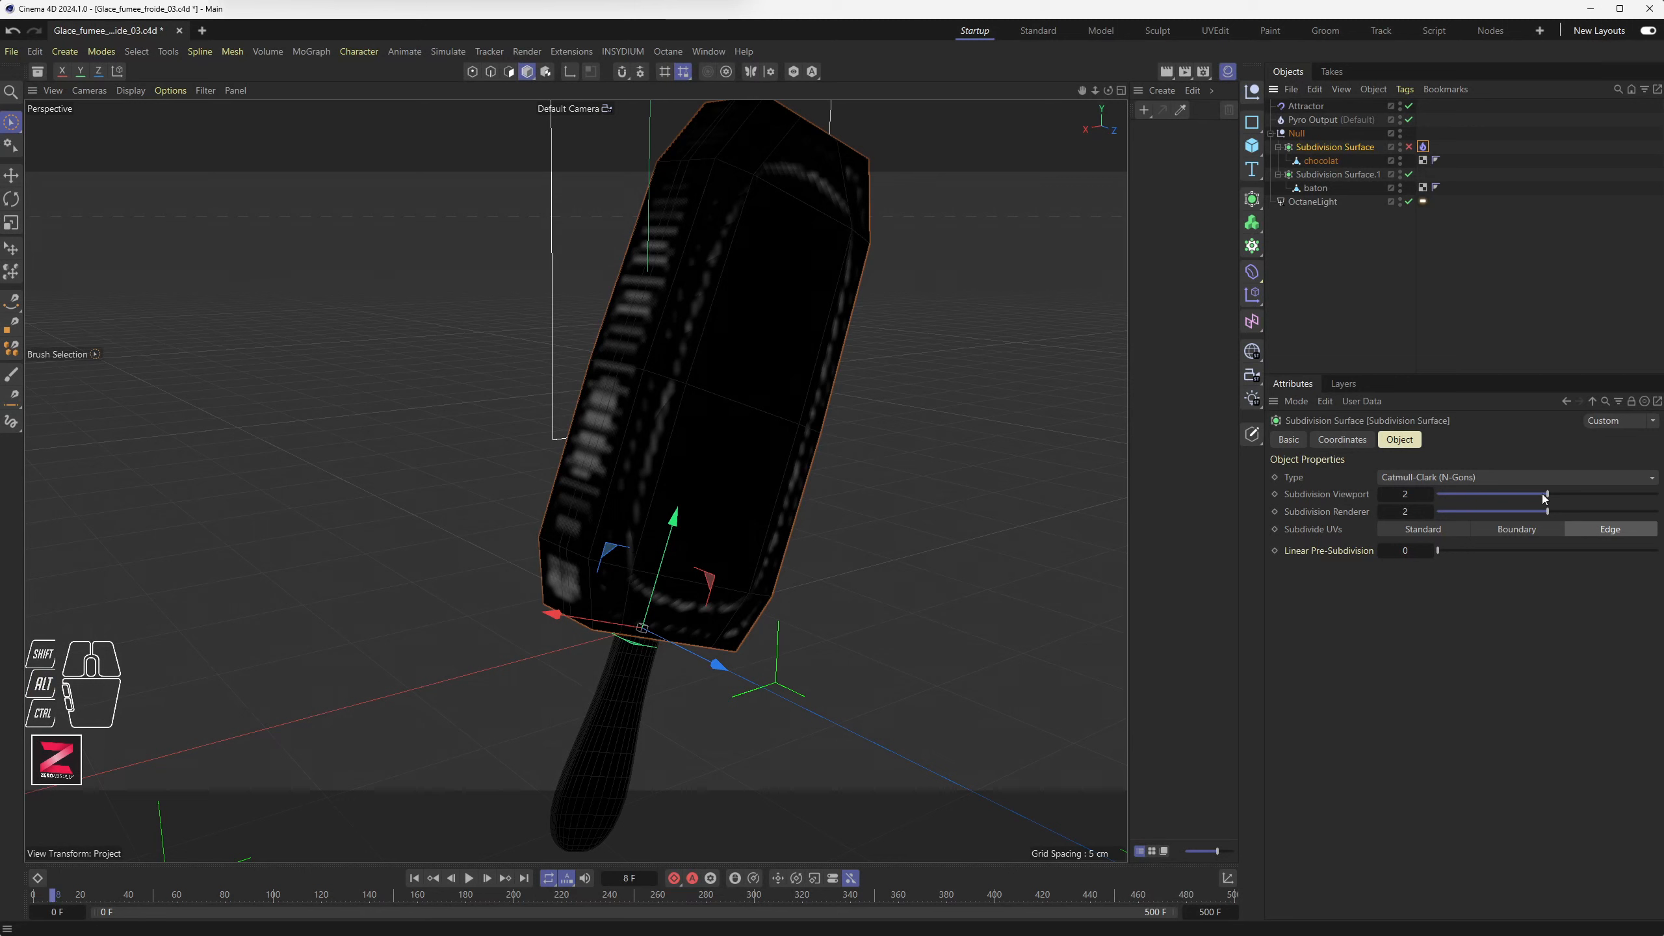
left_click(1409, 147)
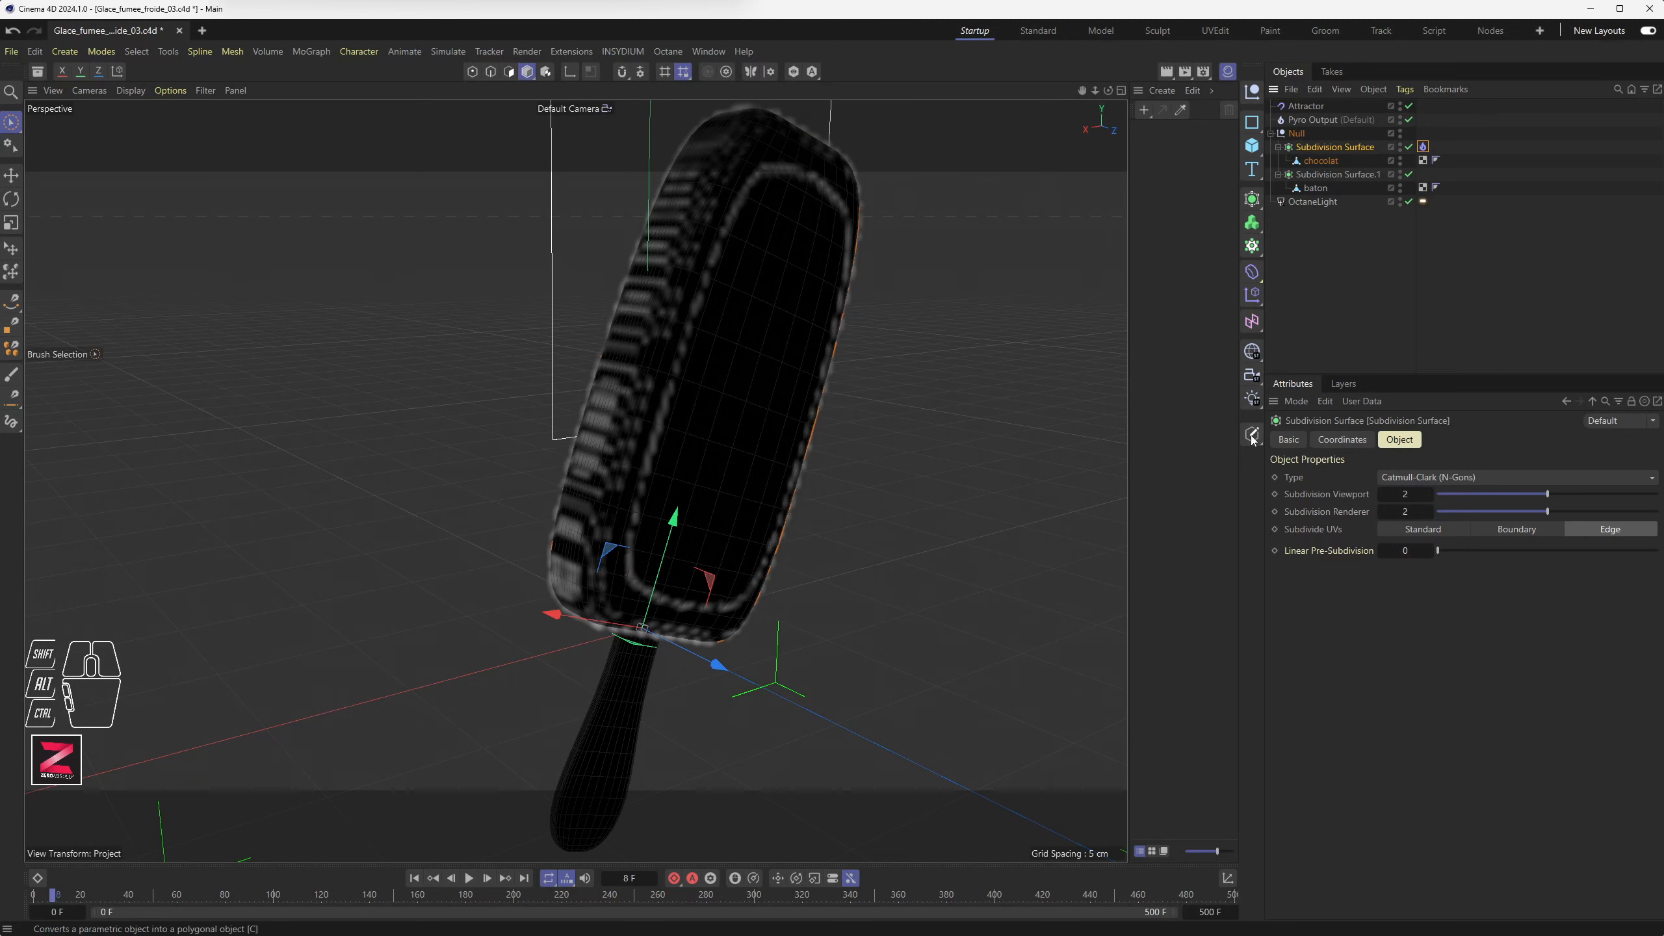
left_click_drag(1549, 494, 1603, 494)
left_click_drag(1548, 511, 1603, 512)
left_click(469, 878)
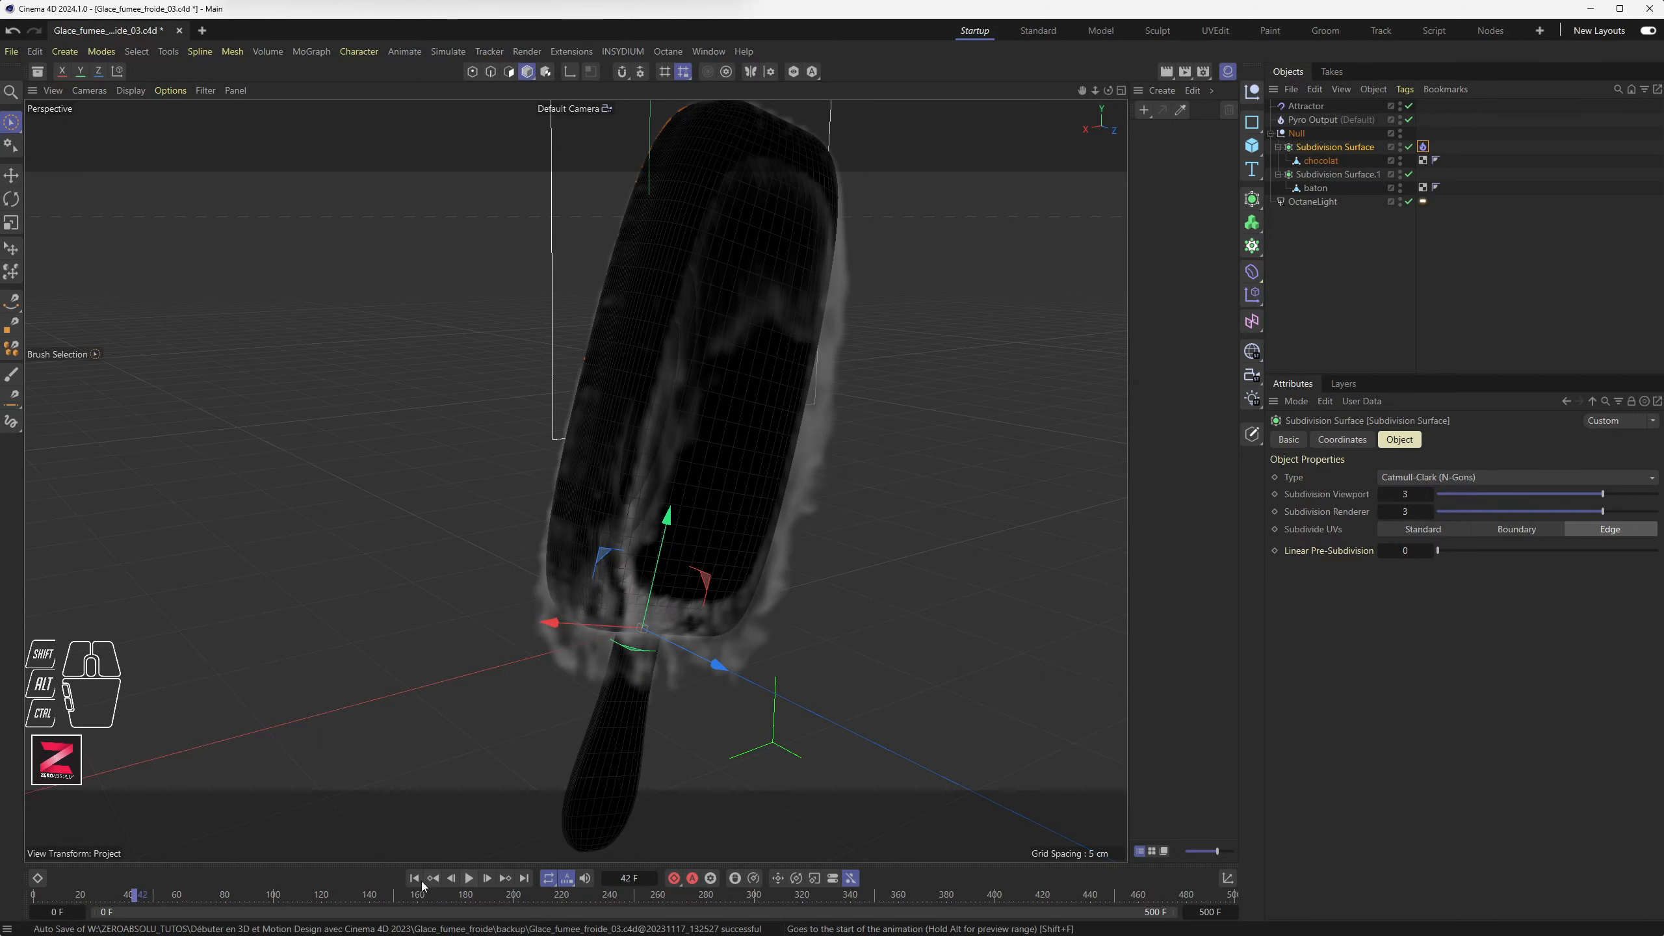
left_click(470, 878)
left_click(470, 879)
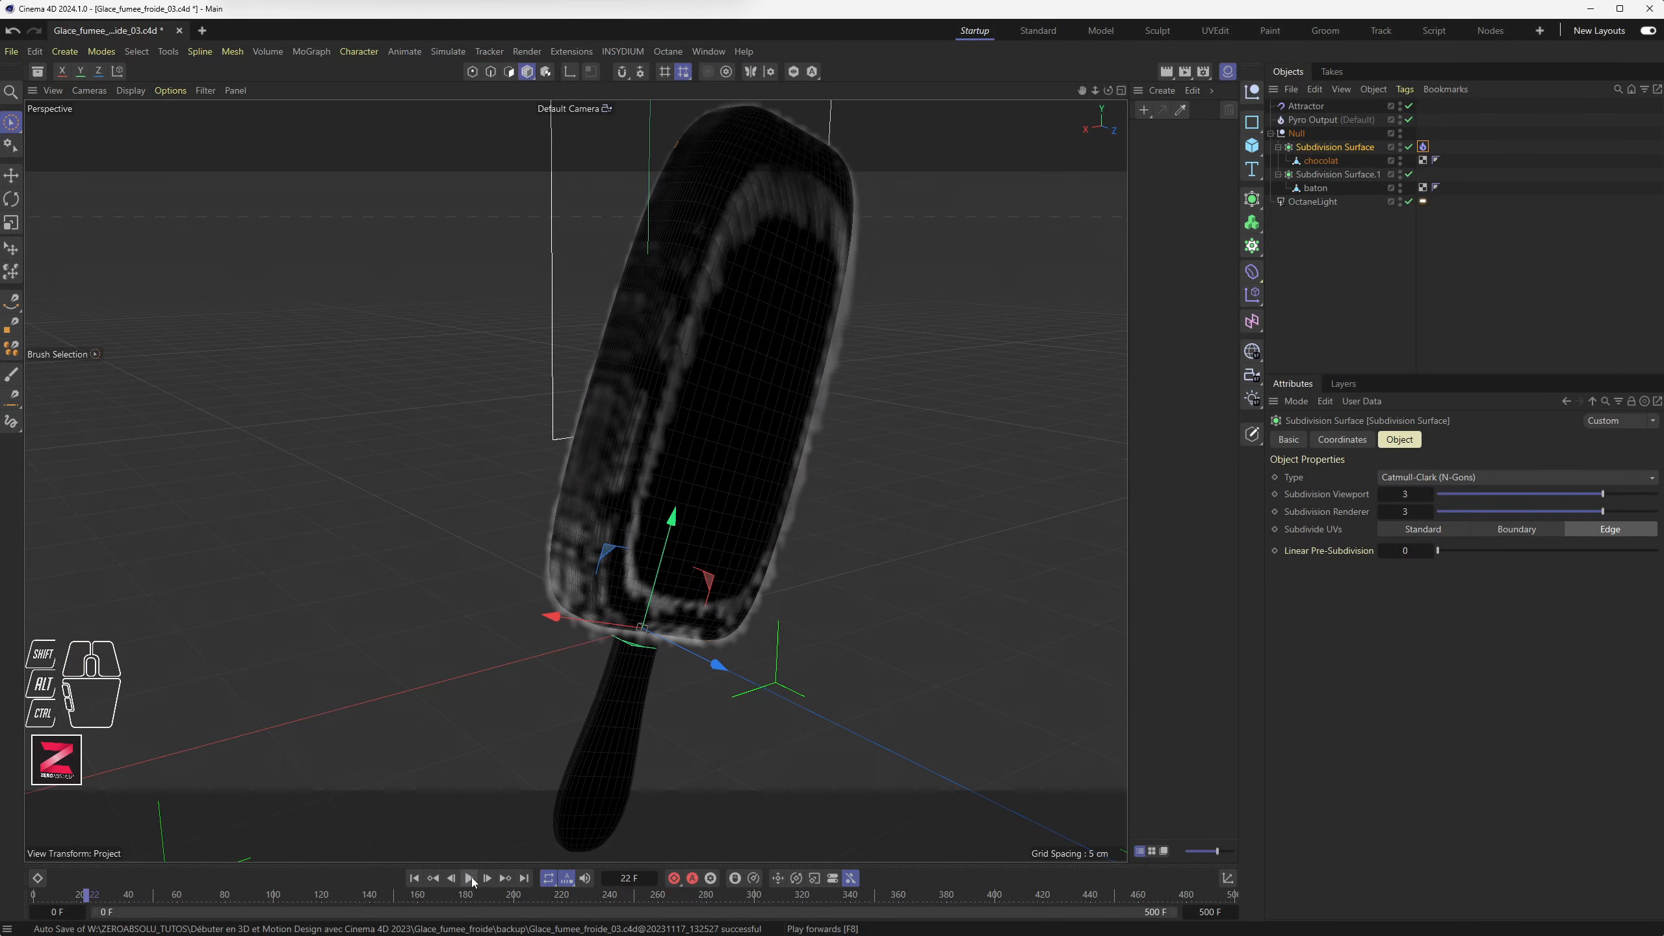
Raise the Pyro Emitter's Object Fidelity to 70% and replay the simulation from the first frame
left_click(1423, 147)
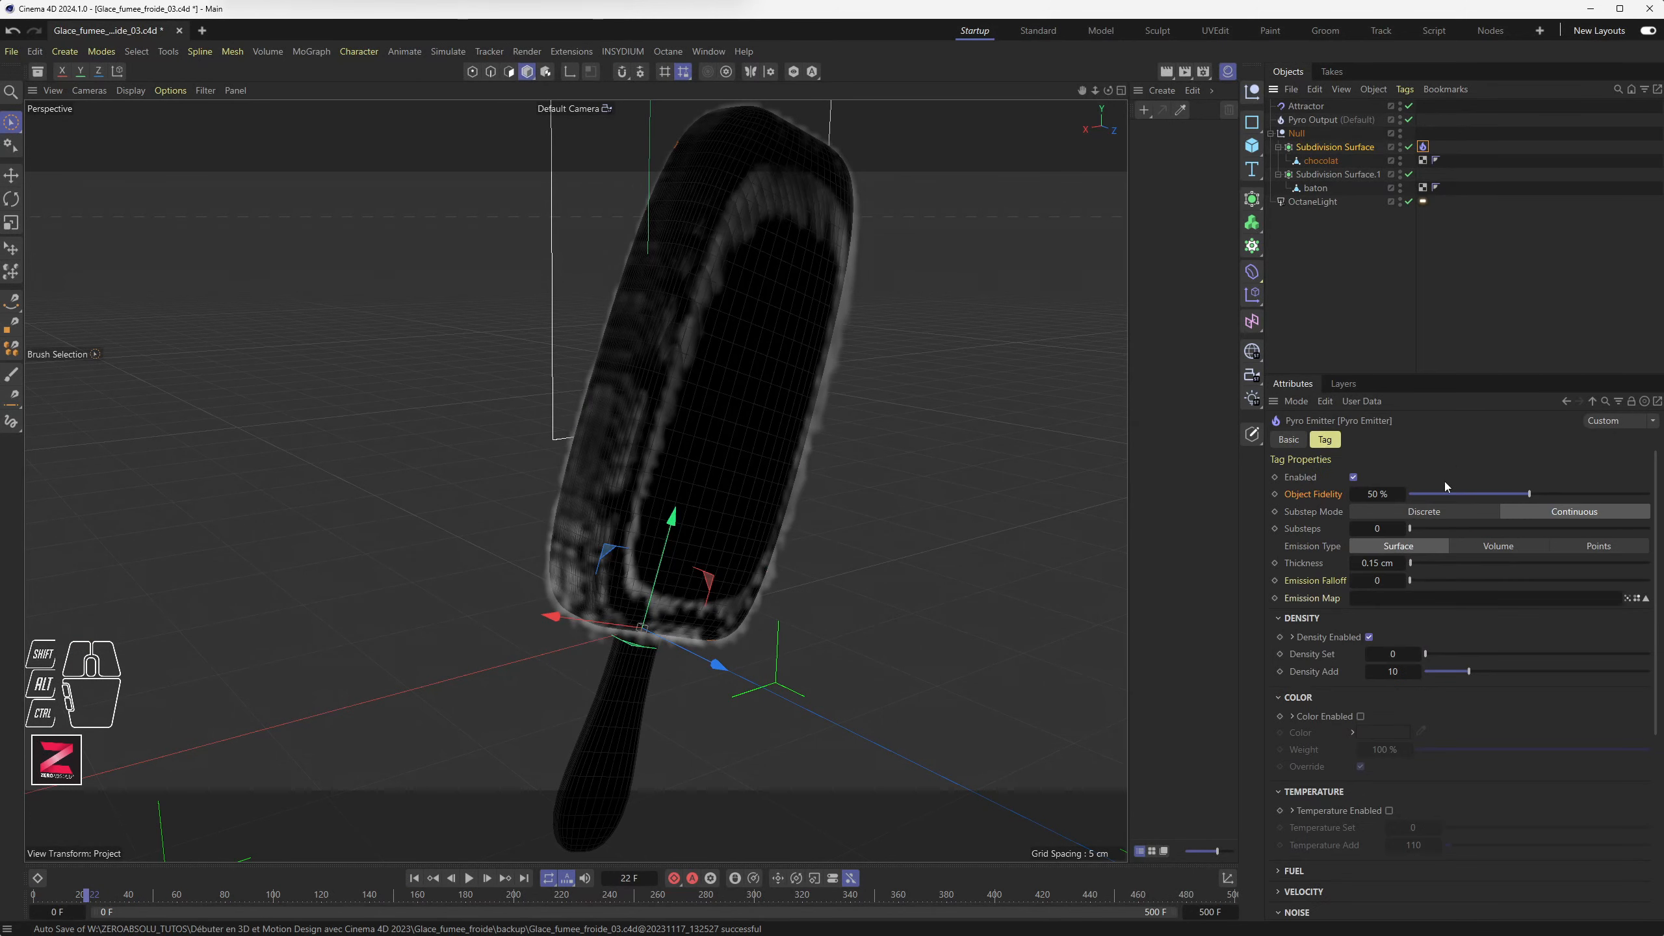
left_click_drag(1532, 493, 1578, 497)
left_click(470, 879)
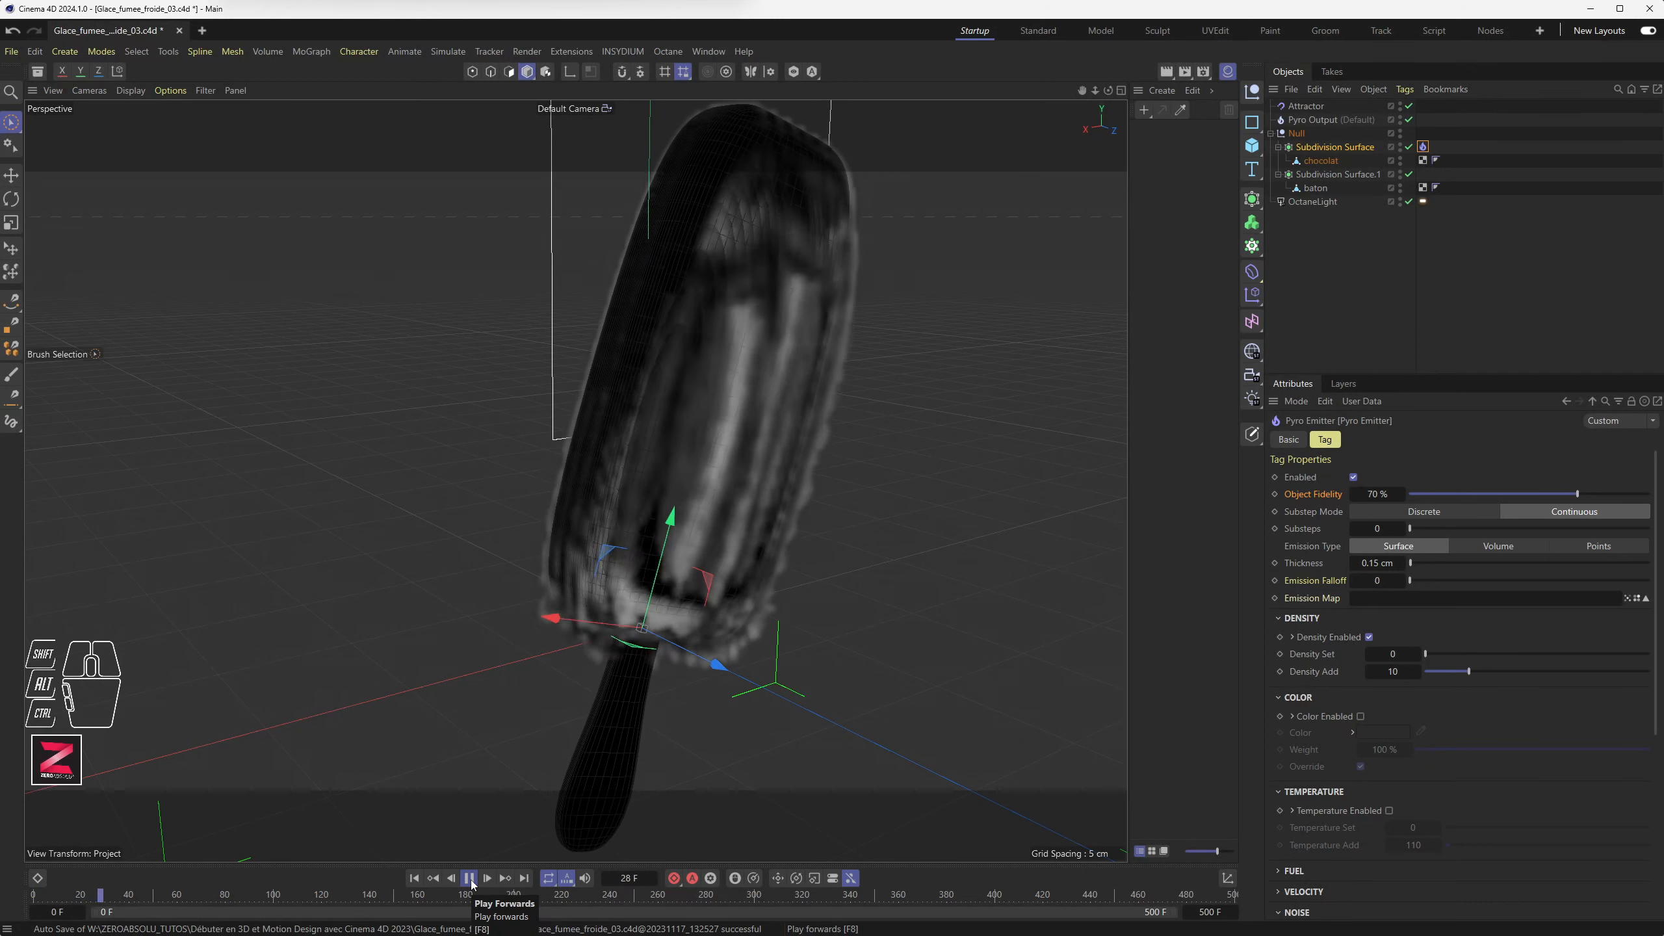
left_click(414, 878)
left_click(469, 878)
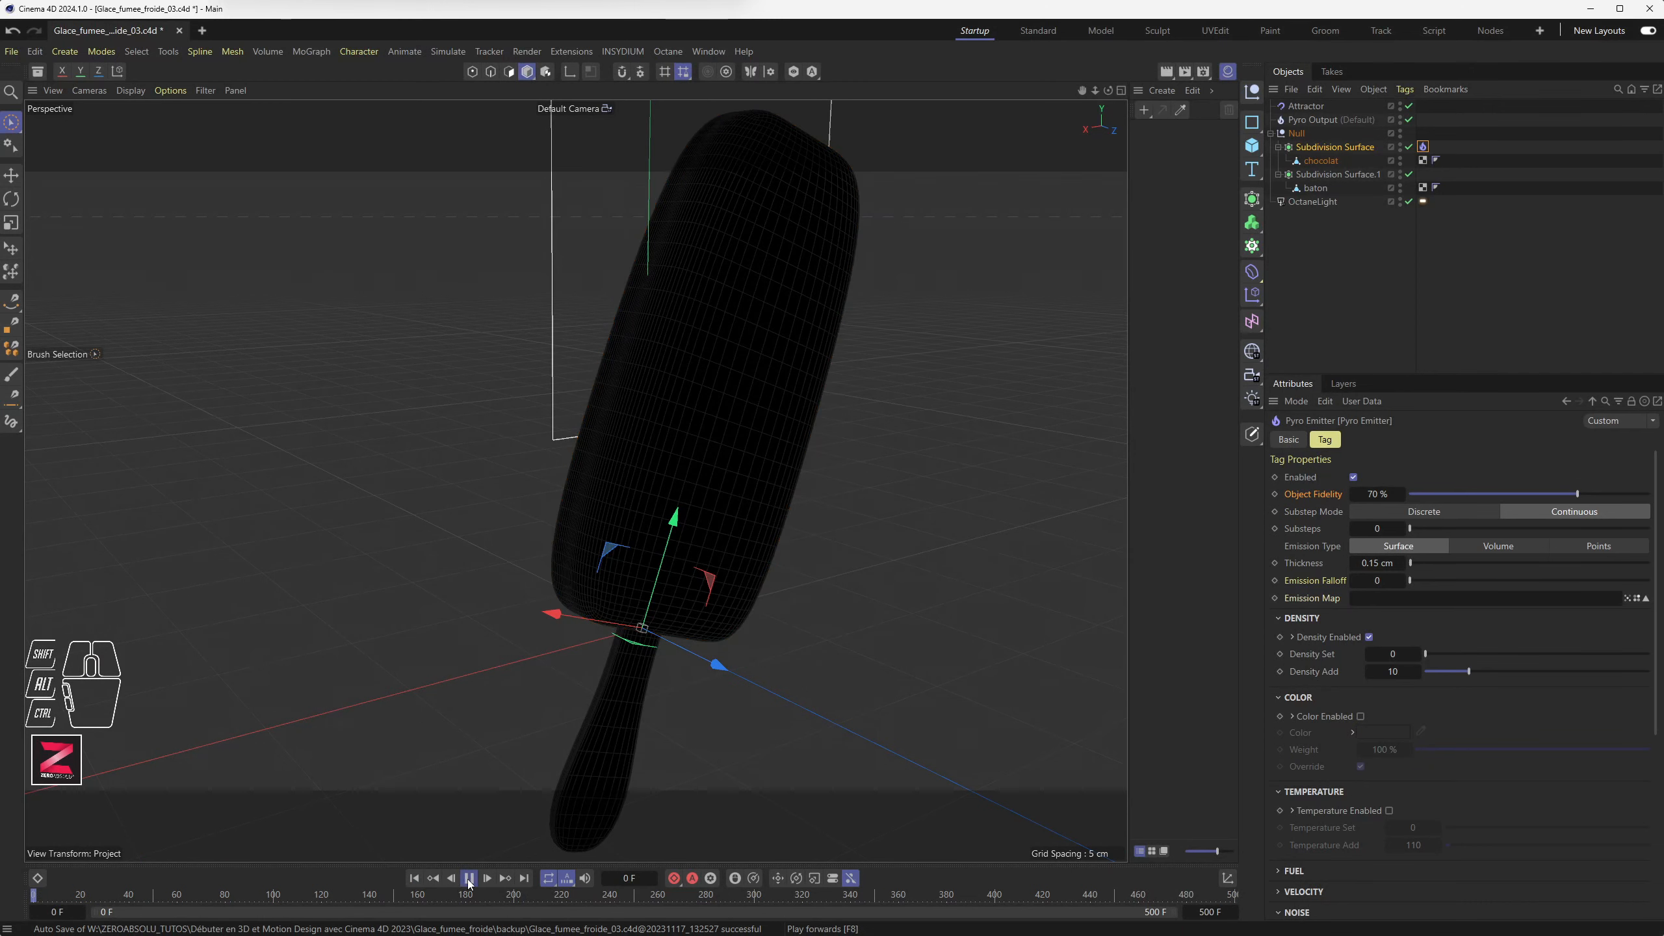
left_click(469, 878)
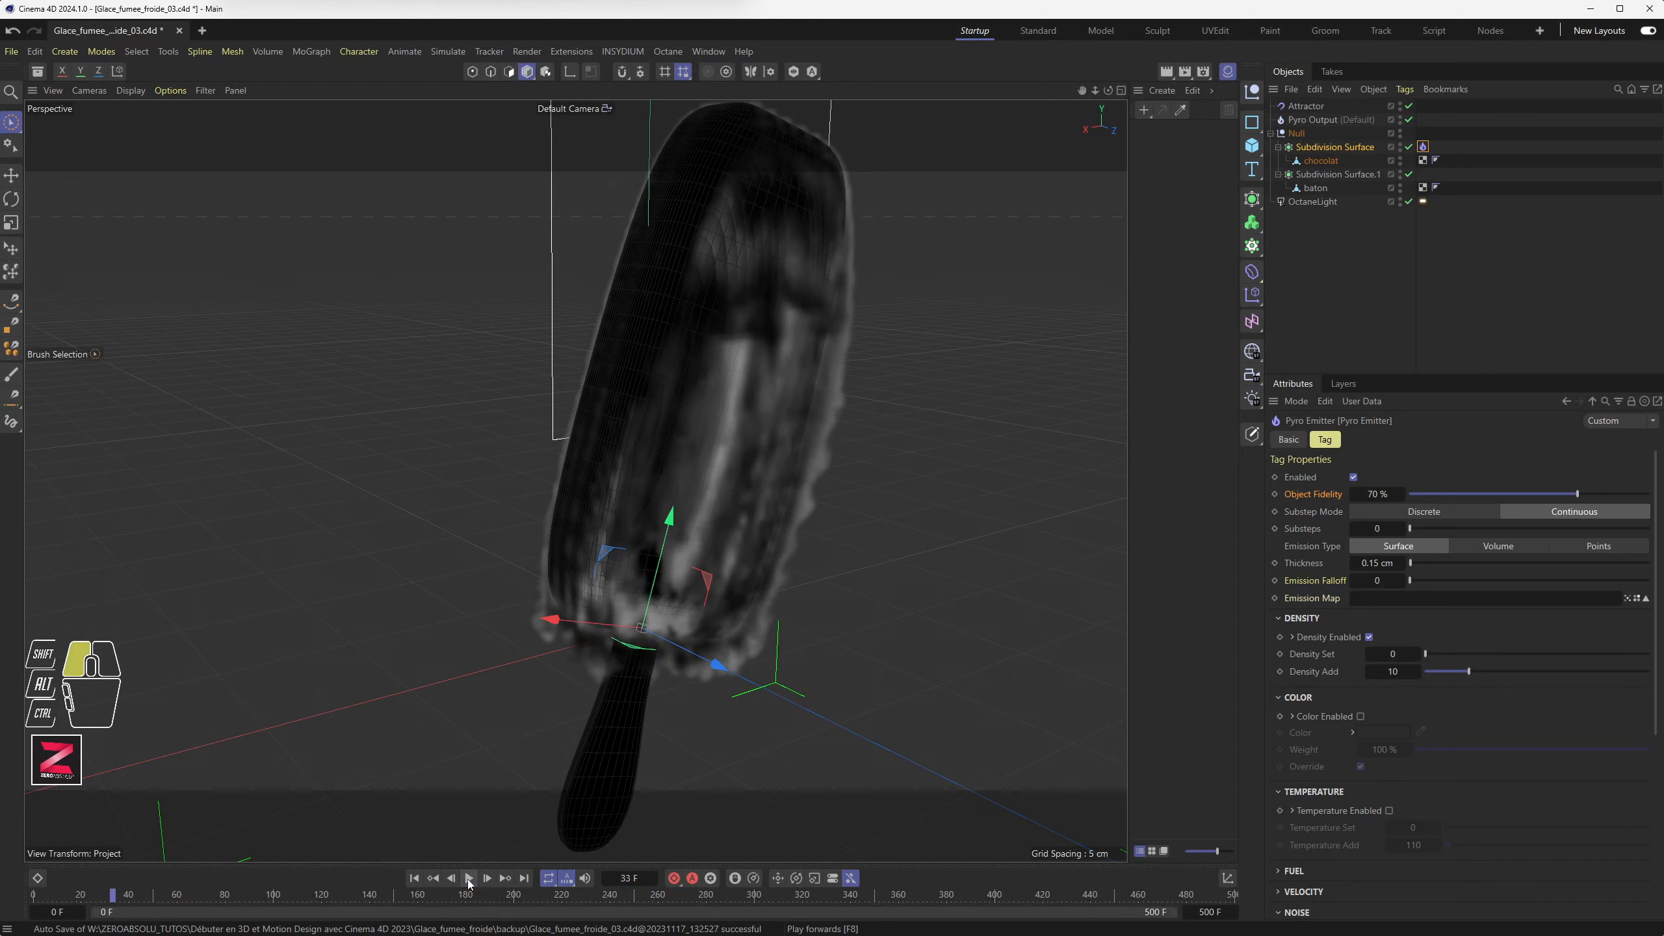
Set the Pyro Emitter's Density Add to 5 and replay the simulation from the start
left_click(1391, 671)
type("5")
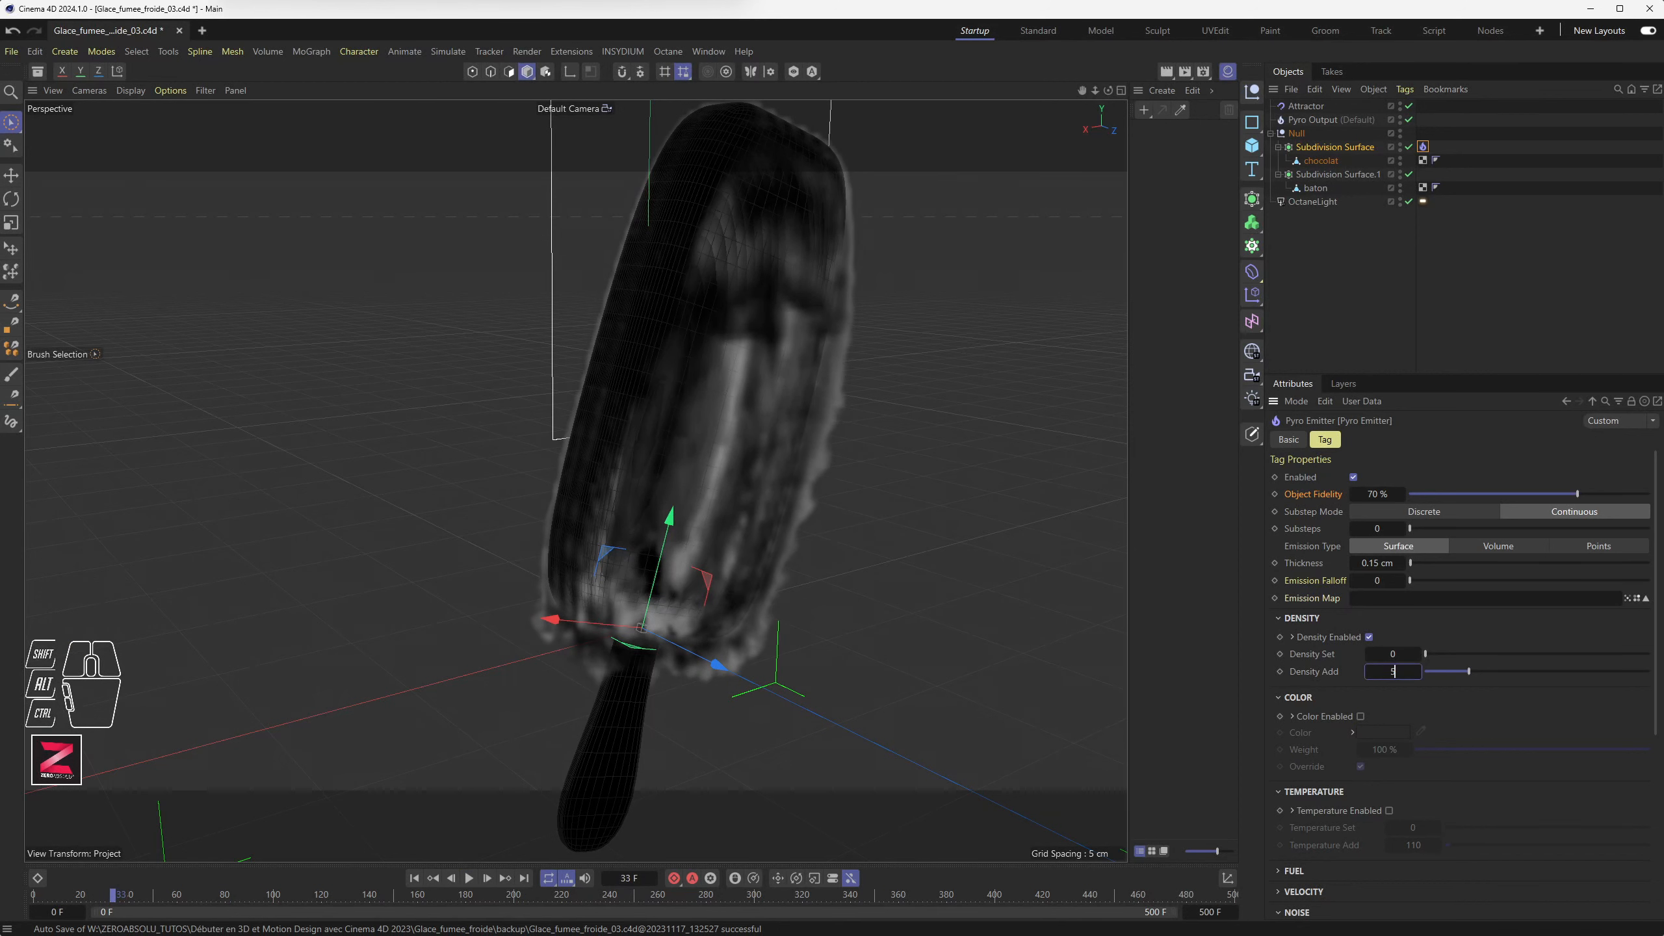
left_click(414, 878)
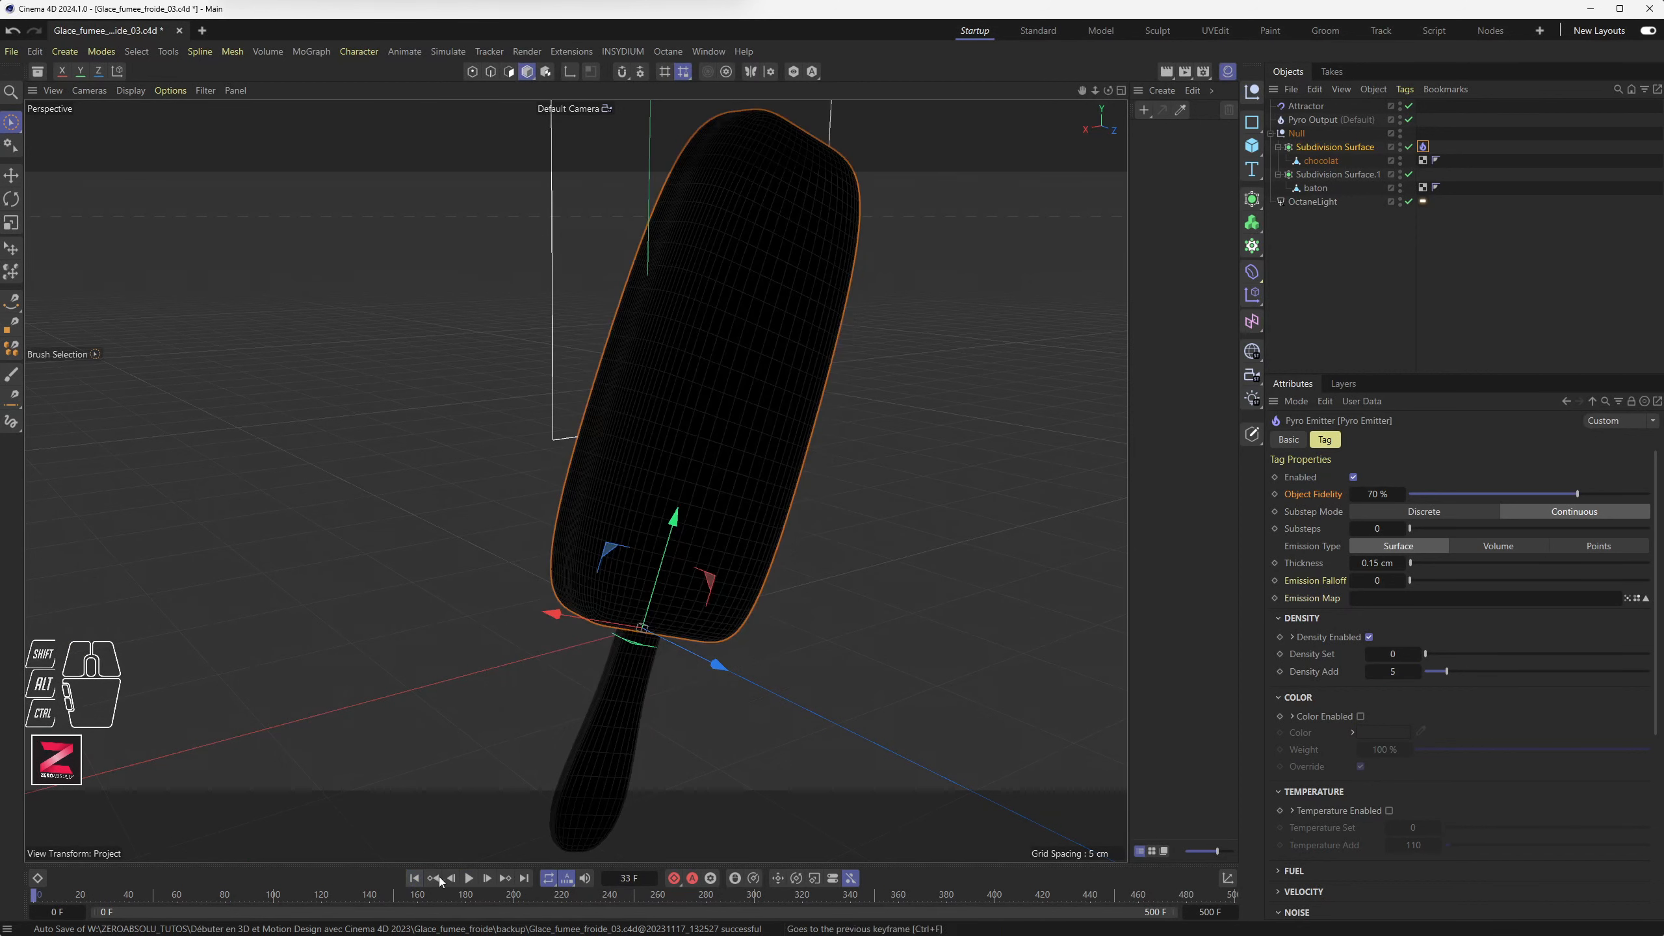
left_click(469, 878)
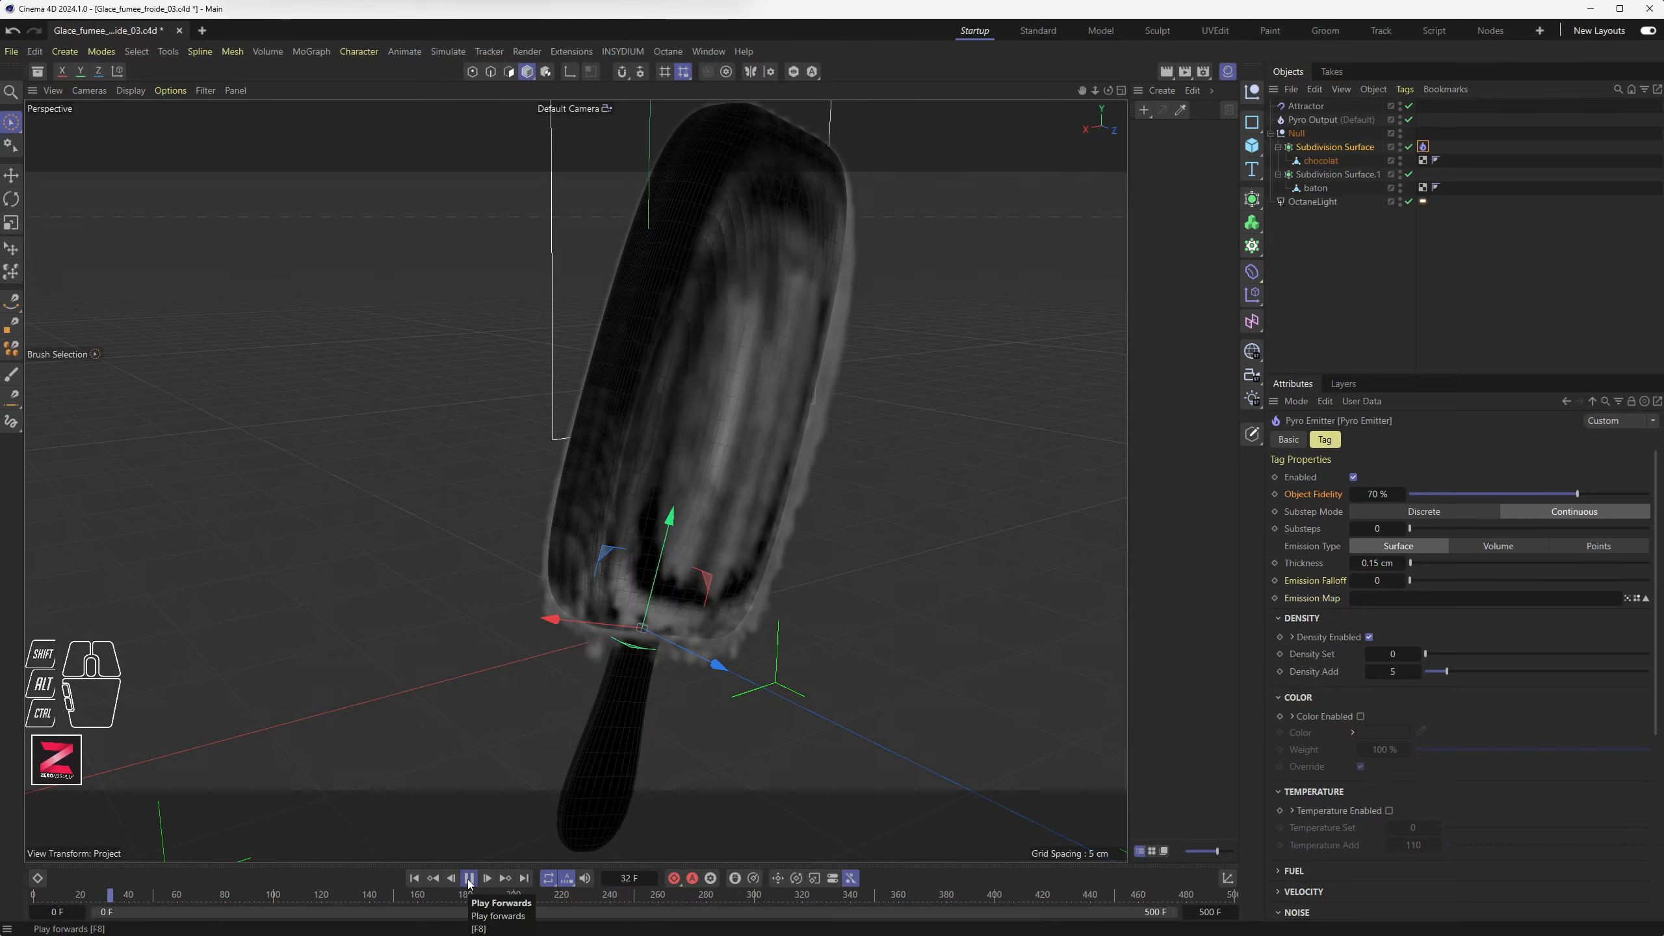
left_click(470, 883)
key("shift+f")
left_click(470, 884)
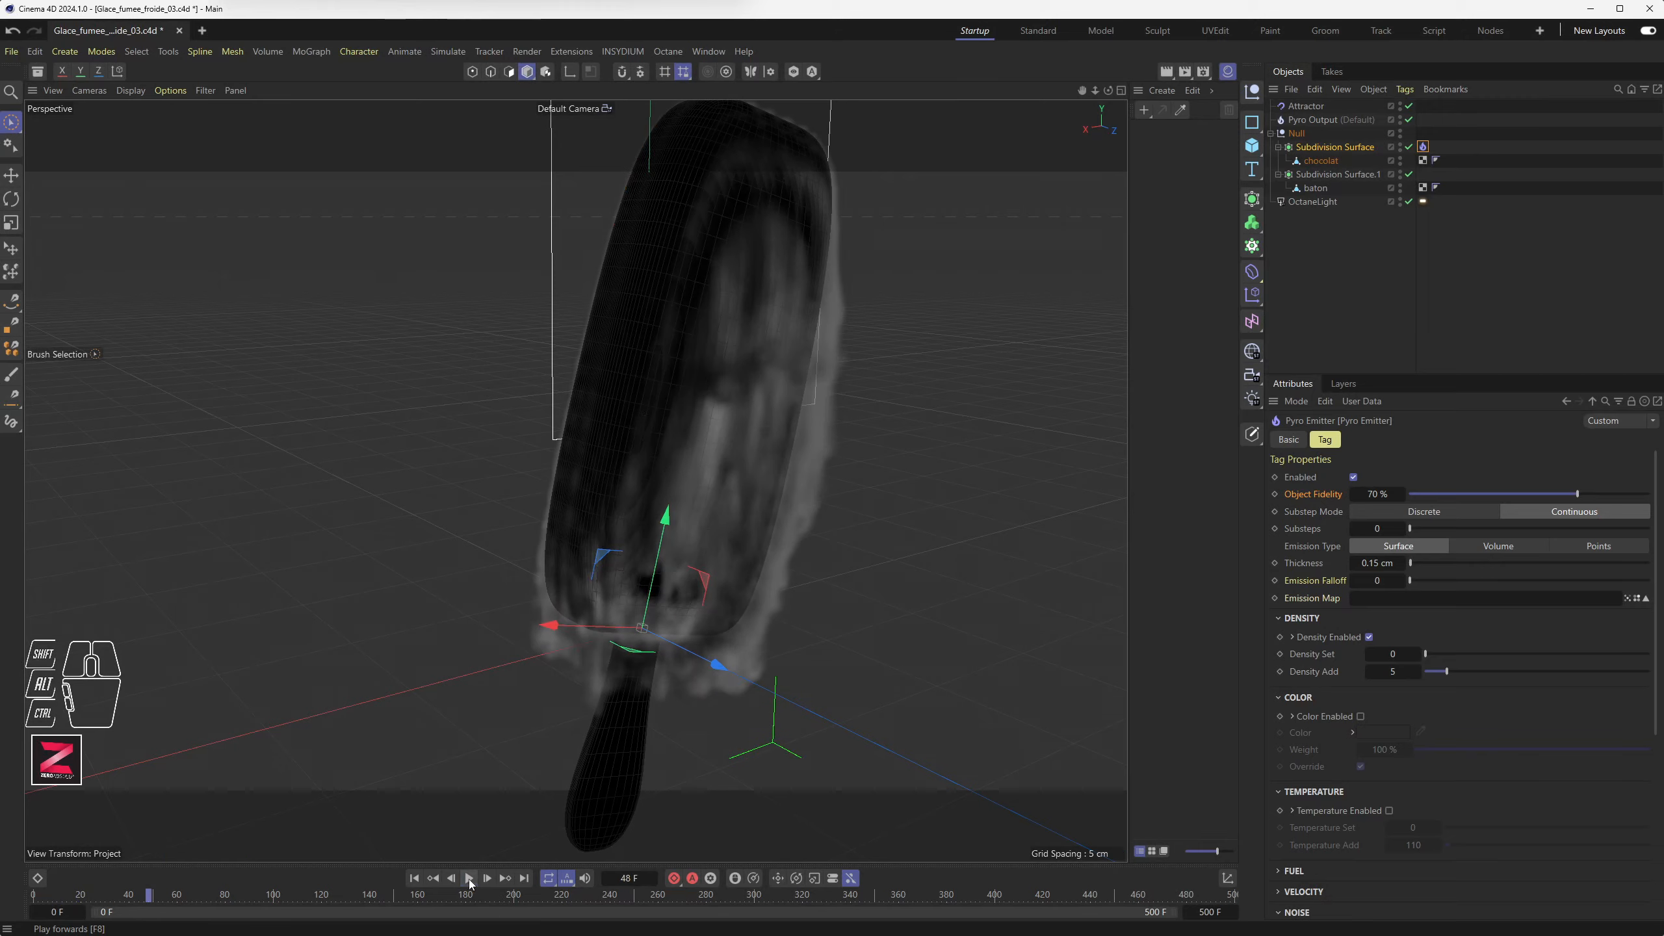
Play the smoke simulation from the first frame with the whole ice cream visible from its front side
left_click_drag(668, 459, 549, 487, "alt")
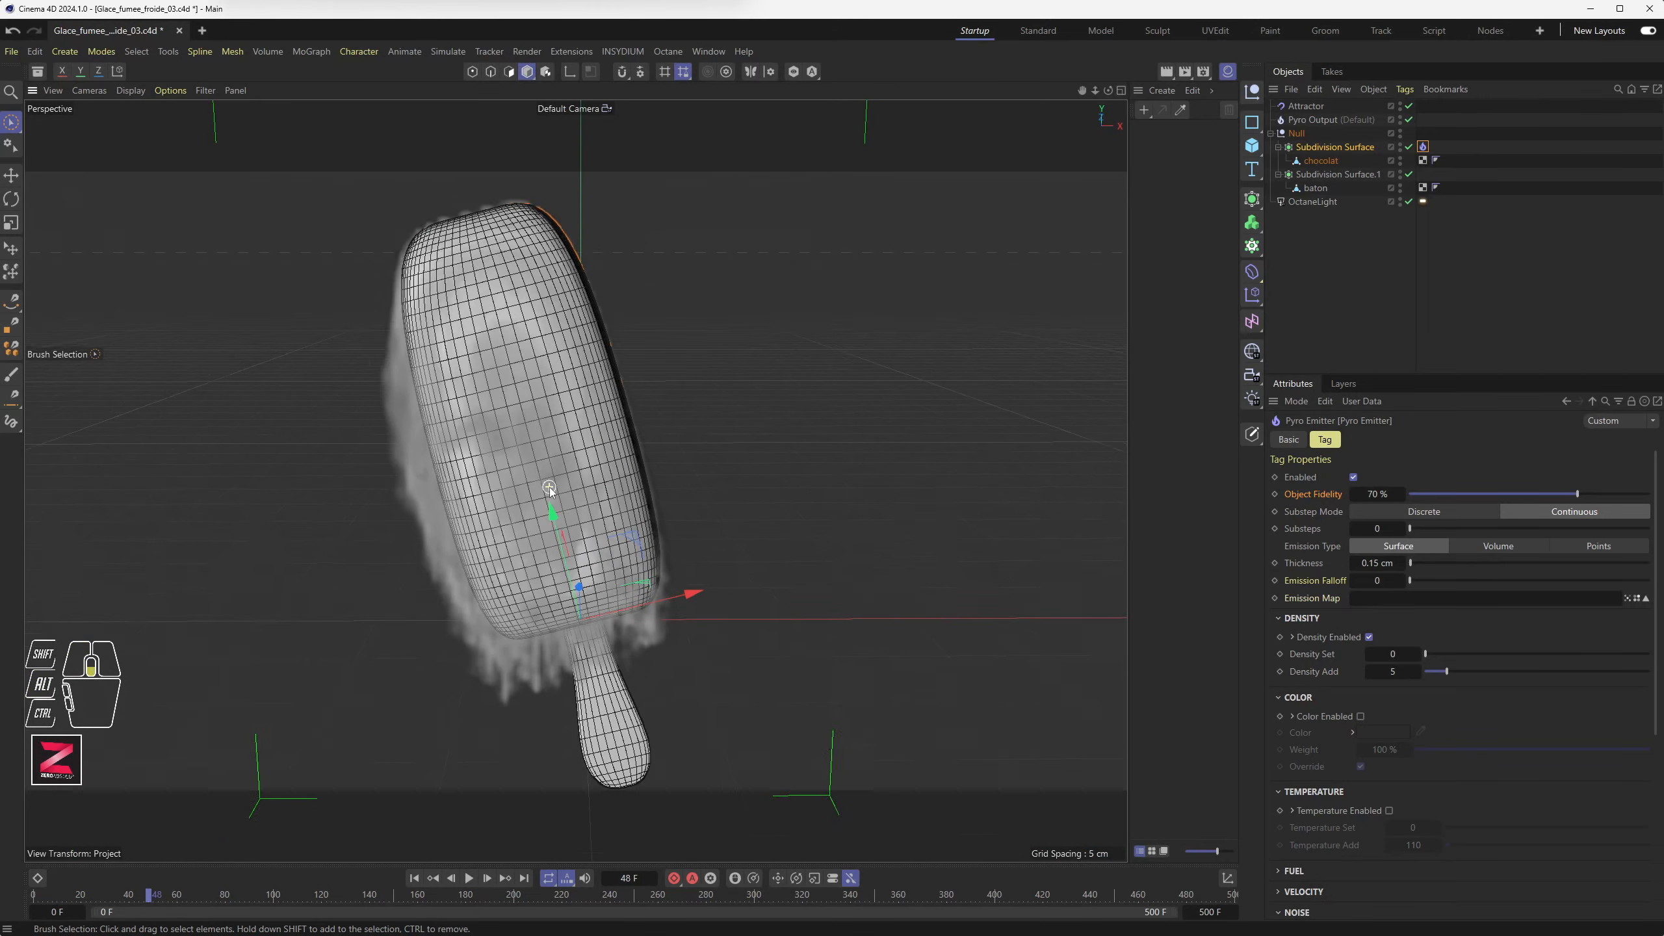
left_click_drag(608, 548, 601, 545, "alt")
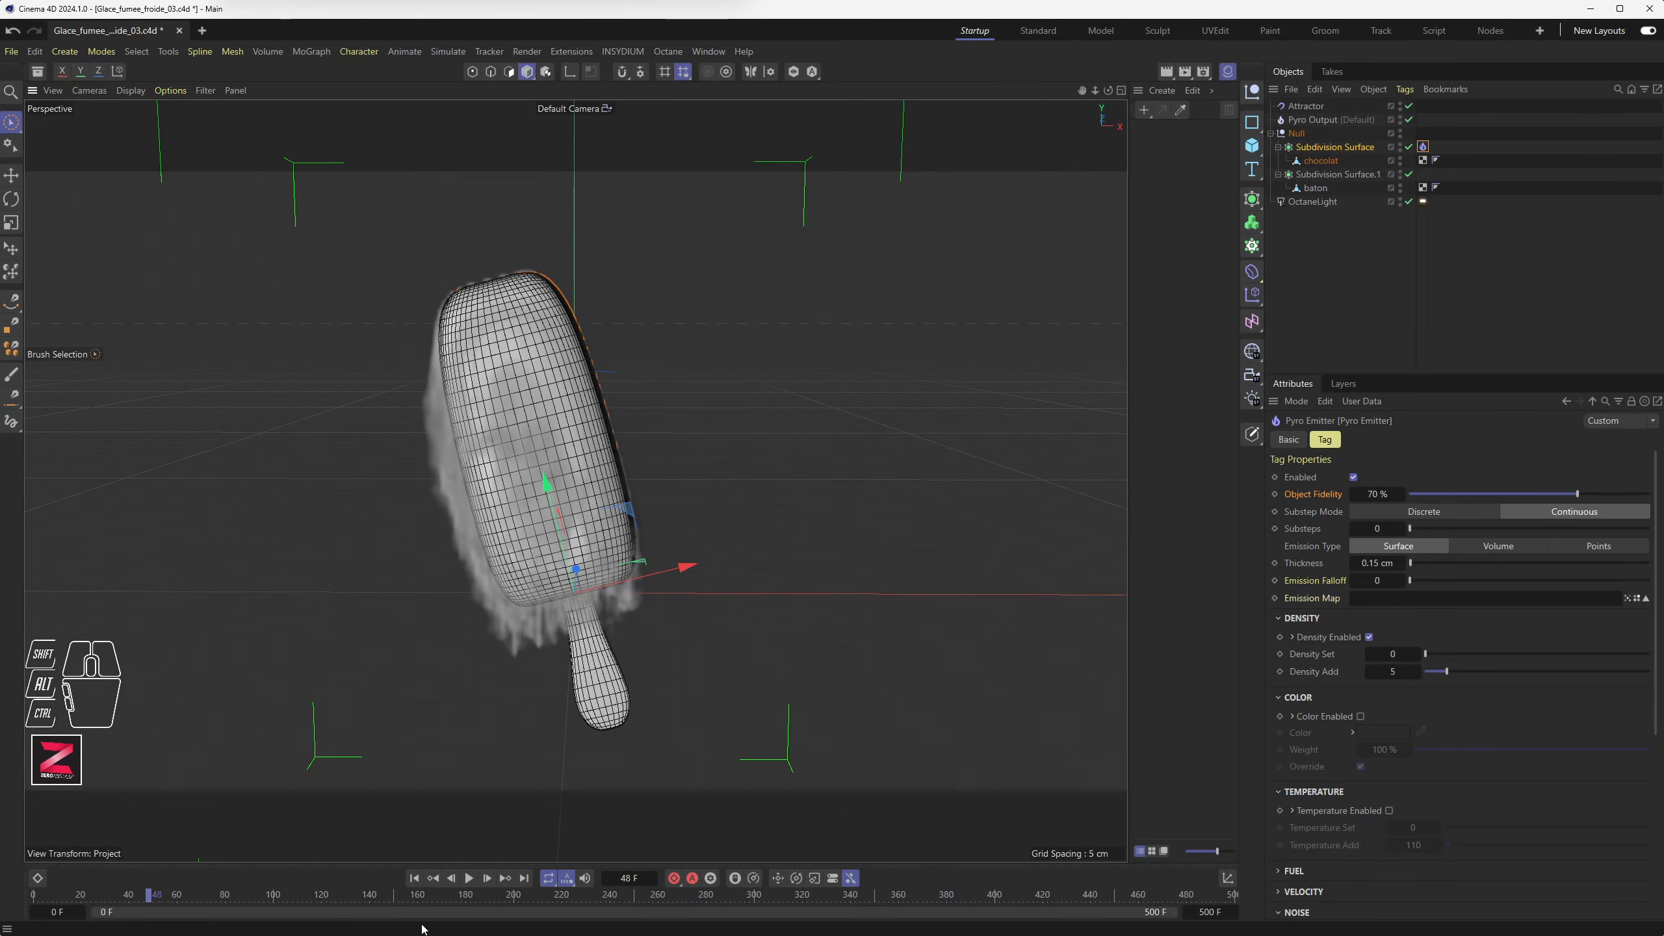
left_click(415, 878)
left_click(469, 879)
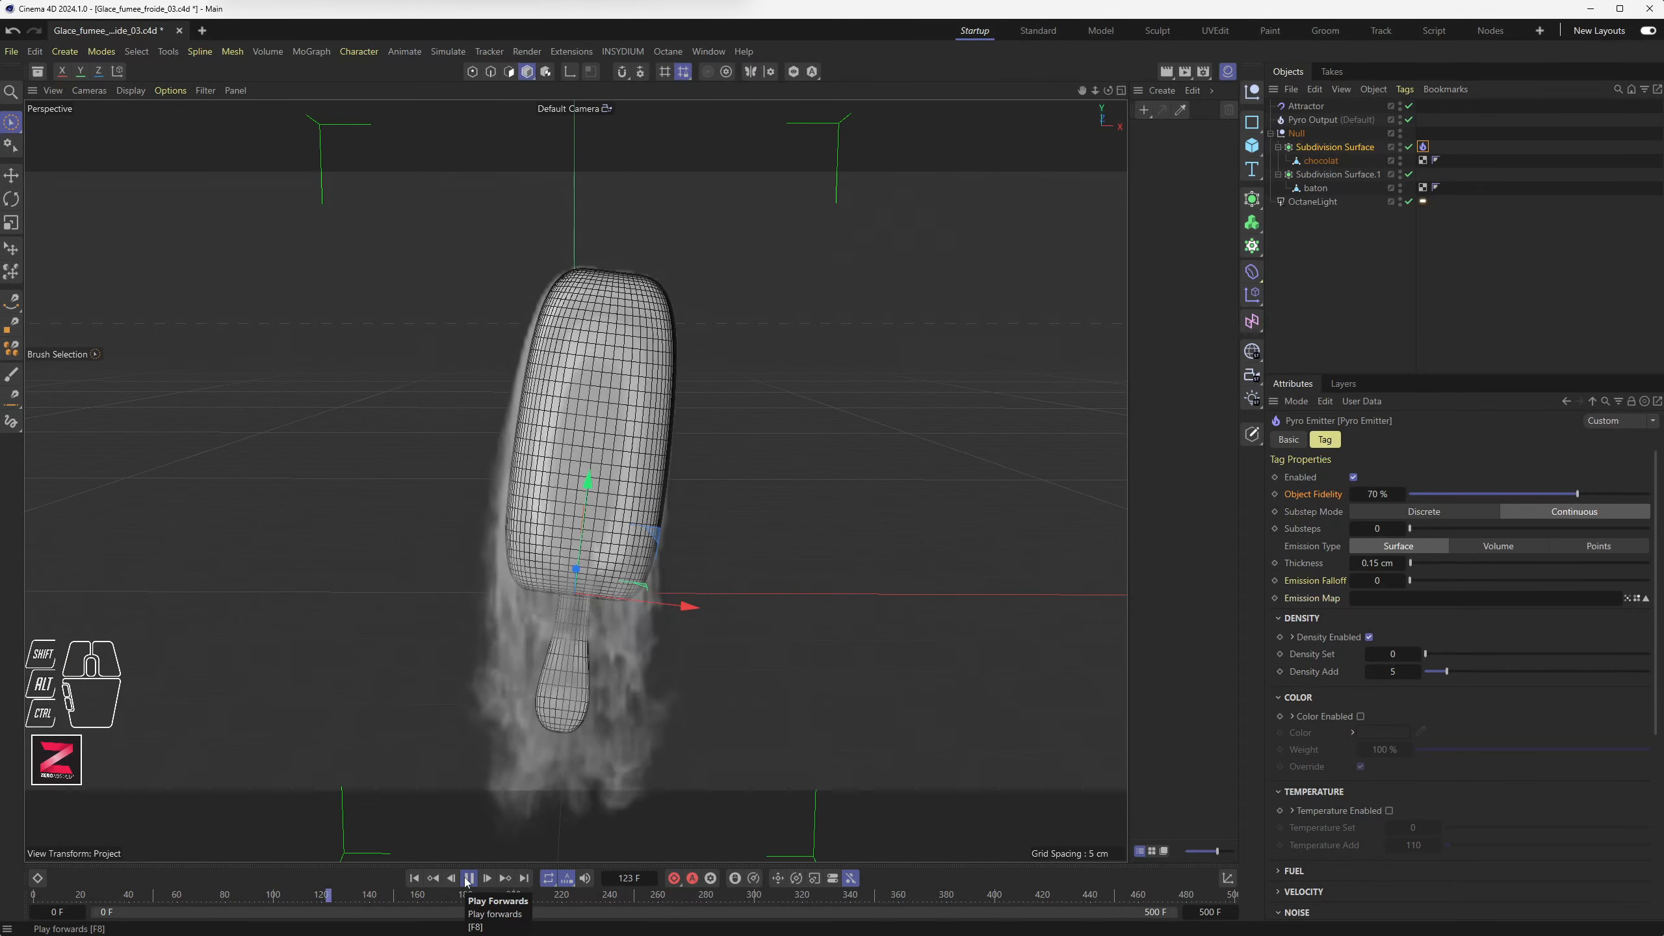
left_click(468, 878)
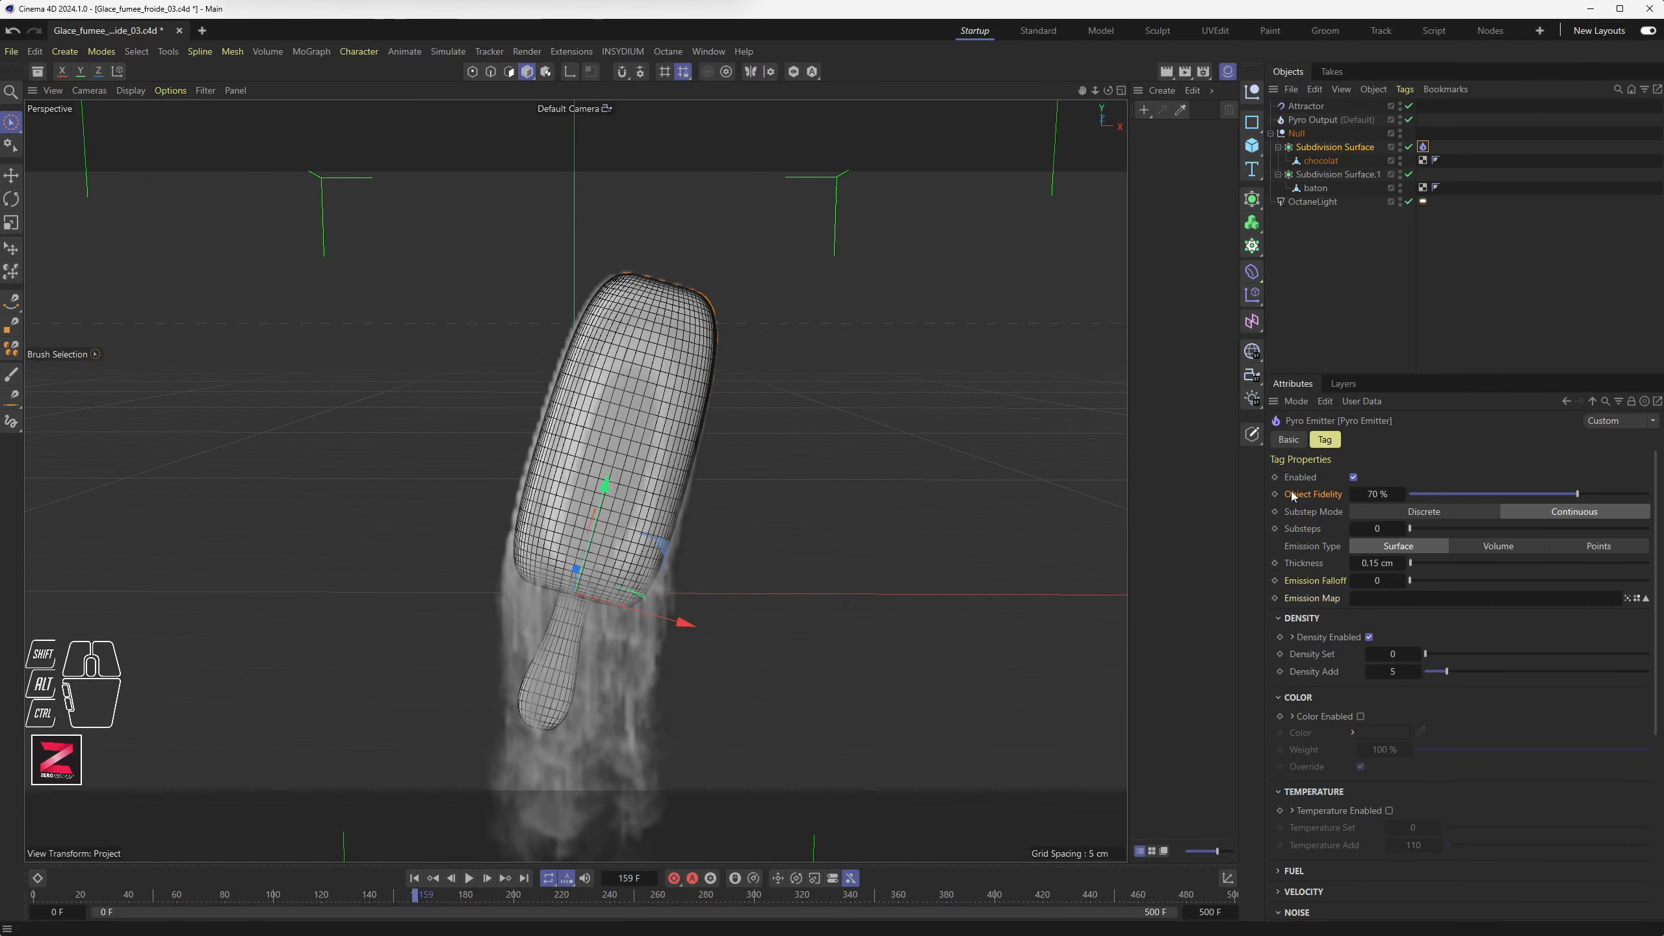
Set the Pyro Emitter's Density Add to 3 and check the lighter smoke by replaying from the first frame
left_click(1395, 671)
type("3")
key("Return")
left_click(414, 878)
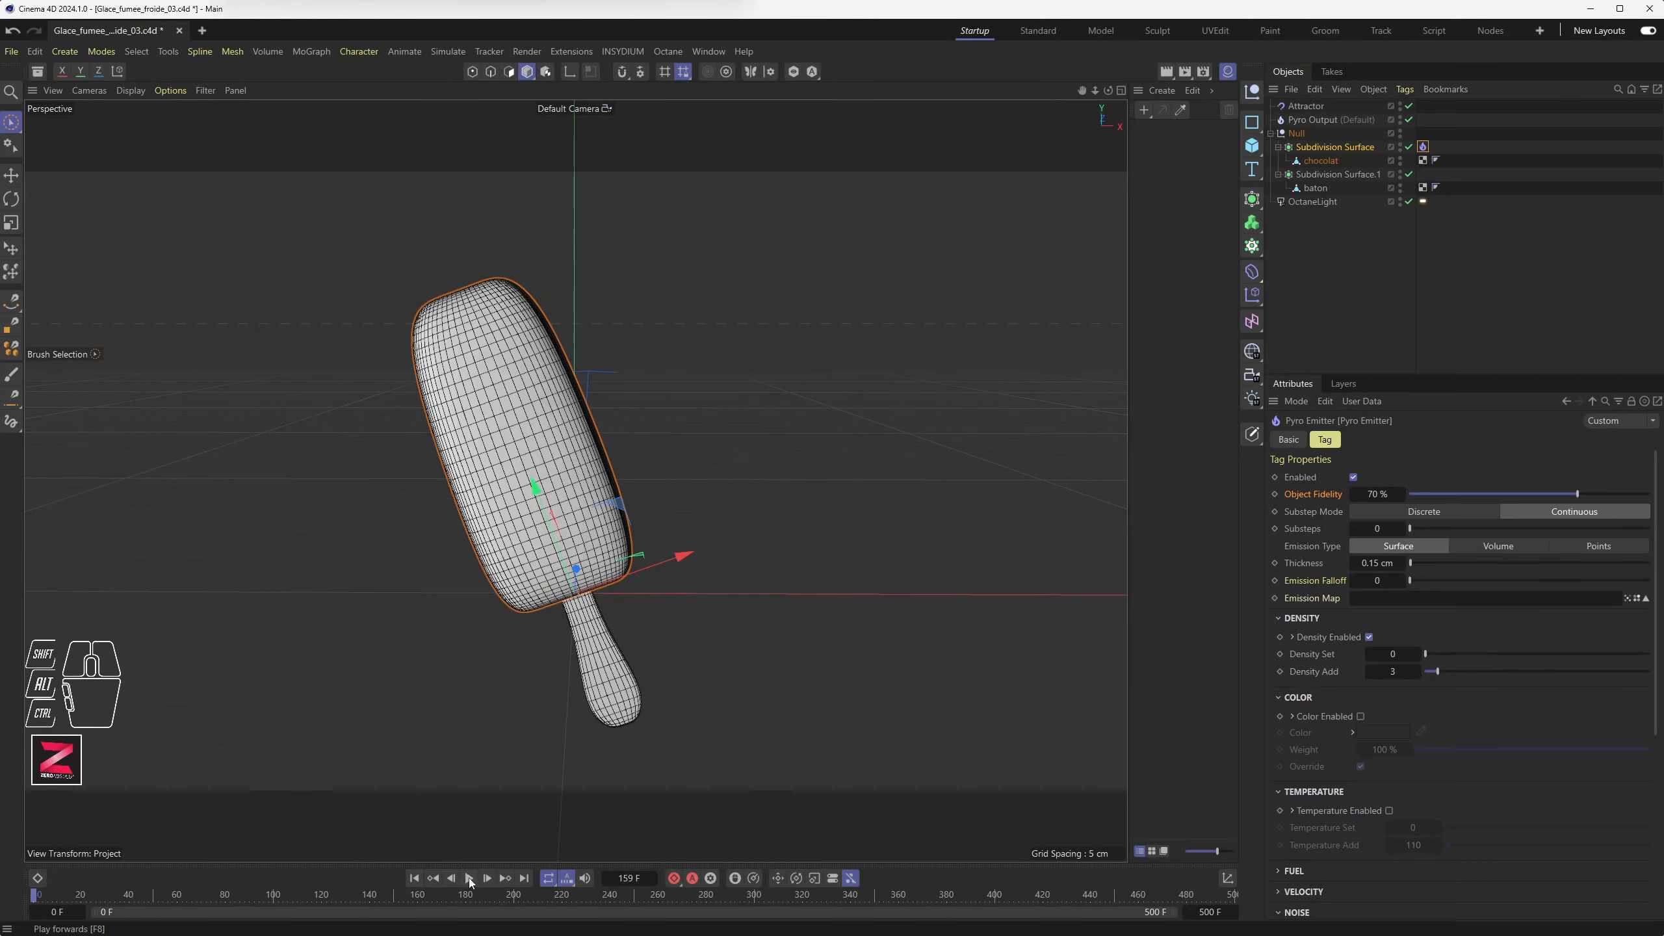
left_click(470, 879)
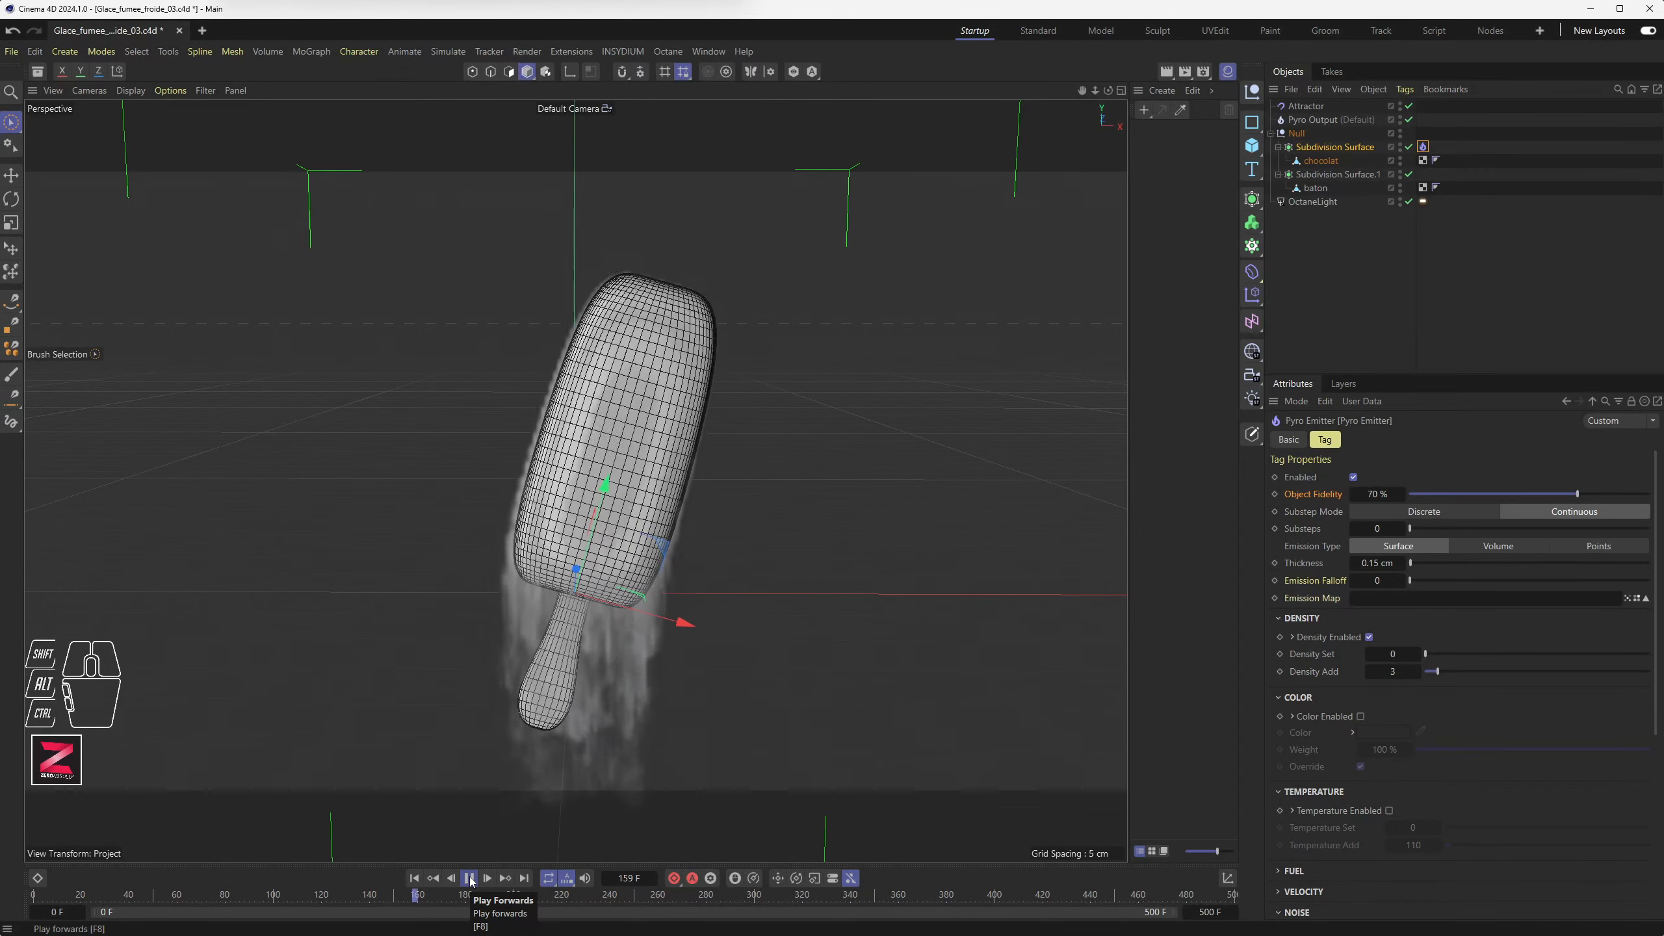
left_click(470, 879)
middle_click_drag(579, 572, 549, 505, "alt")
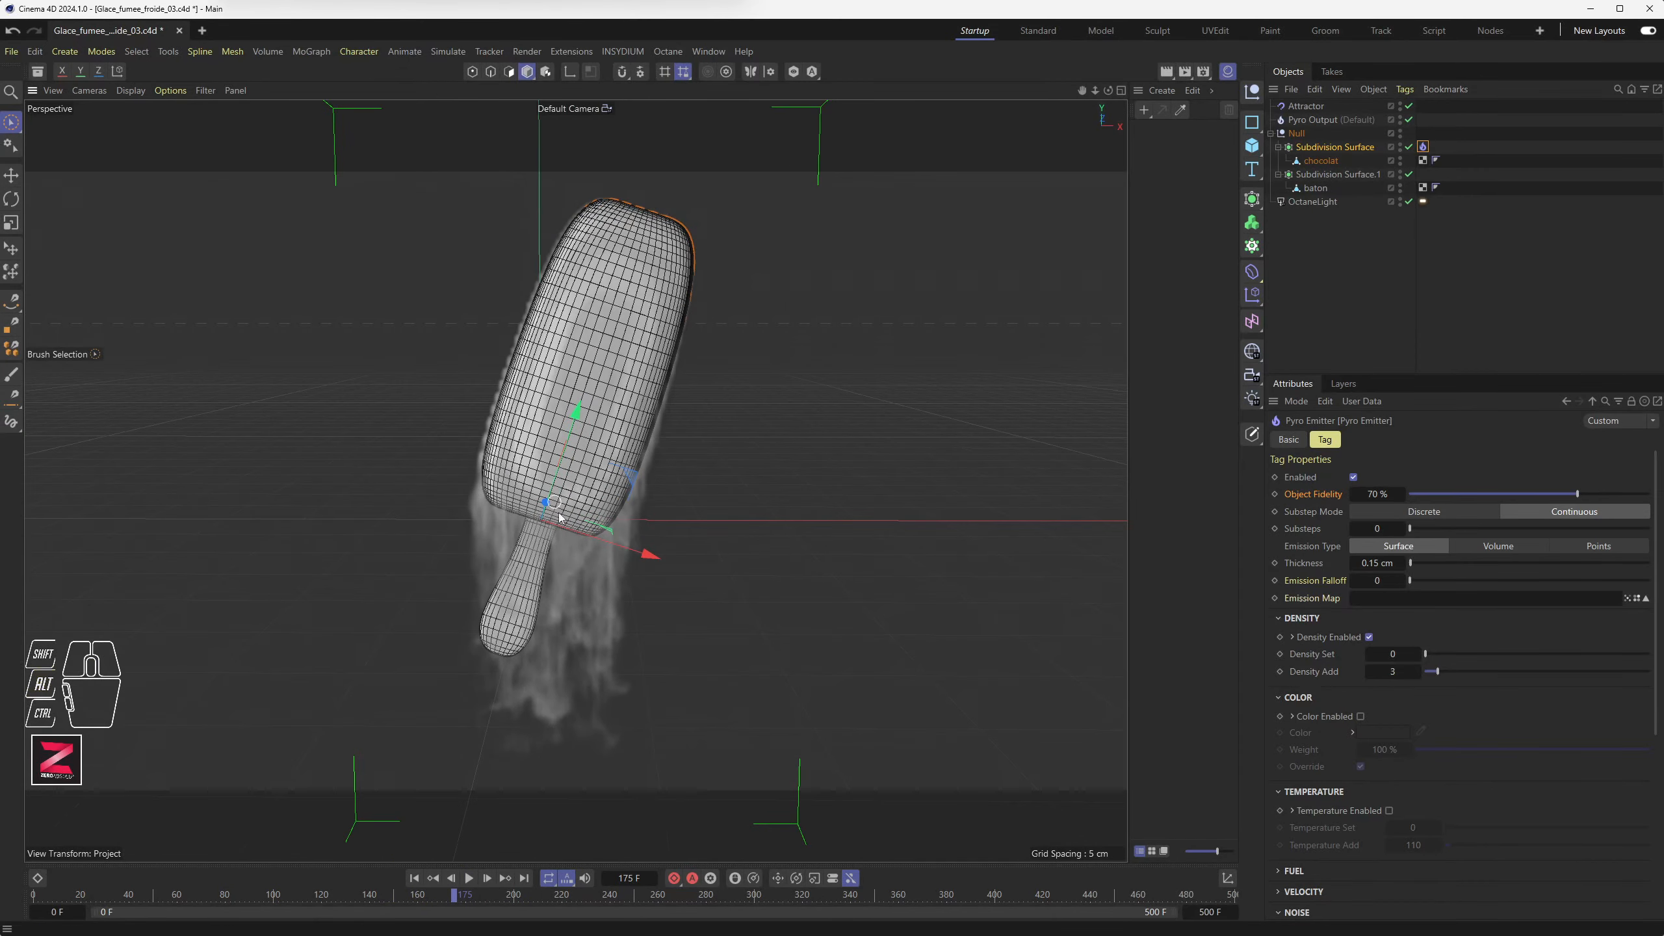
key("ctrl+s")
Turn off the Temperature and Fuel channels in the Pyro Output's object properties
left_click(1423, 147)
left_click(1304, 121)
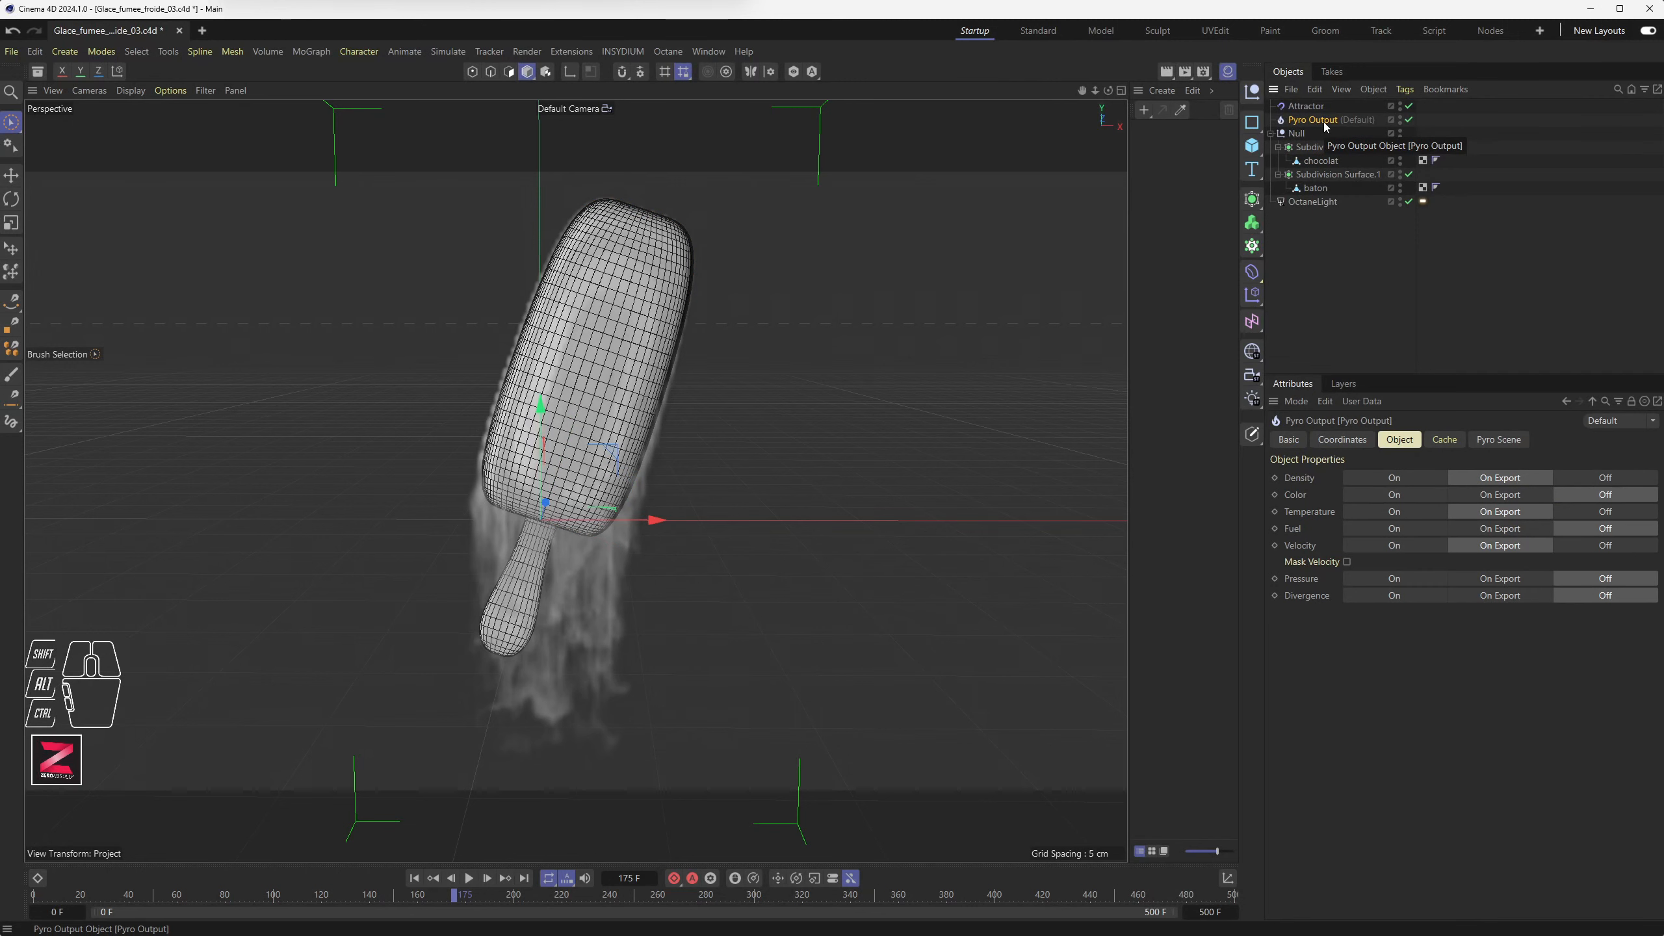
left_click_drag(606, 487, 720, 524, "alt")
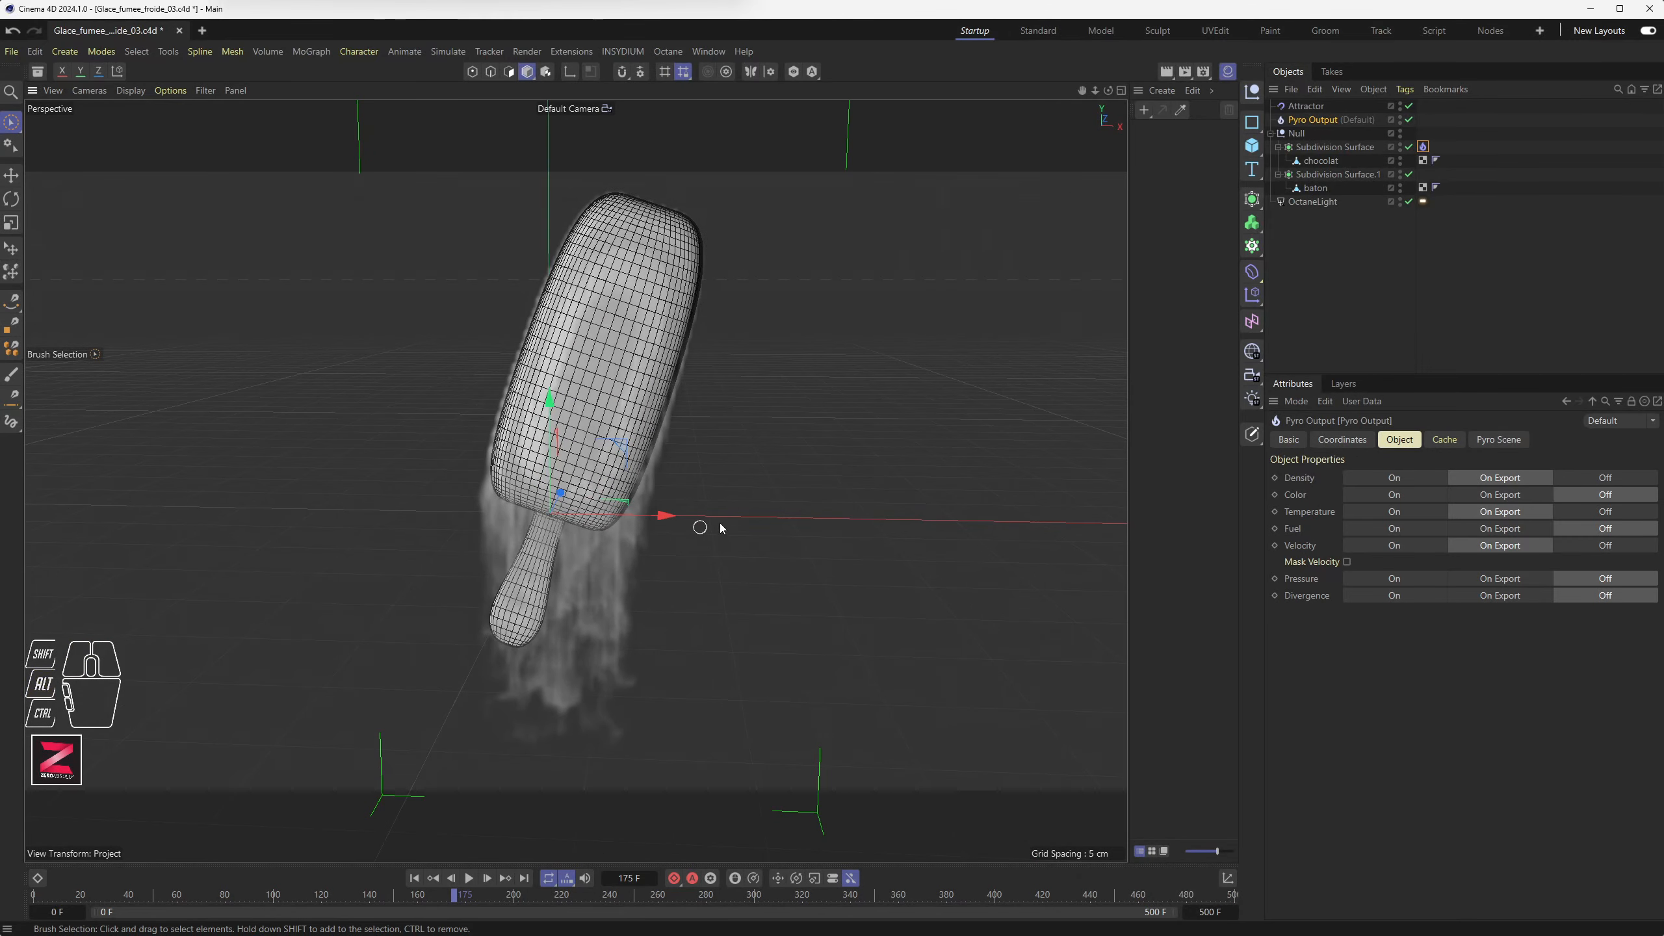
left_click(1301, 478)
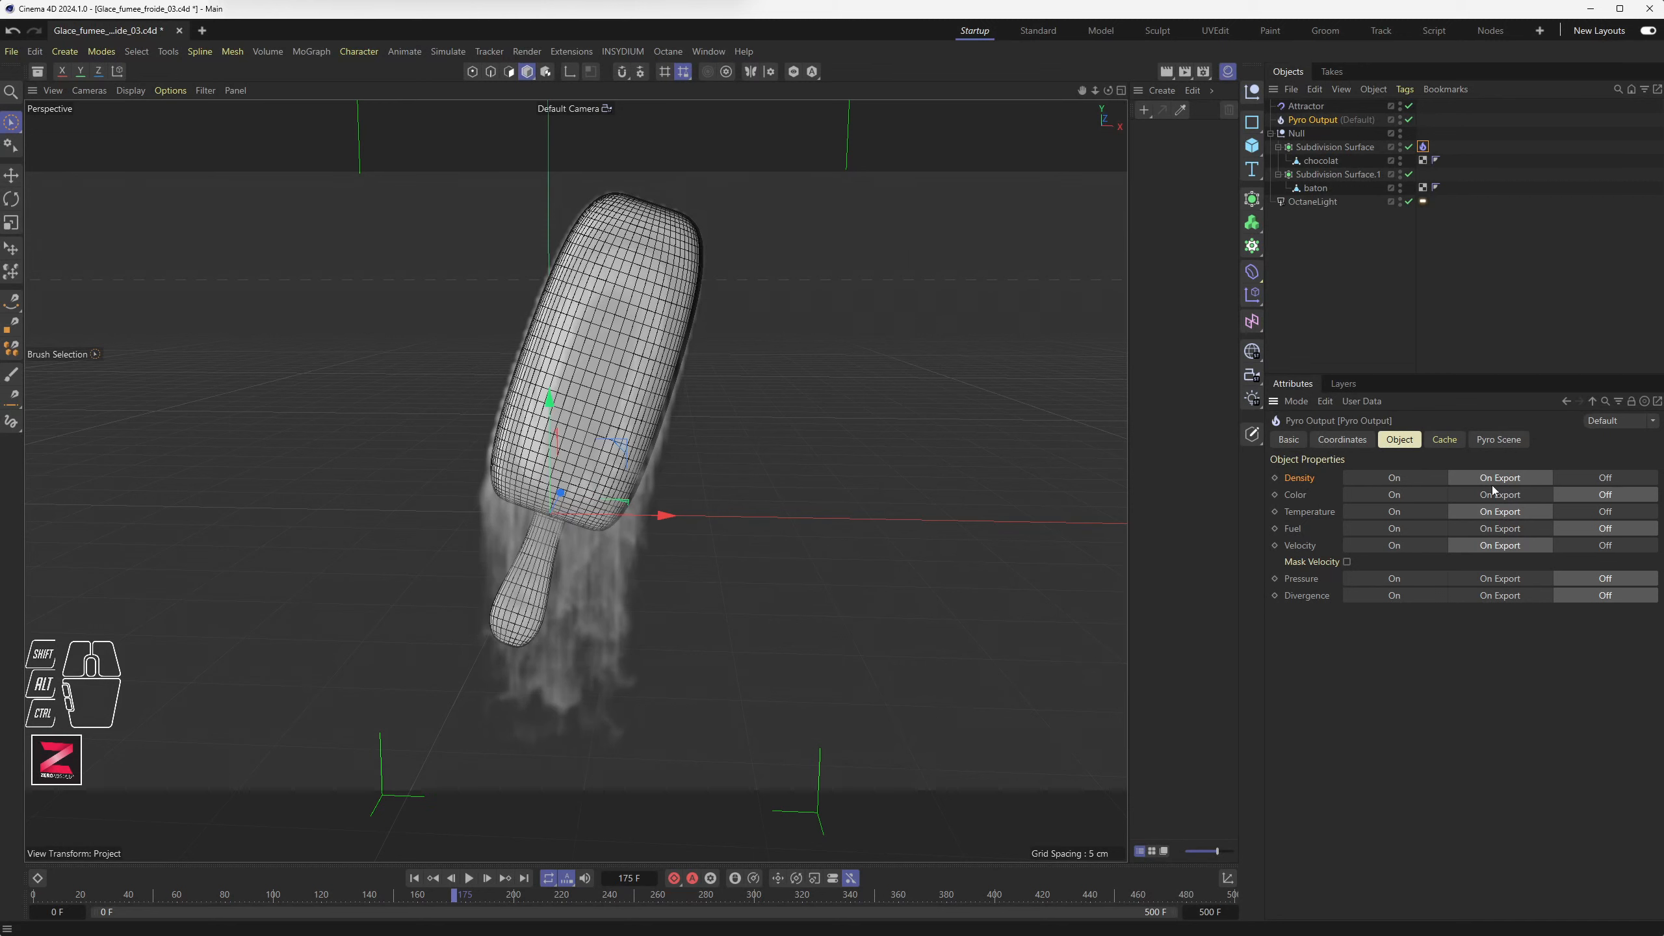
left_click(1299, 495)
left_click(1312, 512)
left_click(1587, 512)
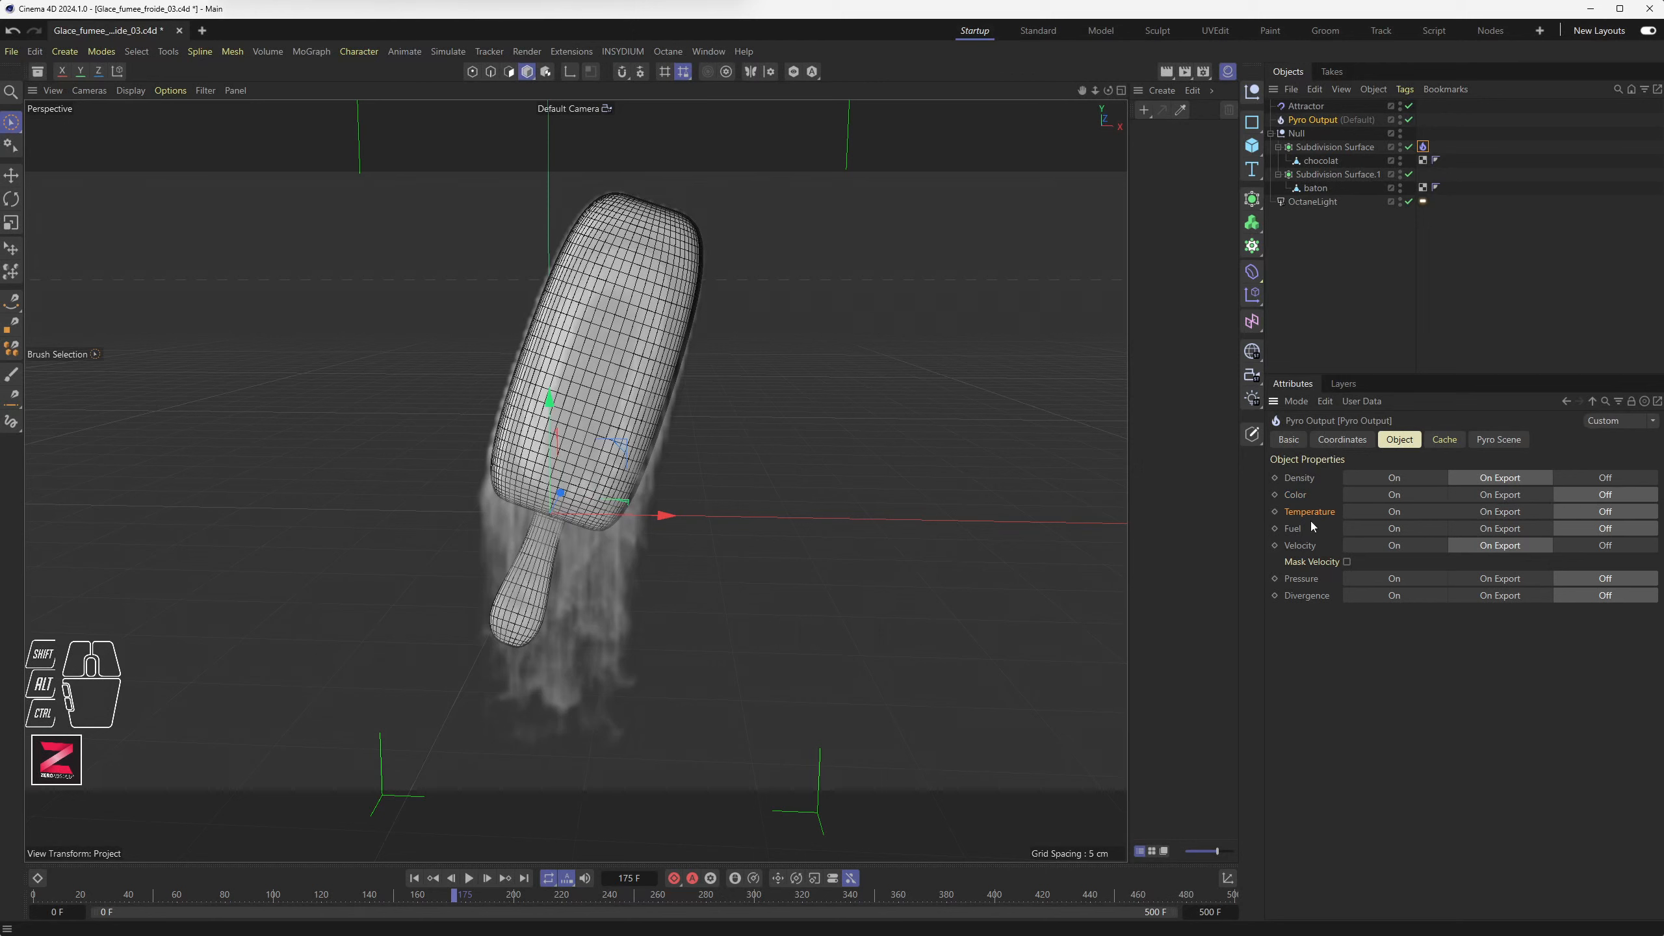
left_click(1299, 548)
Play the simulation further along the timeline and set the project's end frame to 300
left_click(470, 878)
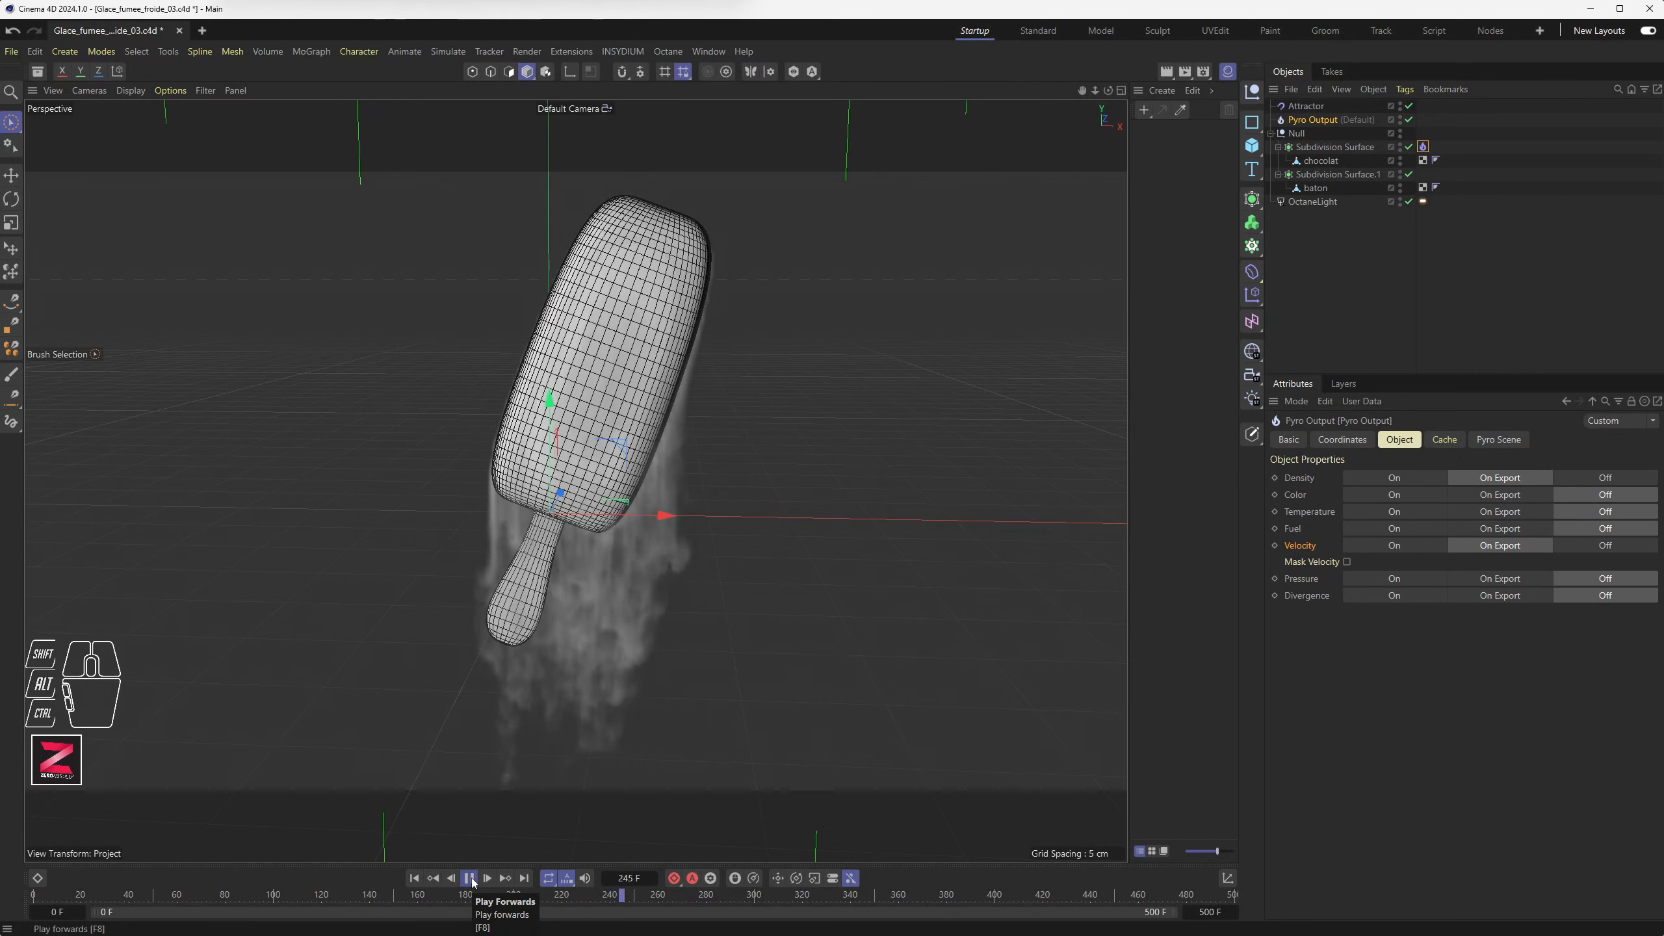
left_click(470, 878)
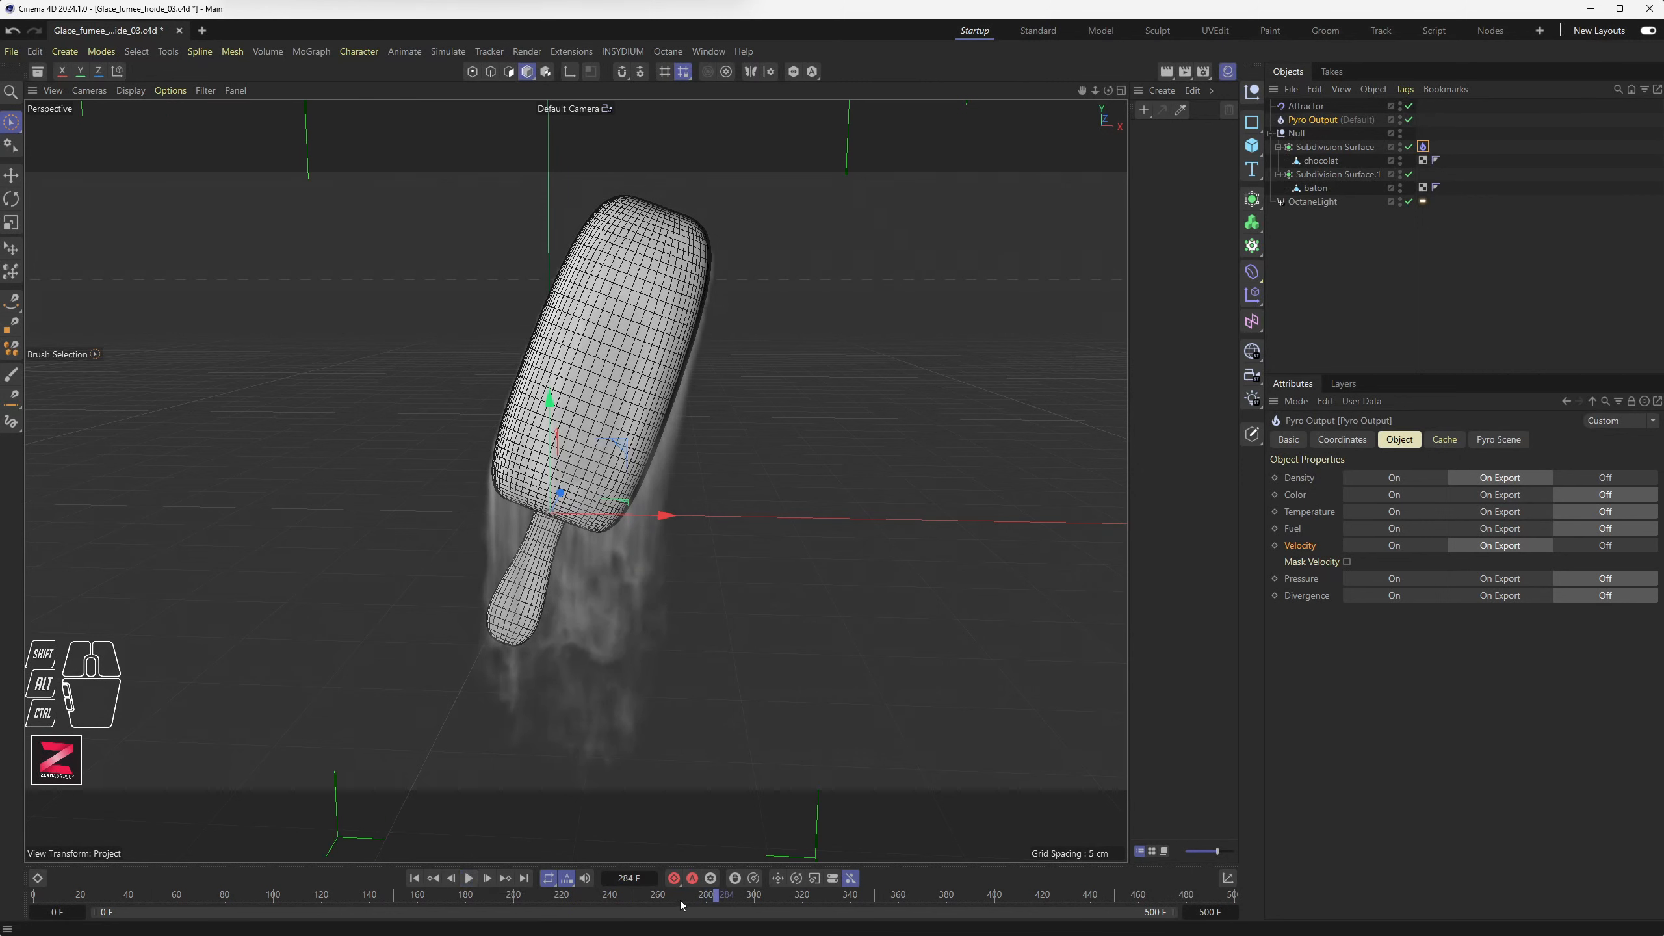
left_click(1223, 913)
type("300")
key("Return")
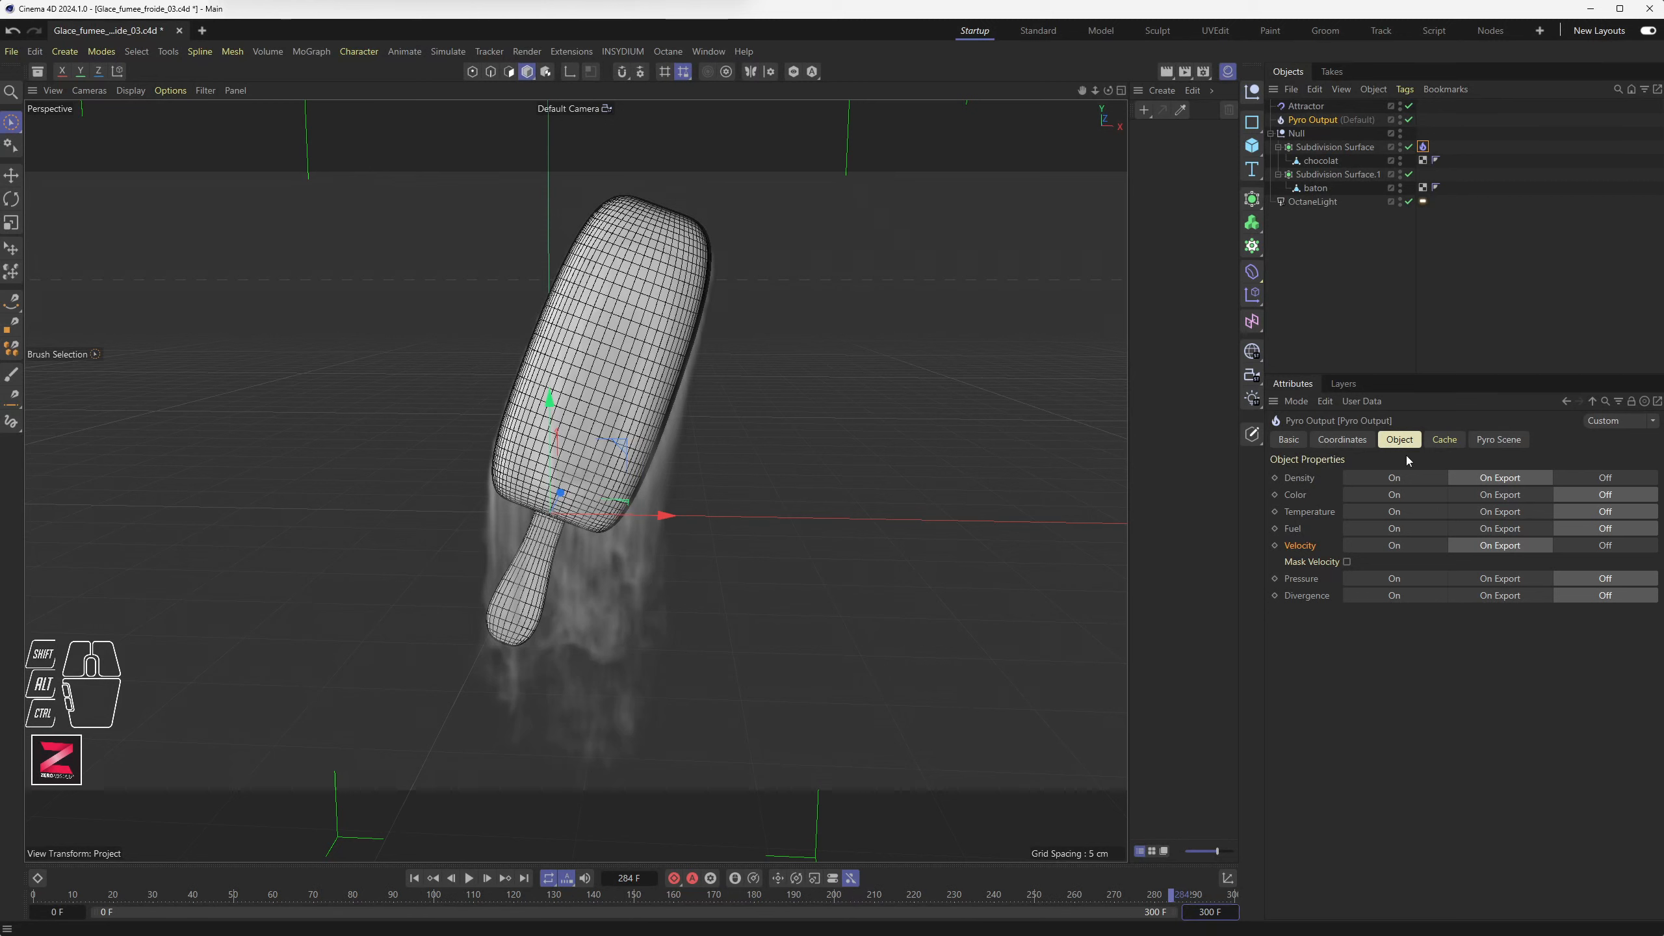
Start caching the Pyro scene outside the default project location and create a new folder inside Glace_fumee_froide
left_click(1446, 440)
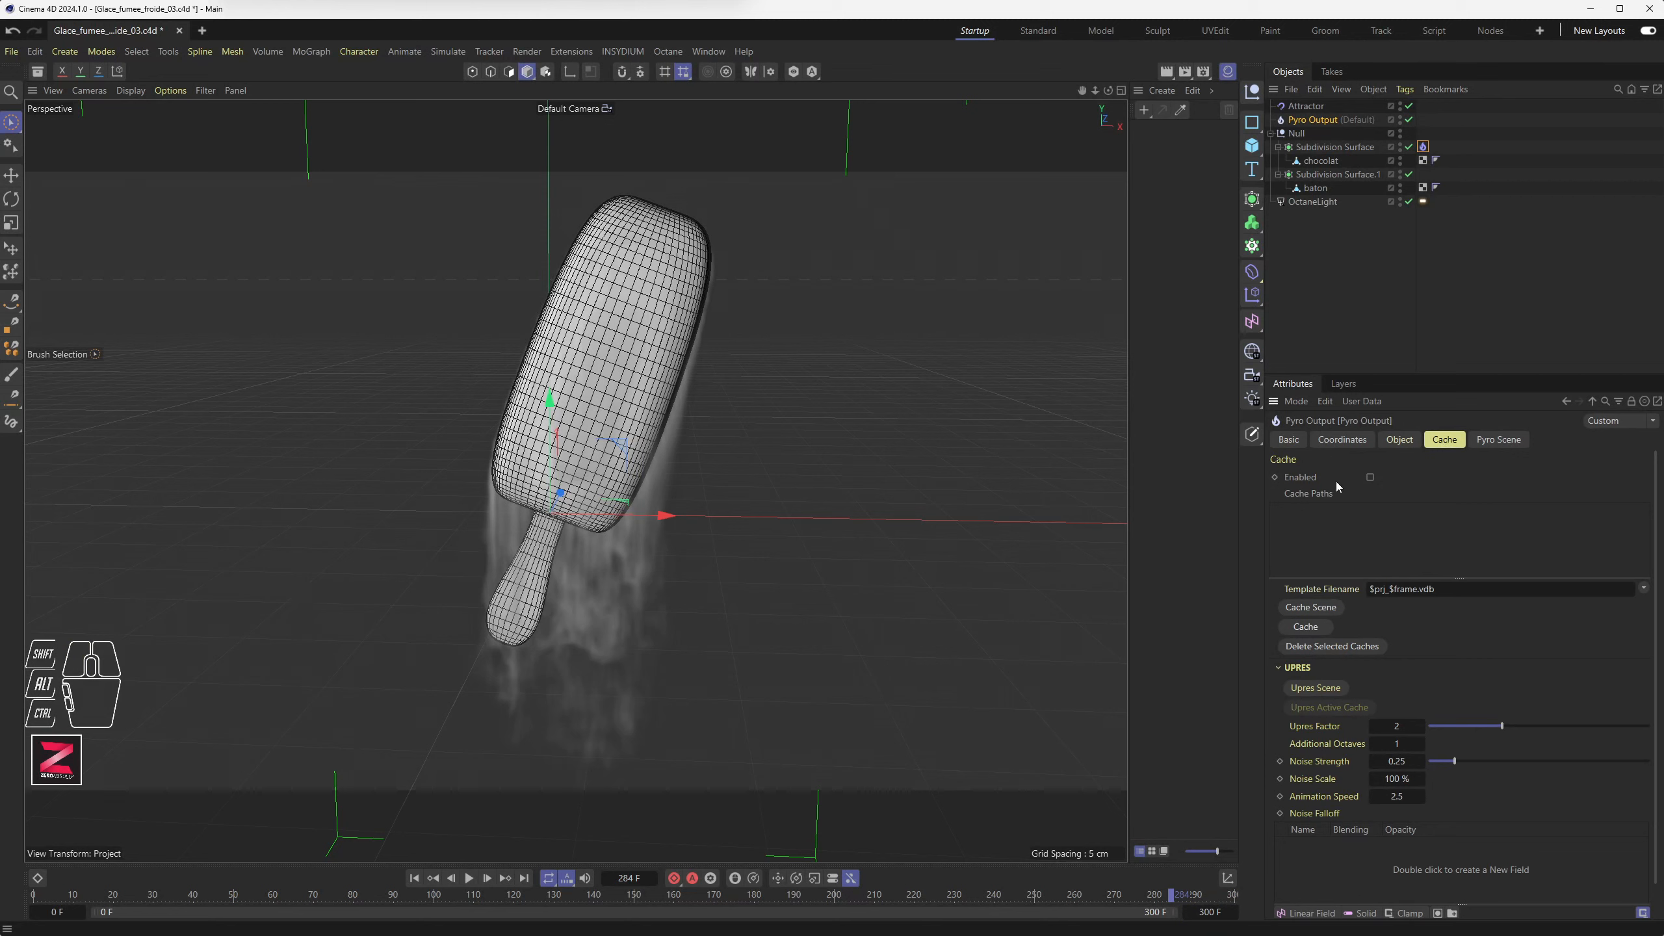
left_click(1307, 610)
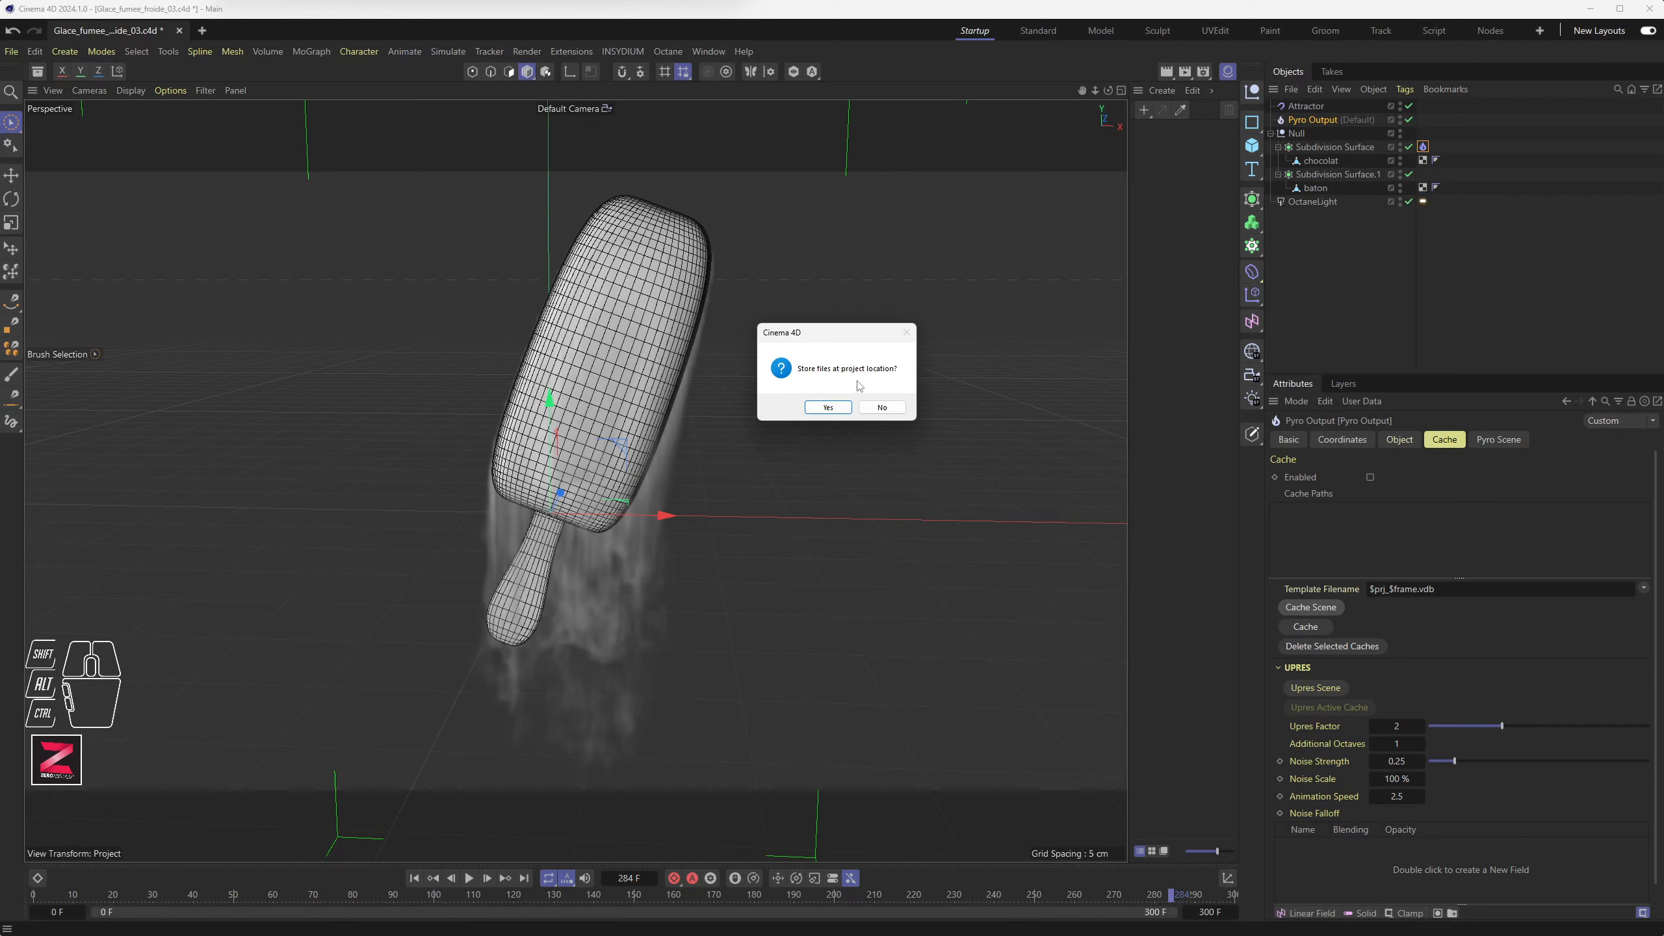
left_click(883, 409)
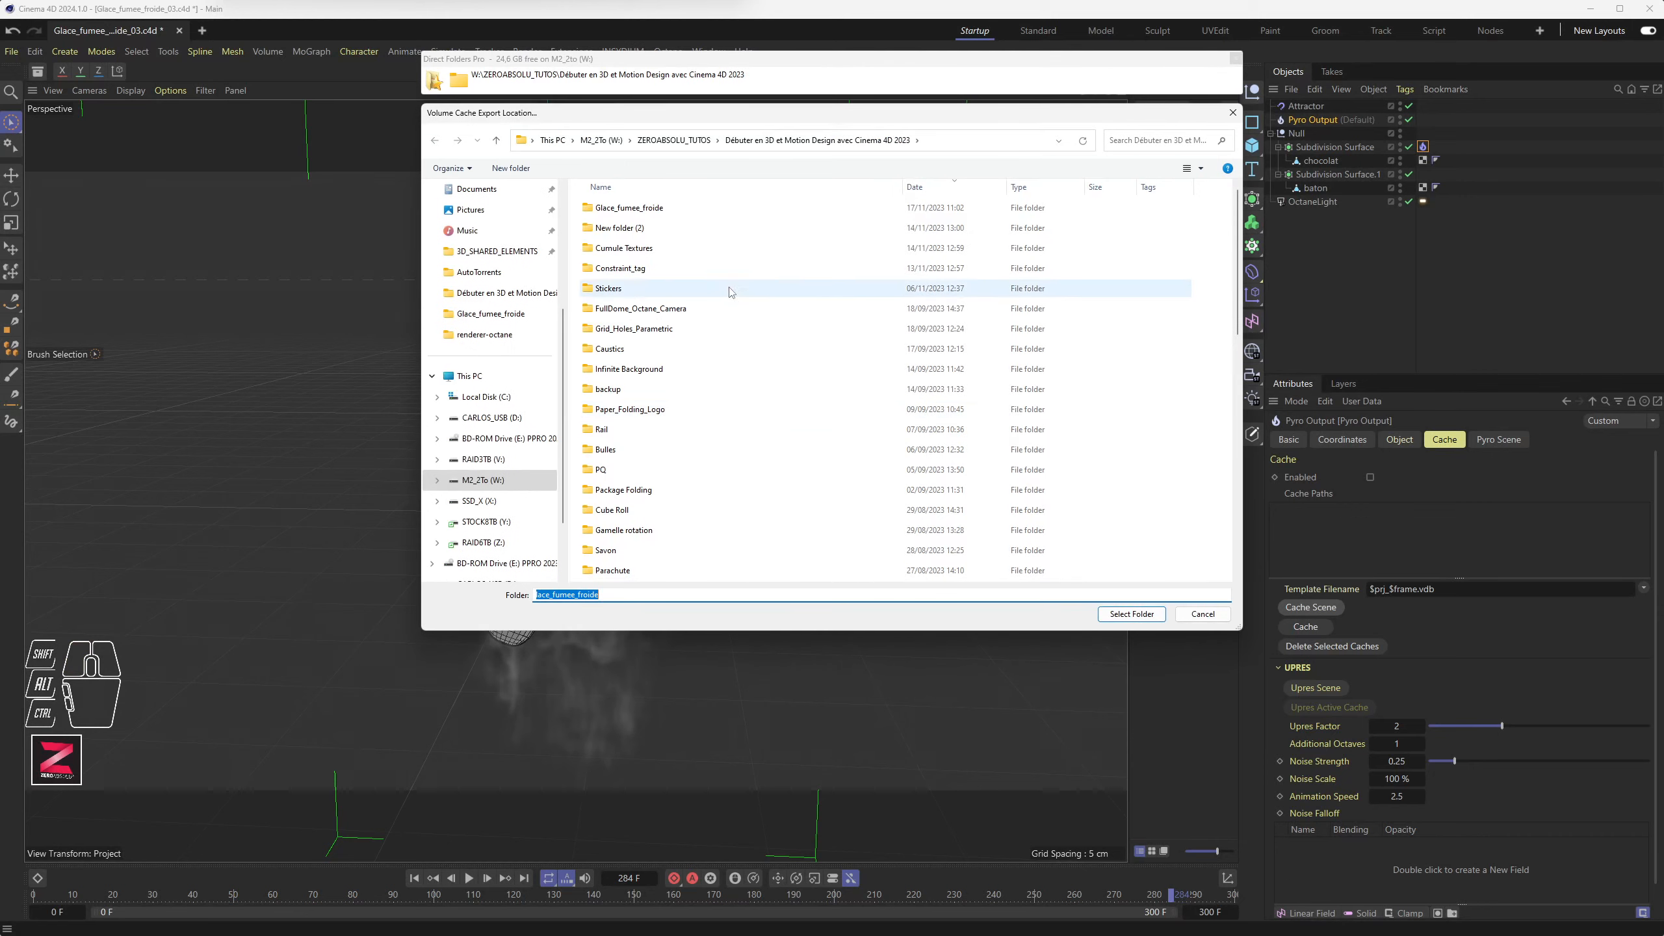
double_click(662, 208)
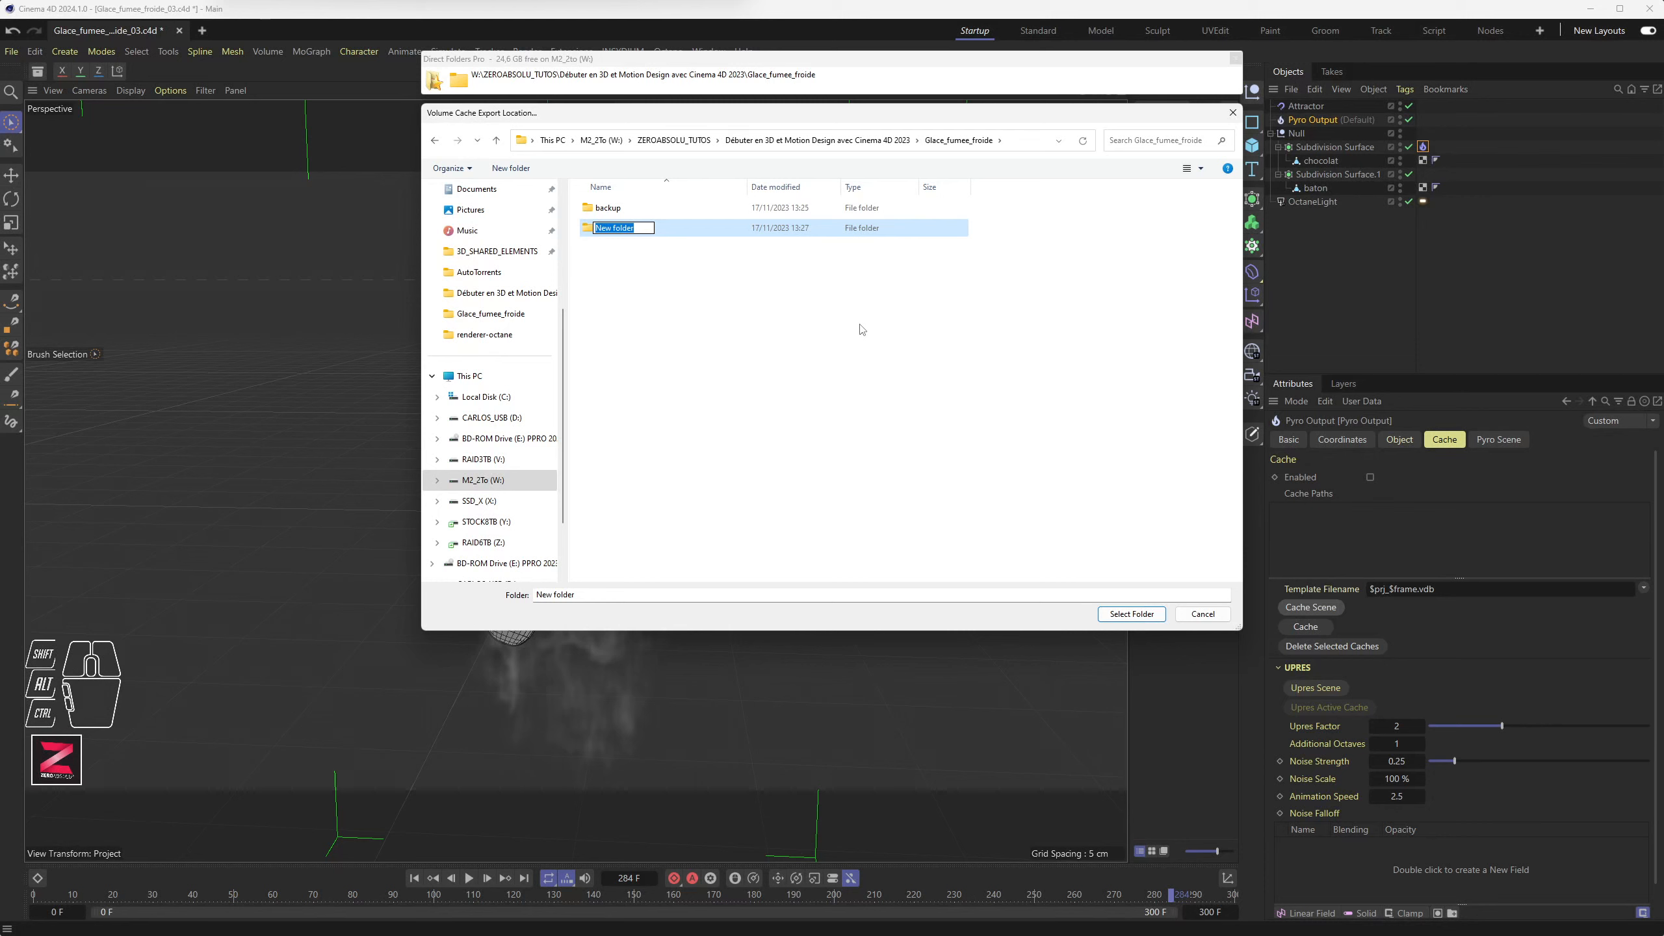
Name the new folder Glace_Fumee_Froide_cache01 and cache the simulation into it
type("Glace_Fum")
key("BackSpace")
type("o")
type("cha")
type("ch")
type("e01")
key("Return")
key("Return")
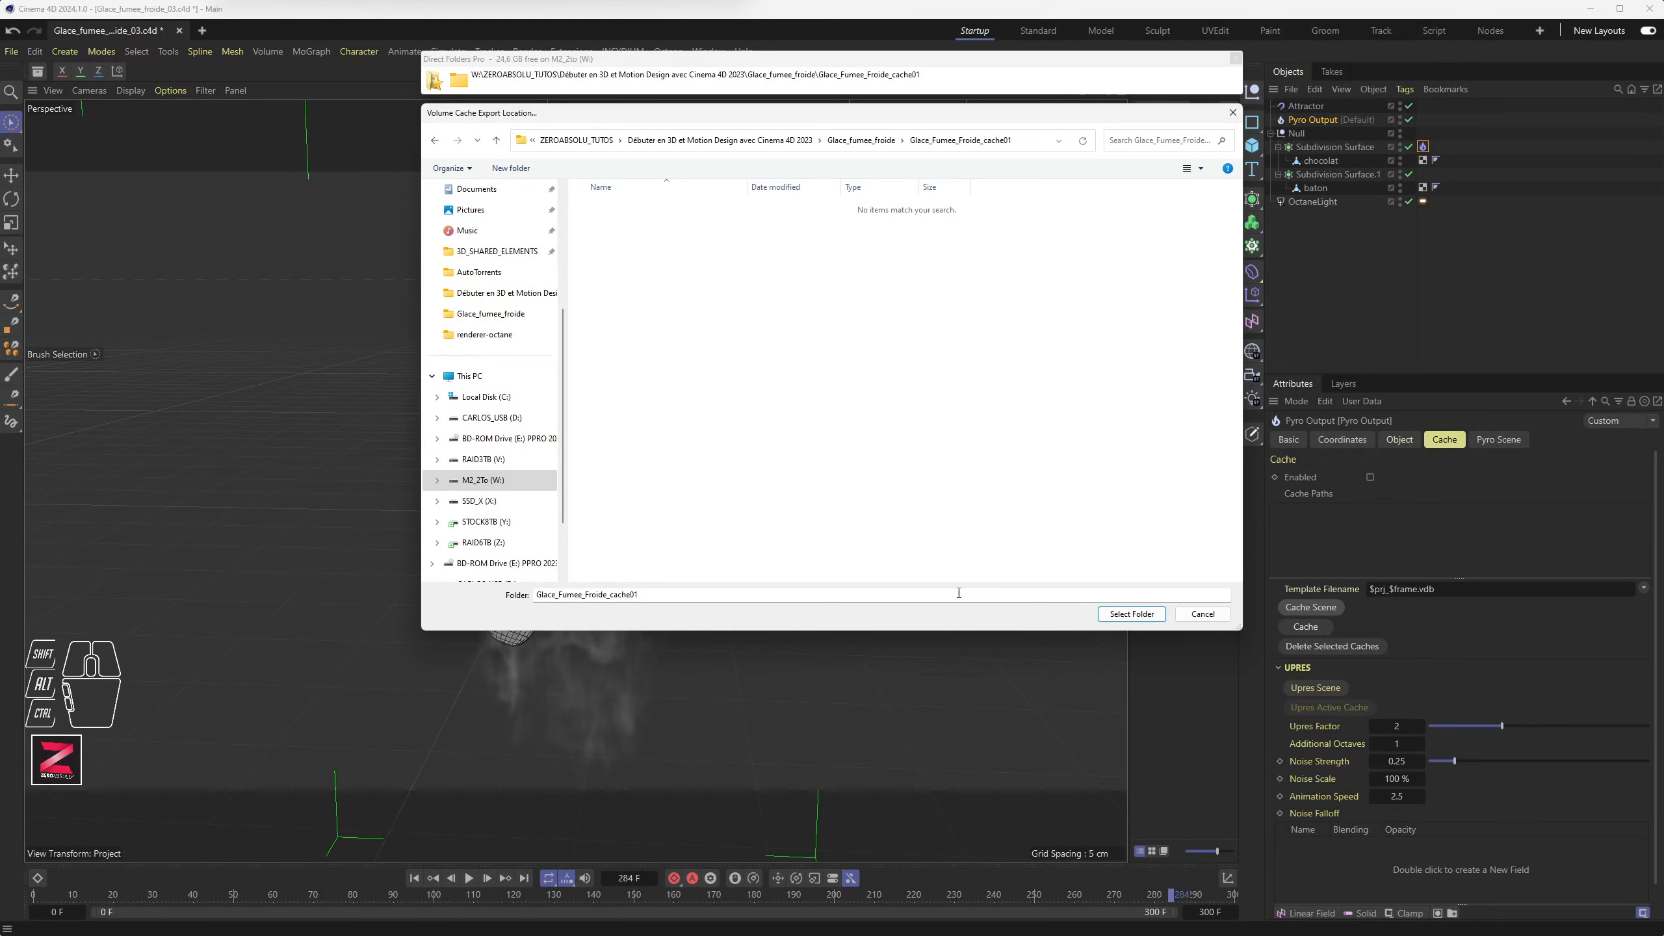
left_click(1131, 616)
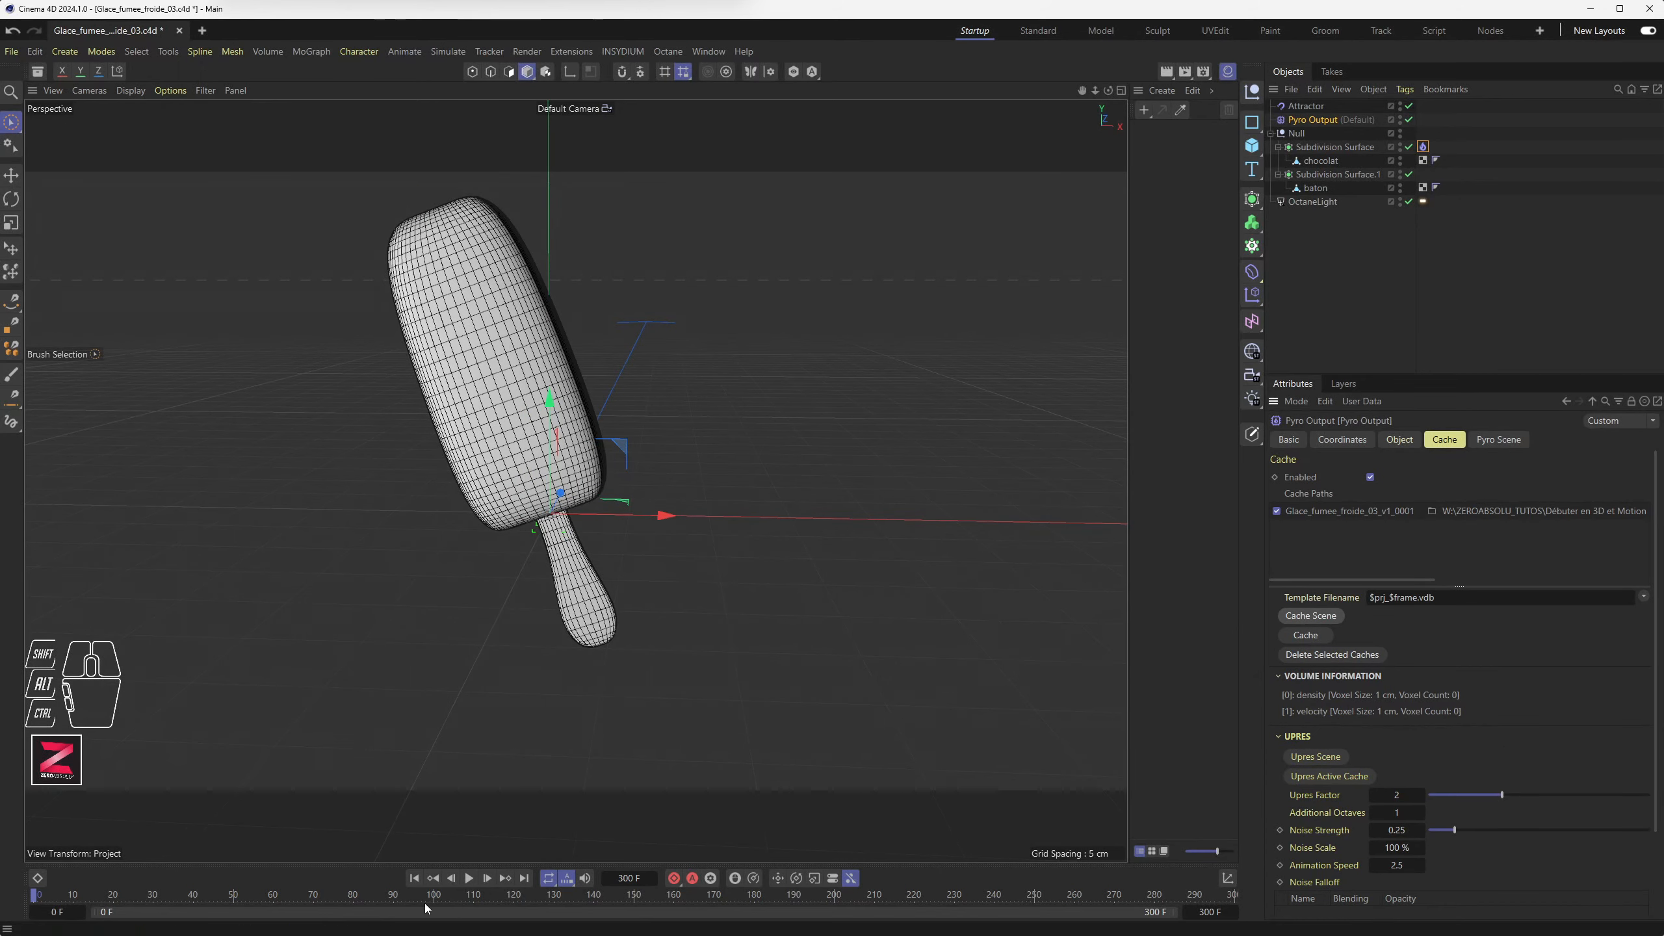
Scrub the cached simulation to frame 90, check the cache entry, and deselect all objects
left_click_drag(48, 904, 396, 895)
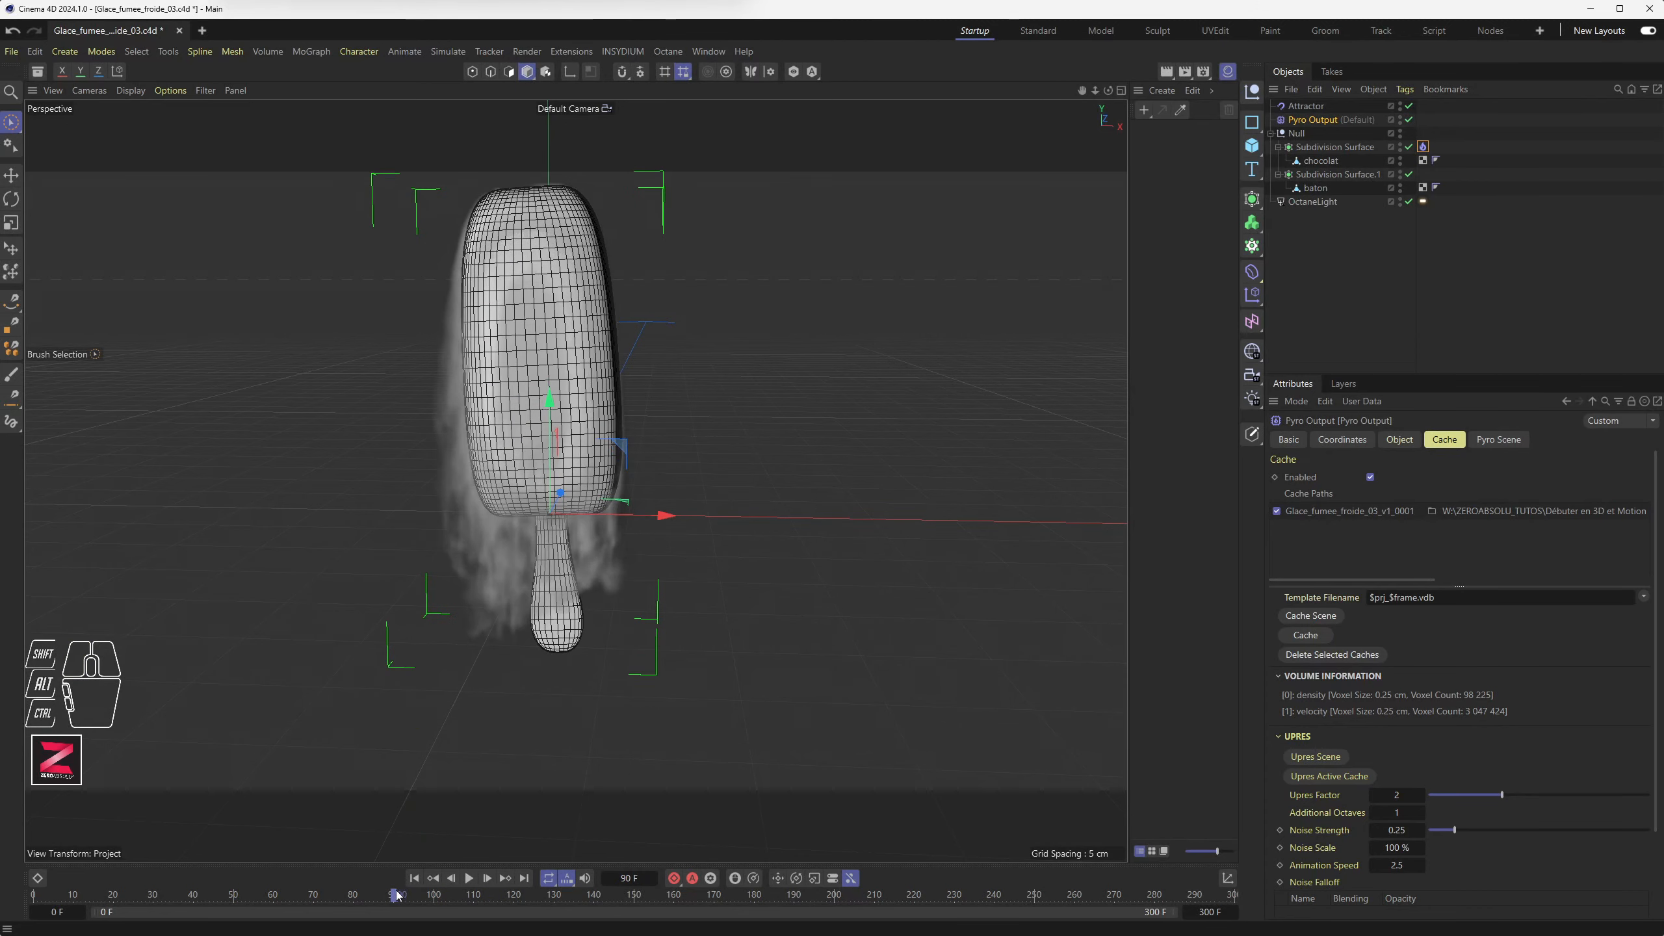
left_click(1318, 515)
left_click(1333, 291)
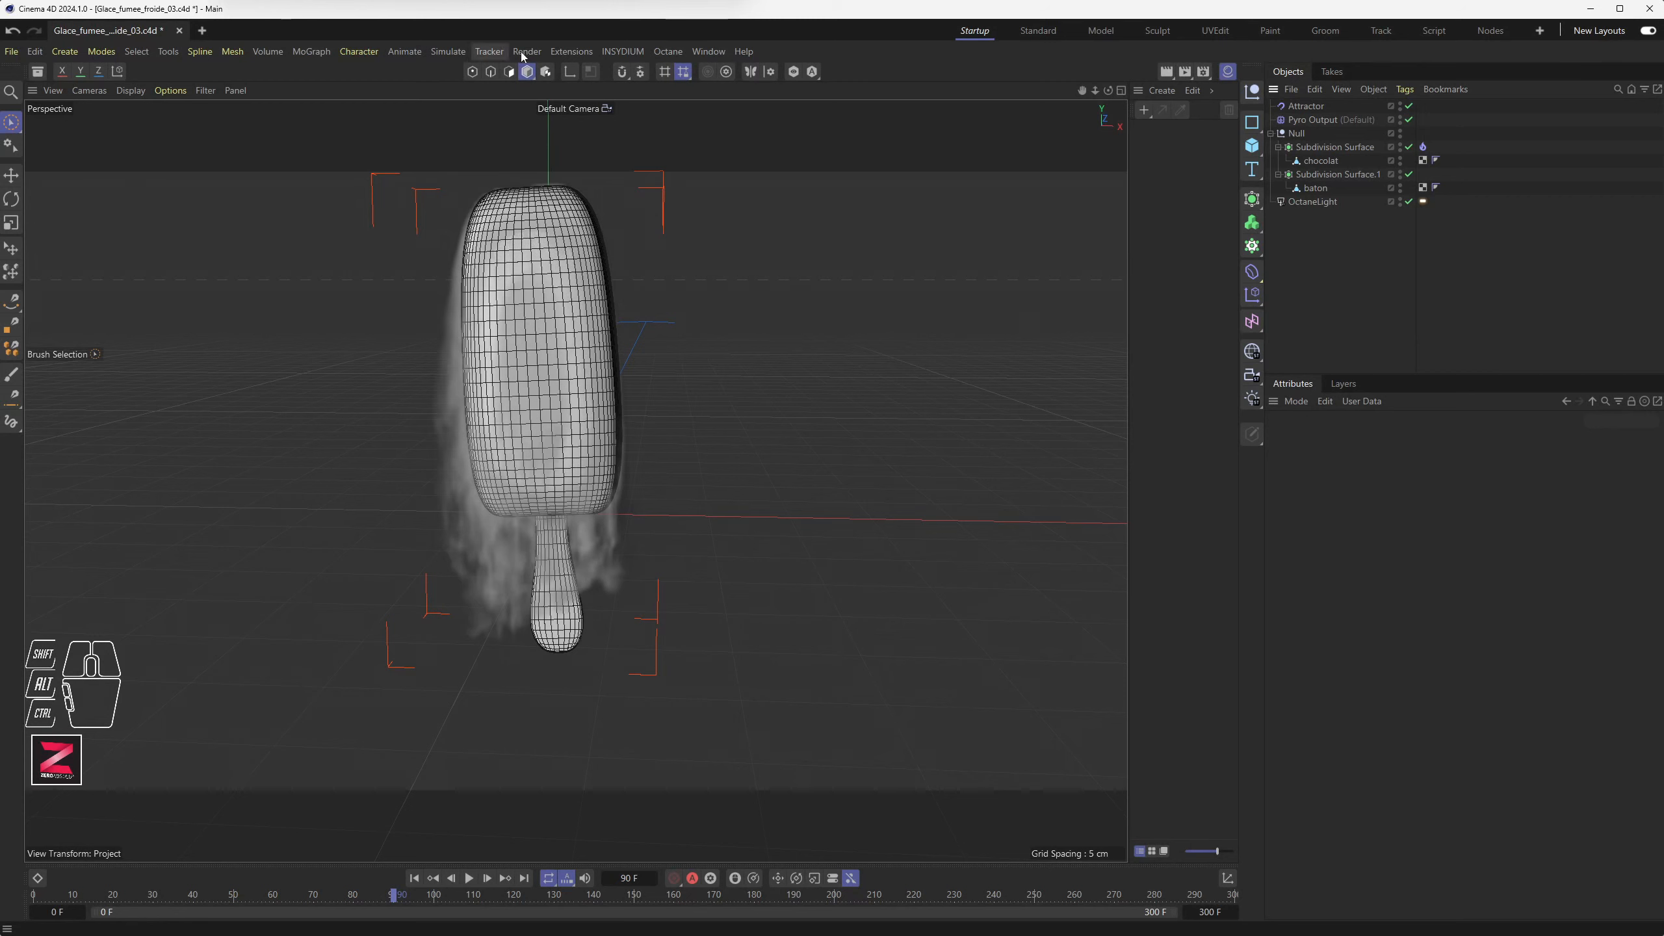
Open the Octane render dialog and add an HDRI environment to the scene
left_click(661, 51)
left_click(666, 84)
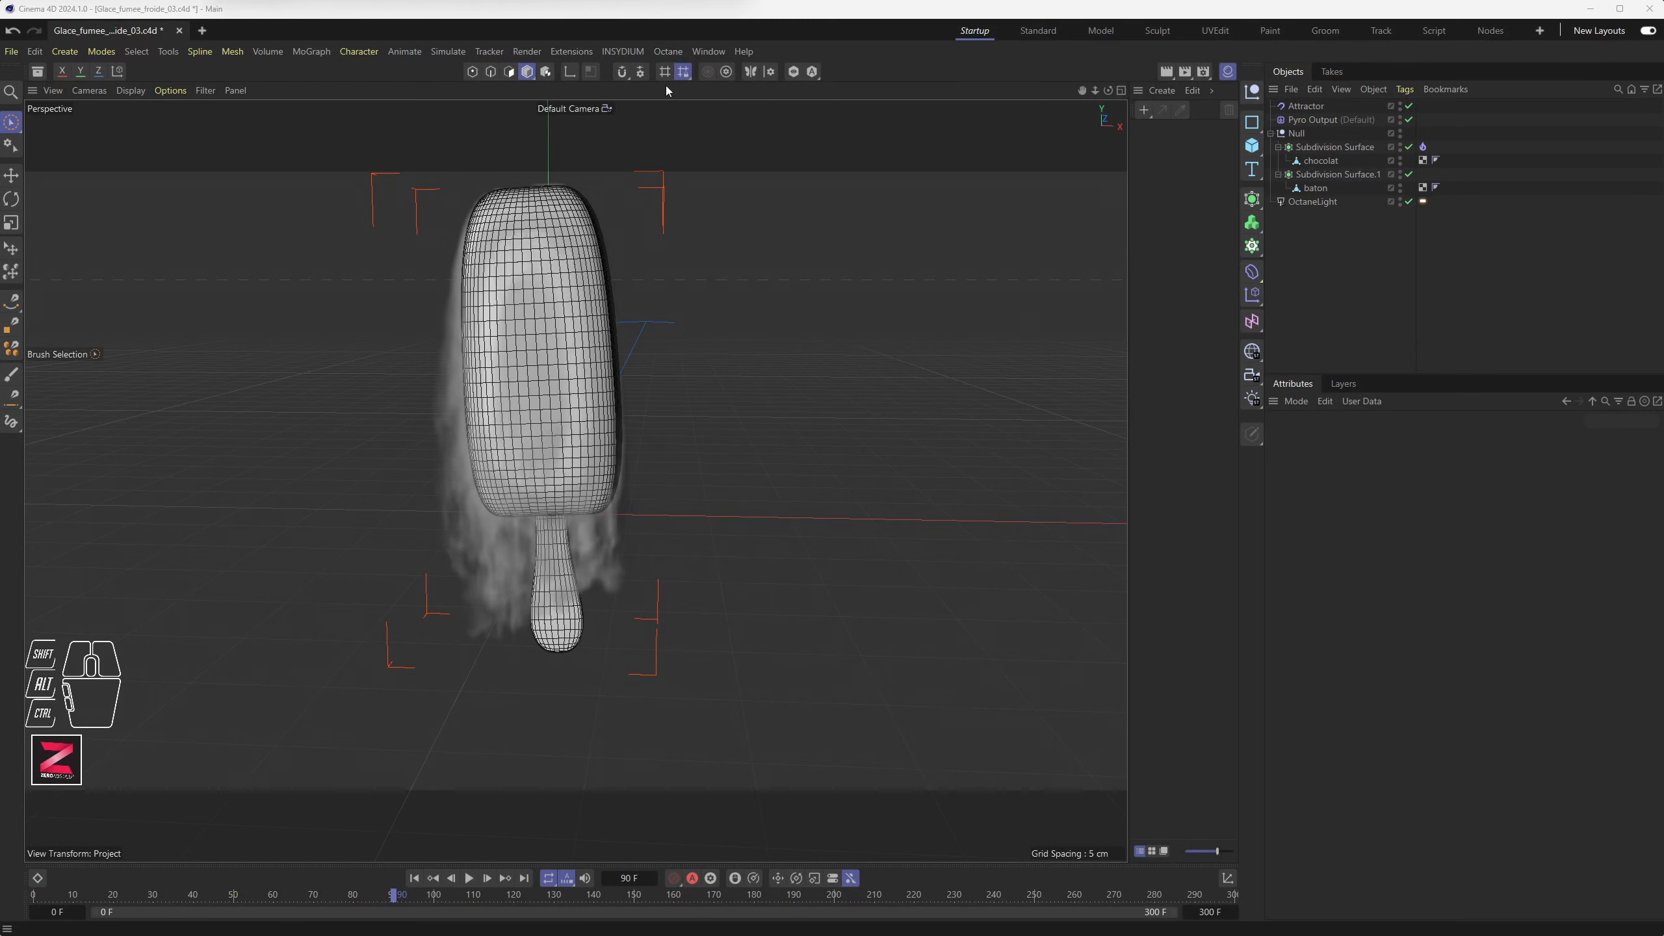
left_click_drag(342, 1, 155, 19)
left_click_drag(312, 130, 265, 132)
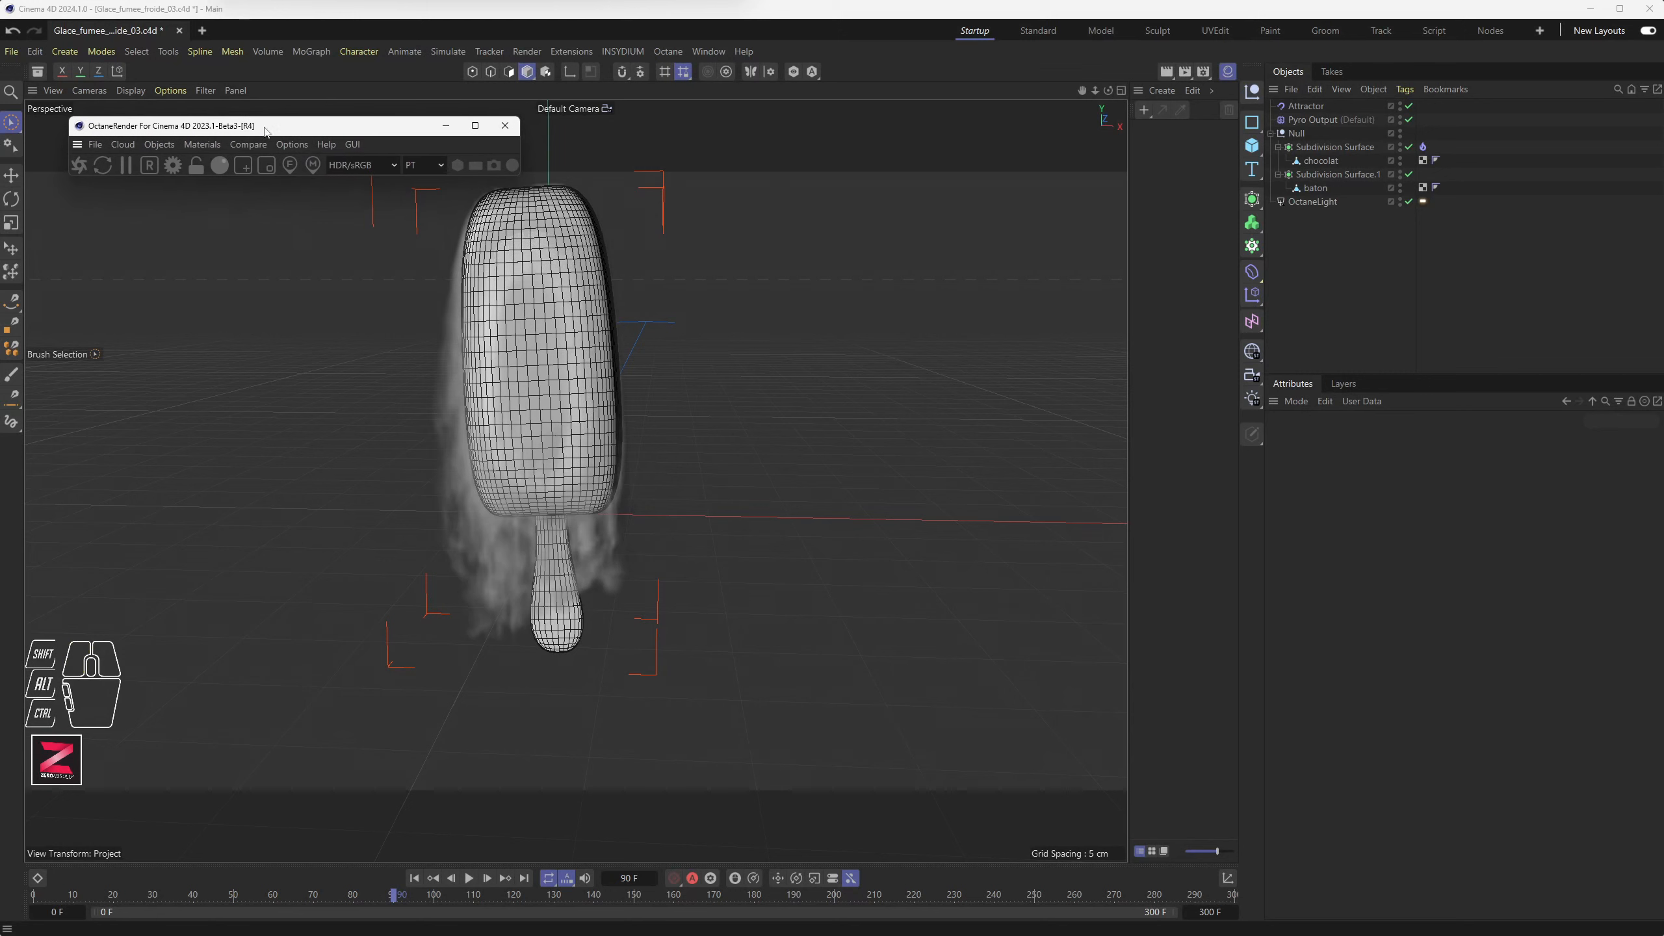
left_click(161, 145)
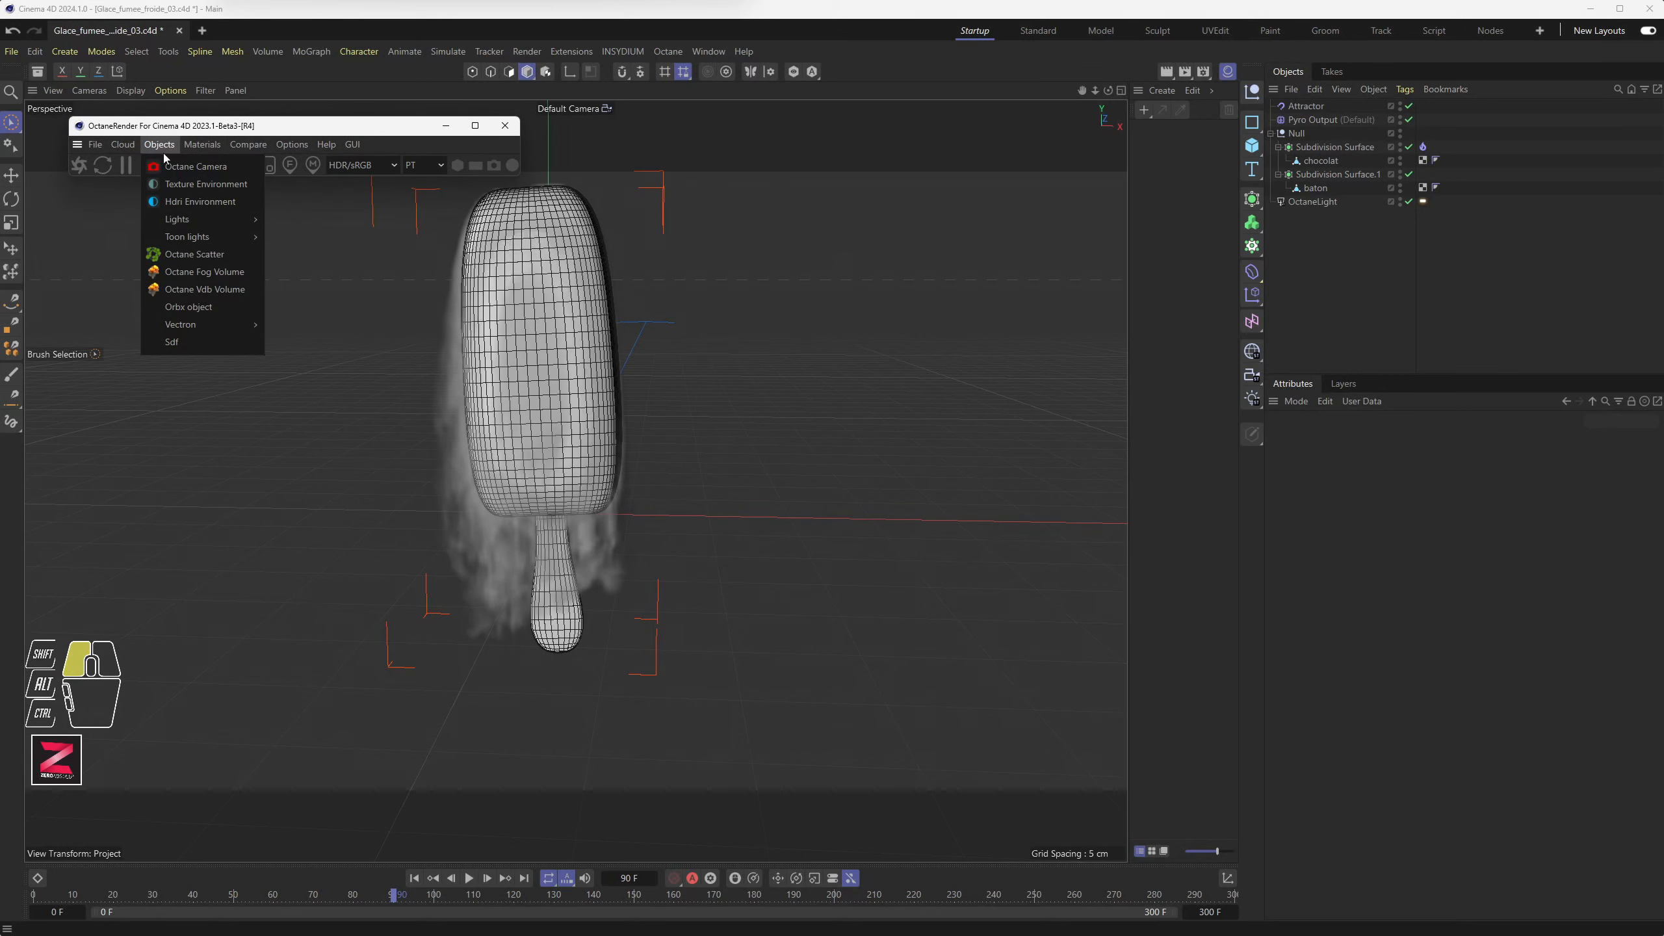
left_click(193, 203)
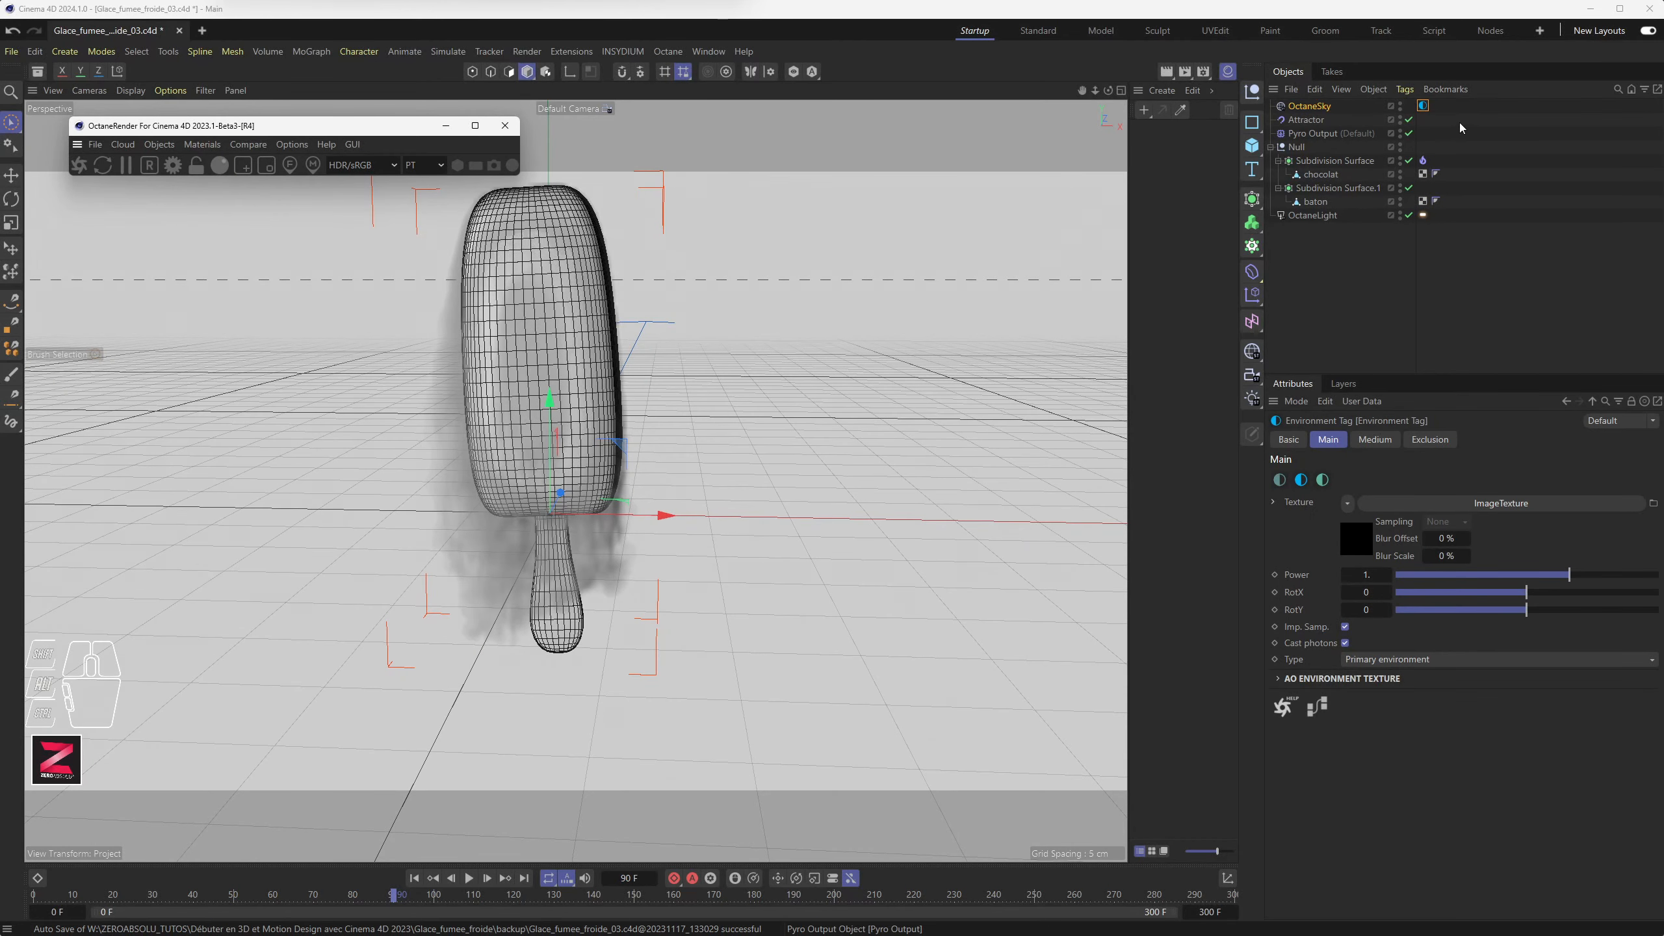
Load a STUDIOH panorama from the Dosch Studio Panoramic HDRI folder into the sky's image texture
left_click(1472, 503)
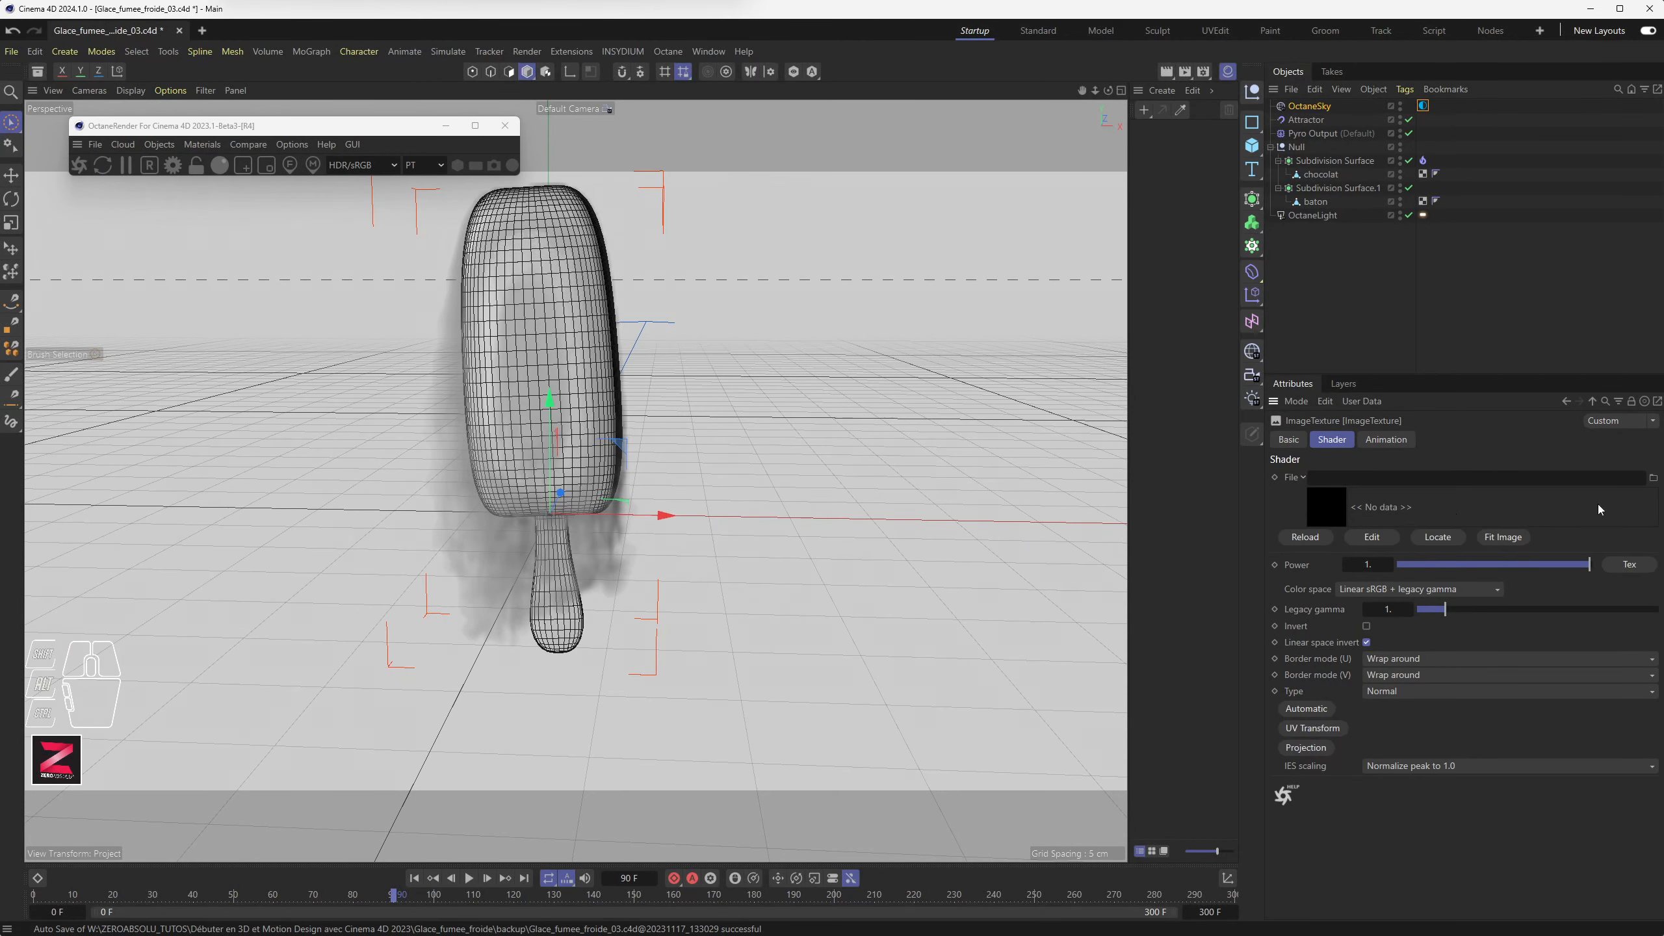
left_click(1652, 479)
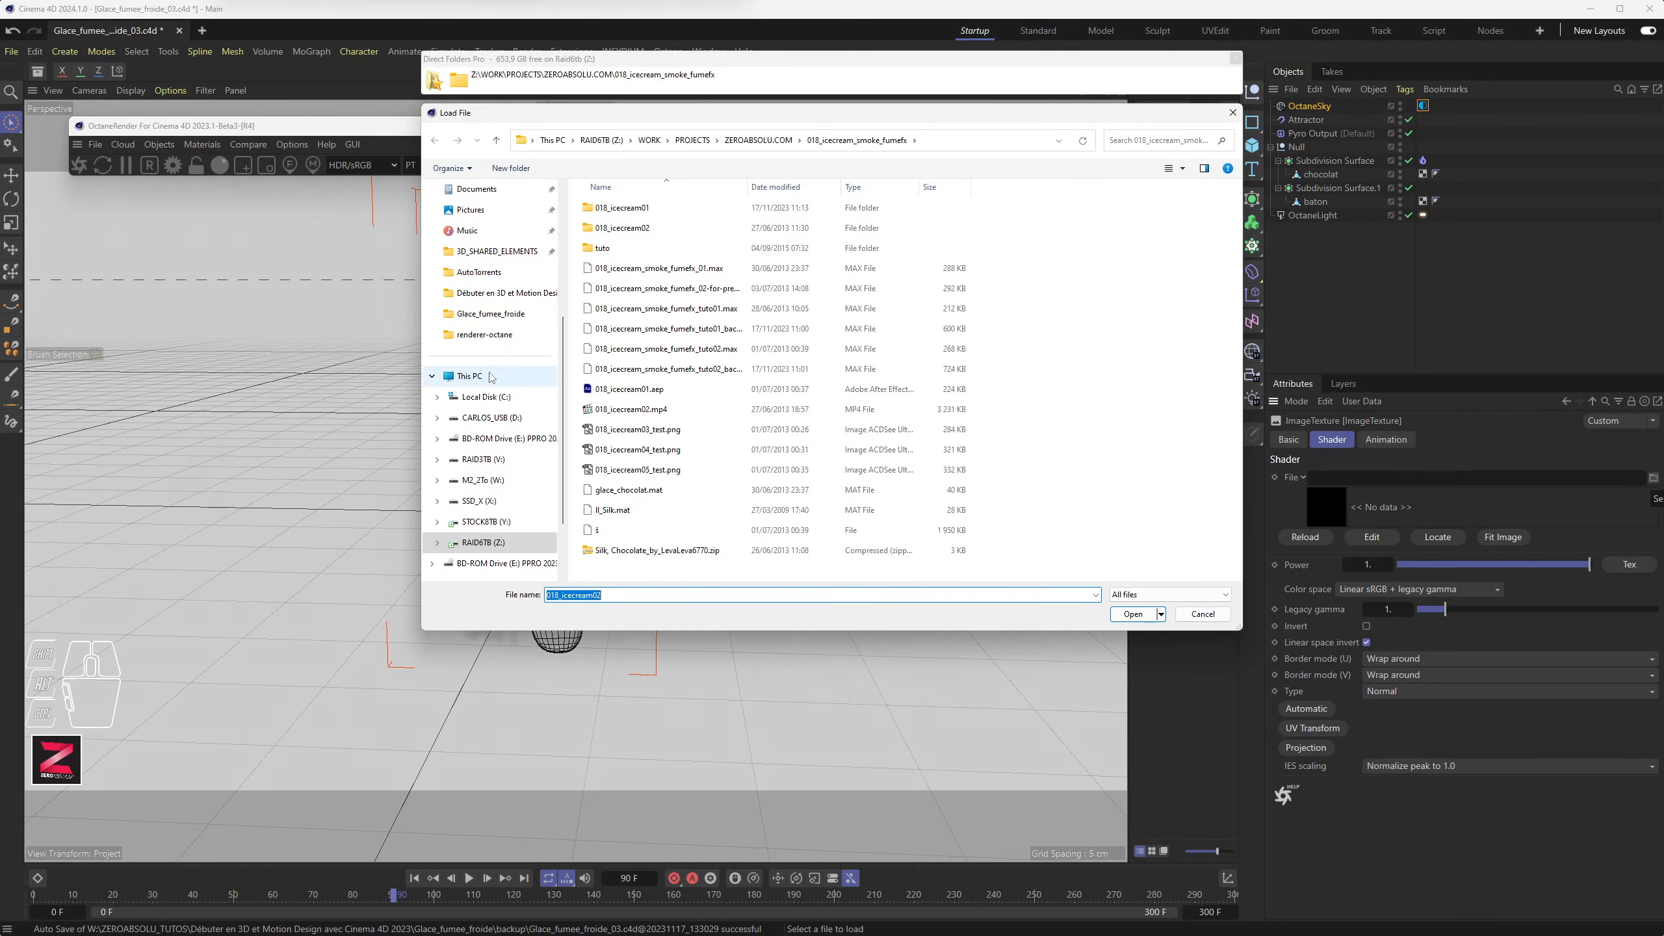
left_click(488, 252)
double_click(622, 389)
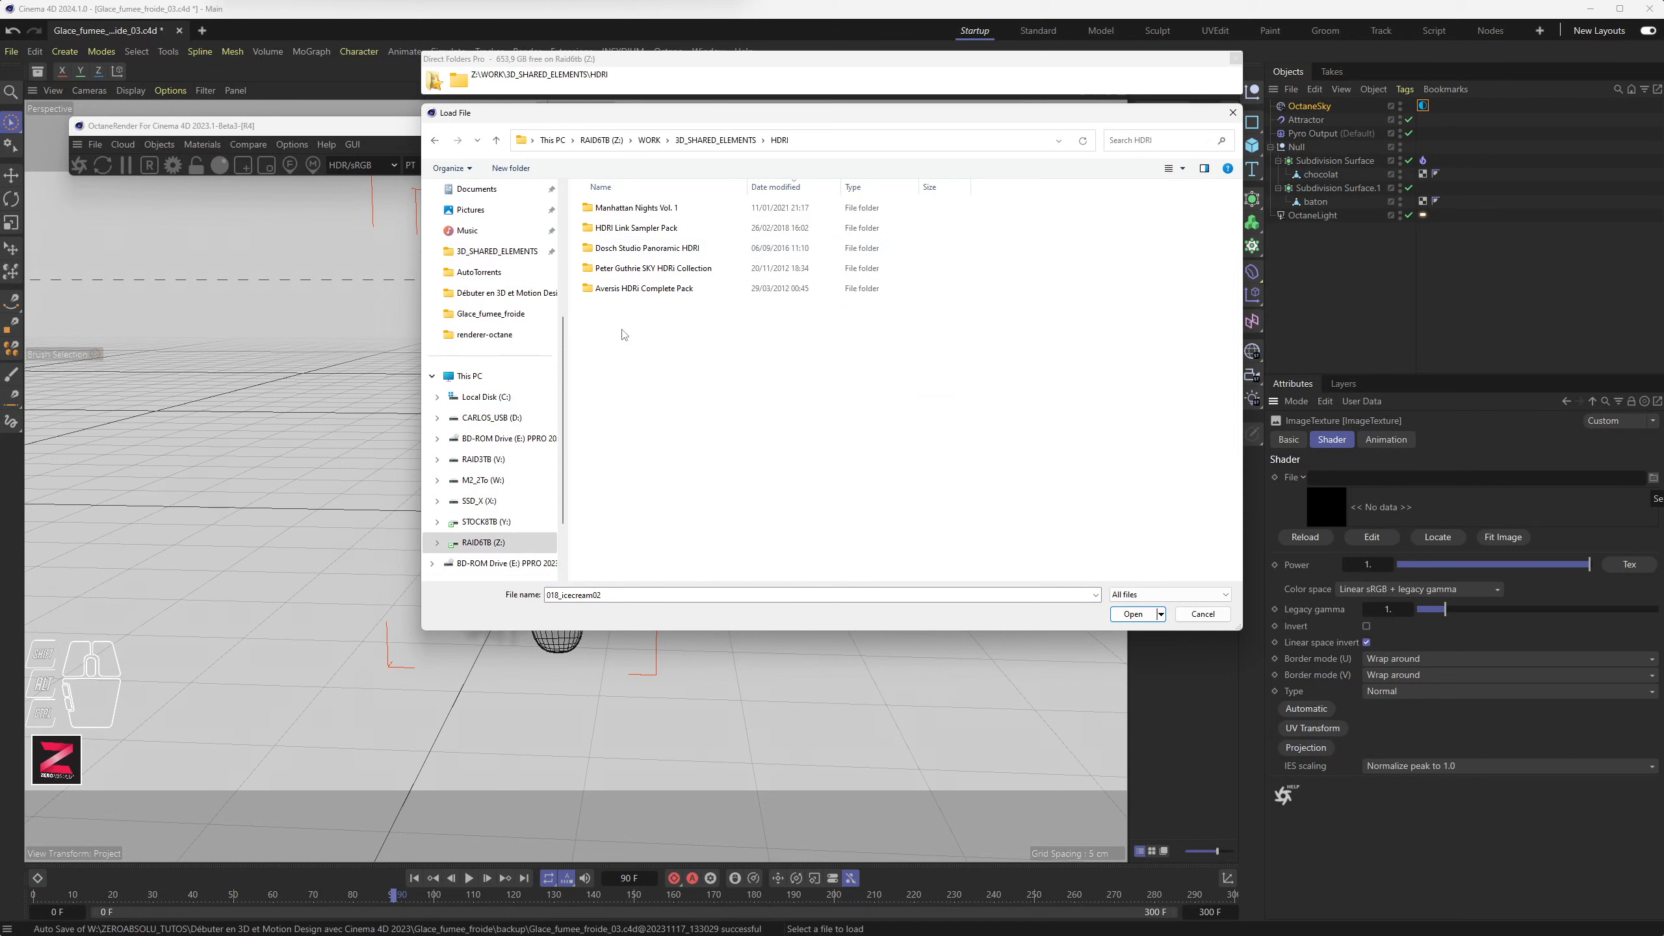
double_click(620, 249)
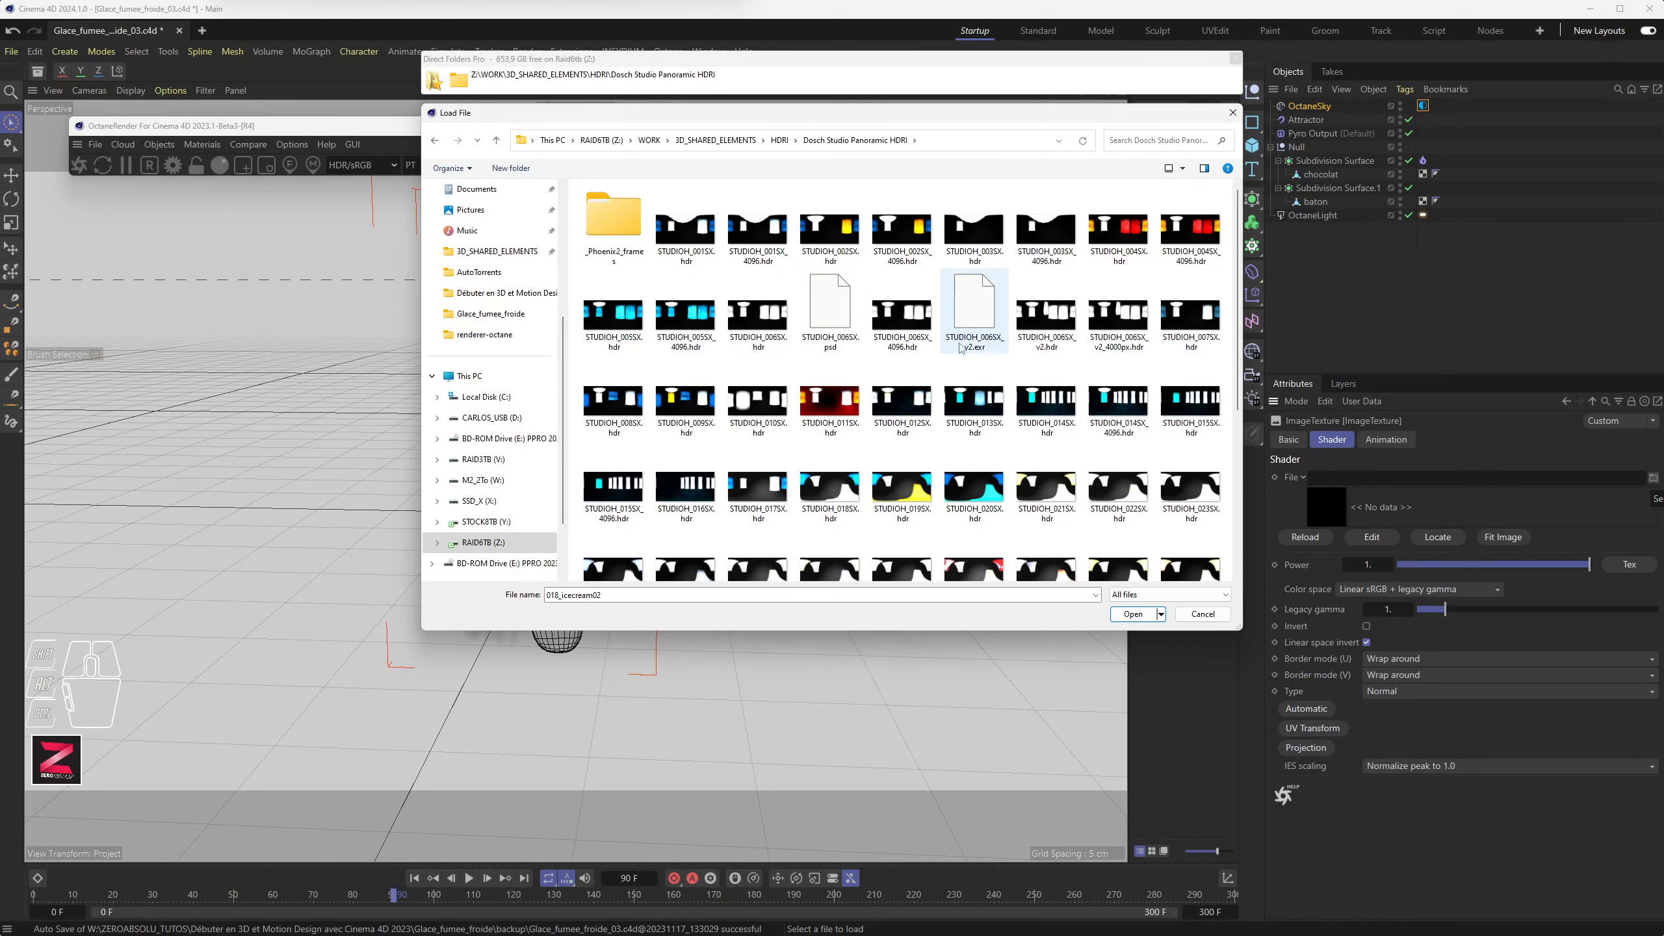
double_click(760, 233)
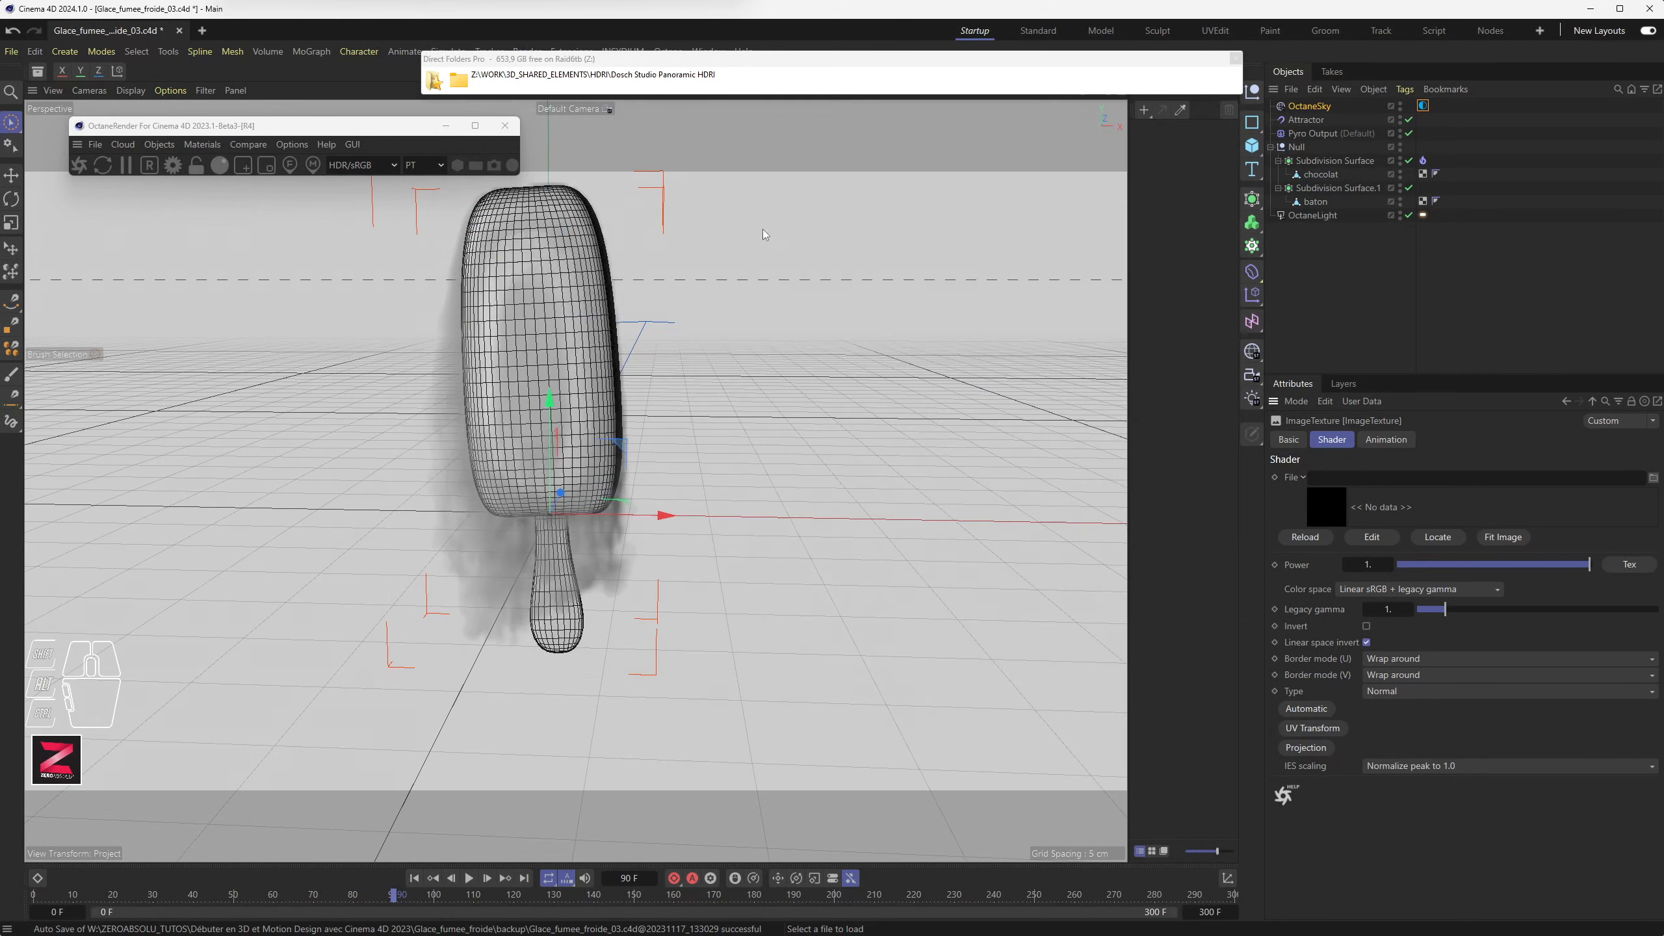
left_click(928, 418)
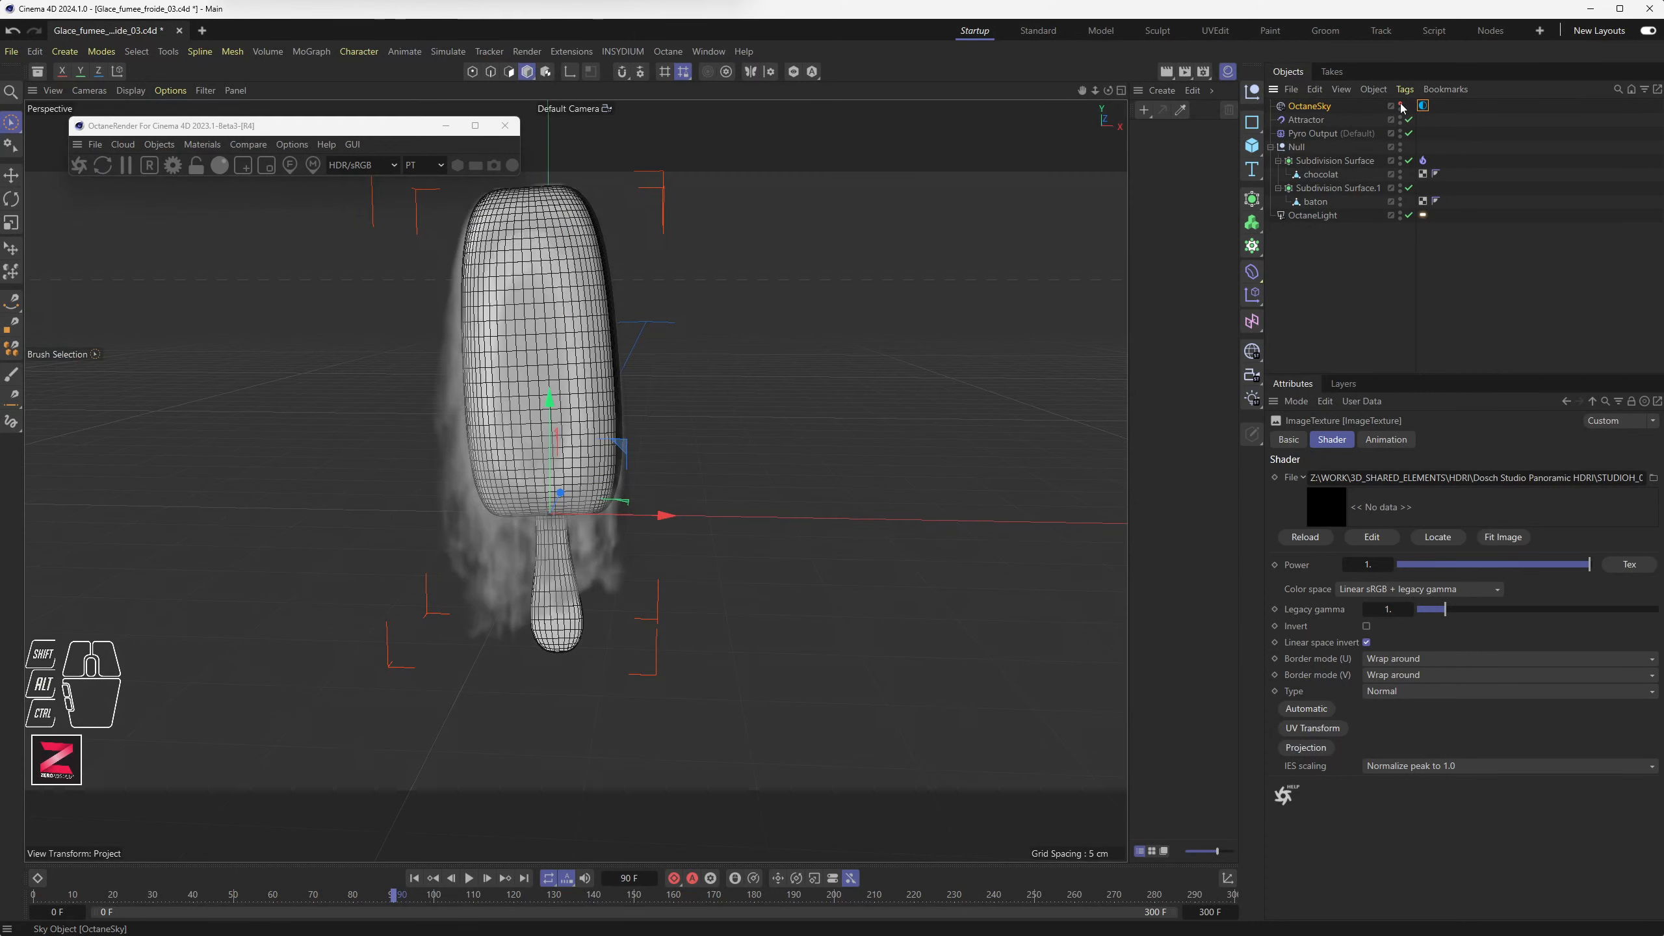
Hide the OctaneSky in the viewport and preview its lighting on the ice cream in an enlarged live render
left_click(1400, 105)
left_click(79, 165)
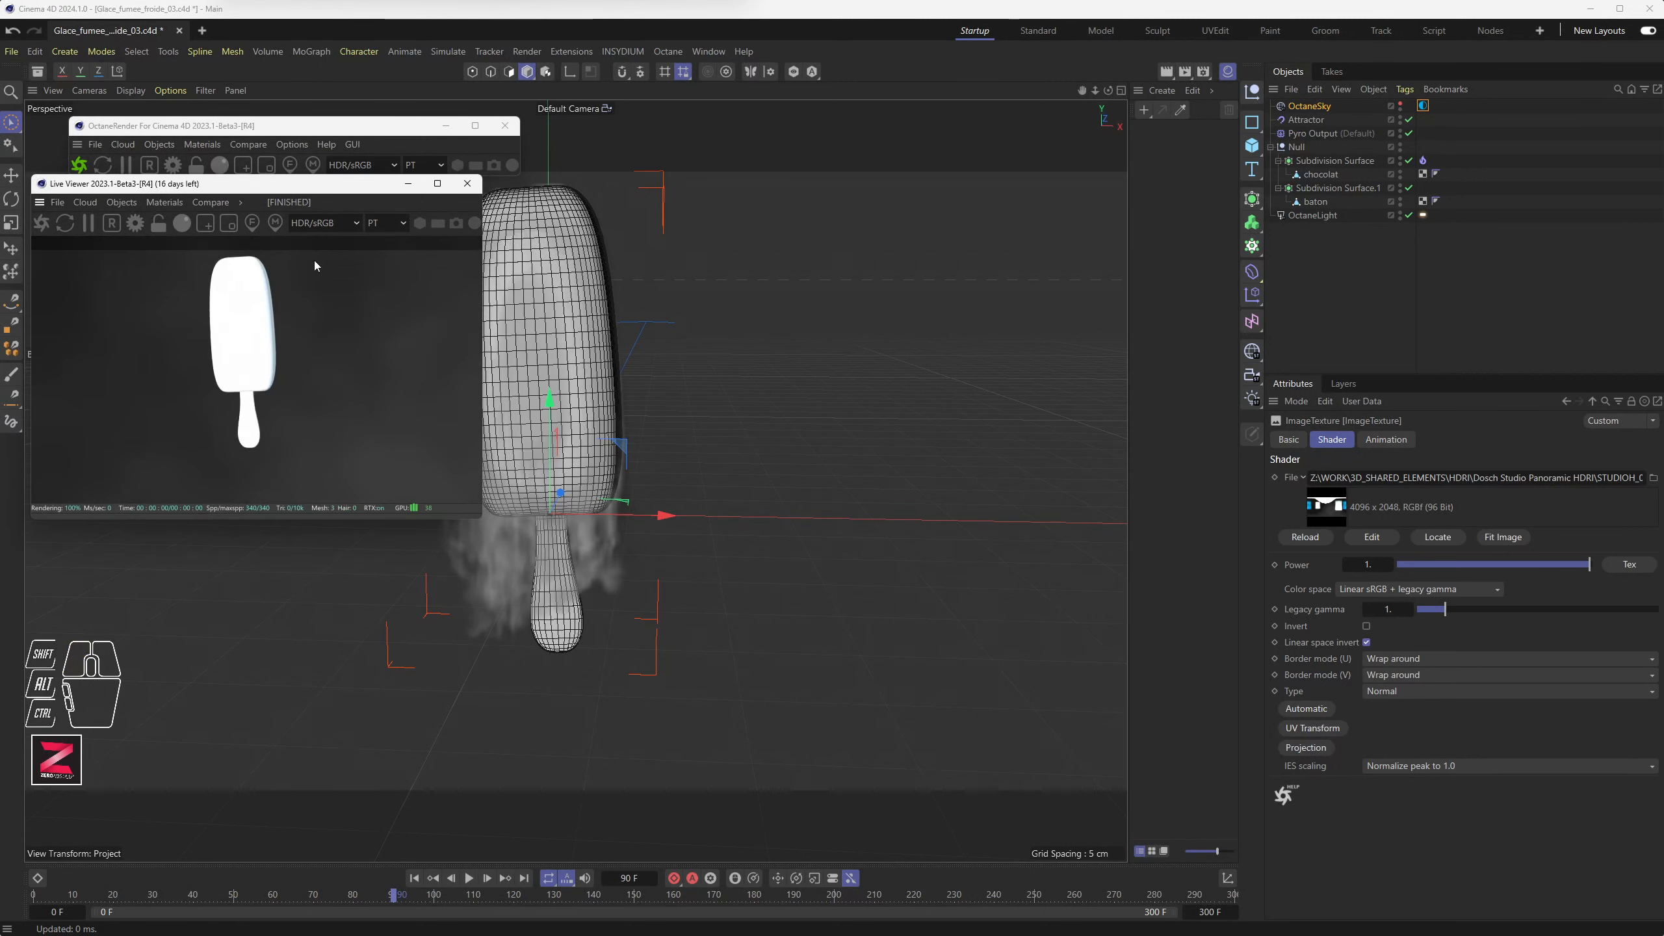
left_click_drag(482, 523, 836, 750)
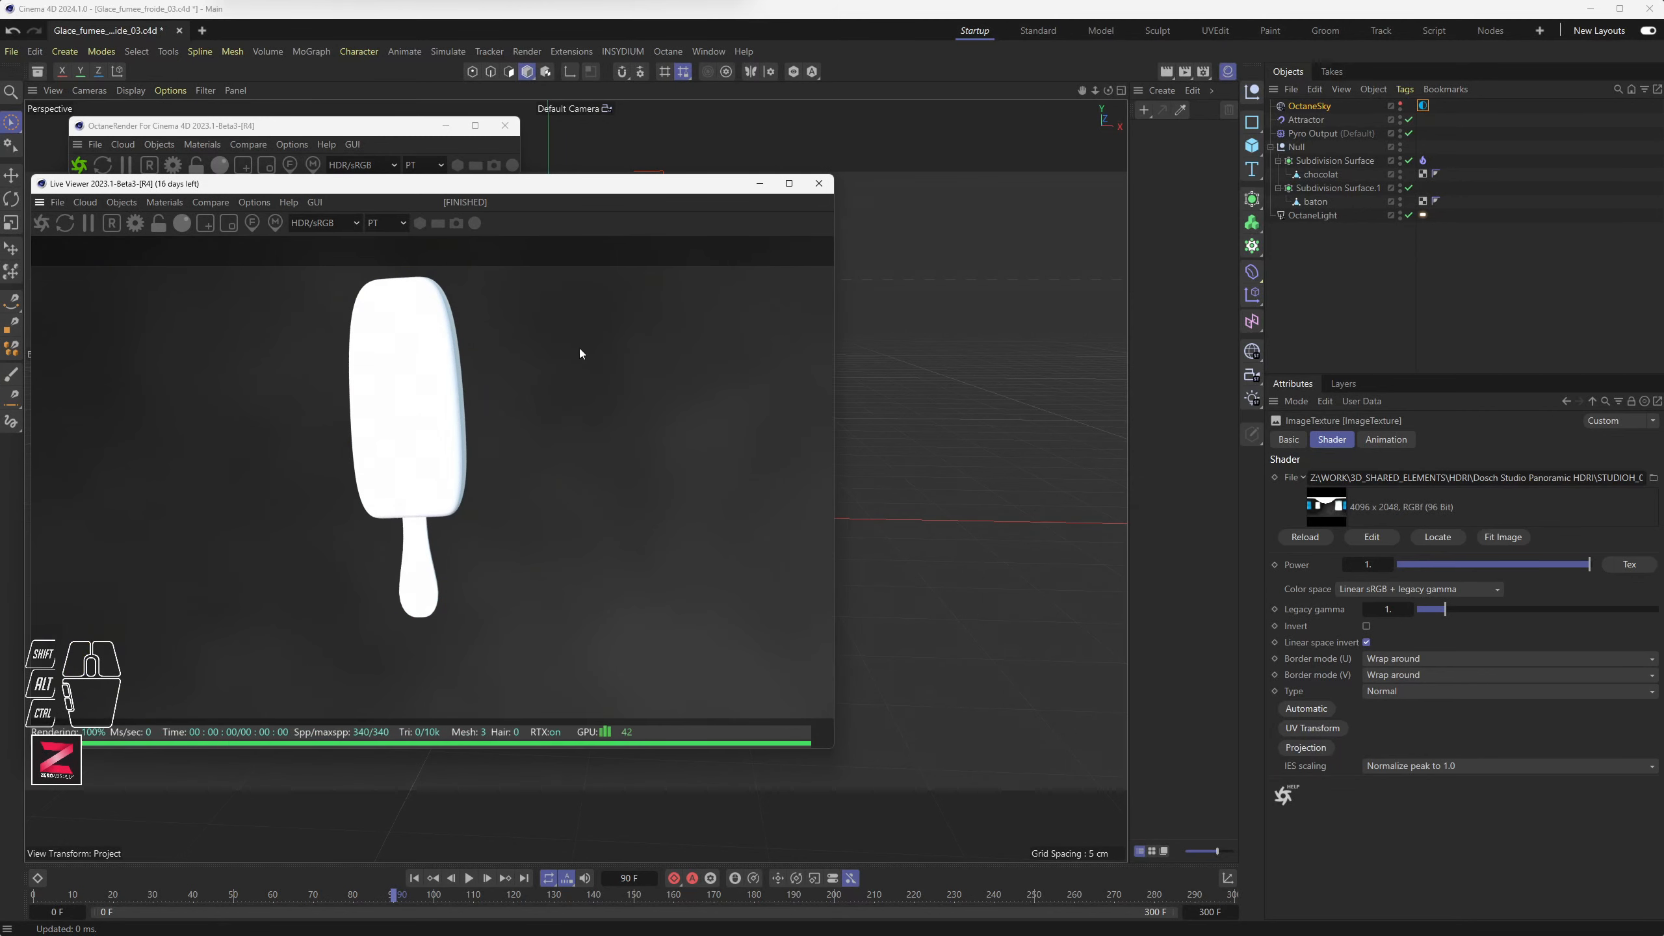
left_click(819, 184)
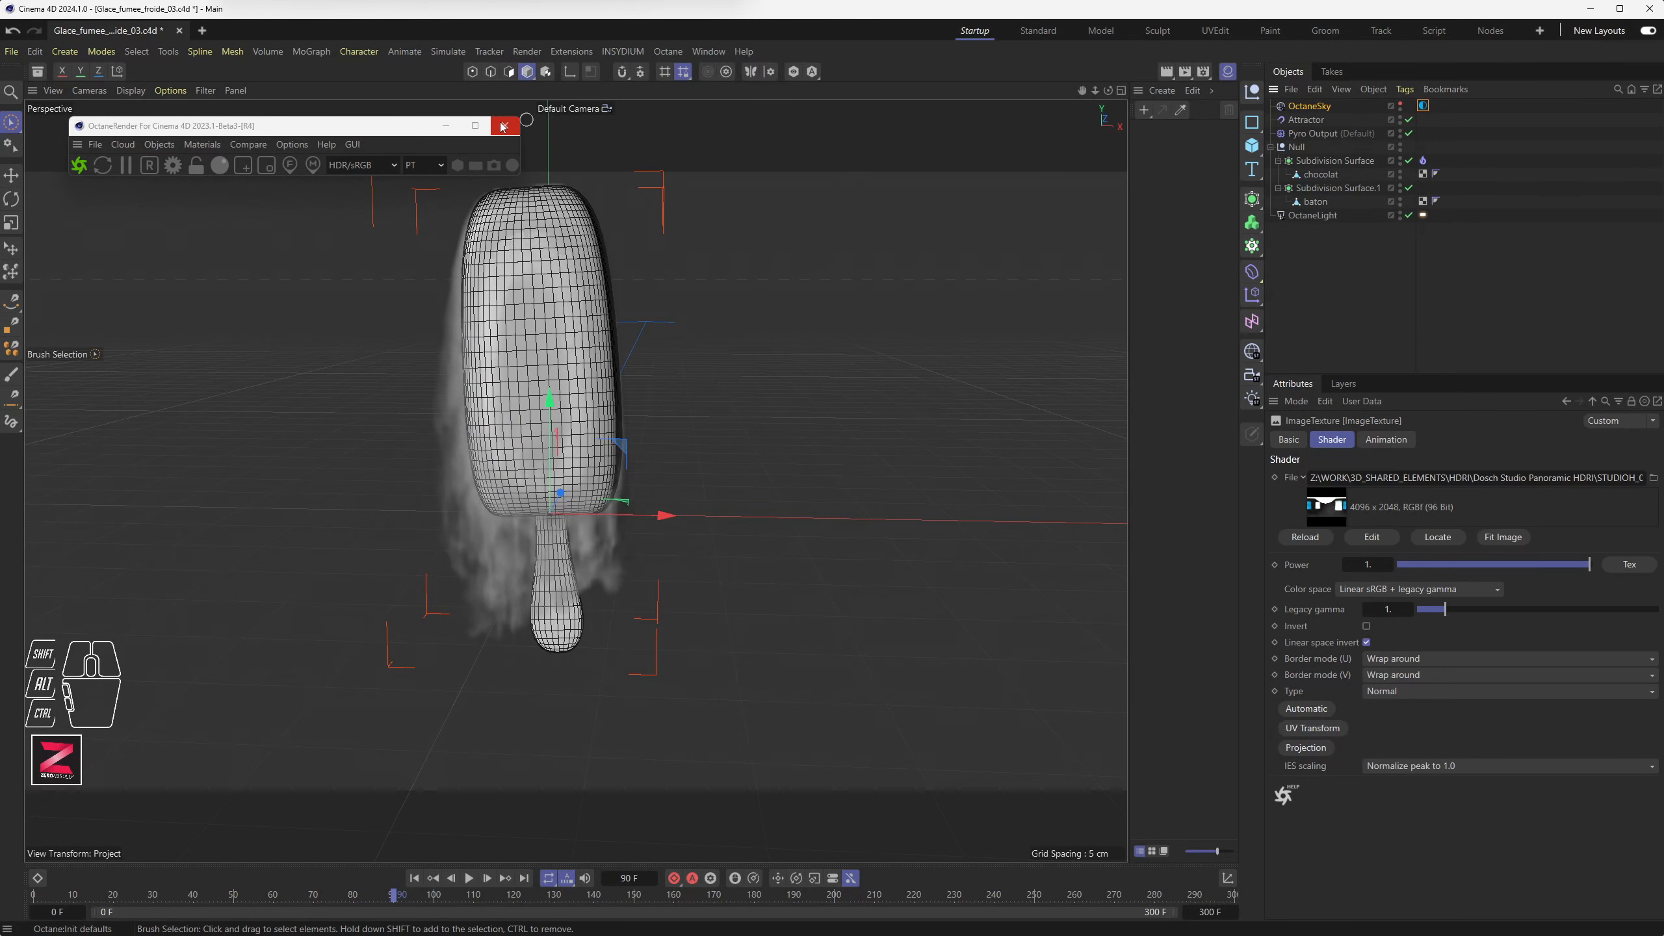
Create an Octane Glossy material for the ice cream
left_click(164, 146)
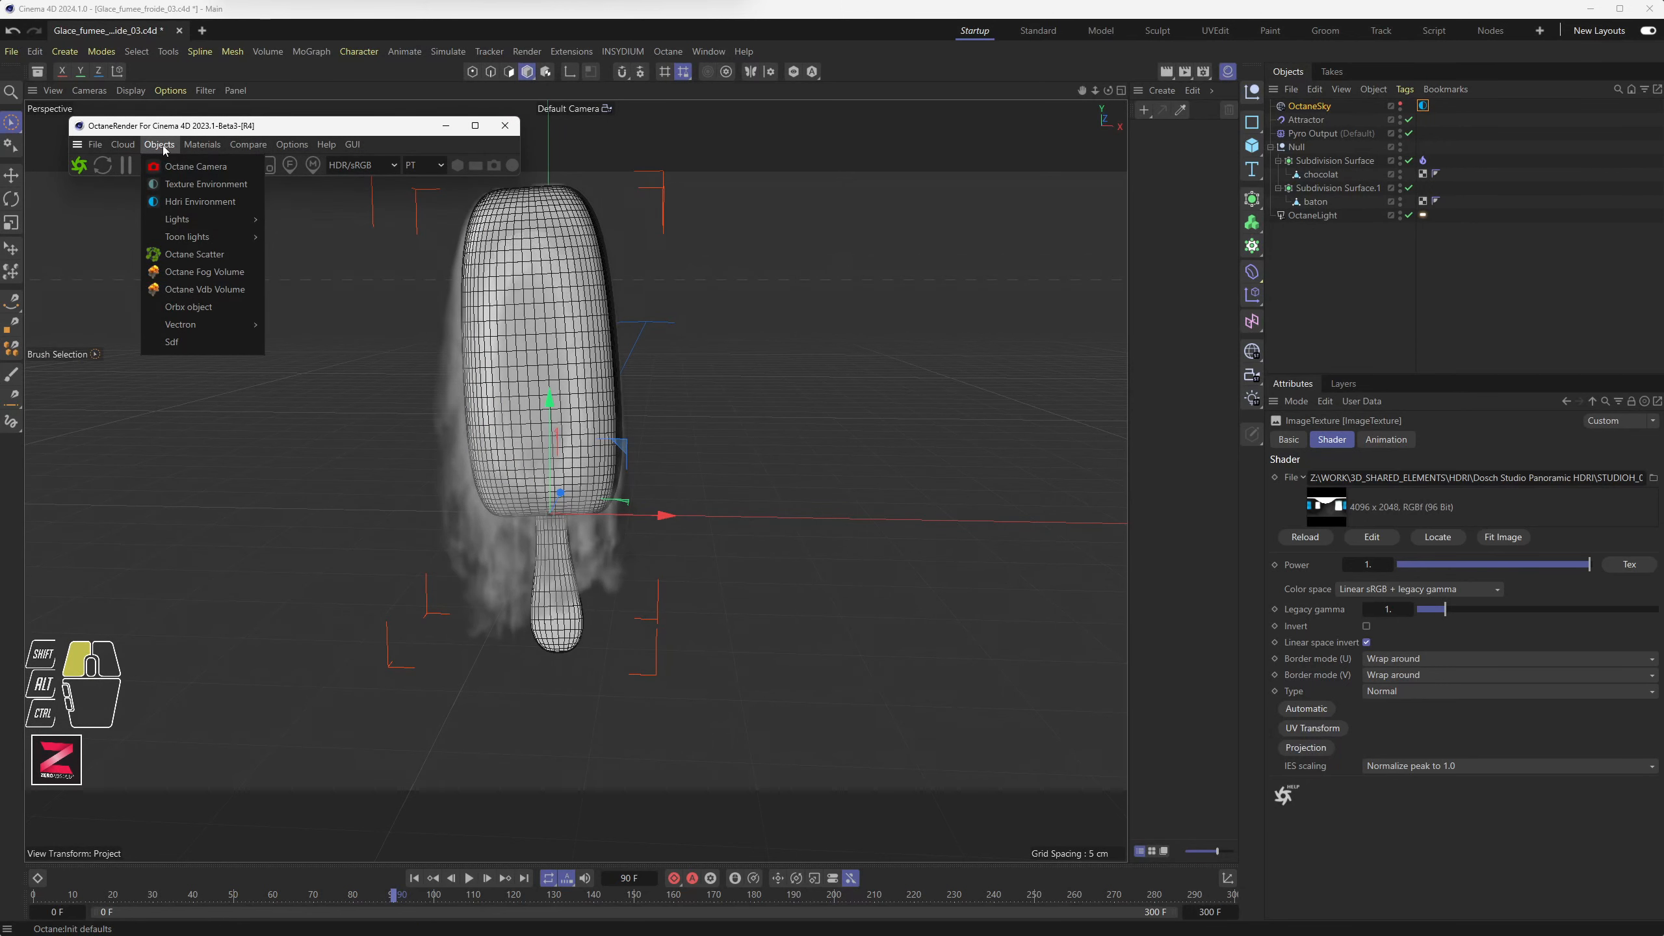
left_click(201, 145)
mouse_move(245, 230)
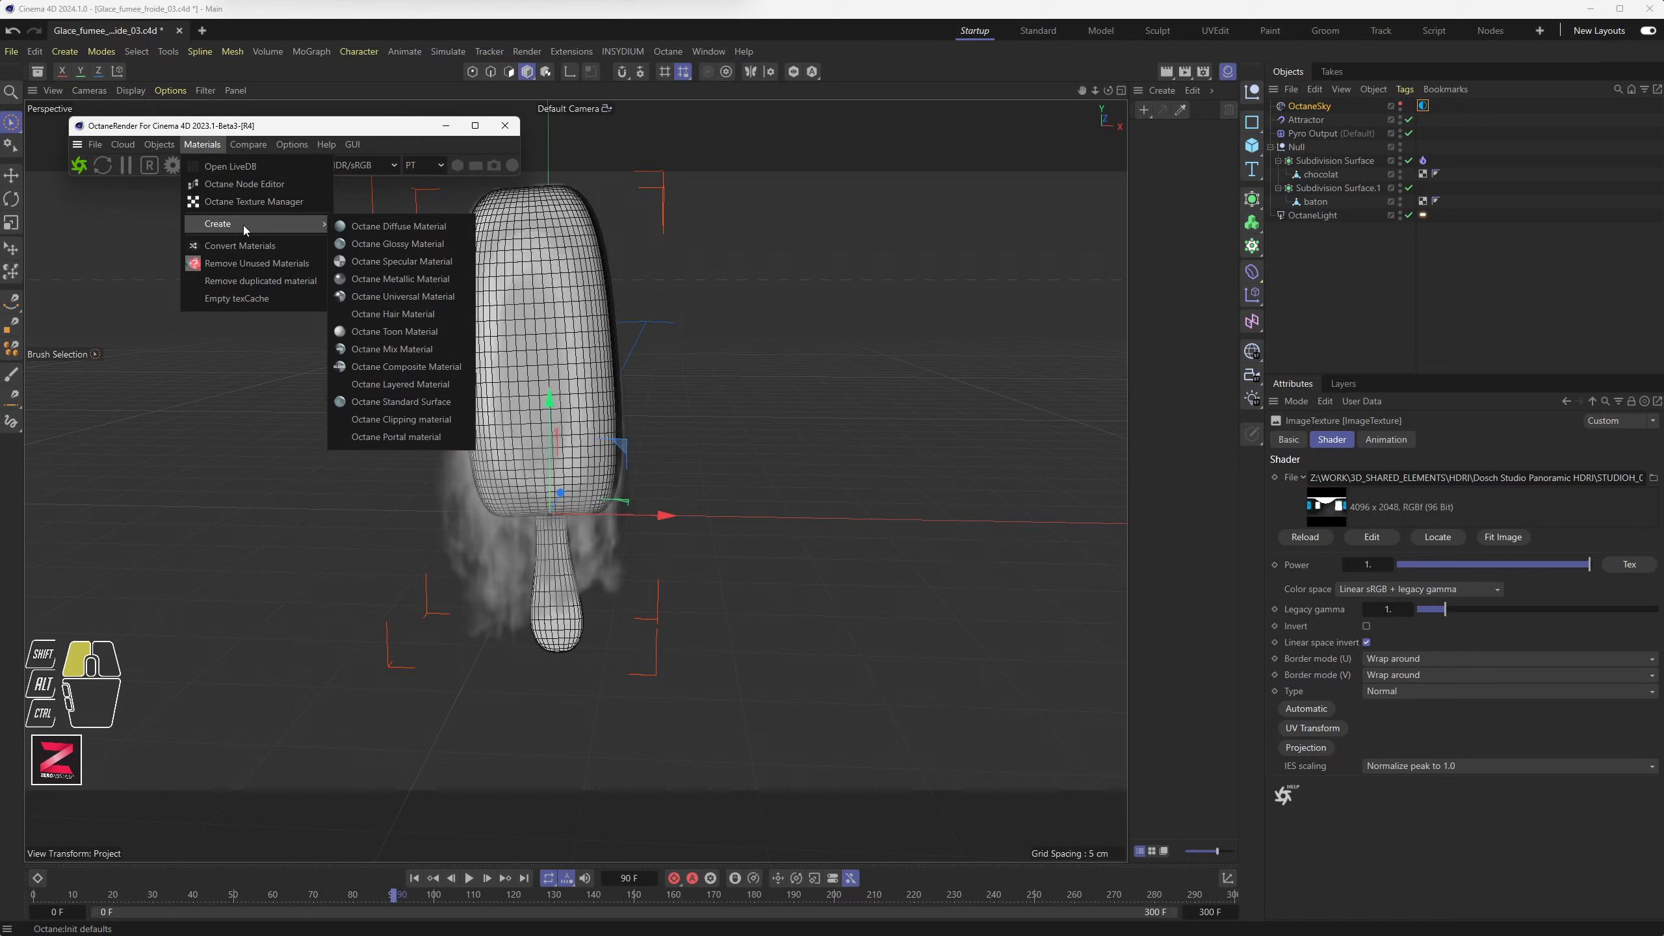
left_click(419, 245)
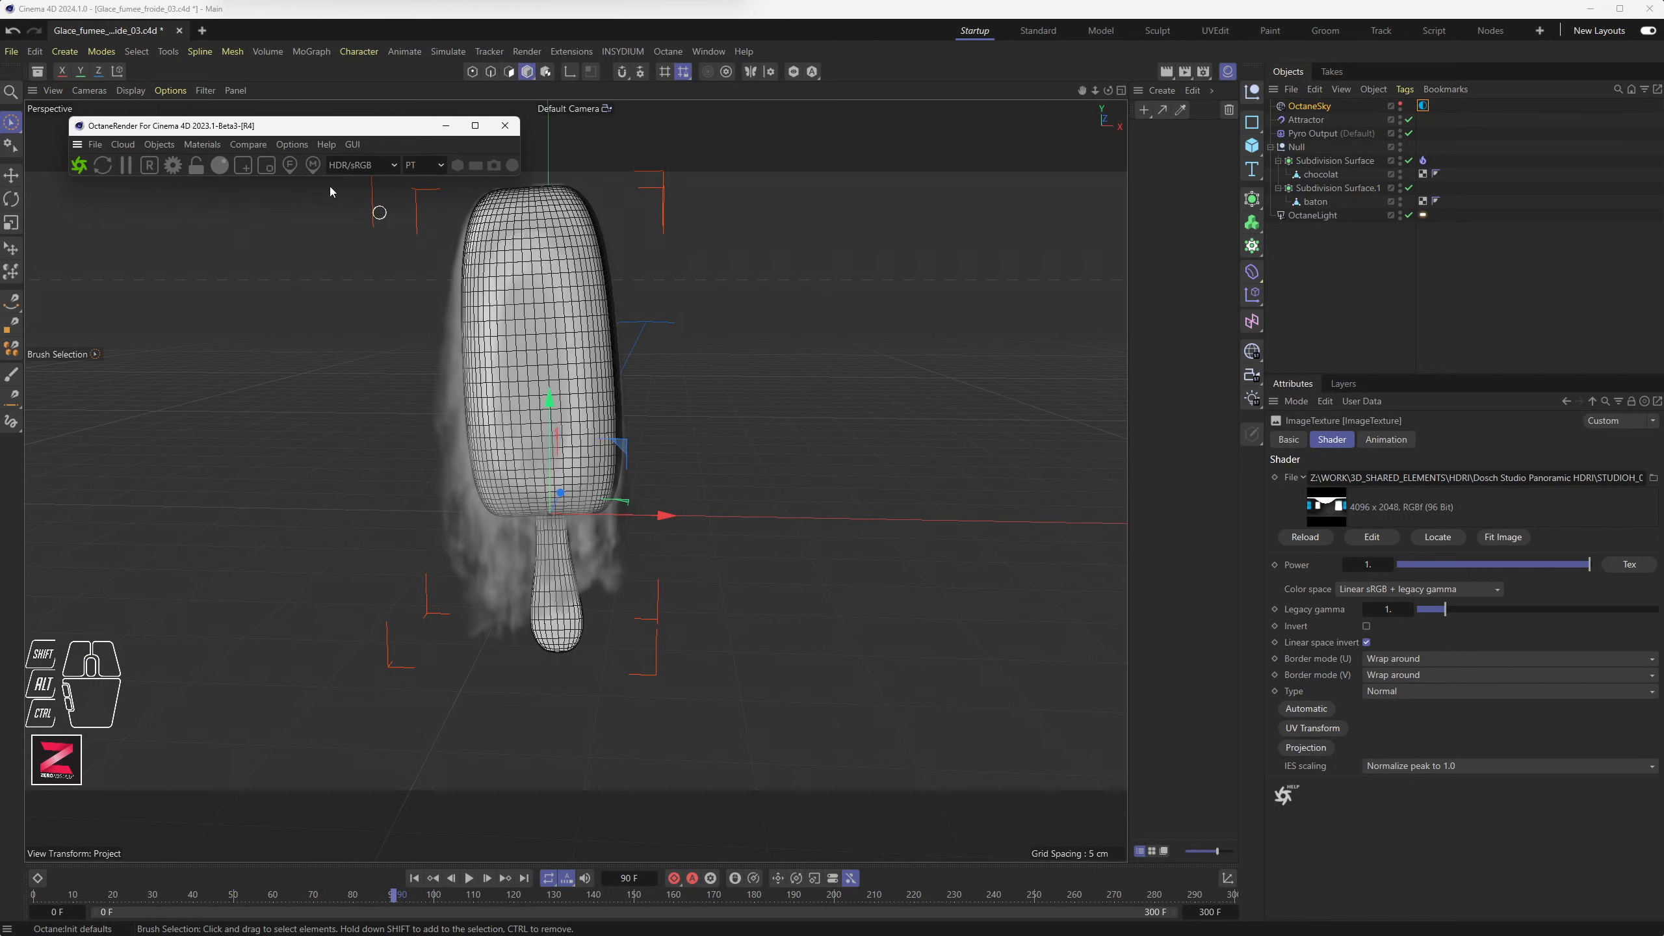
left_click(1152, 205)
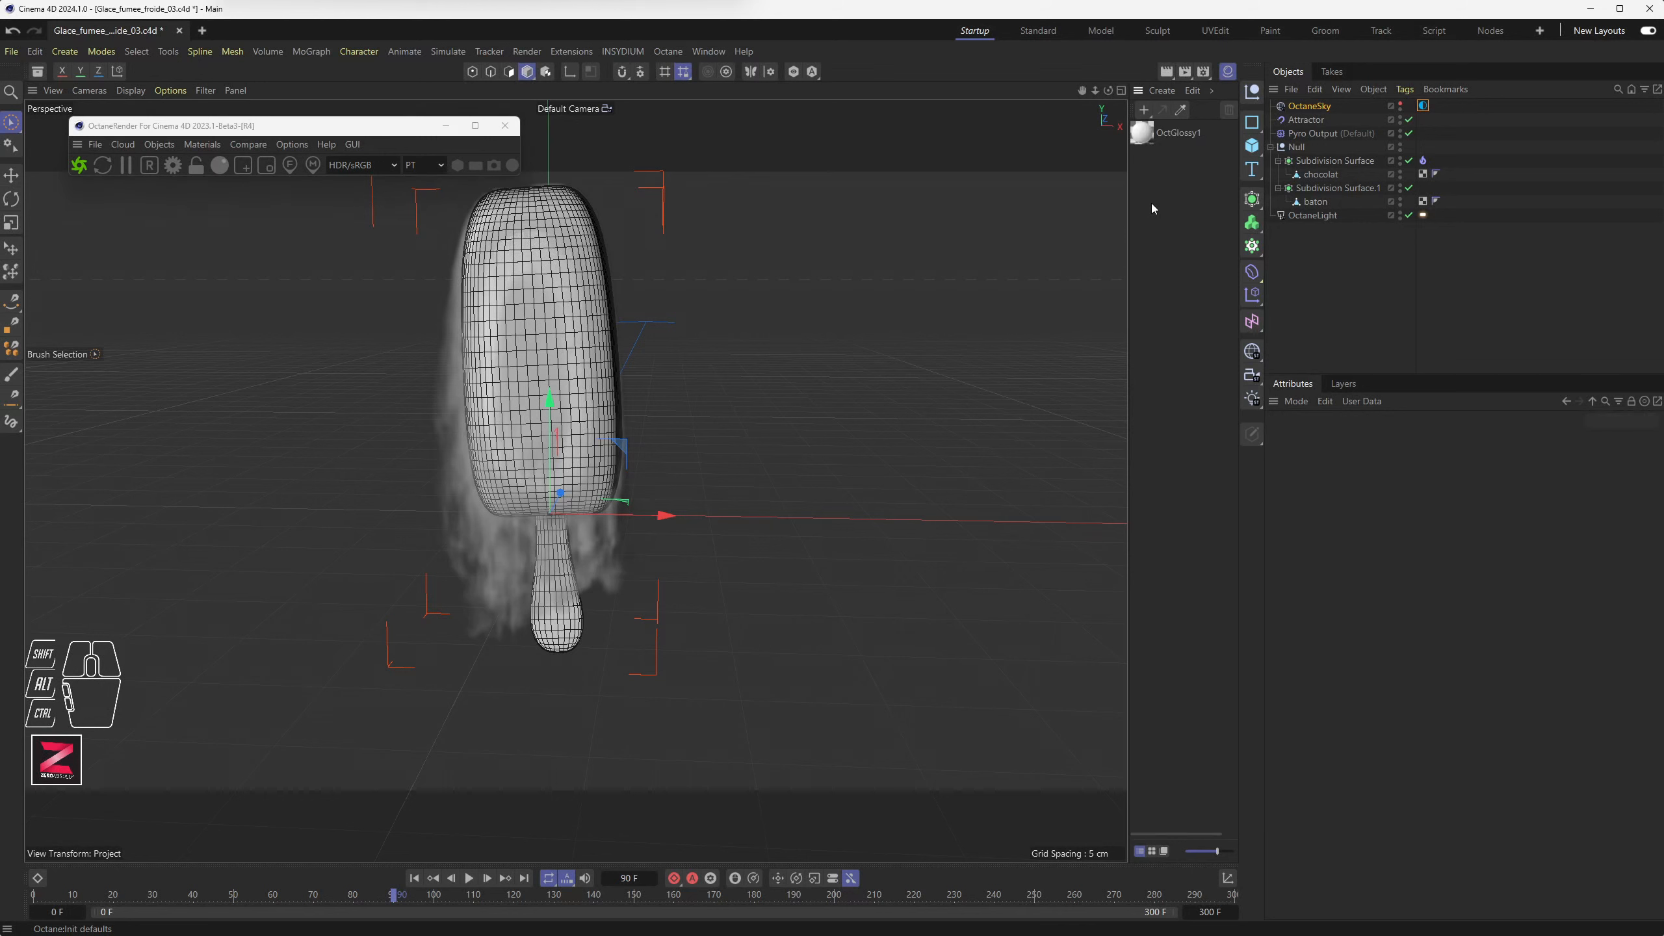
Download the pale Chestnut Rushmore material from the Organic Wood category of the Octane LiveDB
left_click(159, 144)
mouse_move(205, 148)
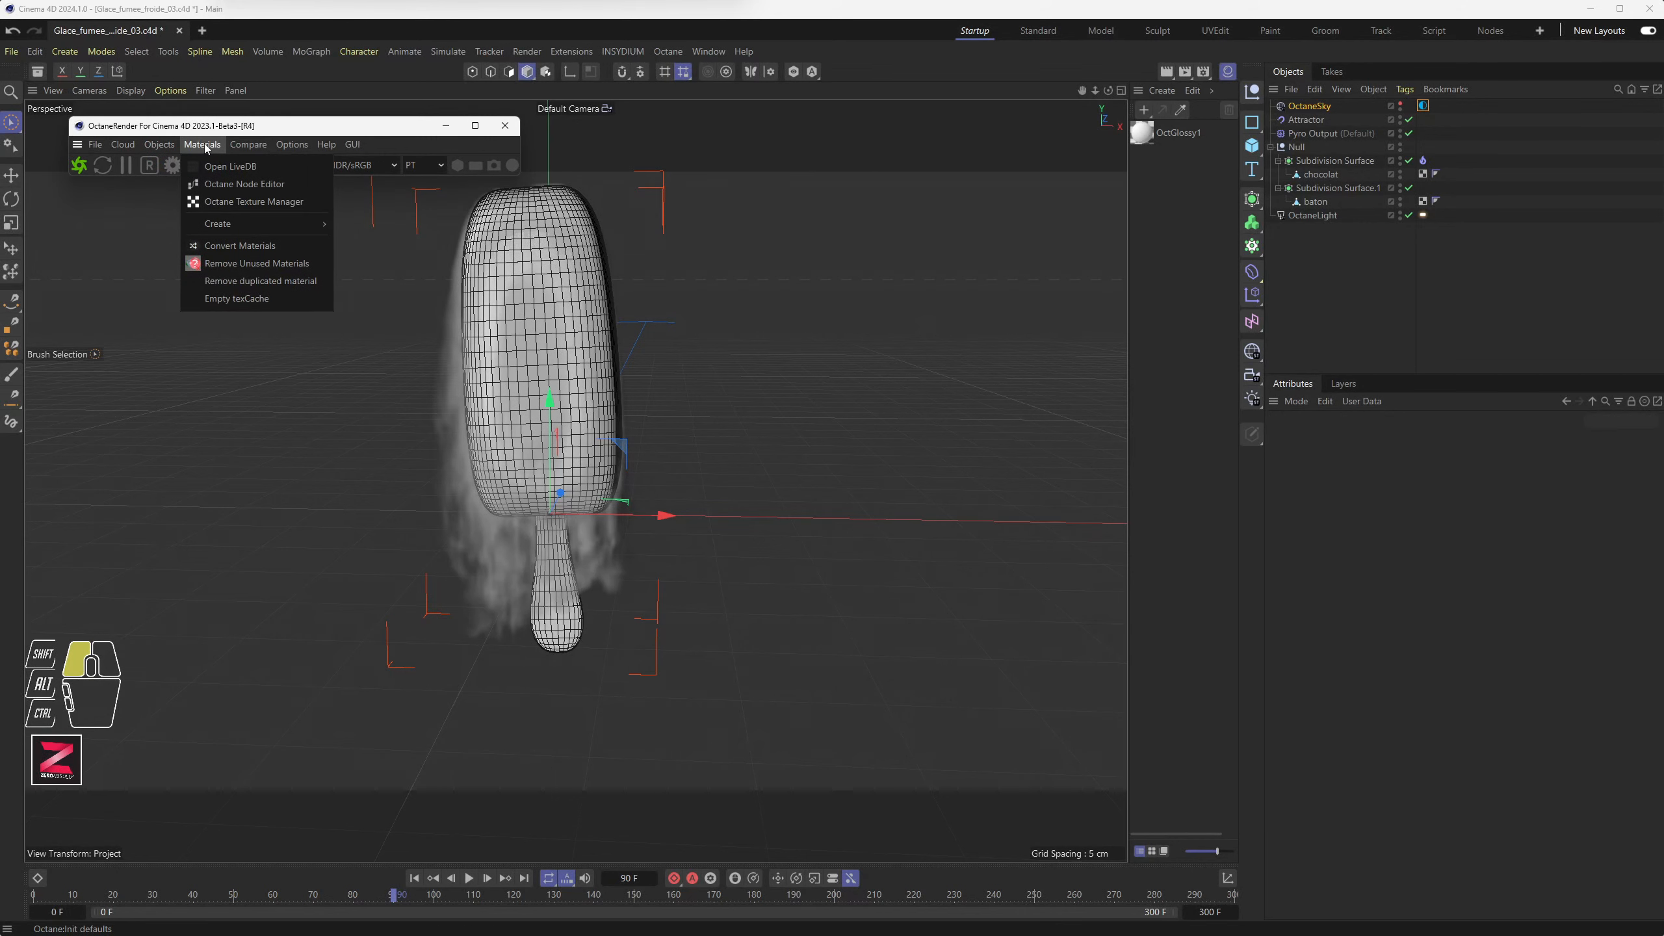
left_click(239, 169)
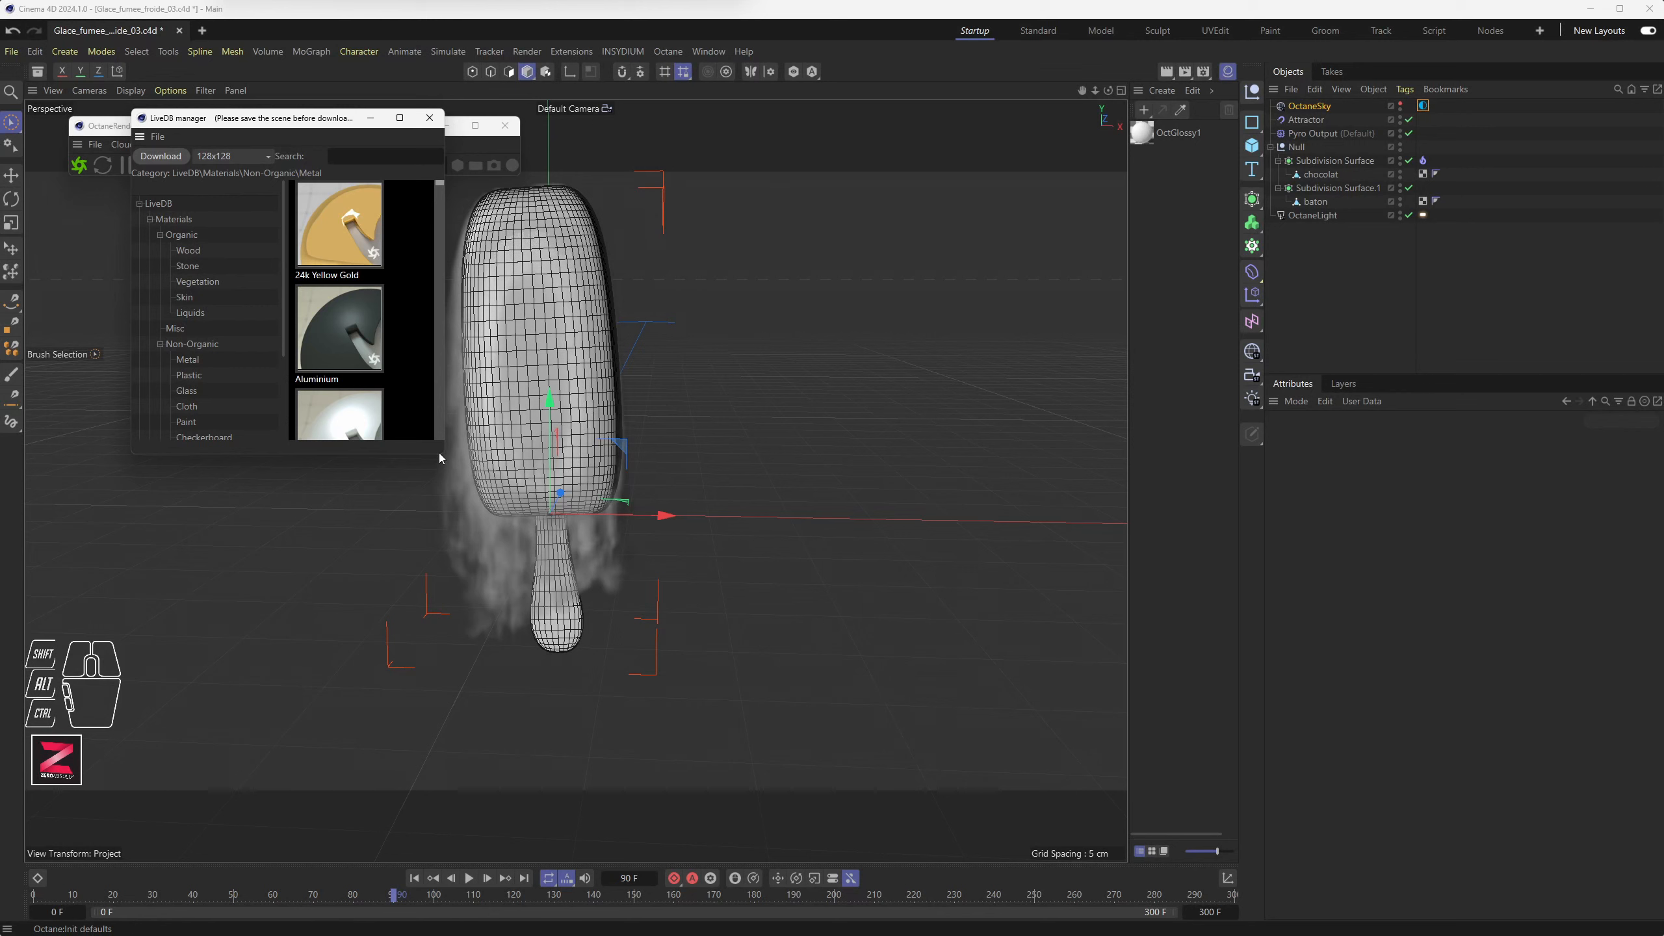
left_click_drag(440, 455, 813, 628)
left_click(187, 251)
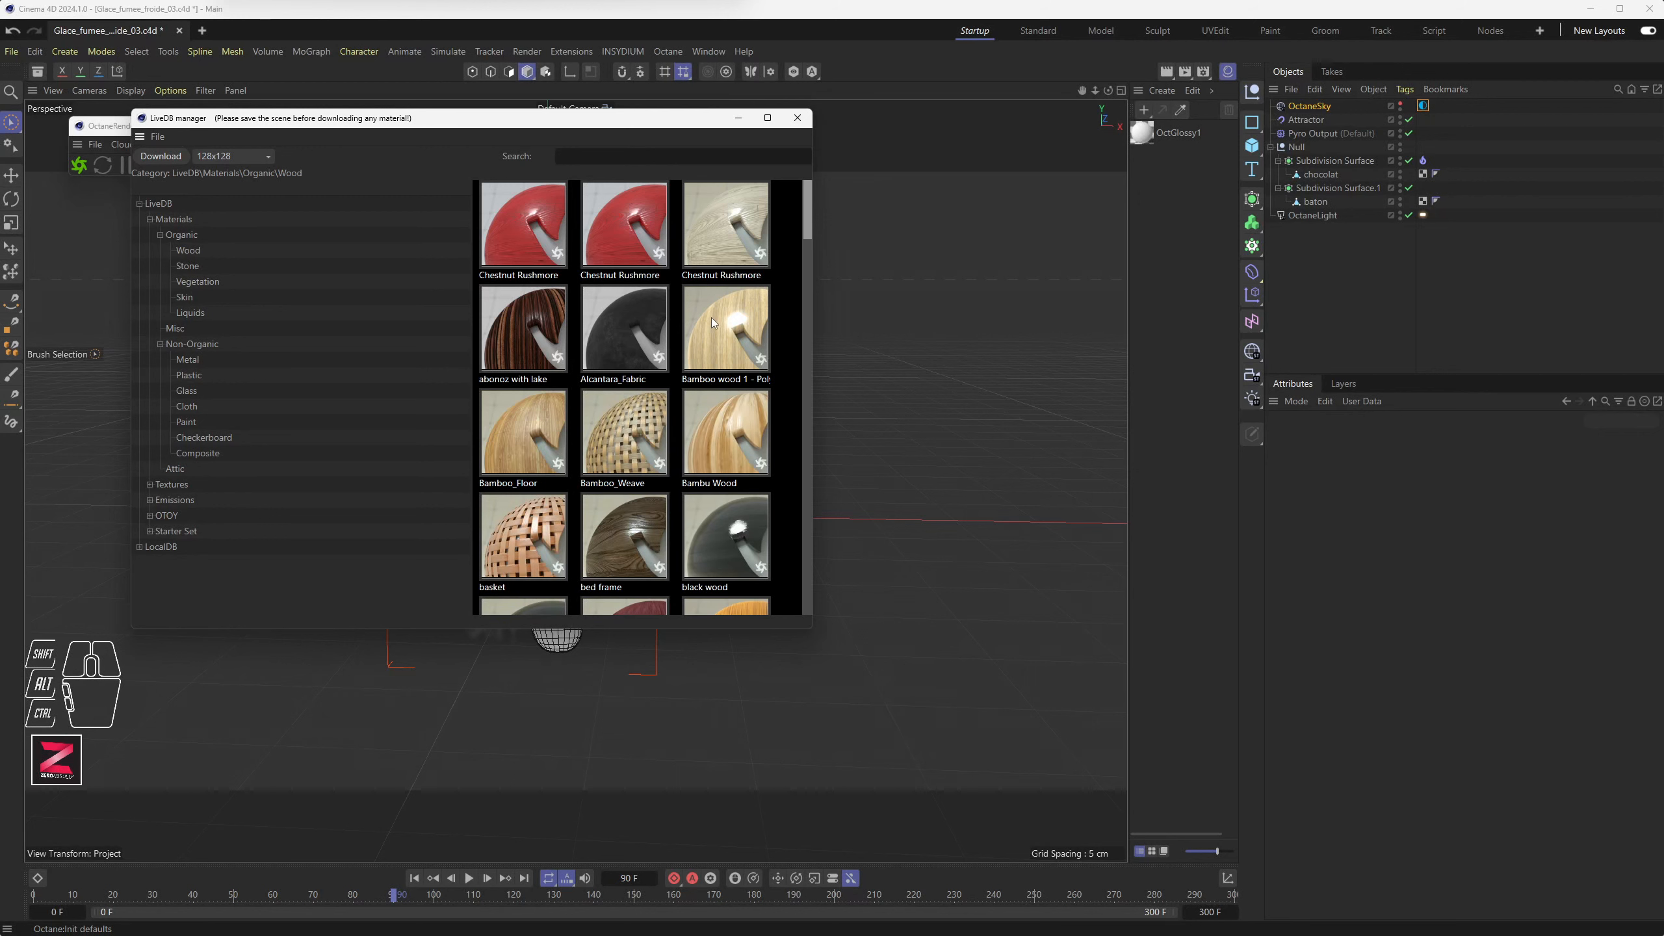
right_click(725, 226)
left_click(748, 278)
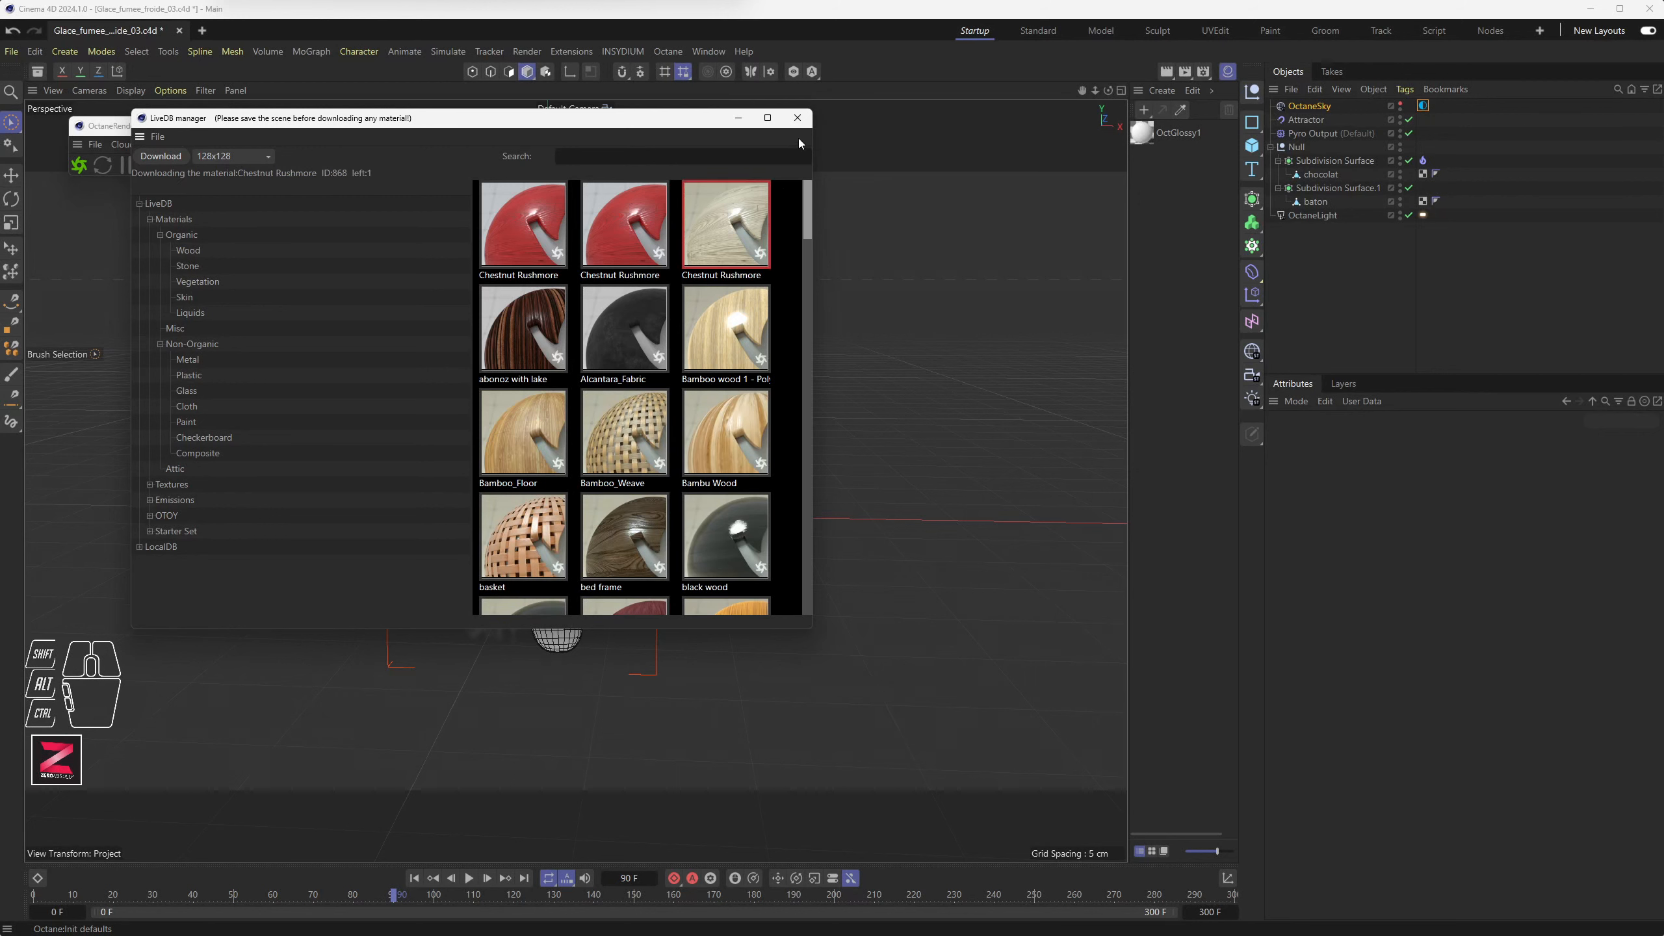
left_click(798, 118)
Assign Chestnut Rushmore to the stick's Subdivision Surface.1 and OctGlossy1 to the chocolate's Subdivision Surface
left_click(1143, 136)
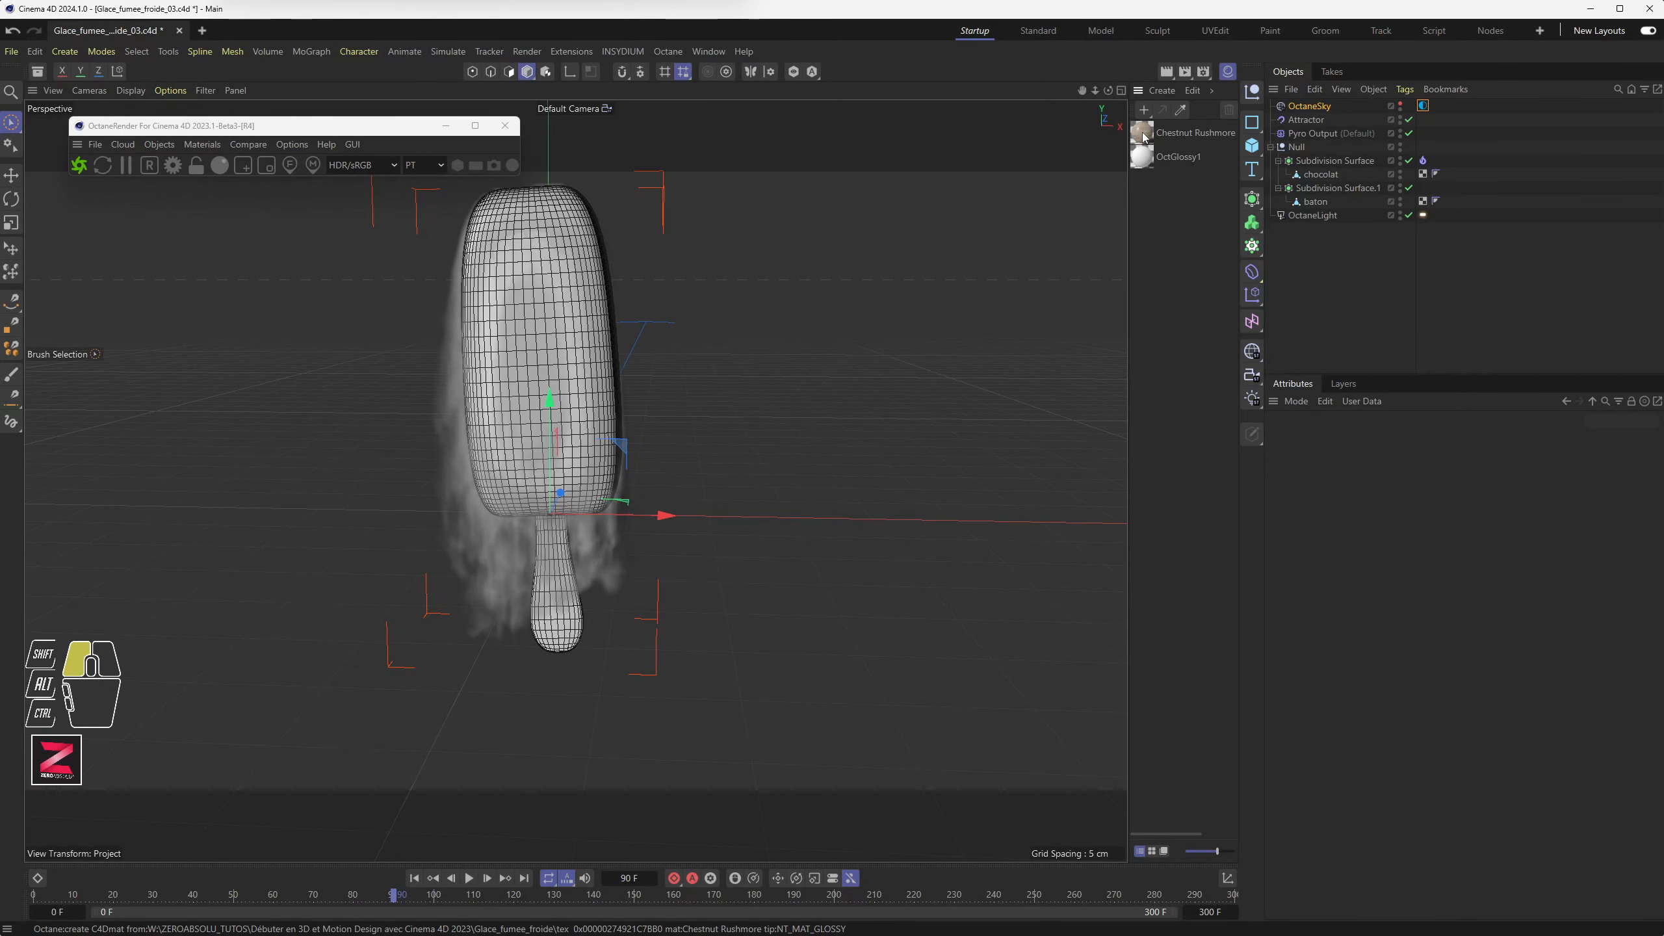
left_click_drag(1143, 136, 1323, 194)
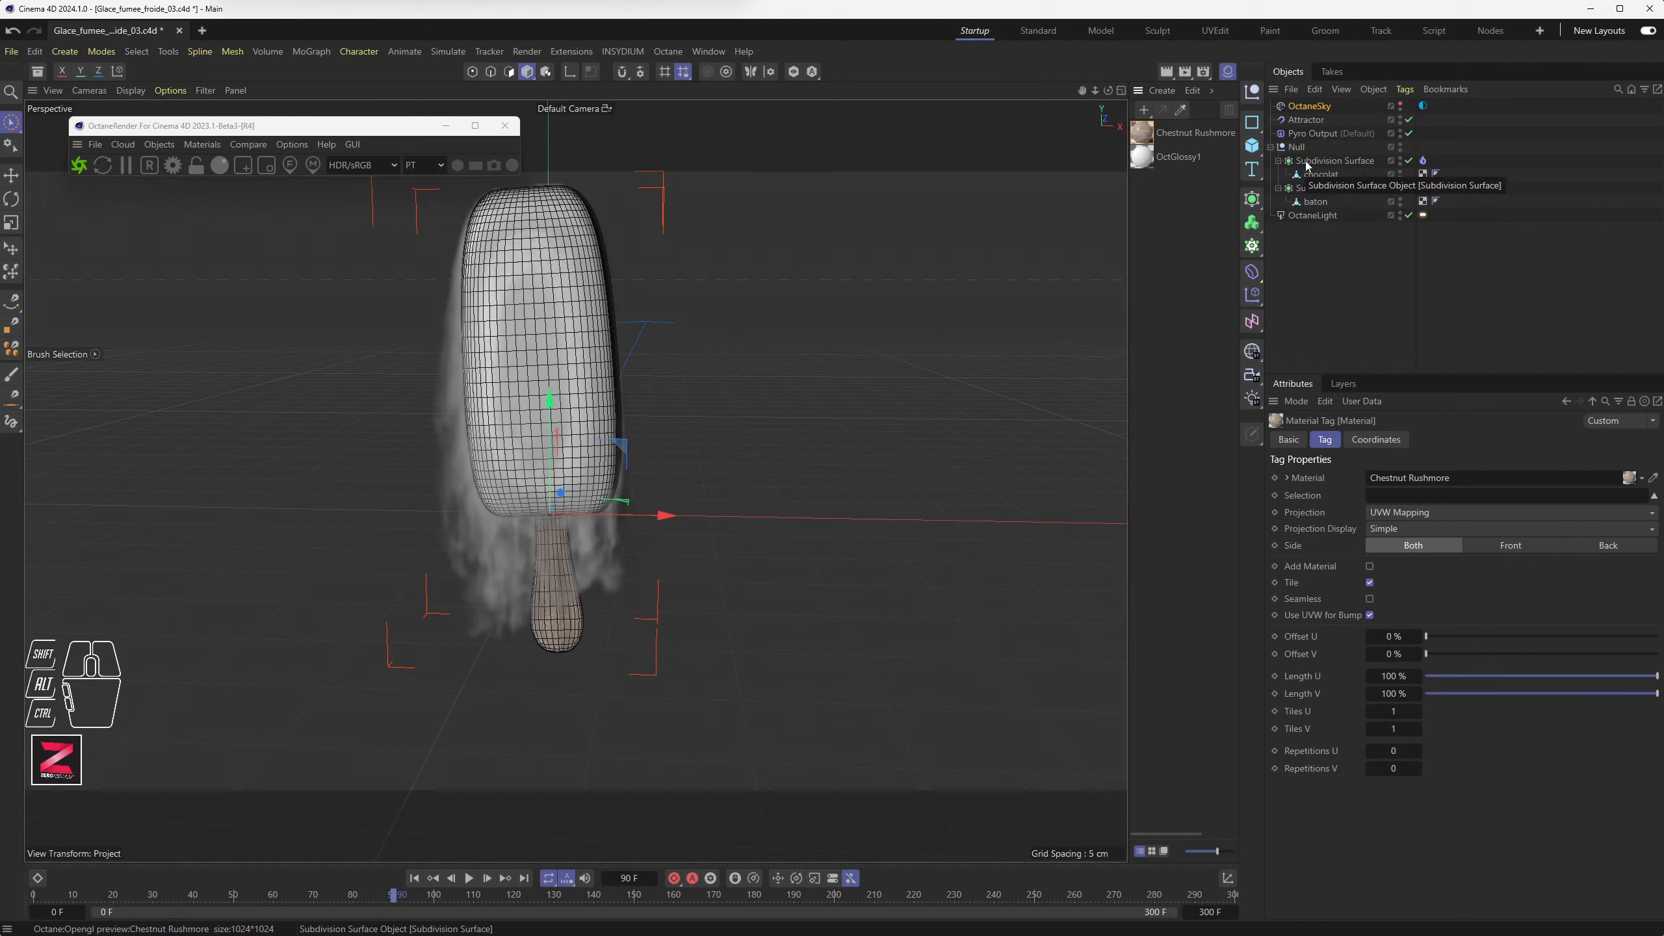
left_click_drag(1146, 161, 1313, 166)
Set the diffuse colour of OctGlossy1 to a dark chocolate brown, about RGB 0.058, 0.037, 0.026
double_click(1142, 156)
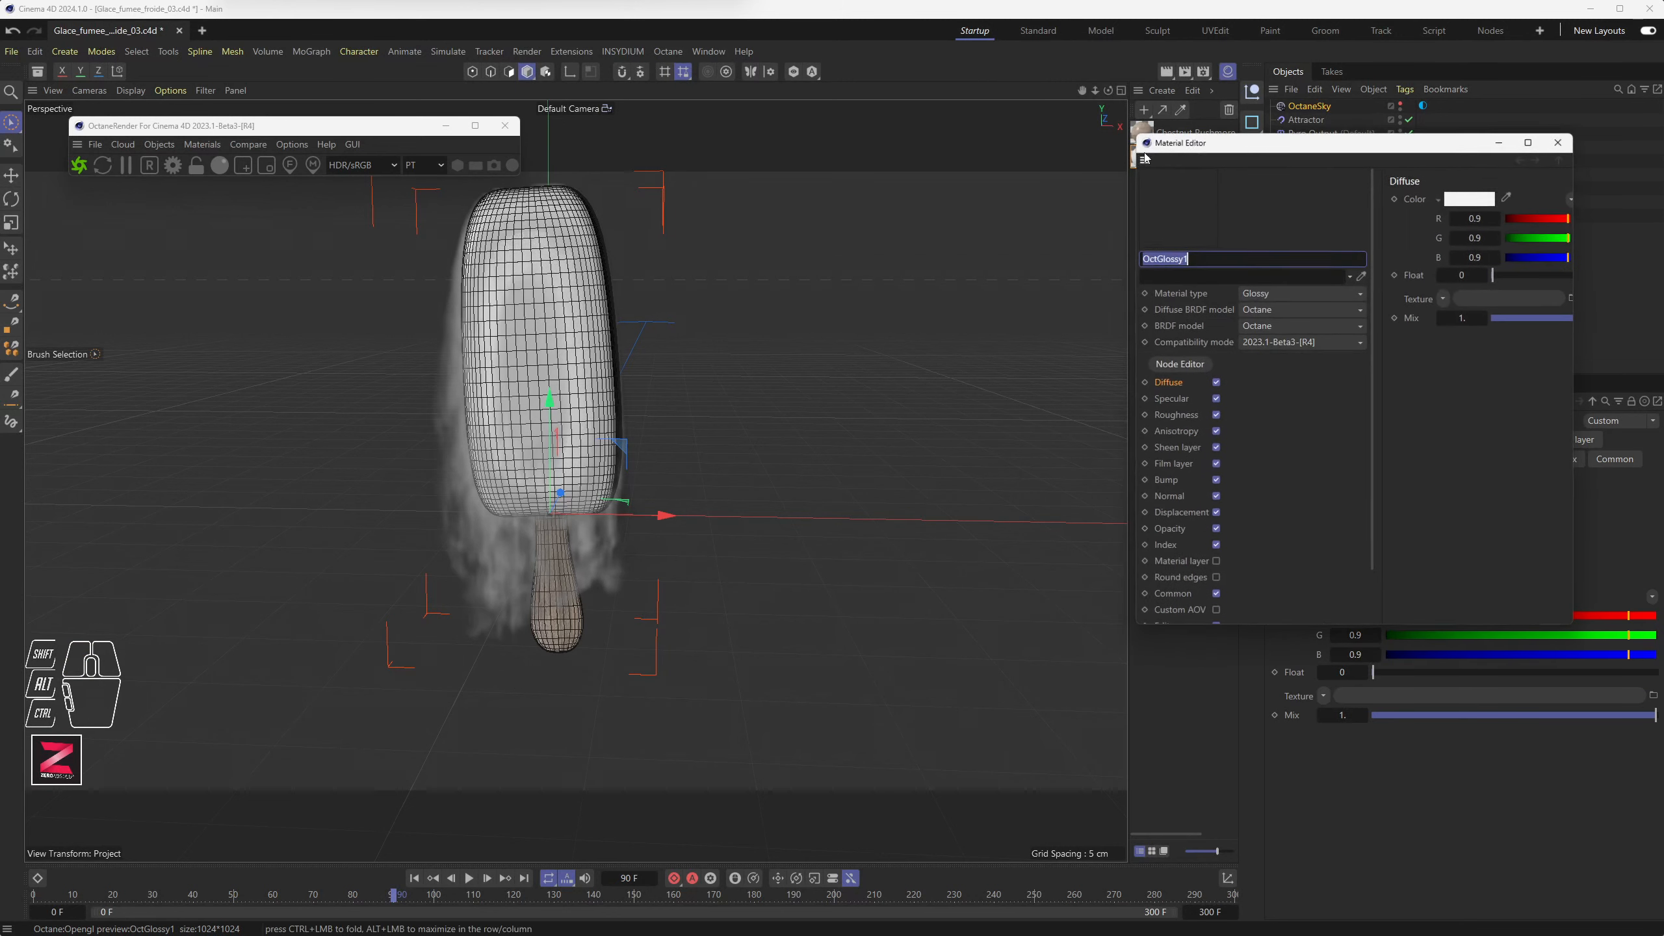
left_click_drag(1183, 139, 656, 157)
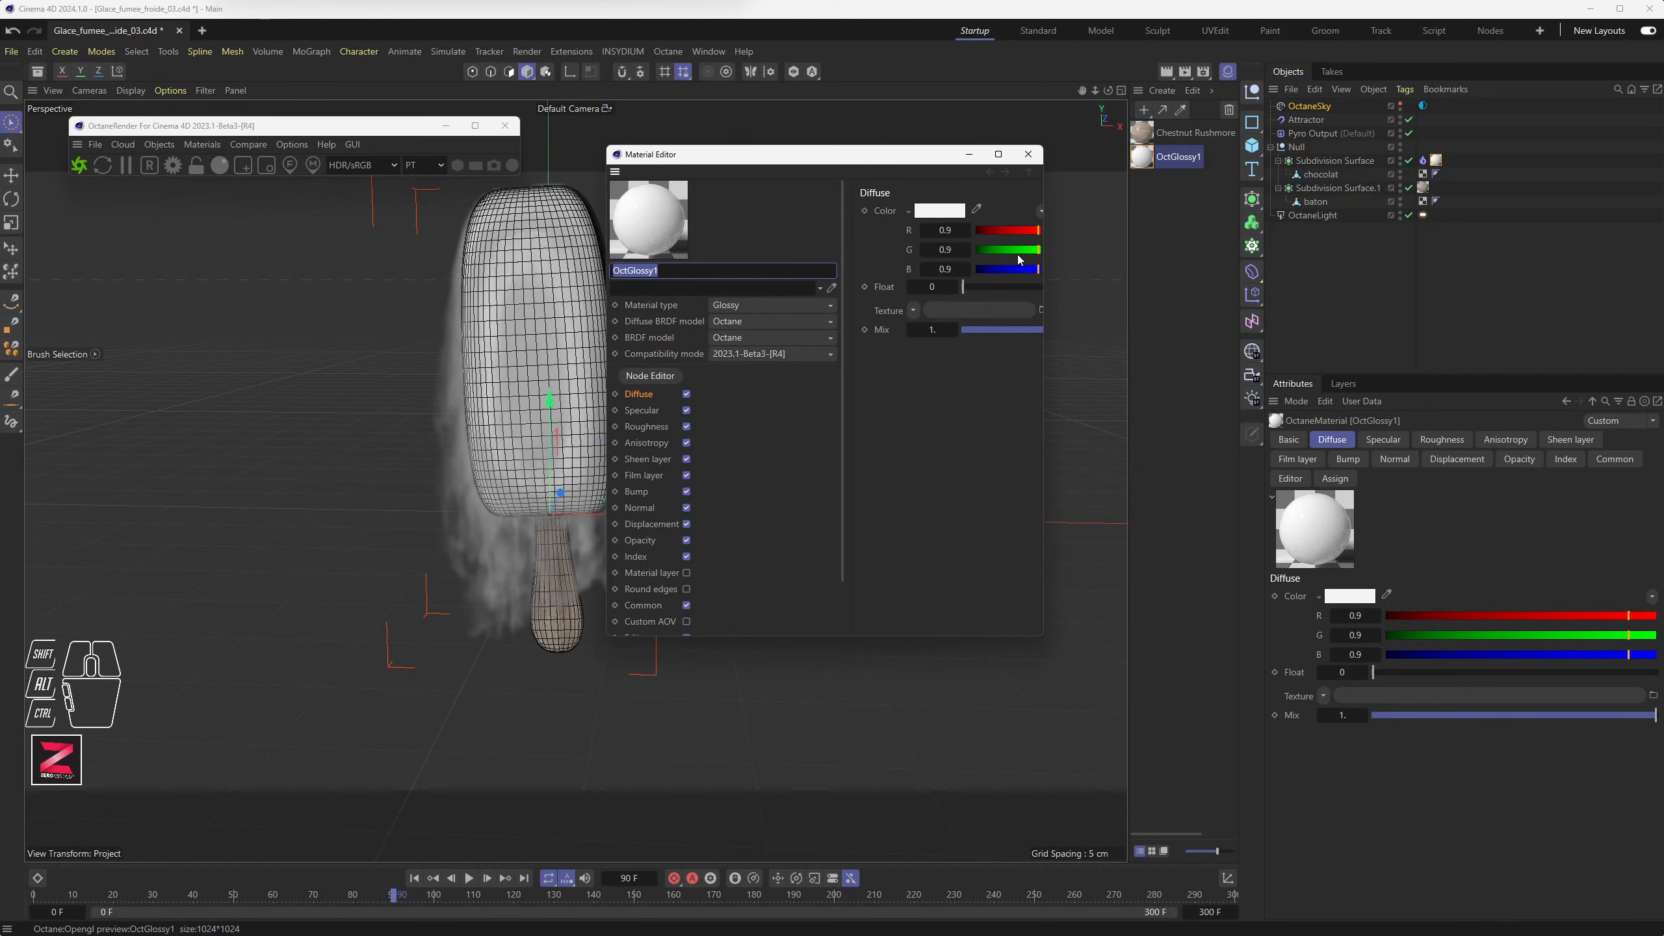
left_click_drag(1046, 275, 1239, 286)
left_click(940, 210)
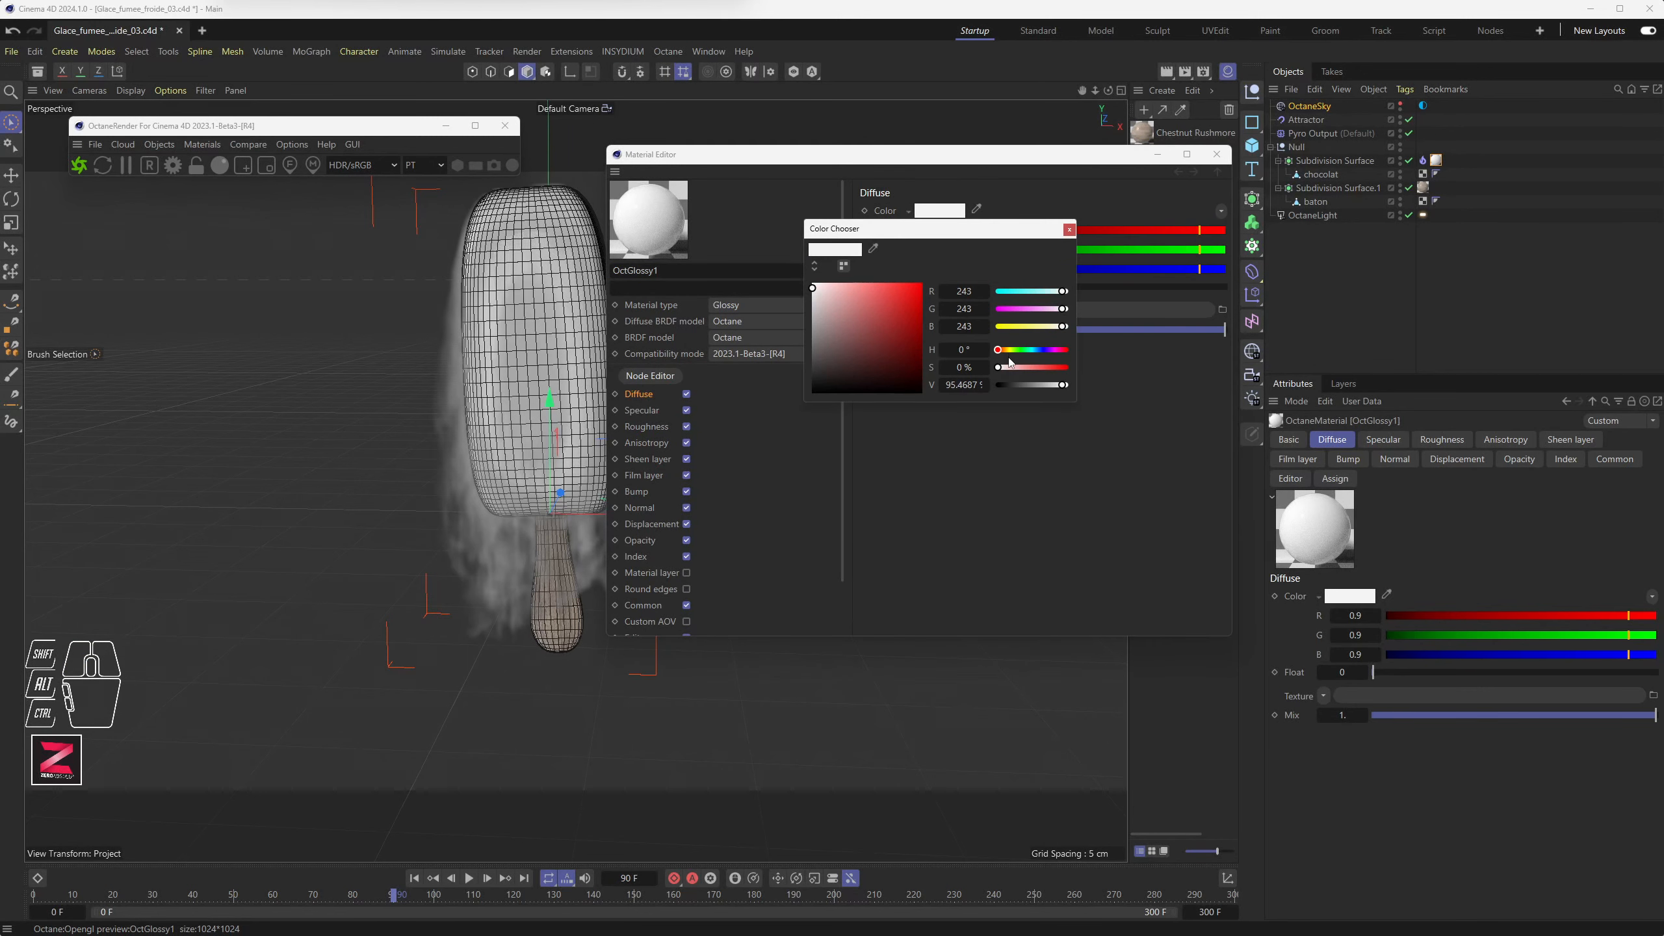
left_click_drag(1008, 356, 1001, 355)
left_click_drag(861, 370, 851, 362)
left_click(1066, 231)
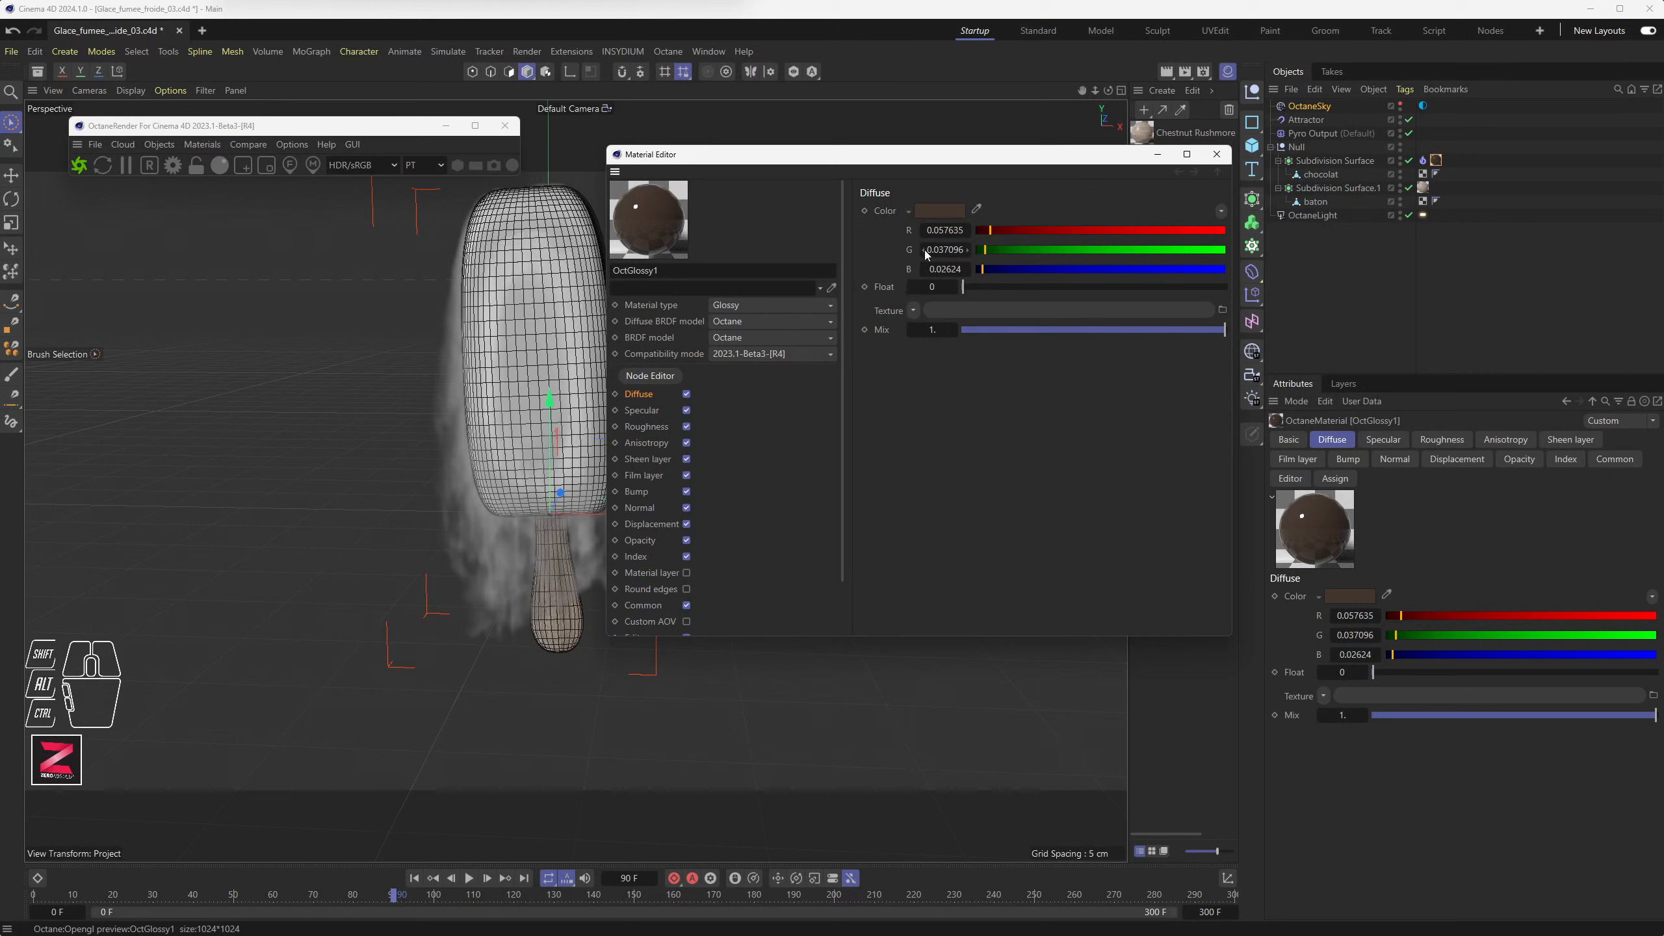
Set the roughness float of OctGlossy1 to about 0.56 and close the material editor
left_click(646, 427)
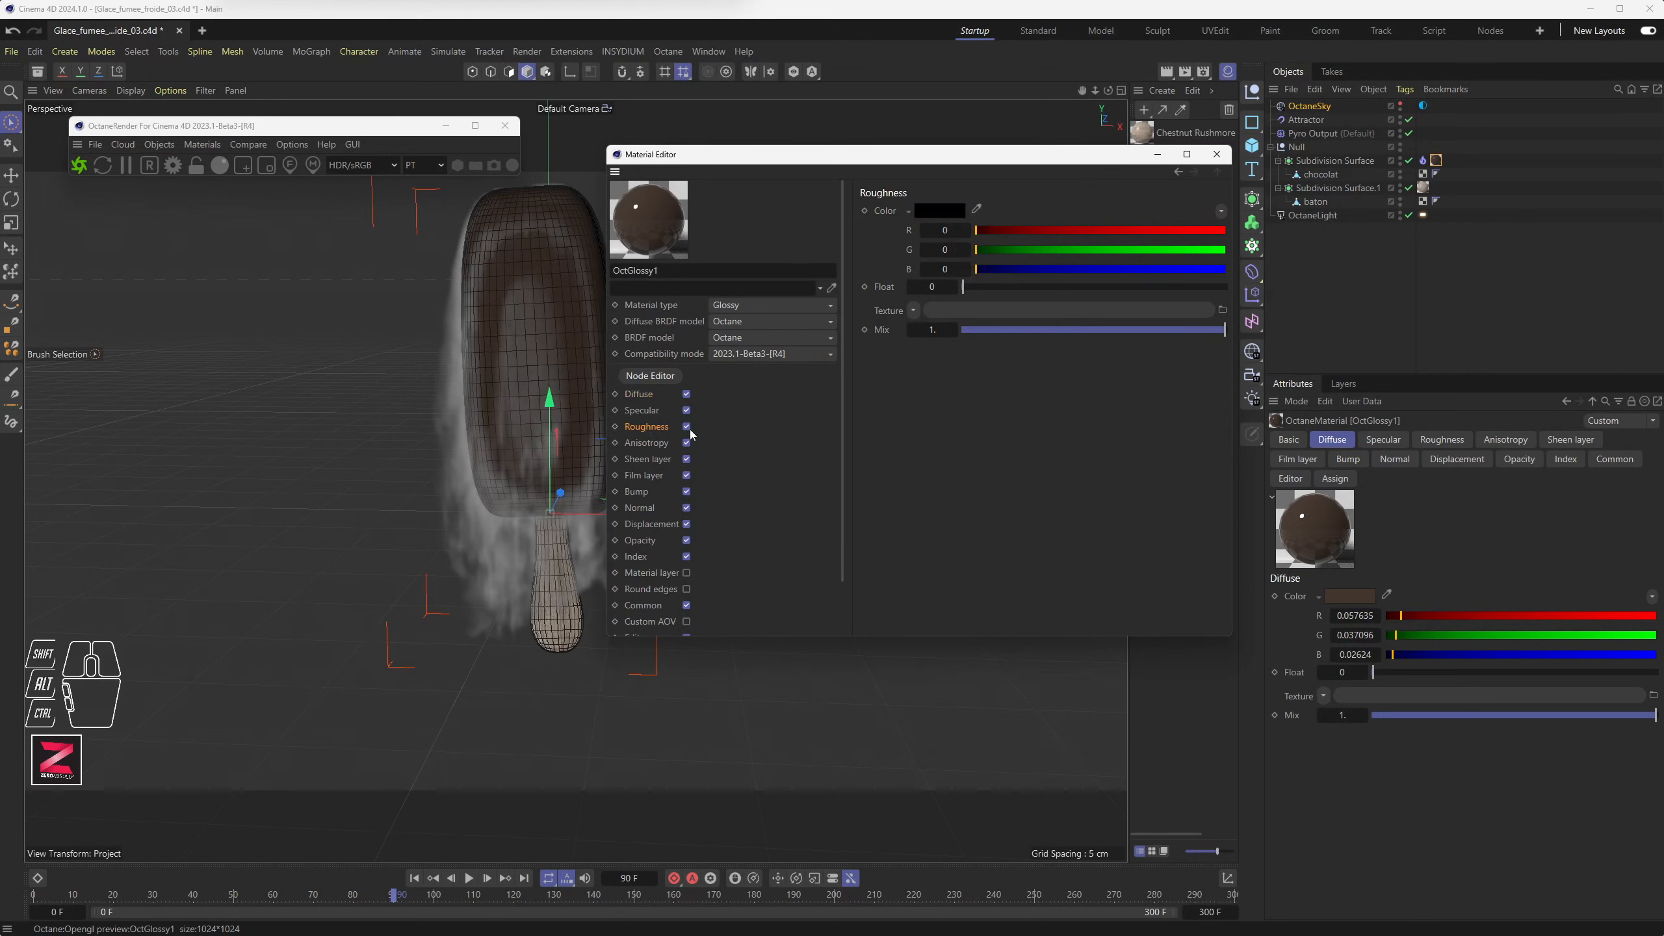
left_click_drag(964, 281, 1109, 293)
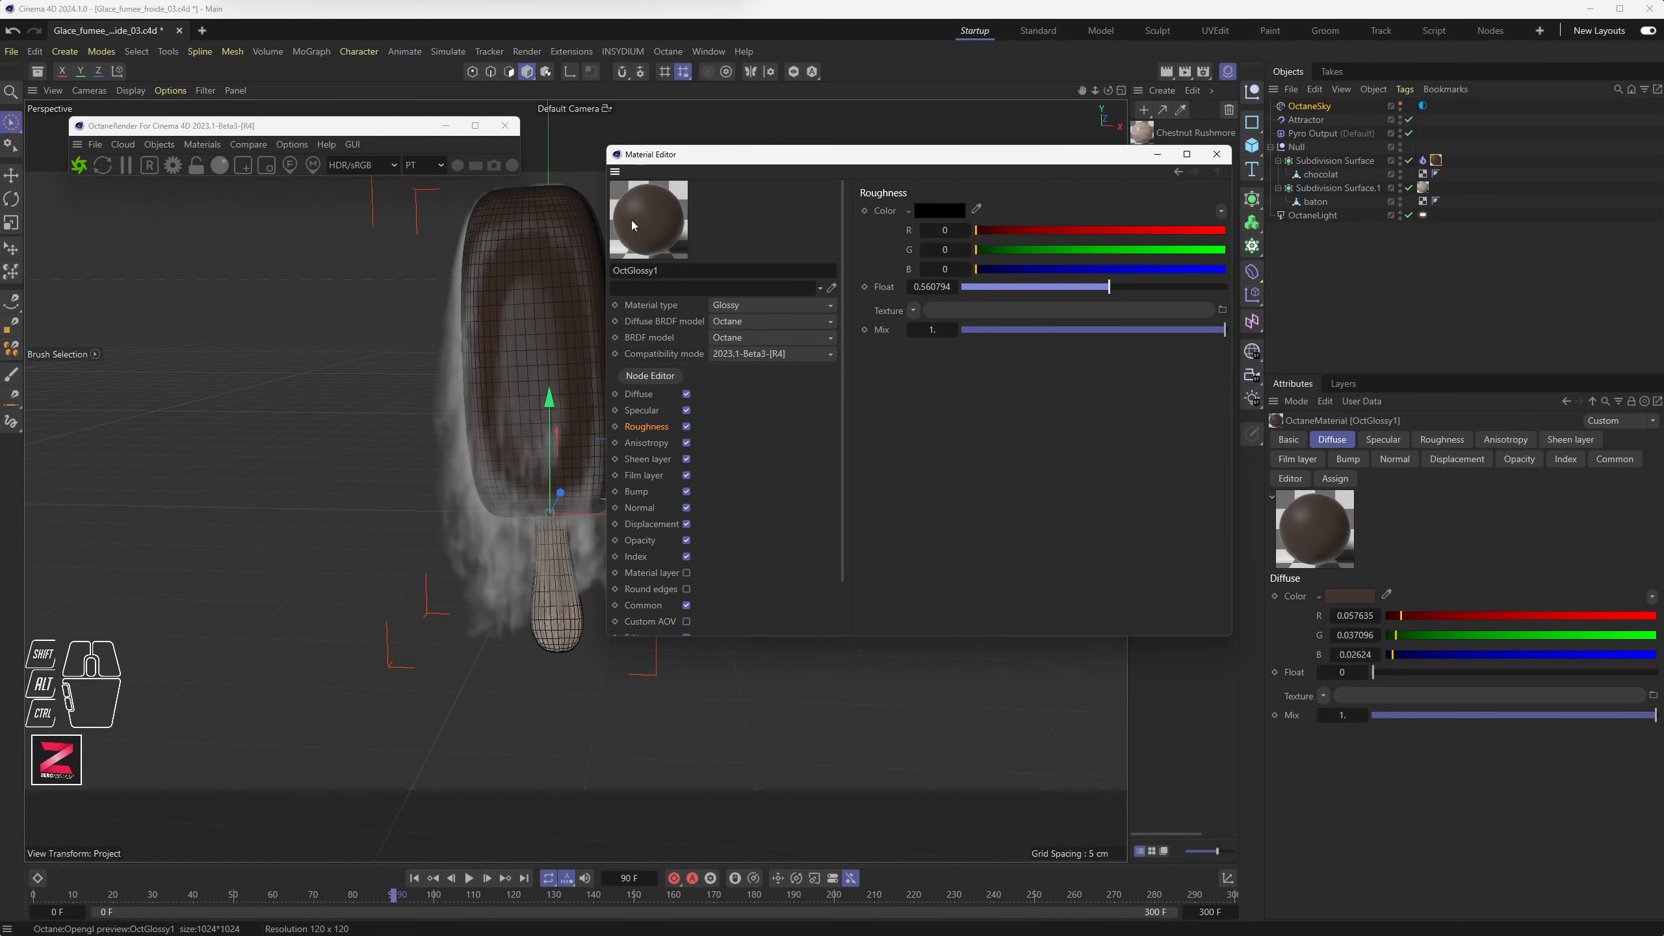
left_click(1217, 154)
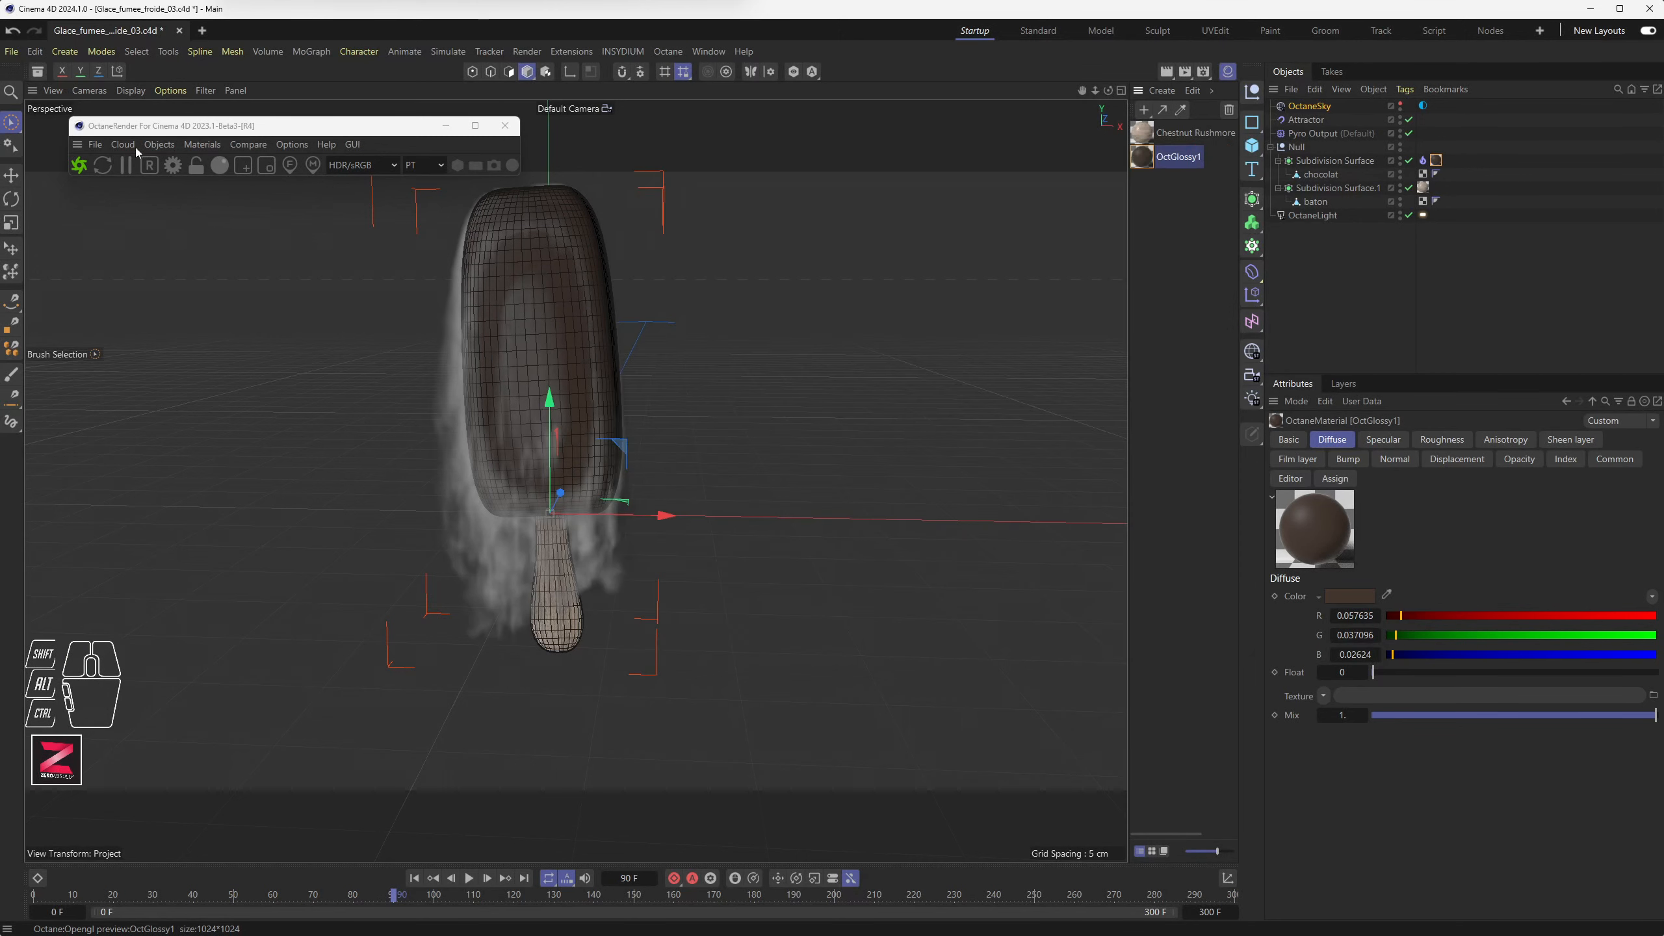
Check the chocolate and wood materials in the Octane live render, then close it
left_click(87, 169)
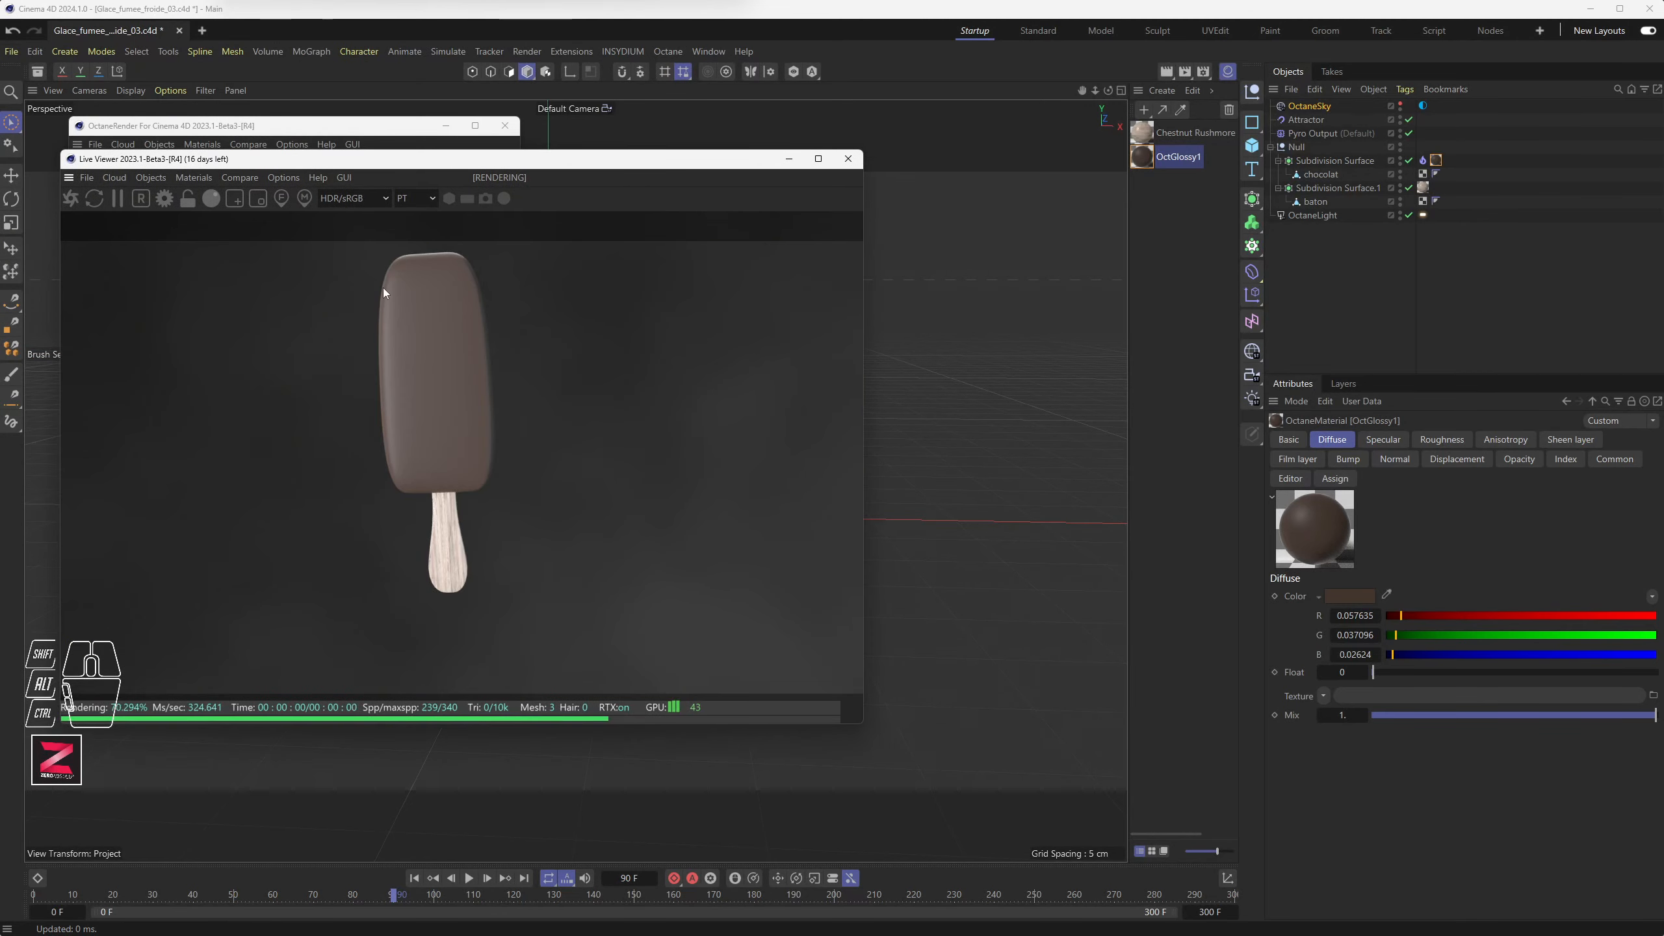
left_click_drag(524, 160, 519, 194)
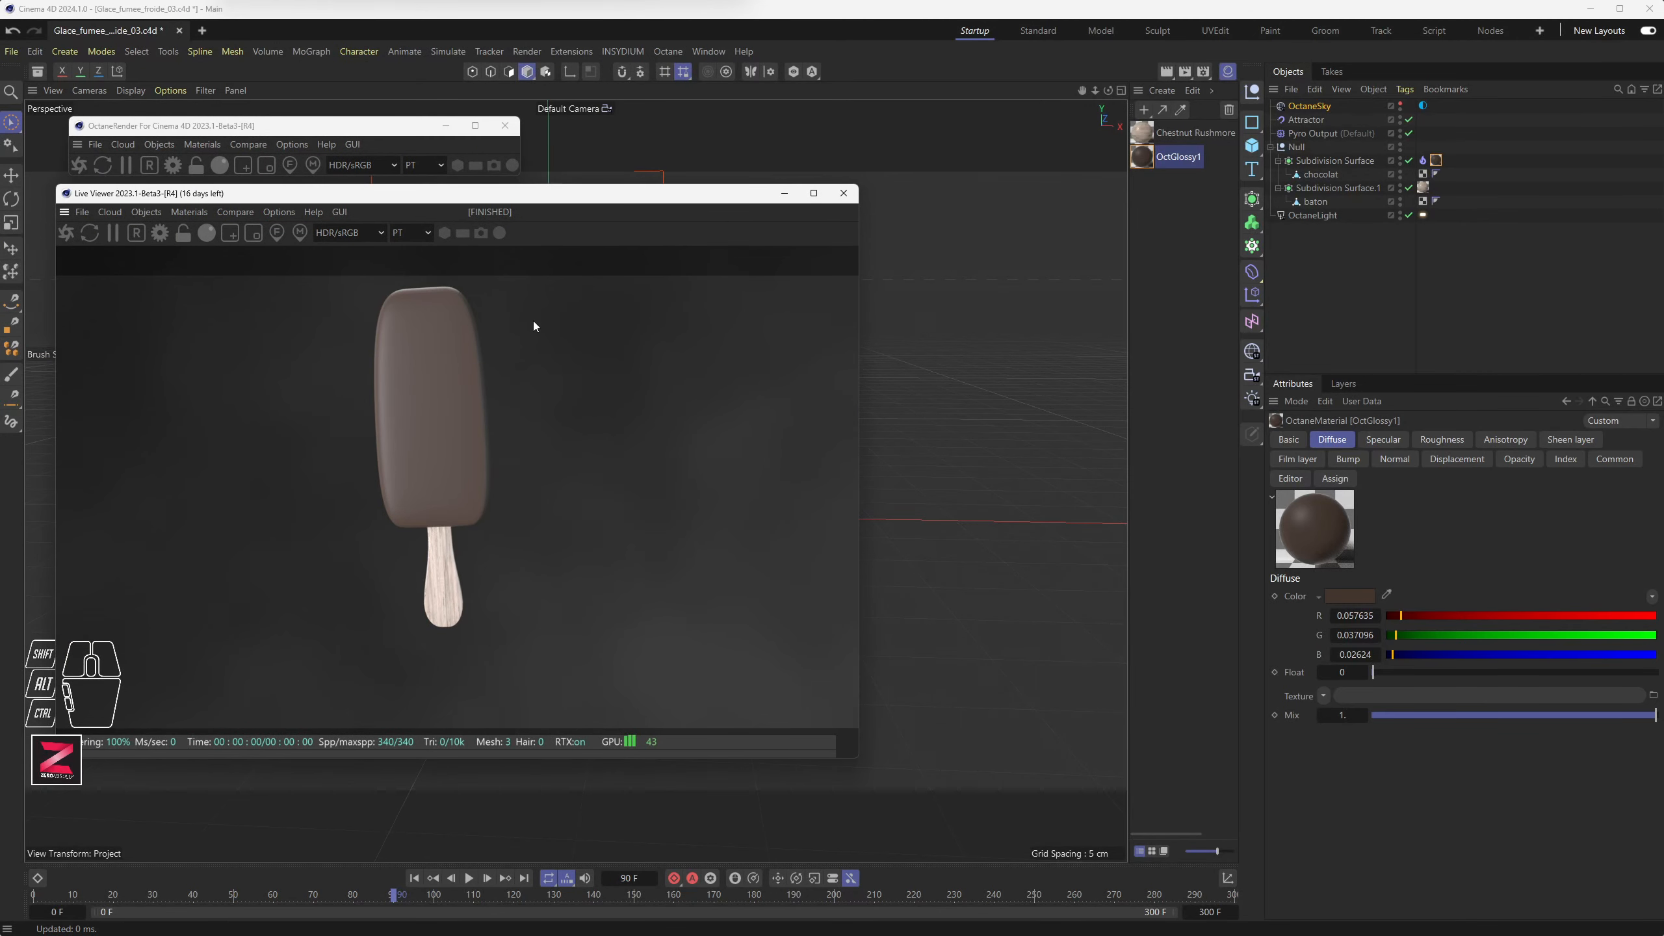
left_click(844, 192)
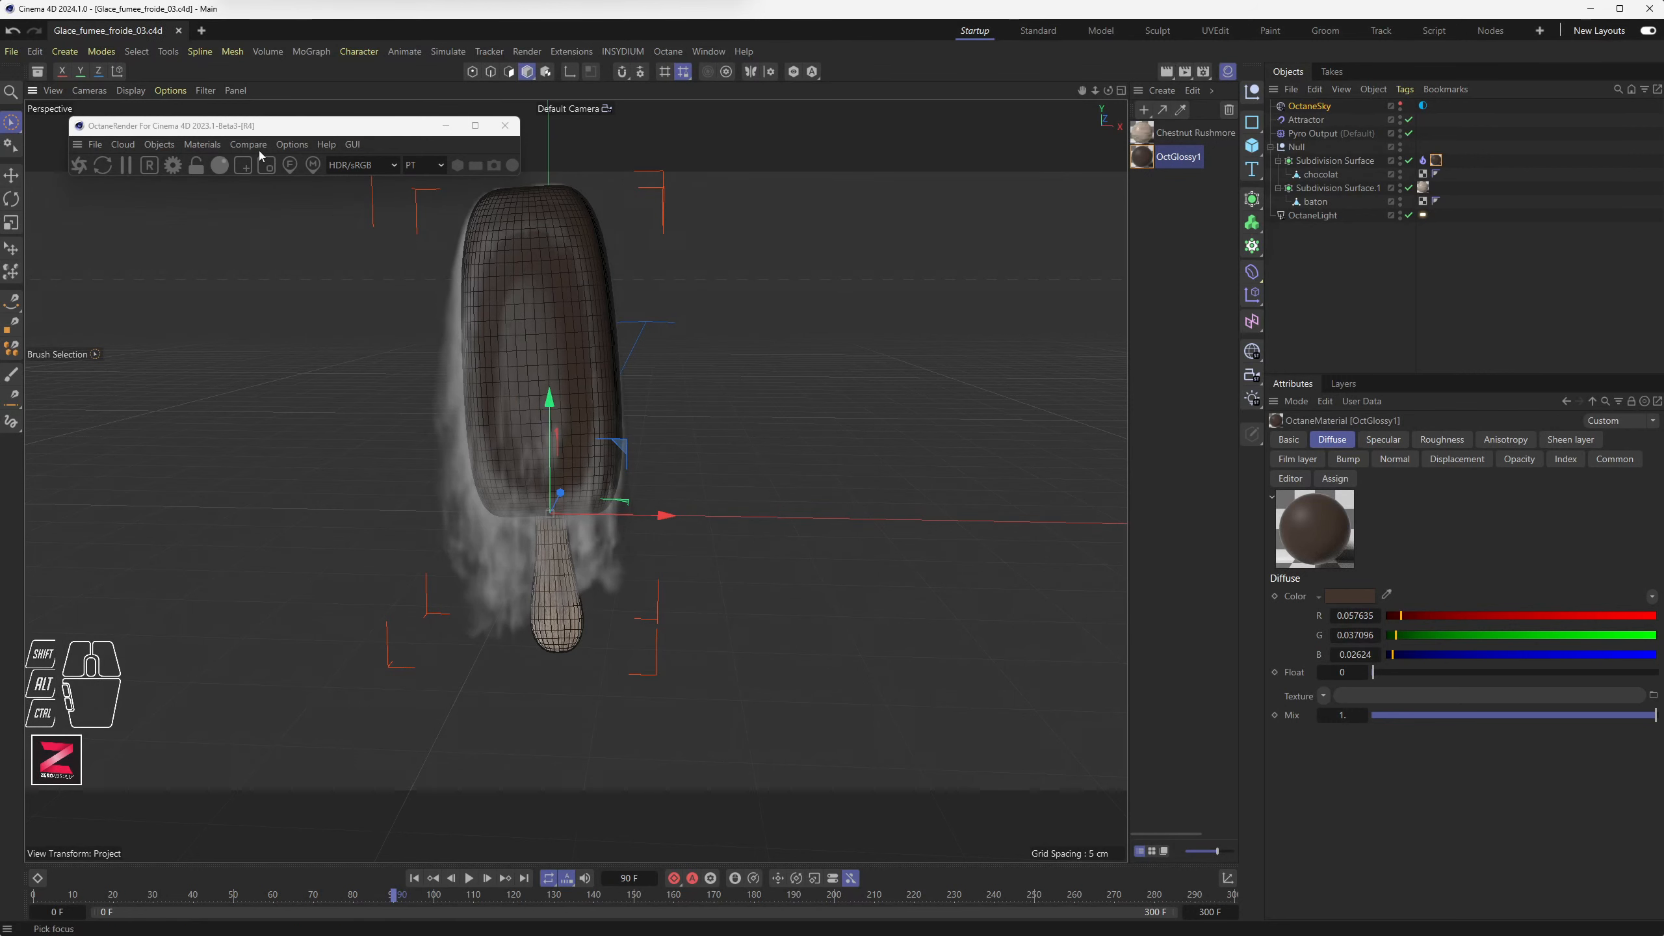
Add an Octane VDB volume object to the scene
left_click(159, 145)
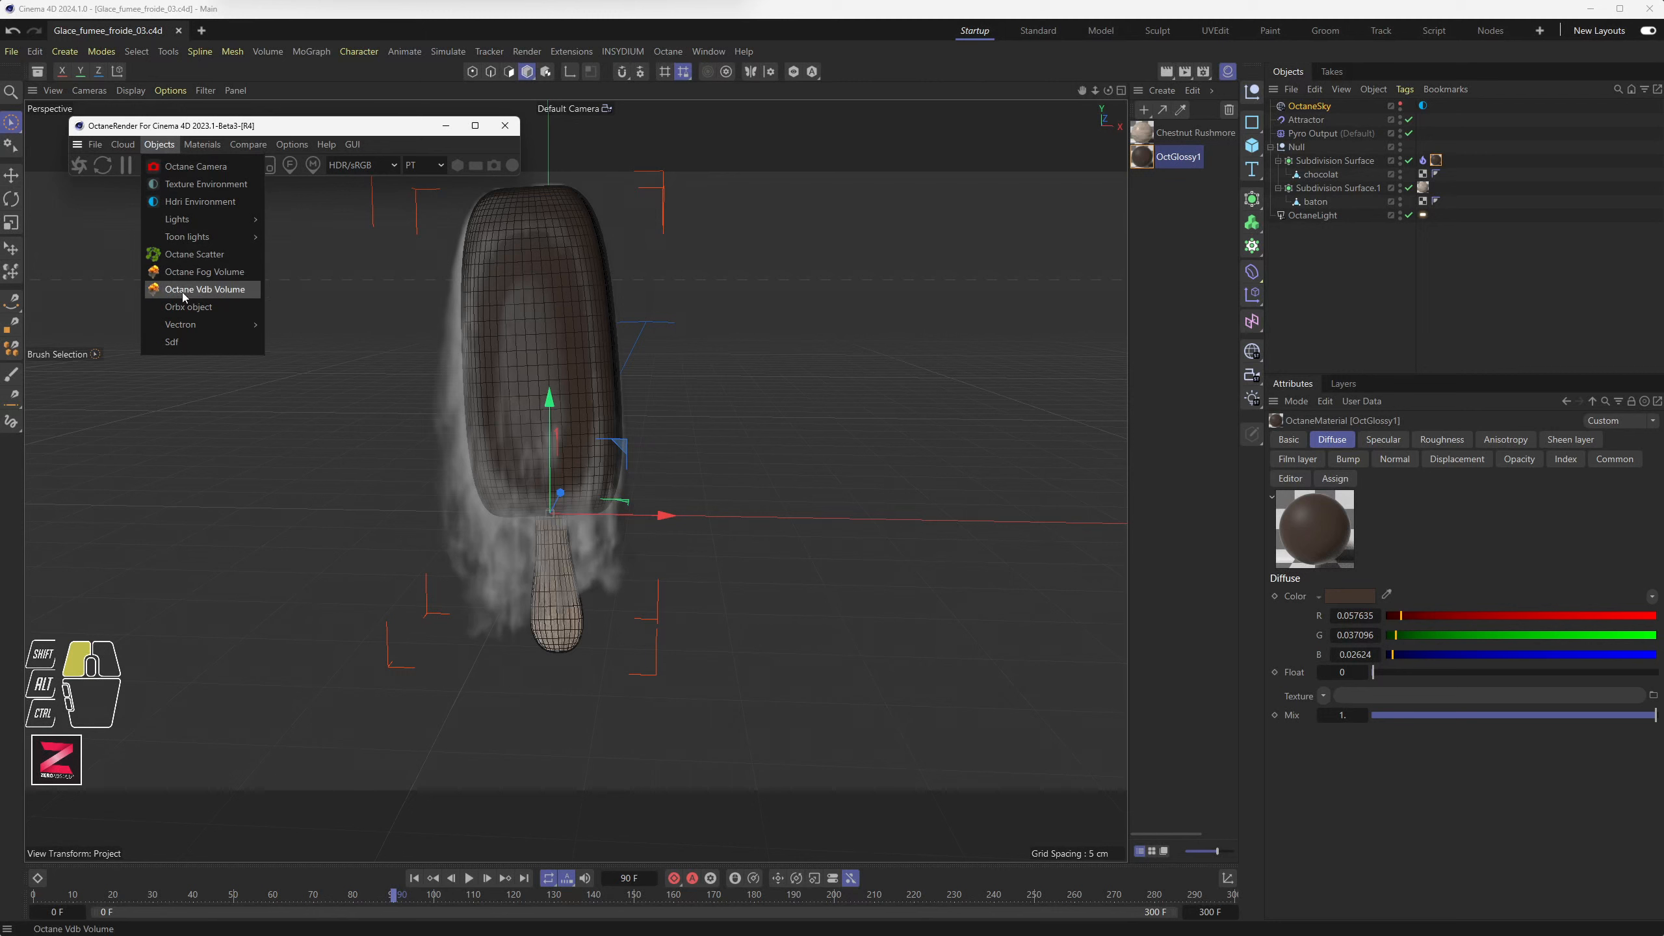
left_click(221, 290)
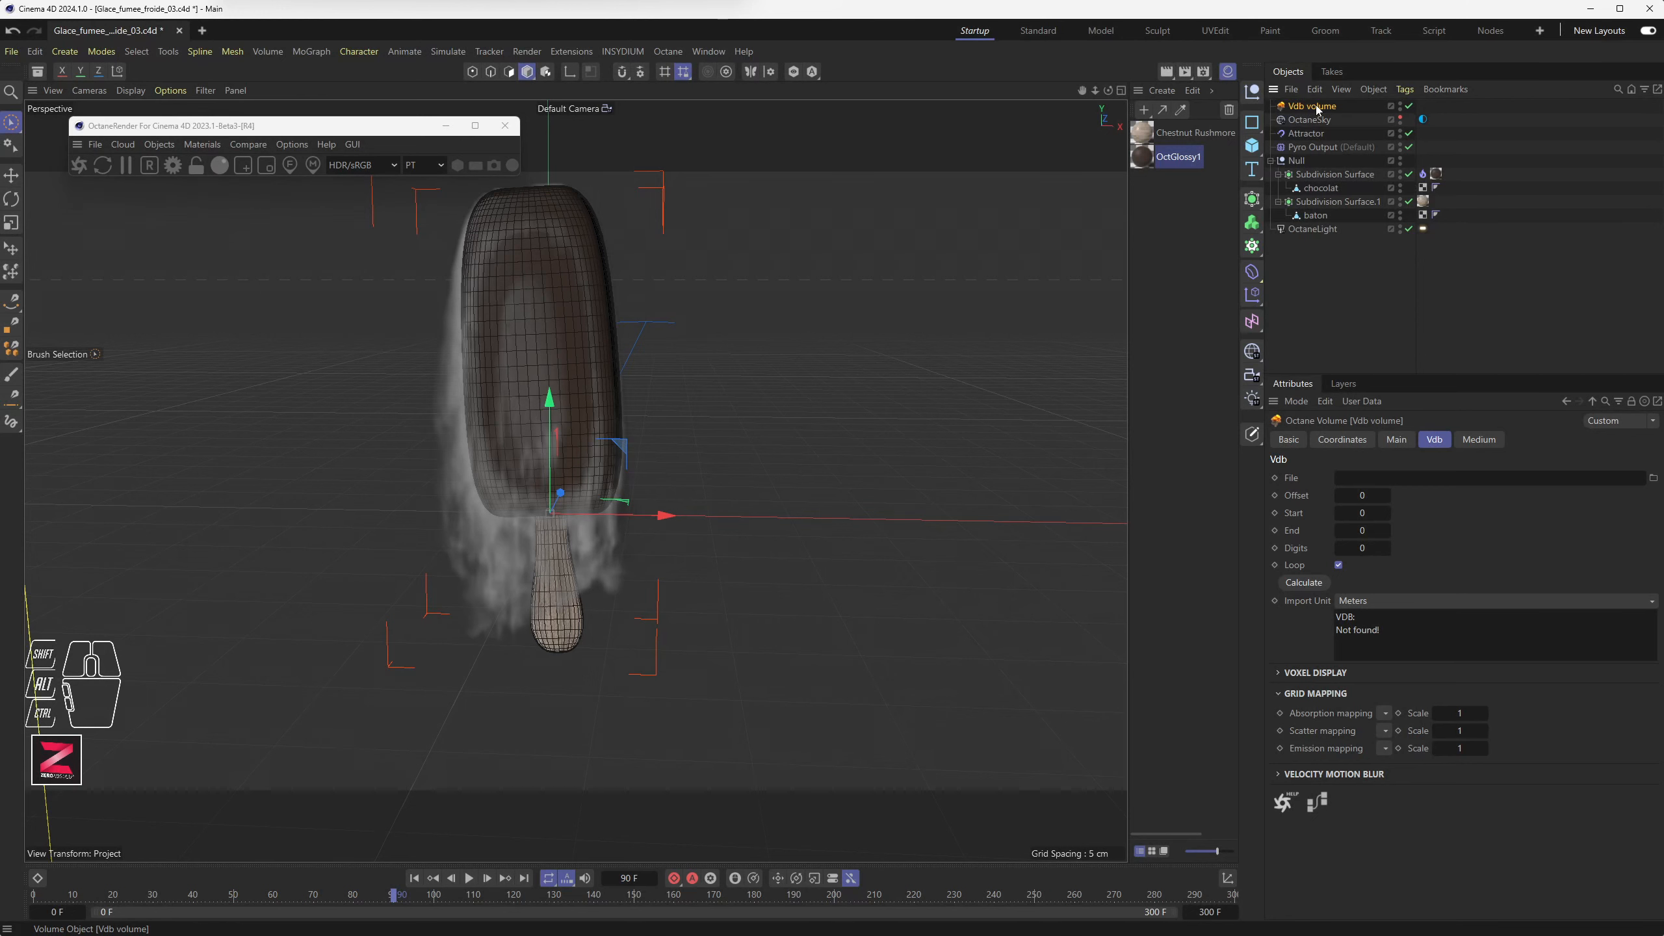
Load Glace_fumee_froide_03_v1_0000.vdb from the Glace_Fumee_Froide_cache01 folder into the VDB volume
left_click(1388, 472)
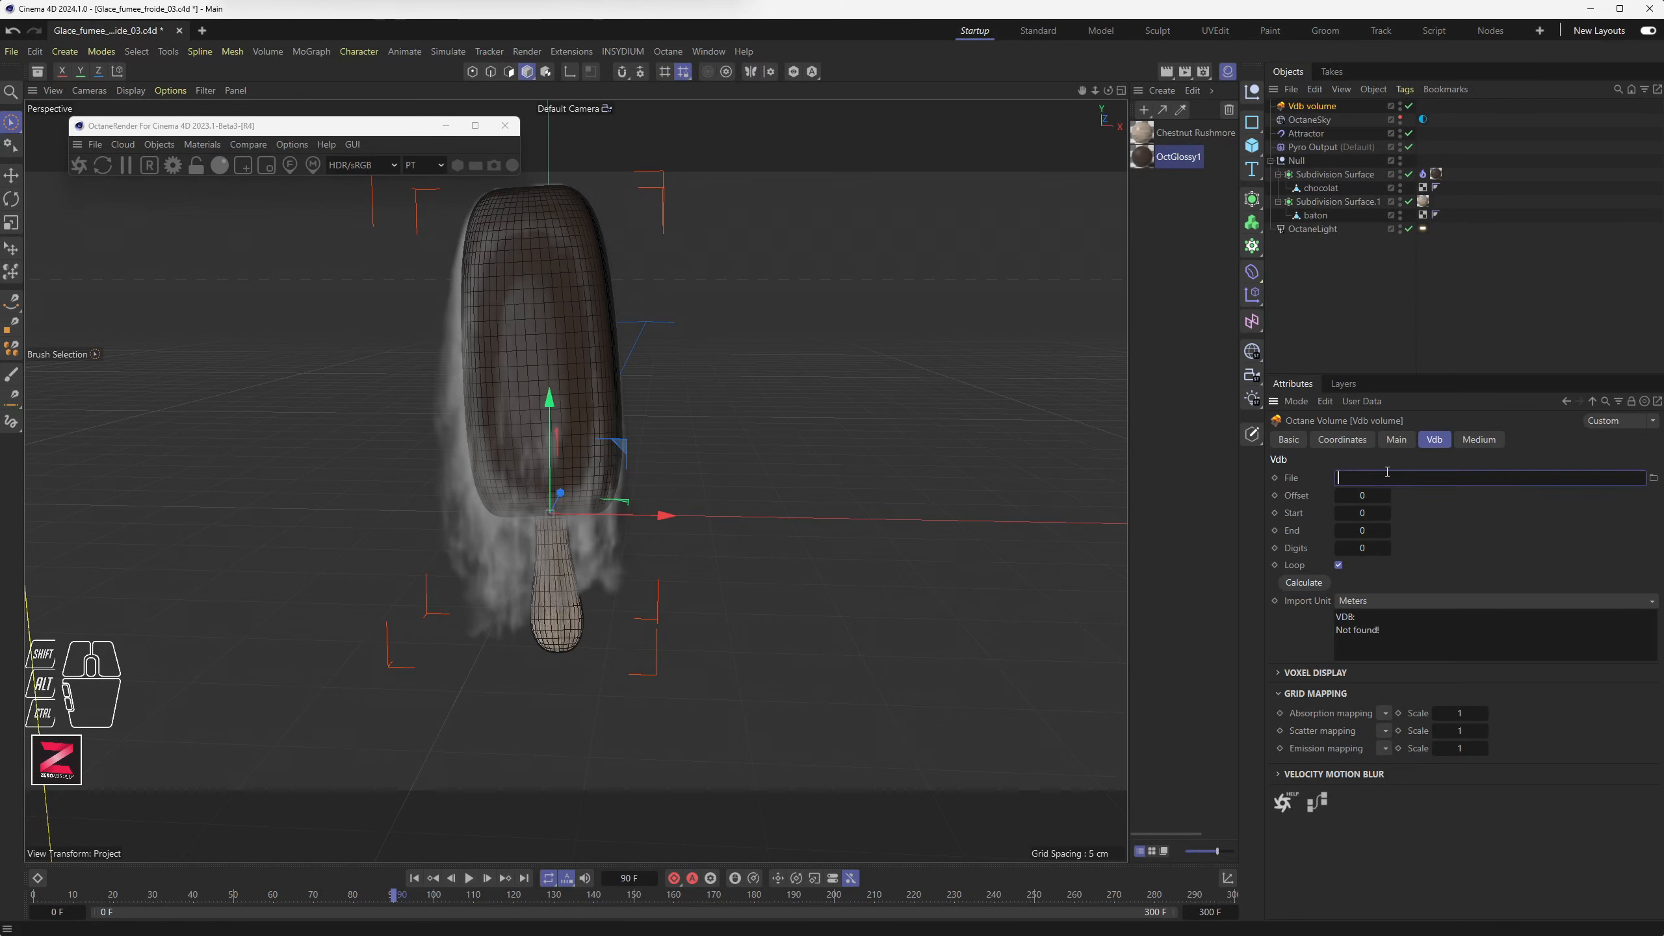
left_click(1438, 439)
left_click(1423, 478)
left_click(1653, 479)
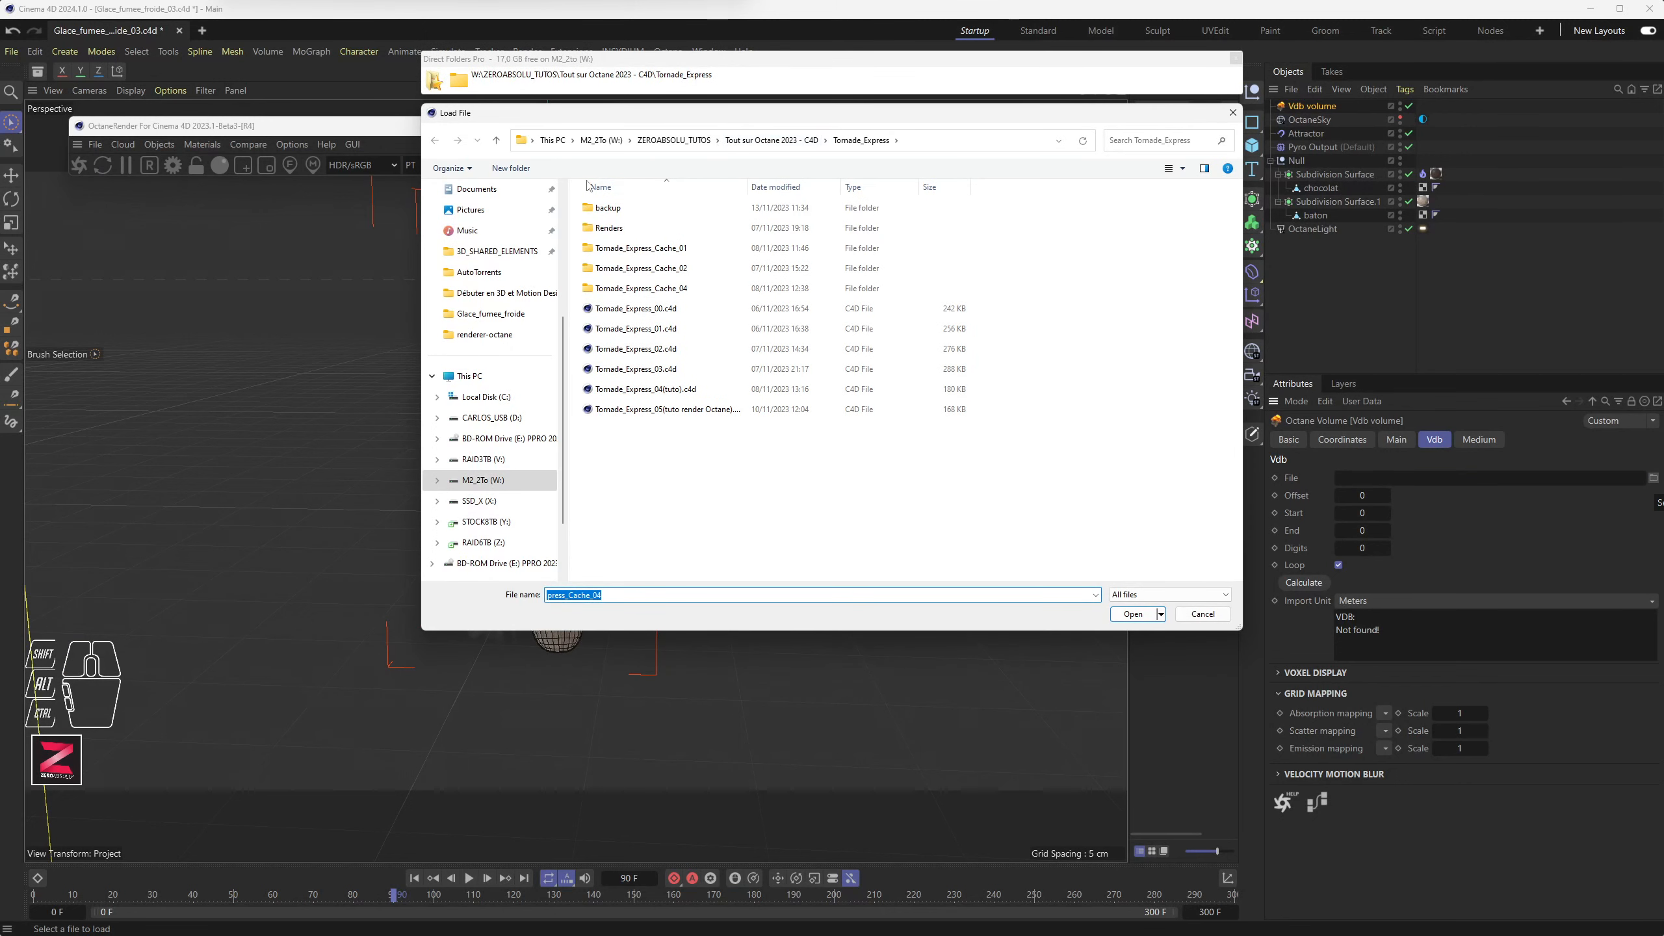
left_click(434, 80)
mouse_move(451, 104)
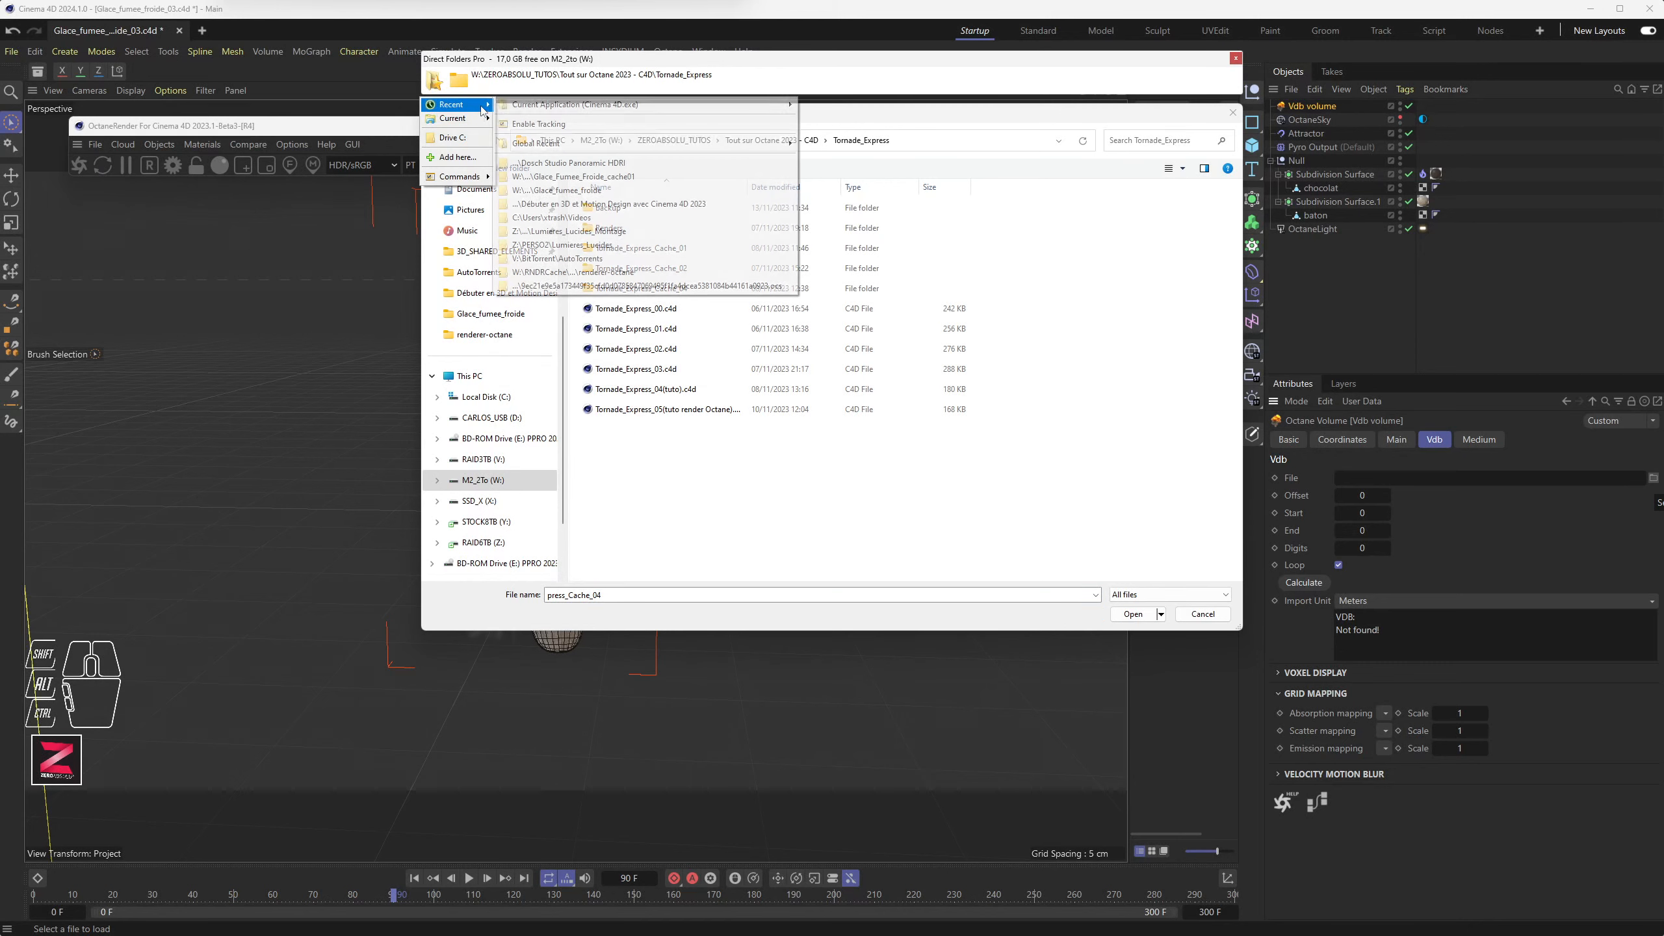
left_click(654, 177)
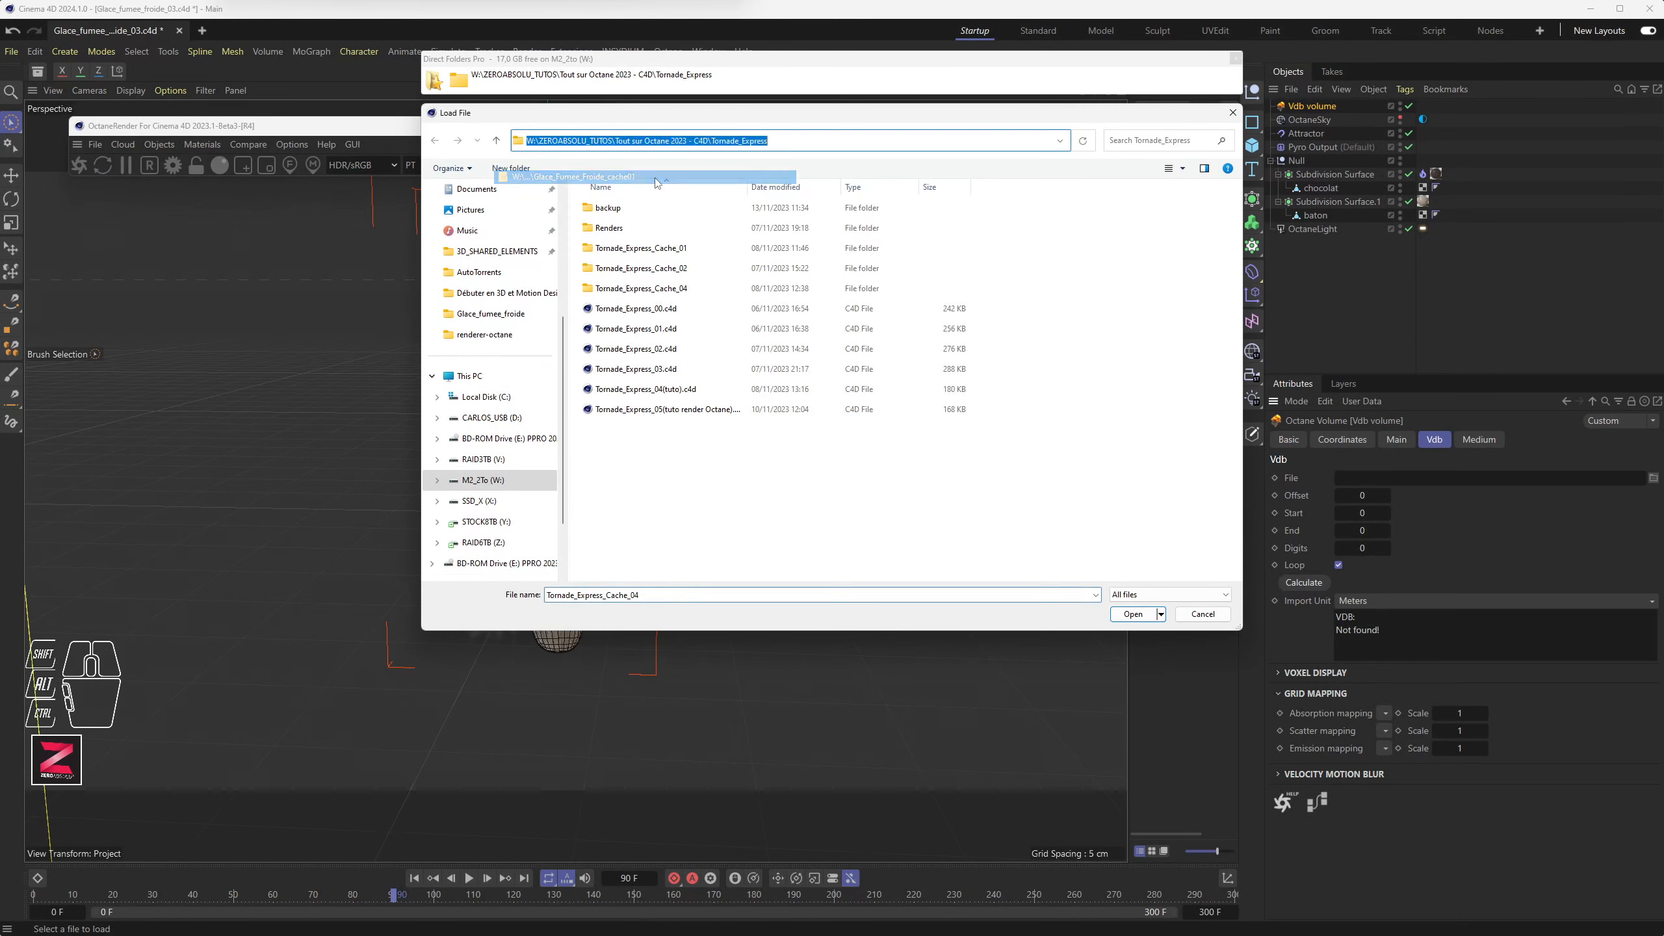
left_click(675, 209)
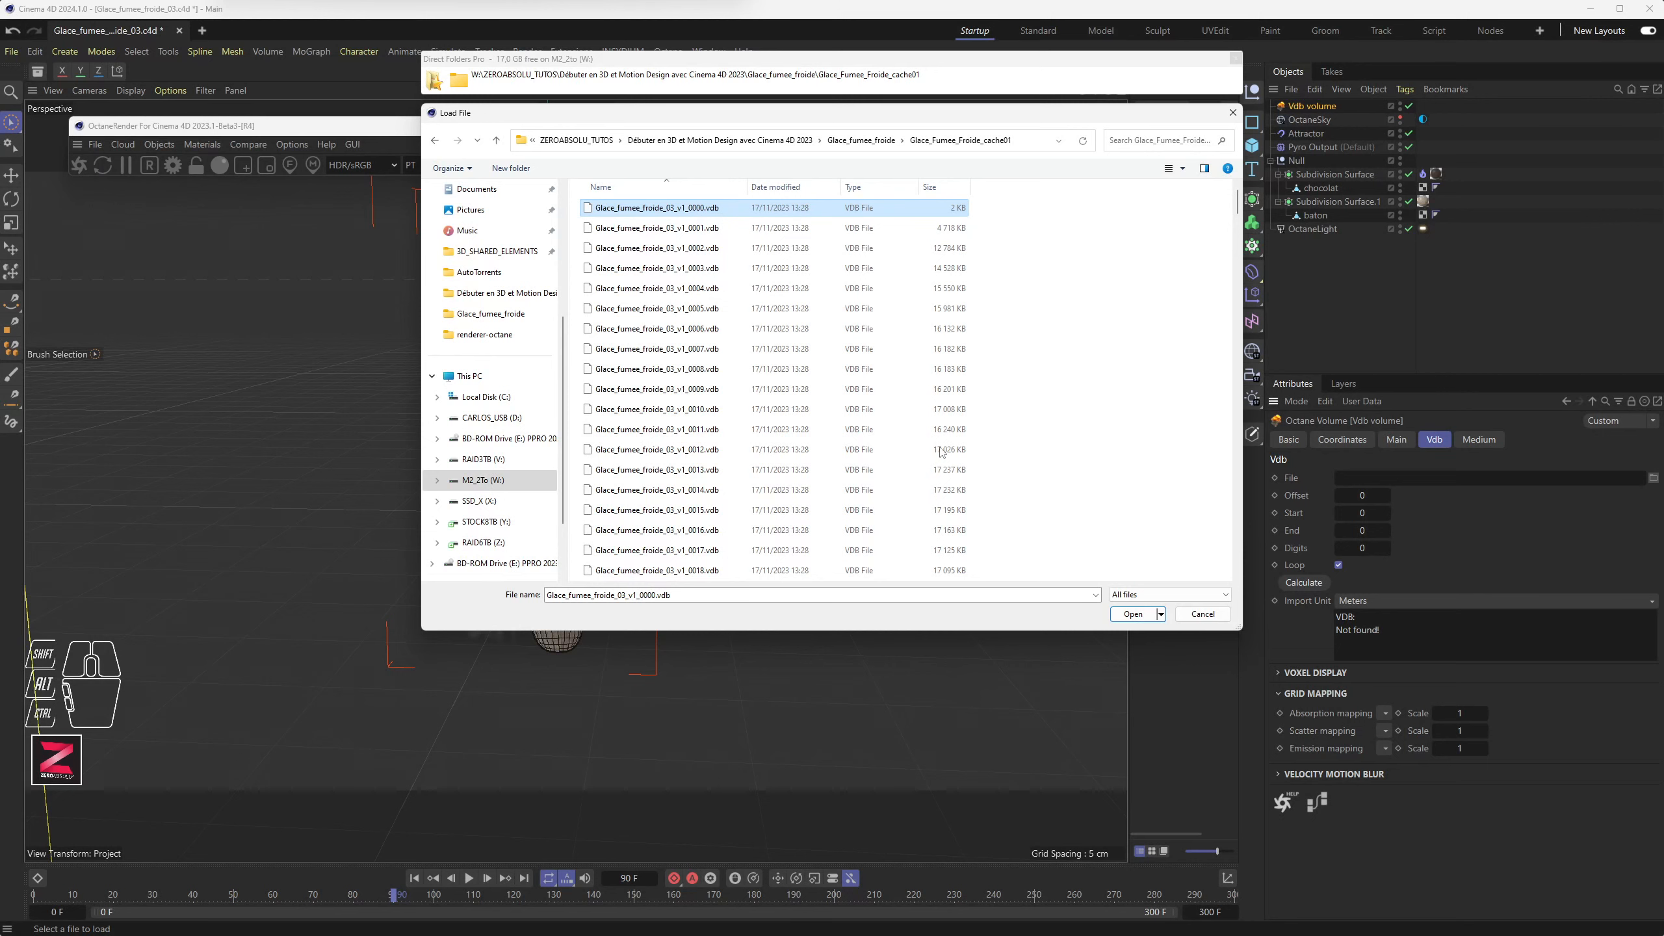
left_click(1139, 614)
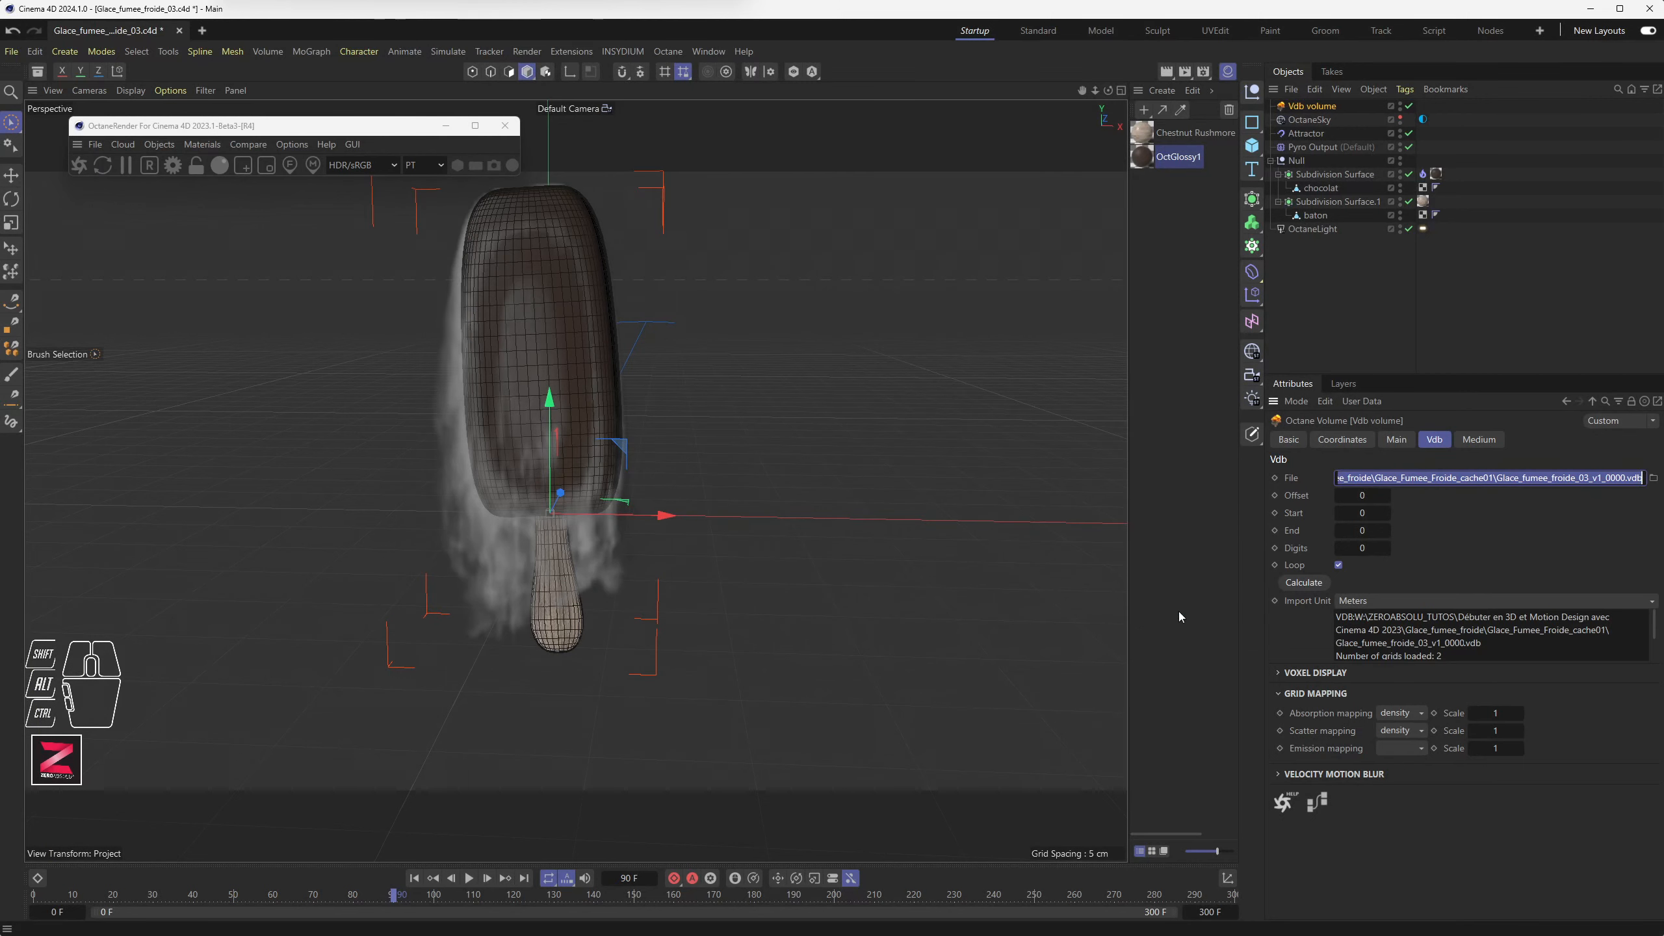
Calculate the VDB sequence's frame range, giving start 0, end 300 and 4 digits
left_click(1302, 583)
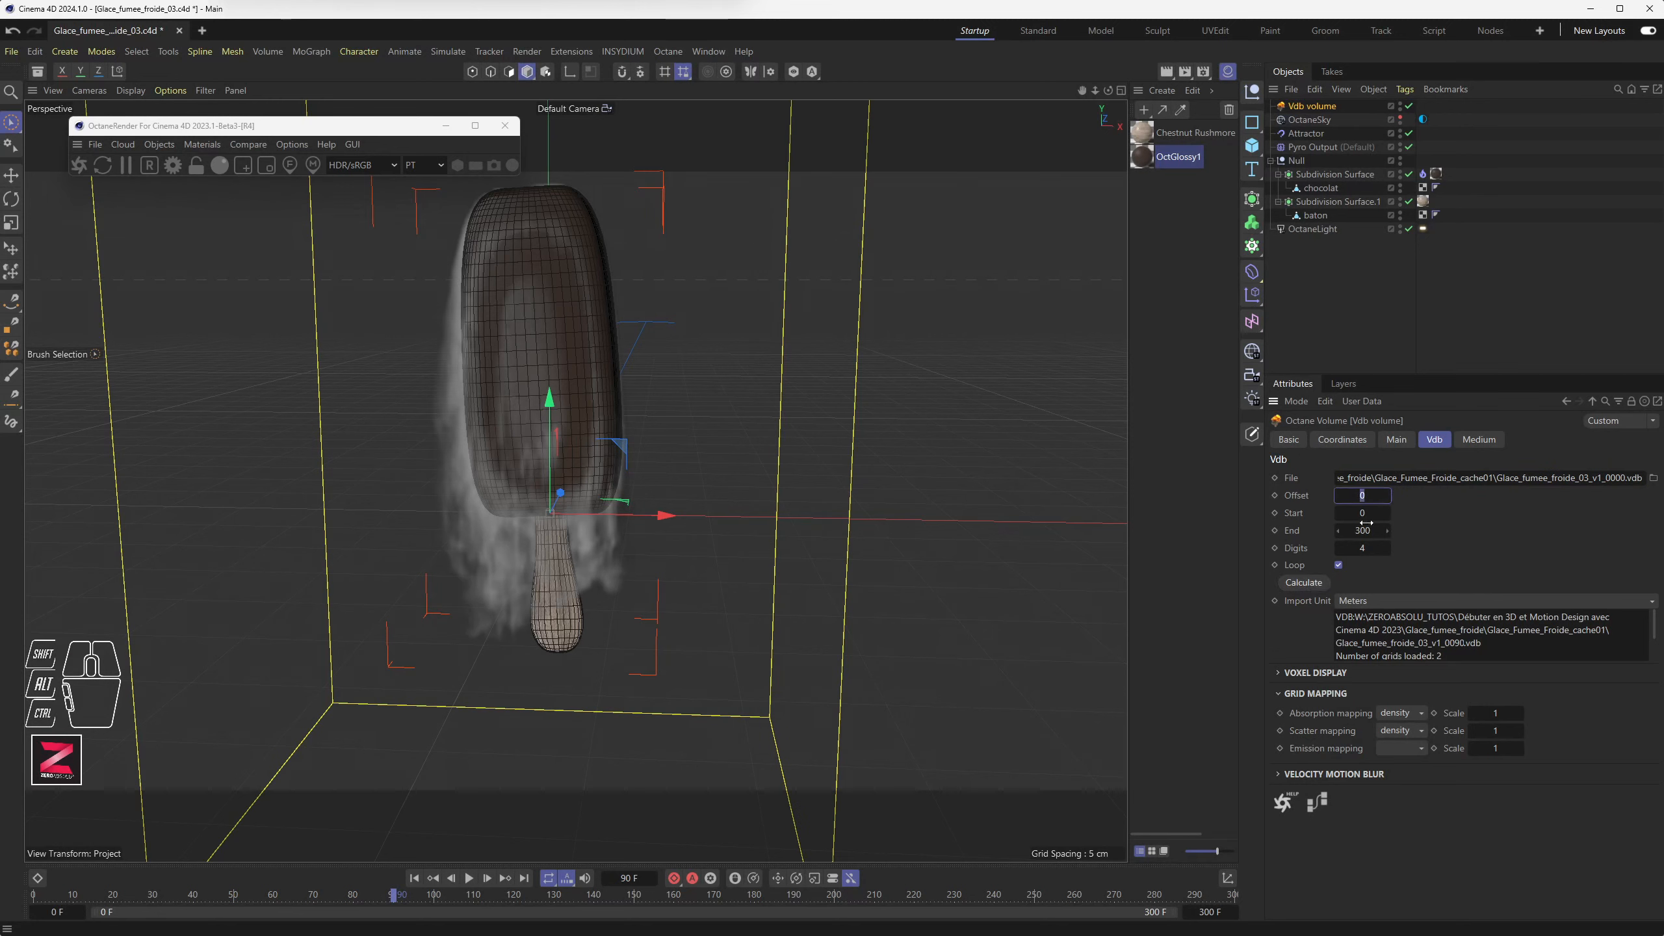
left_click(1362, 530)
left_click(1363, 548)
key("shift+Tab")
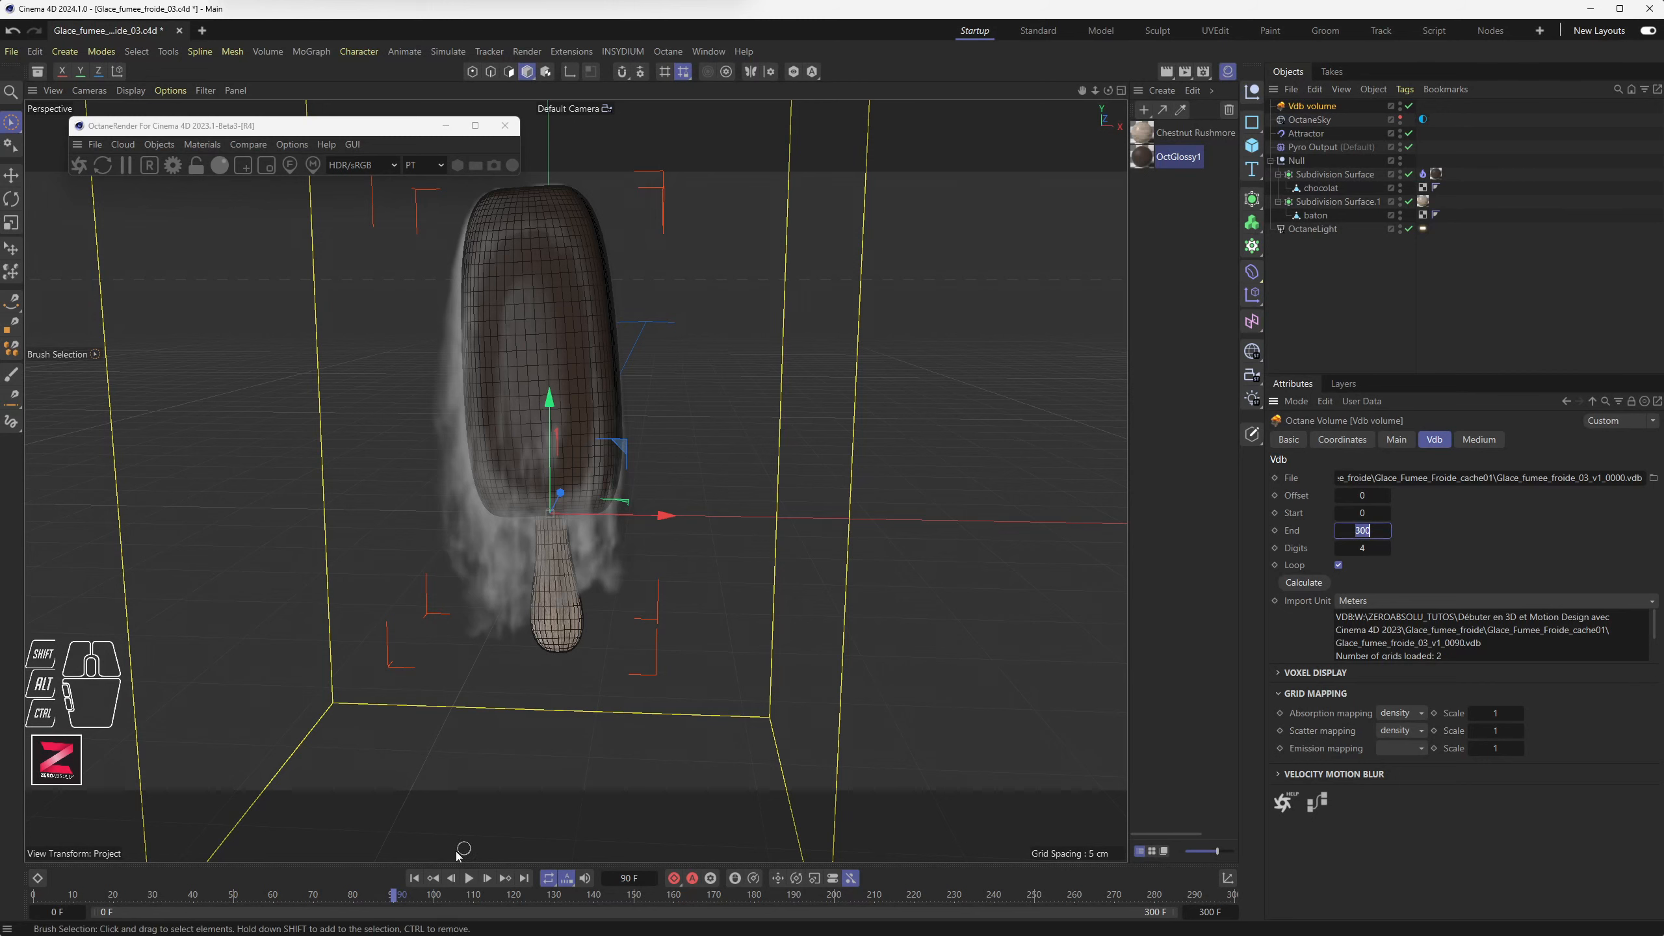
Go to frame 199 and disable the Pyro Output object so only the VDB volume supplies the smoke
left_click_drag(328, 895, 830, 911)
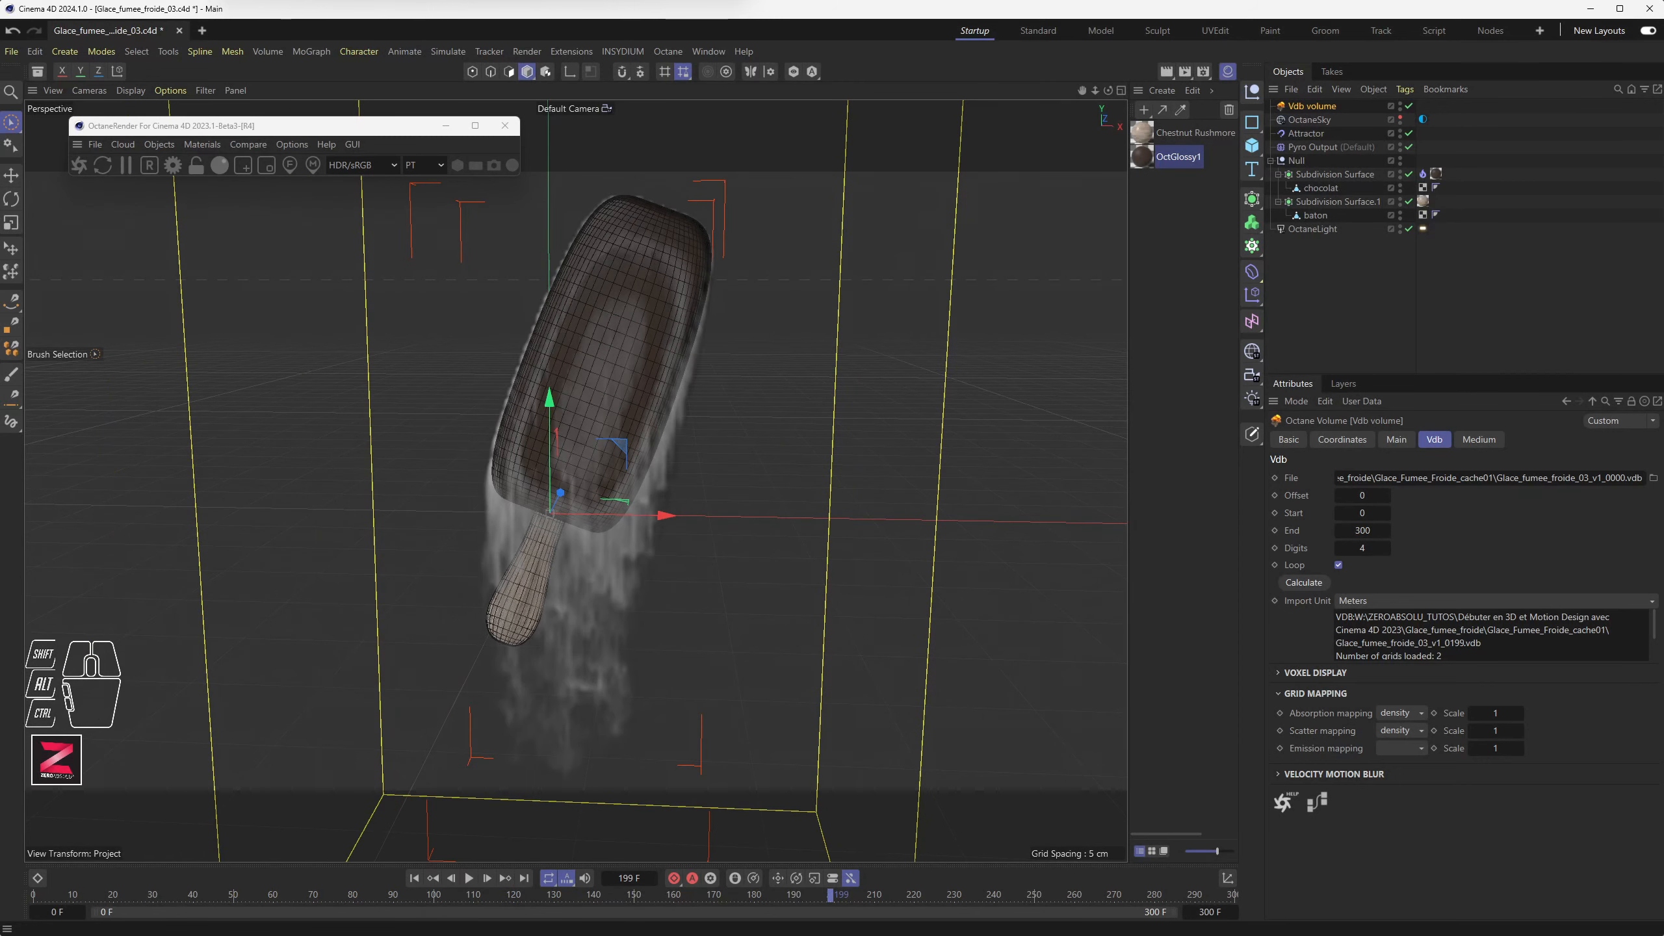
left_click(1409, 147)
left_click(1409, 148)
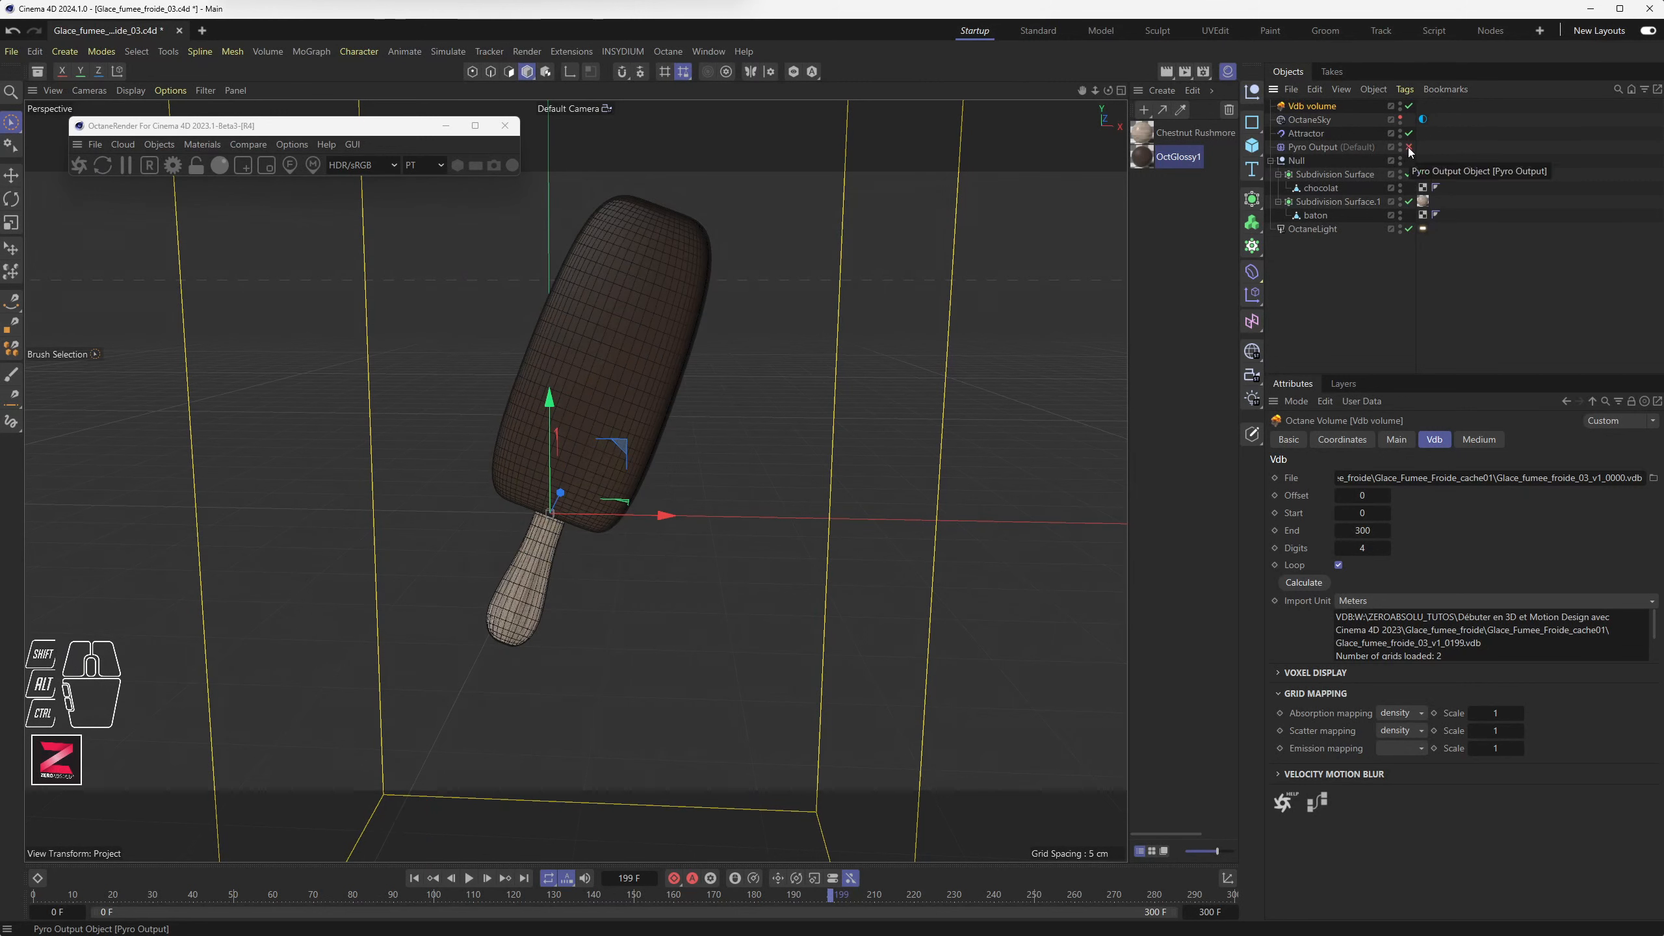
left_click(1409, 147)
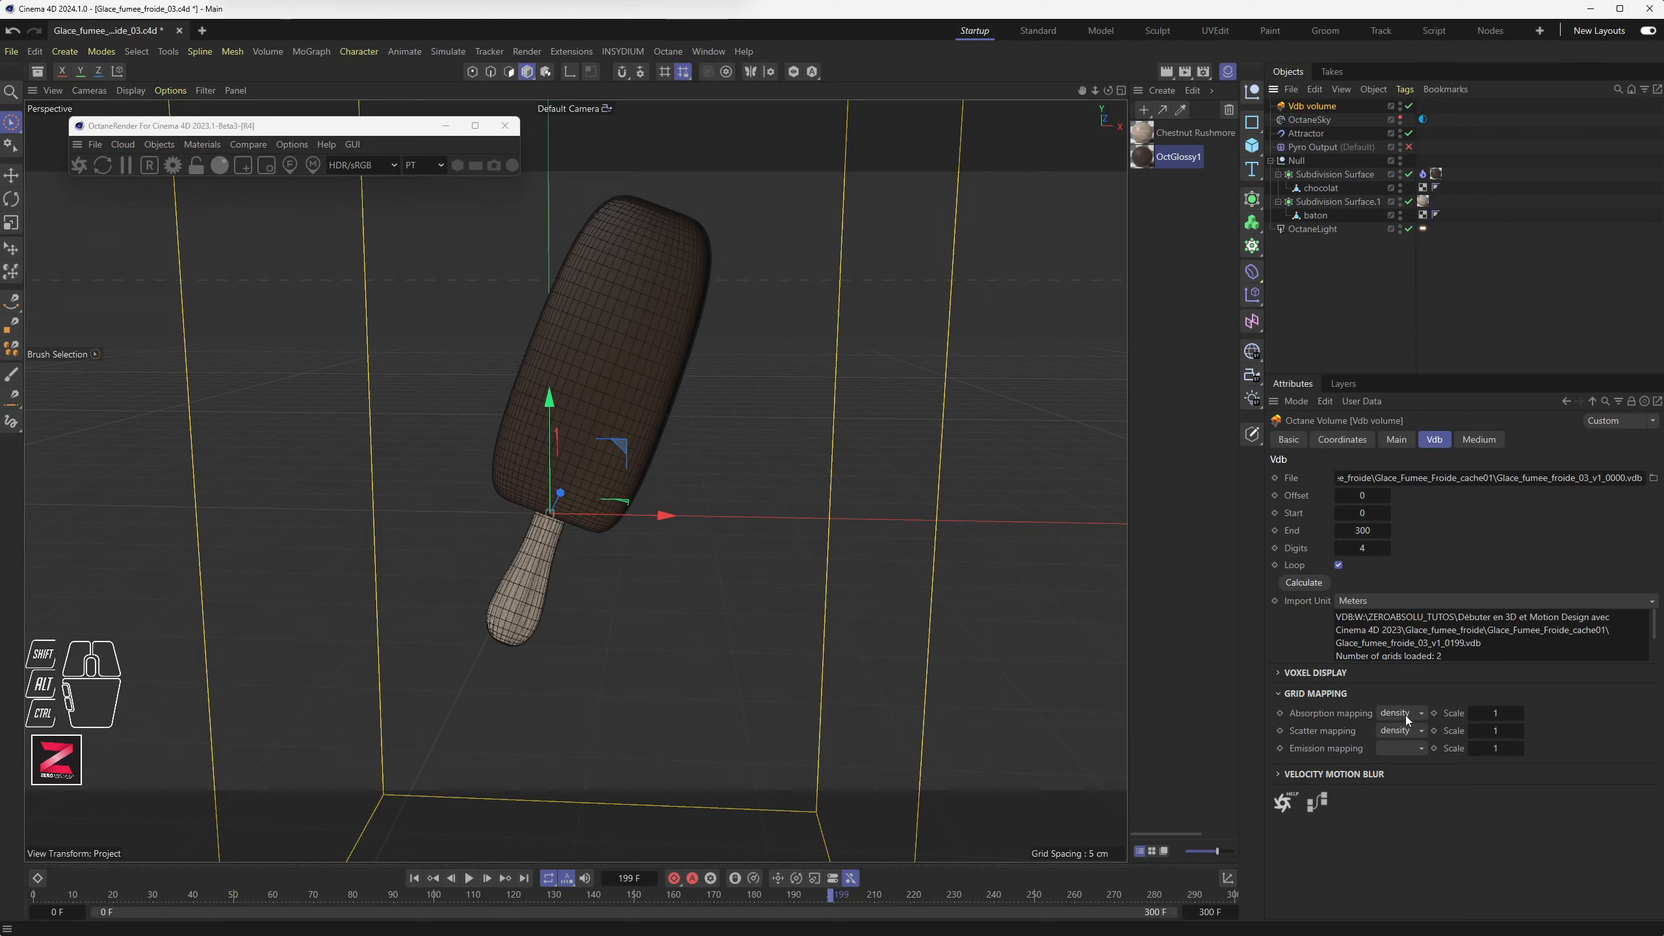
Show the VDB volume's medium settings and start the Octane live render of the ice cream
left_click(1477, 441)
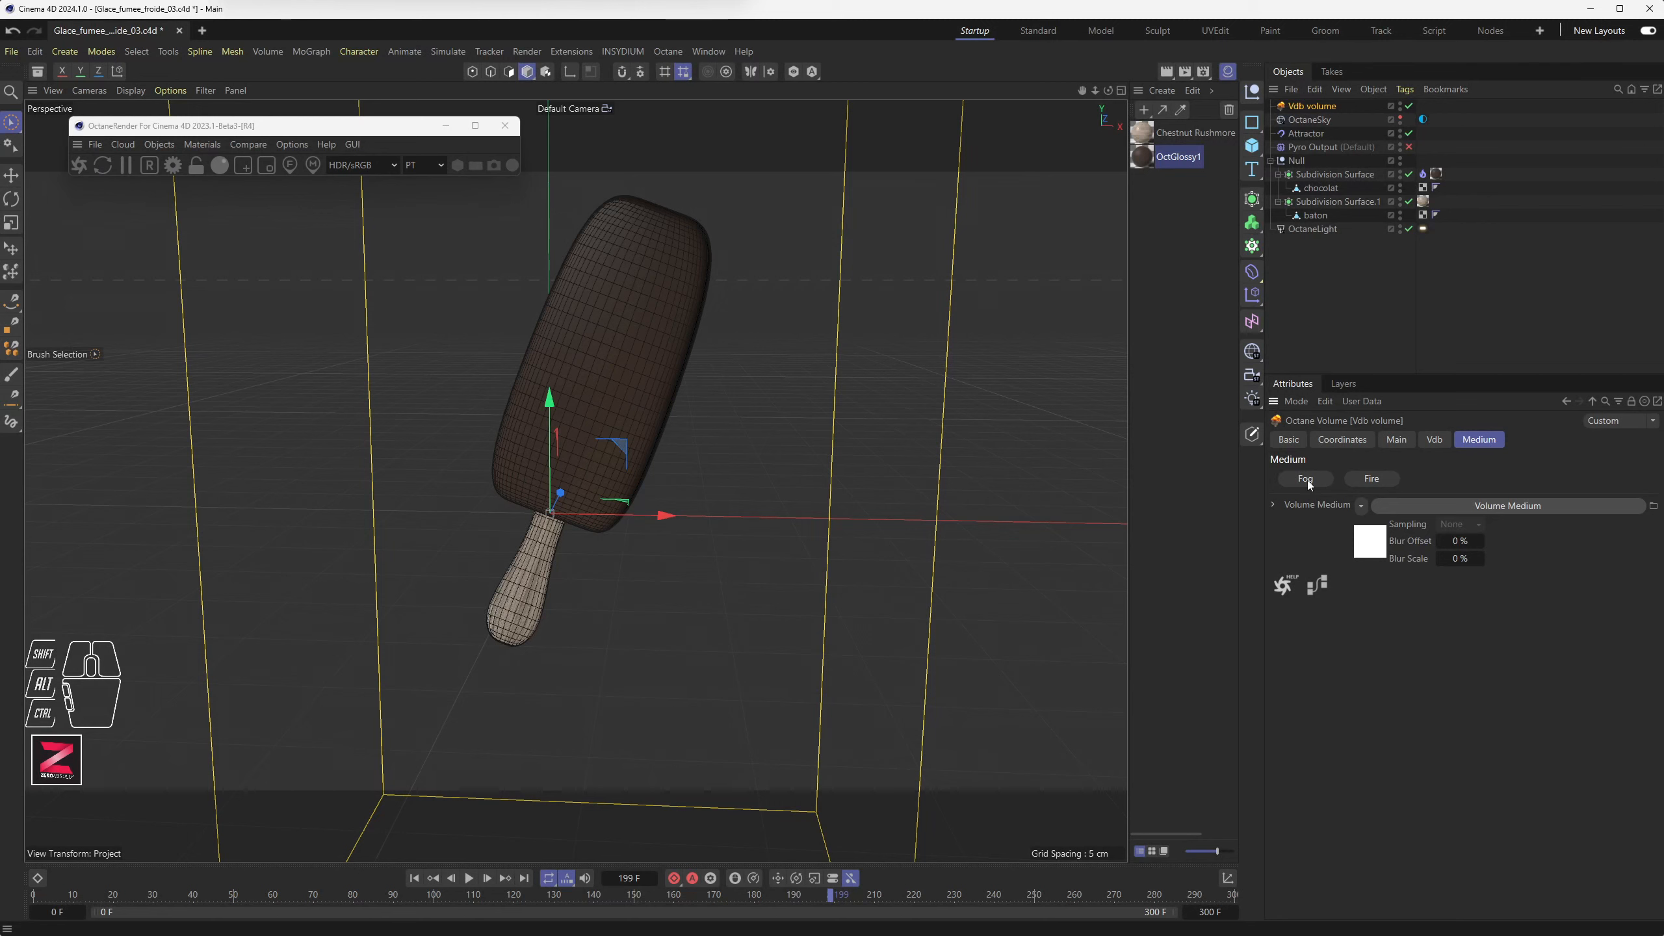
left_click(79, 166)
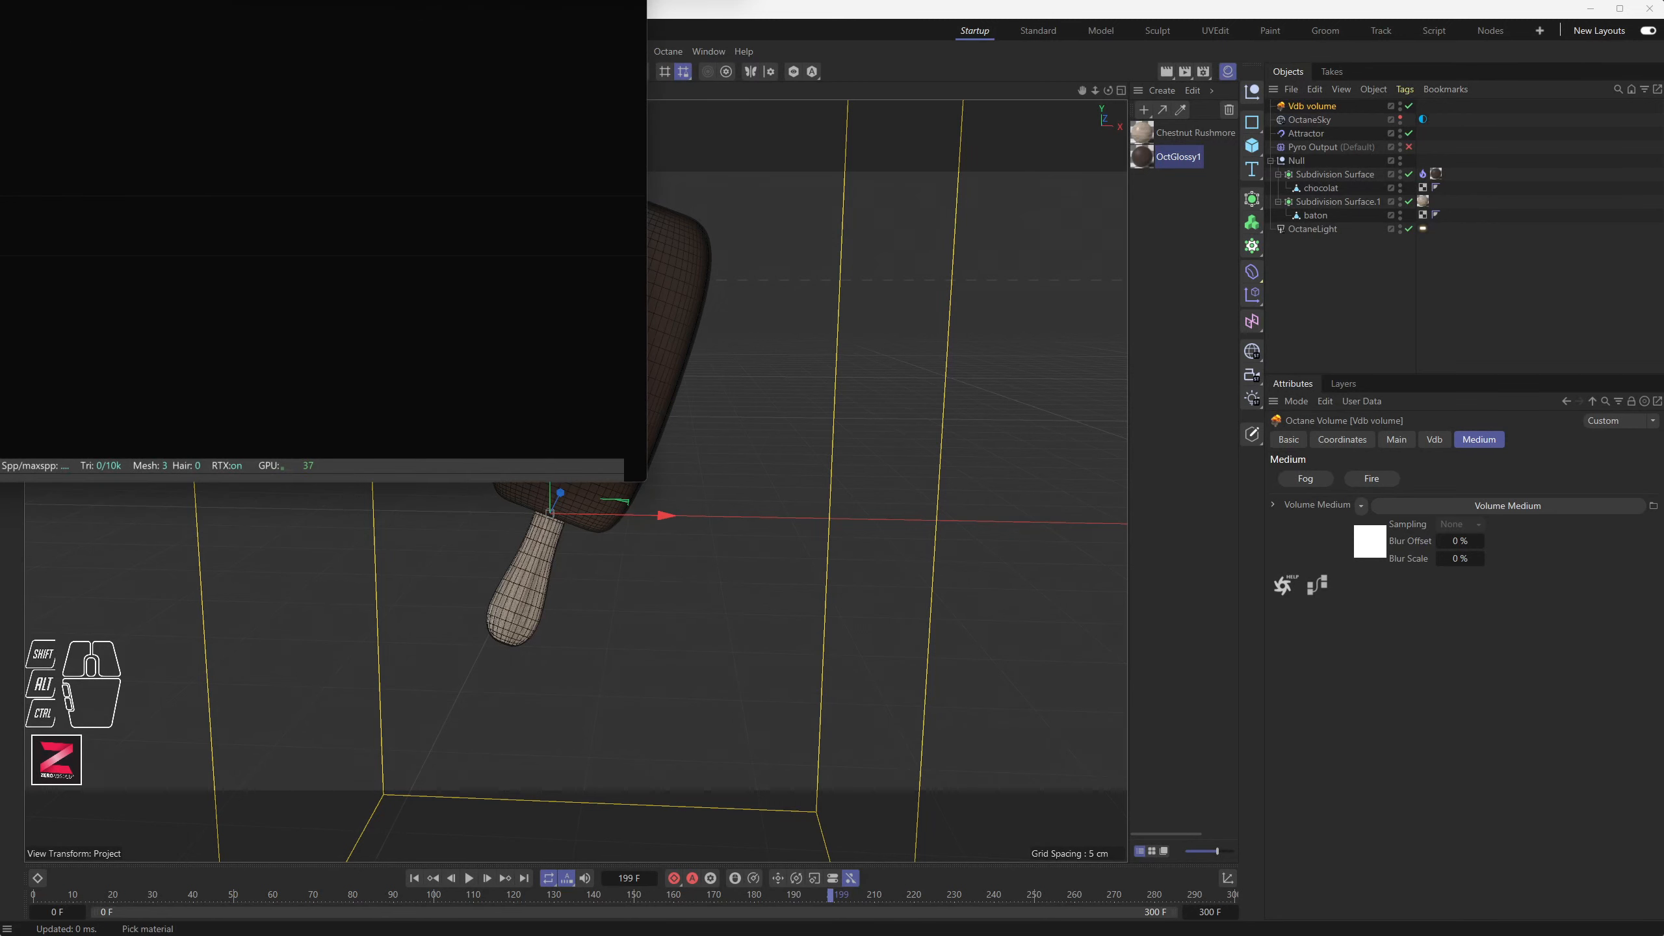
left_click_drag(309, 75, 312, 110)
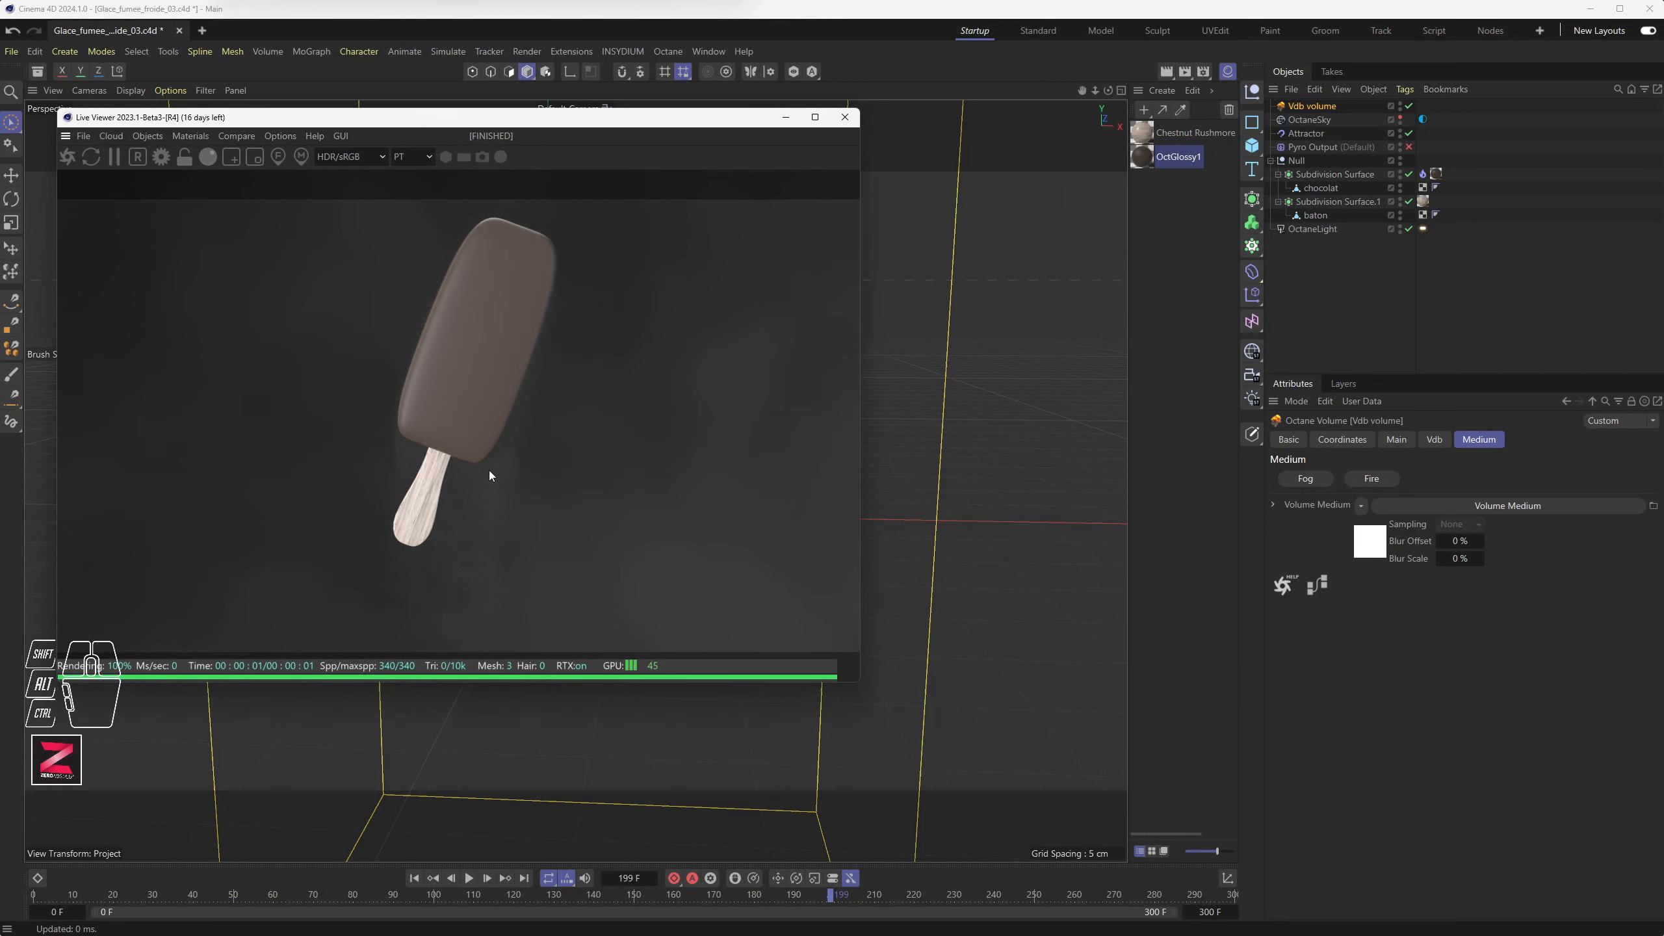
Set the step length of the VDB volume's medium to 0.2
left_click(1488, 506)
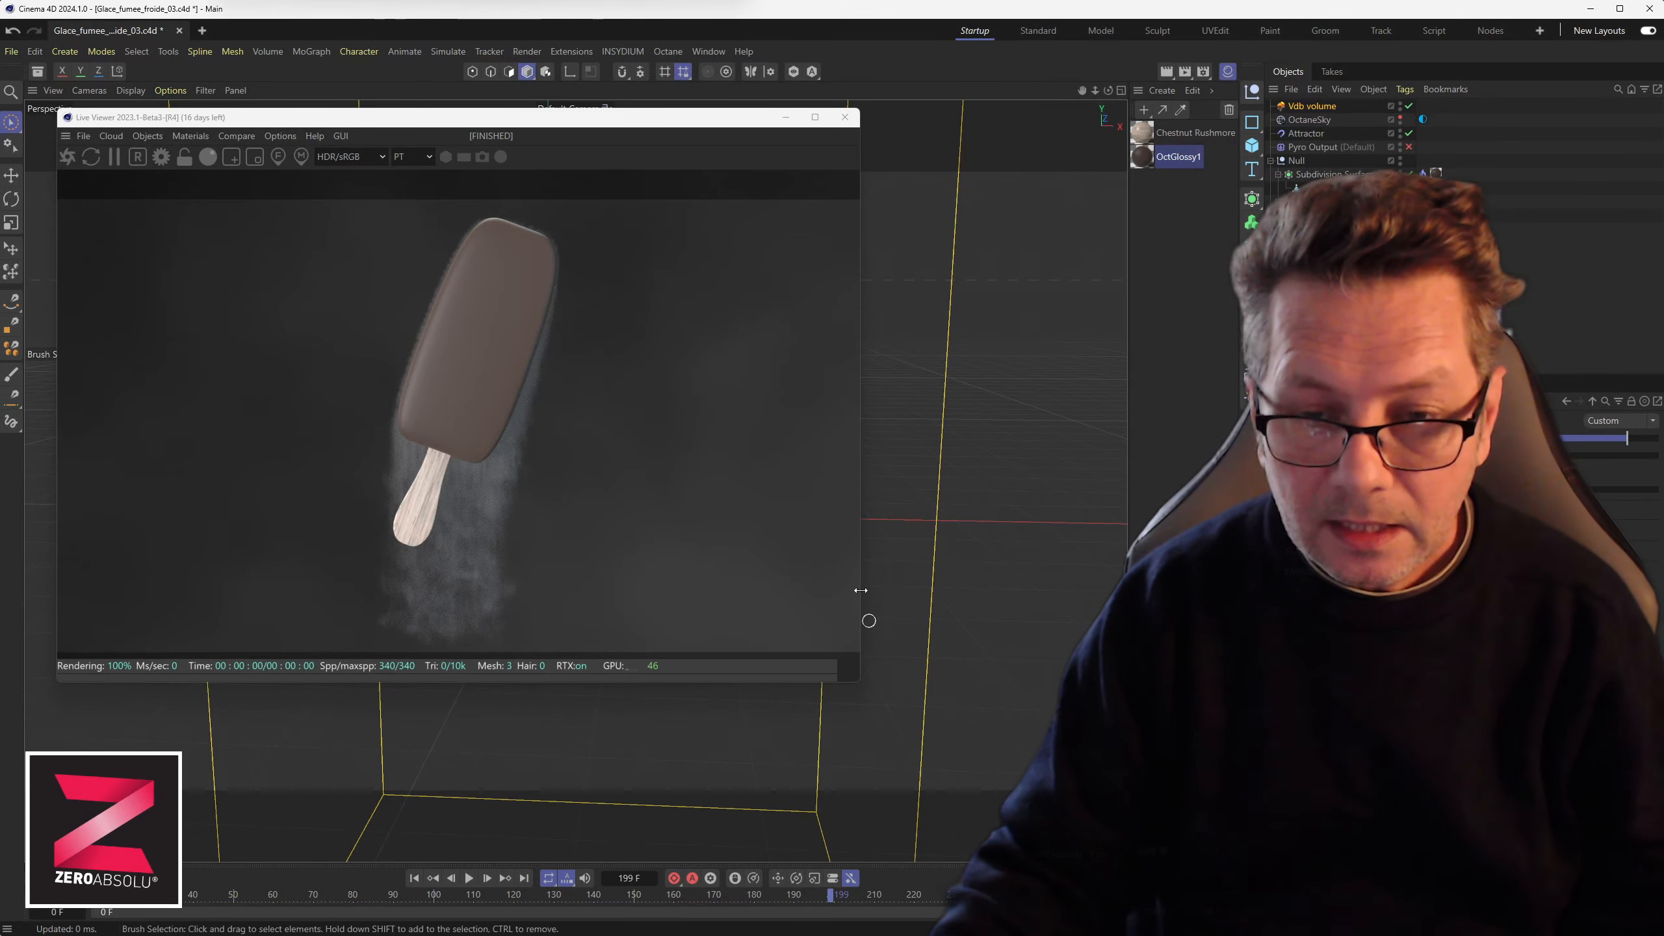
left_click_drag(947, 500, 1085, 508, "alt")
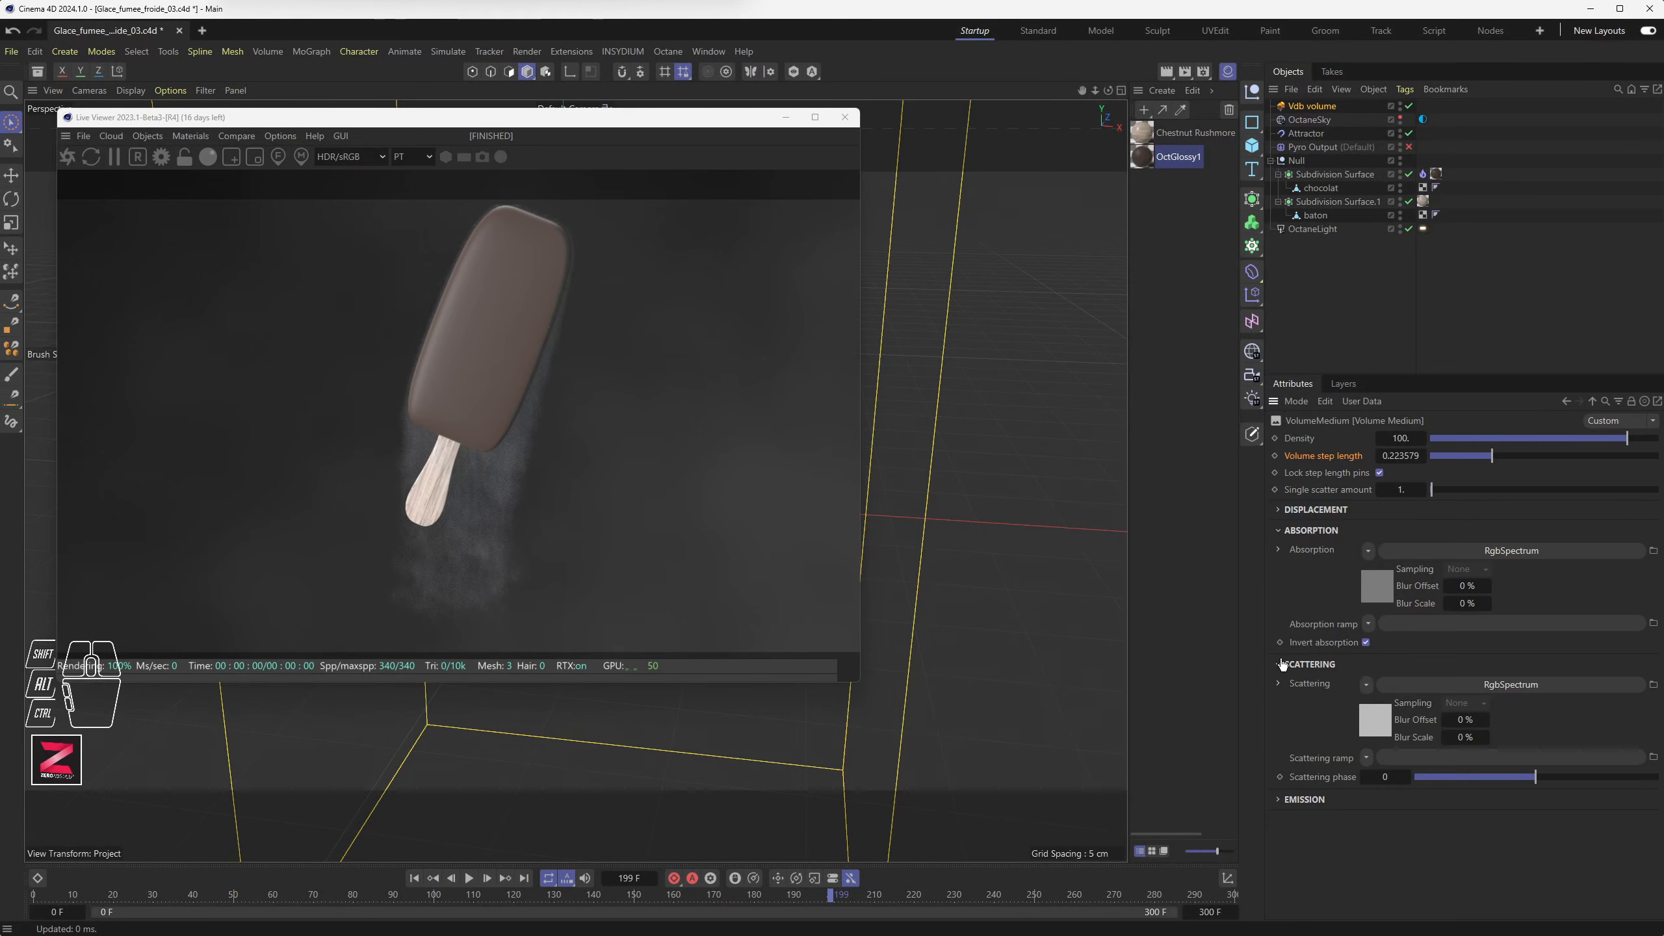
left_click_drag(1490, 461, 1492, 462)
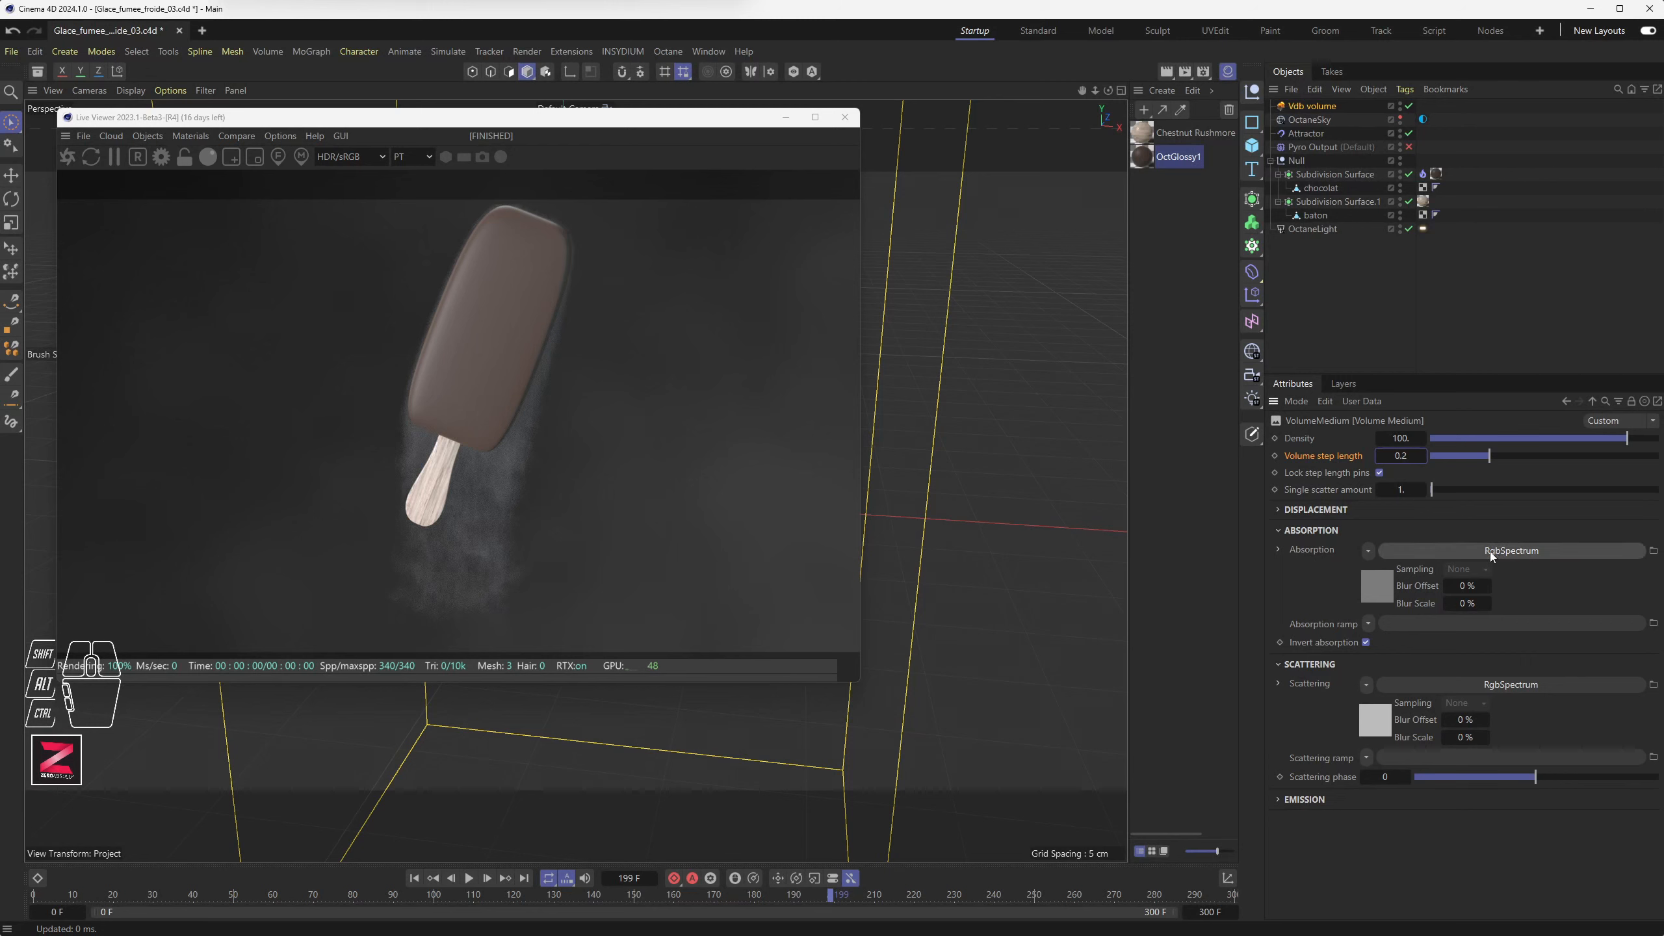
Try a pure red absorption colour, RGB 1, 0, 0, on the medium and toggle Invert absorption off and on
left_click_drag(1490, 551, 1396, 617)
left_click(1463, 551)
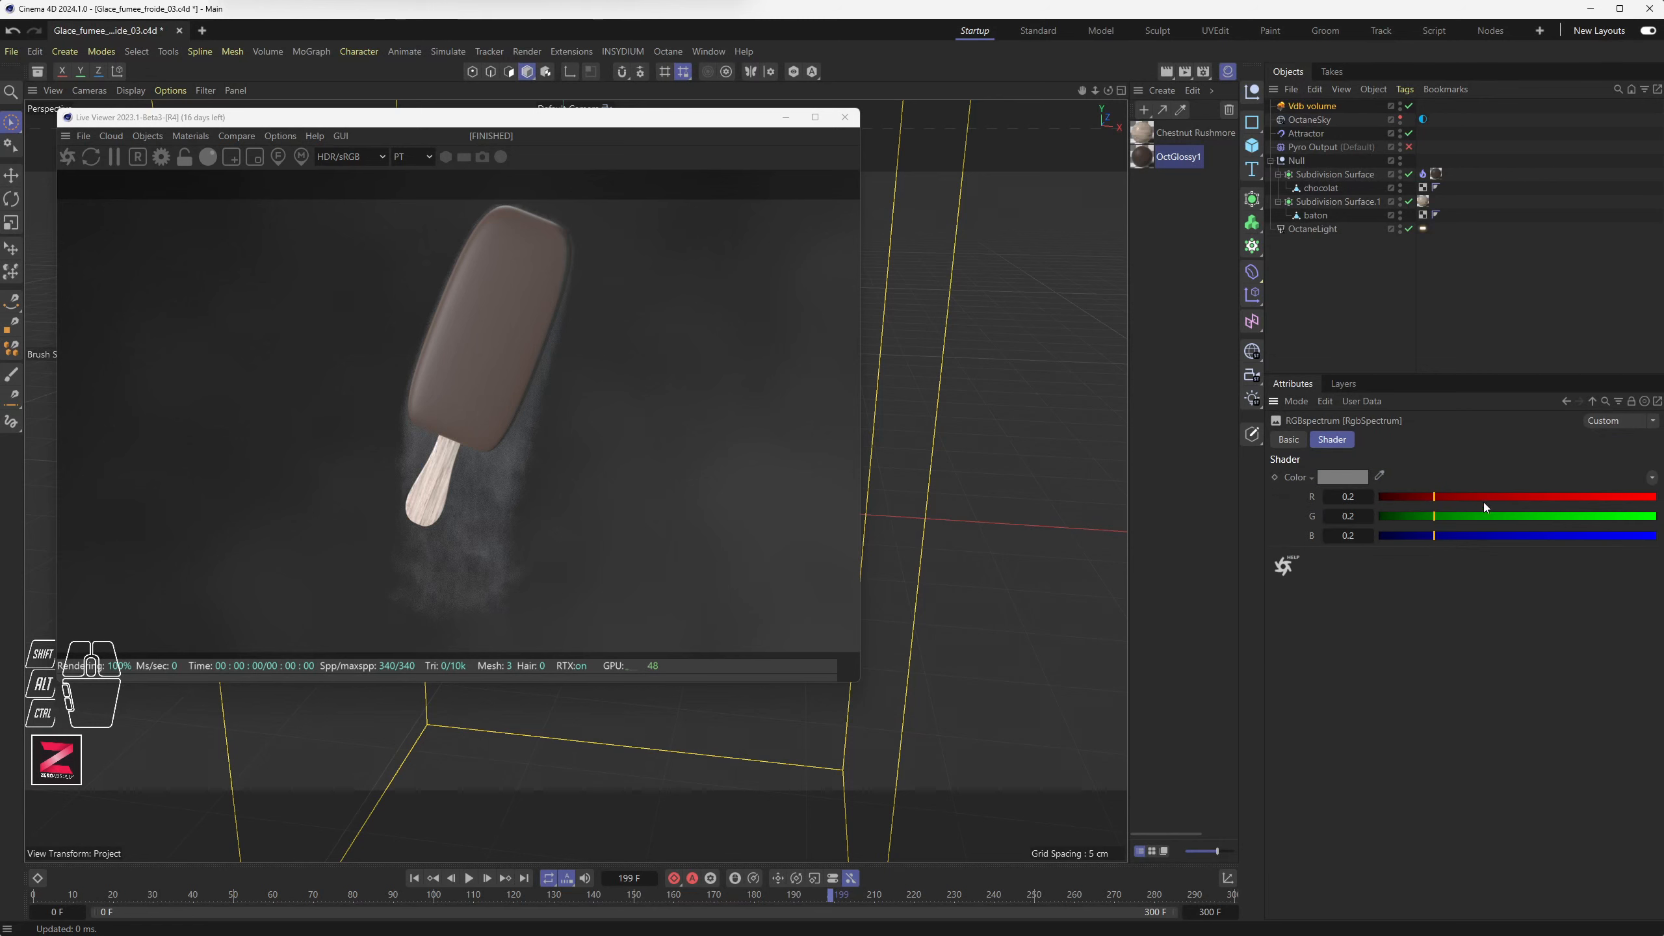
left_click_drag(1461, 496, 1546, 495)
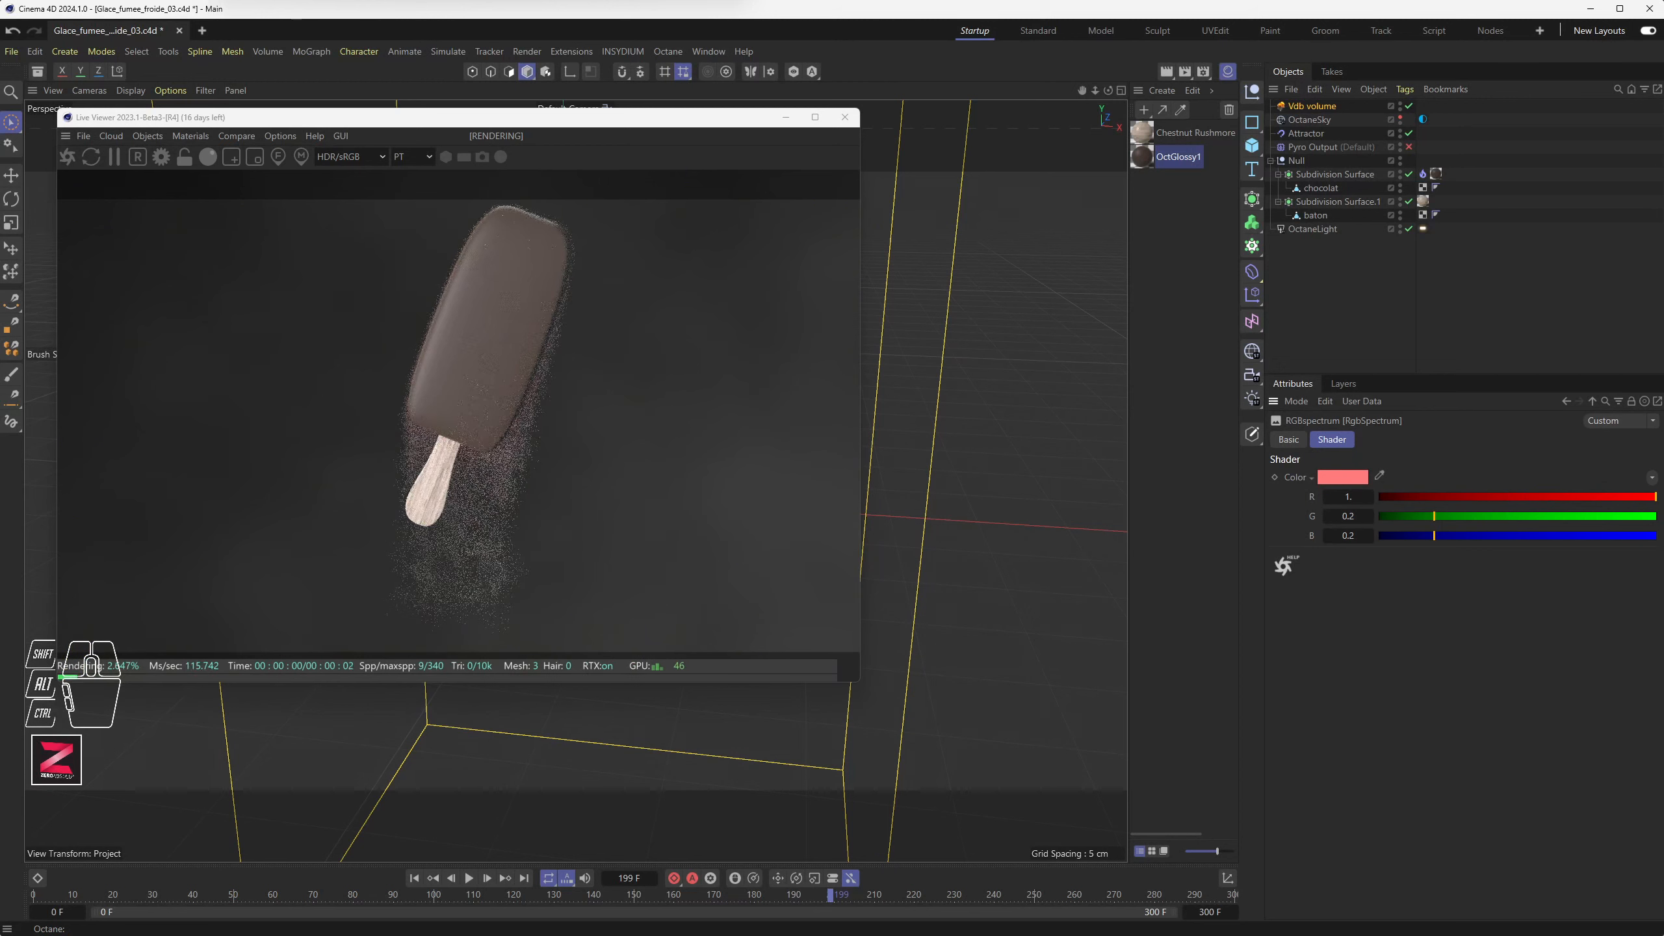
left_click_drag(1432, 516, 1305, 544)
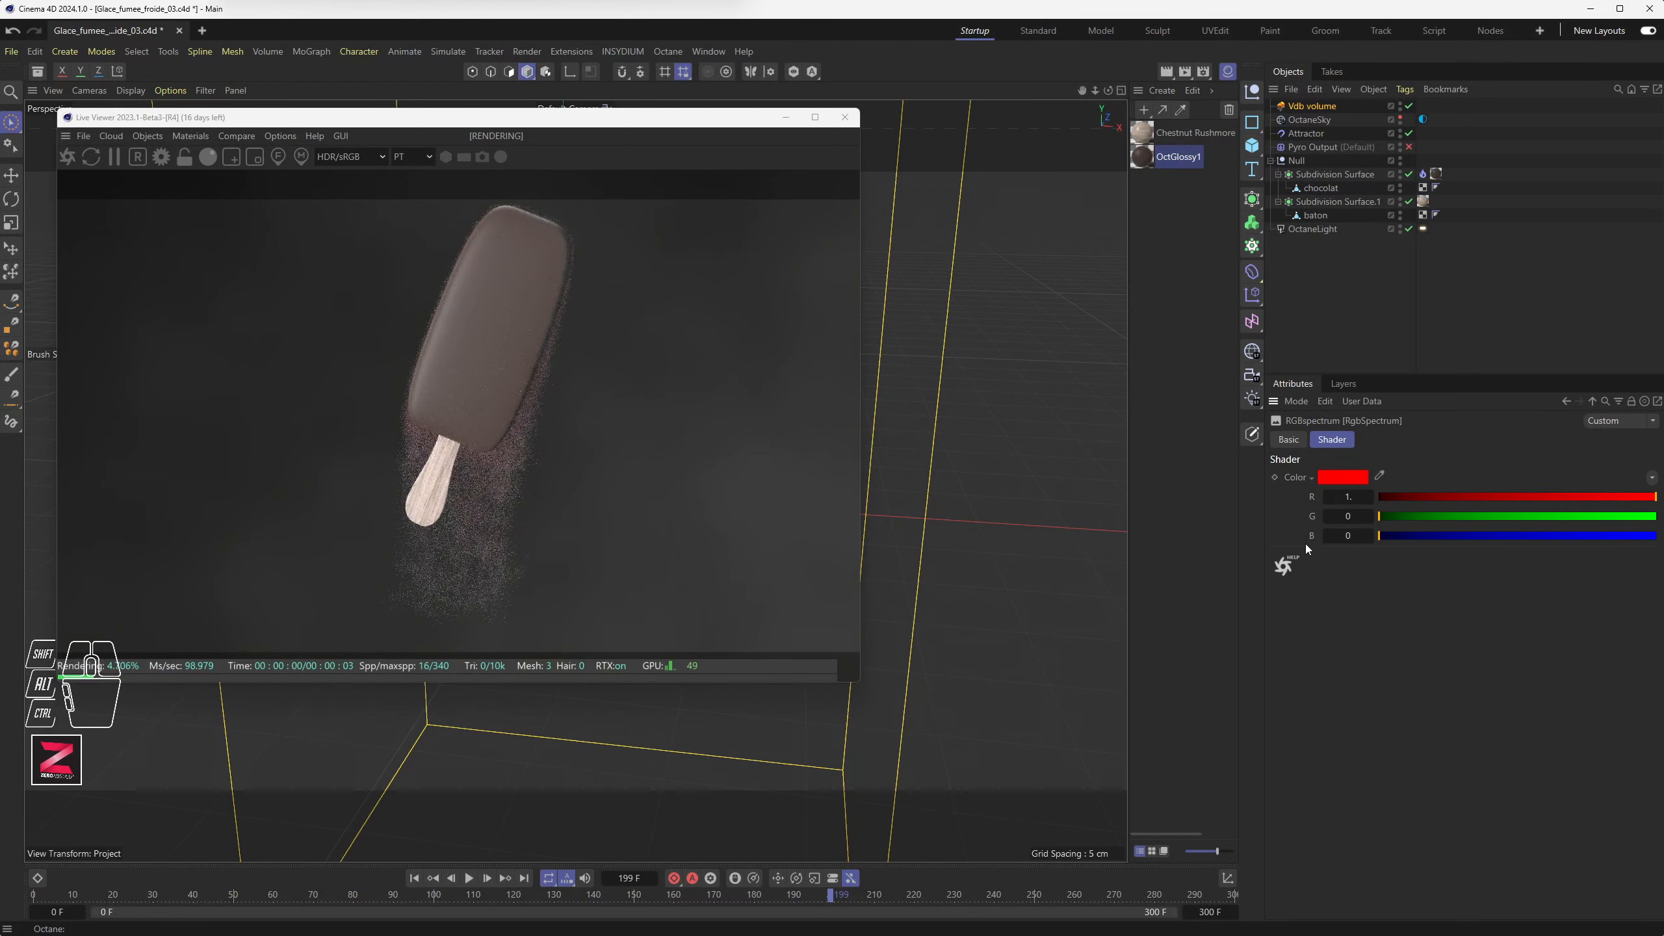
left_click(1591, 400)
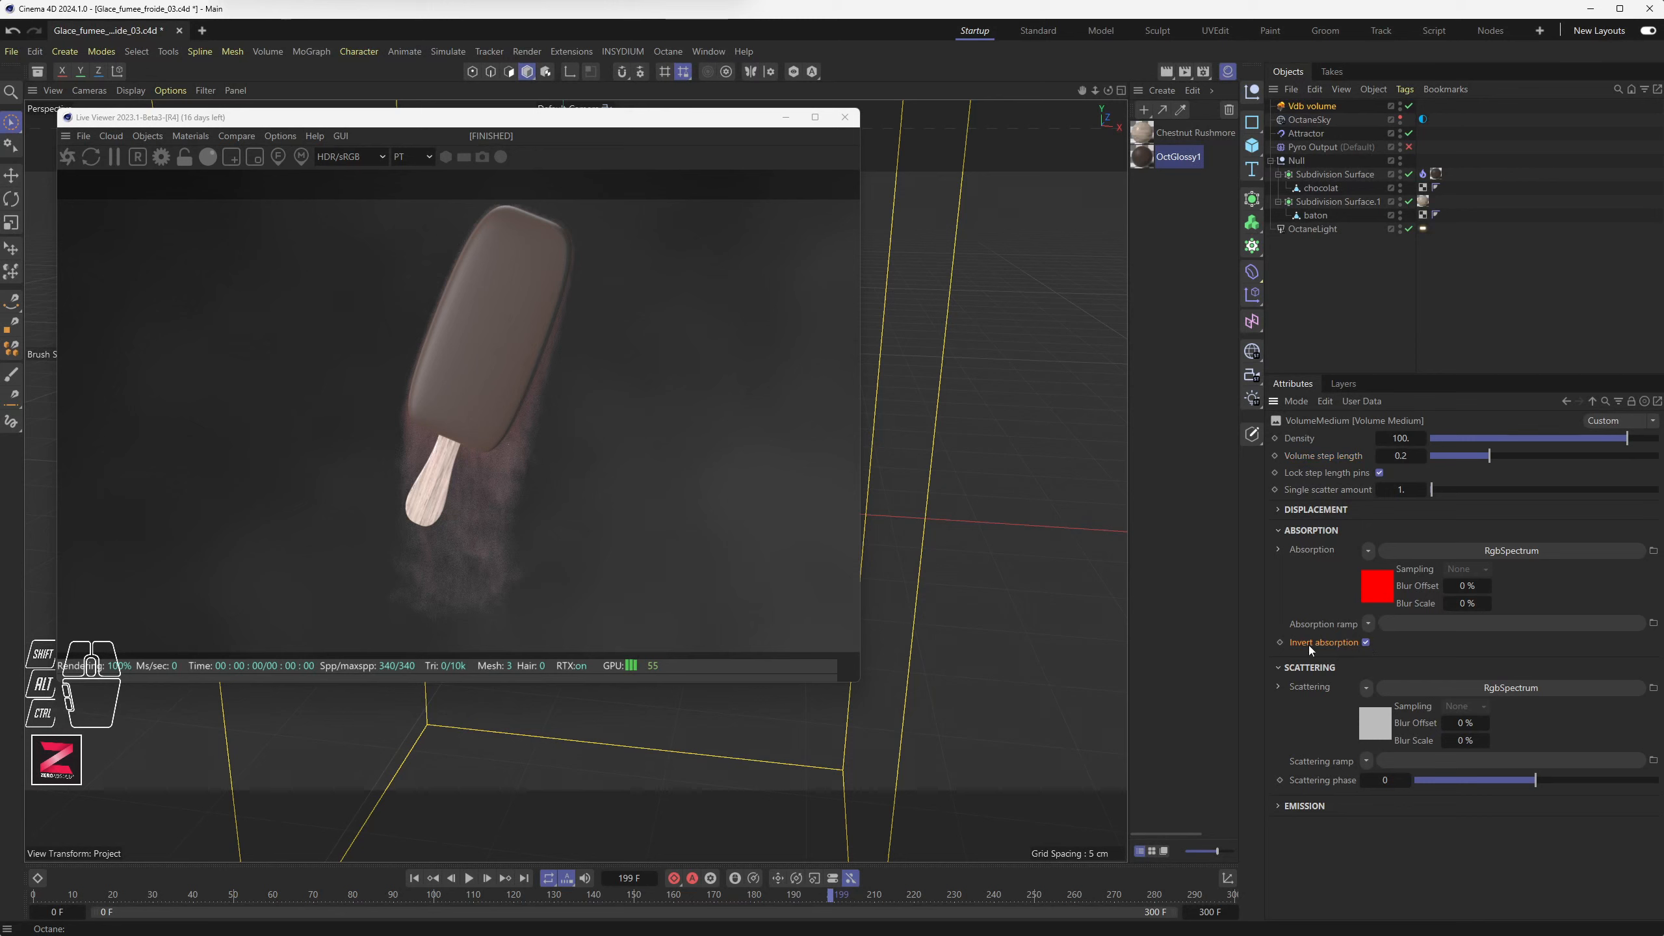
left_click(1366, 643)
left_click(1367, 642)
Try a near-white absorption colour of about 0.91 per channel, followed by a dark grey of about 0.07
left_click(1440, 551)
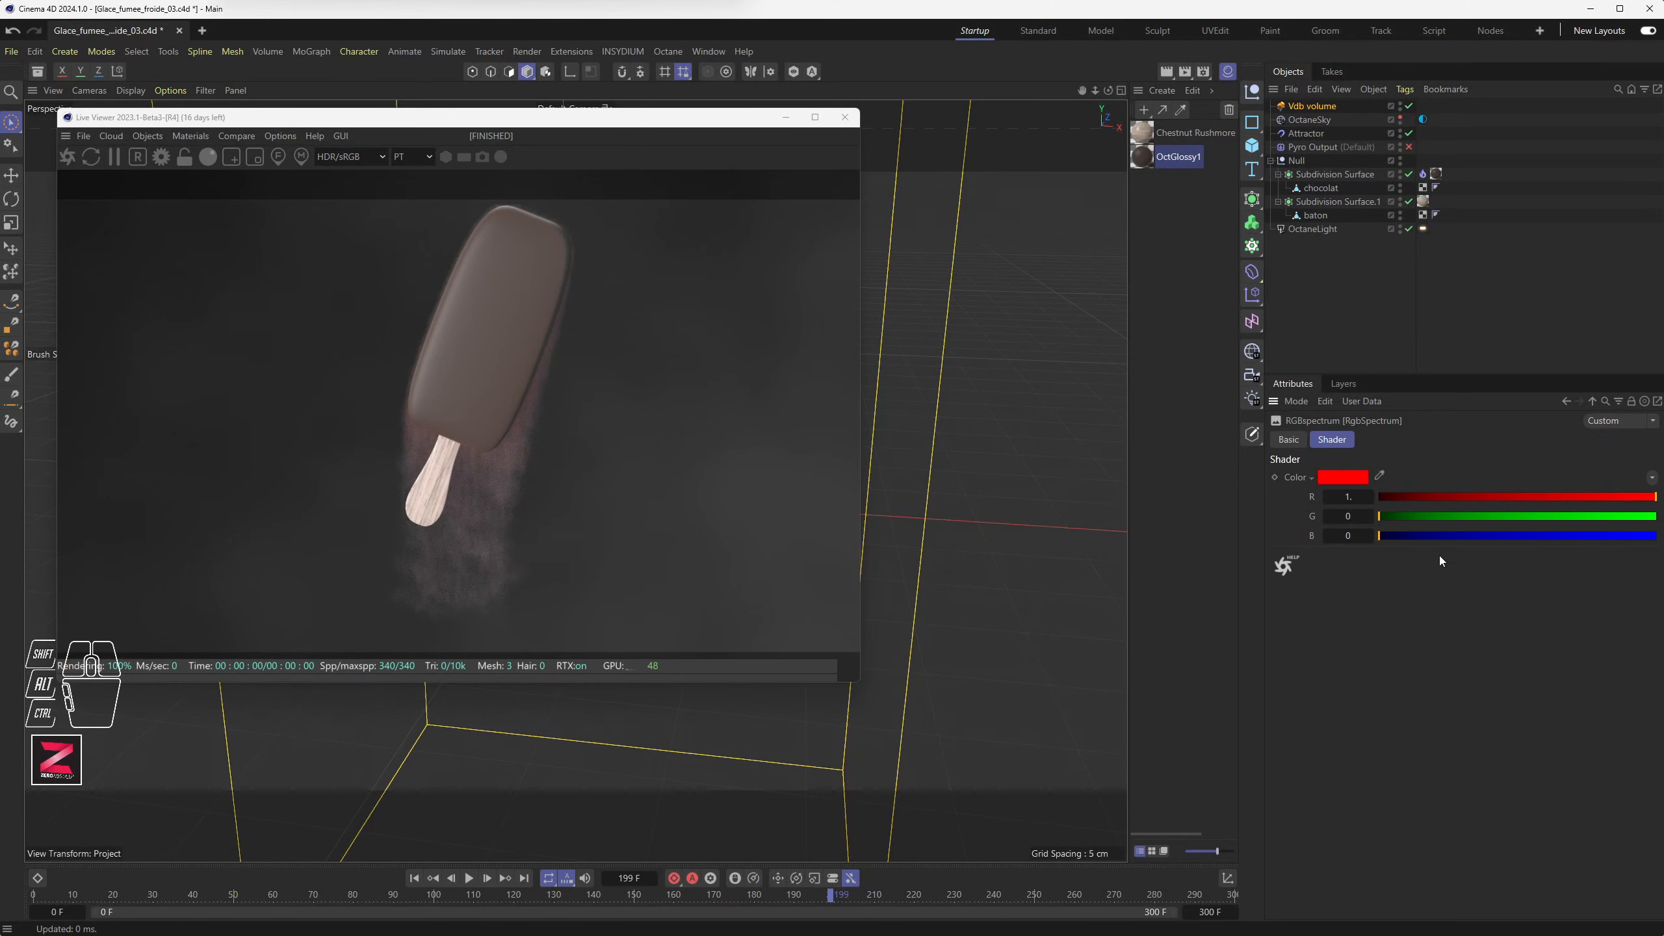
left_click_drag(1565, 496, 1630, 502)
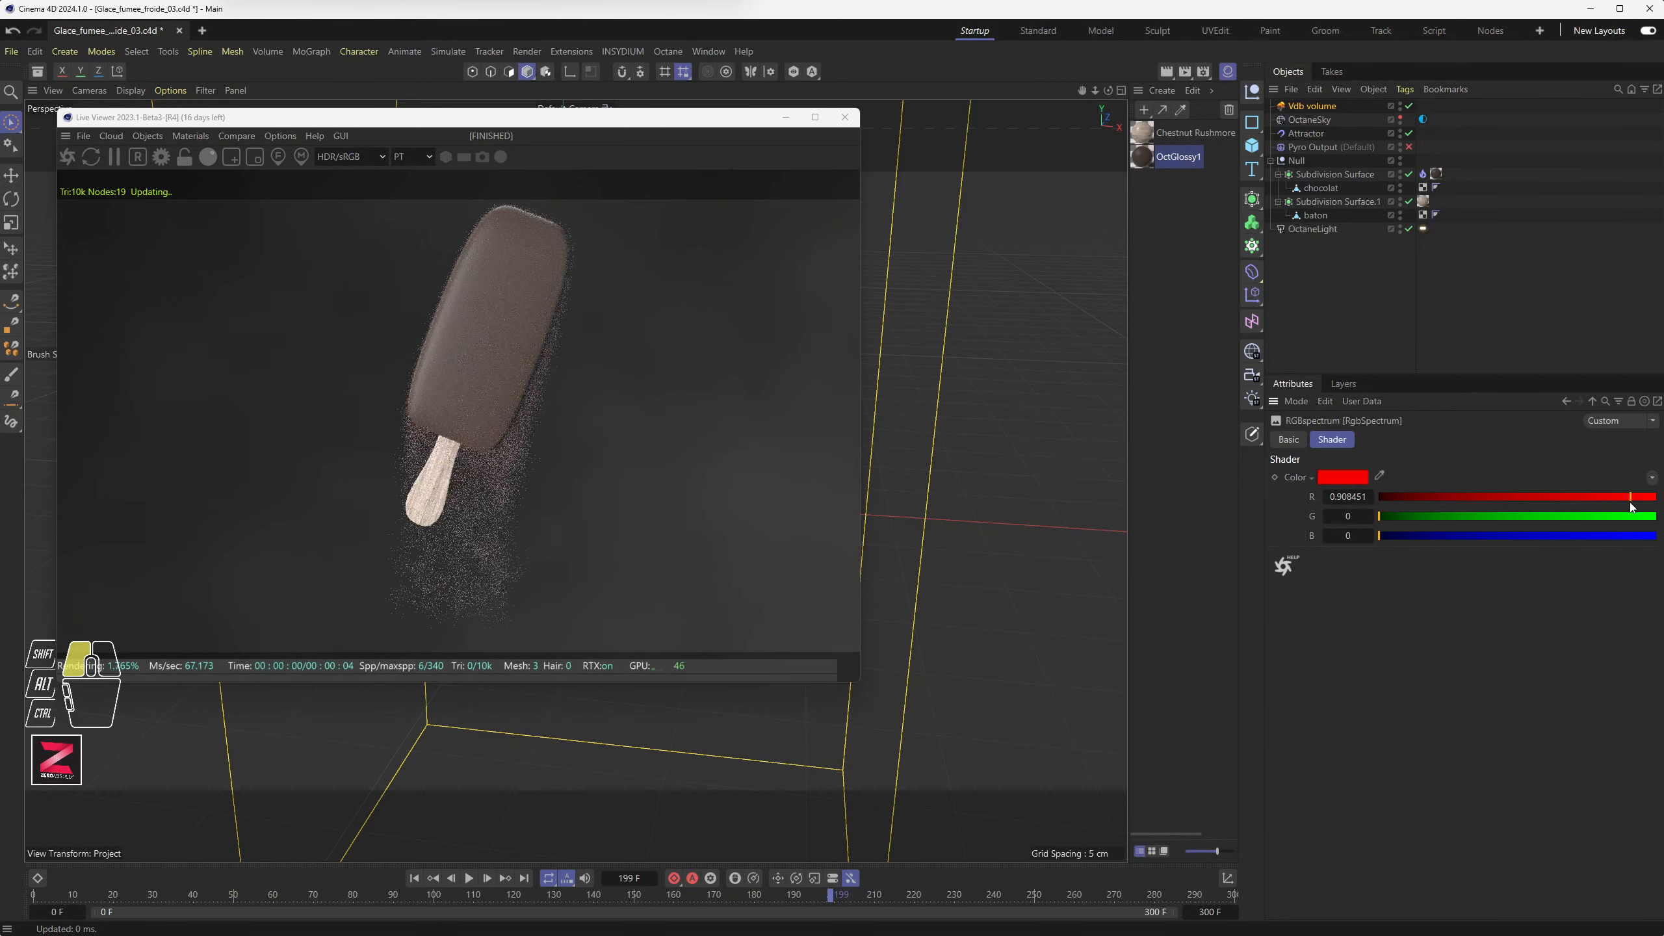
left_click(1632, 517)
left_click(1631, 535)
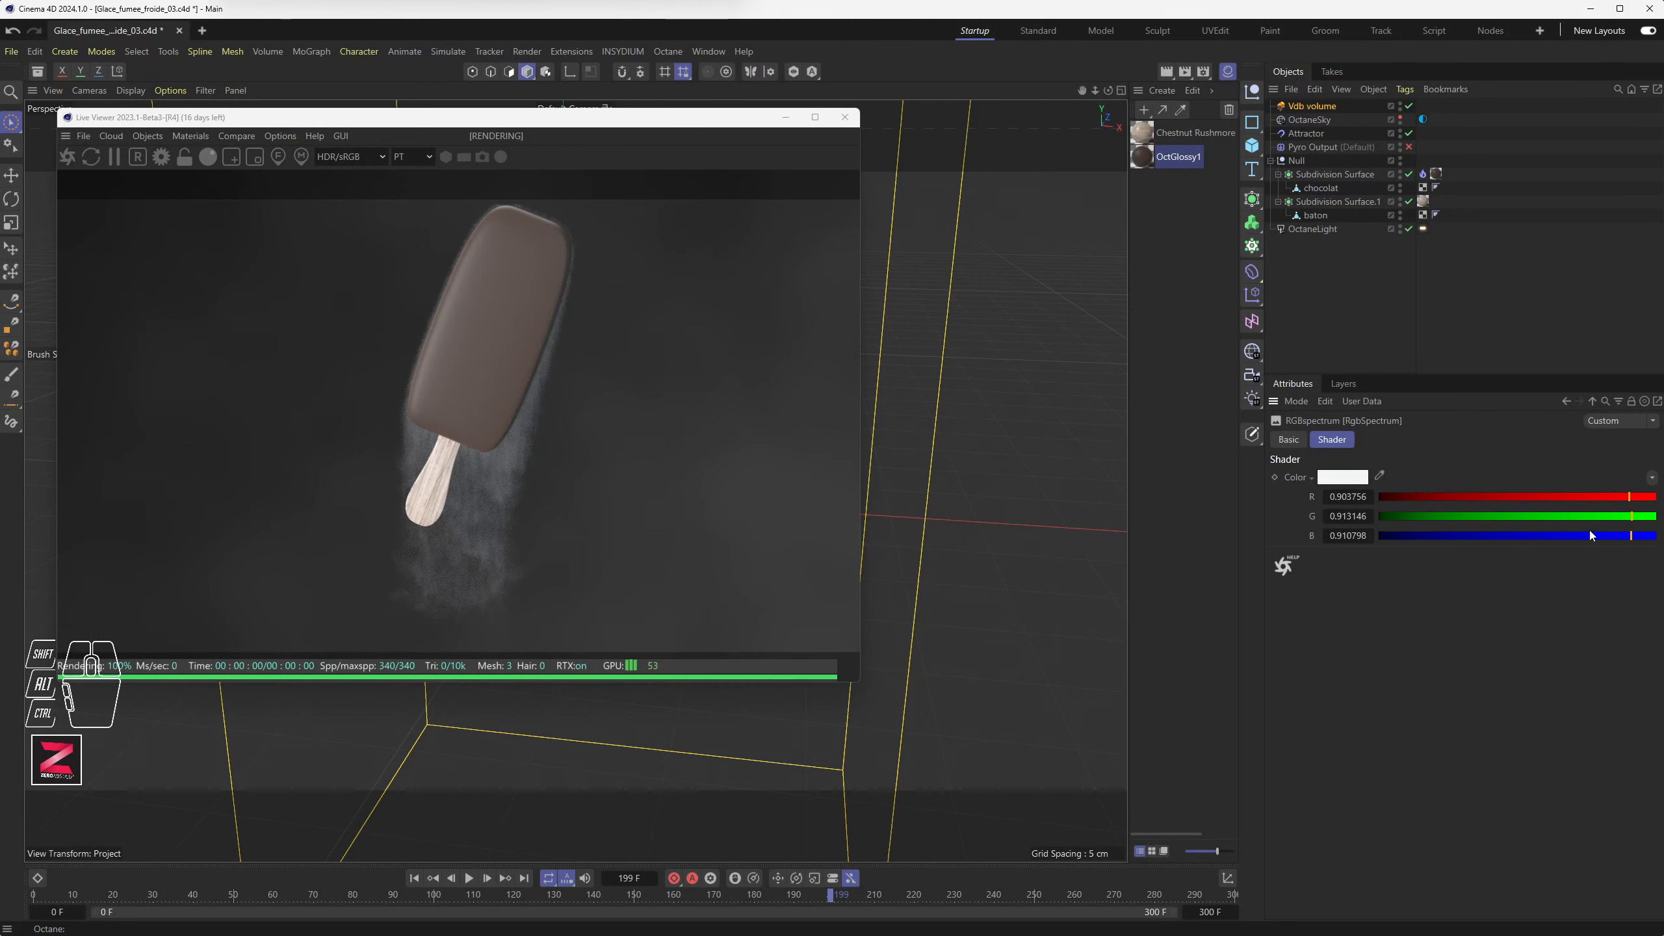
left_click(1397, 496)
left_click(1398, 516)
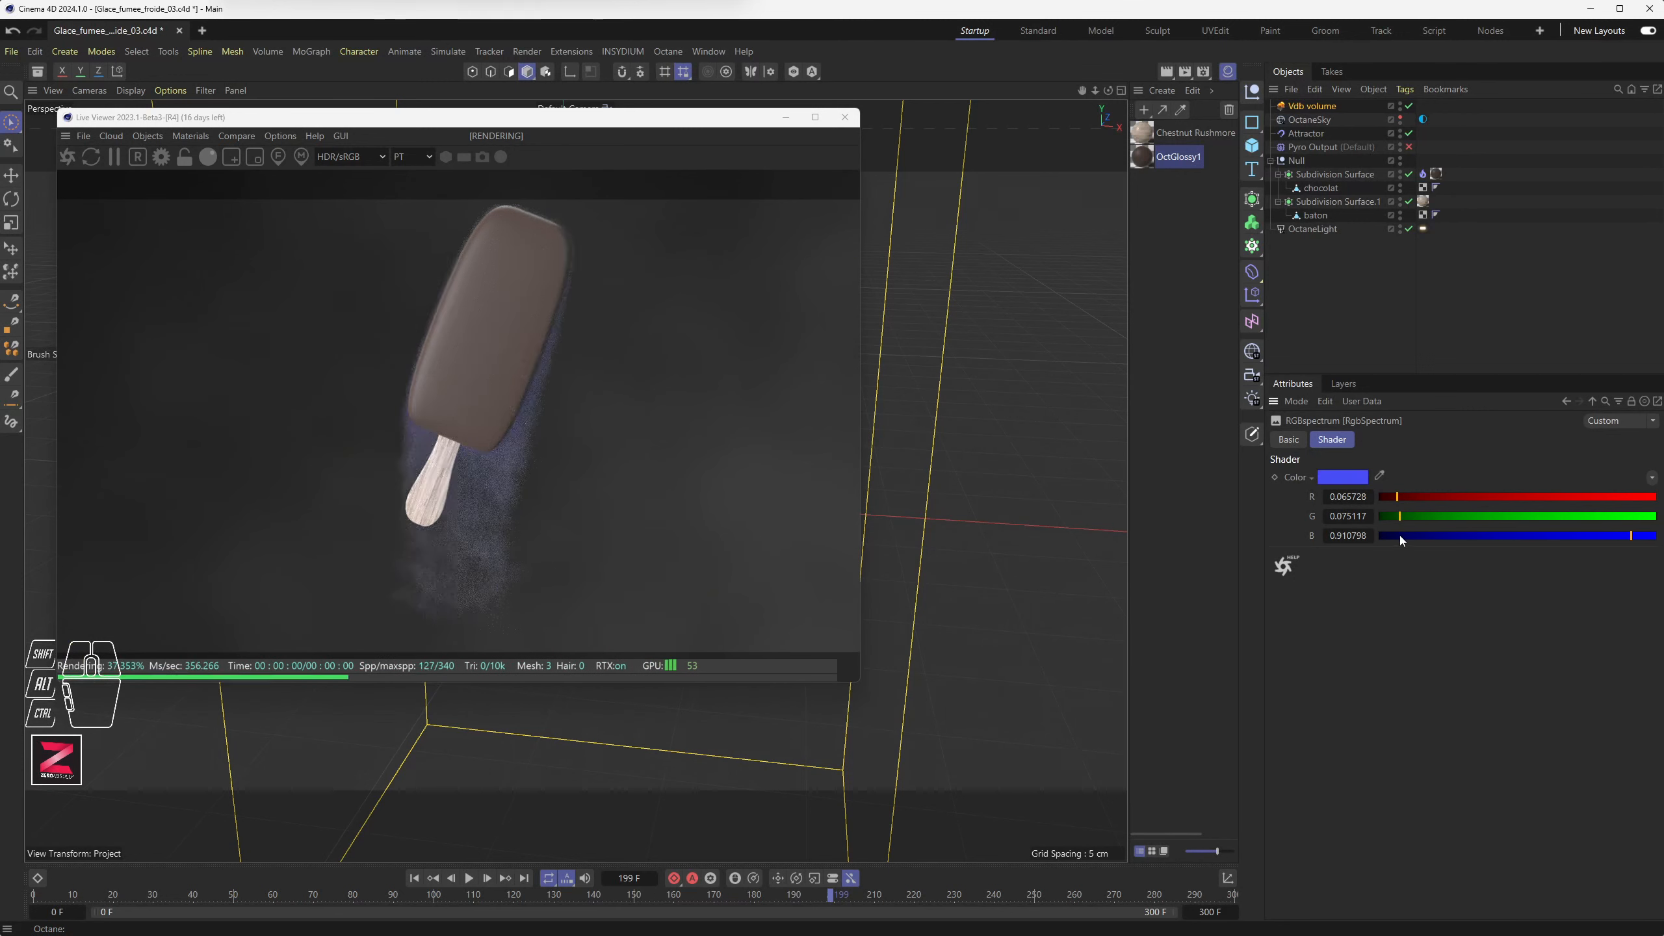
left_click(1400, 536)
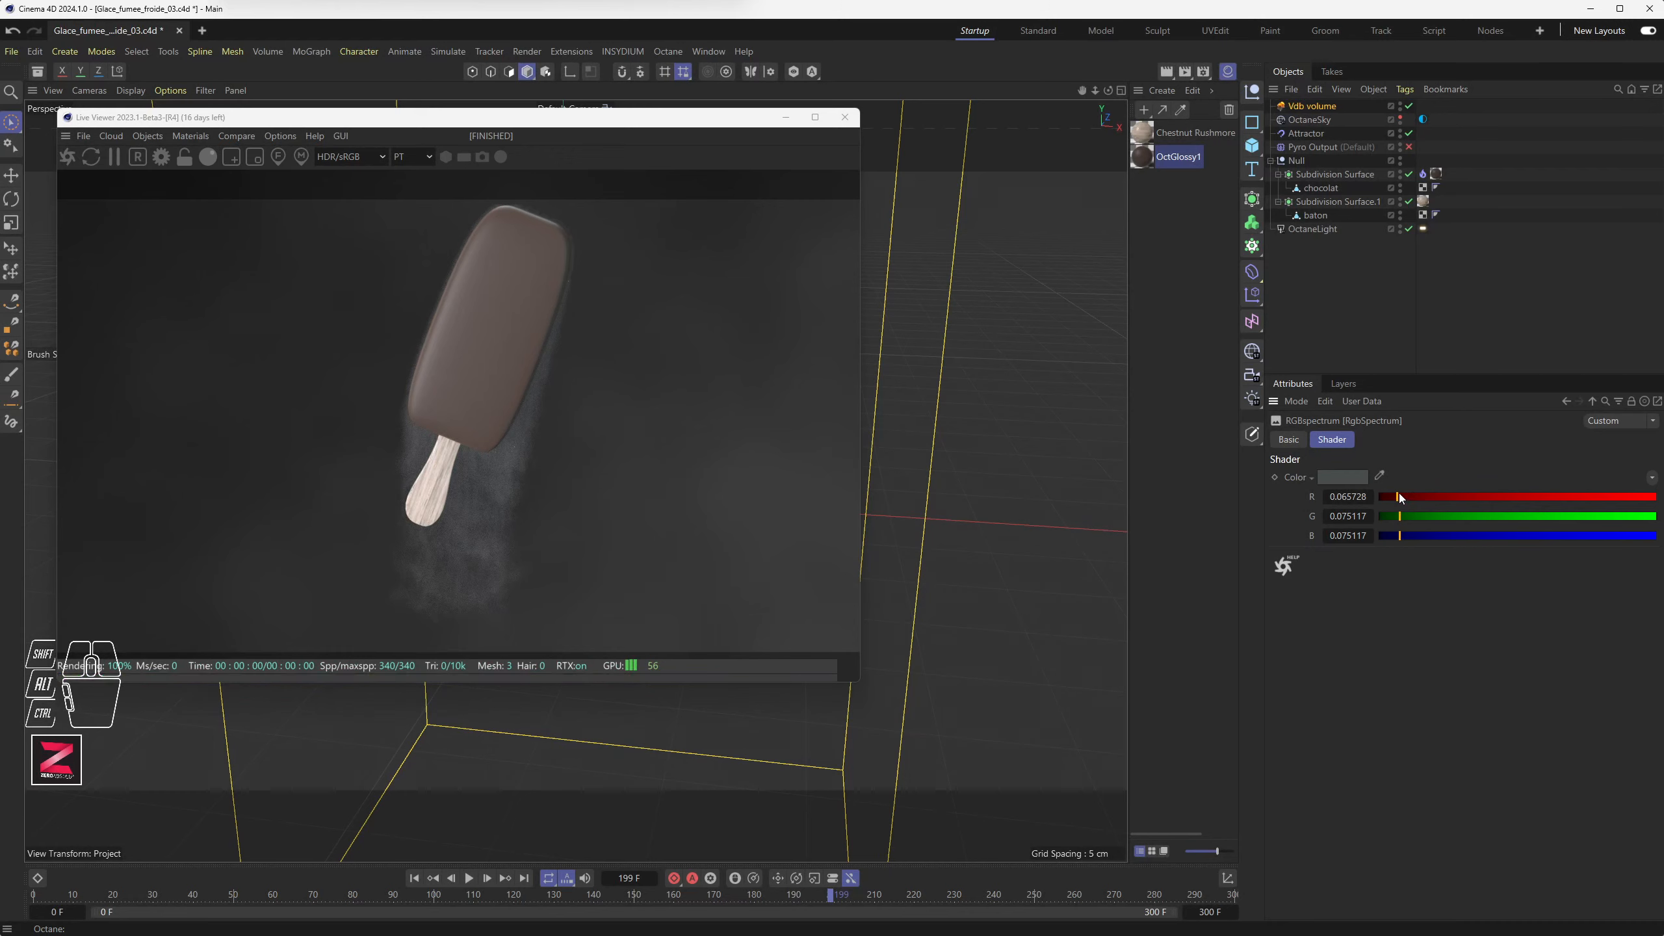
Try mid-grey absorption colours of about 0.39 and about 0.48 per channel
left_click_drag(1398, 496, 1488, 496)
left_click(1488, 516)
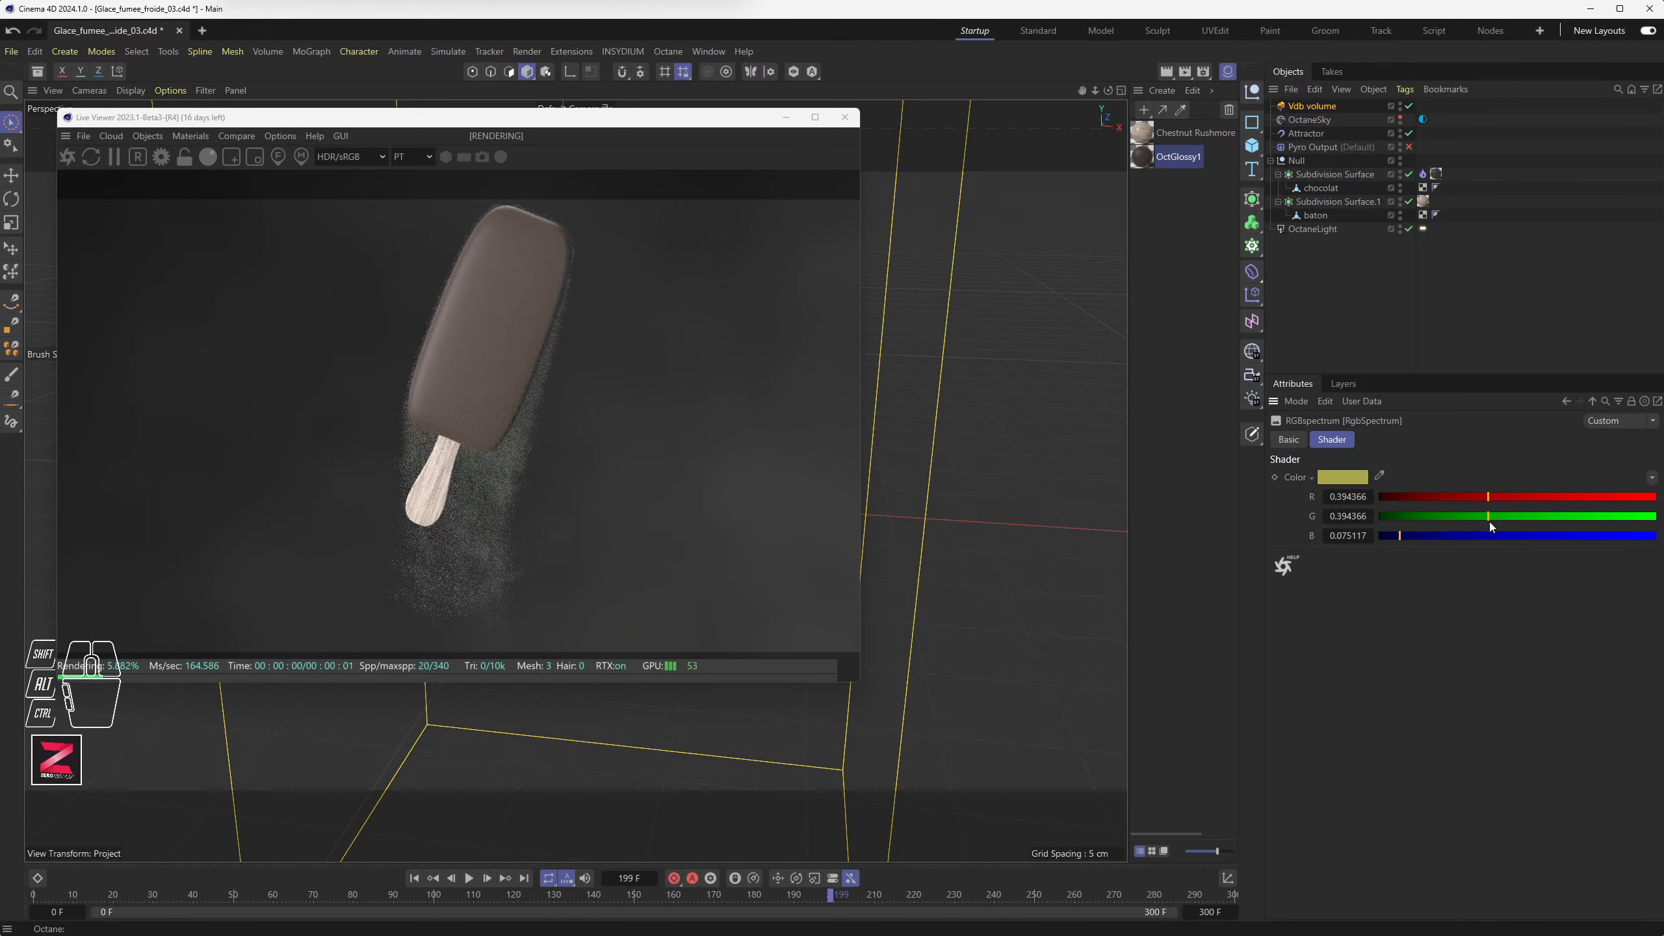
left_click(1490, 535)
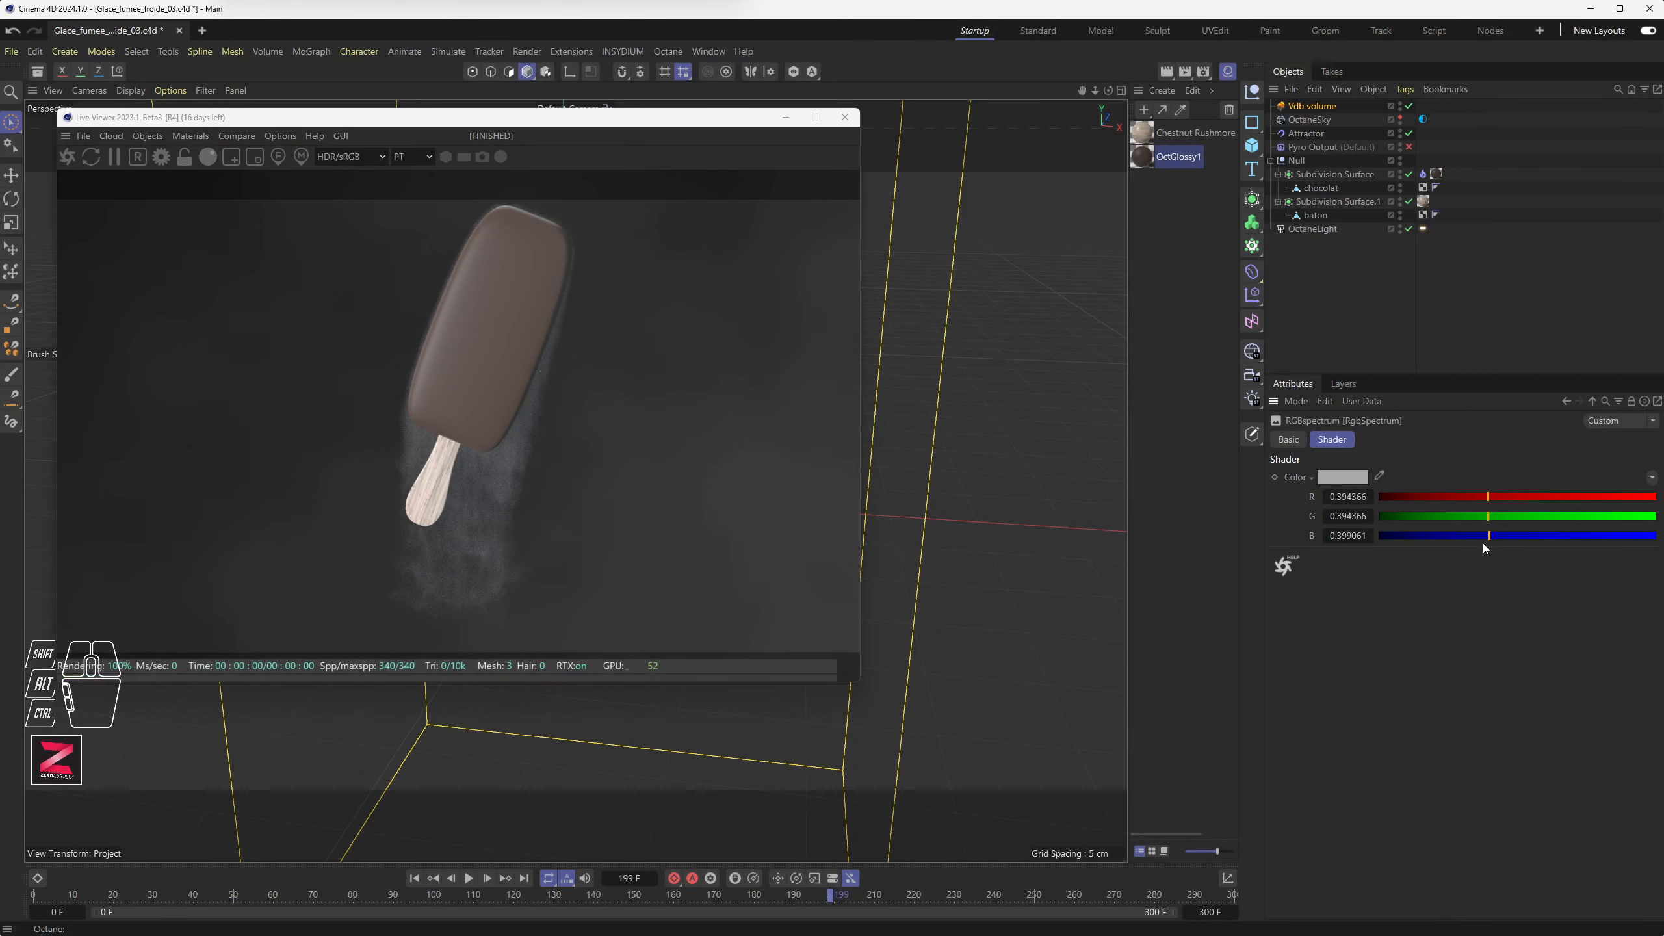
left_click(1510, 497)
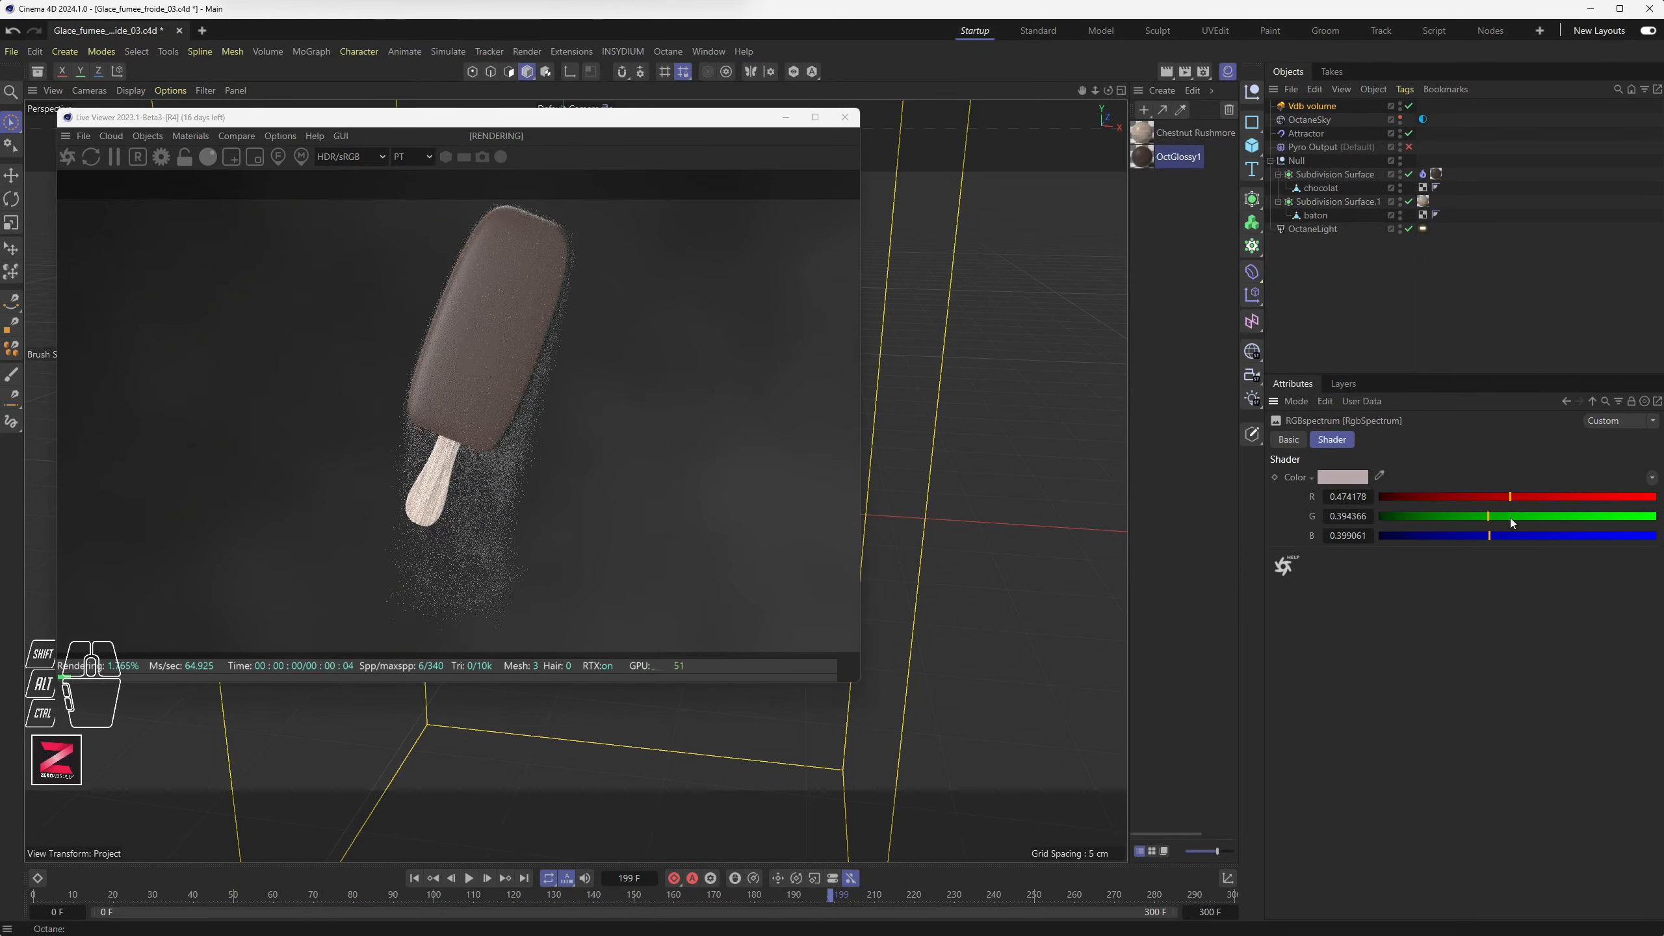
left_click(1513, 516)
left_click(1513, 536)
Set the medium's absorption colour to RGB 0.5, 0.5, 0.5 and return to the volume medium settings
double_click(1367, 499)
type("0.5")
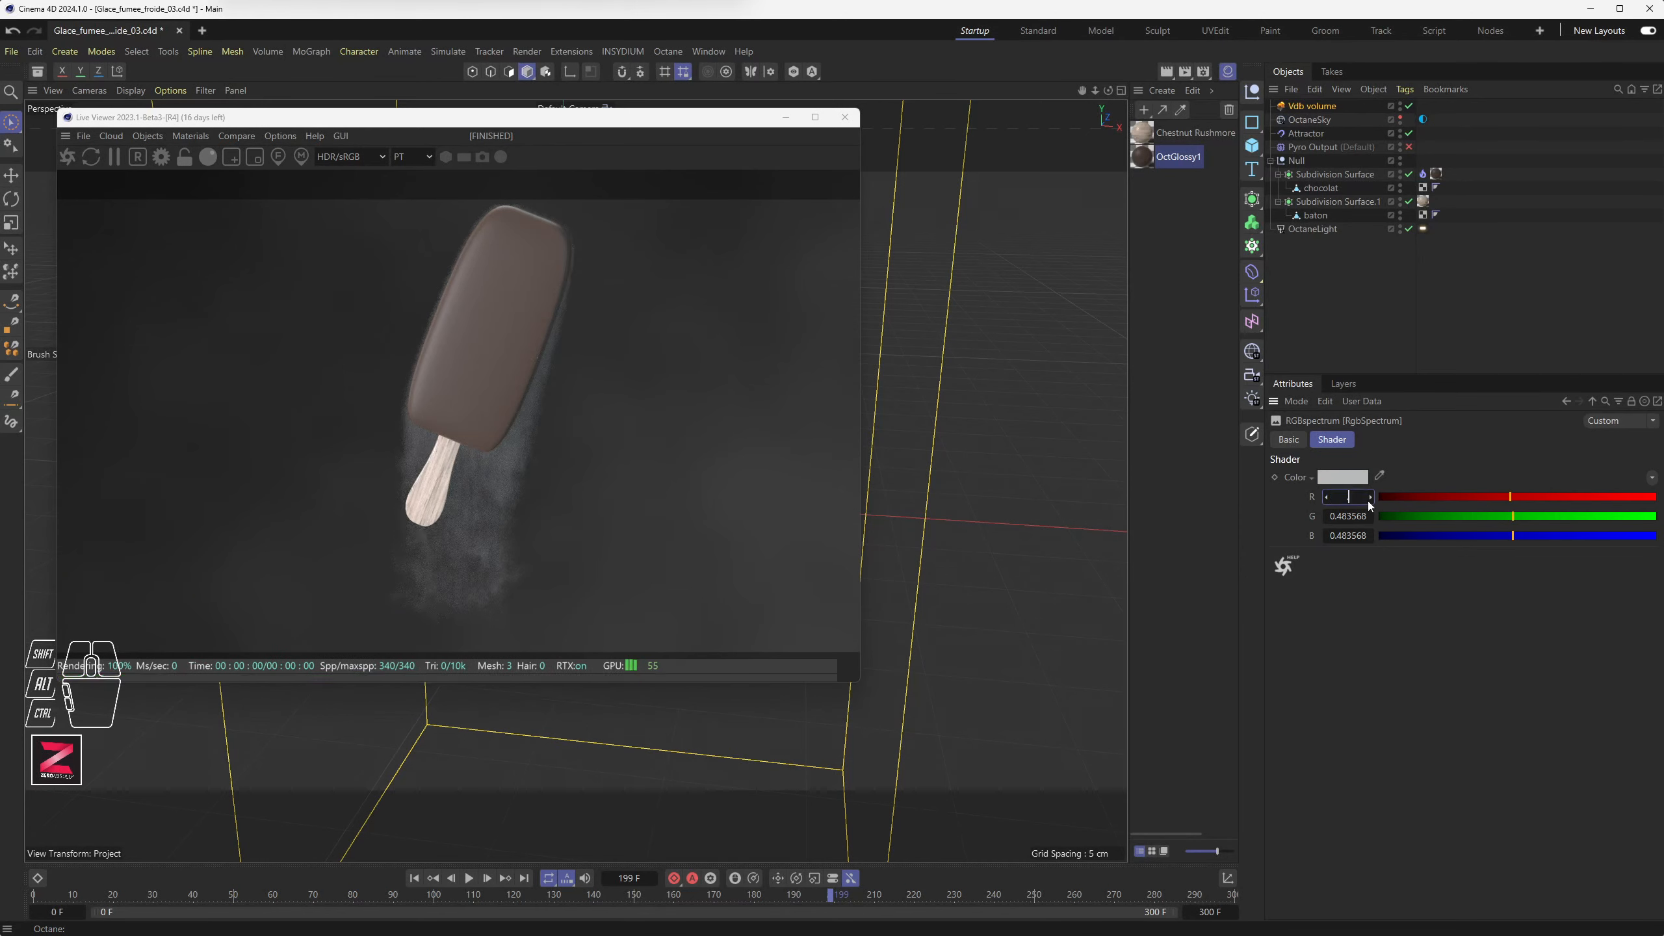
key("Tab")
type("0.5")
key("Tab")
type("0.5")
key("Return")
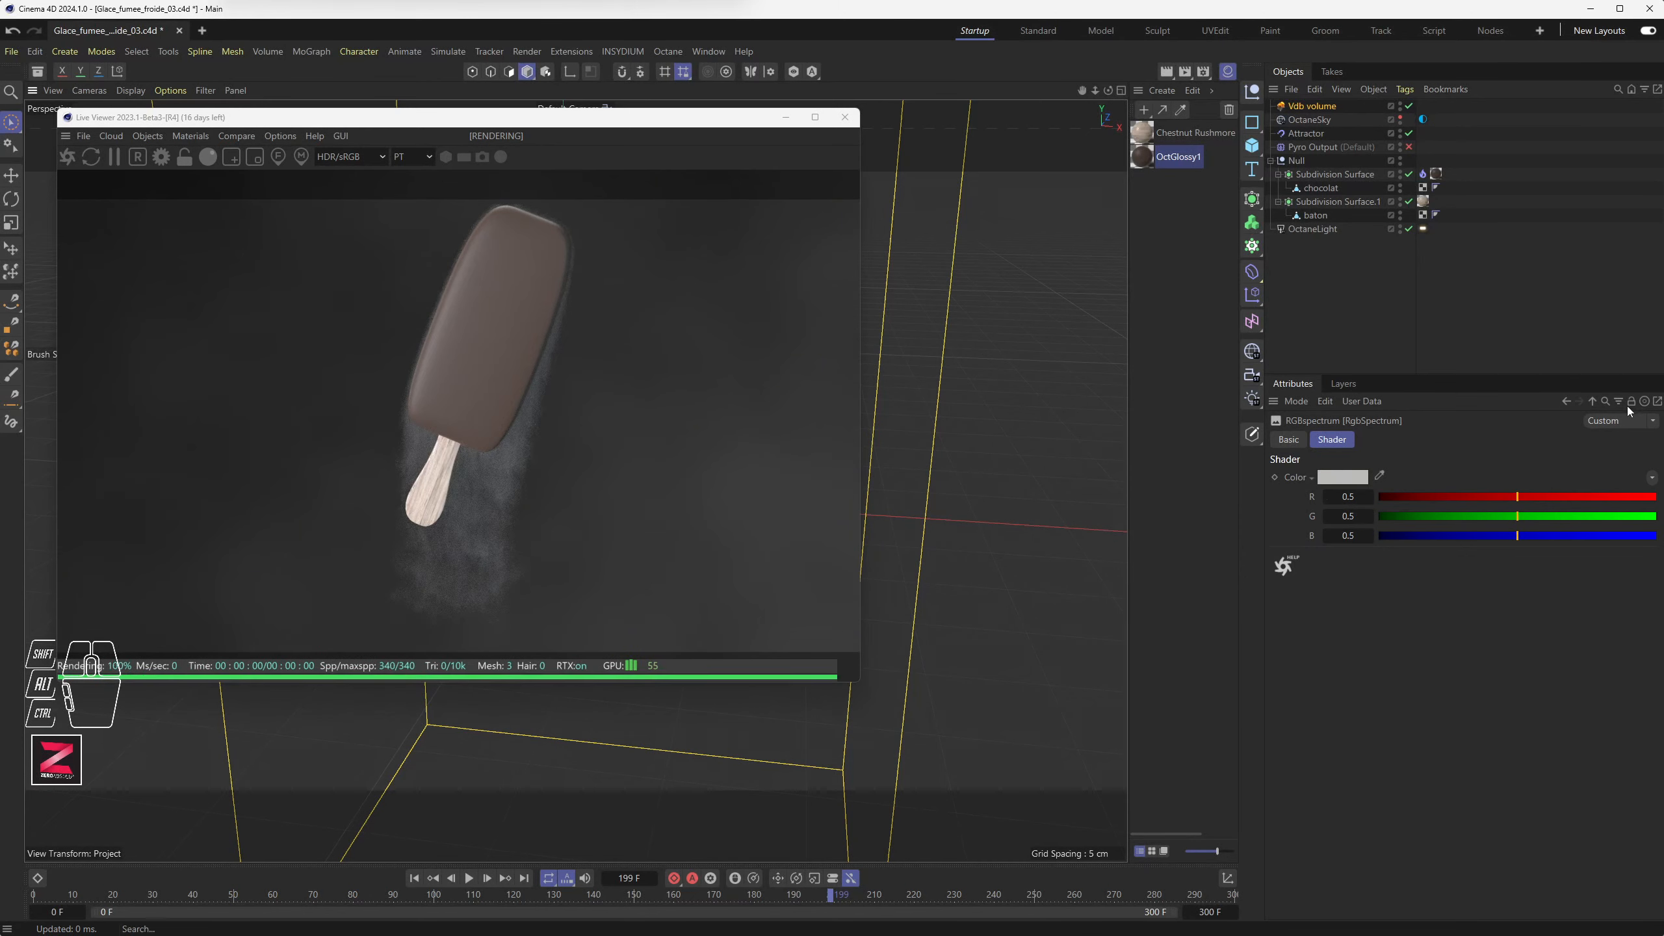
left_click(1592, 403)
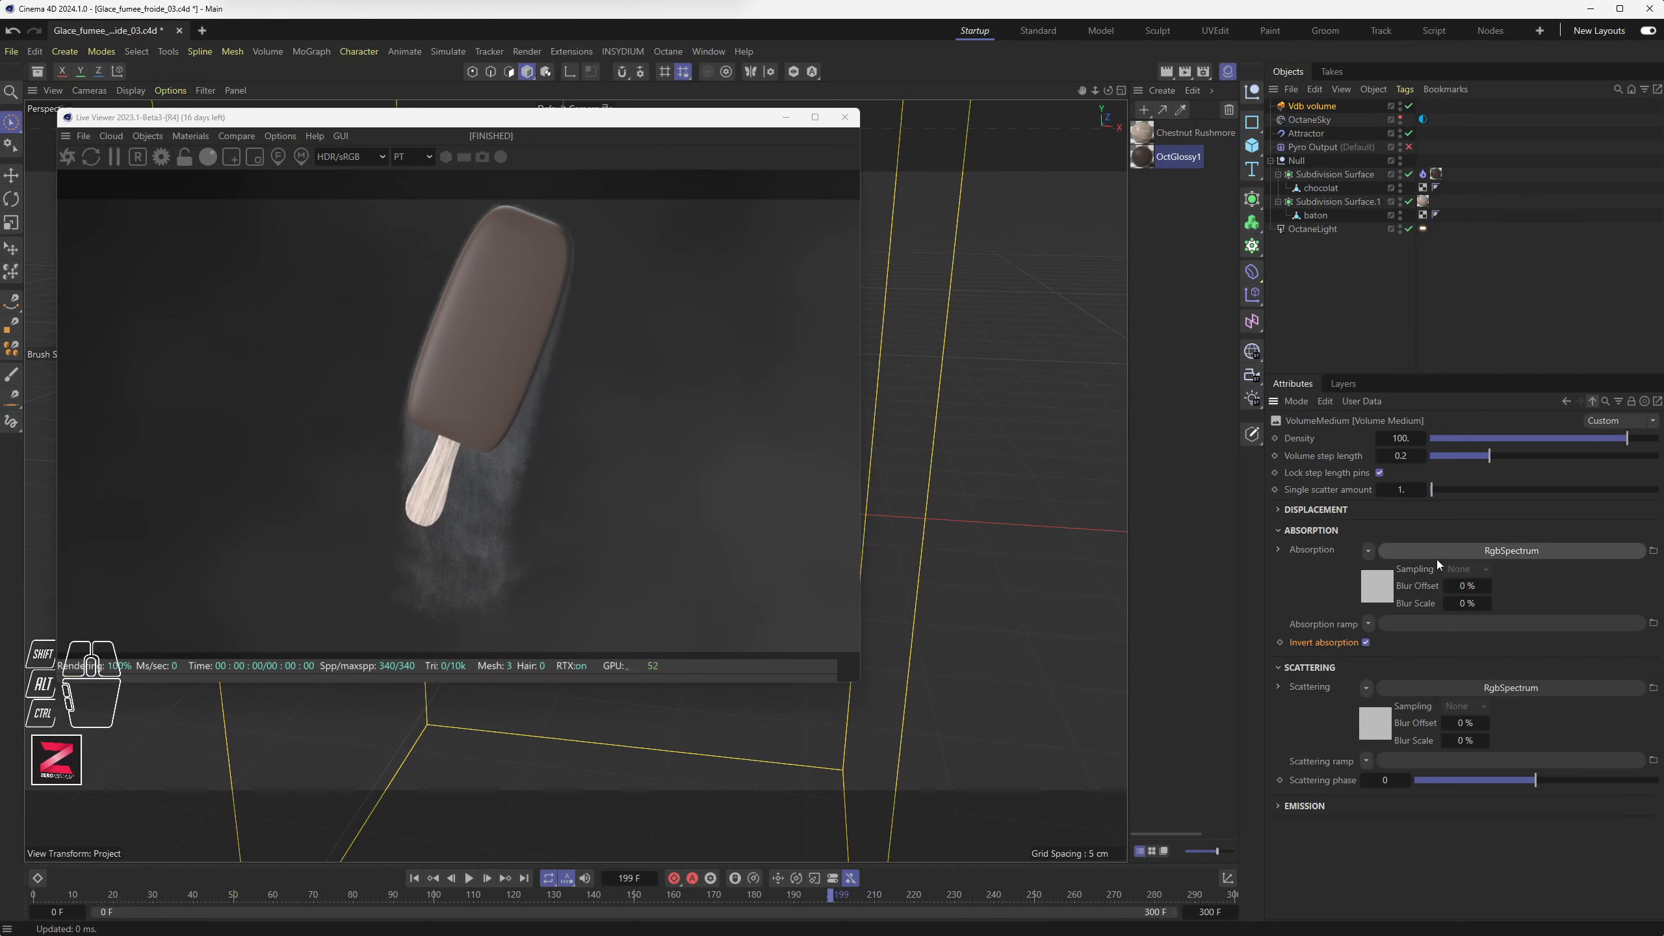
Tint the medium's scattering colour a pale grey-blue, about RGB 0.448, 0.538, 0.547
left_click(1419, 690)
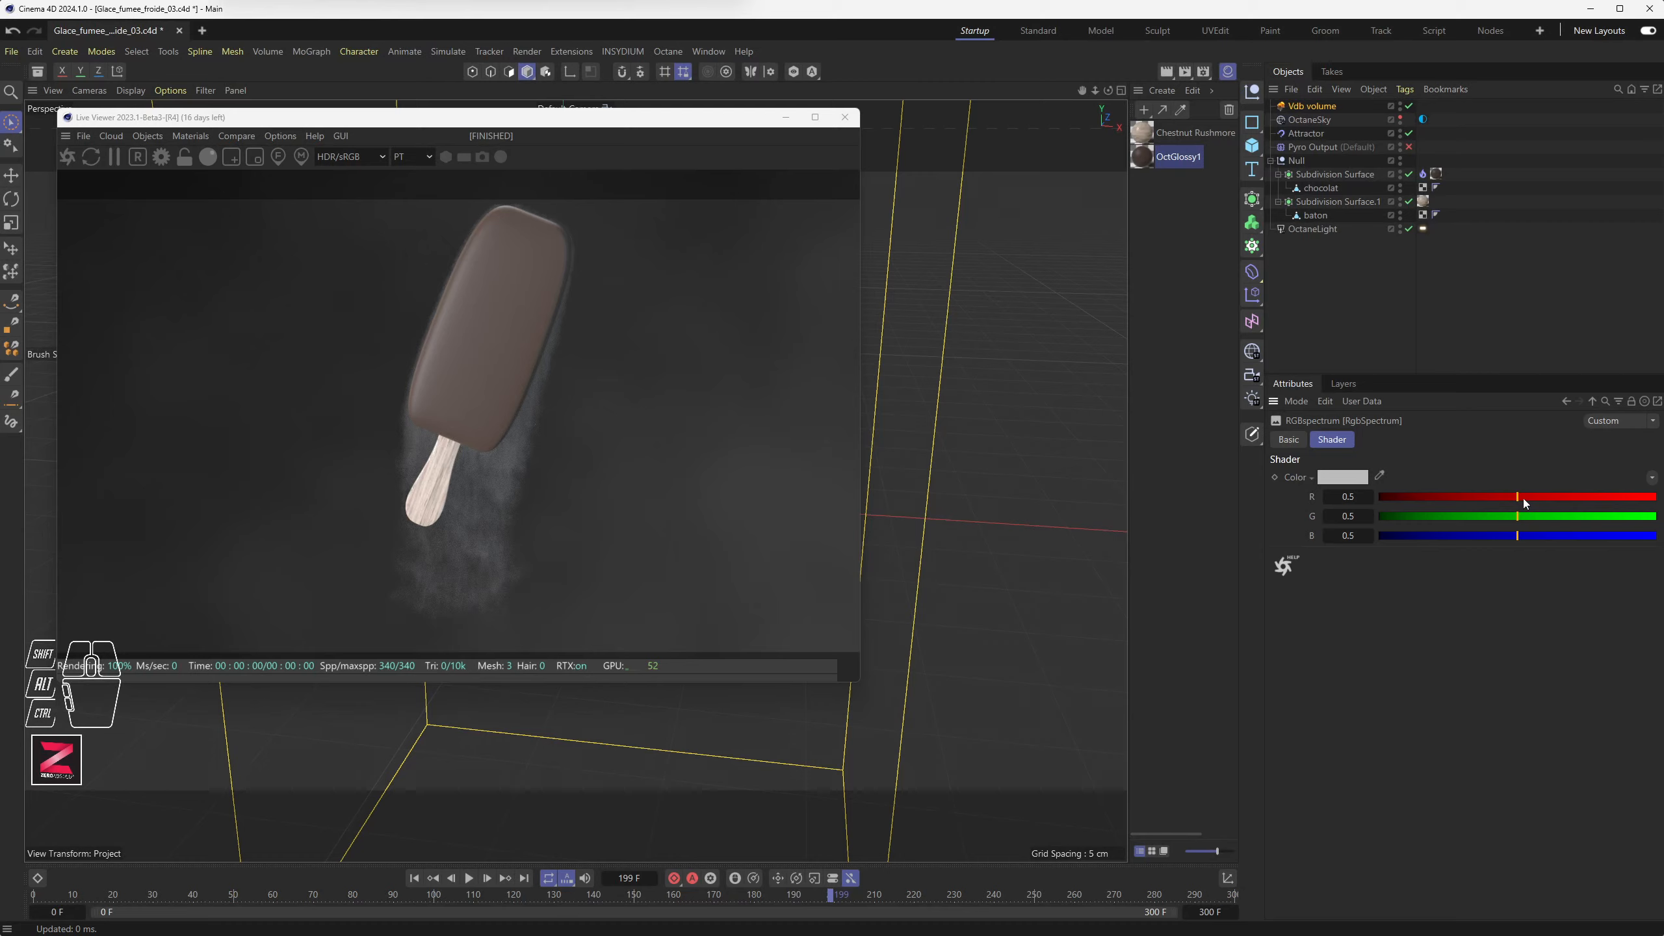
mouse_move(1524, 498)
left_mouse_down()
mouse_move(1646, 490)
mouse_move(1544, 497)
mouse_move(1528, 519)
left_mouse_up()
left_click(1530, 536)
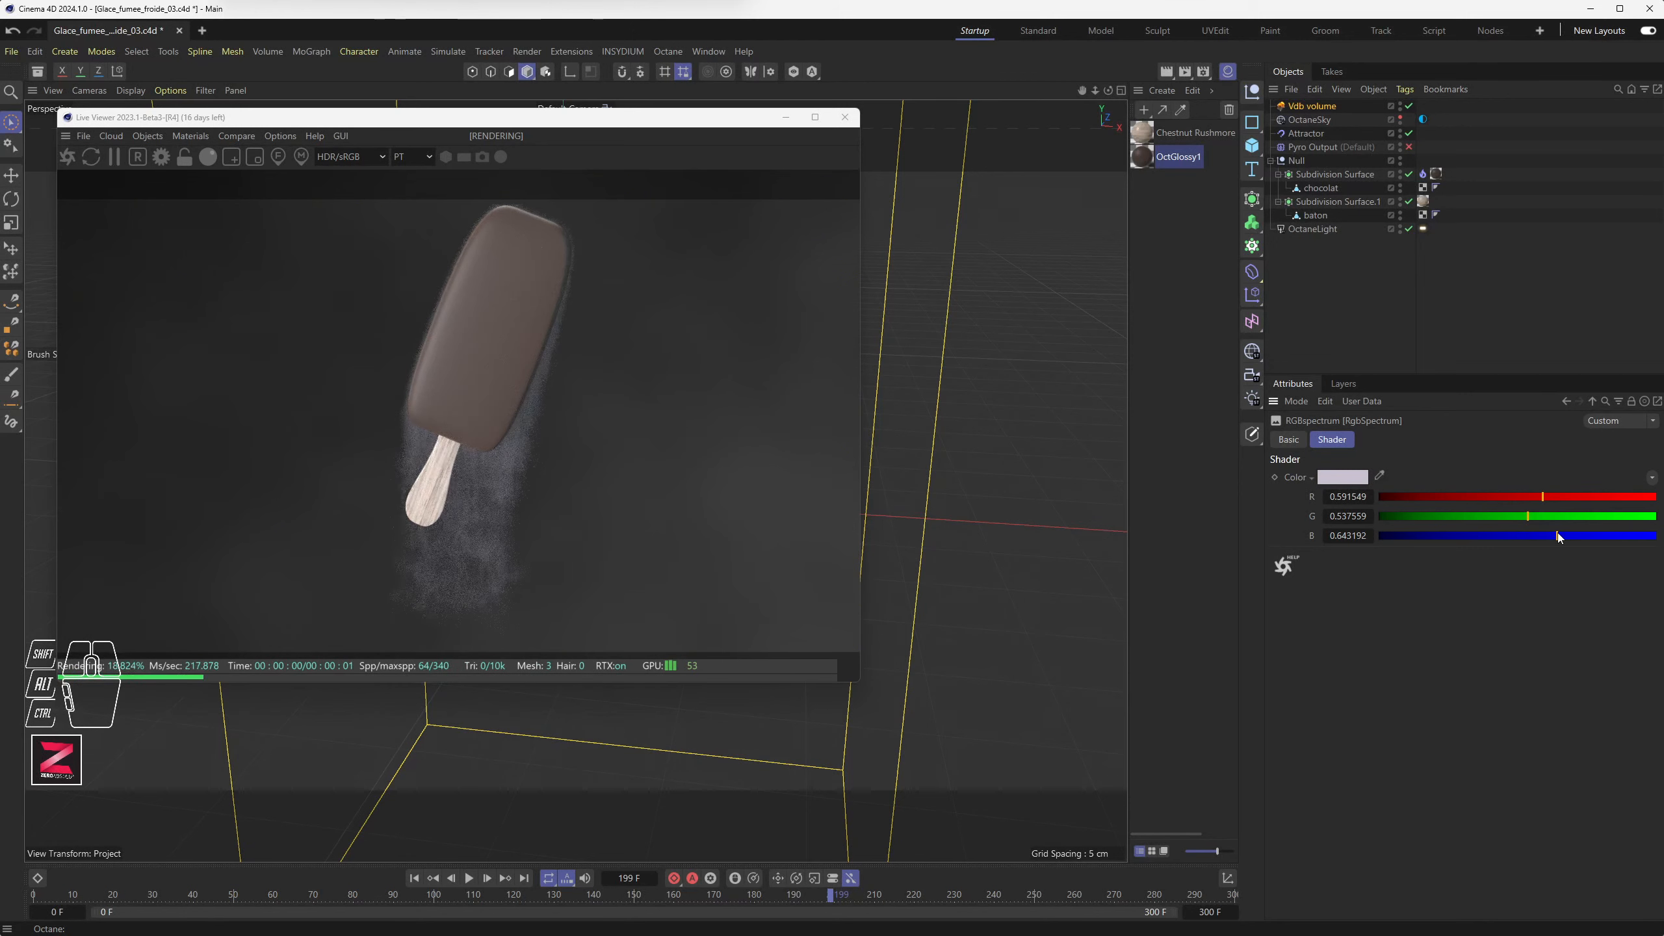
left_click_drag(1520, 496, 1504, 496)
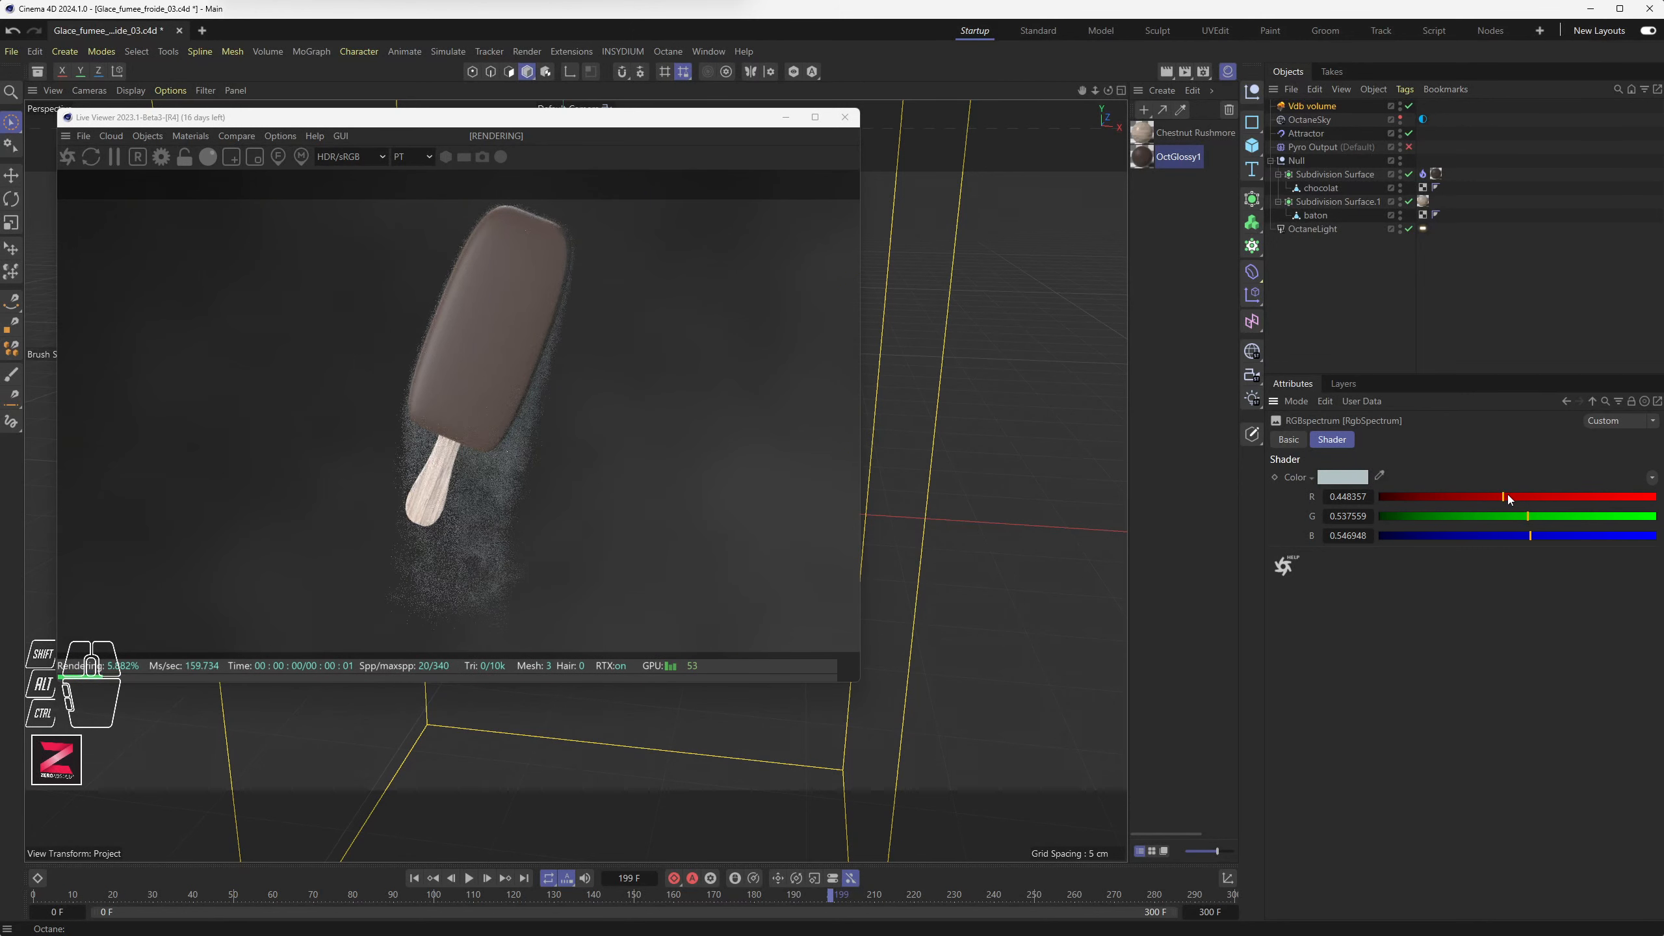
Try a dark scattering colour for the medium, about RGB 0.106, 0.087, 0.113
left_click(1518, 516)
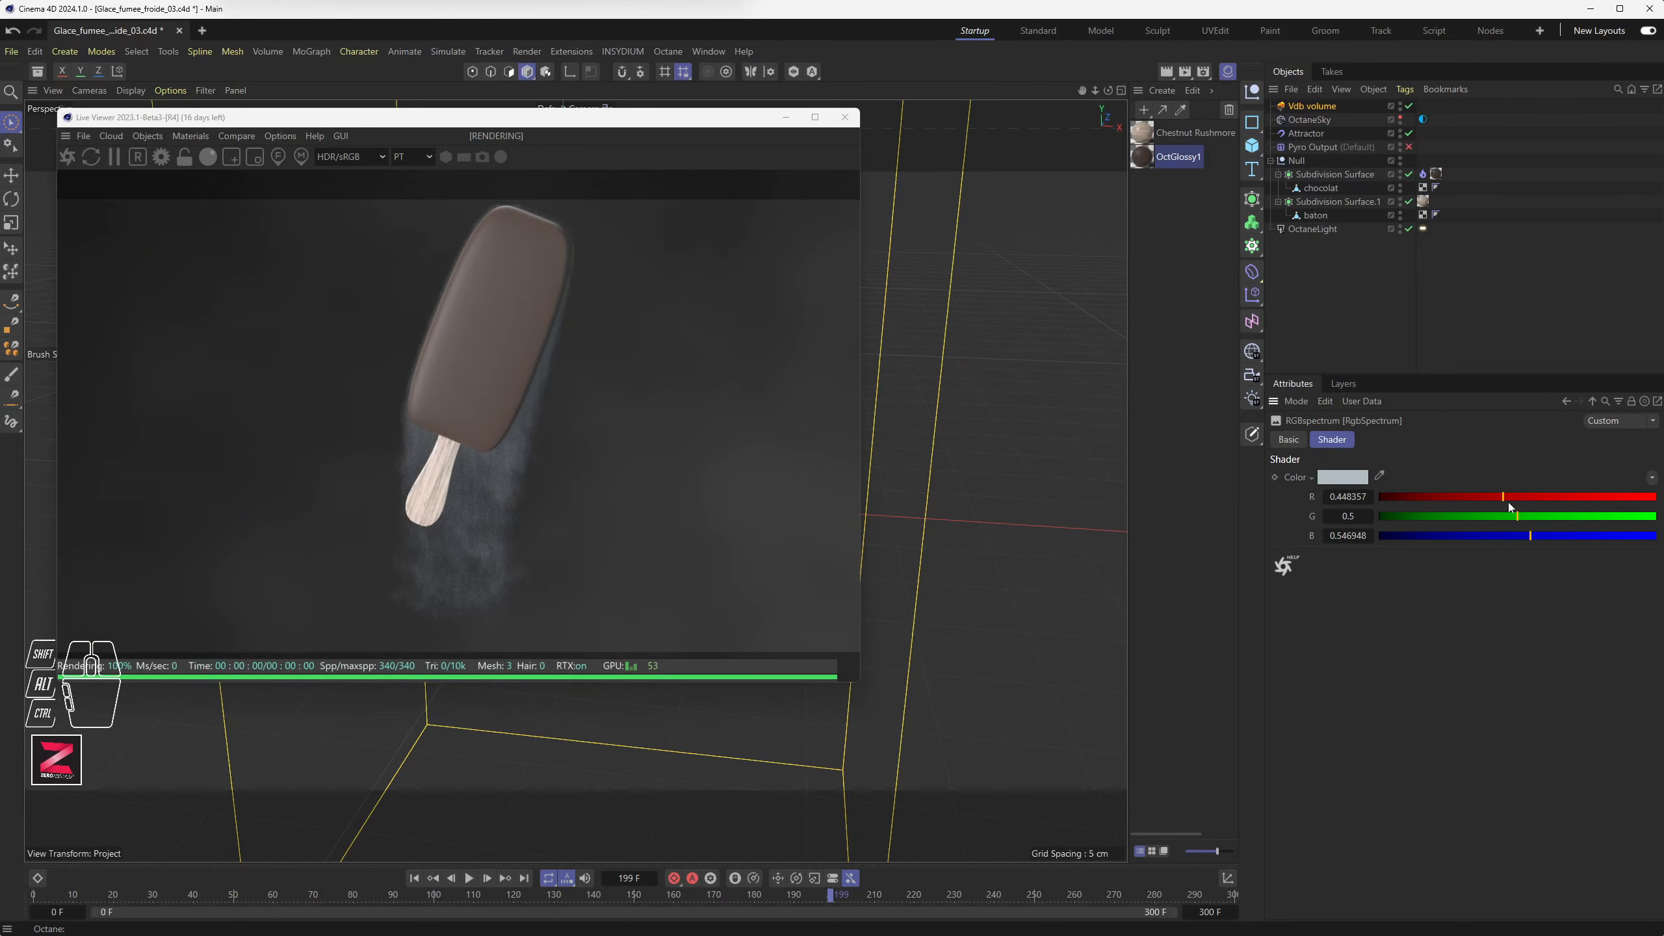
left_click(1407, 498)
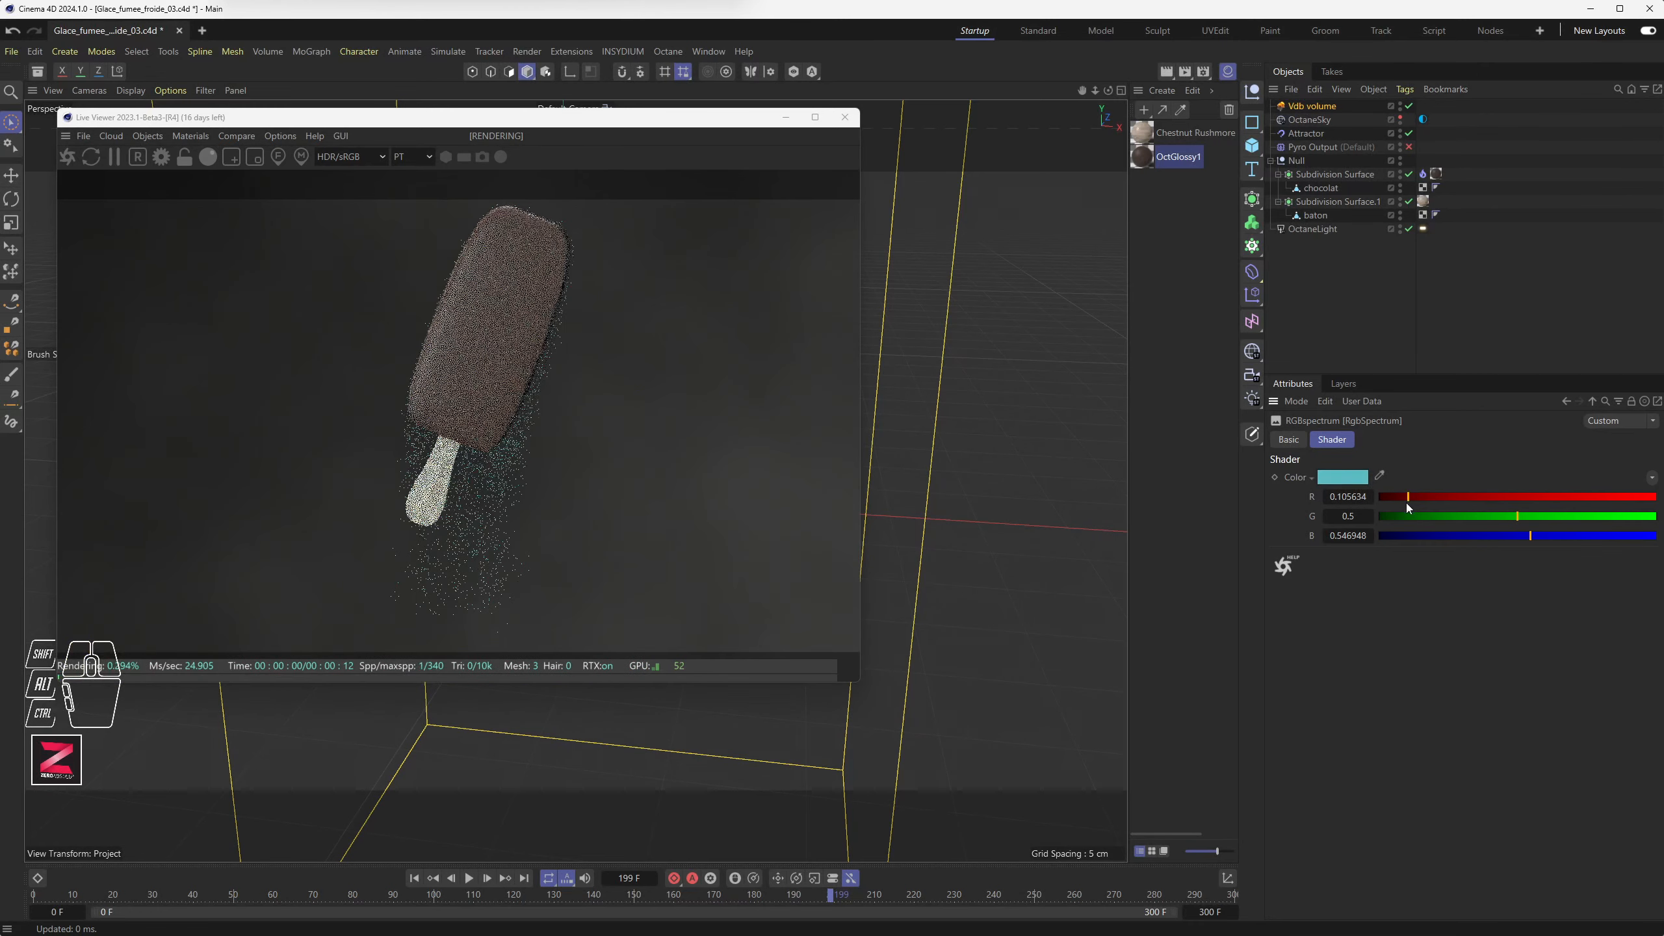
left_click(1403, 518)
left_click(1410, 536)
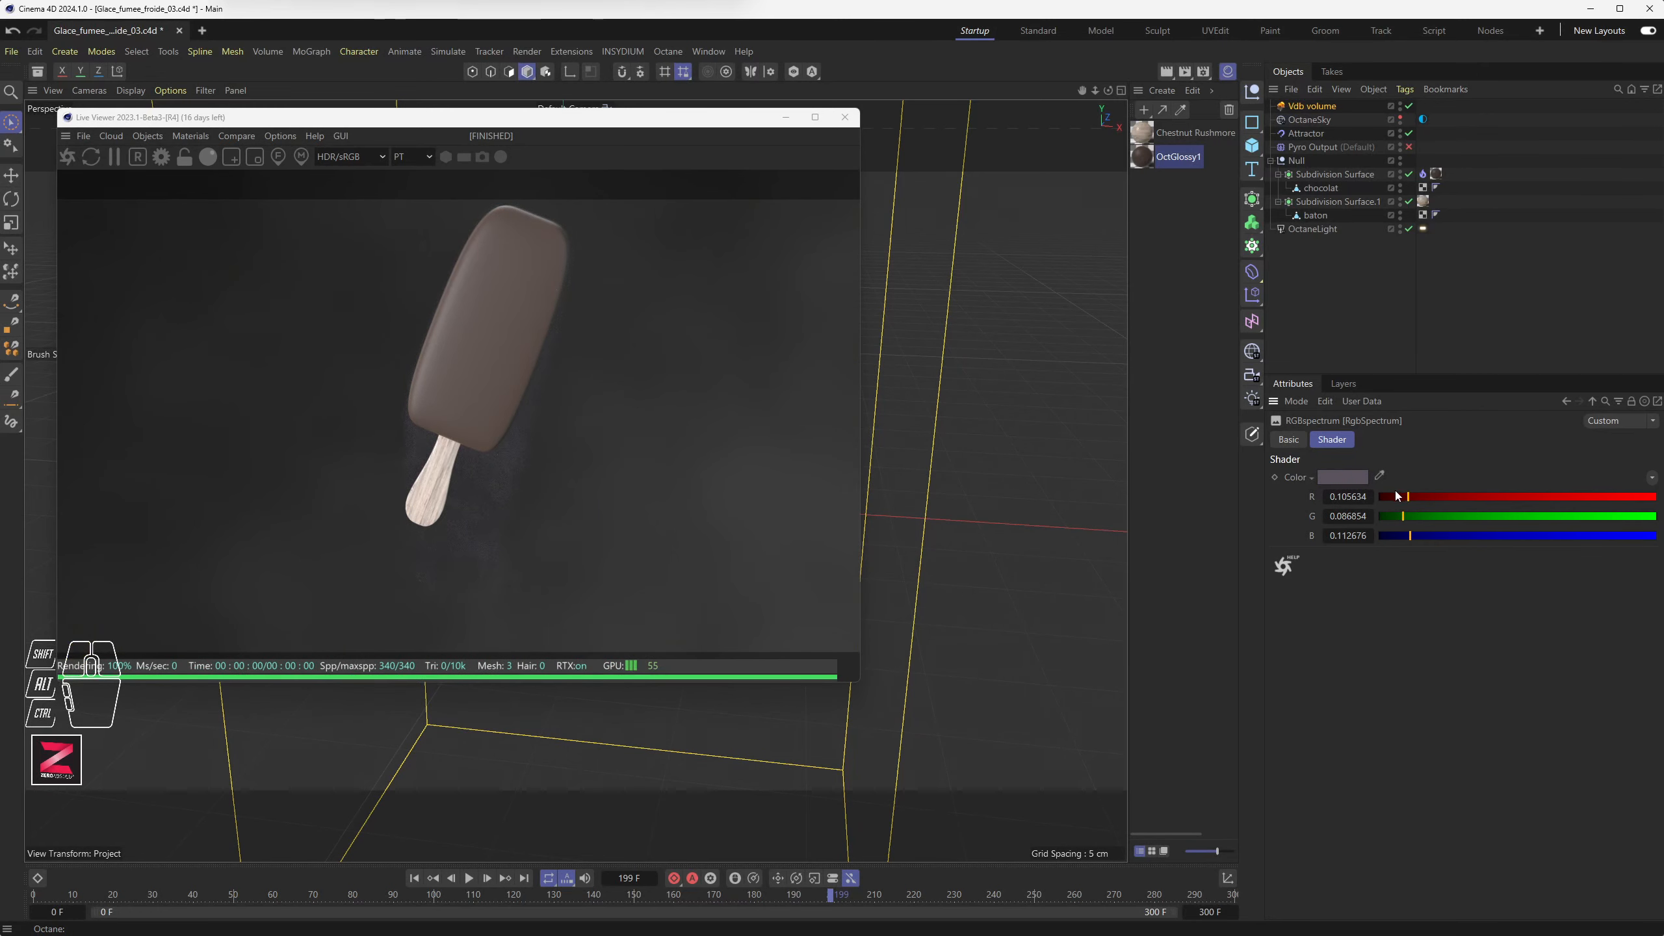
Try a nearly black scattering colour for the medium, about RGB 0.035, 0.033, 0.038
left_click(1391, 497)
left_click(1391, 498)
left_click(1393, 517)
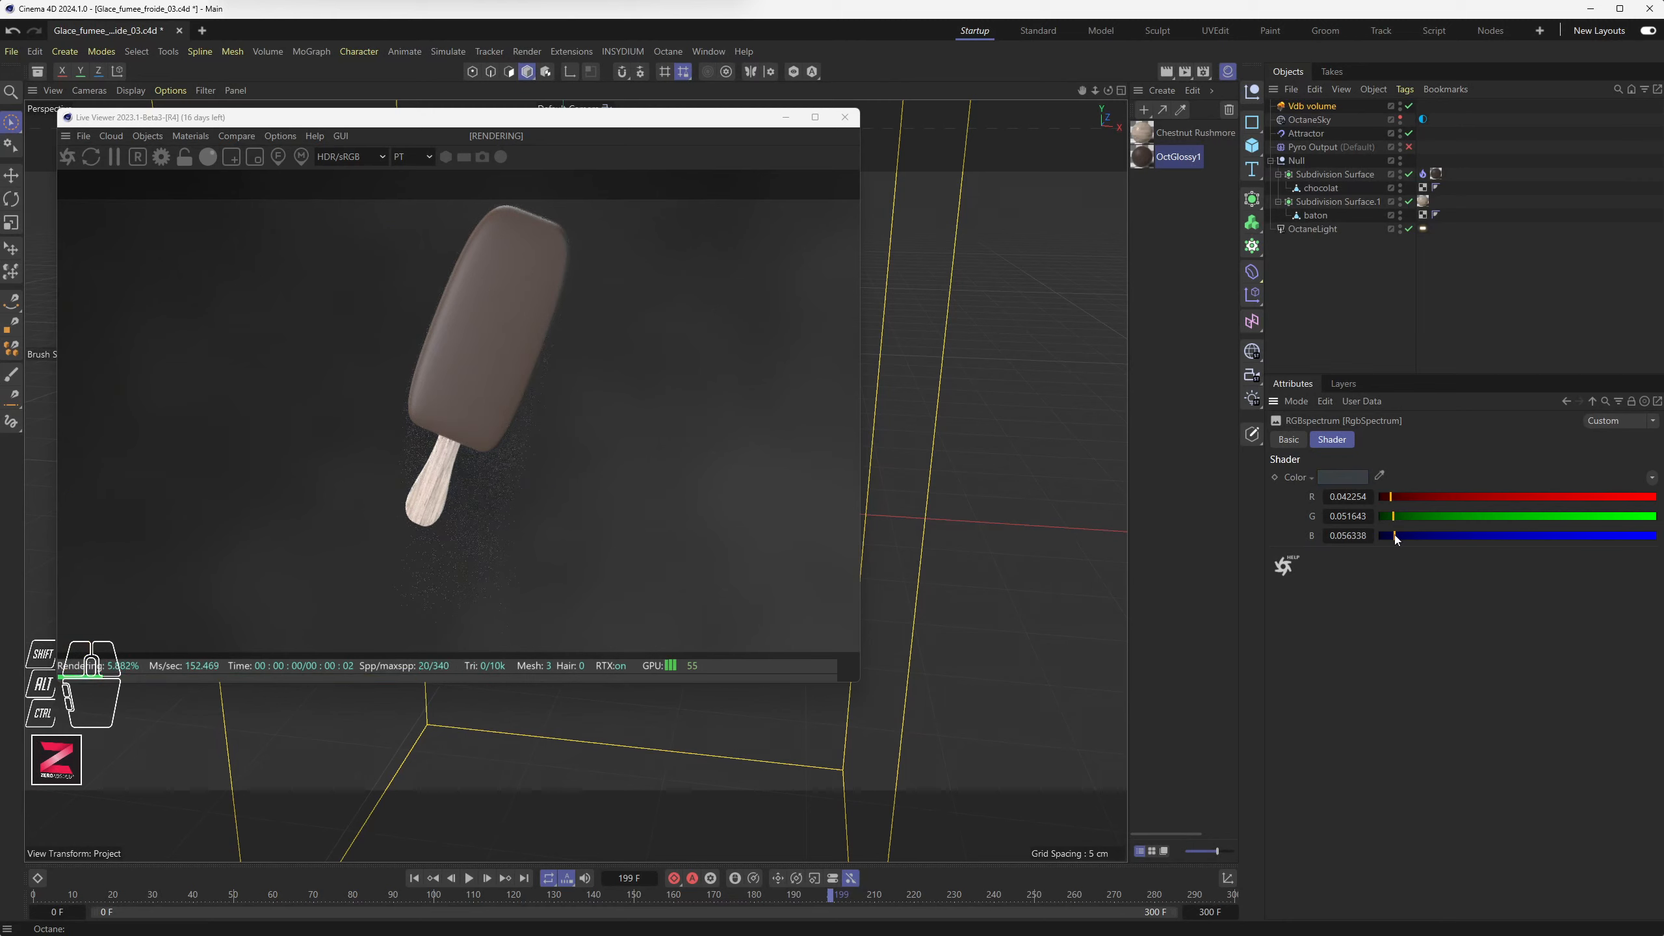
left_click(1389, 536)
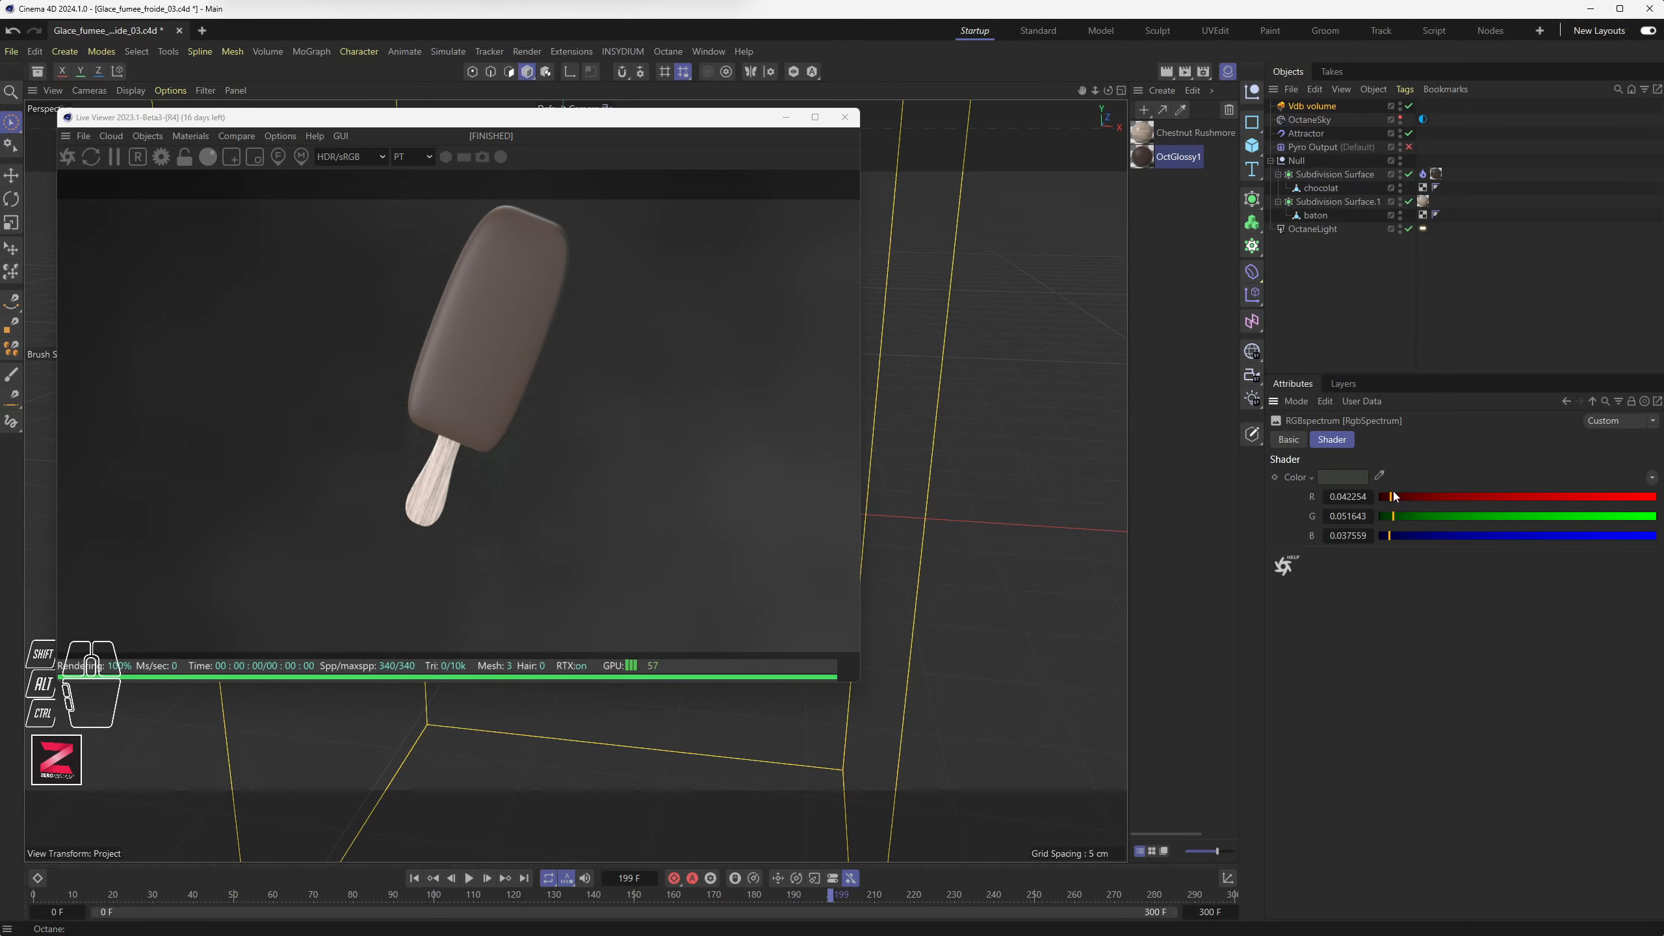
left_click(1388, 516)
left_click(1390, 497)
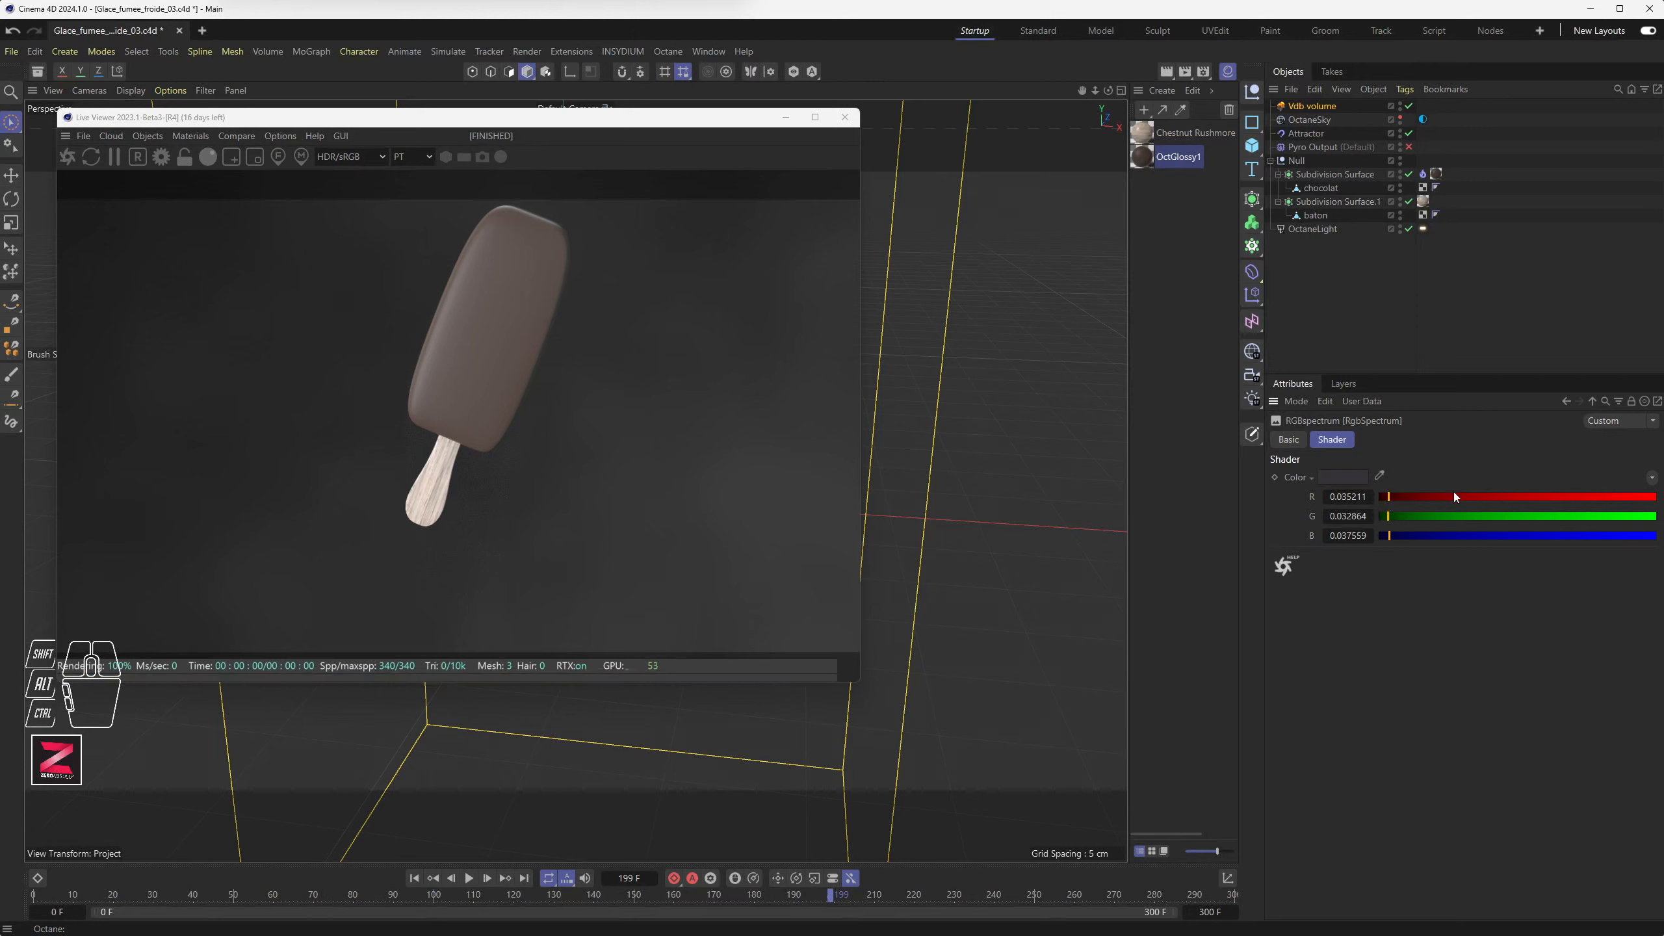
Try a saturated red scattering colour with R at 1, followed by a pale blue-grey of about RGB 0.509, 0.512, 0.627
left_click_drag(1448, 496, 1649, 512)
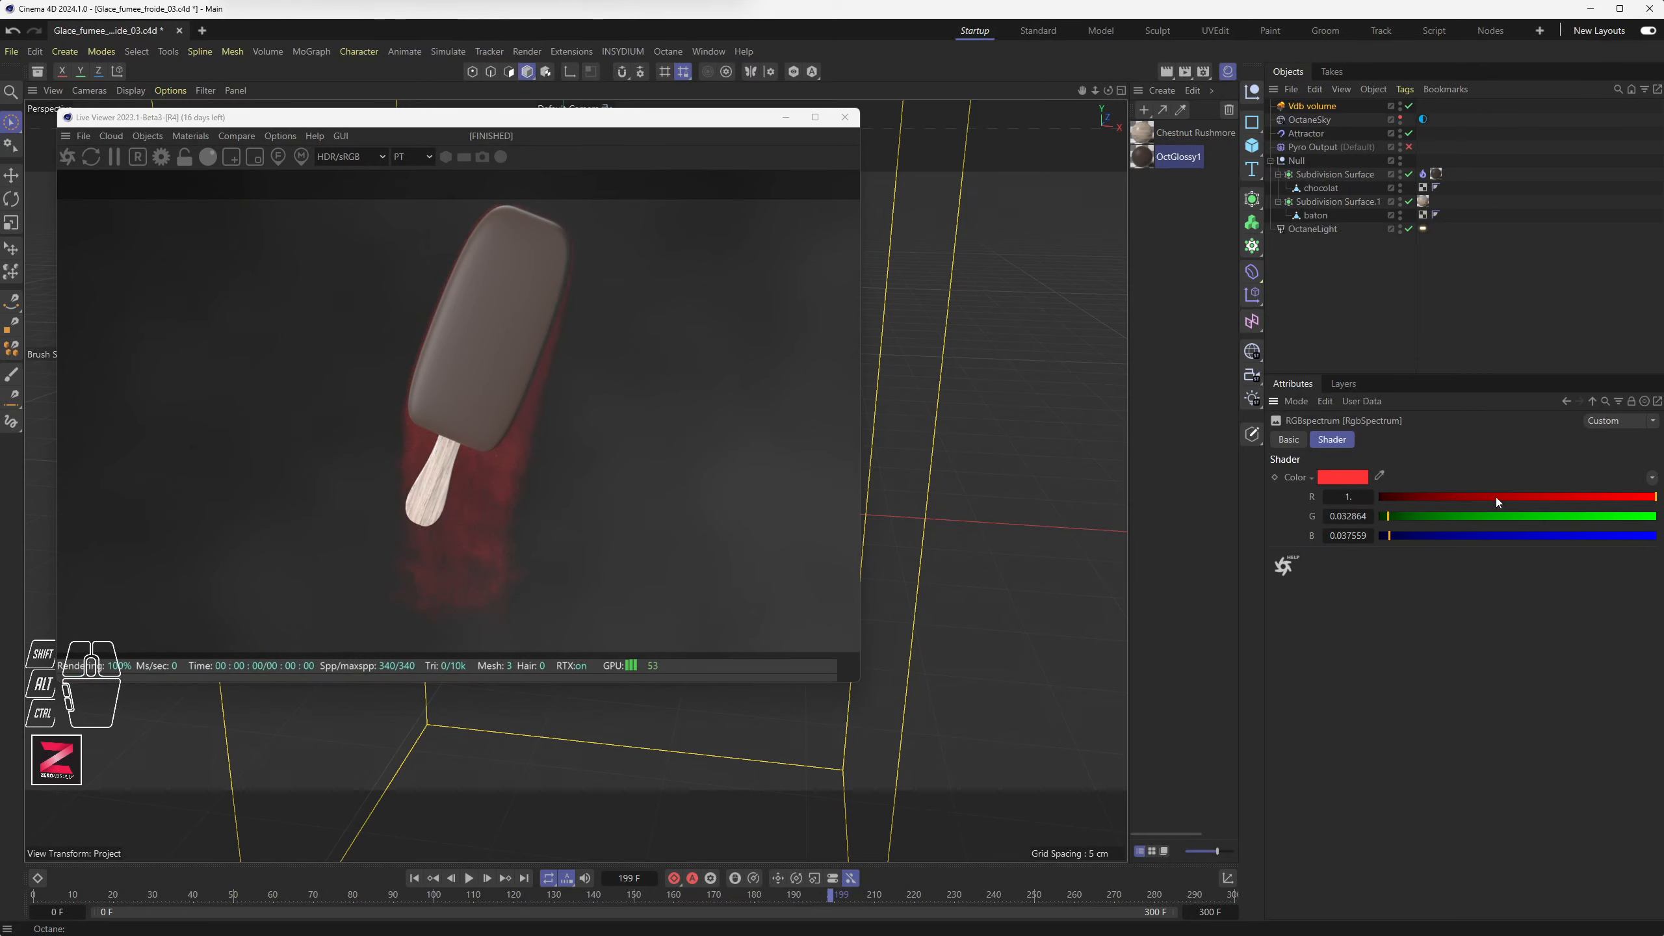
left_click(1520, 496)
left_click(1533, 516)
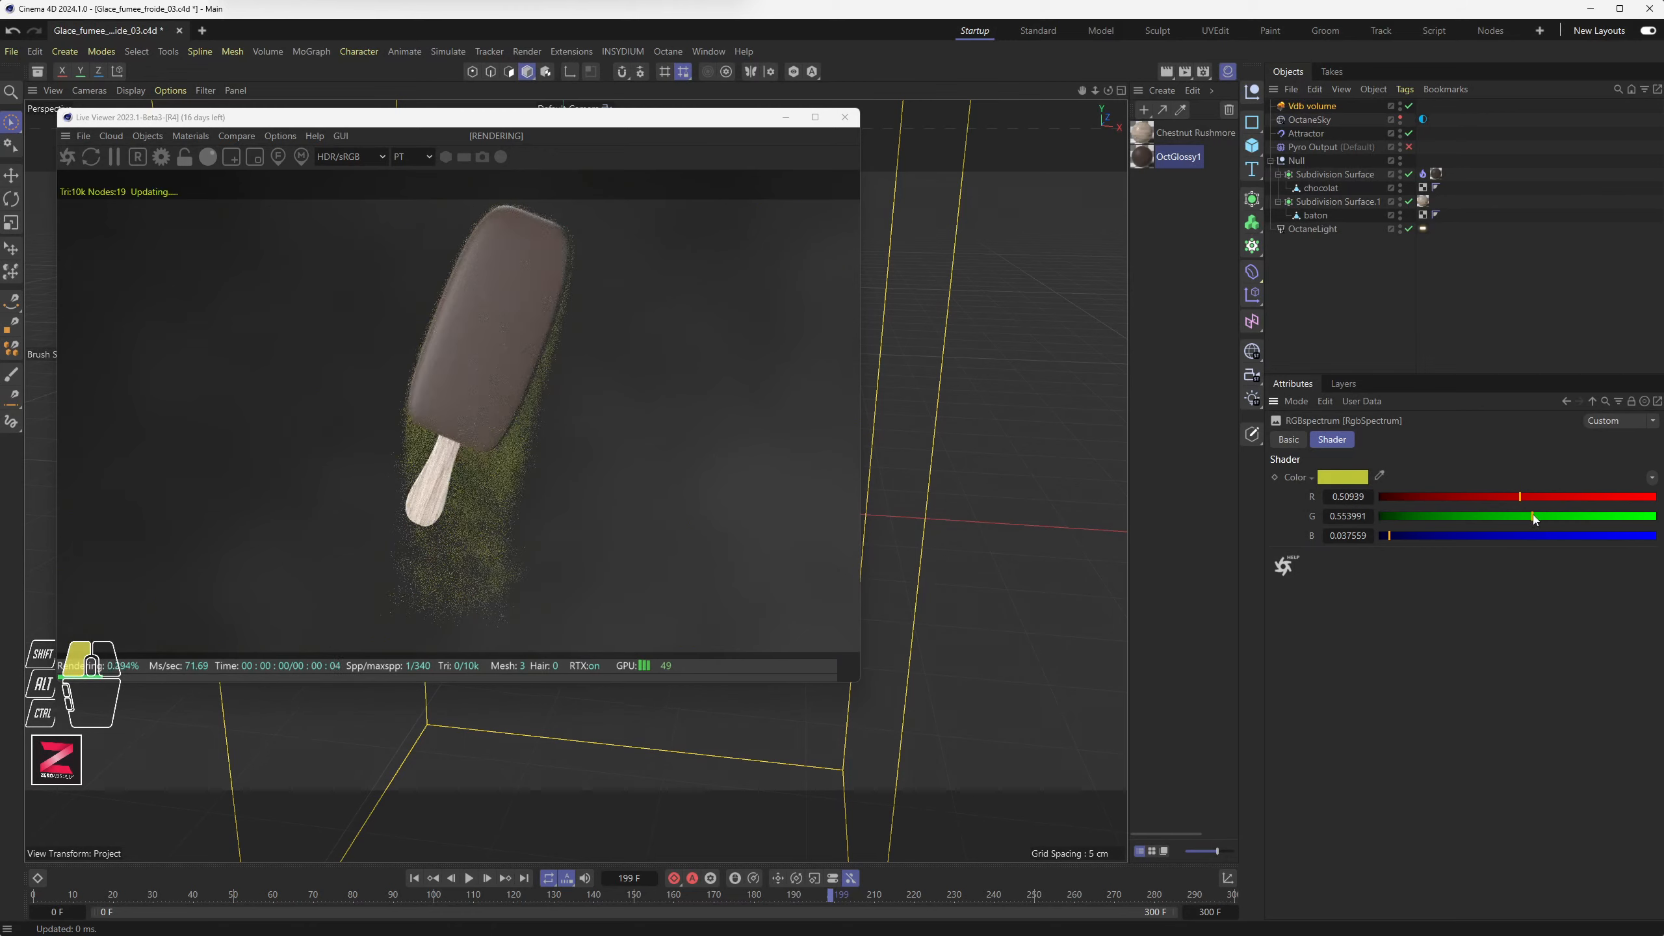
left_click(1551, 536)
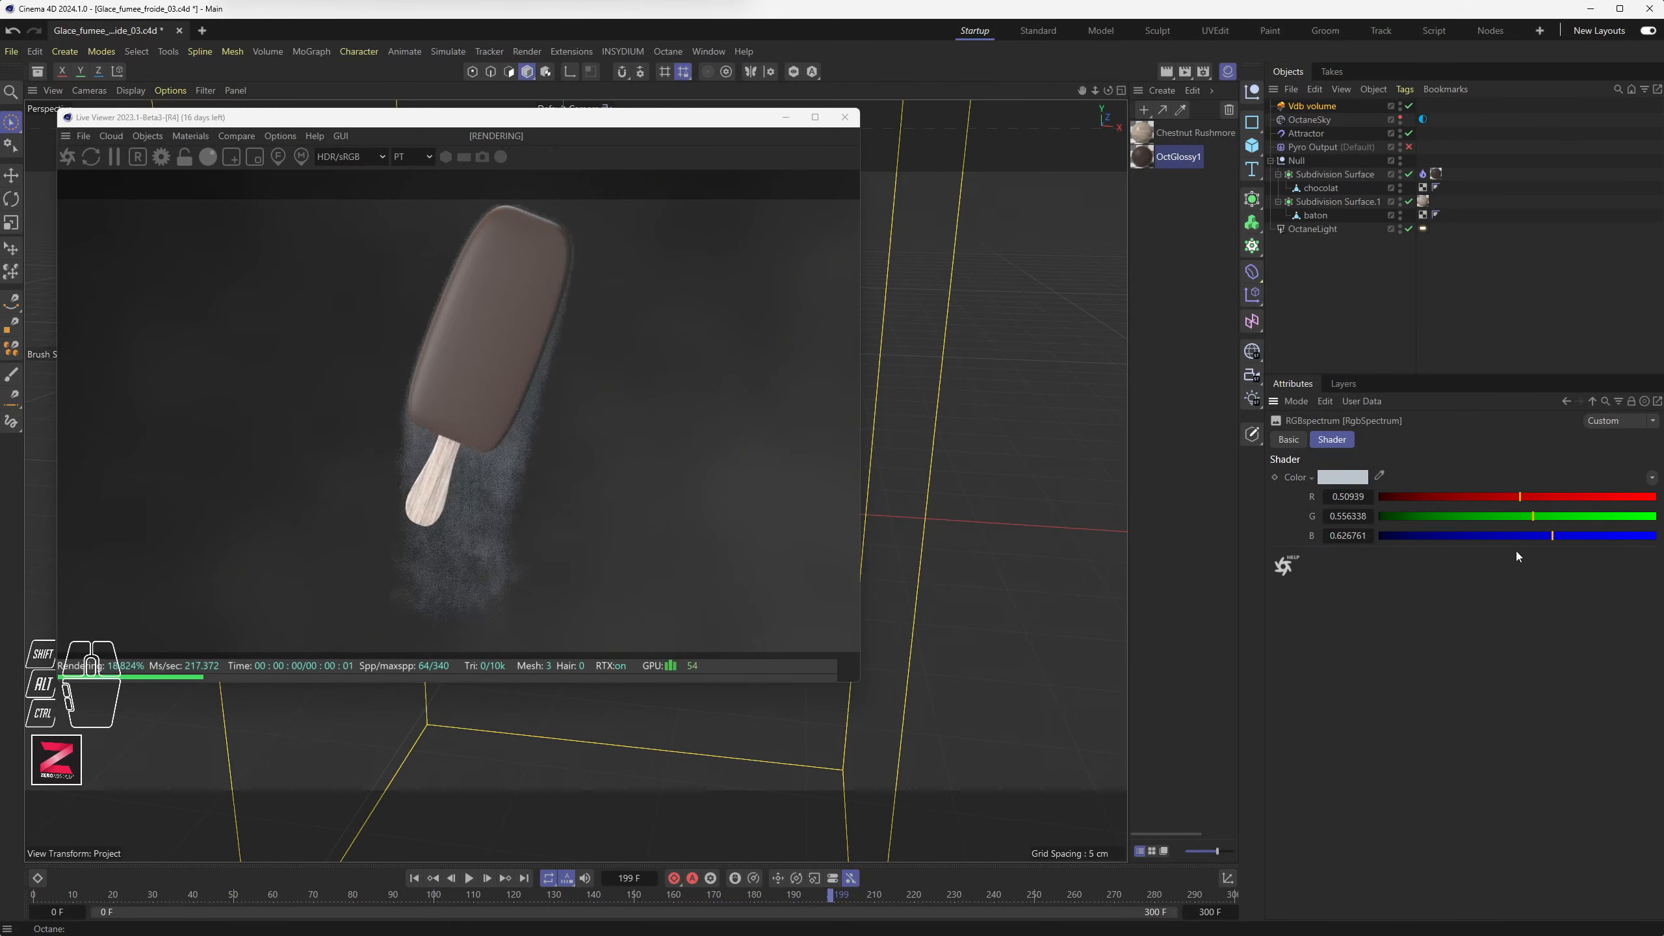
left_click(1521, 516)
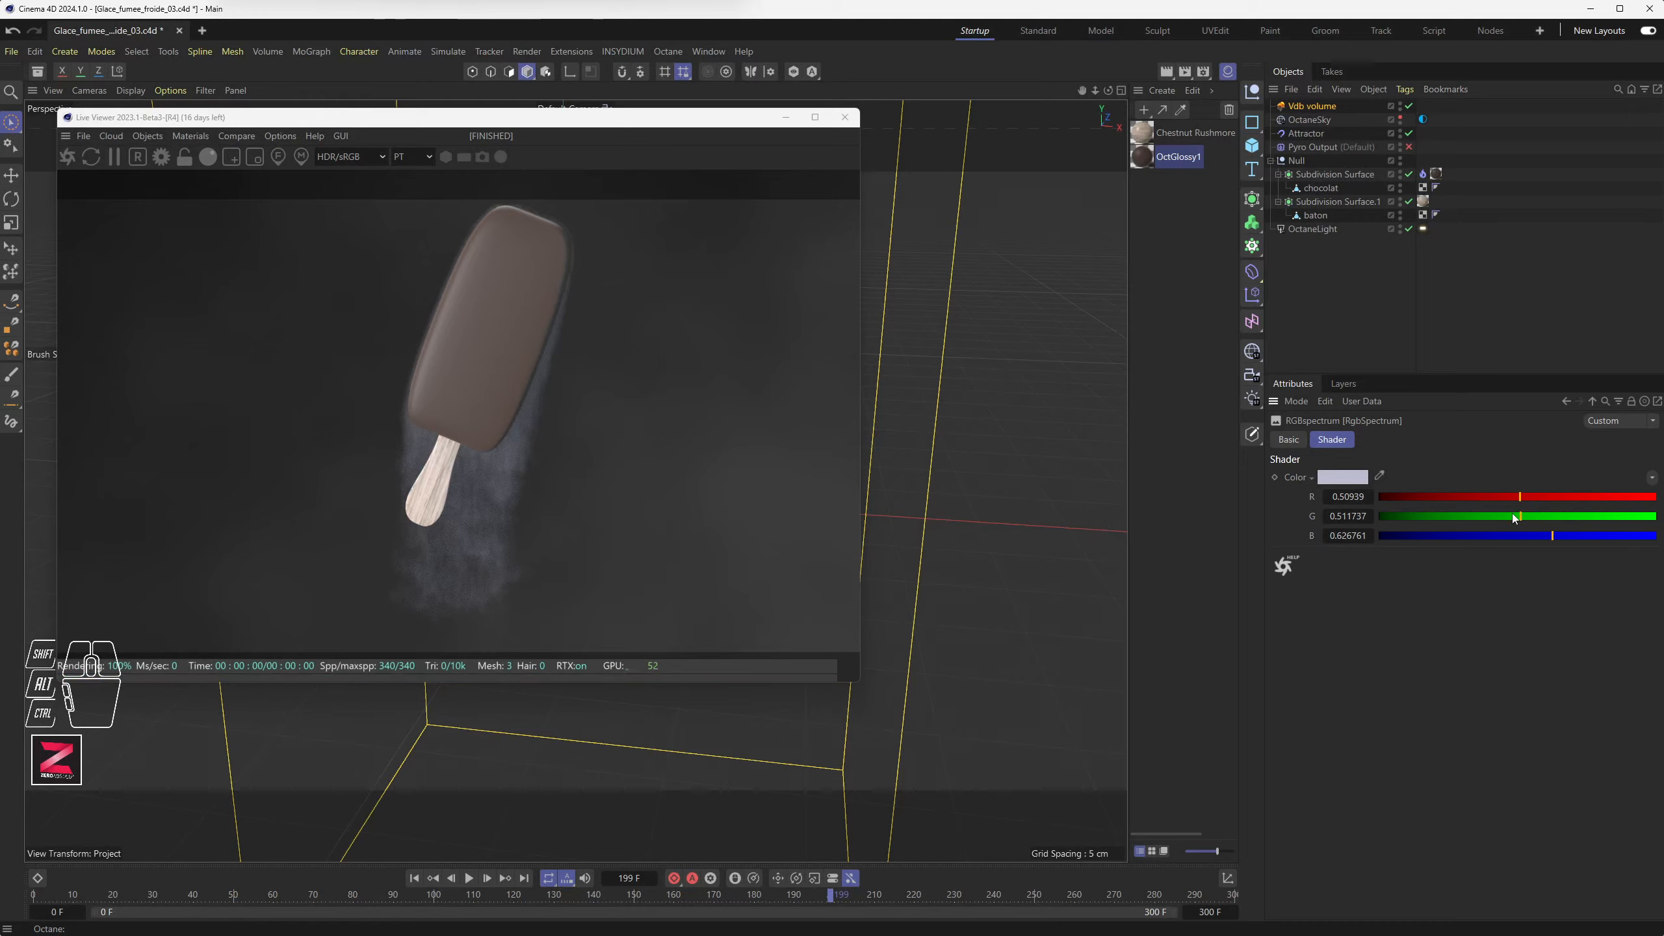
mouse_move(1547, 537)
left_mouse_down()
mouse_move(1630, 538)
mouse_move(1523, 539)
mouse_move(1525, 523)
left_mouse_up()
Set the medium's scattering colour to R 0.5 and G 0.5, with a slightly bluer B of about 0.561
type("0.5")
key("Tab")
type("0.5")
key("Tab")
type("0.5")
key("Return")
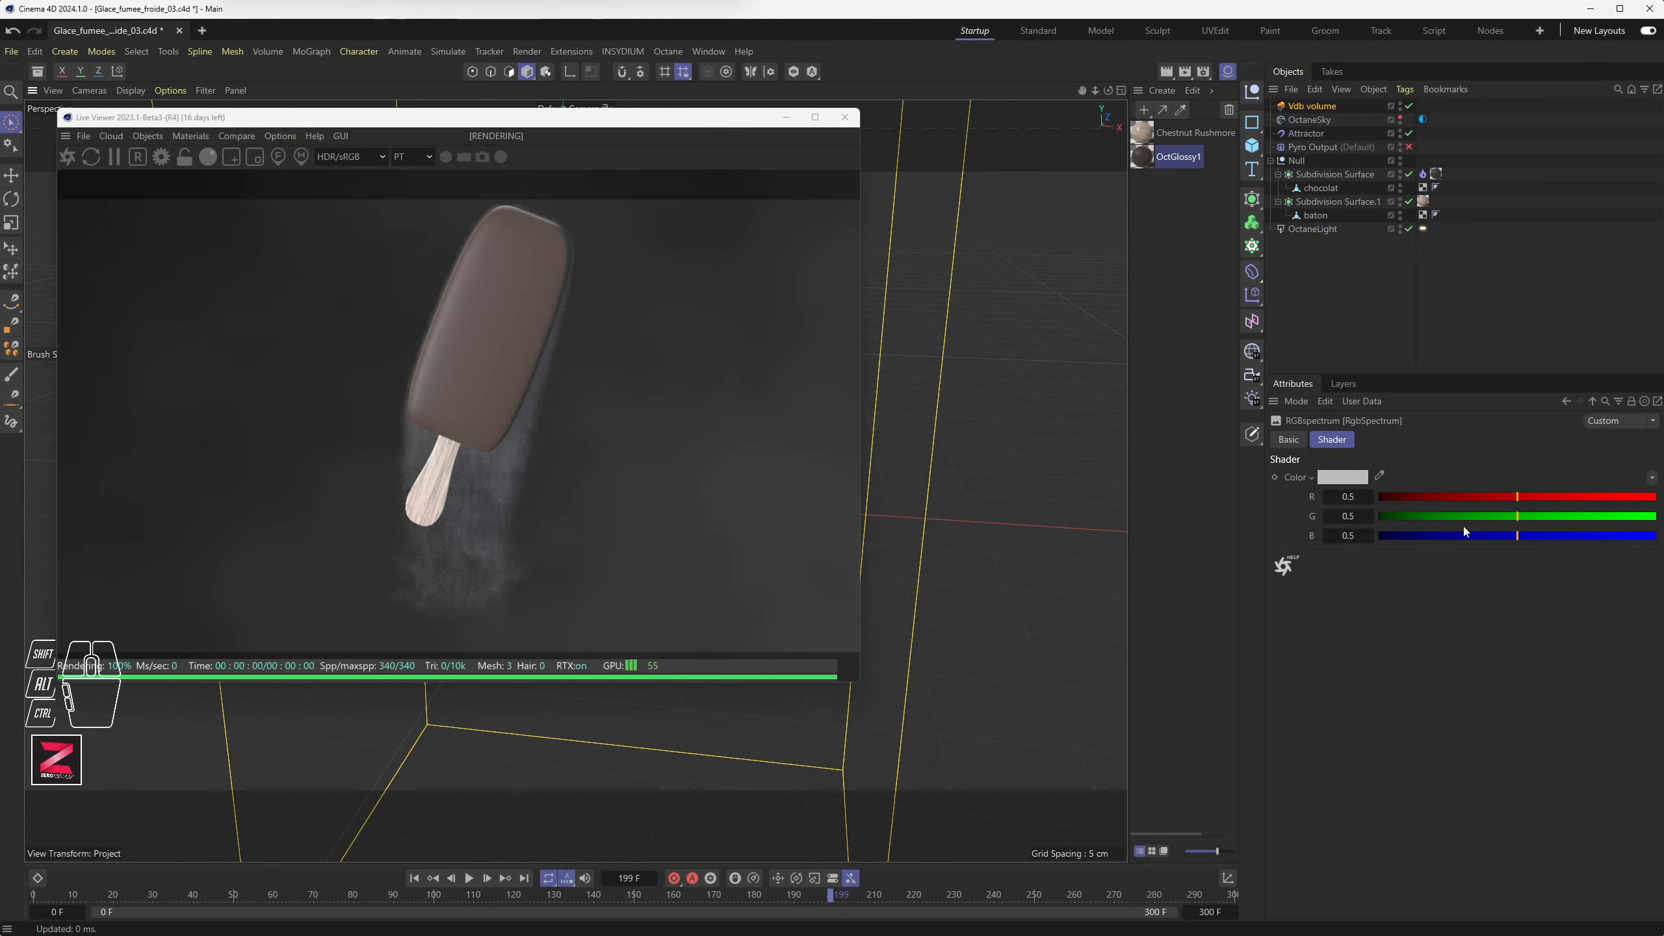
left_click_drag(1524, 545, 1537, 545)
left_click(1534, 536)
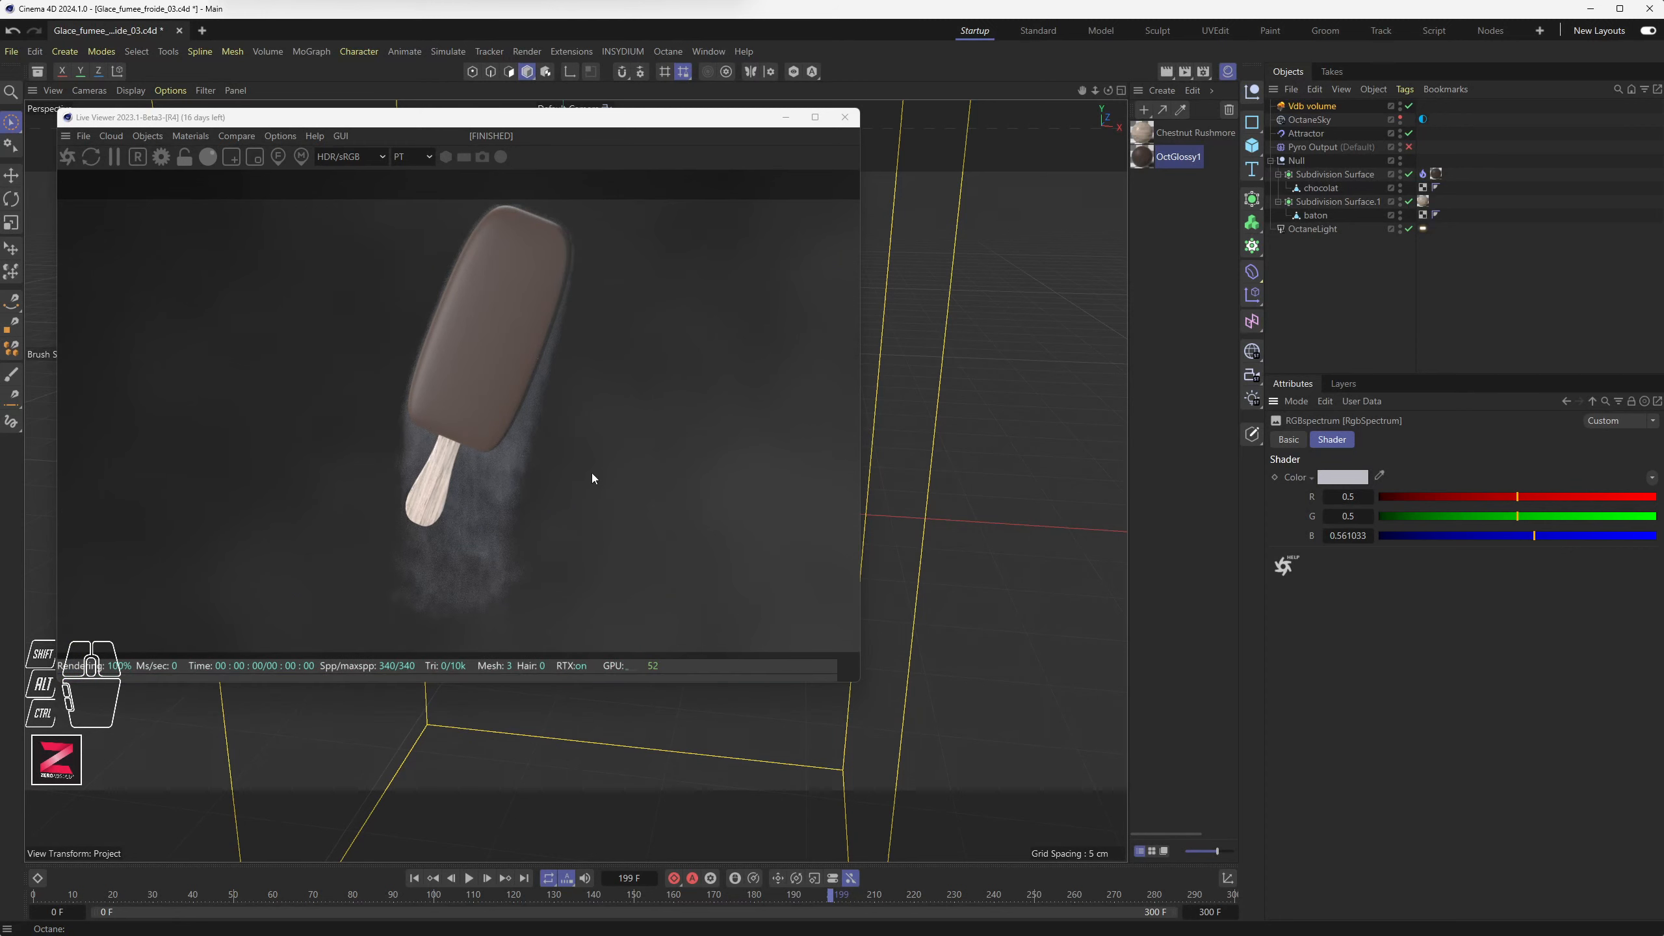
Move the timeline to frame 270 to check the smoke, and save the project with the Live Viewer closed
left_click_drag(449, 900, 1114, 894)
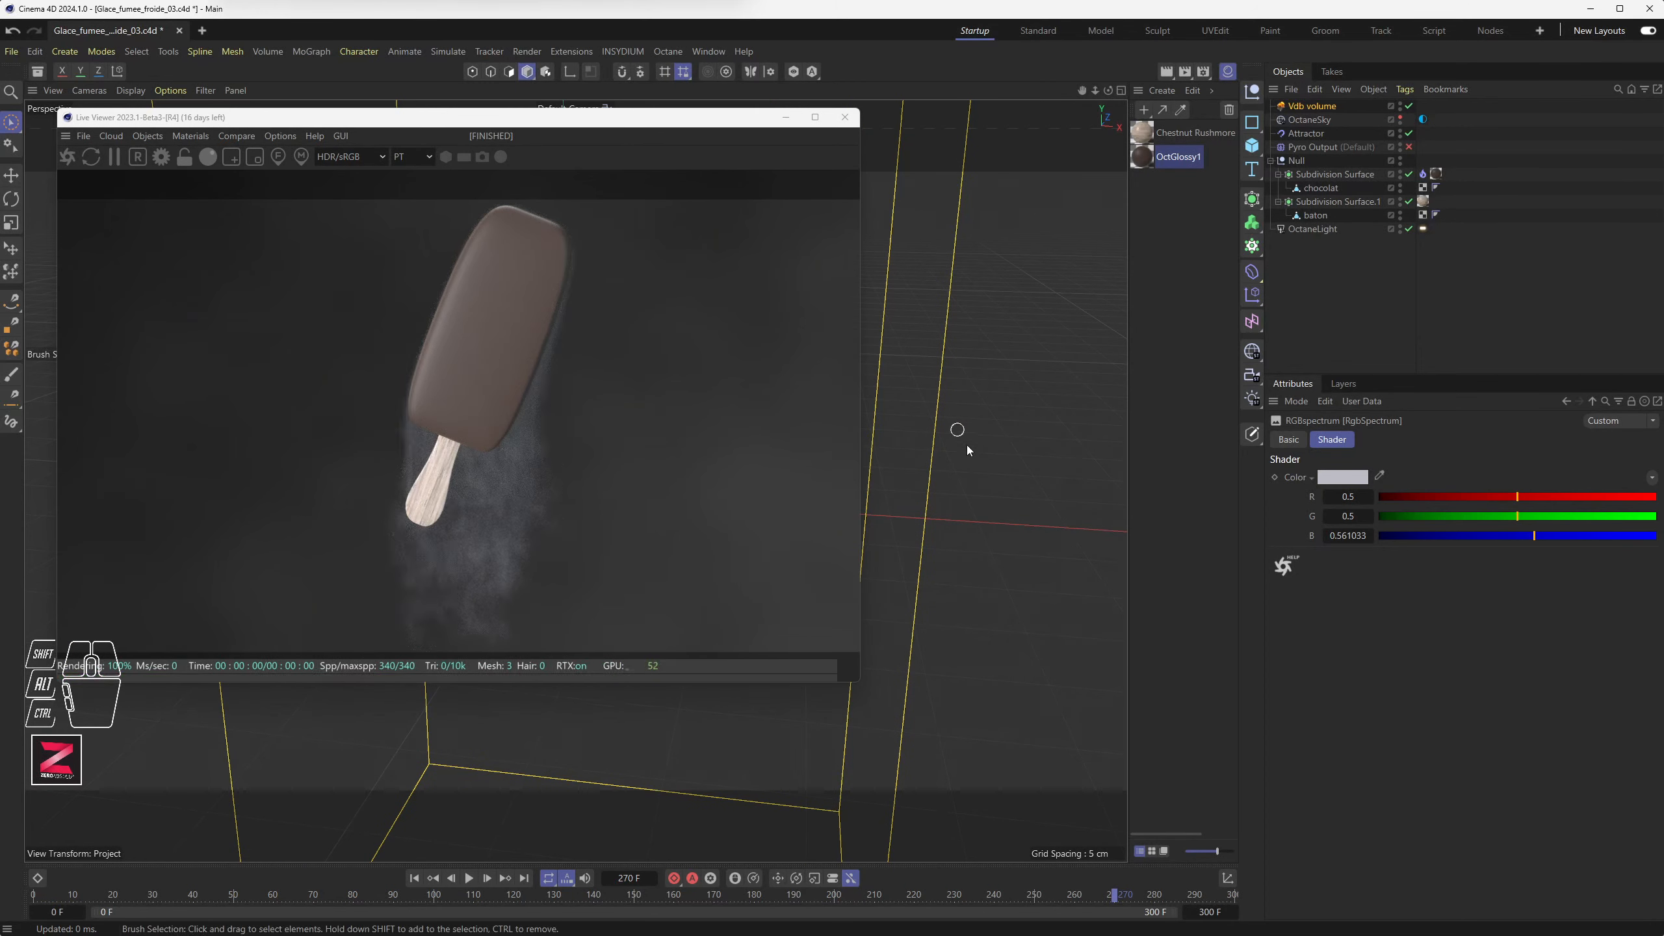
middle_click_drag(959, 432, 939, 475, "alt")
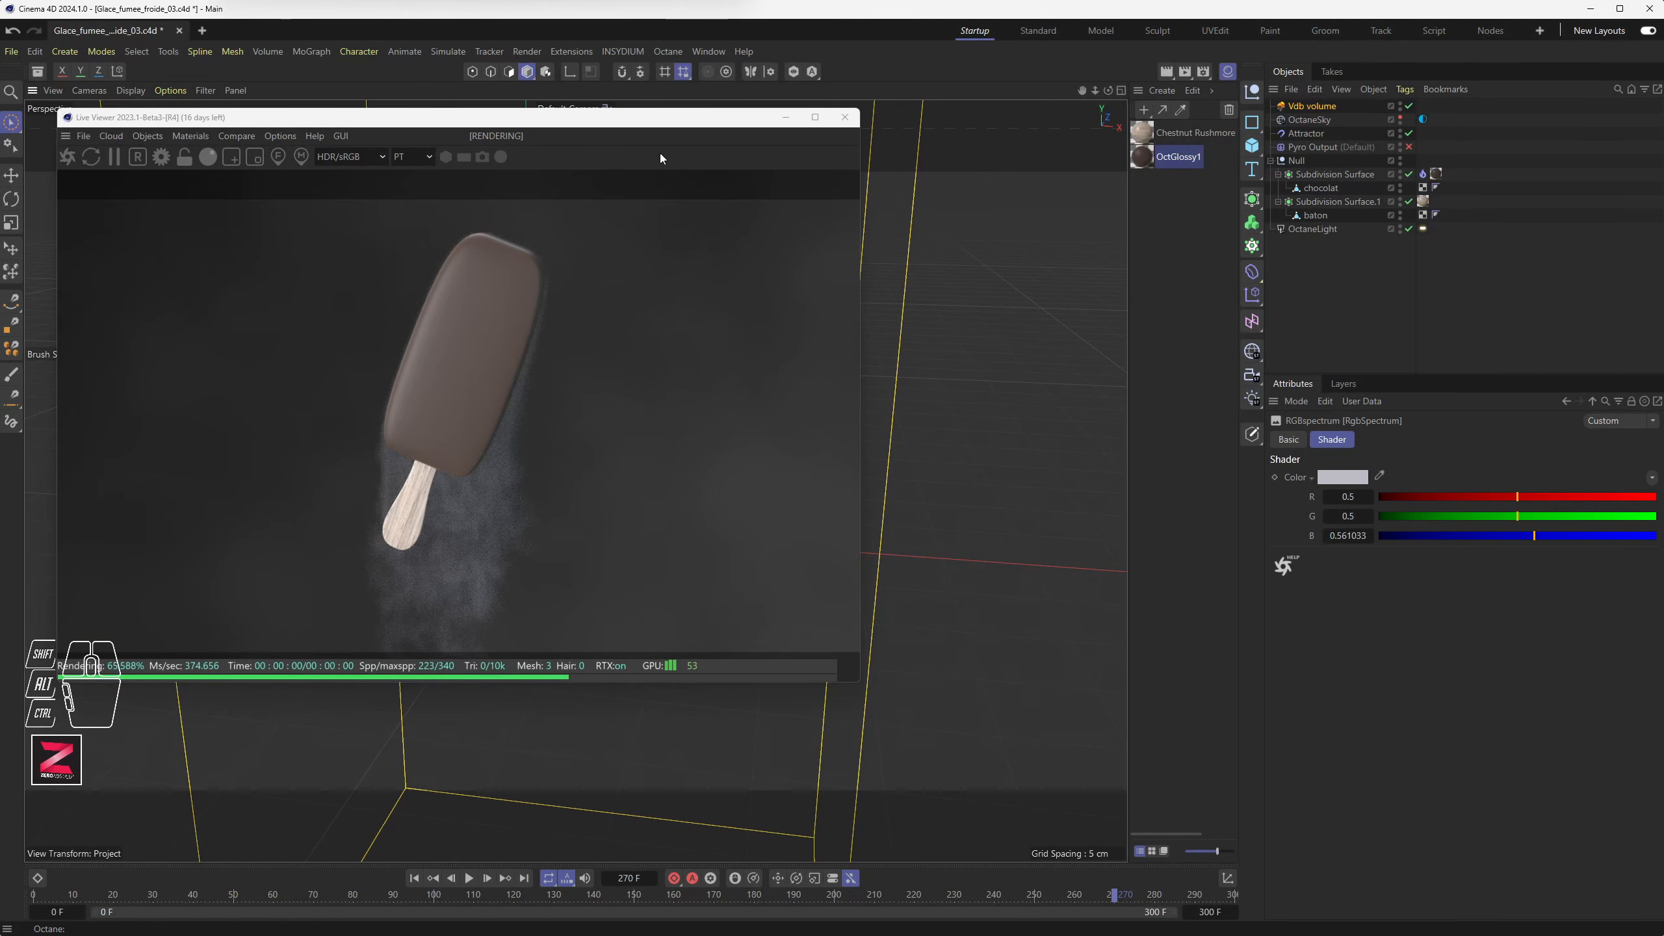
left_click(846, 123)
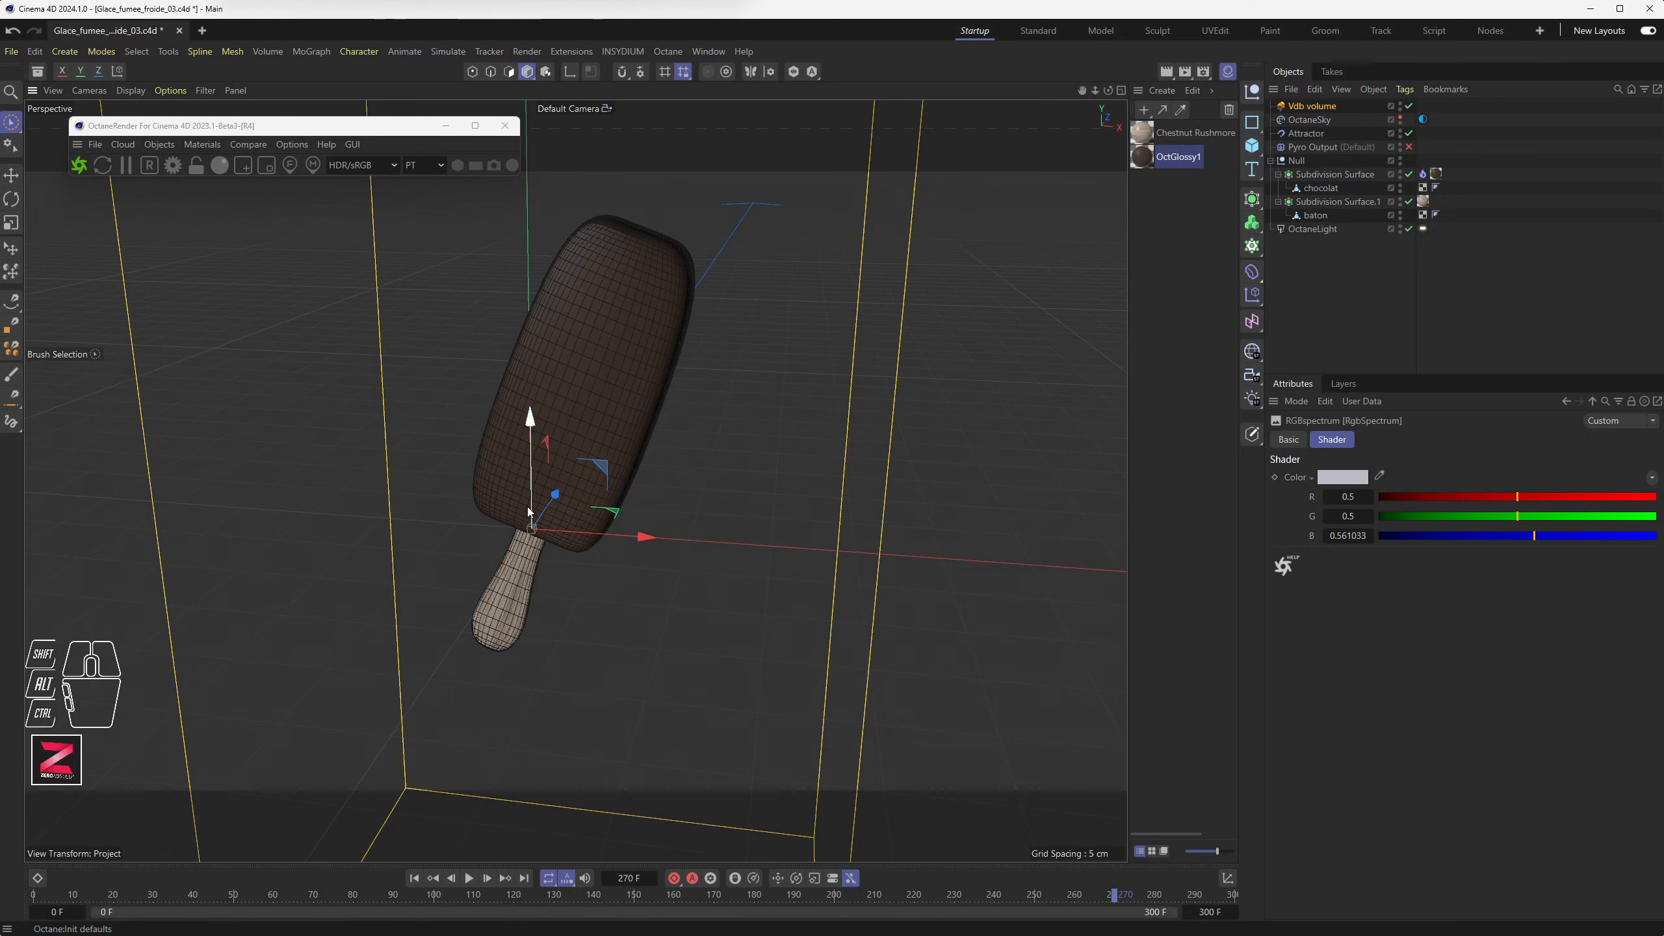
key("ctrl+s")
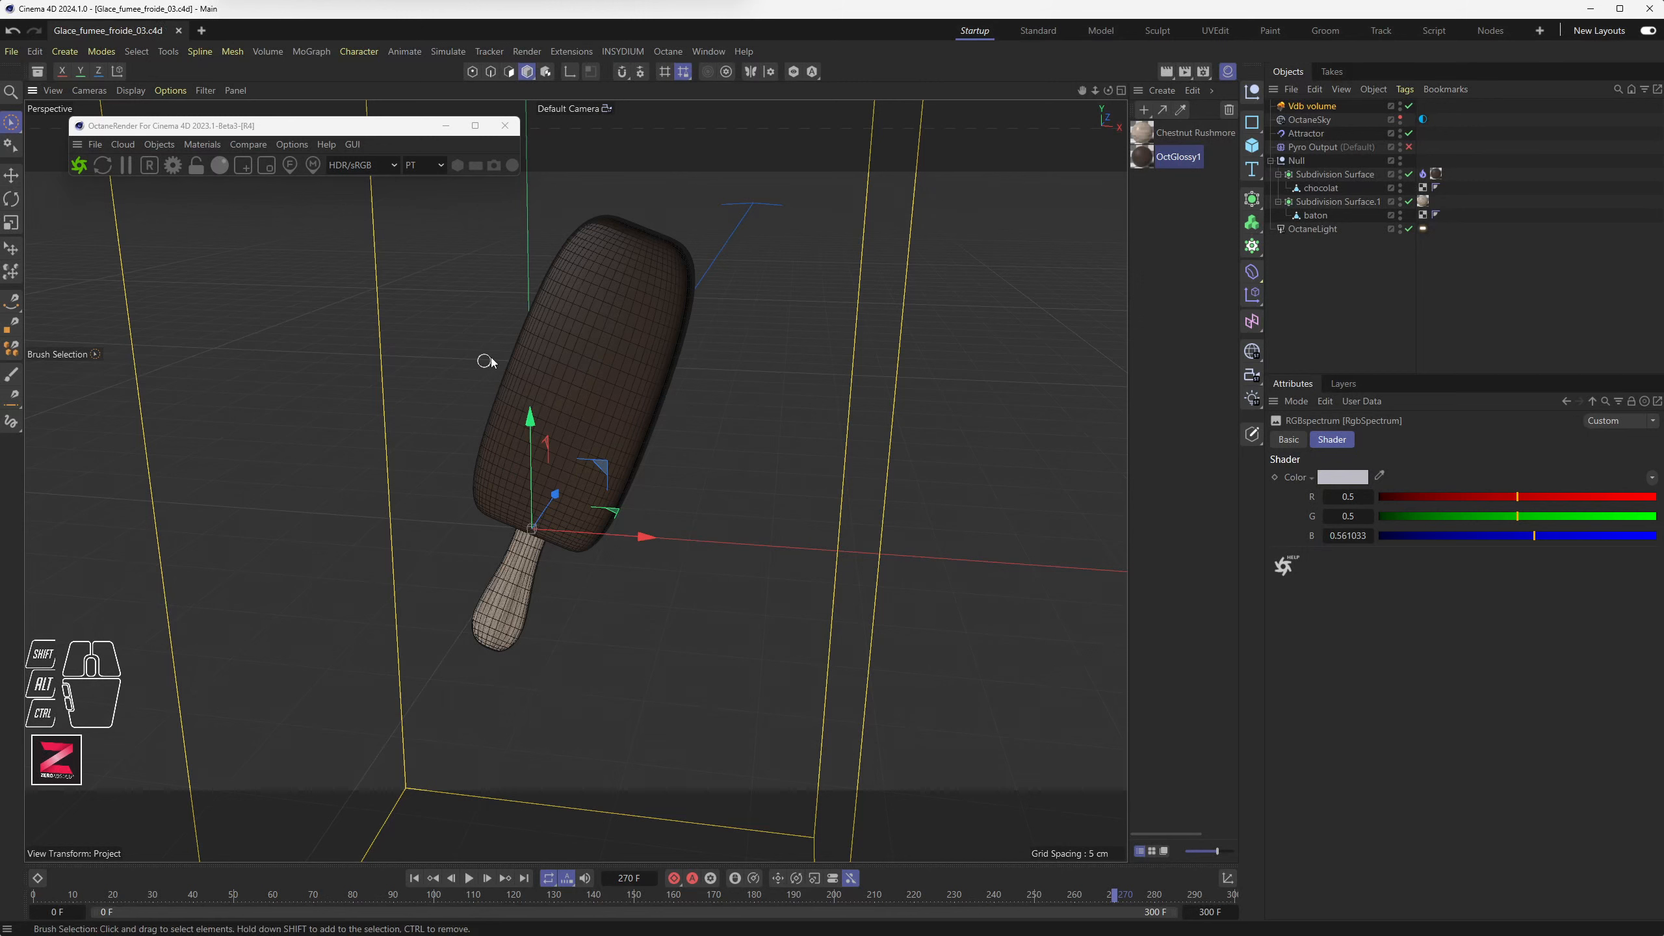
Set the render output size to 720 × 1280 pixels in the render settings
left_click(1203, 72)
left_click_drag(1245, 56, 487, 151)
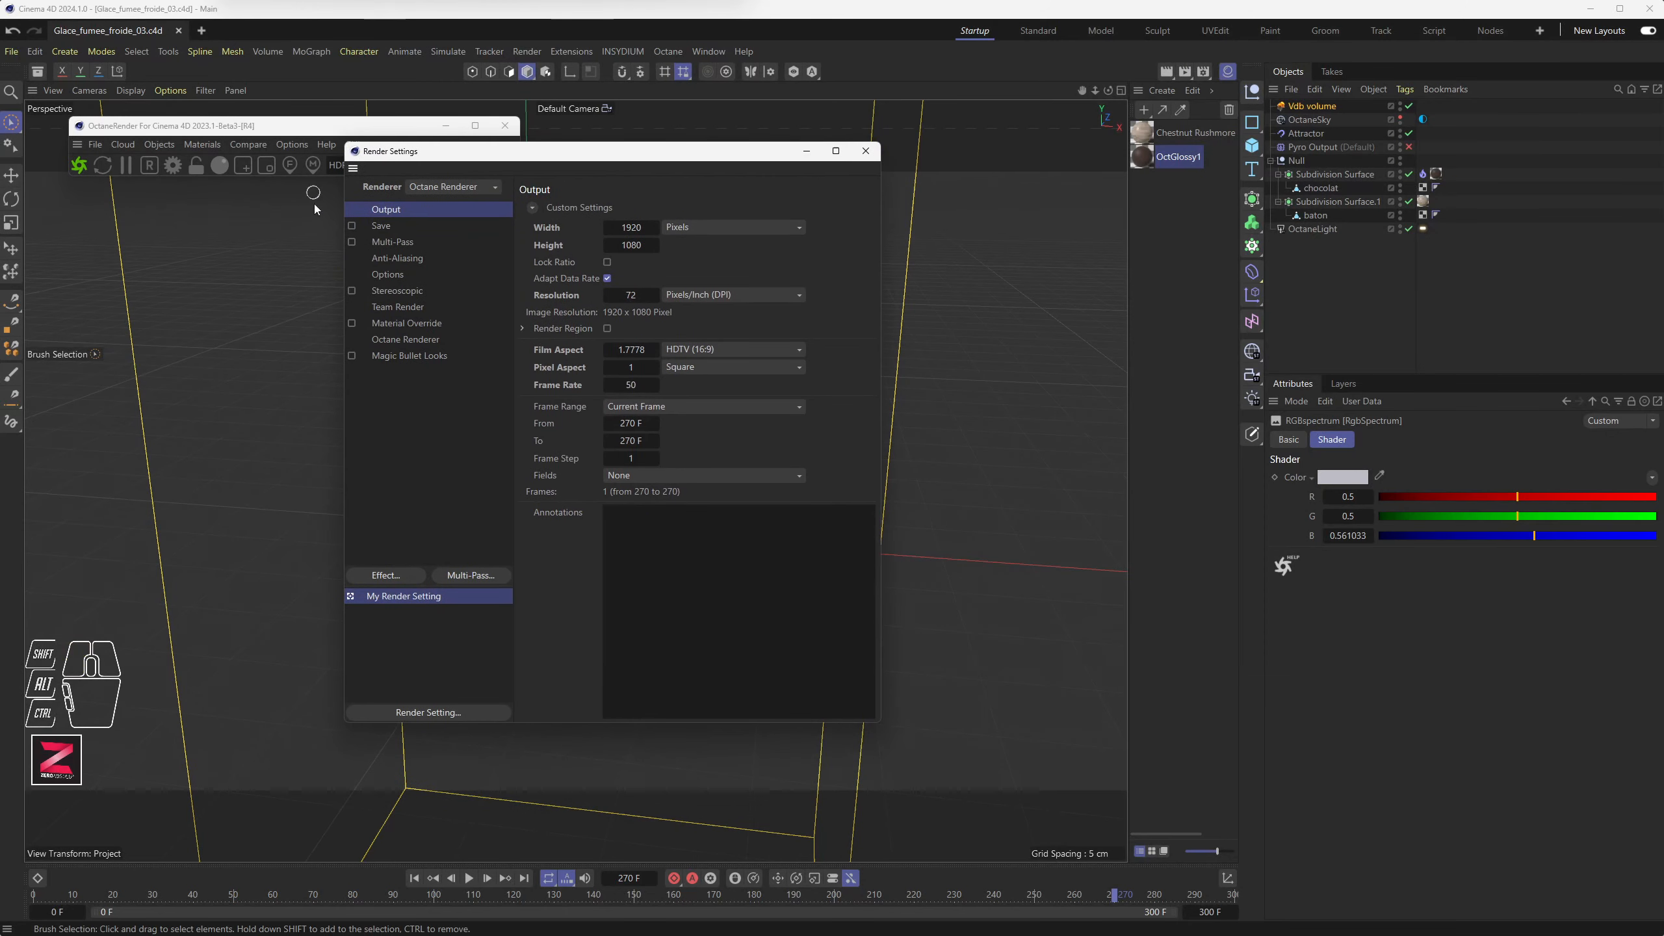
left_click(632, 228)
key("Tab")
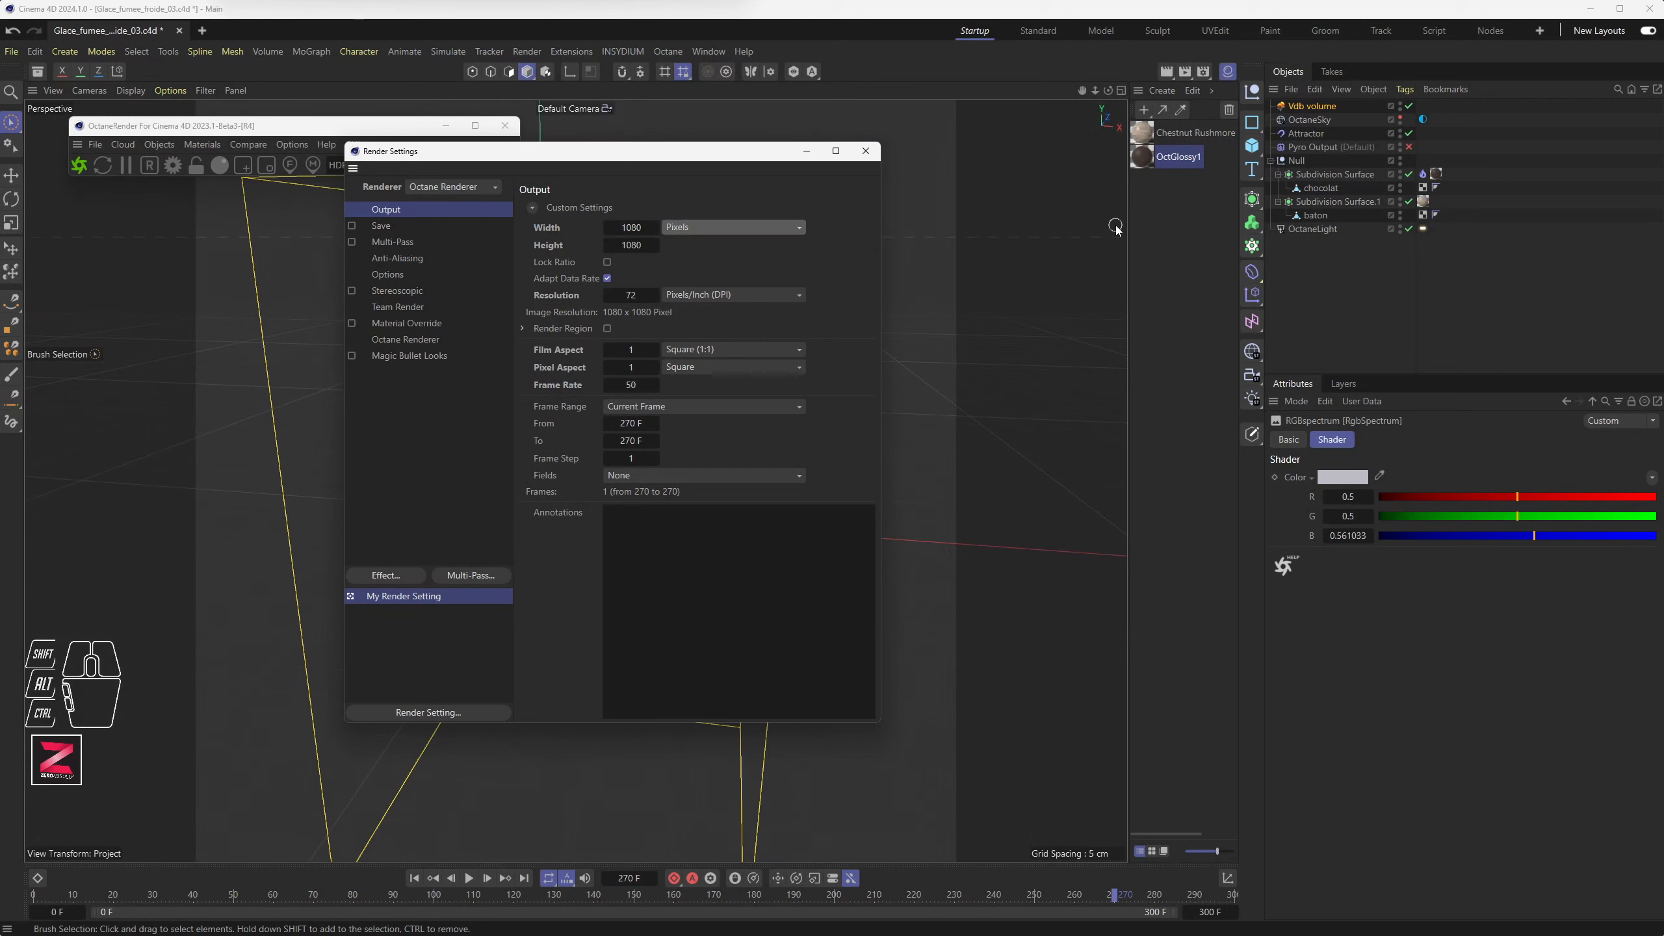
type("1920")
key("shift+Tab")
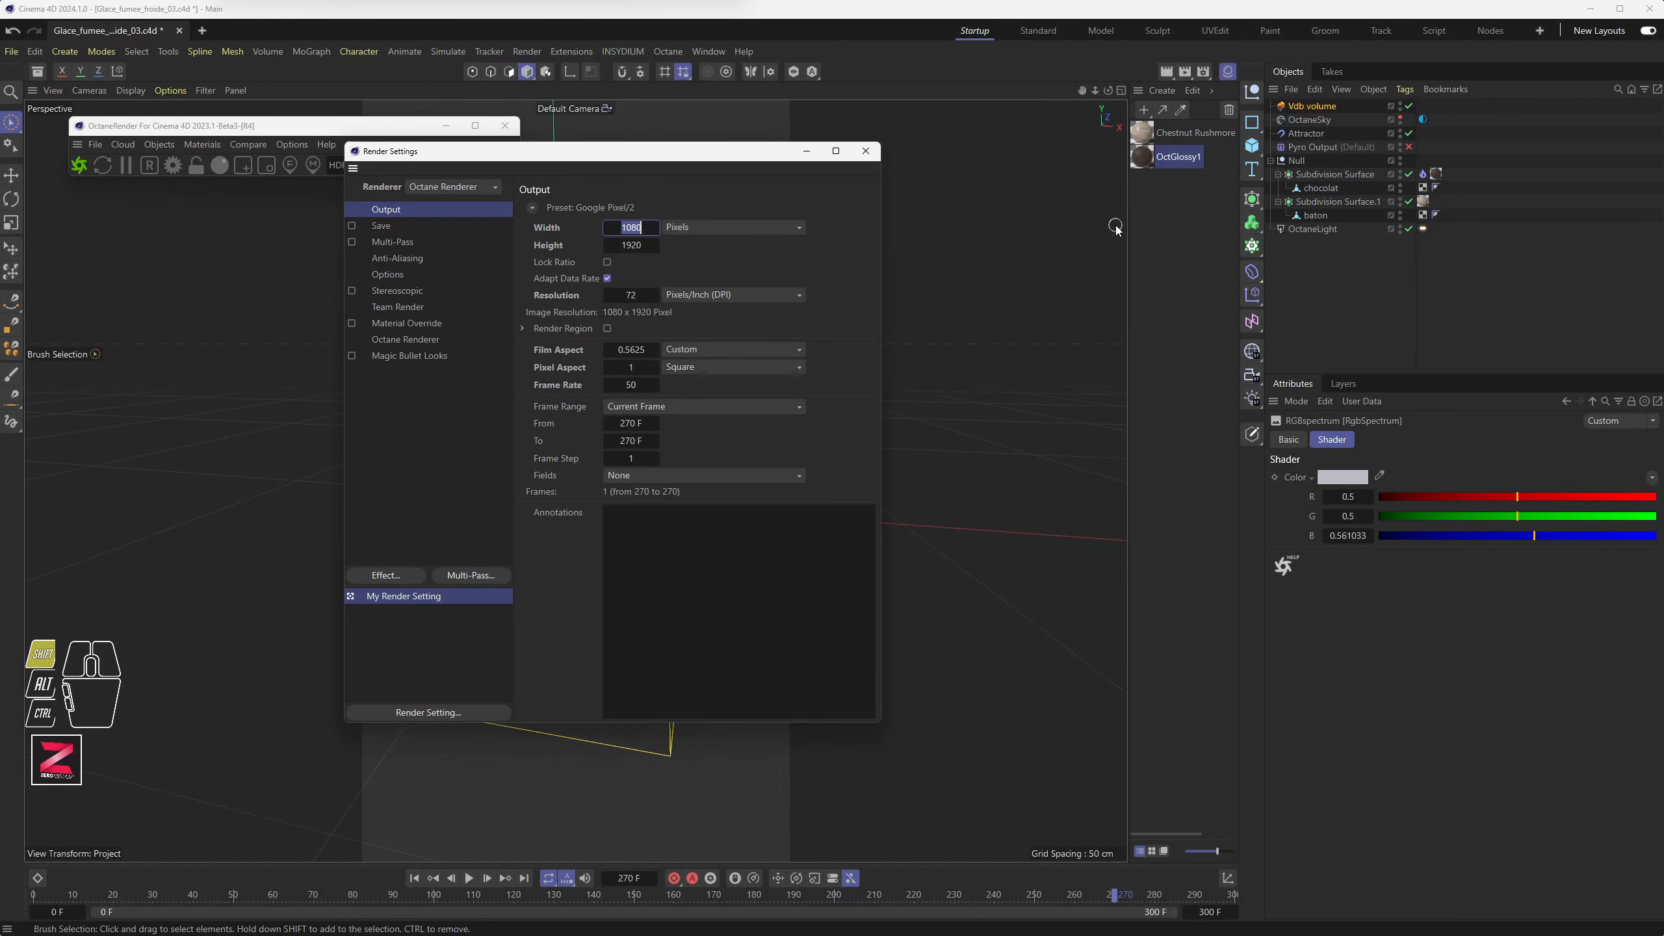
type("720")
key("Tab")
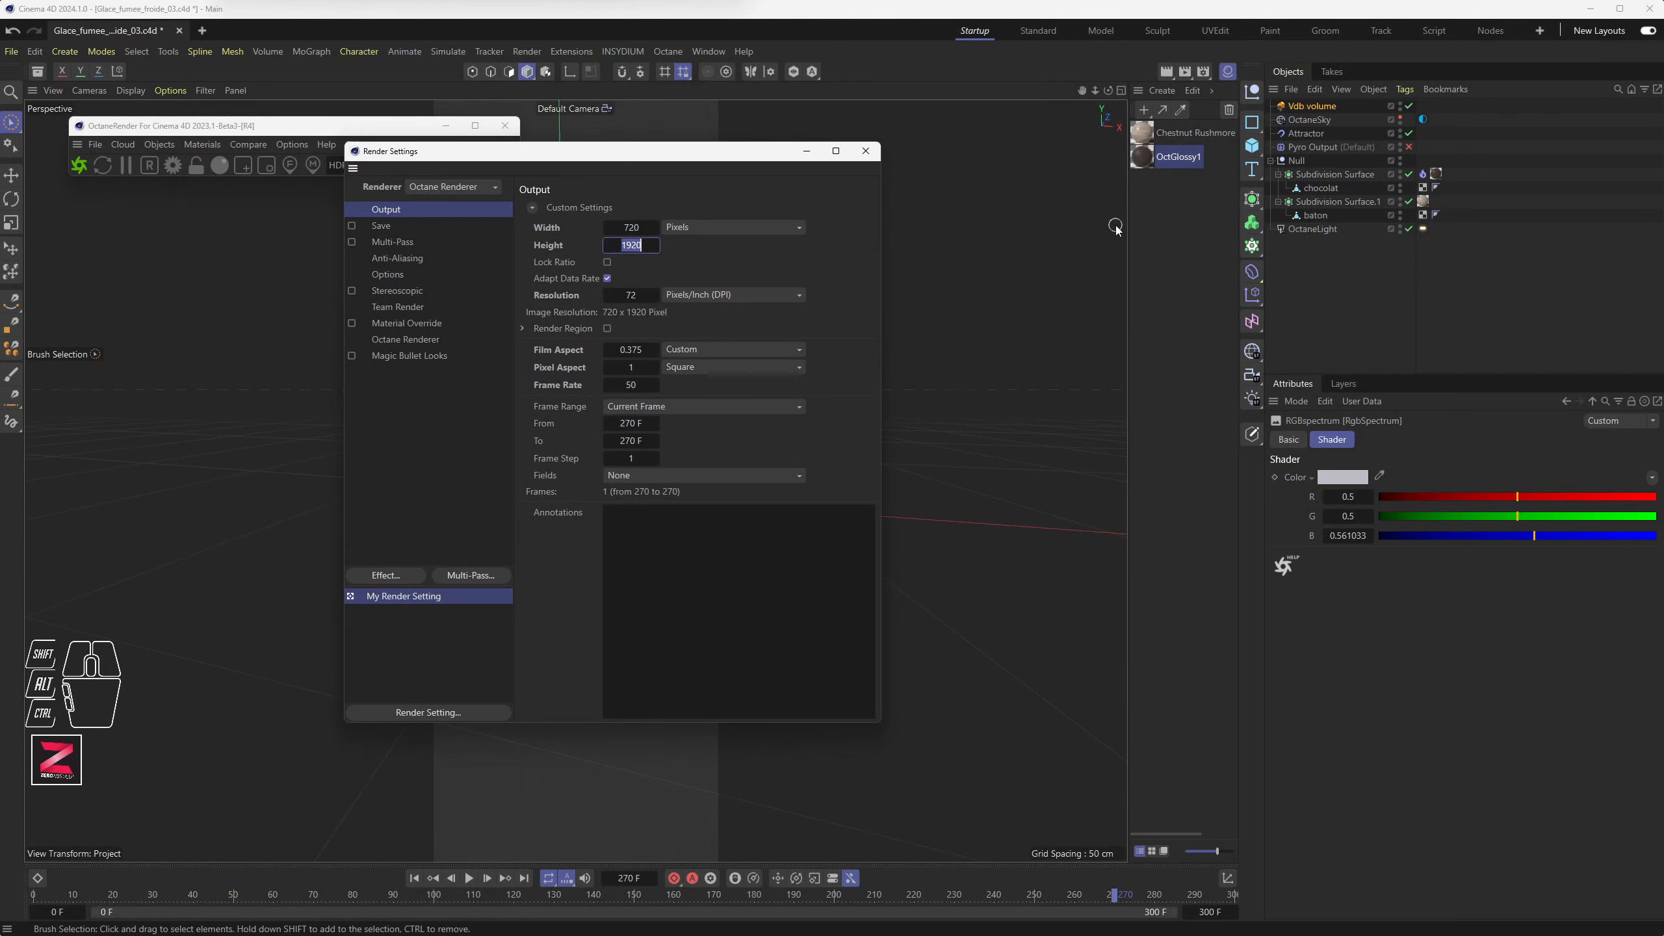
type("1280")
key("Return")
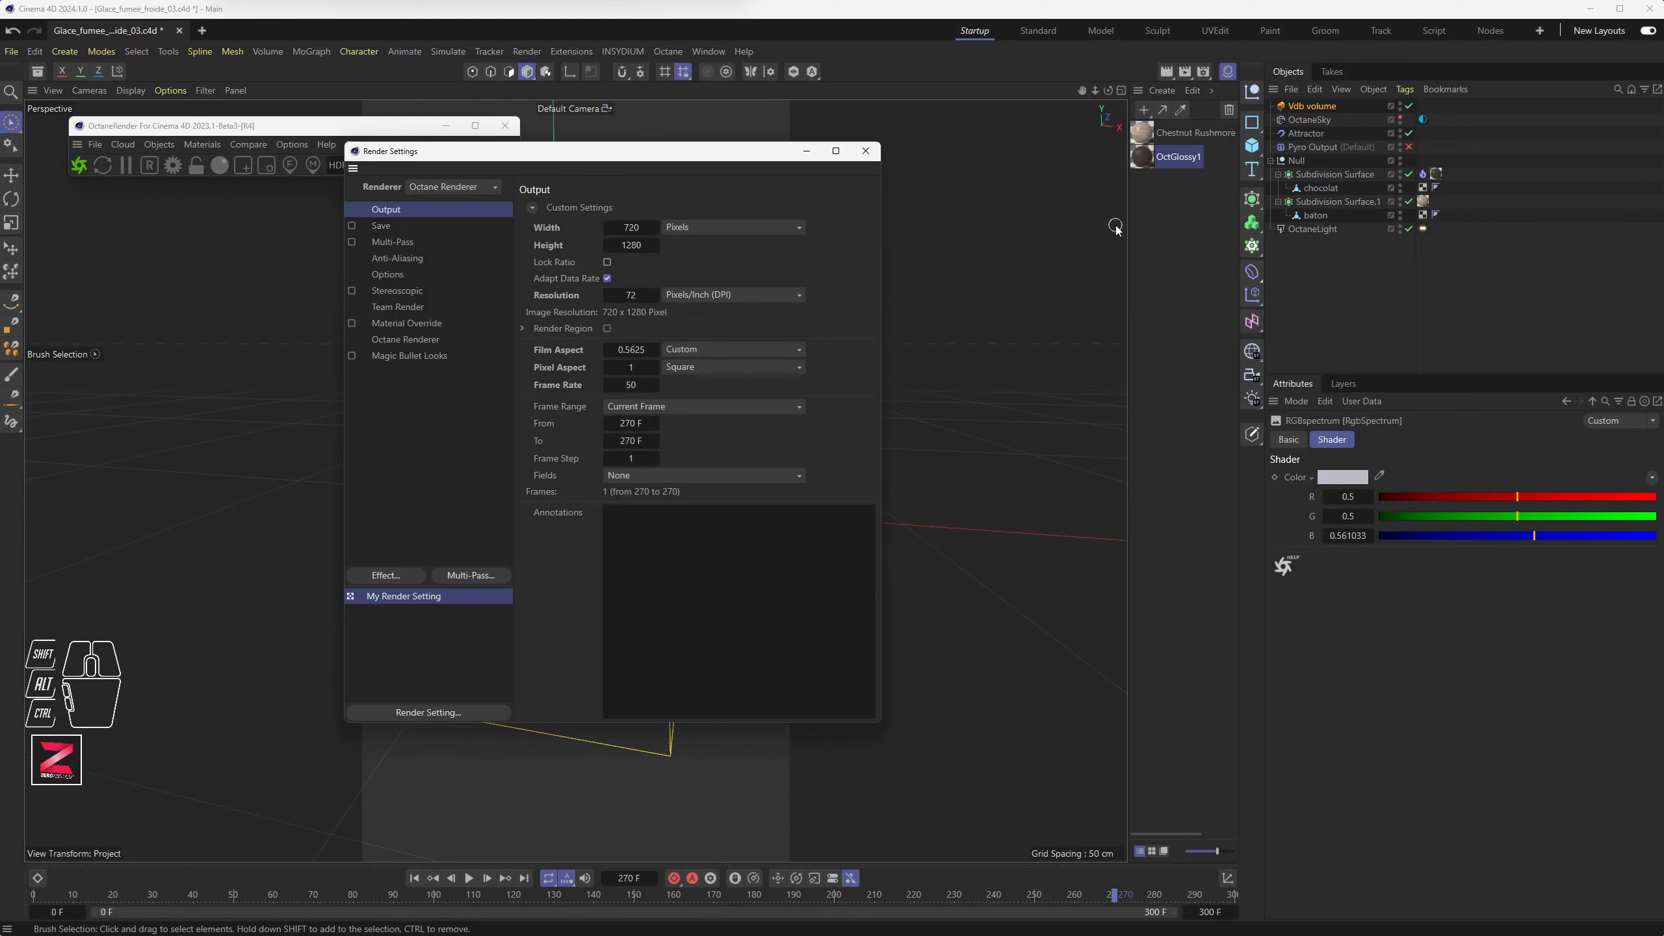
Set the render output to a manual frame range from 0 to 300
left_click(631, 384)
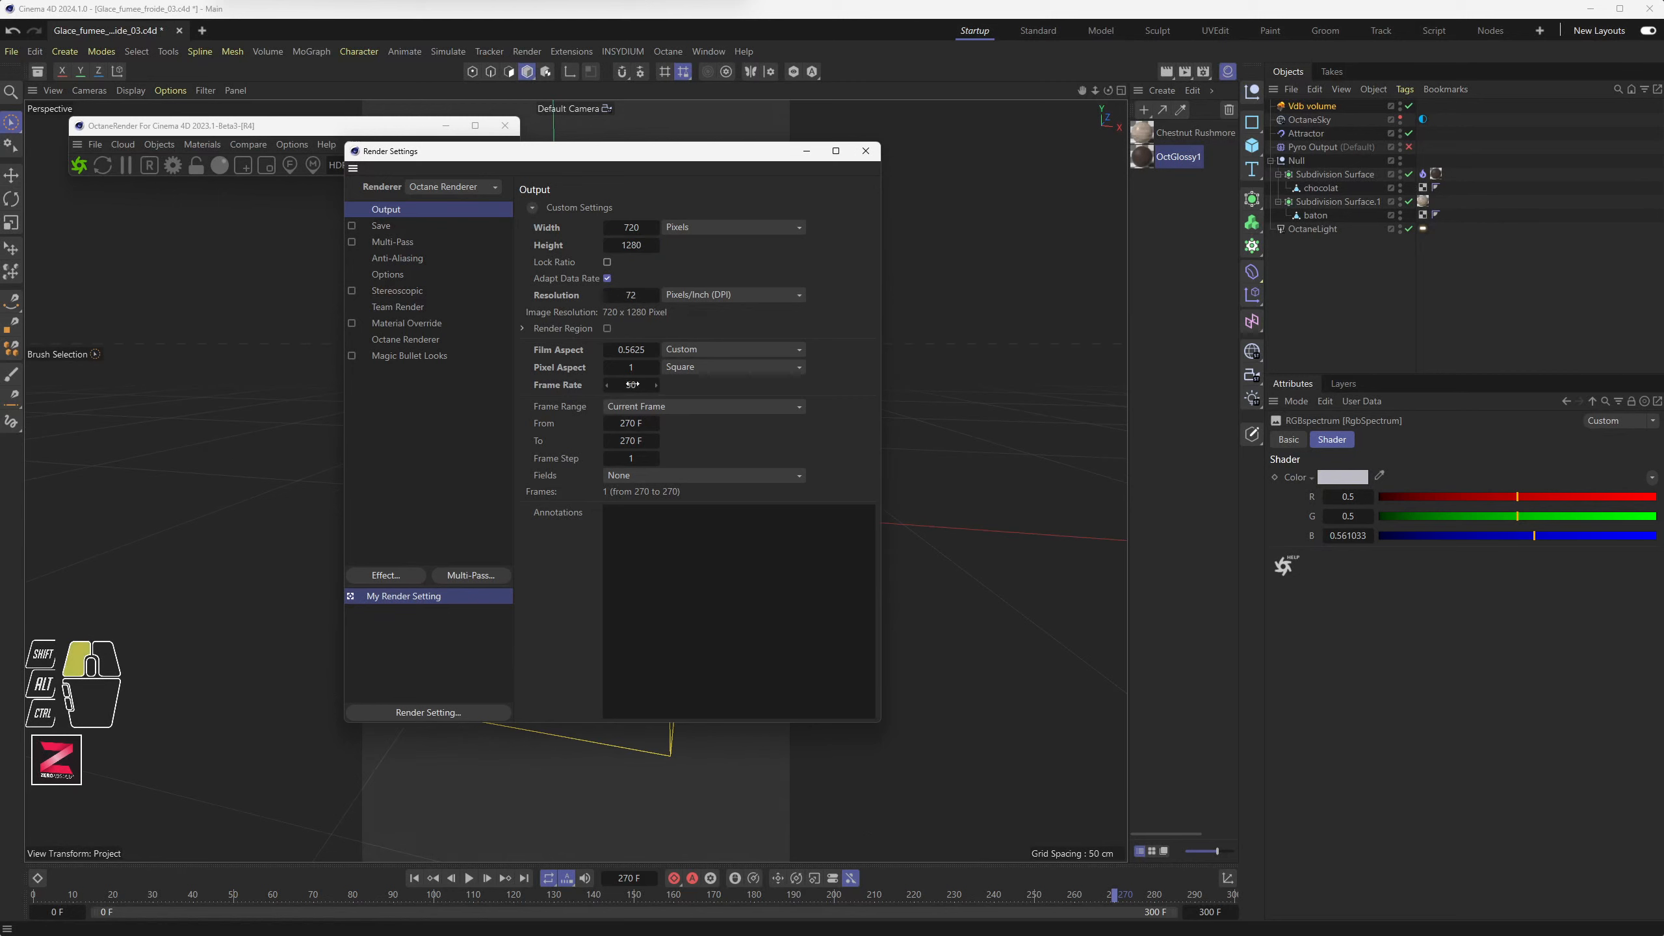
left_click(646, 421)
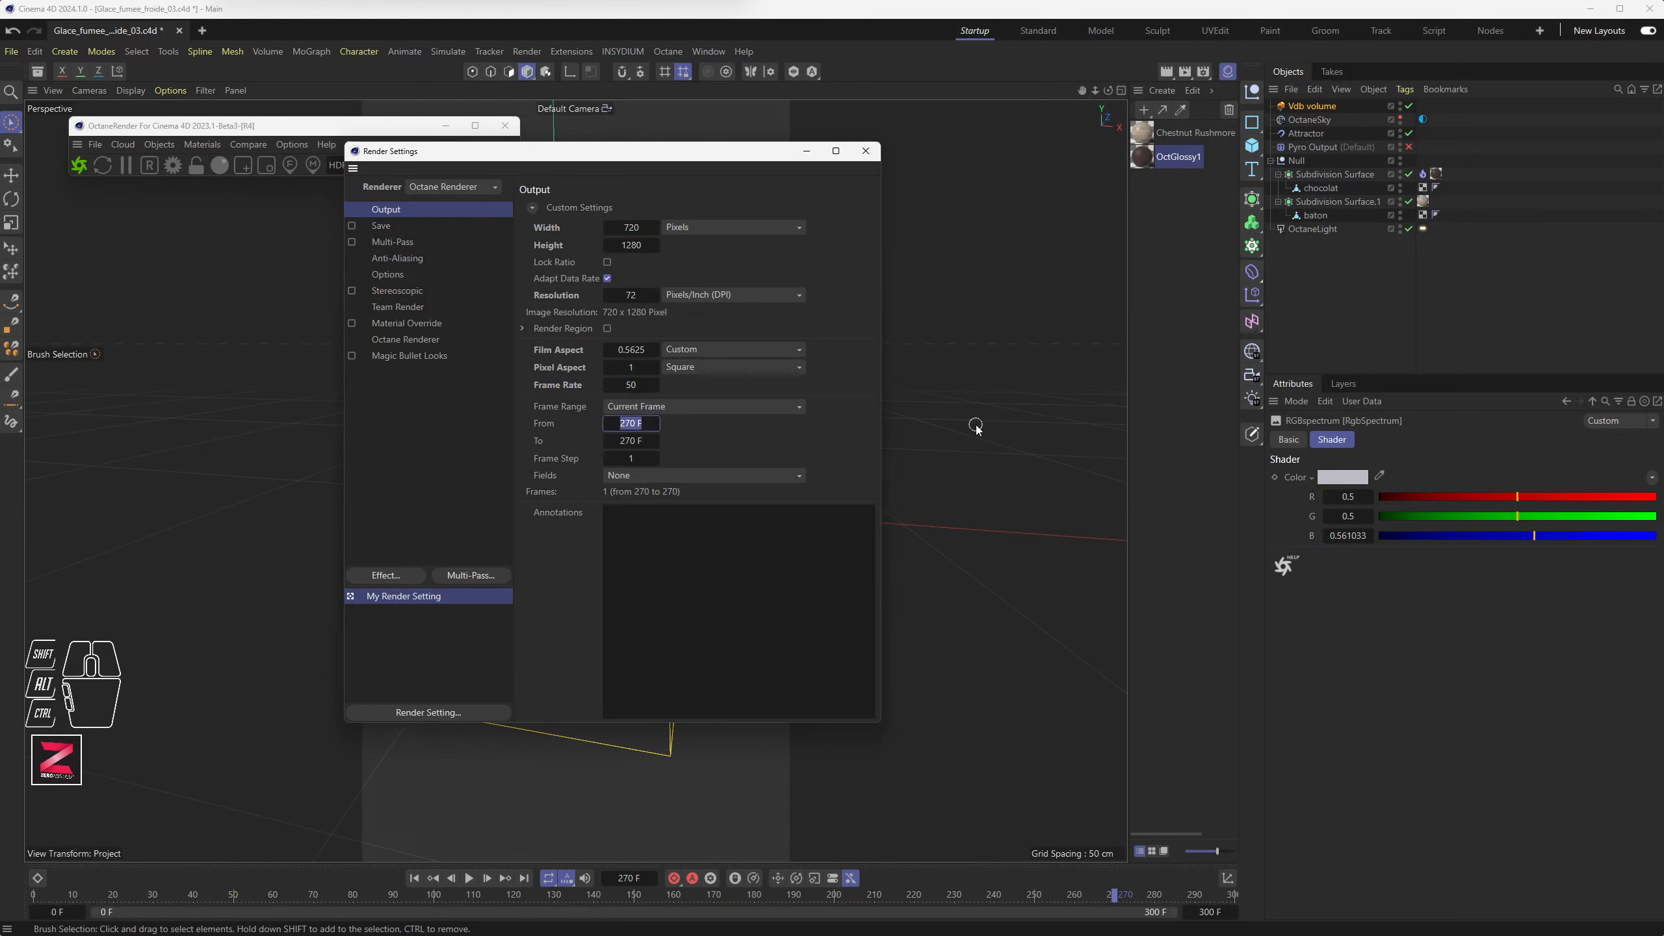
type("0")
key("Tab")
key("Tab")
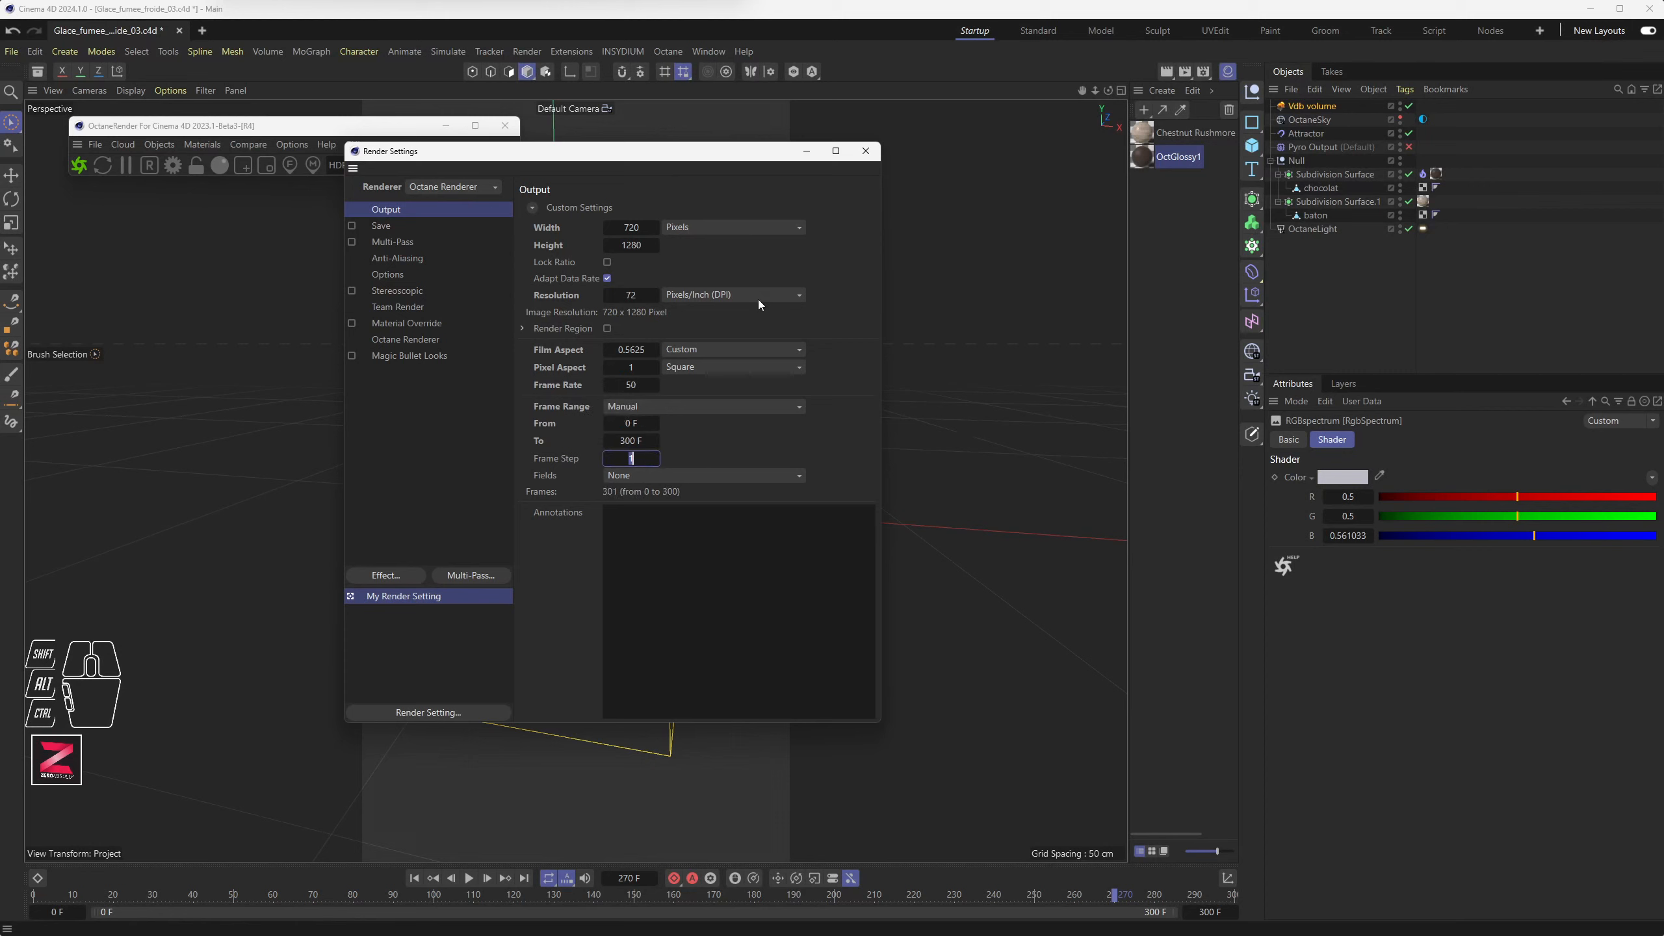
left_click(626, 385)
Enable saving of the rendered images and set their format to PNG
left_click(384, 227)
left_click(352, 226)
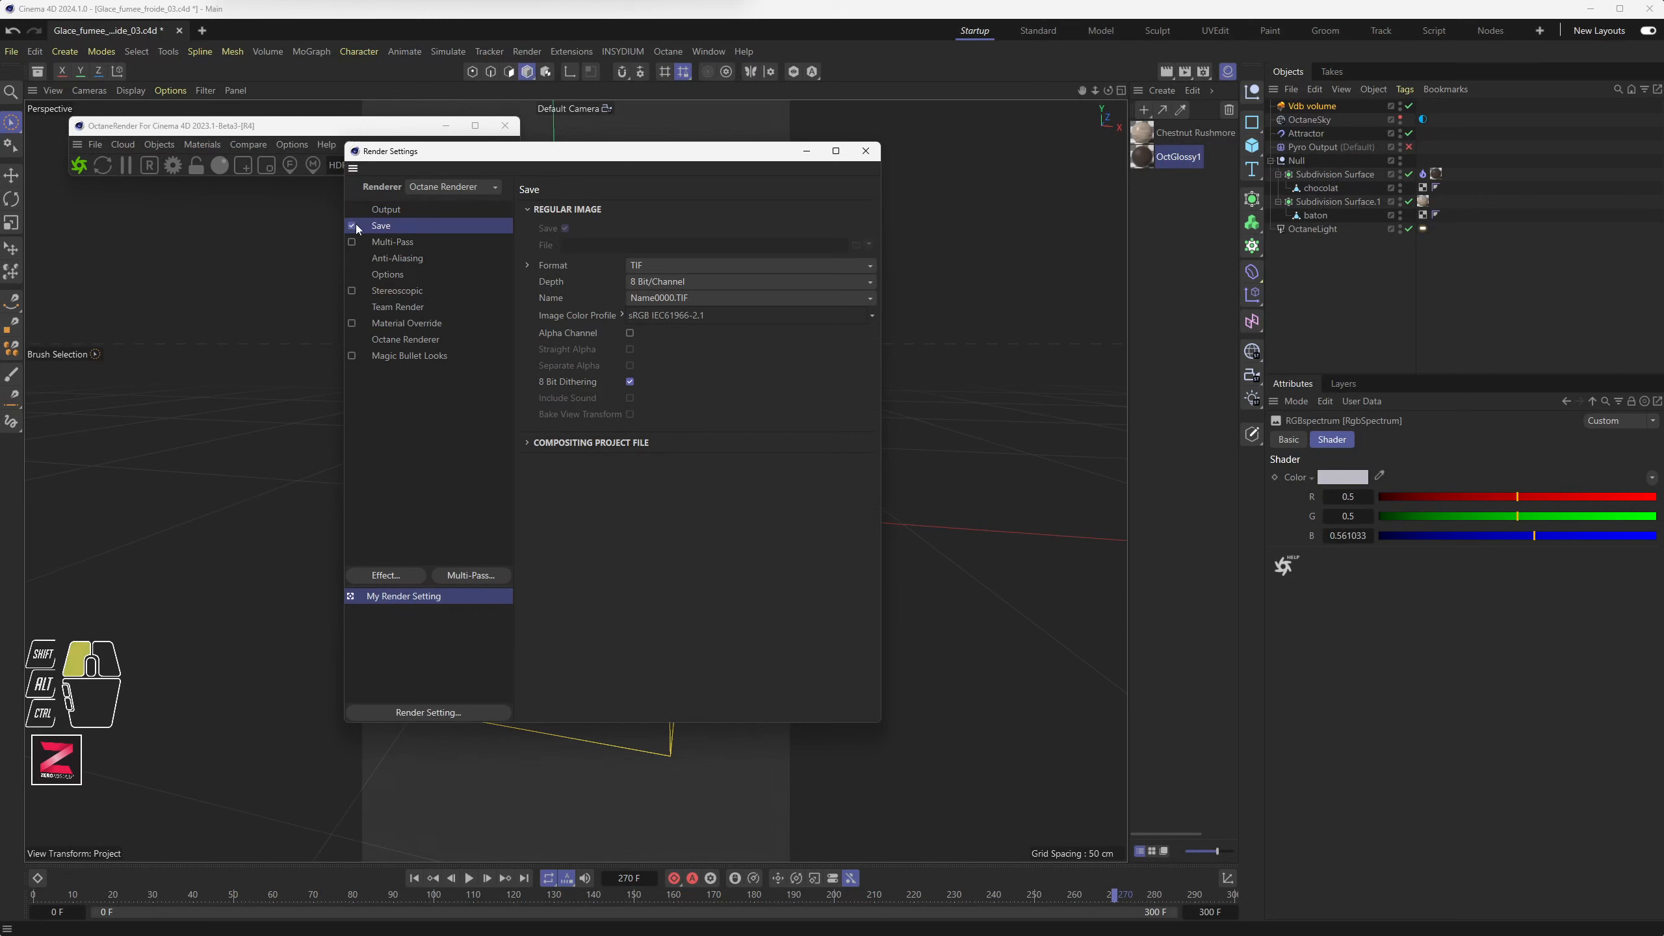
left_click(649, 264)
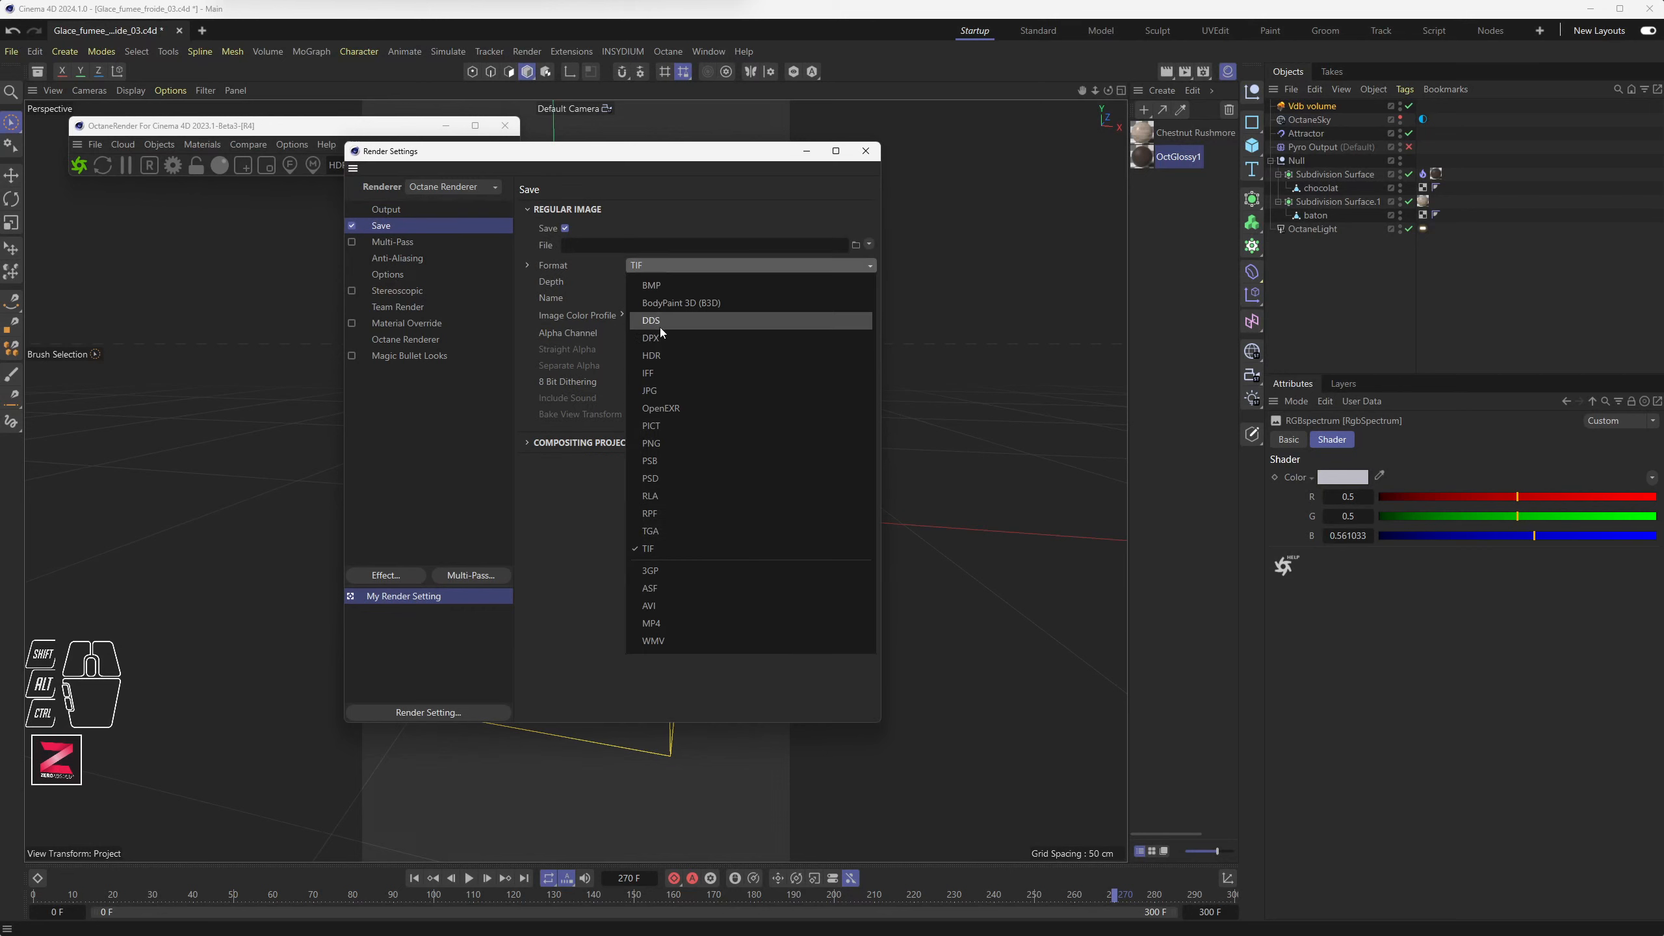
left_click(677, 453)
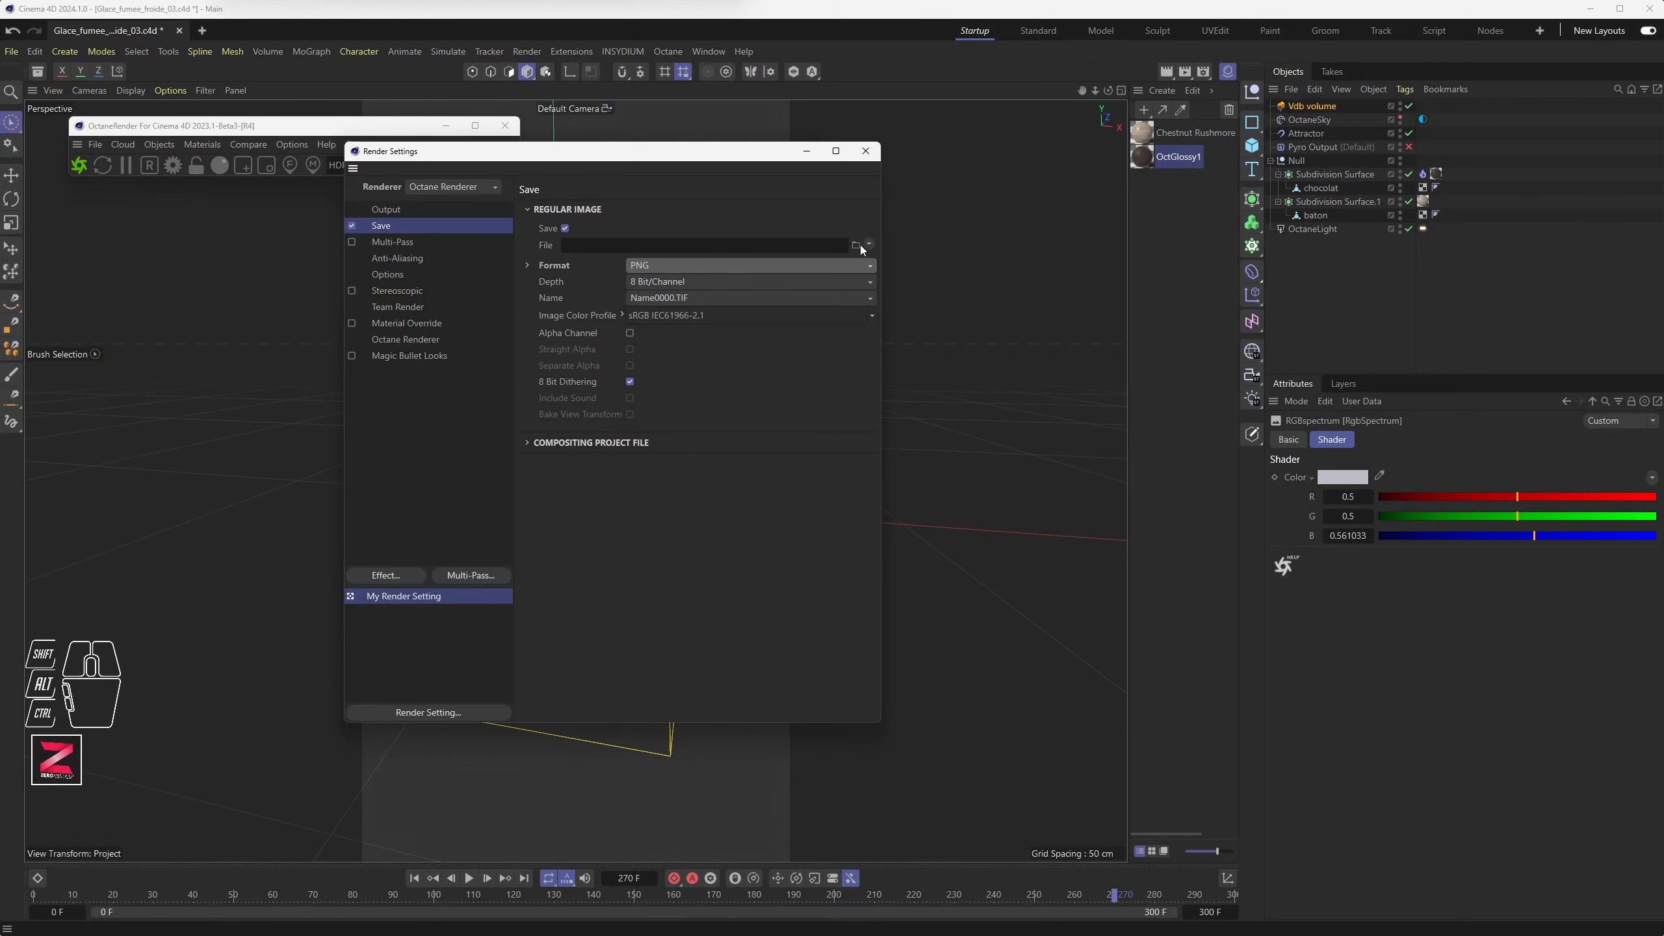
Start choosing the render's save location and create a Renders folder inside the Glace_fumee_froide project folder
left_click(857, 246)
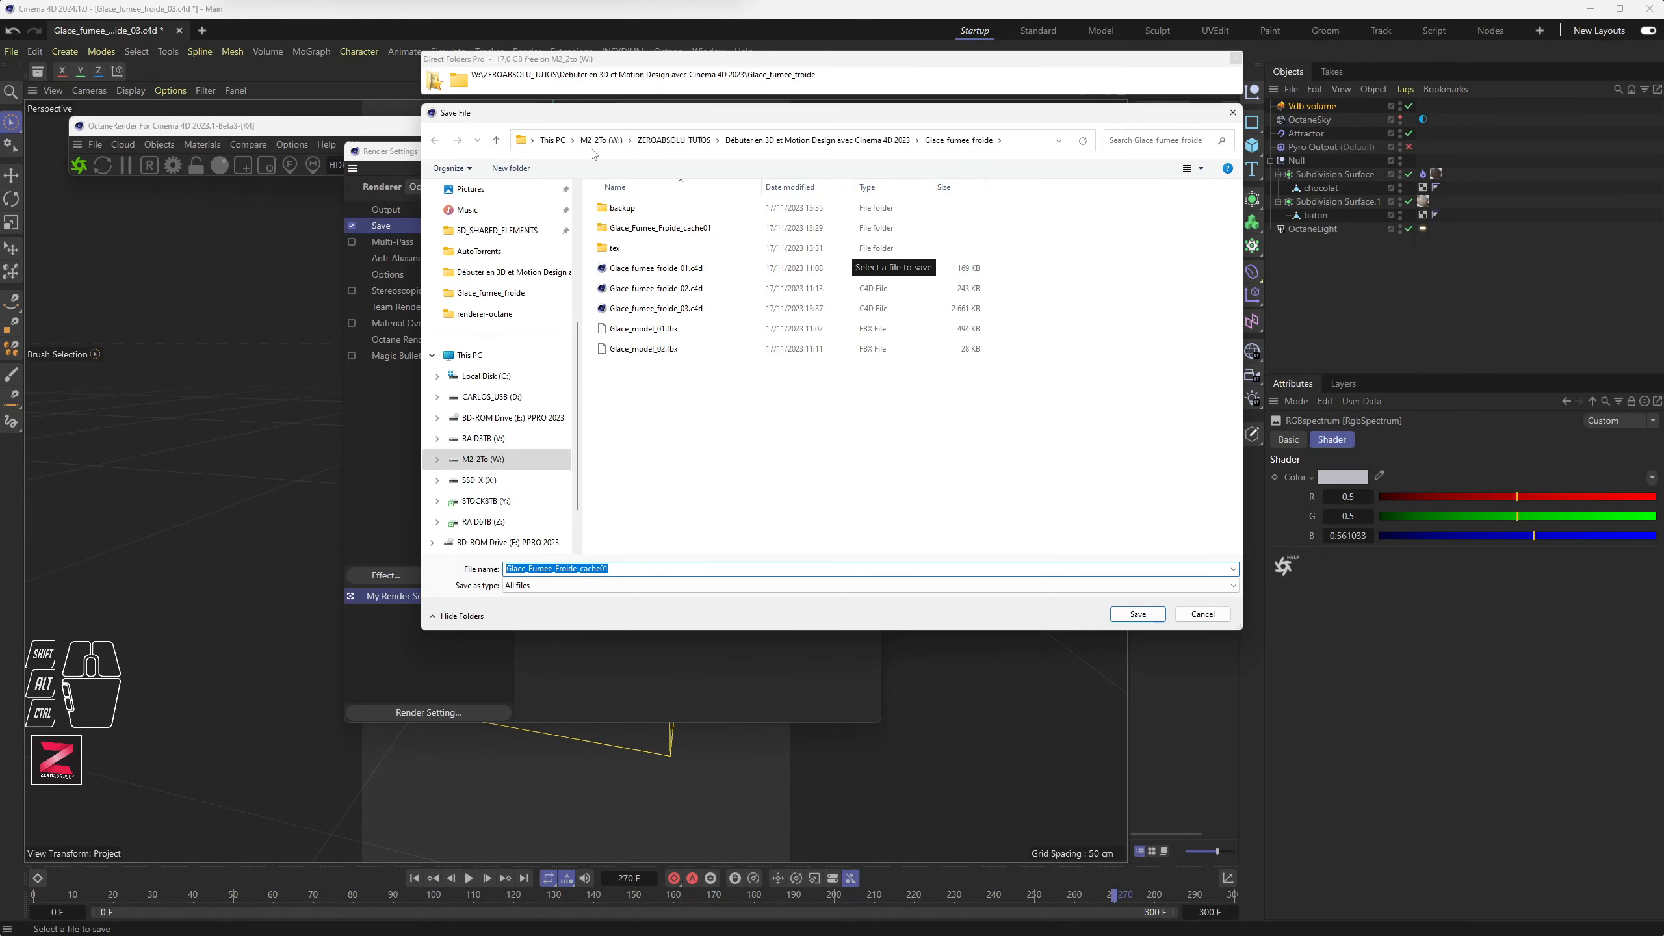
left_click(511, 168)
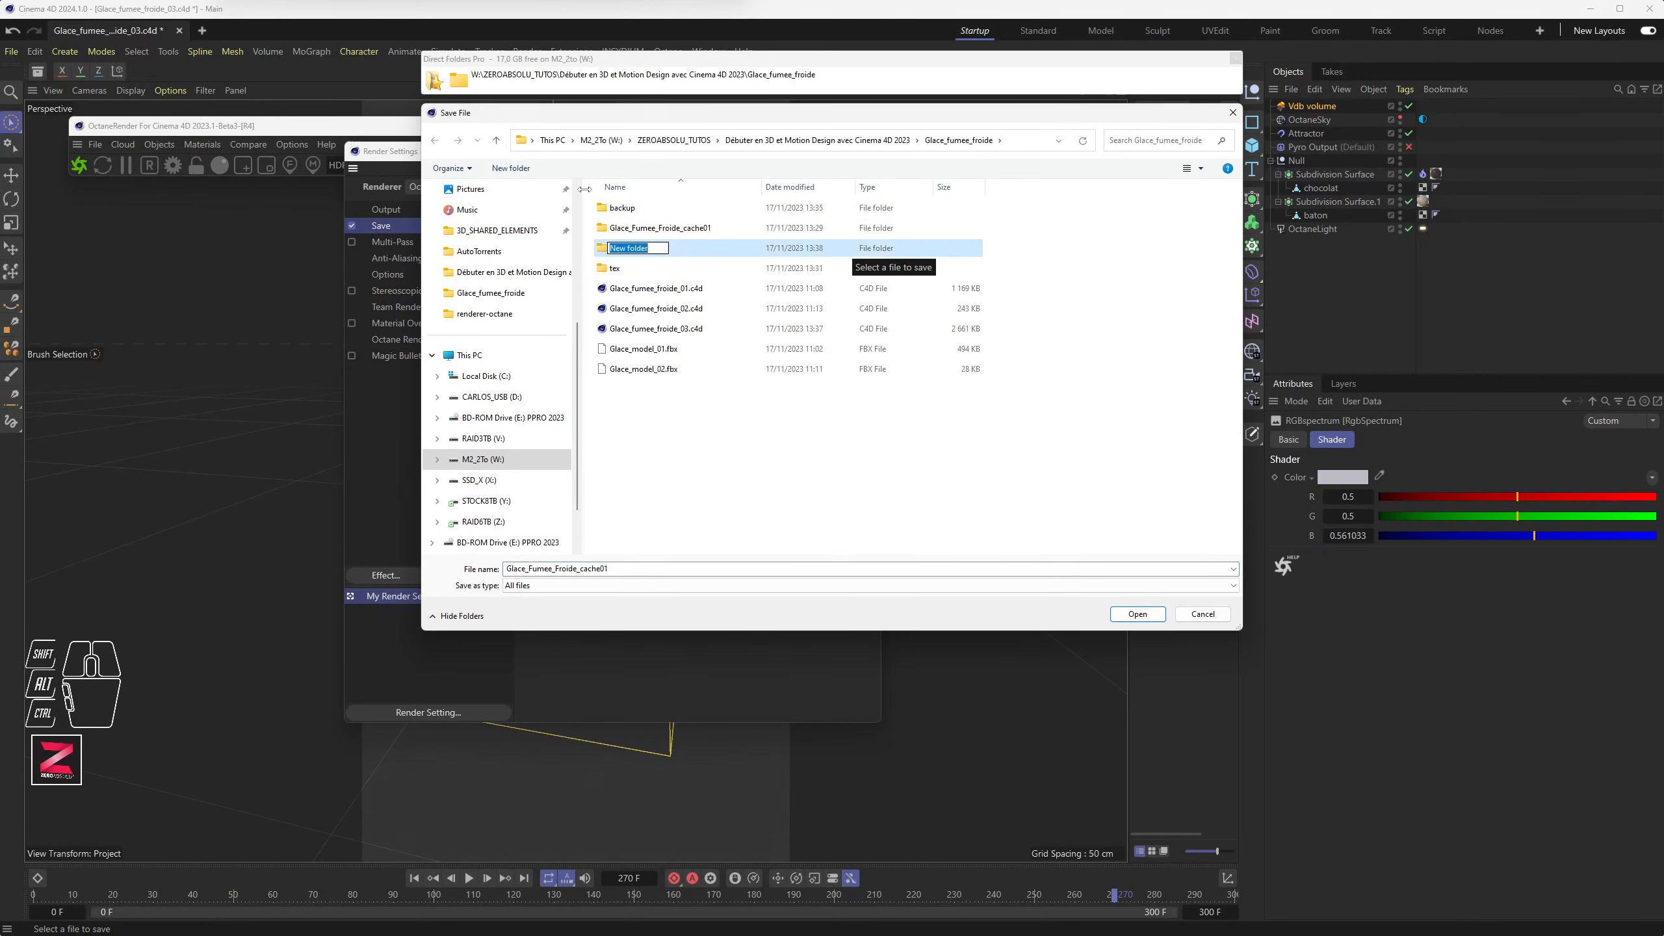
type("Renders")
key("Return")
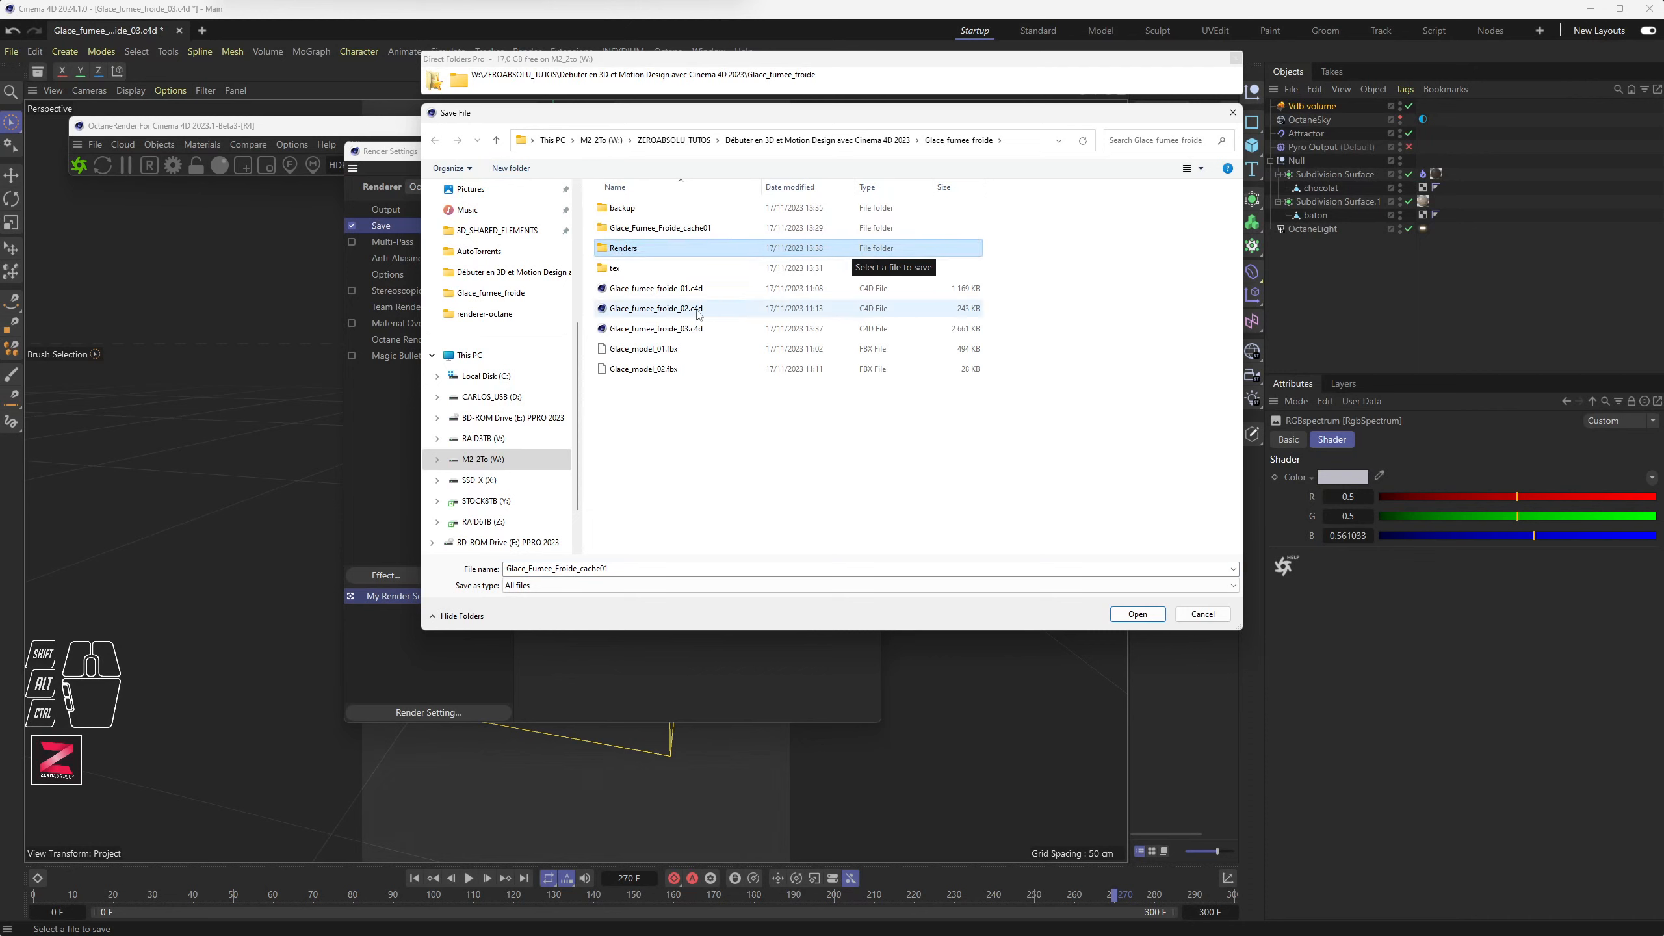
Inside the Renders folder, create a folder named Glace_fumee_froide_03_R01 and copy its name
left_click(659, 329)
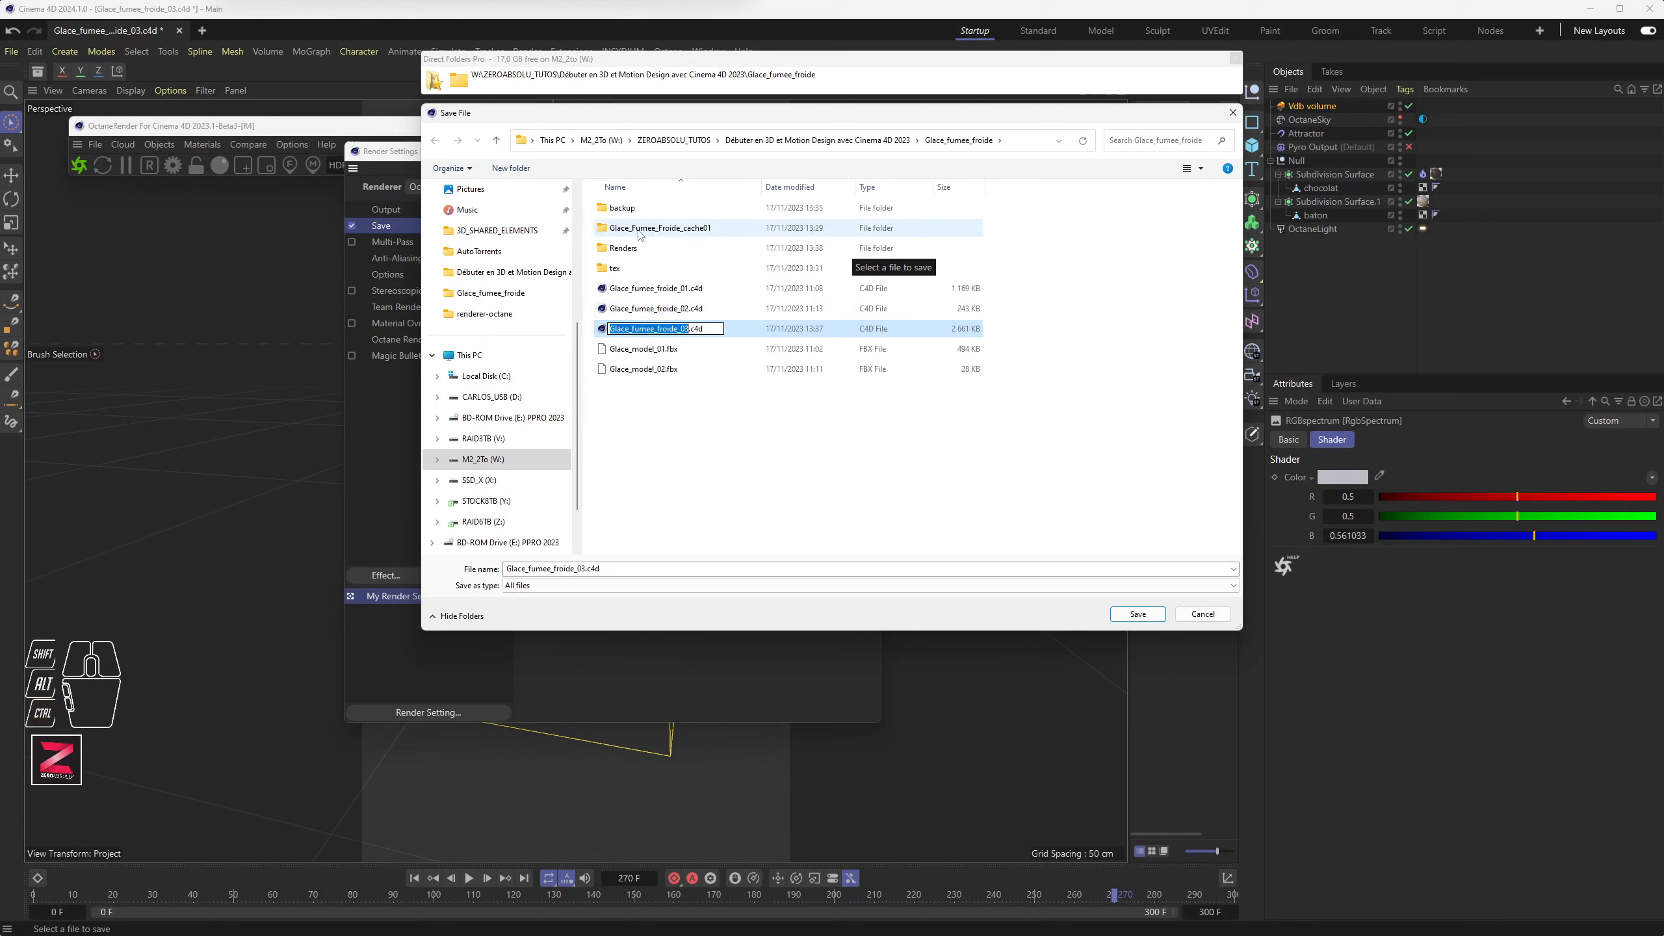
double_click(618, 248)
left_click(511, 167)
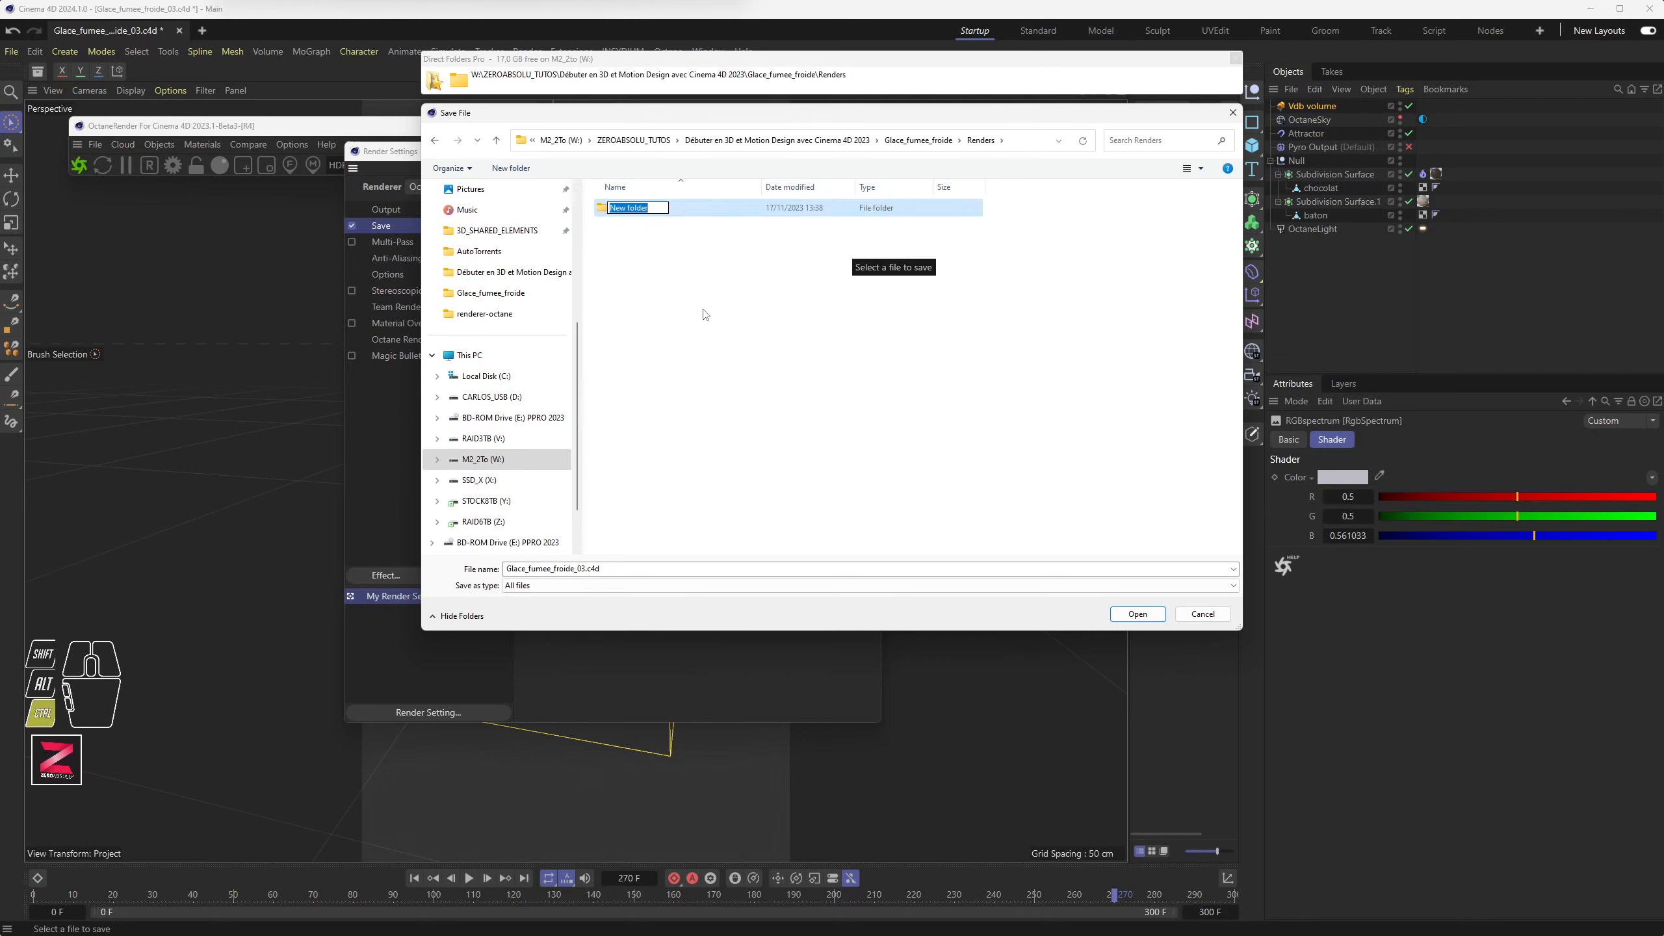
type("Glace_fumee_froide_03")
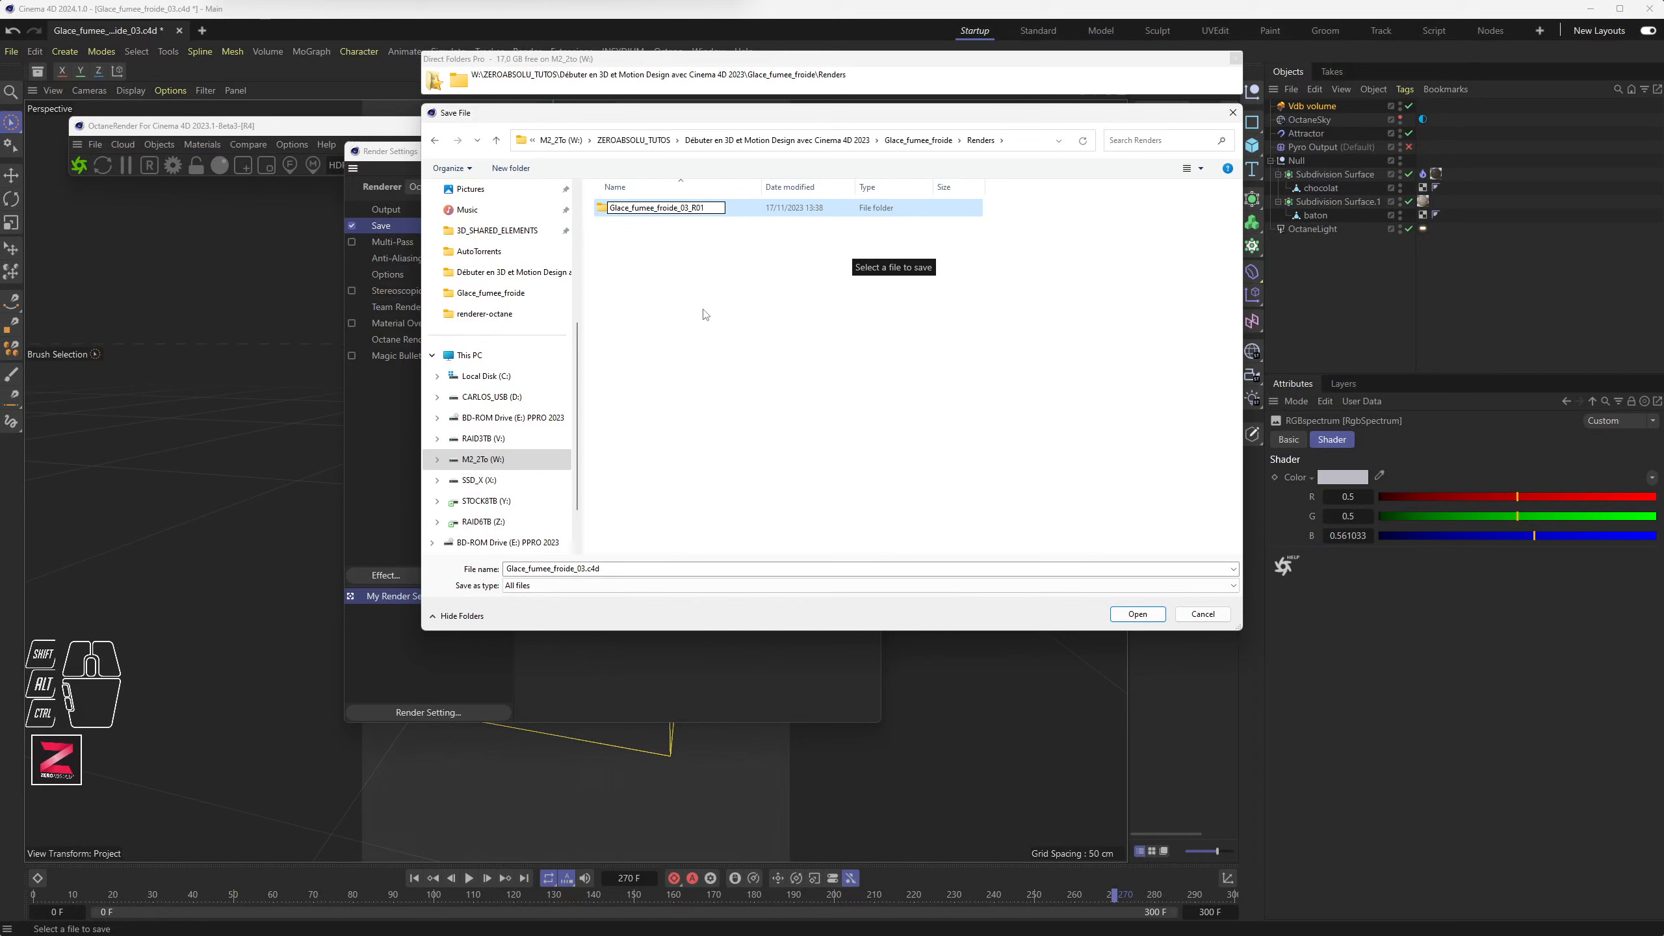
key("shift+Home")
key("ctrl+c")
key("Return")
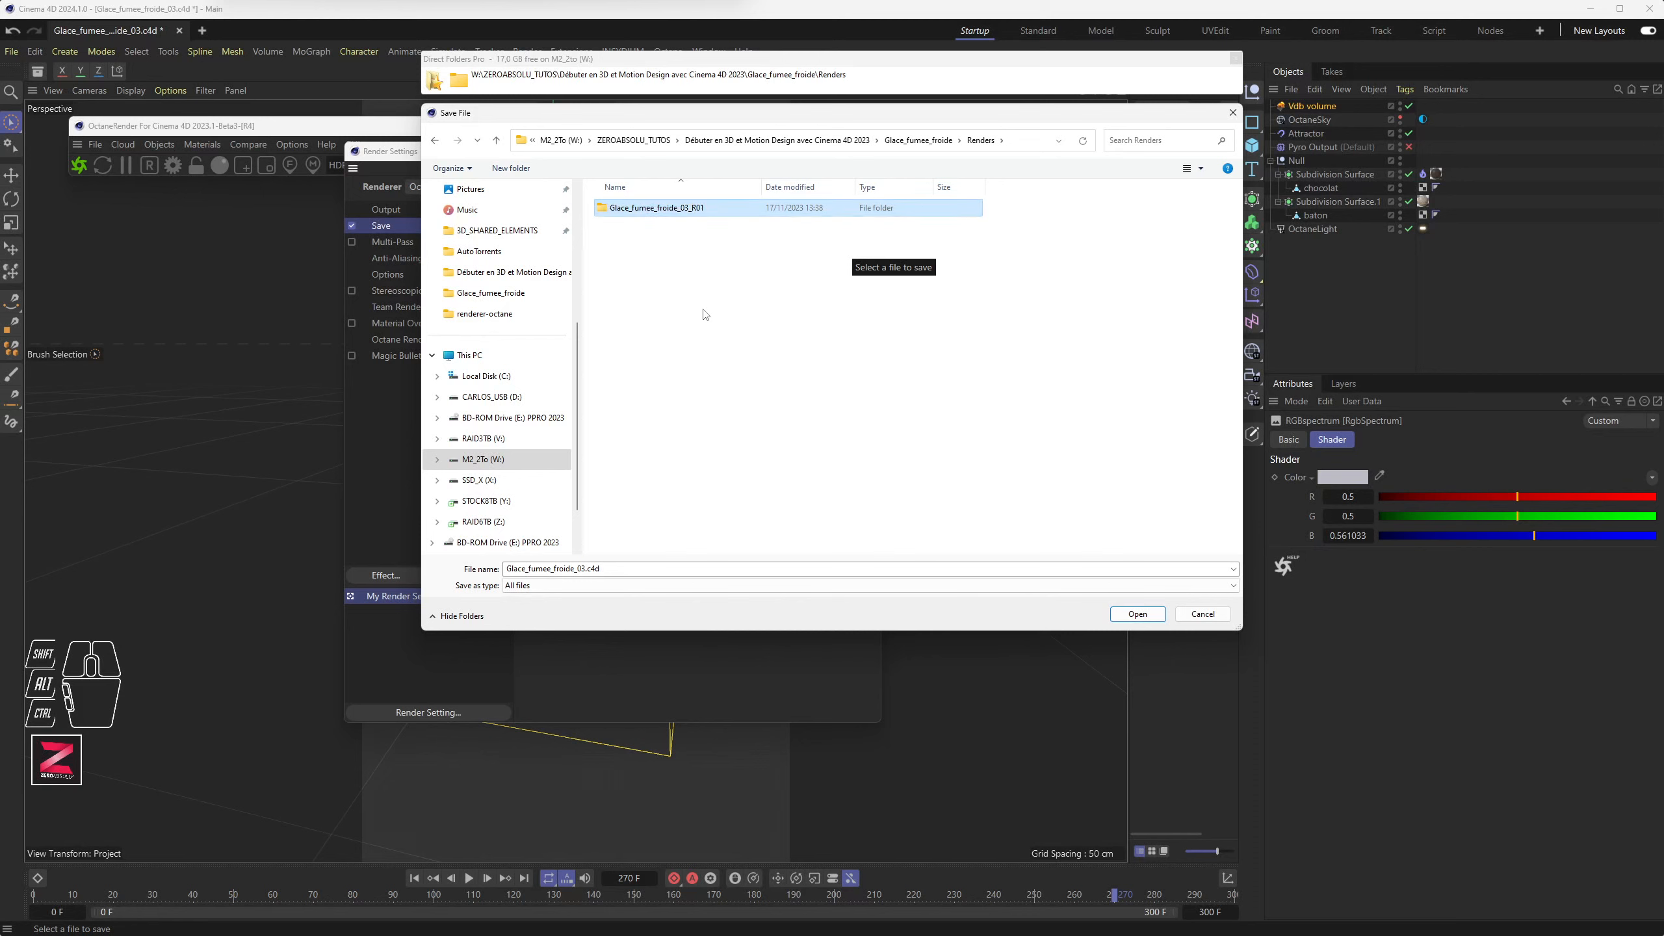
Set the render save file to Glace_fumee_froide_03_R01_ inside the Glace_fumee_froide_03_R01 folder
key("Return")
key("ctrl+v")
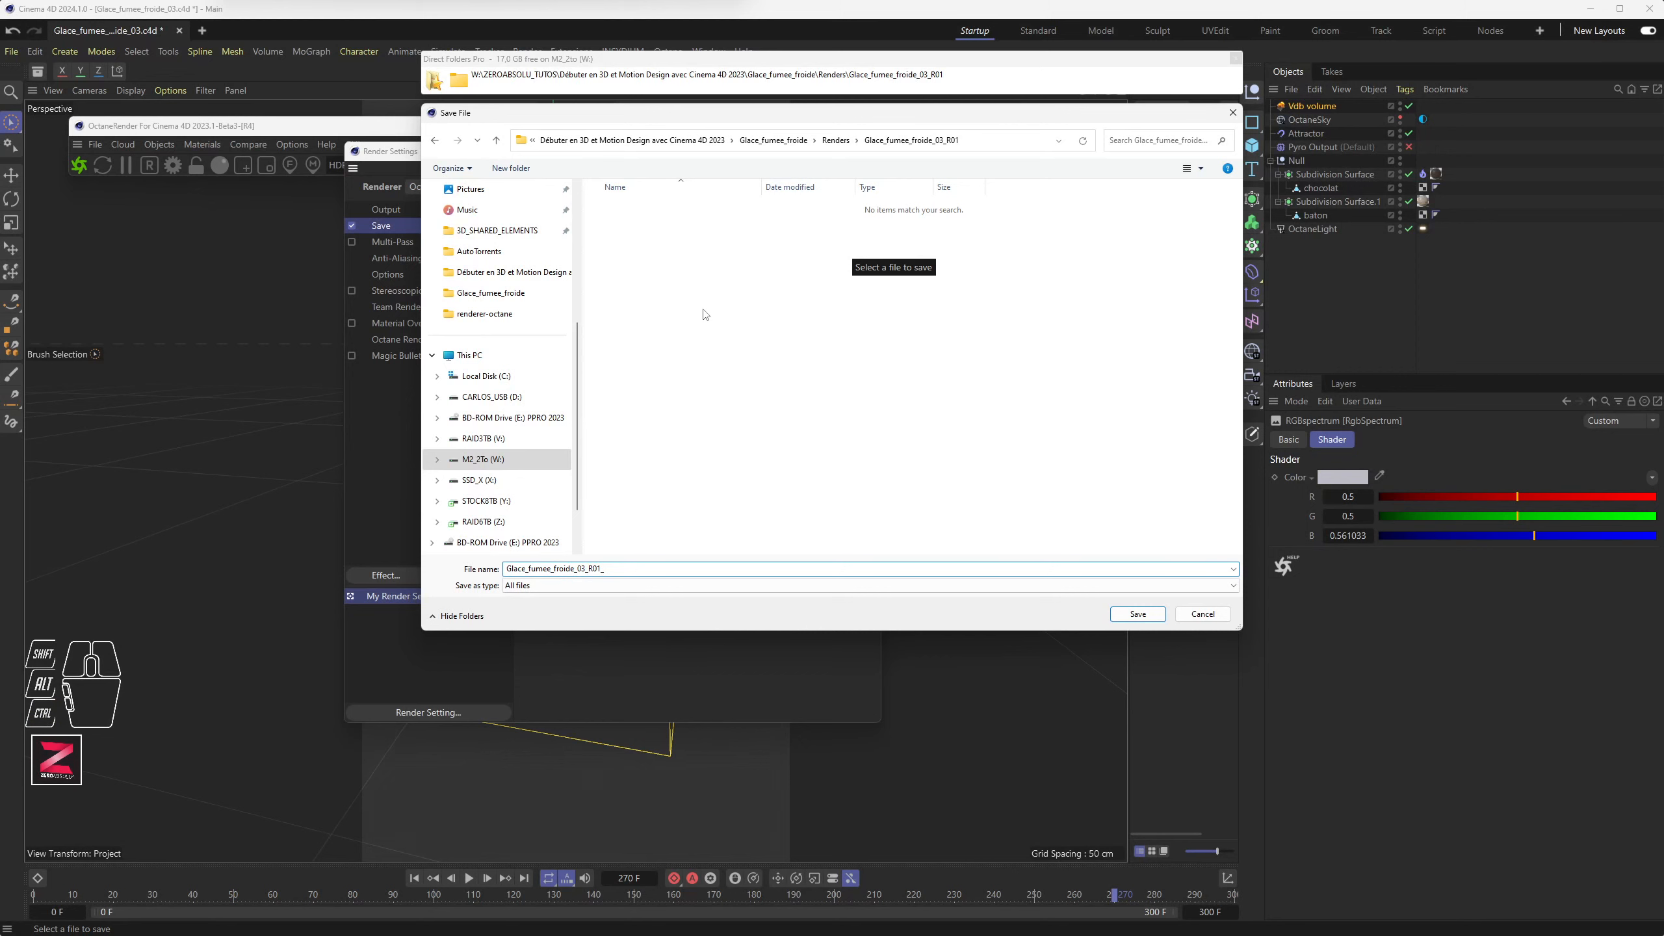
key("Return")
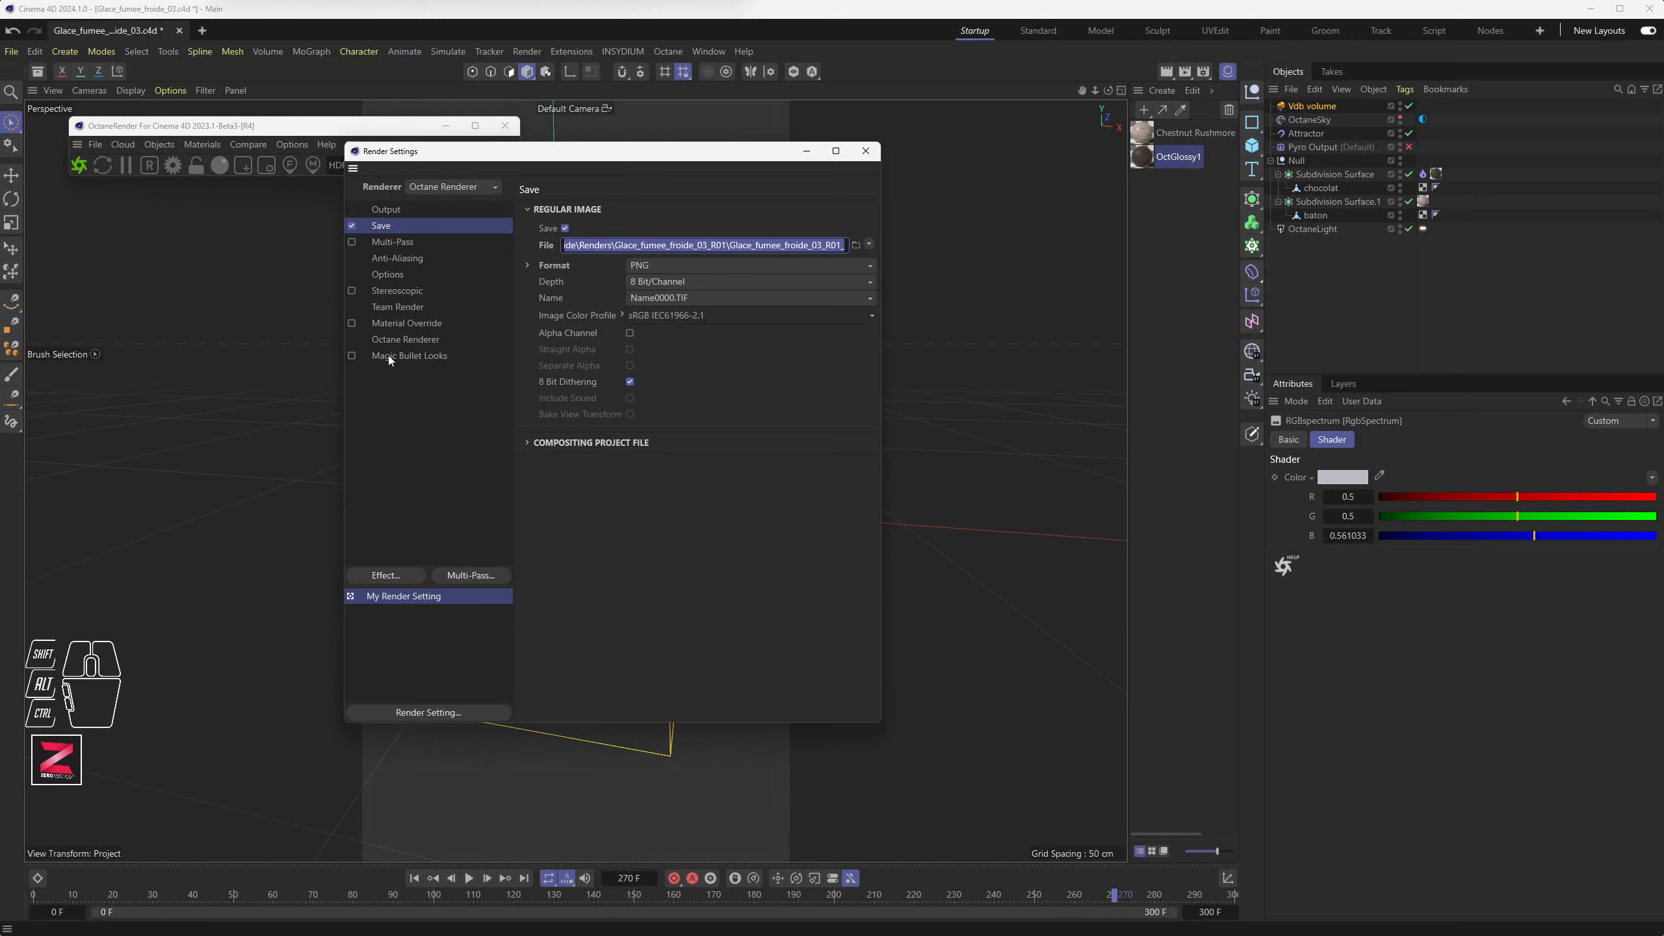
Disable the kernel settings override for the Octane renderer and close the render settings
left_click(429, 338)
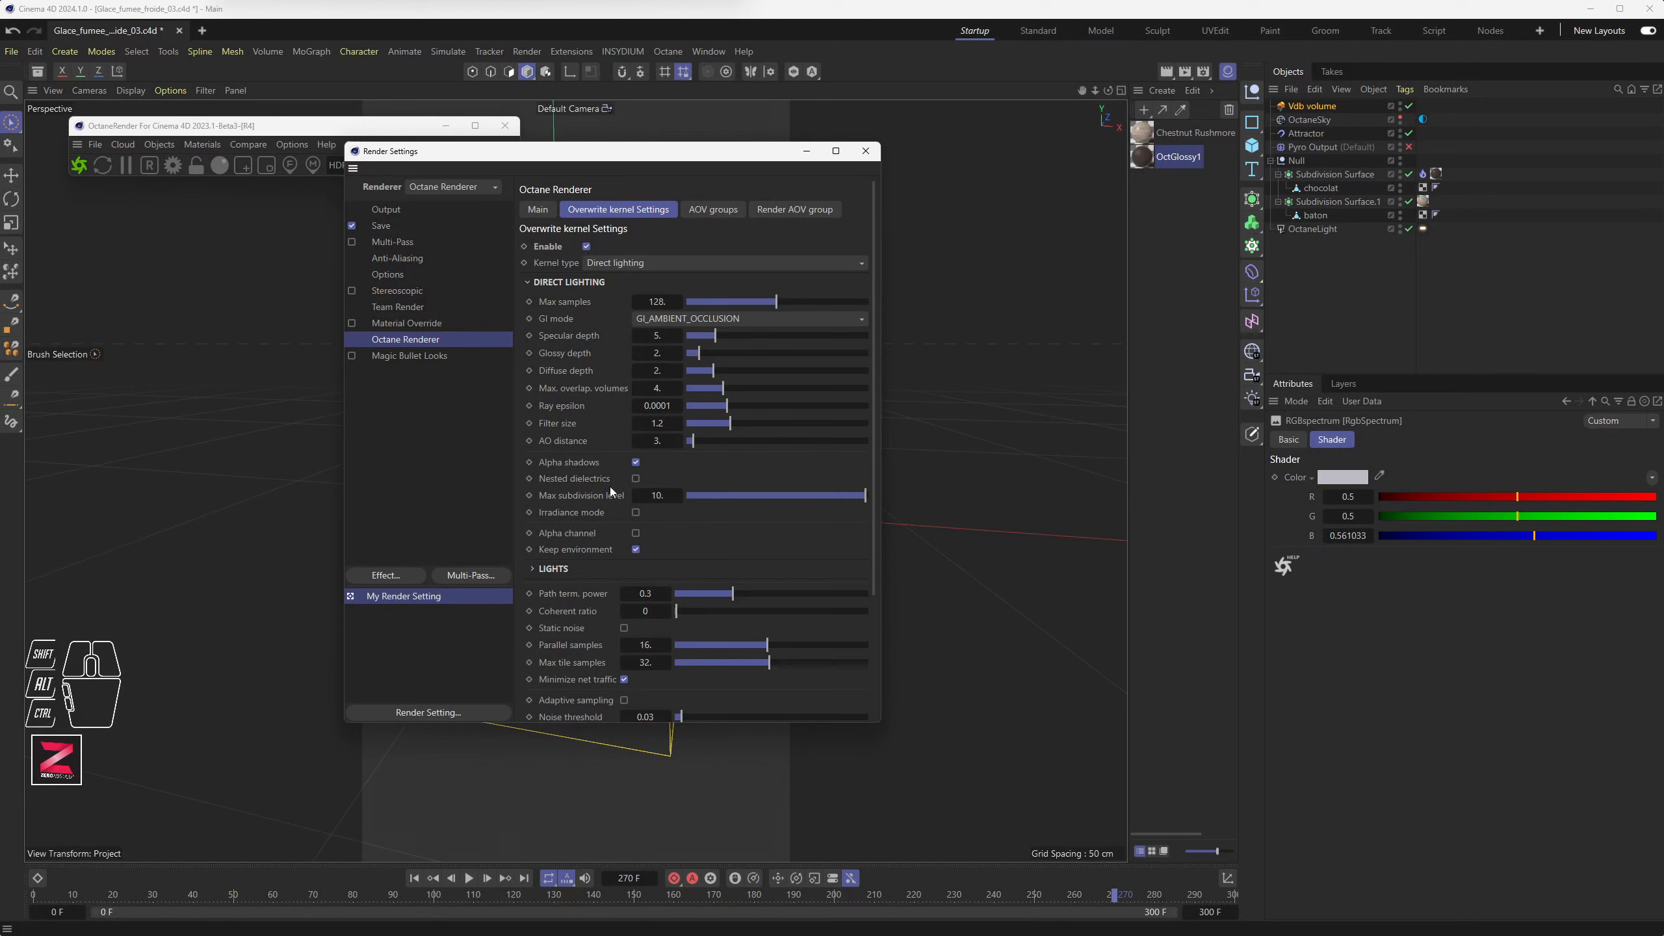
left_click(586, 246)
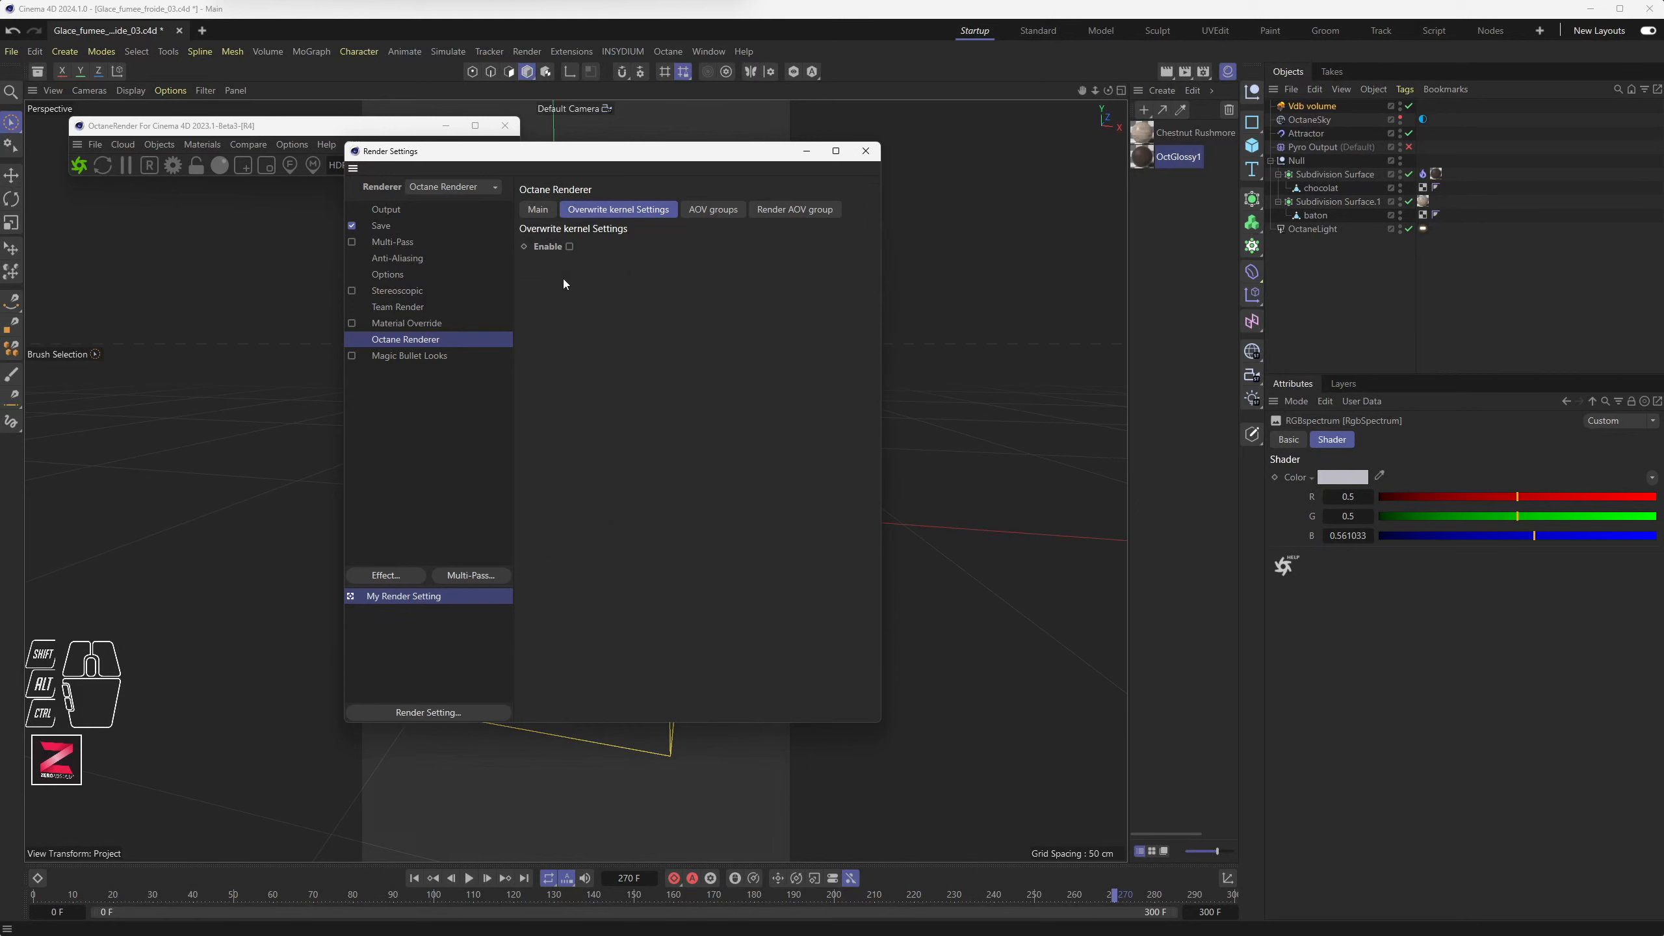
left_click(535, 210)
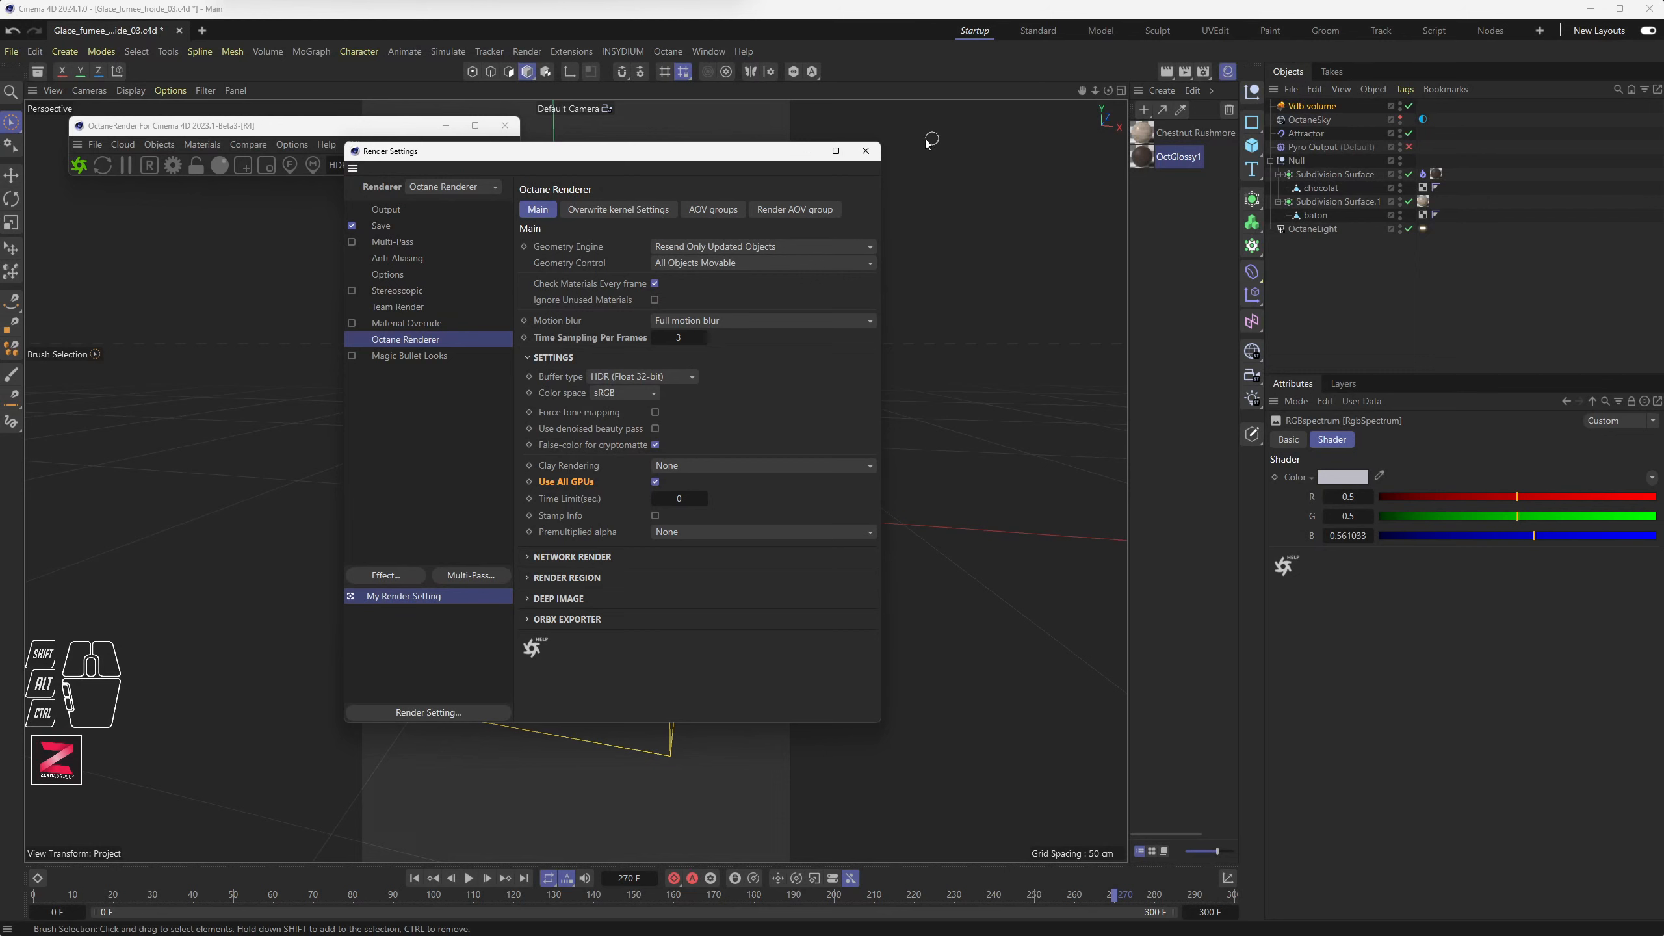
left_click(865, 151)
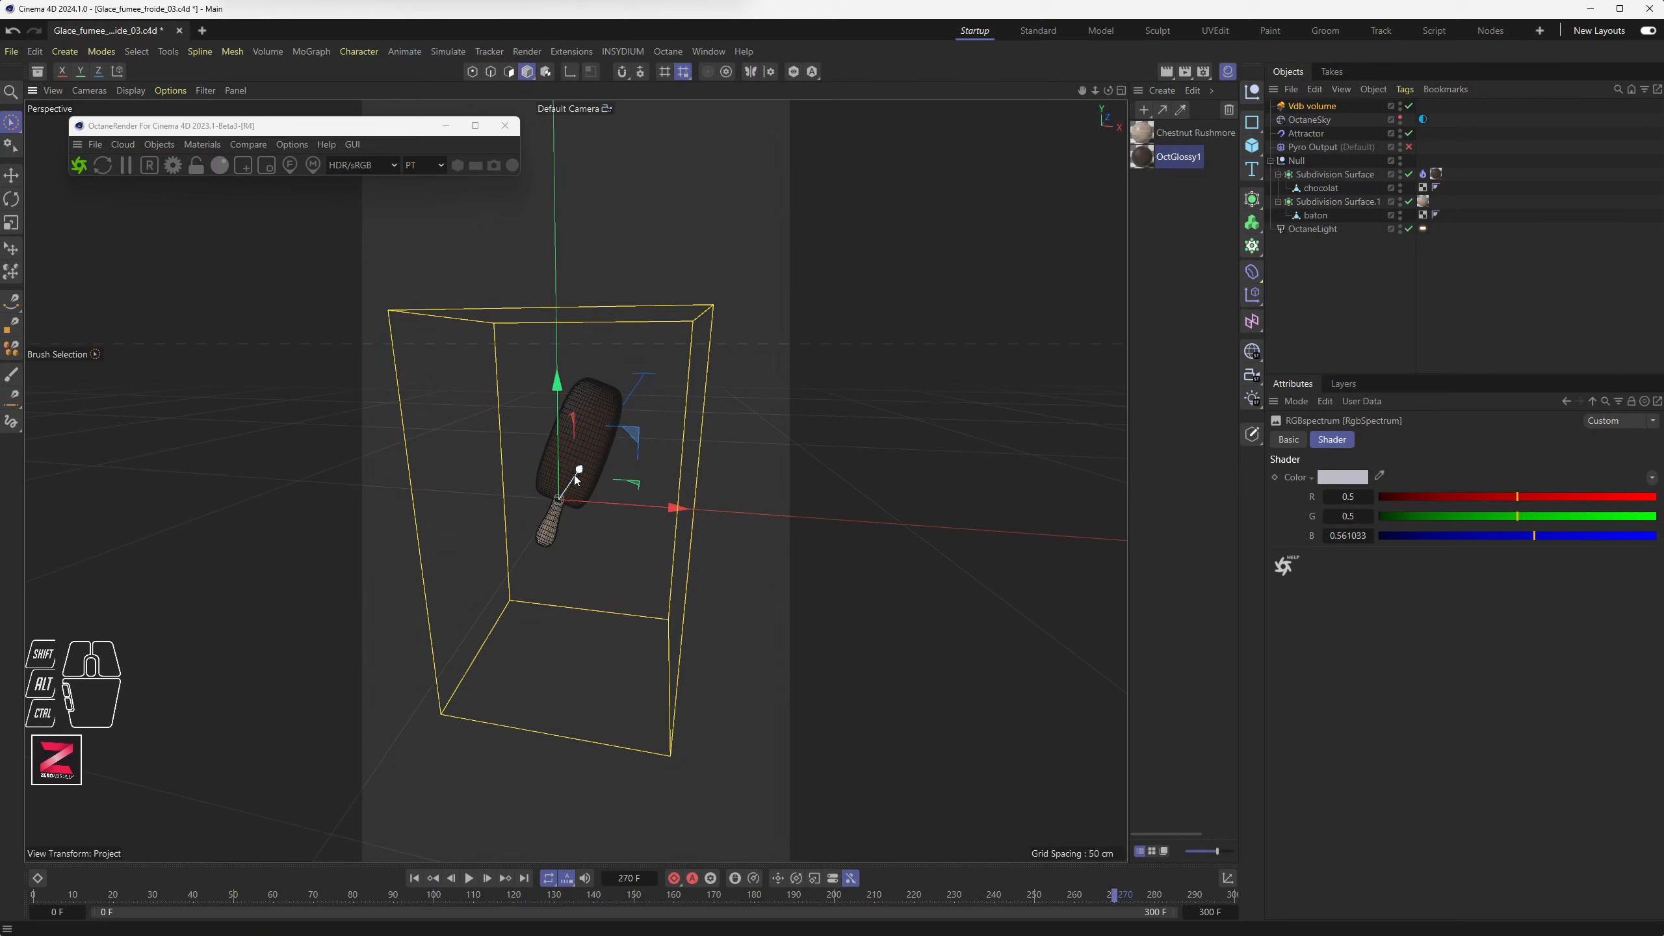
Frame the ice cream closer and more frontally with the Octane live render running, and preview the animation up to frame 264
scroll(812, 353, "up", 5)
left_click_drag(811, 353, 600, 438, "alt")
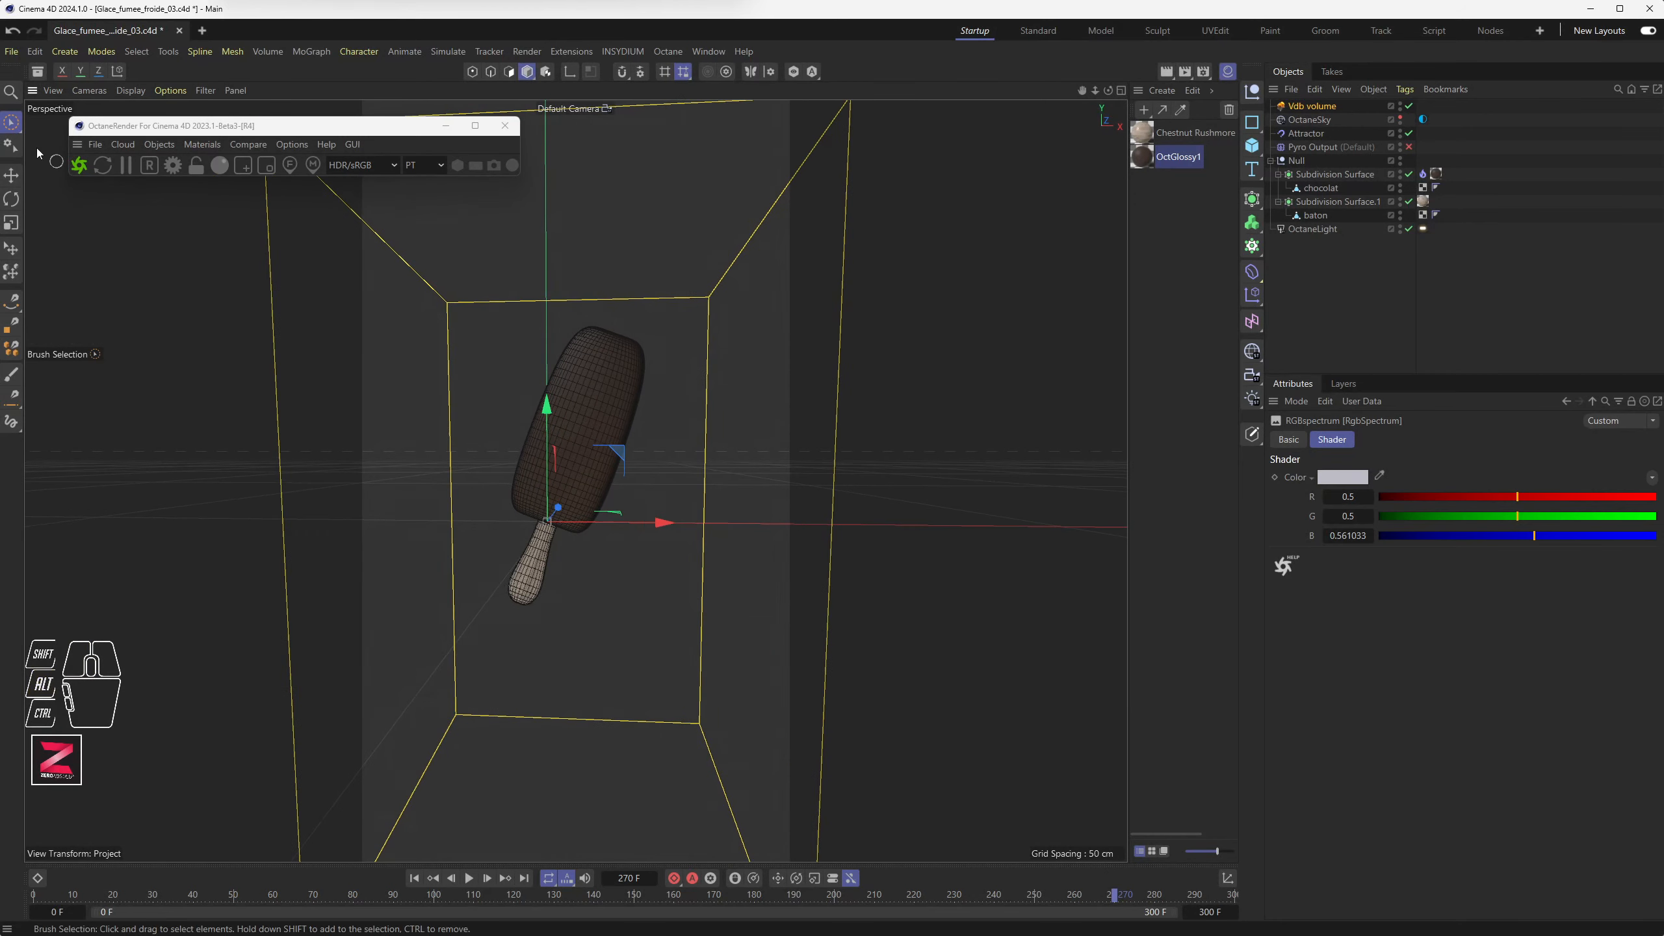
left_click(80, 165)
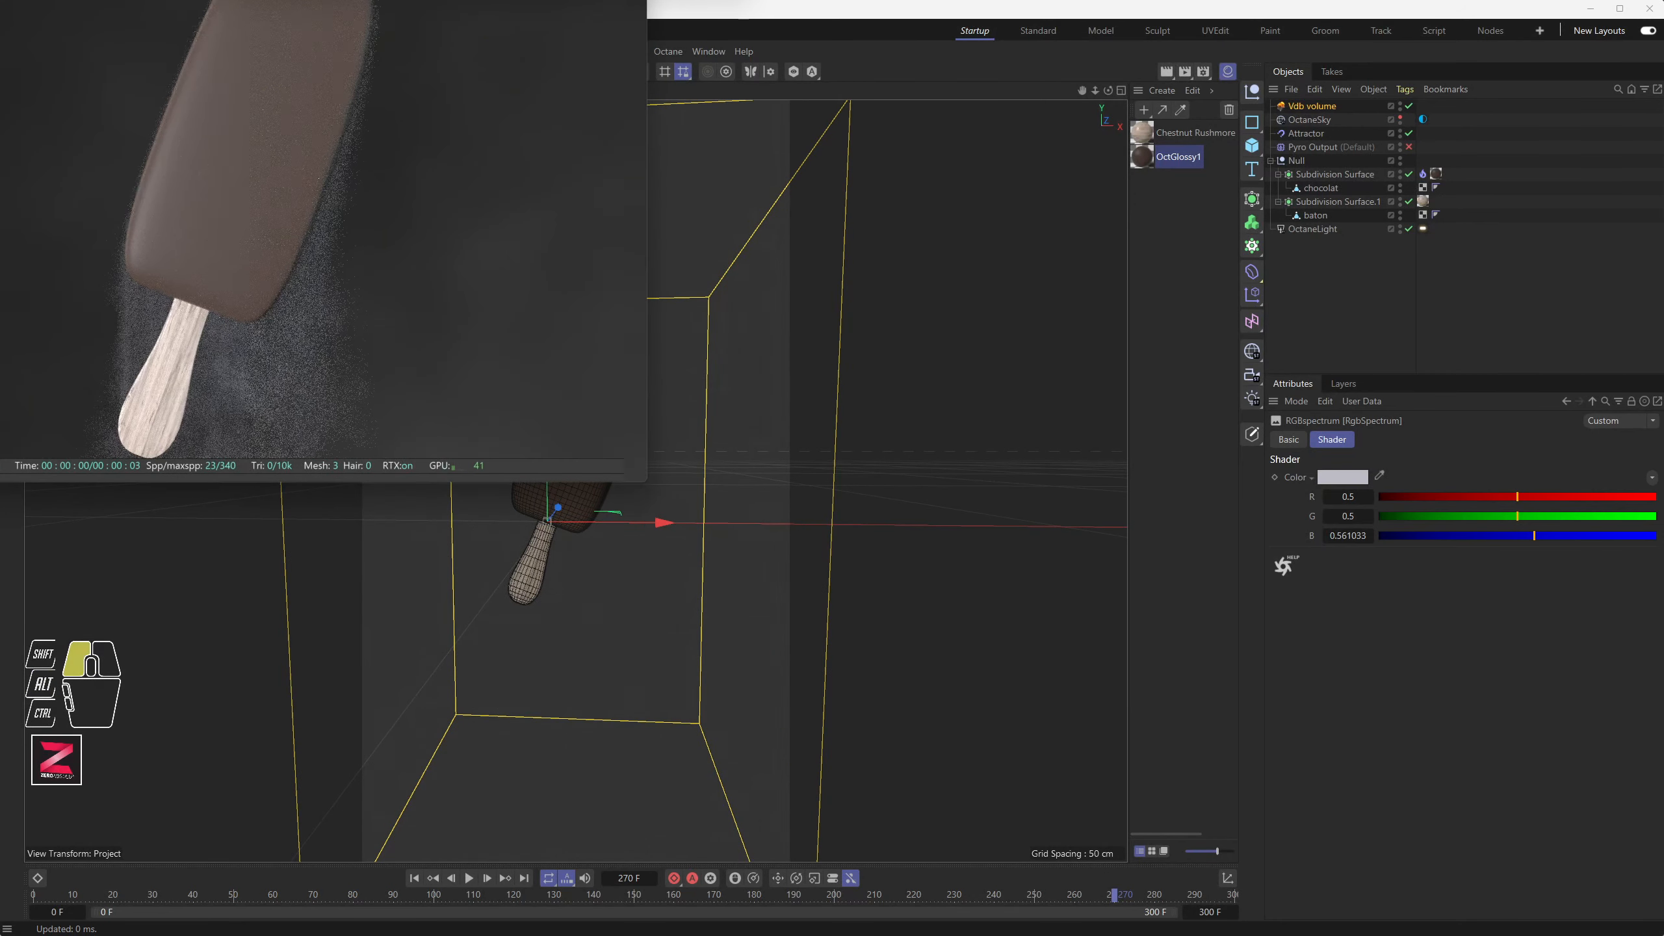
left_click_drag(808, 600, 326, 884)
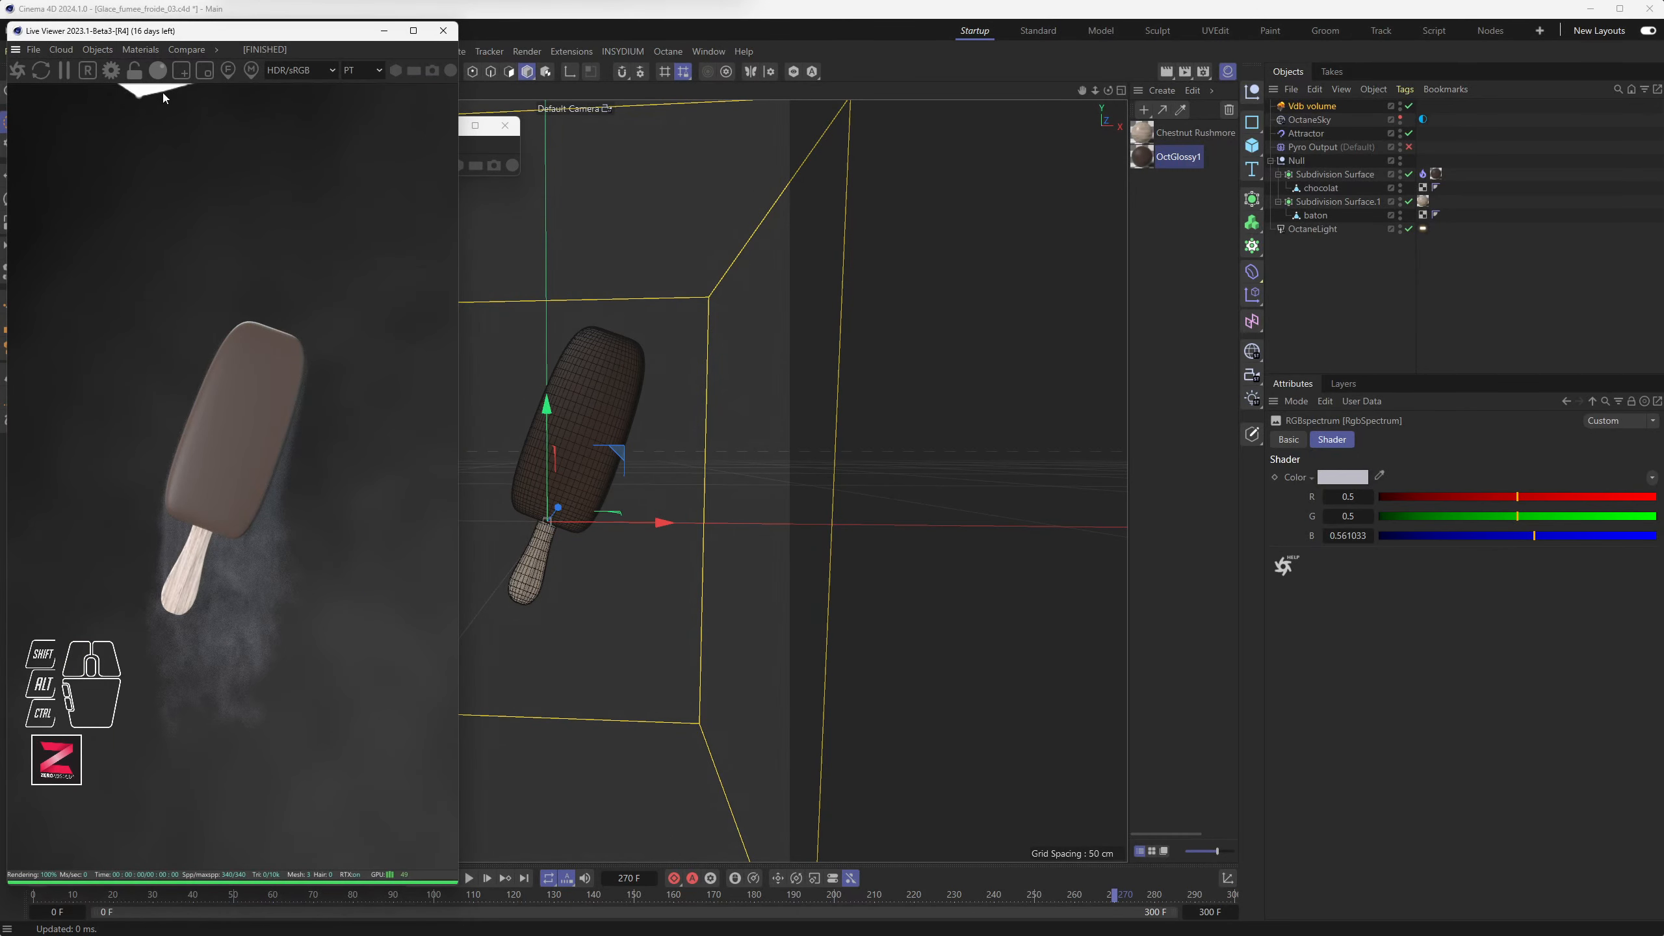
scroll(605, 459, "up", 3, "alt")
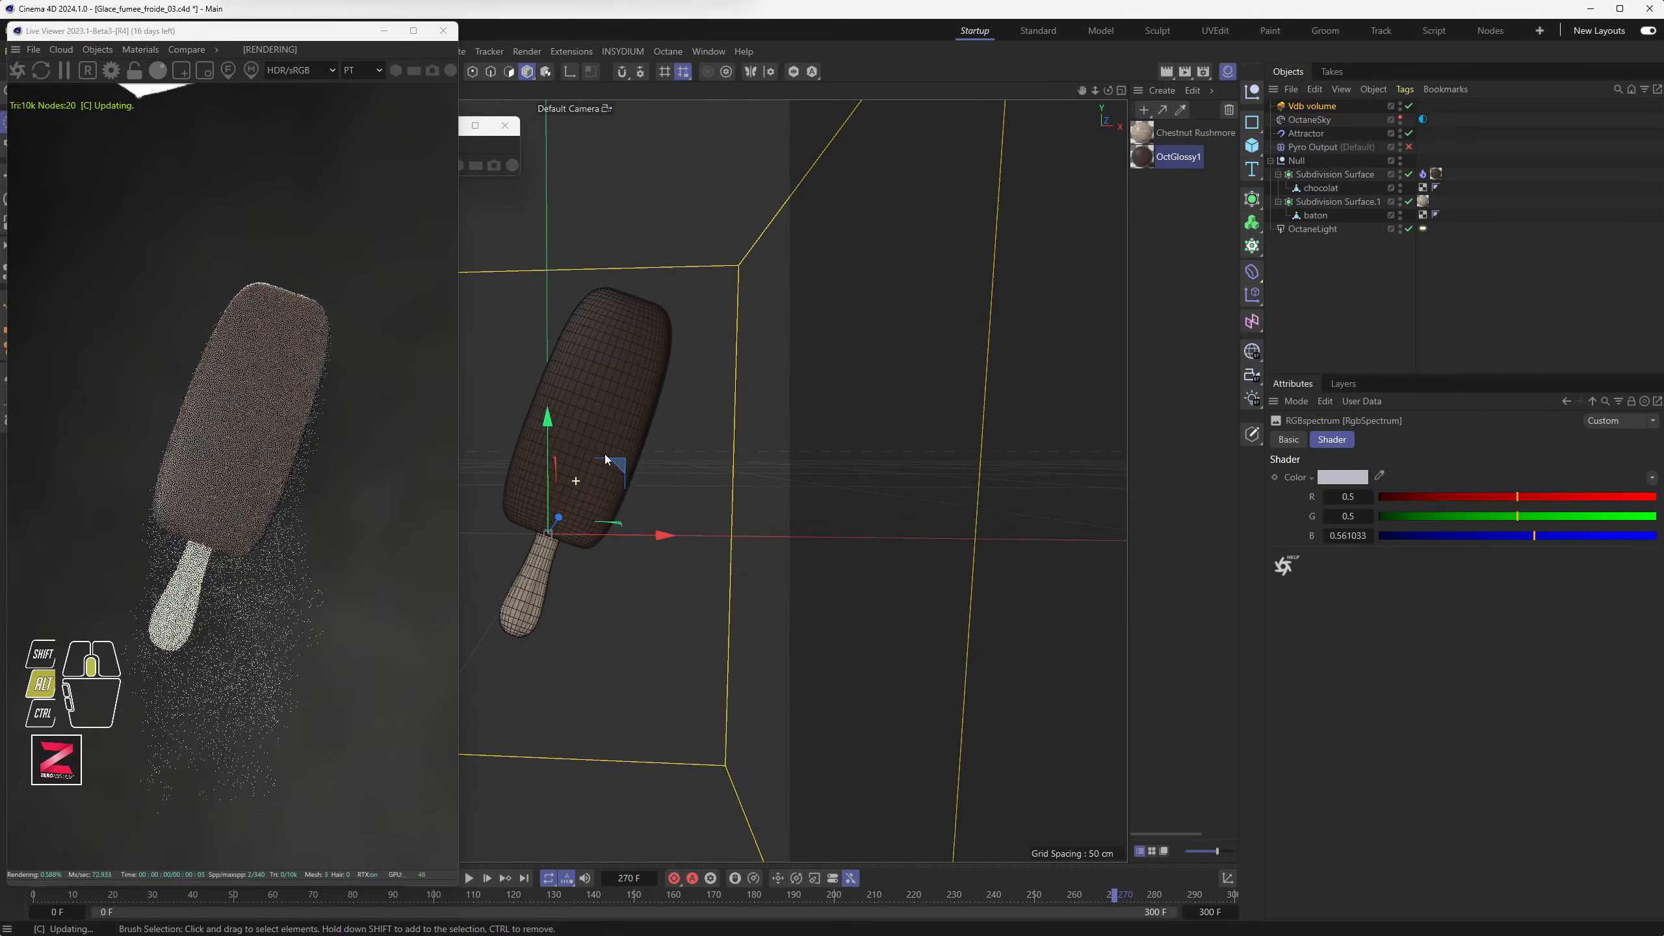
left_click_drag(605, 459, 639, 438, "alt")
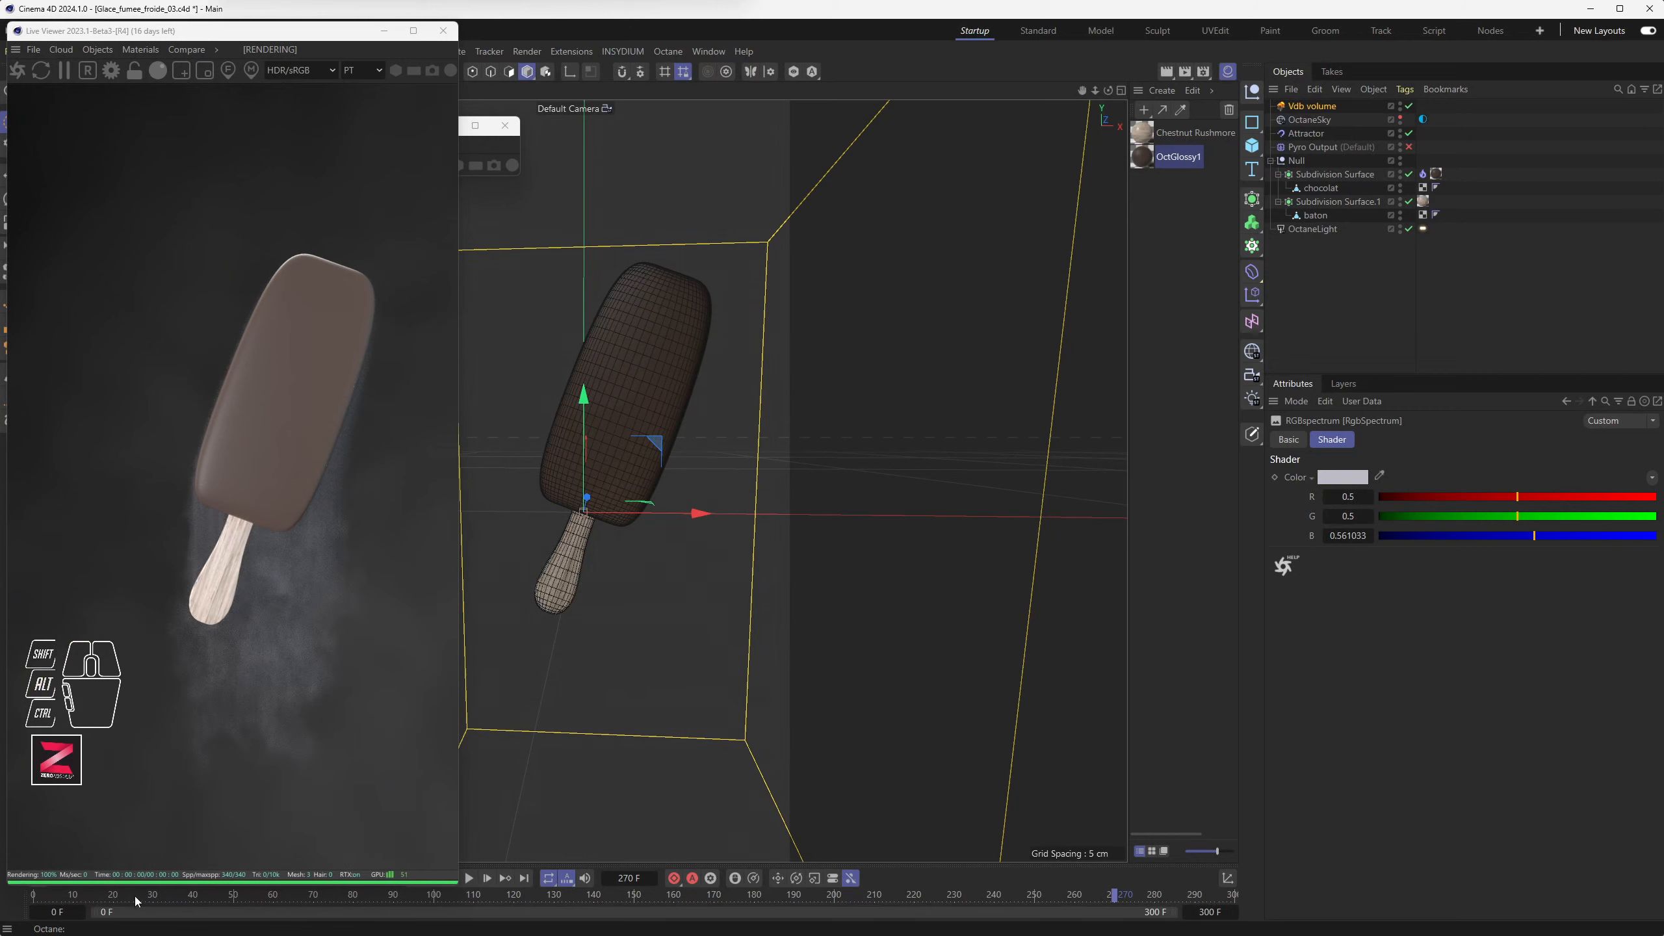
left_click_drag(131, 895, 325, 895)
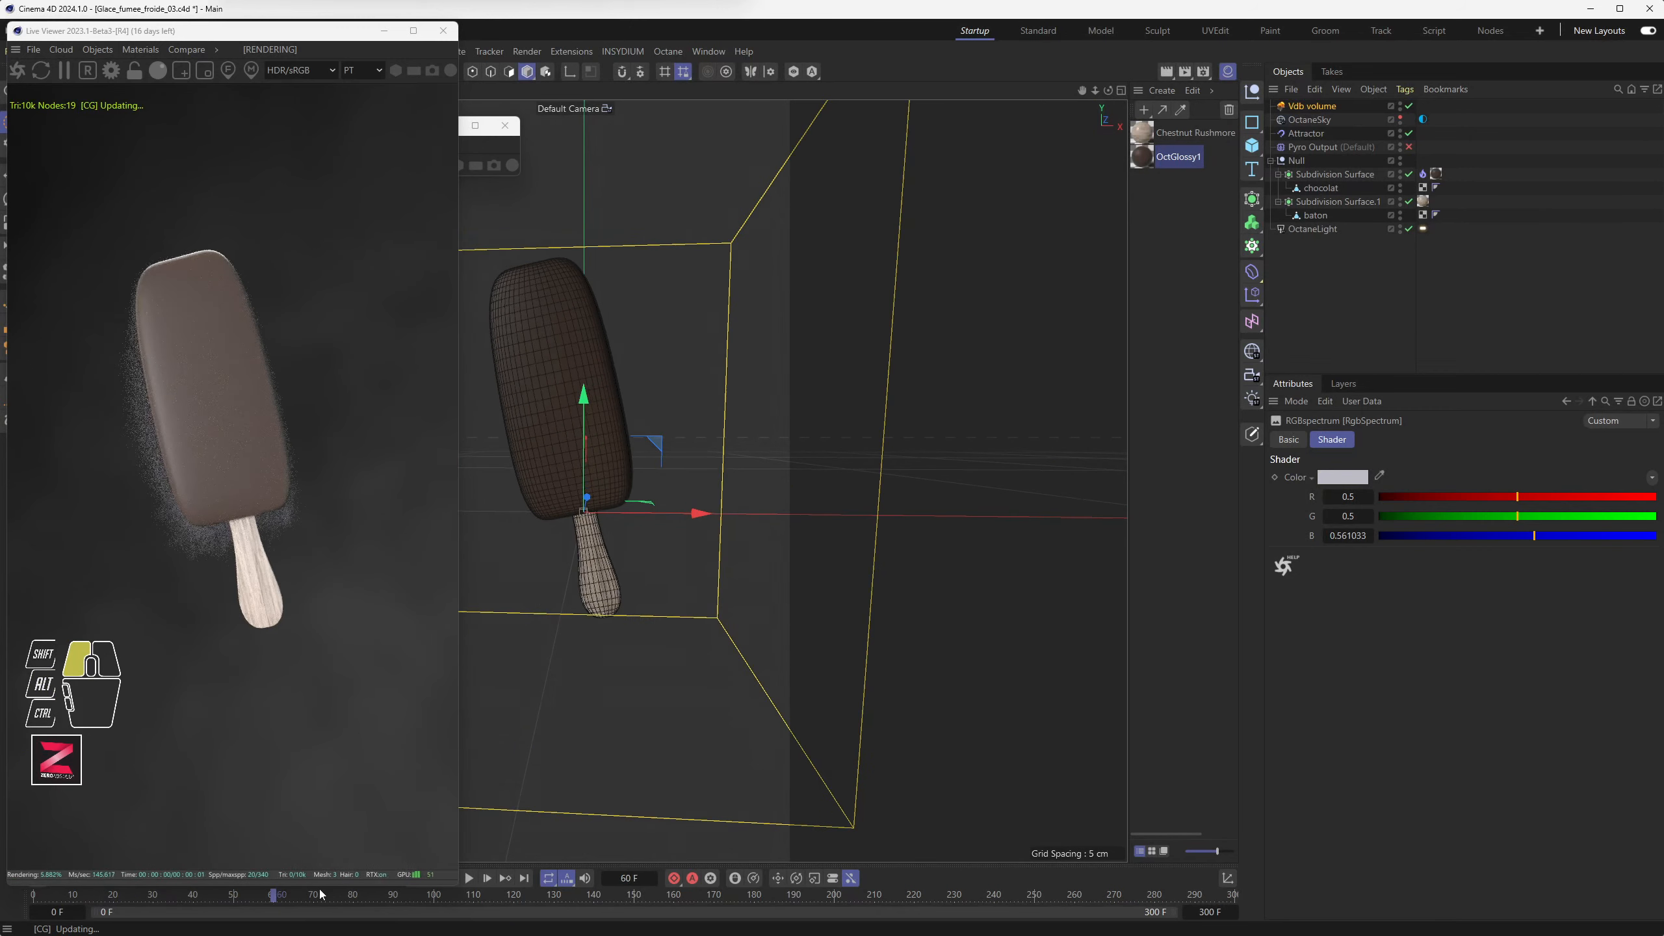
left_click_drag(522, 896, 1091, 895)
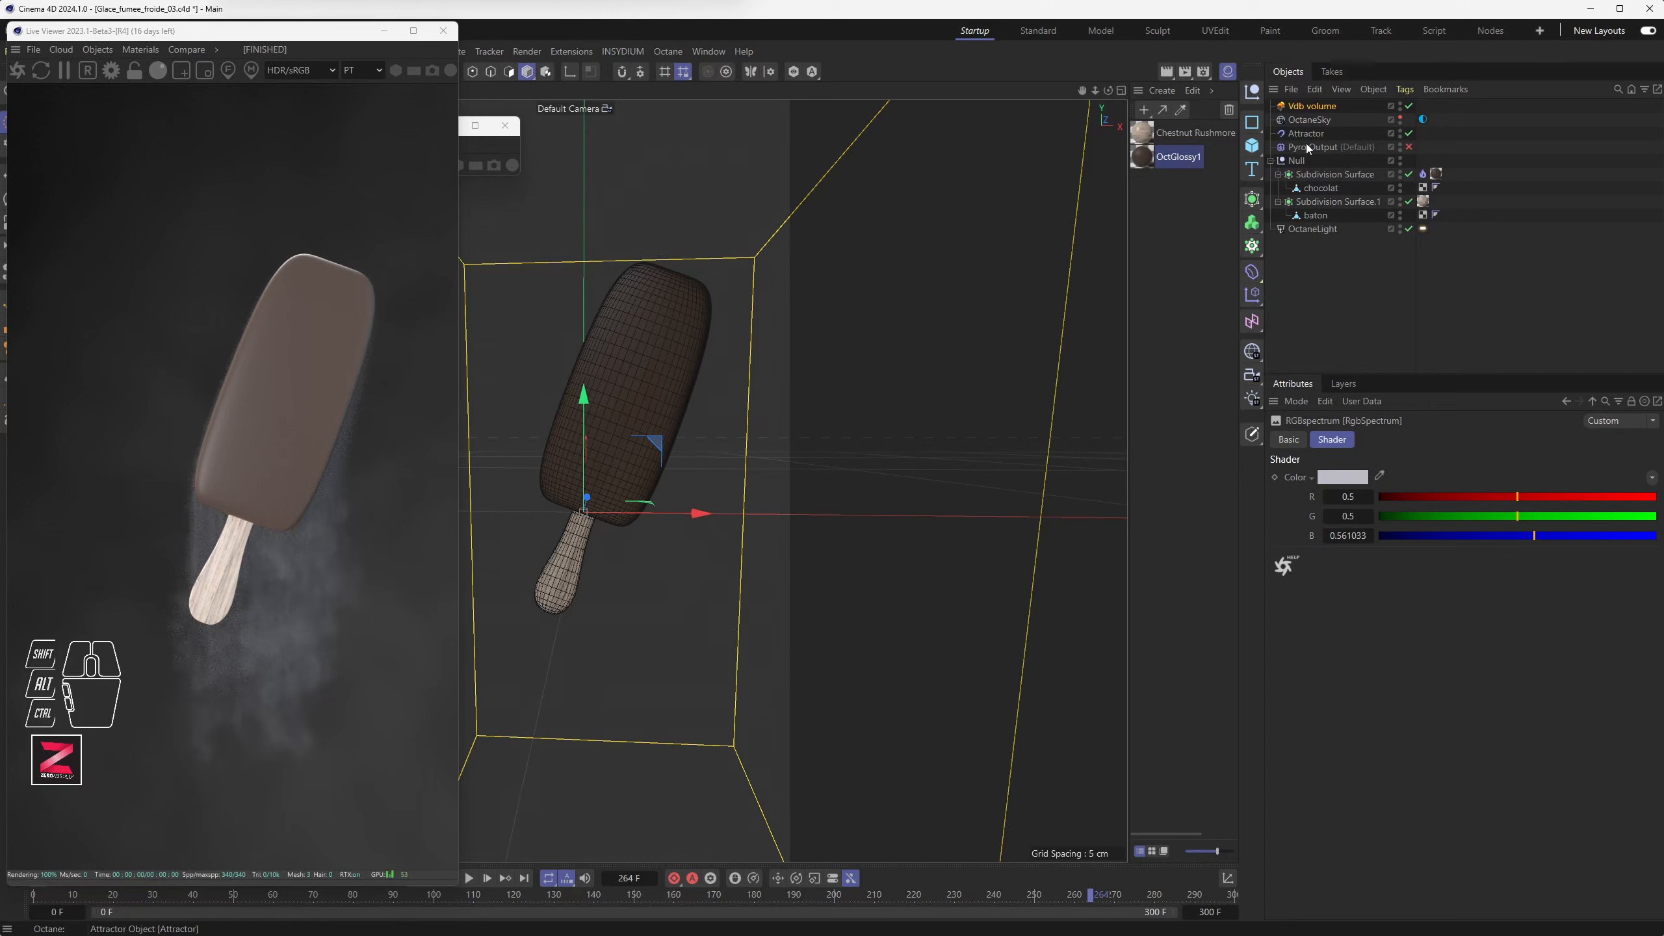
Set the density of the Vdb volume's Volume Medium to 40 and close the live render window
left_click(1292, 108)
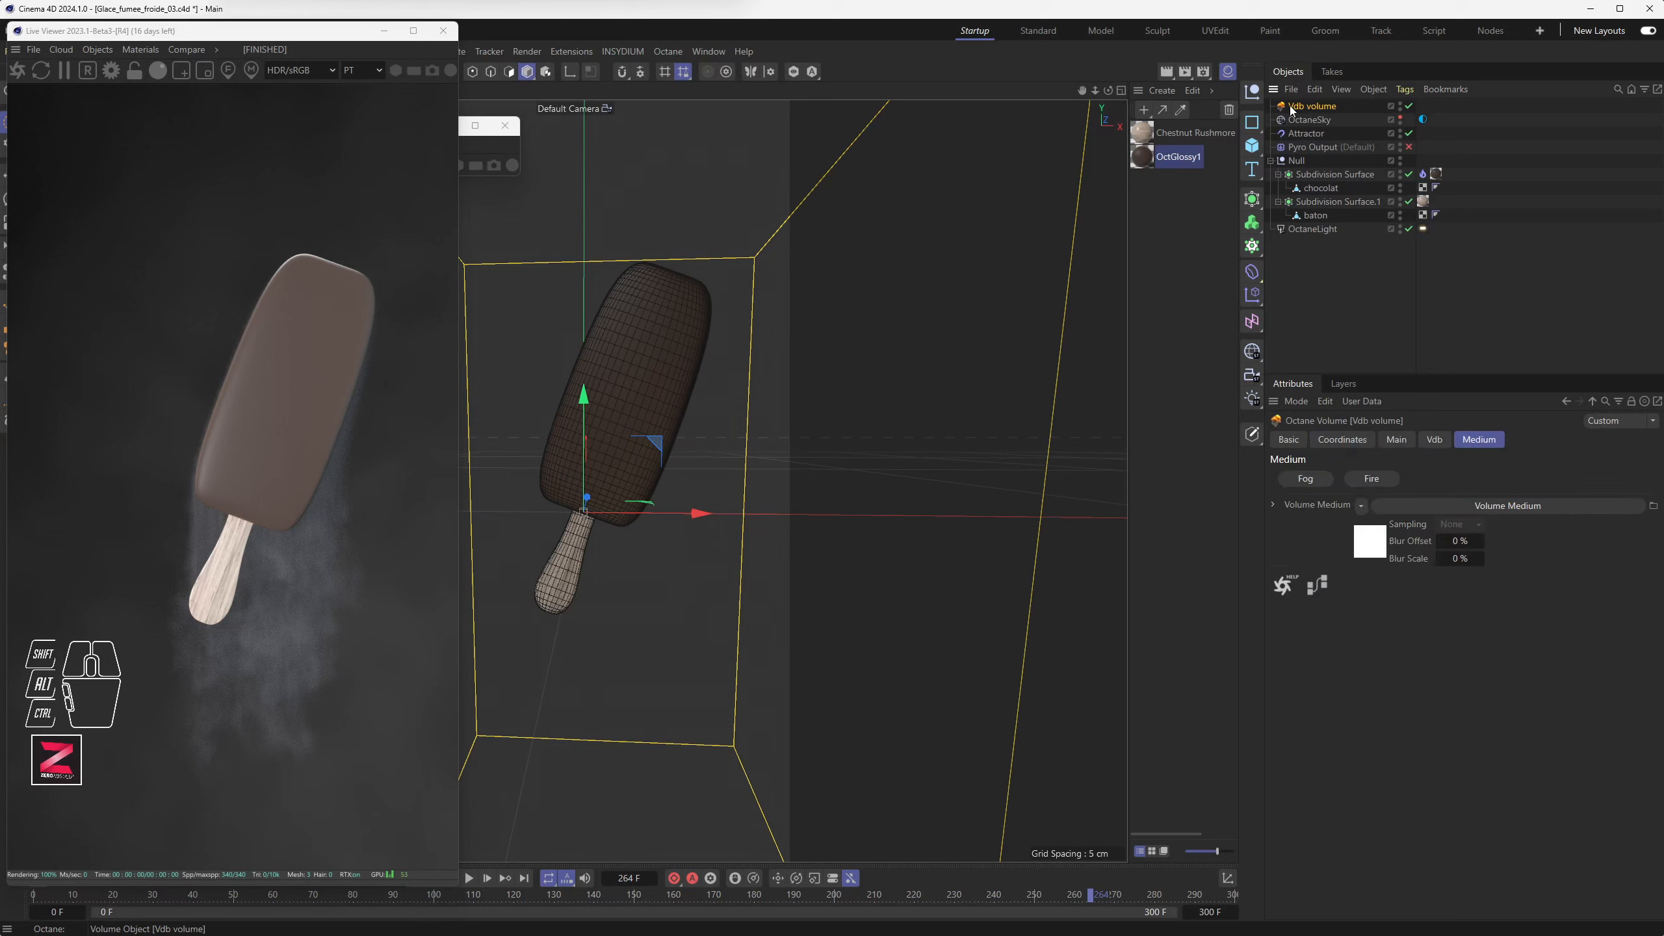
left_click(1489, 506)
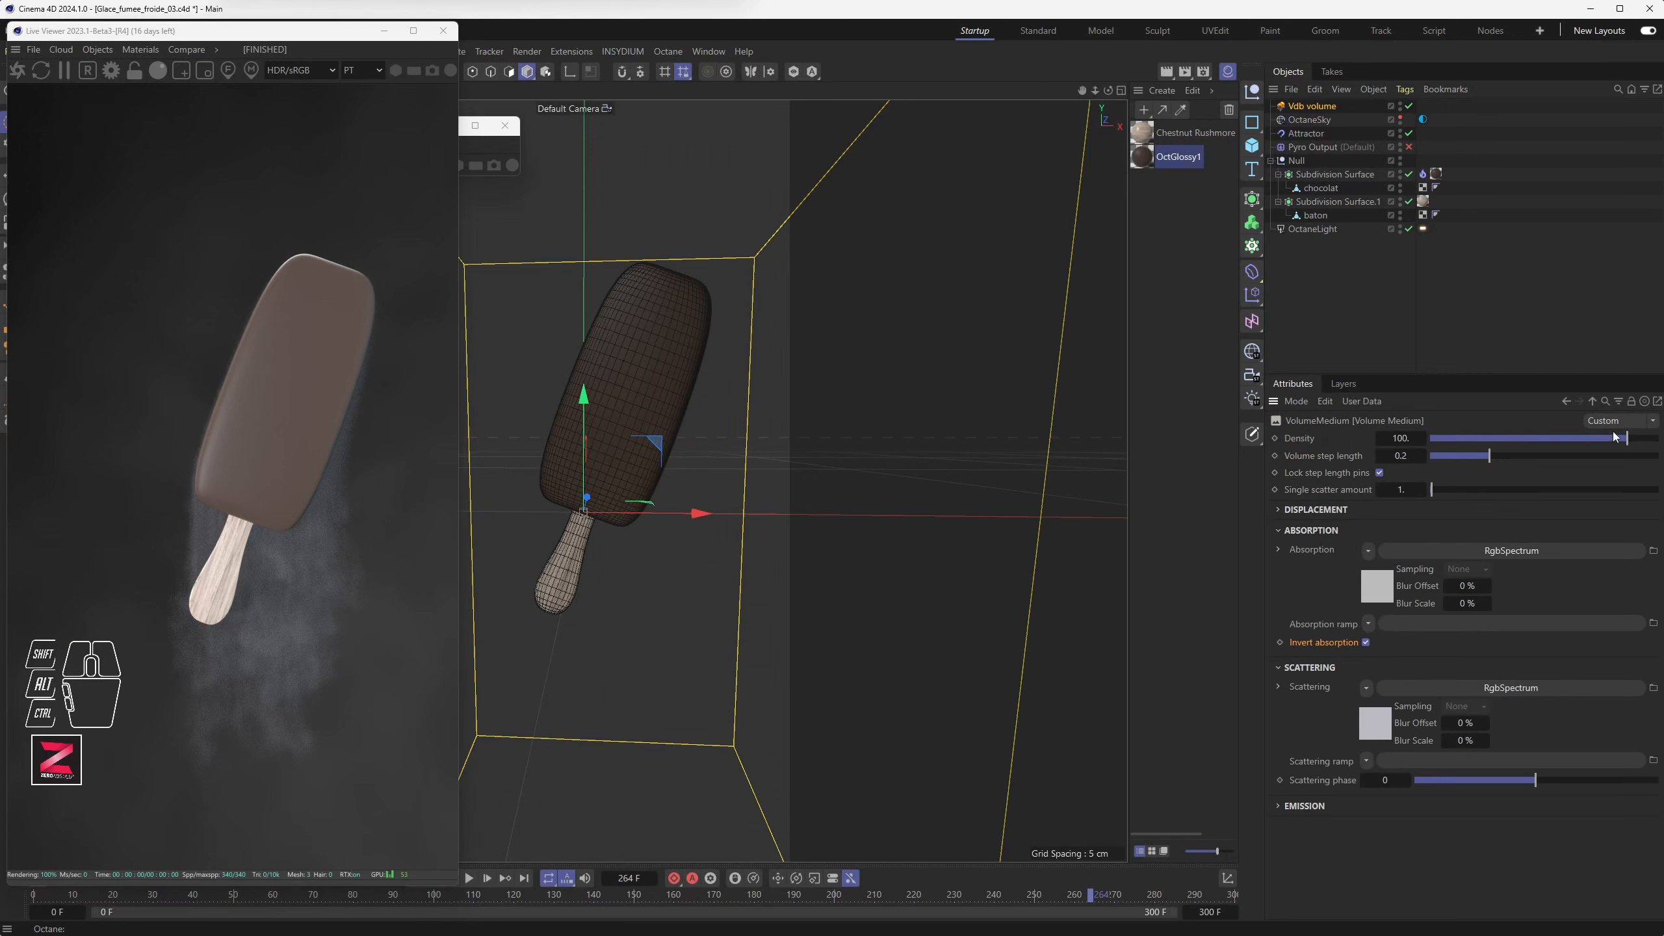
left_click(1400, 438)
type("60")
key("Return")
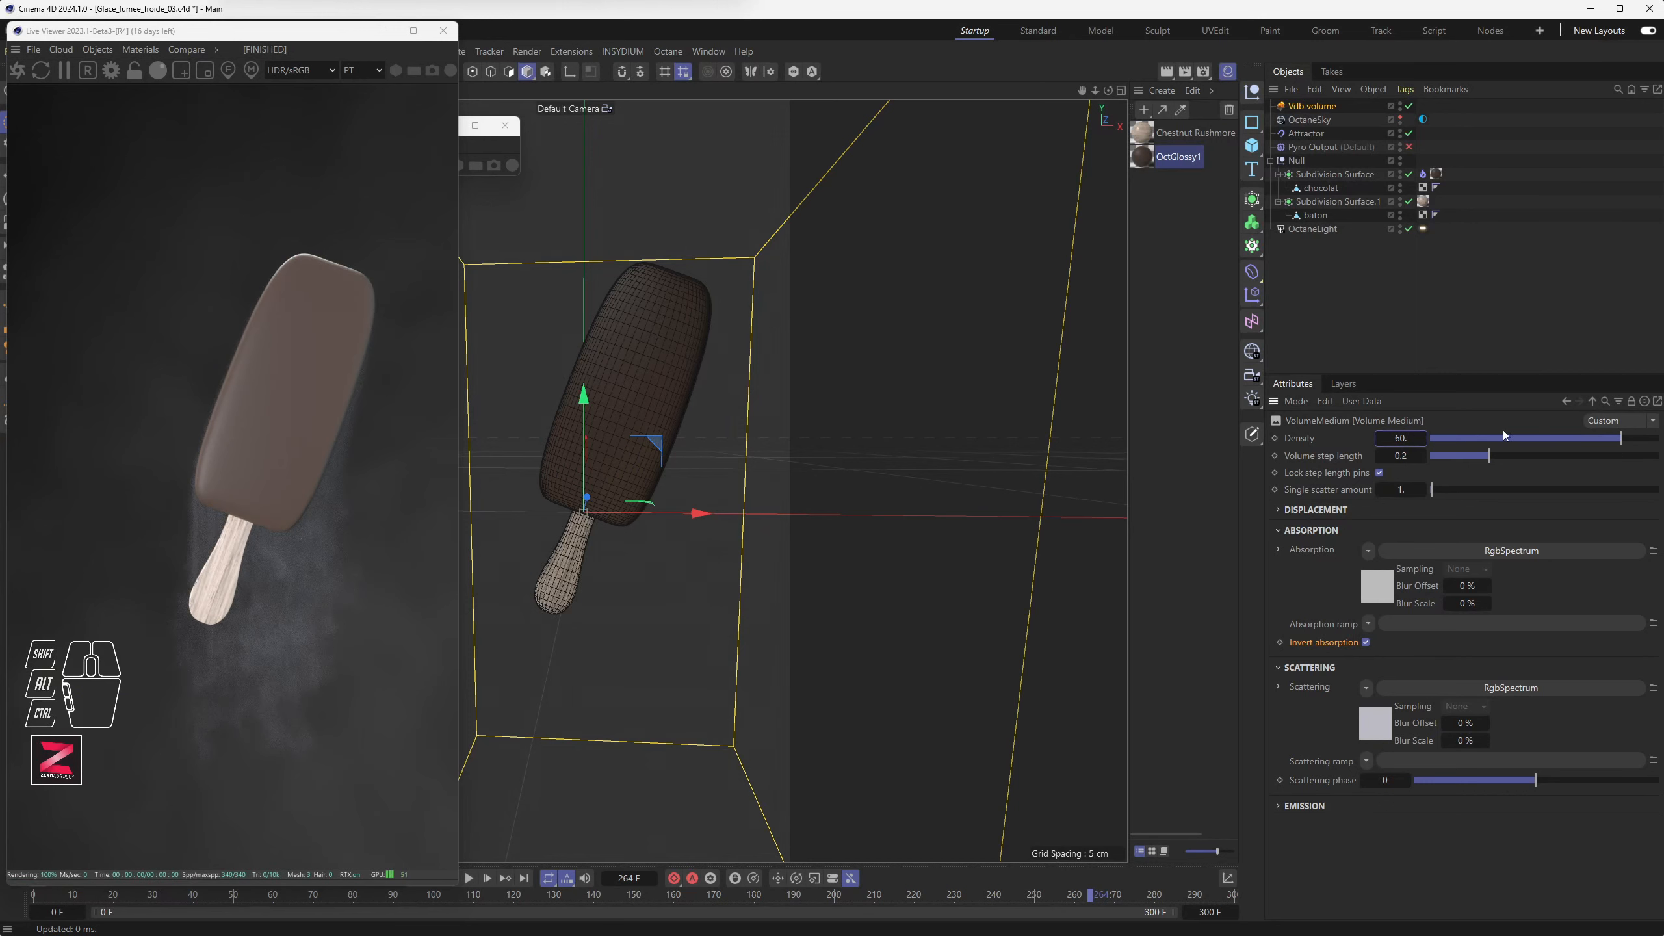
type("40")
key("Return")
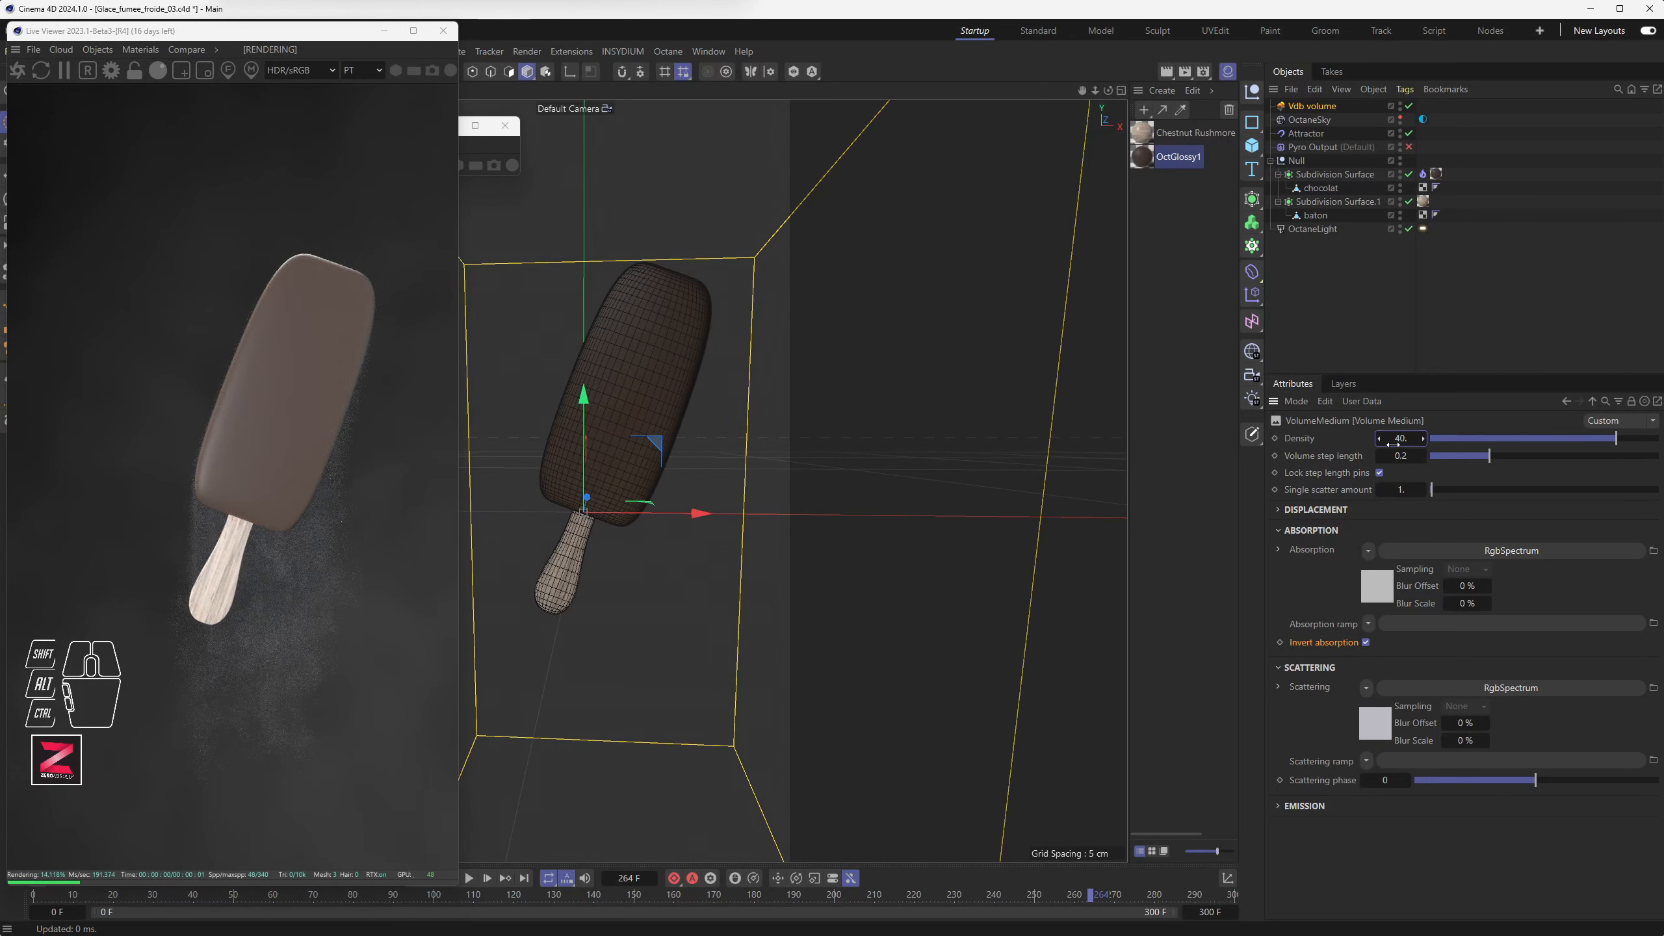
left_click(442, 30)
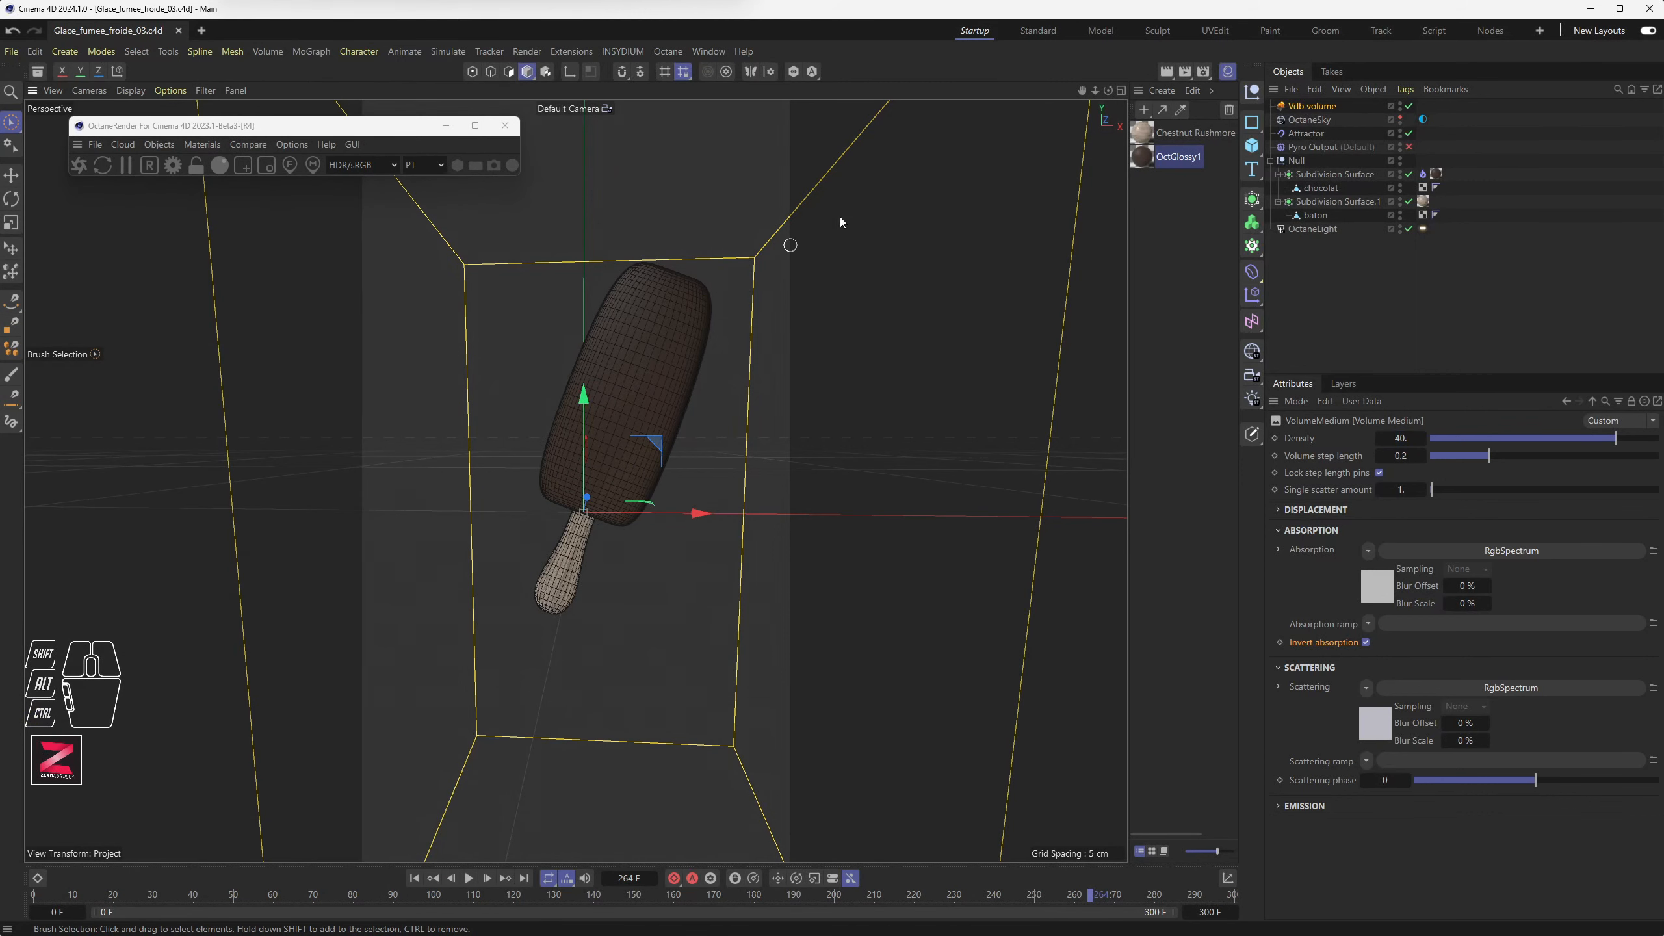
Render the animation to the Picture Viewer and fit the whole image in it
left_click(1186, 70)
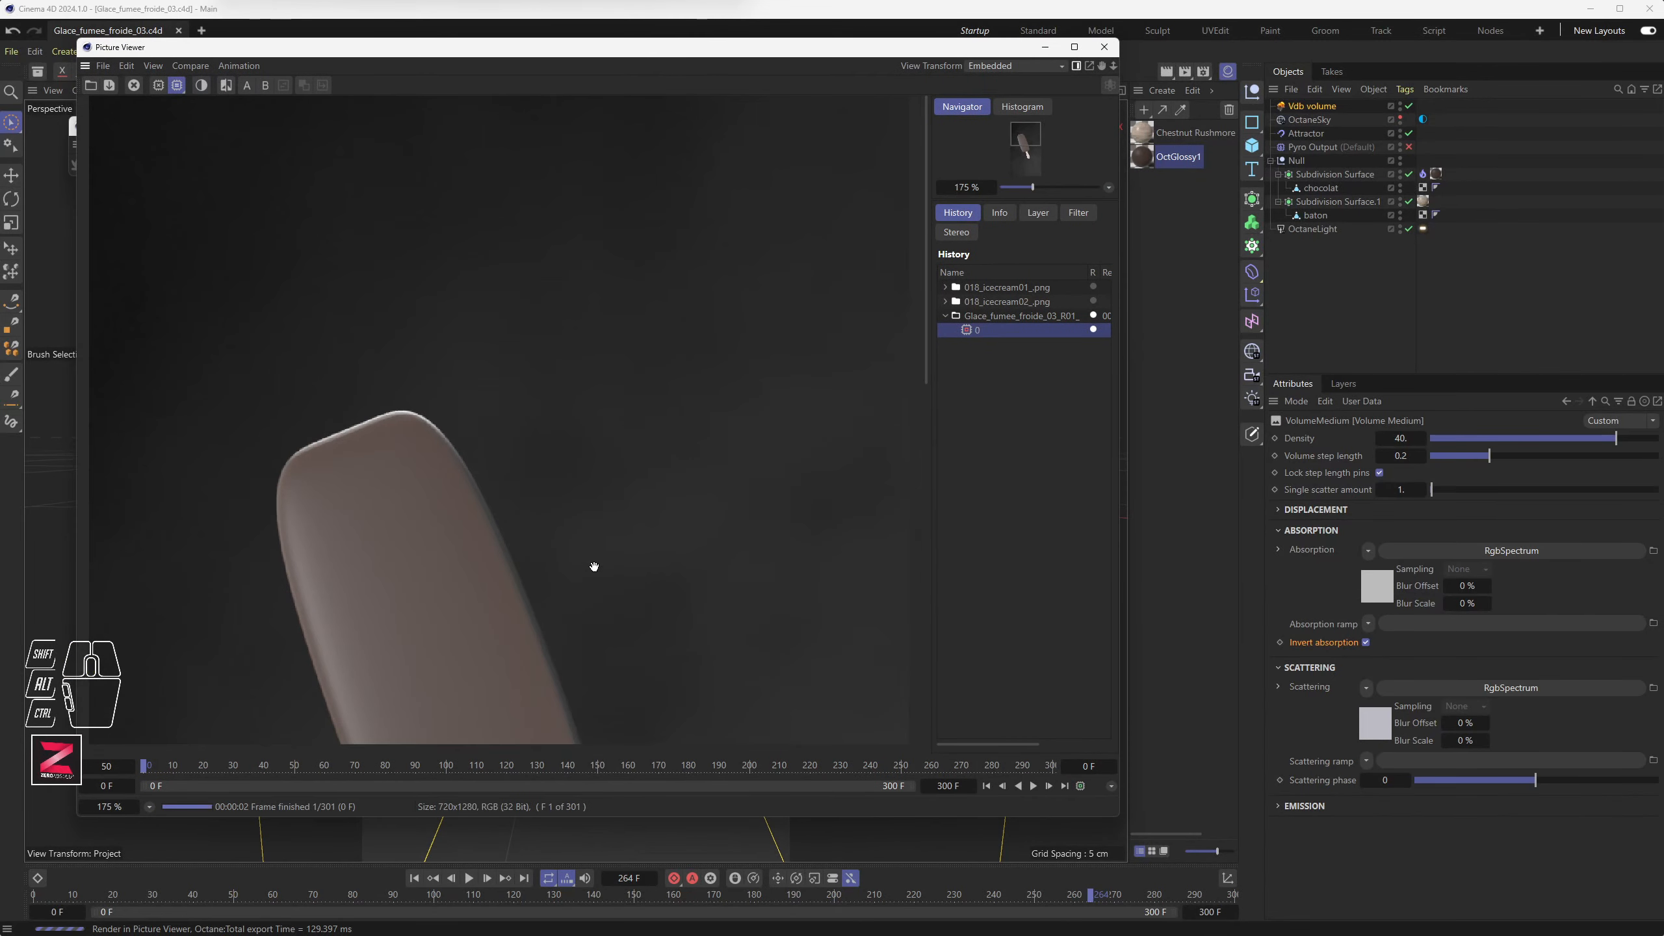
scroll(594, 566, "down", 4)
scroll(570, 559, "up", 1)
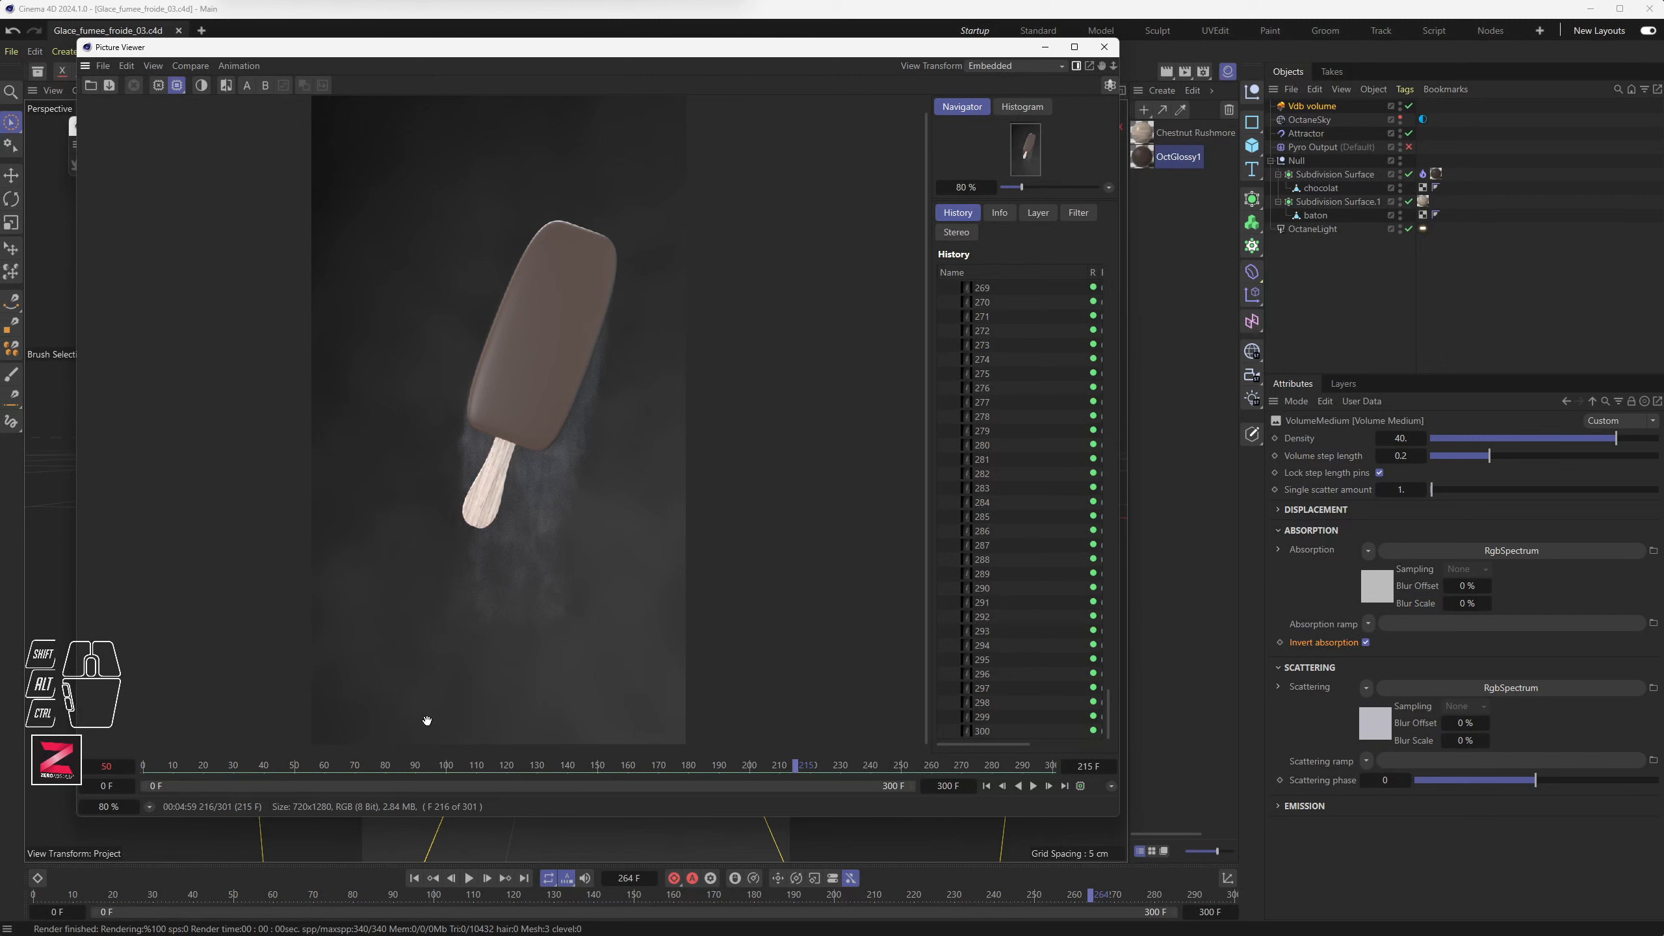
Play back the rendered sequence in the Picture Viewer to examine the smoke, and close the viewer
left_click(1033, 788)
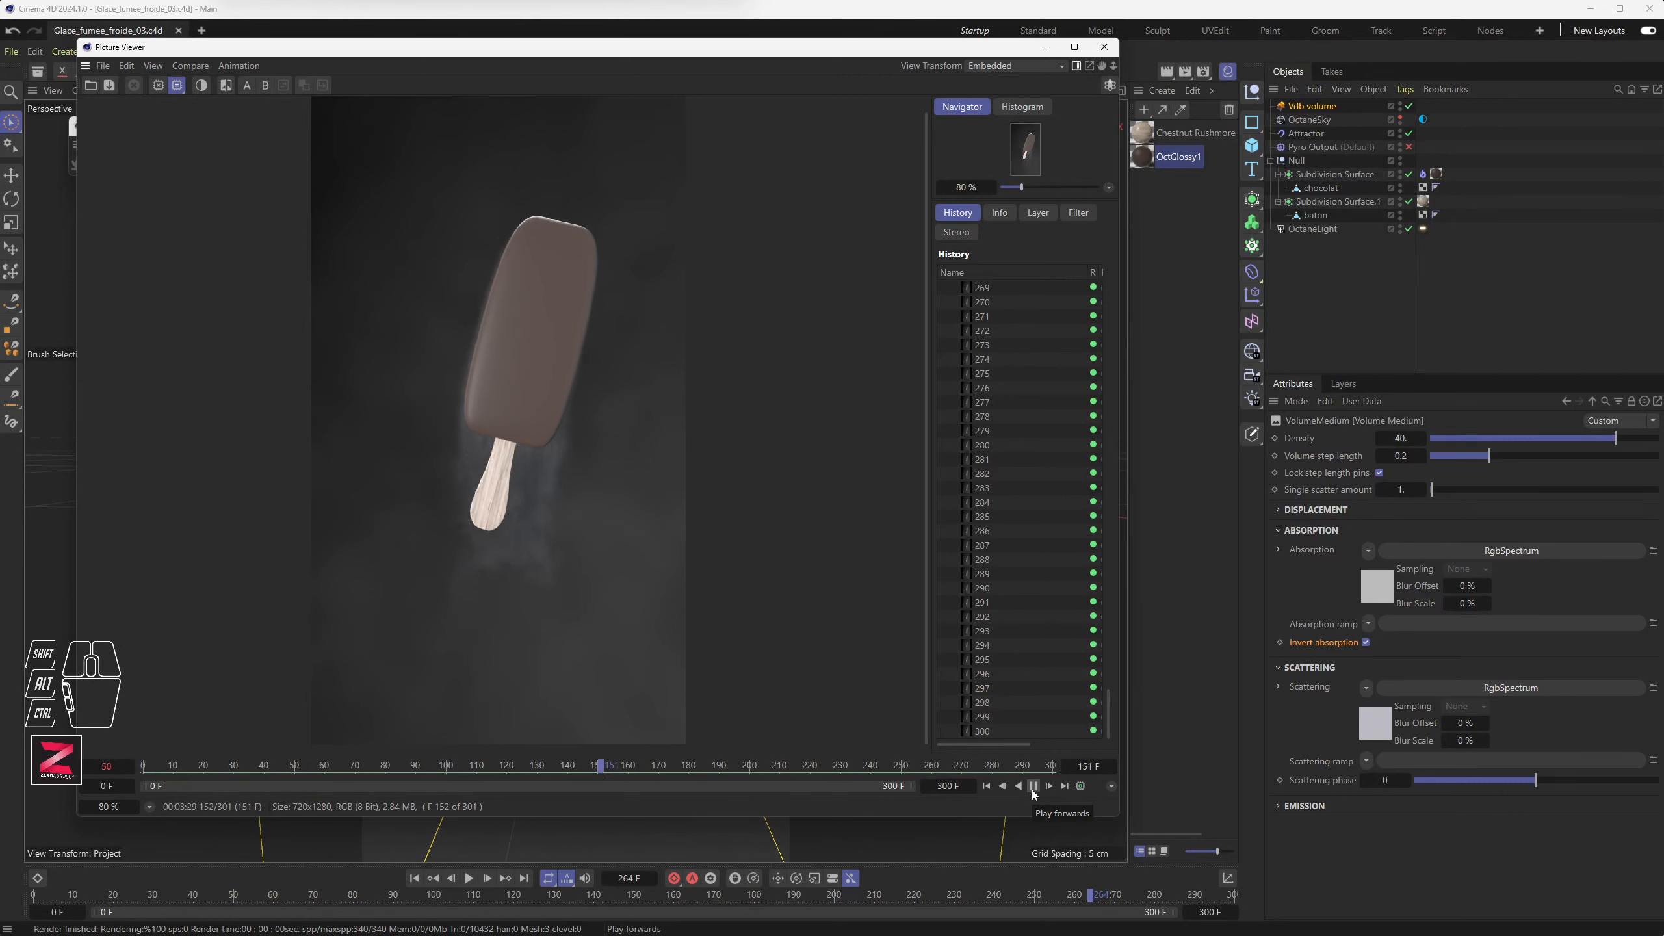
left_click(1033, 787)
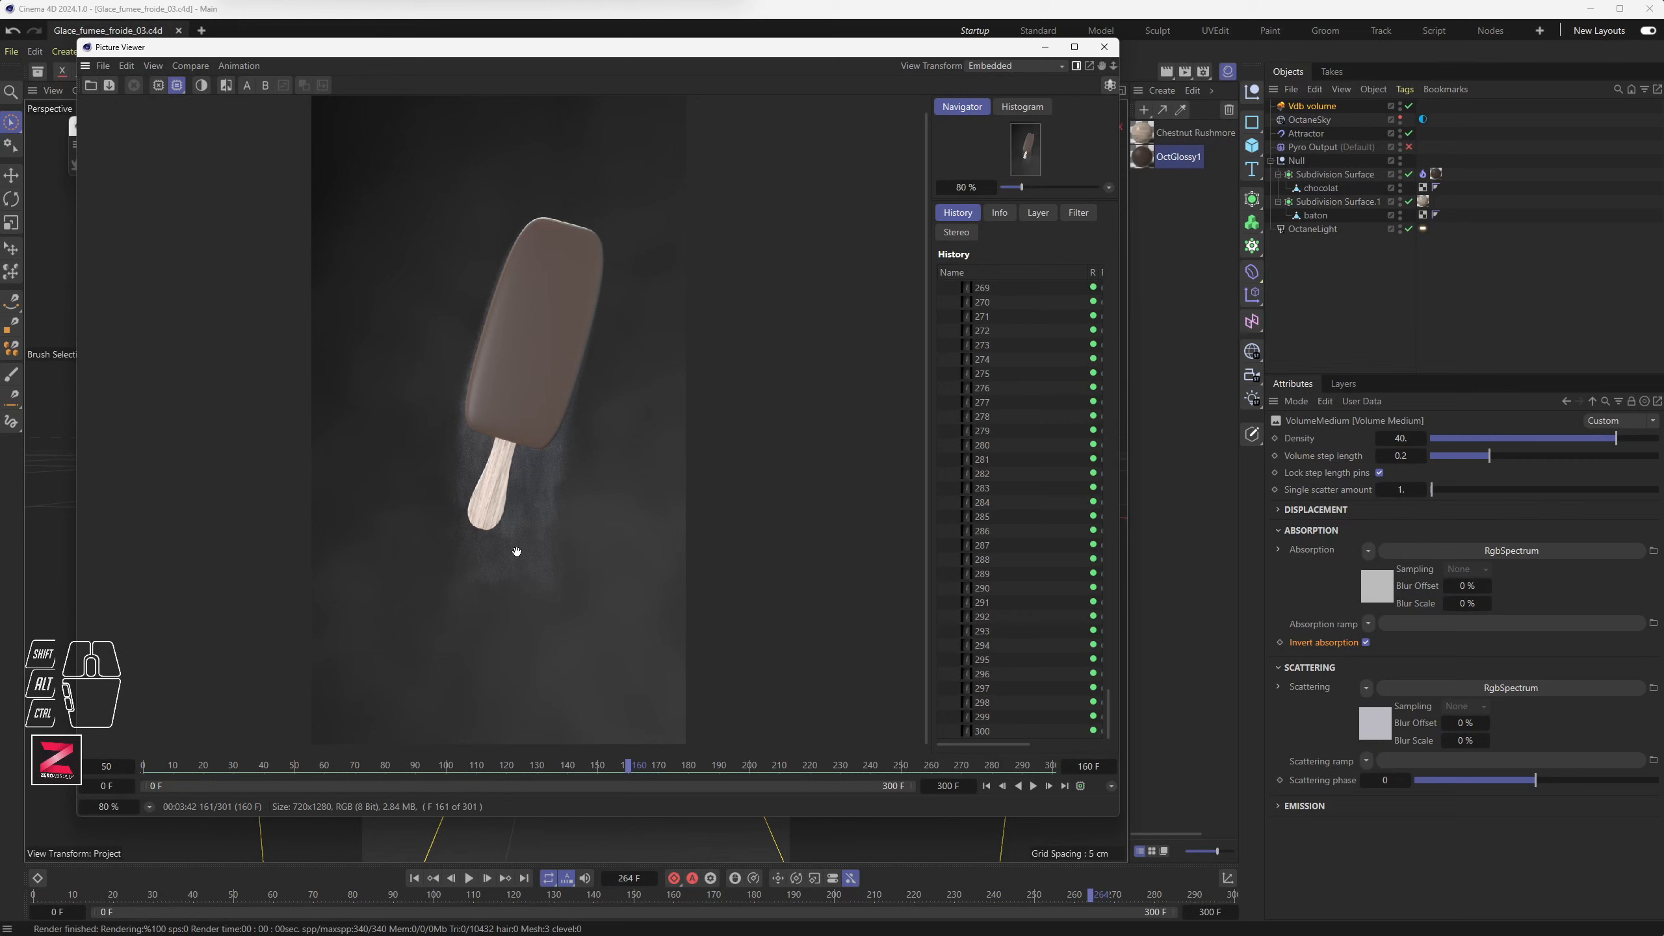
left_click(1033, 786)
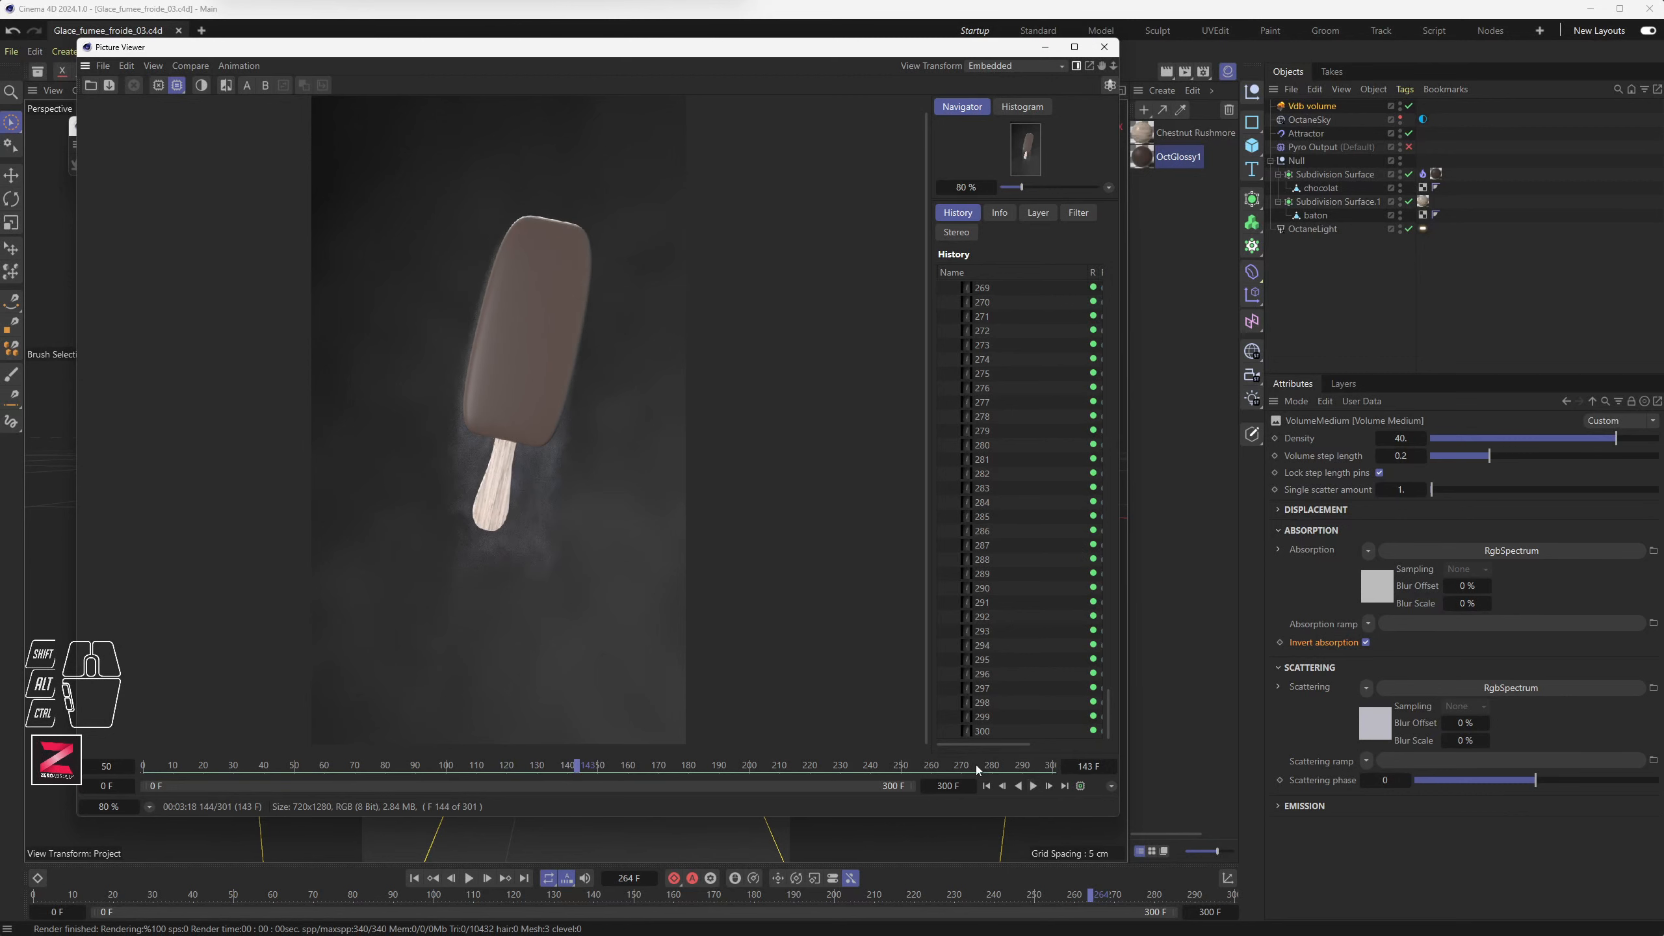
left_click(1030, 787)
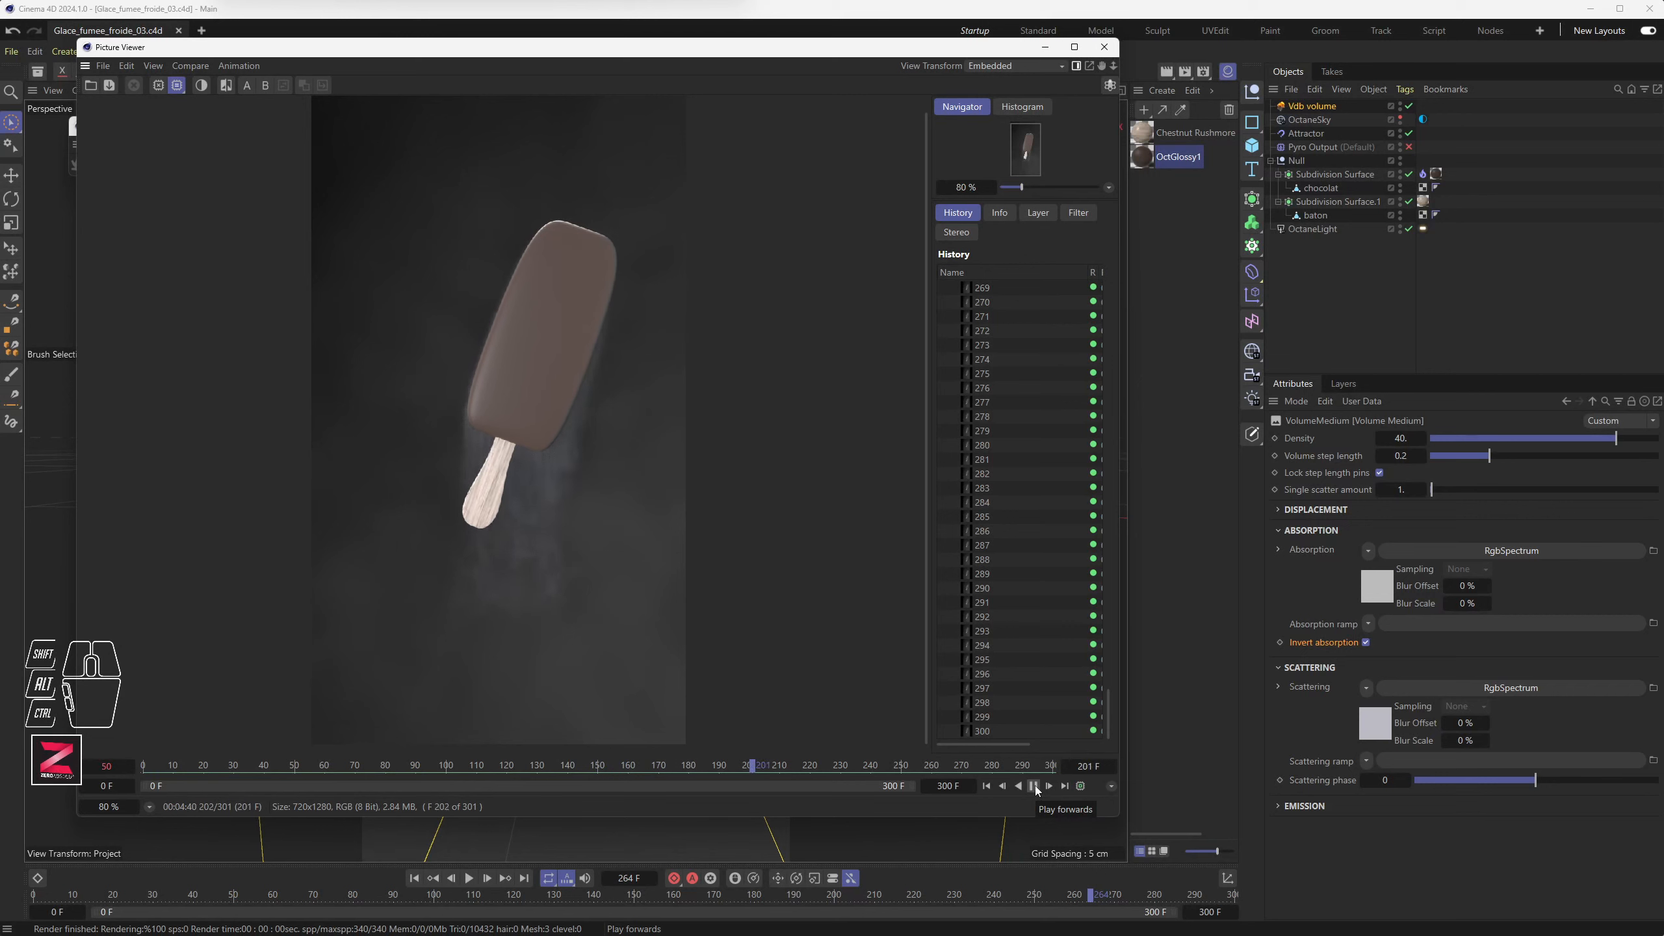
left_click(1034, 786)
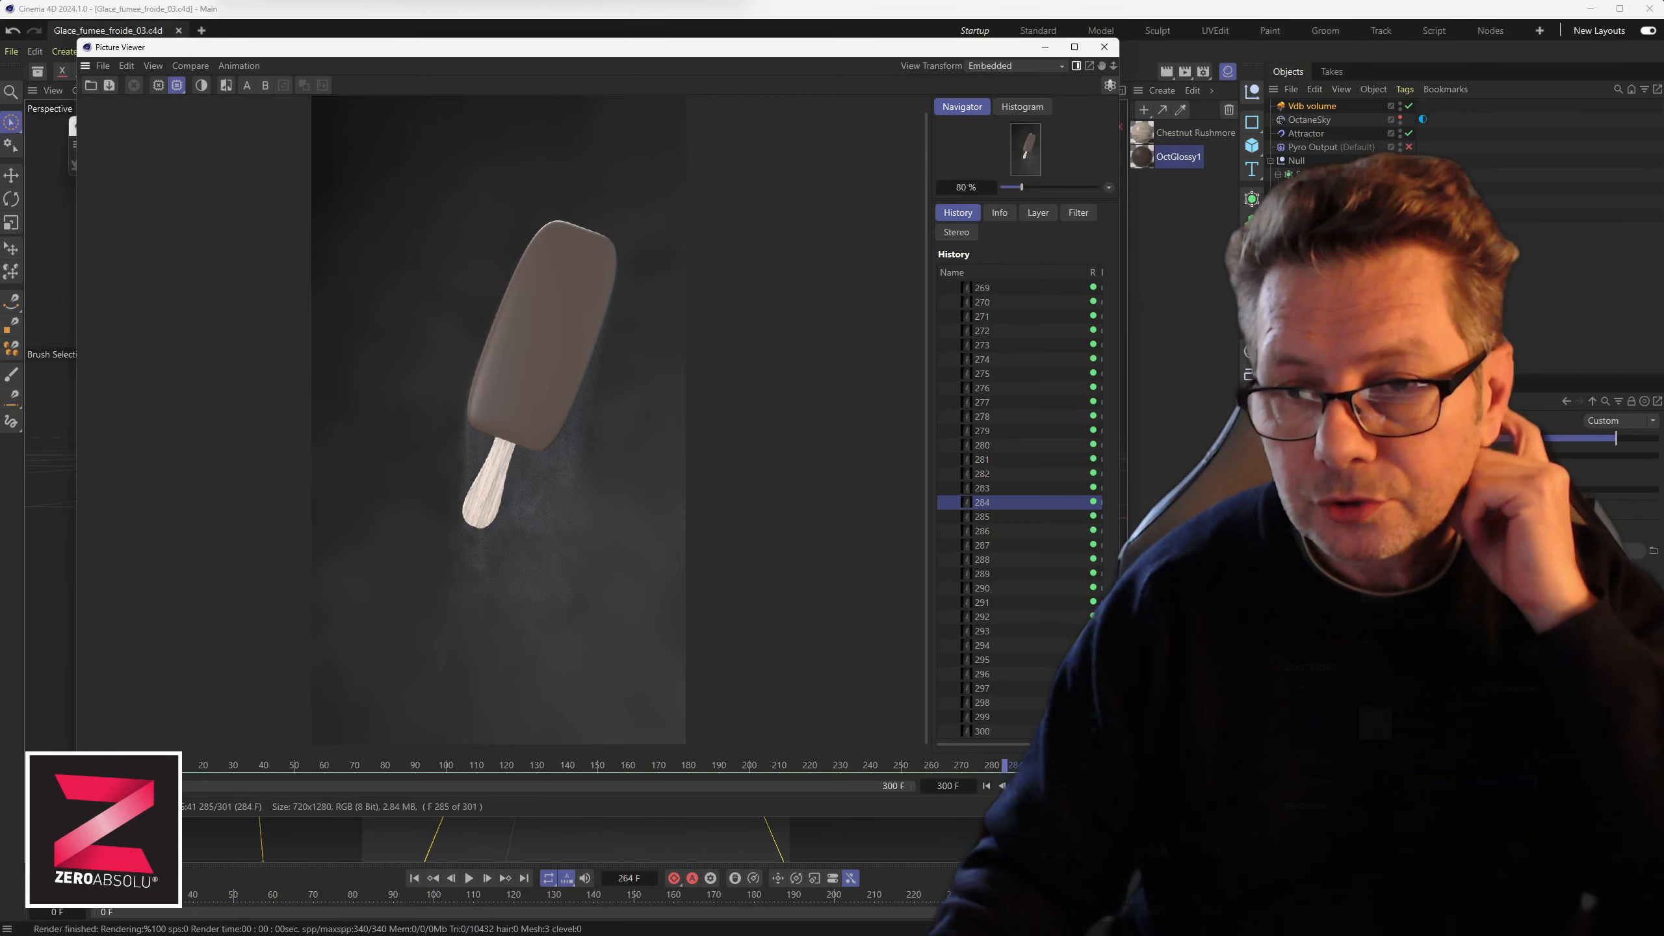
left_click(1103, 47)
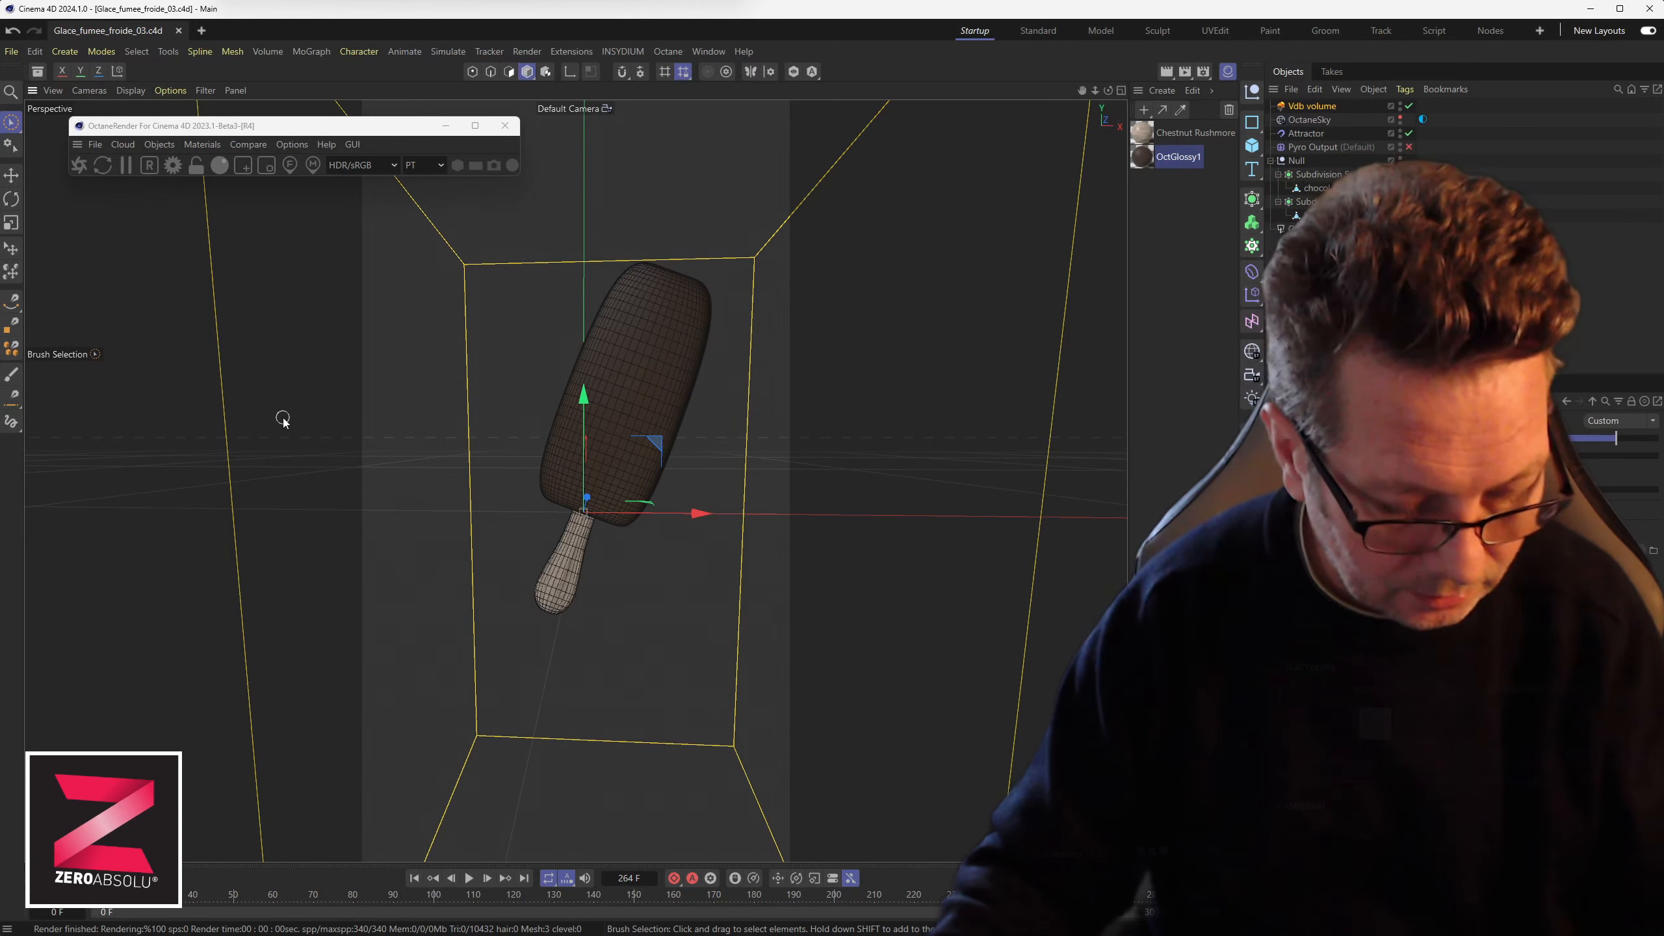
Deselect the Vdb volume and save the project as a new incremental version
left_click(215, 397)
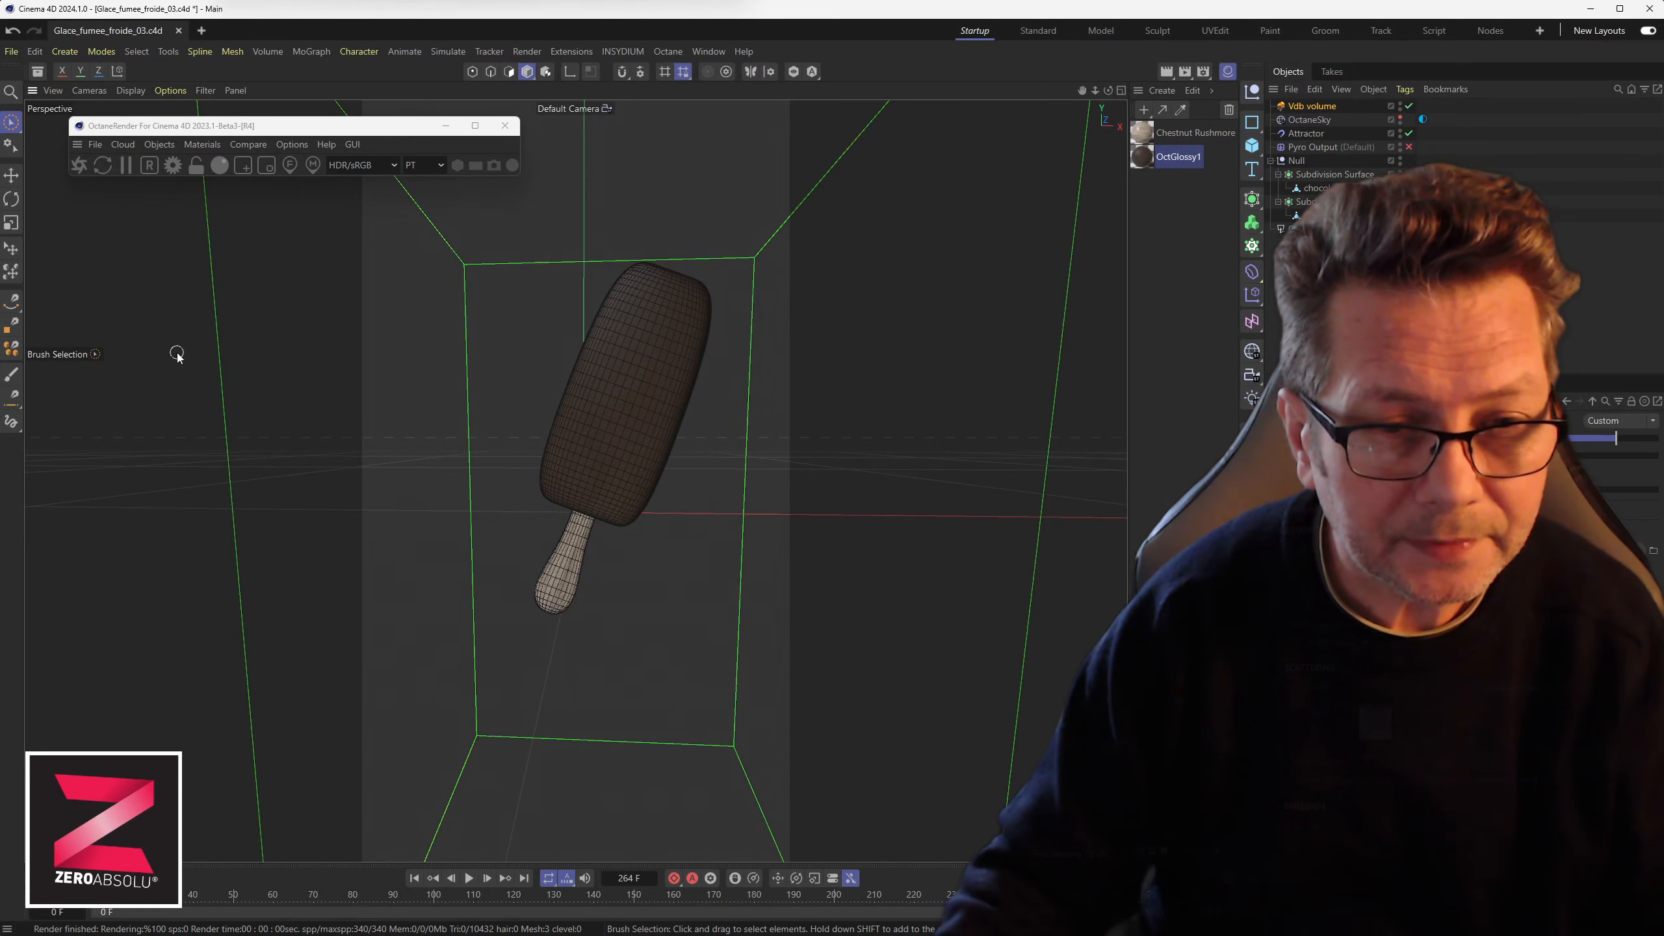
left_click(11, 52)
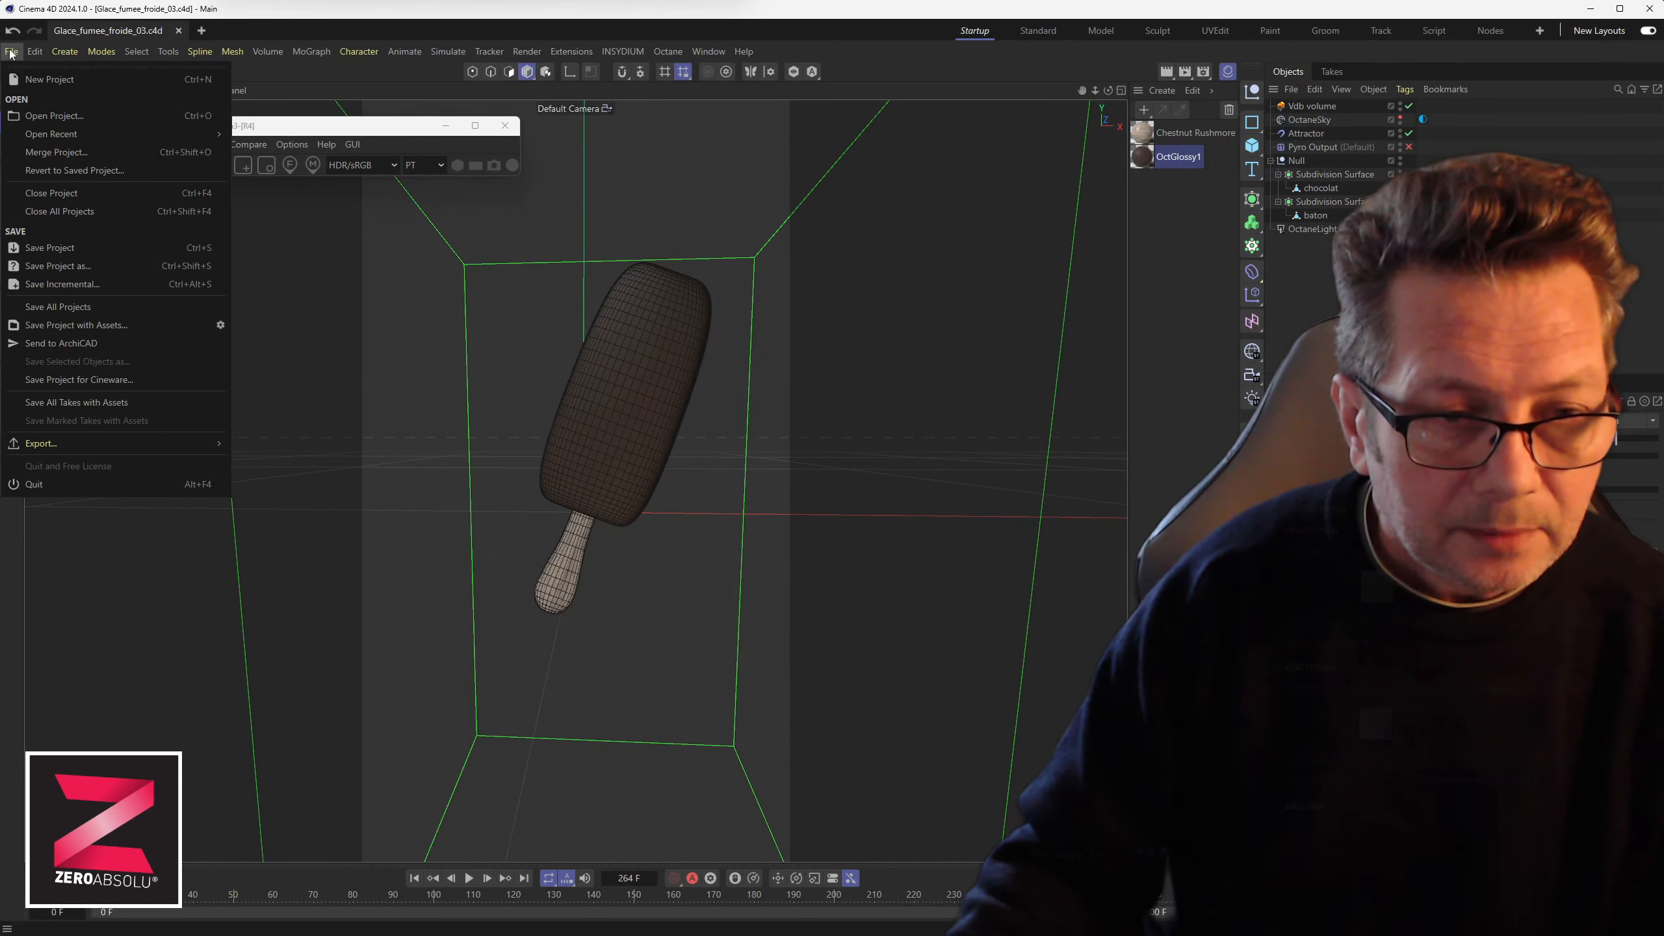
left_click(63, 284)
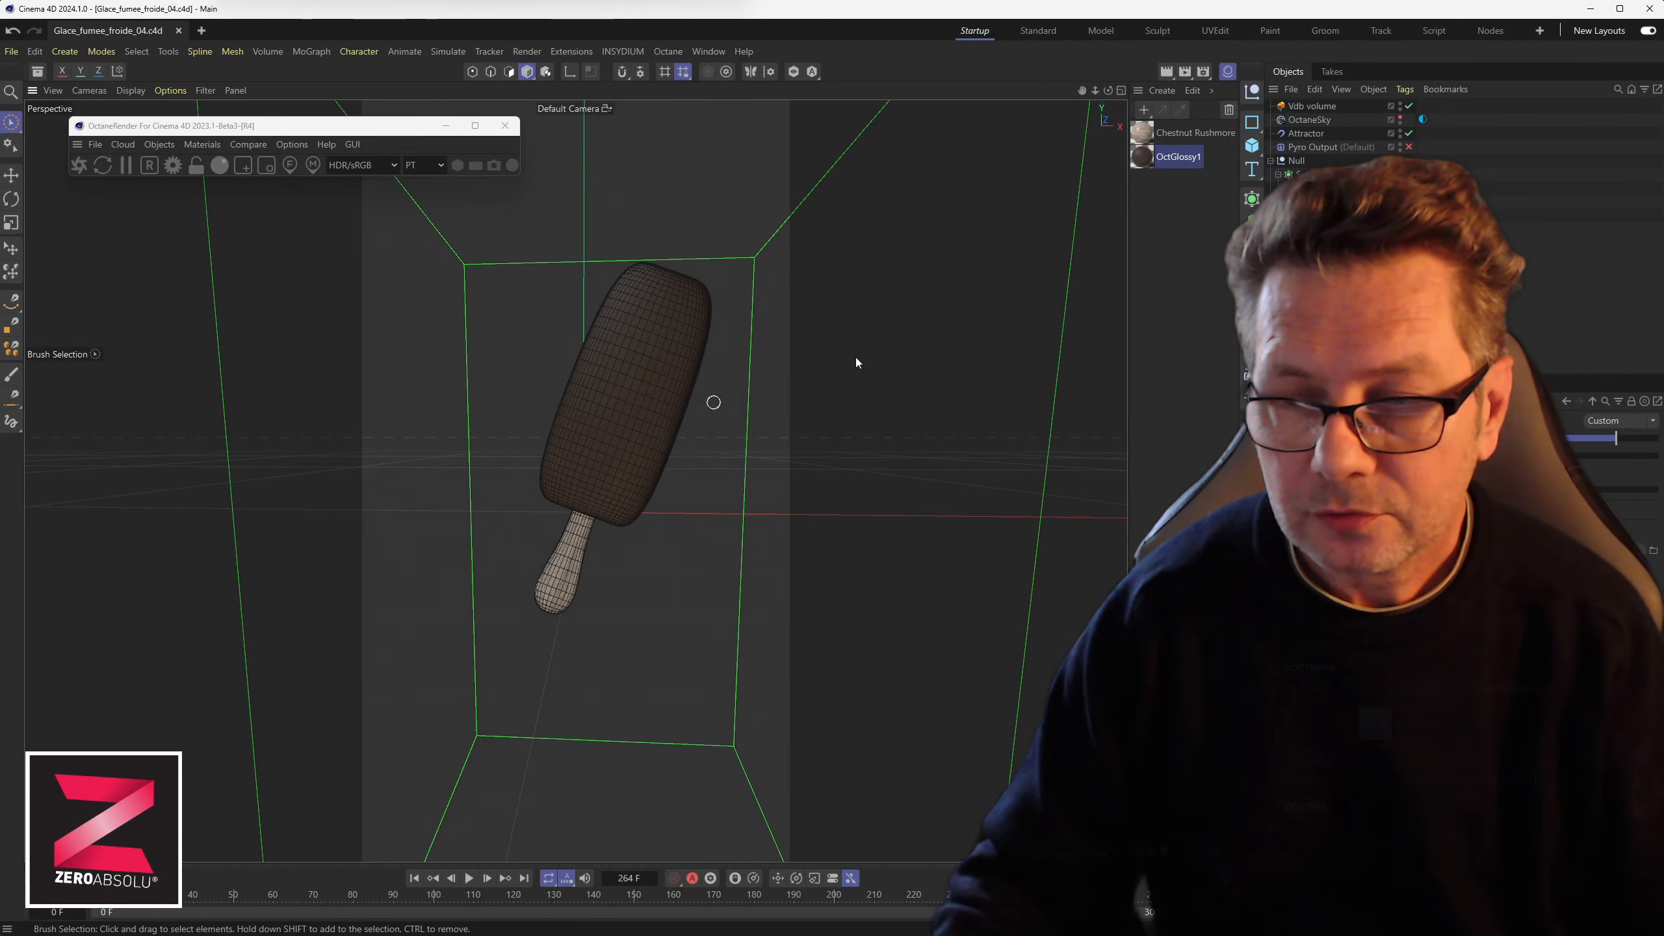
Switch the project's renderer to Redshift, check its output settings and close the render settings
left_click(1204, 72)
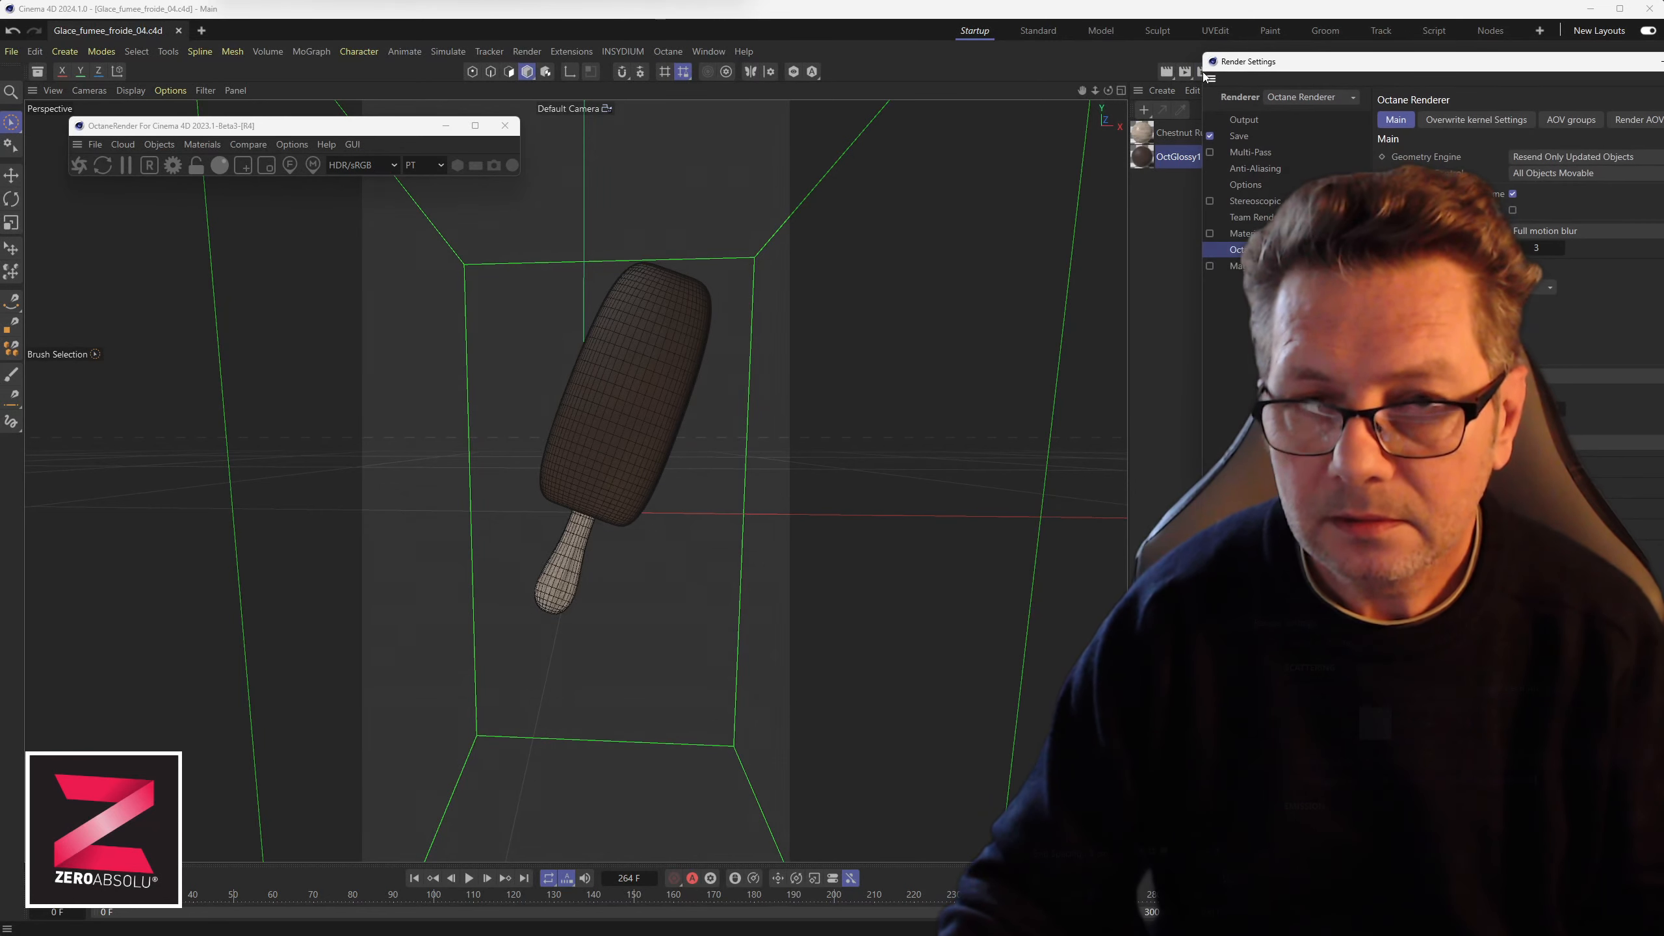
left_click_drag(1057, 65, 496, 124)
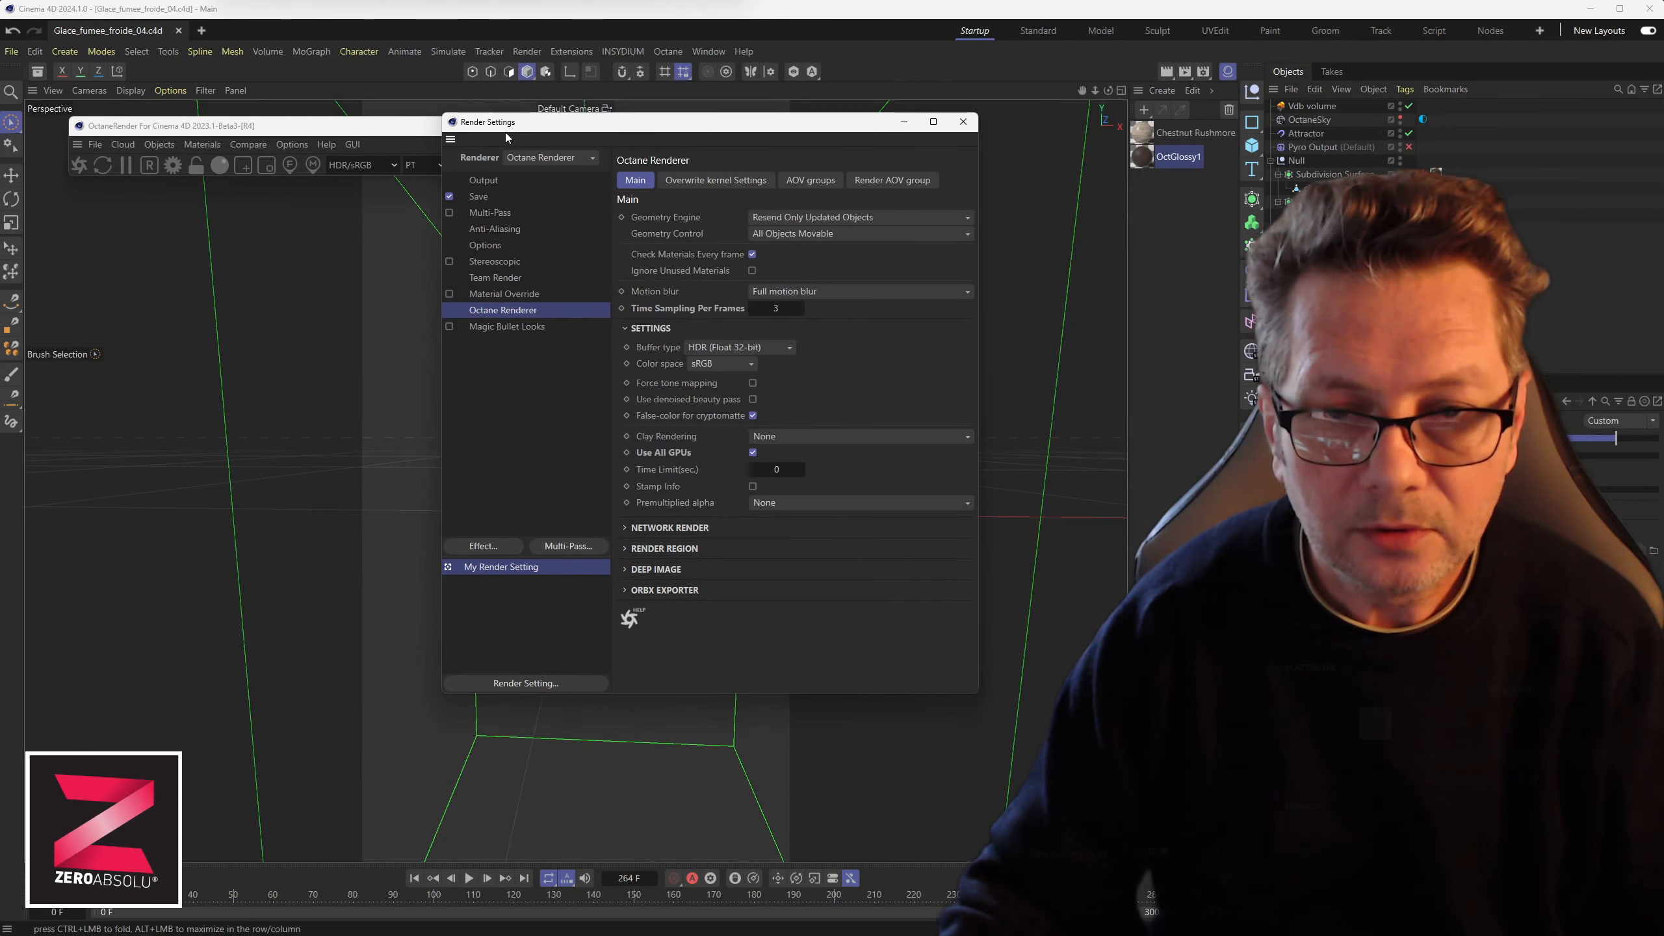
left_click(528, 159)
left_click(533, 177)
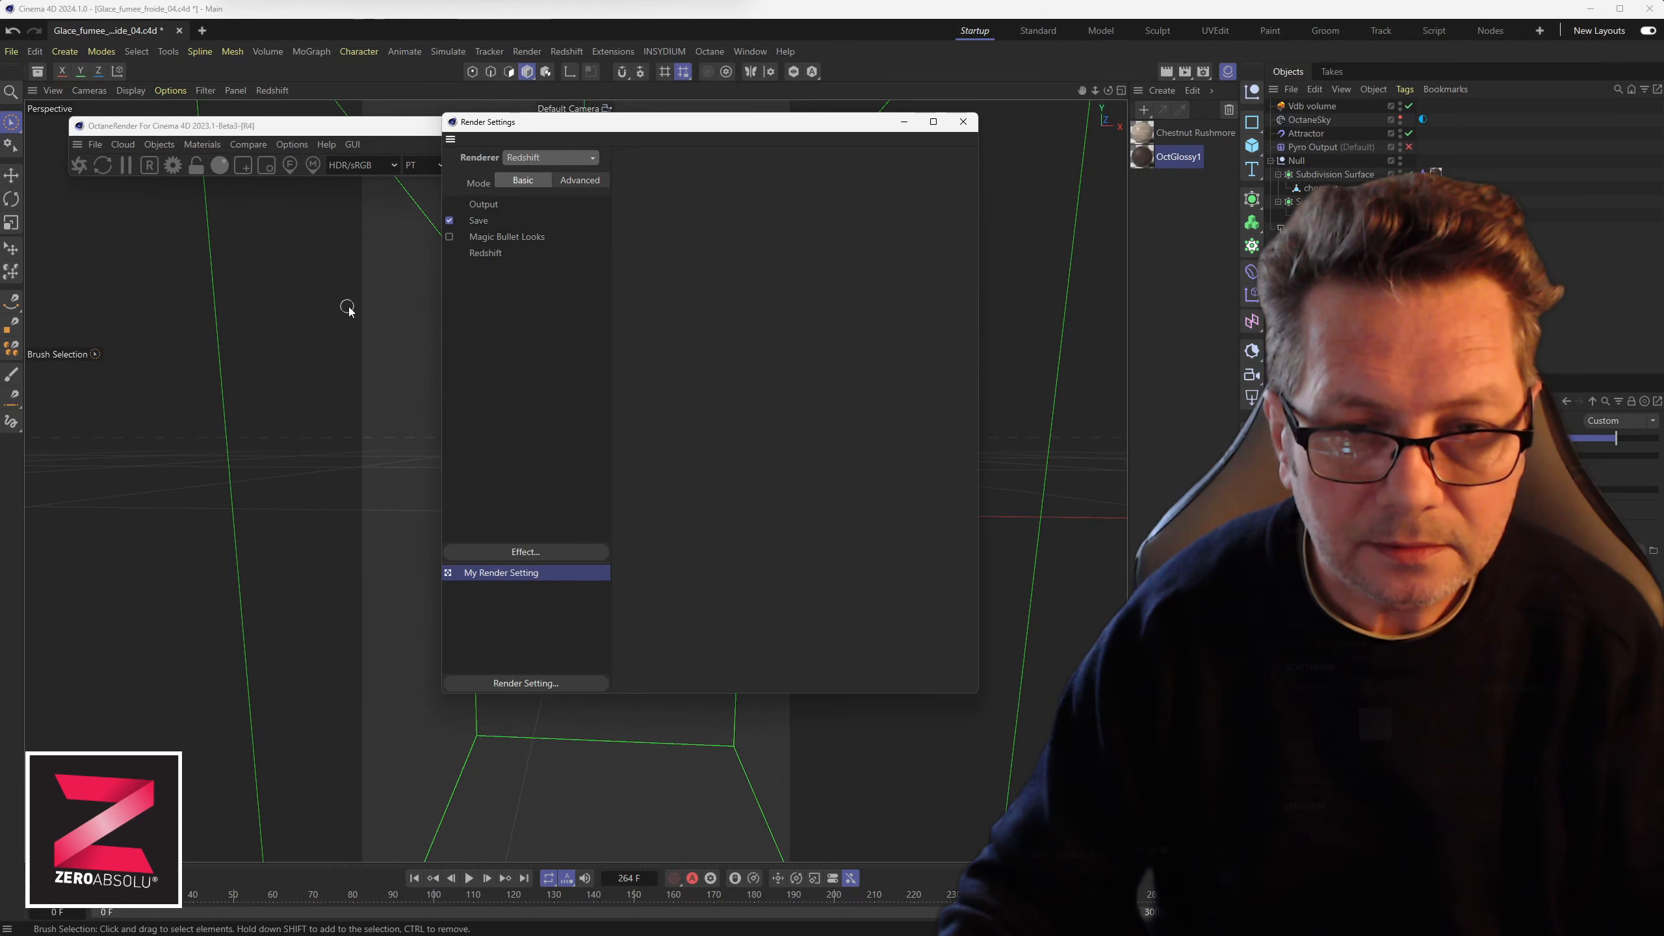
left_click(489, 203)
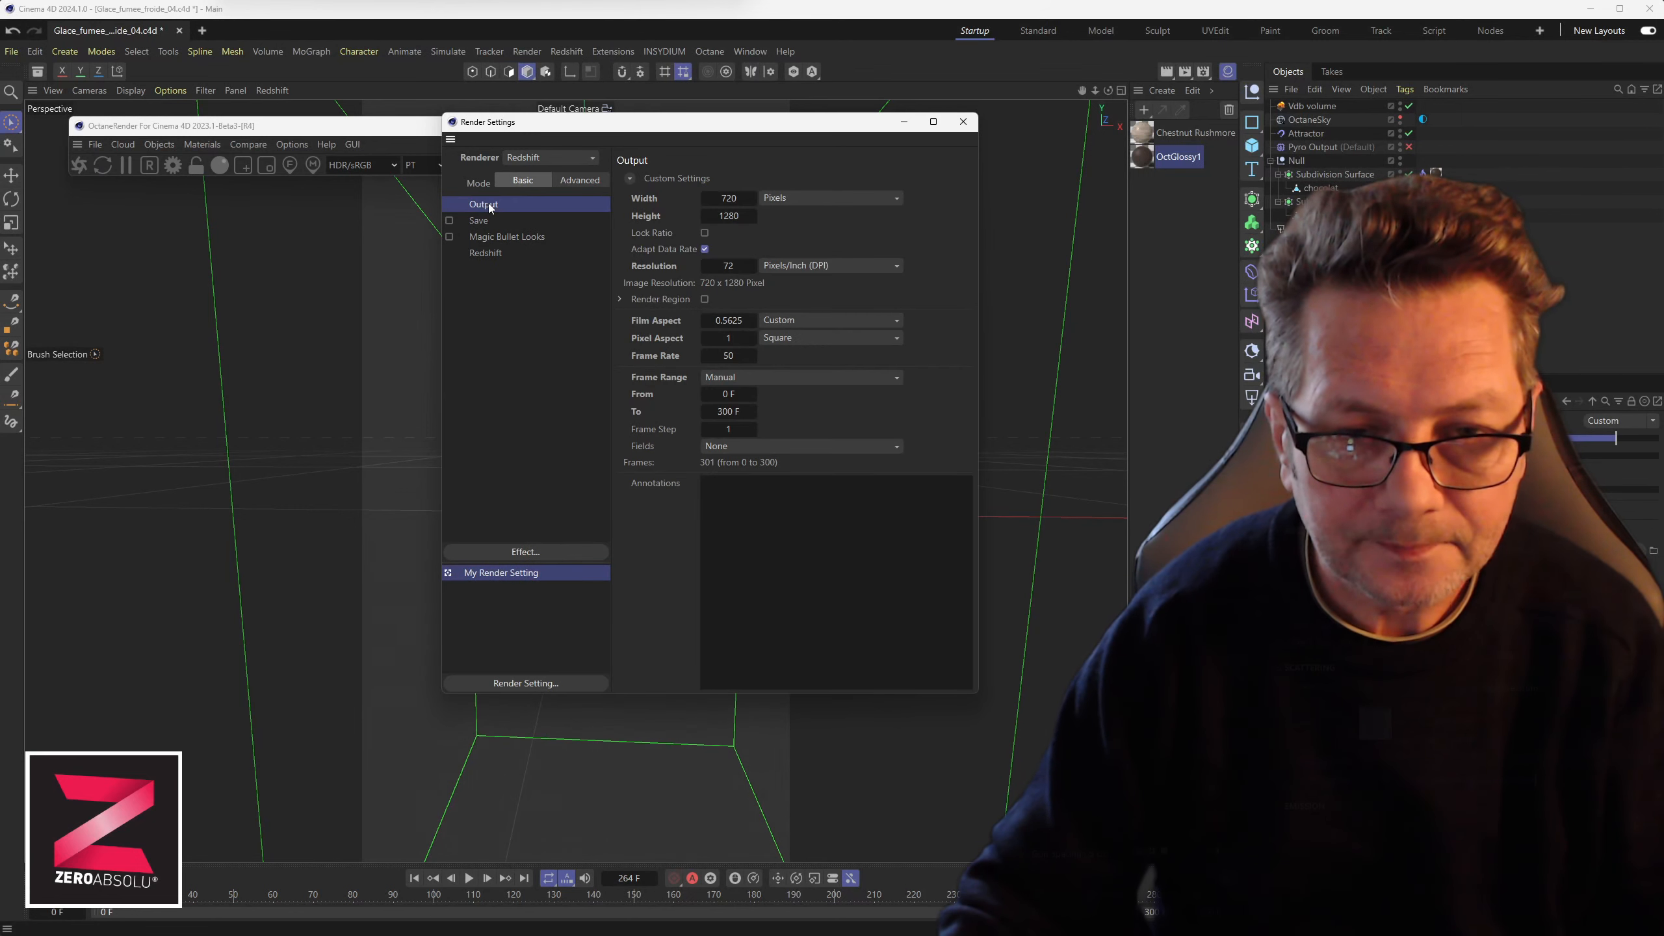
left_click(499, 251)
left_click(964, 122)
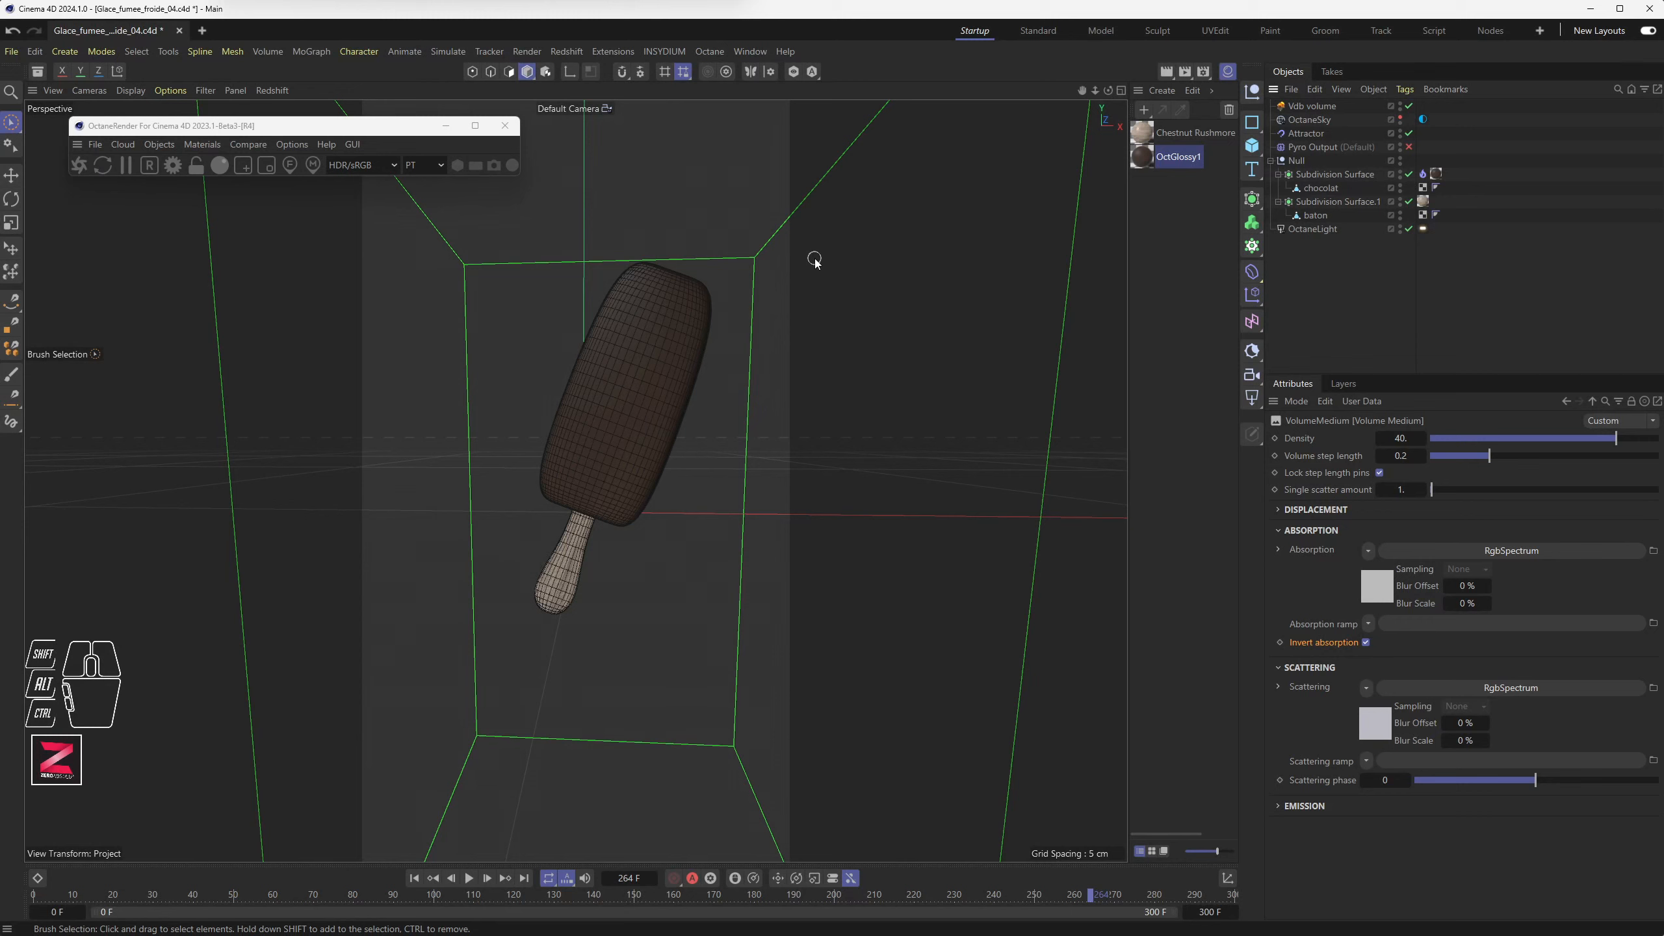
Close the Octane live render window and add a Redshift RS Volume object to the scene
left_click(1309, 108)
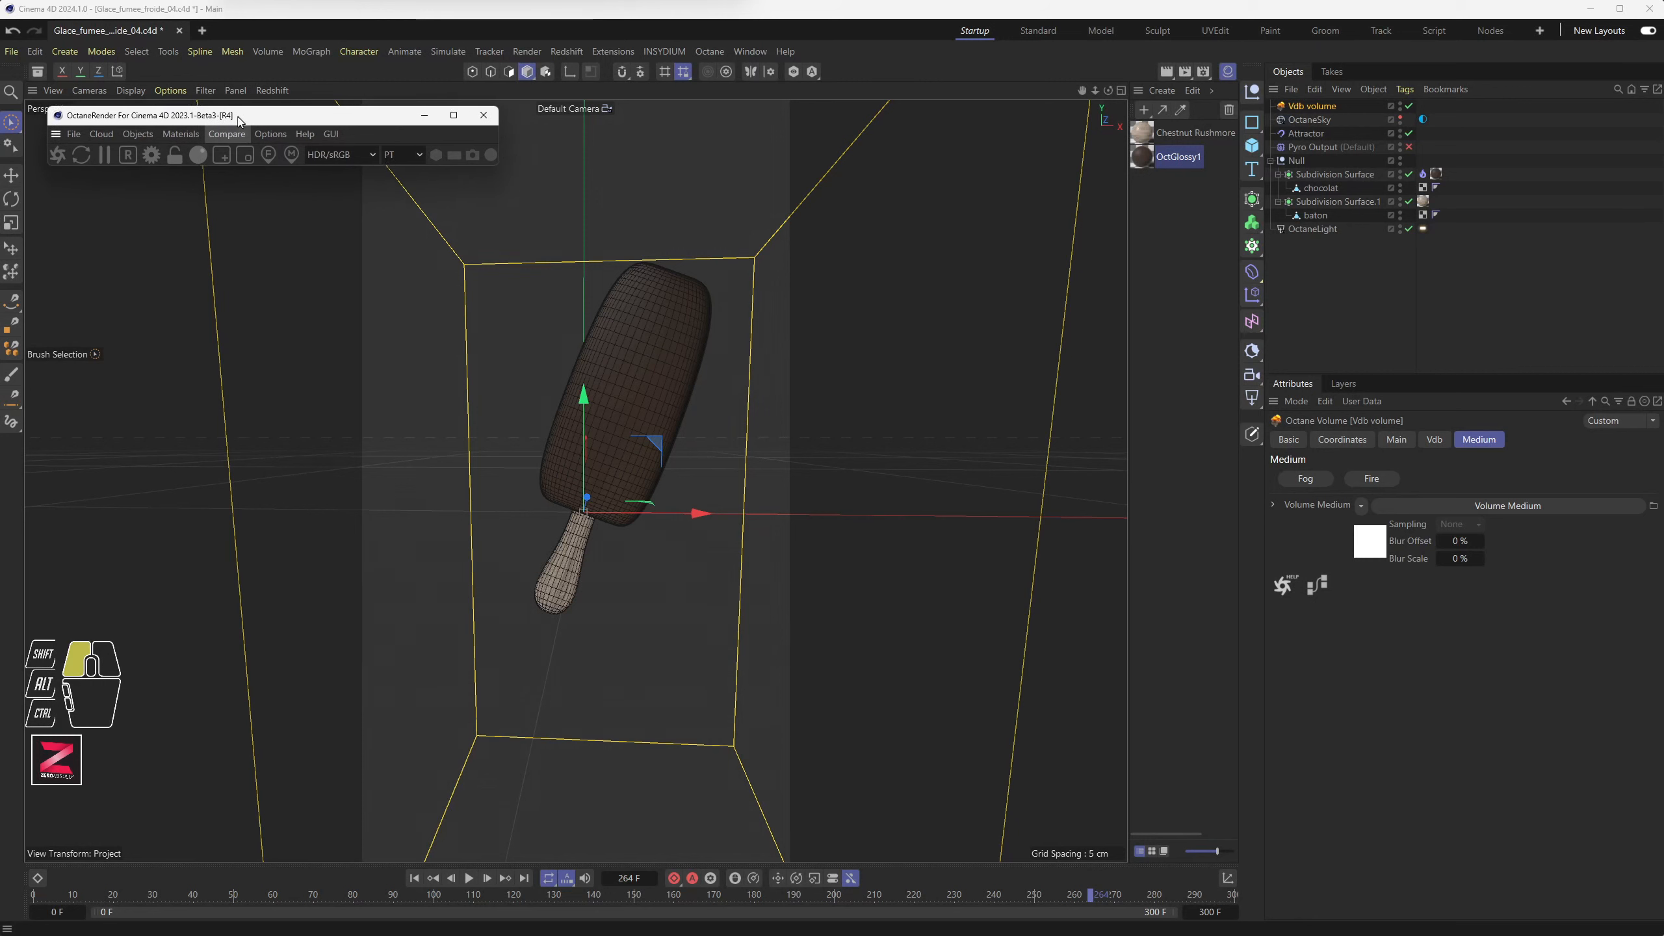
left_click(504, 125)
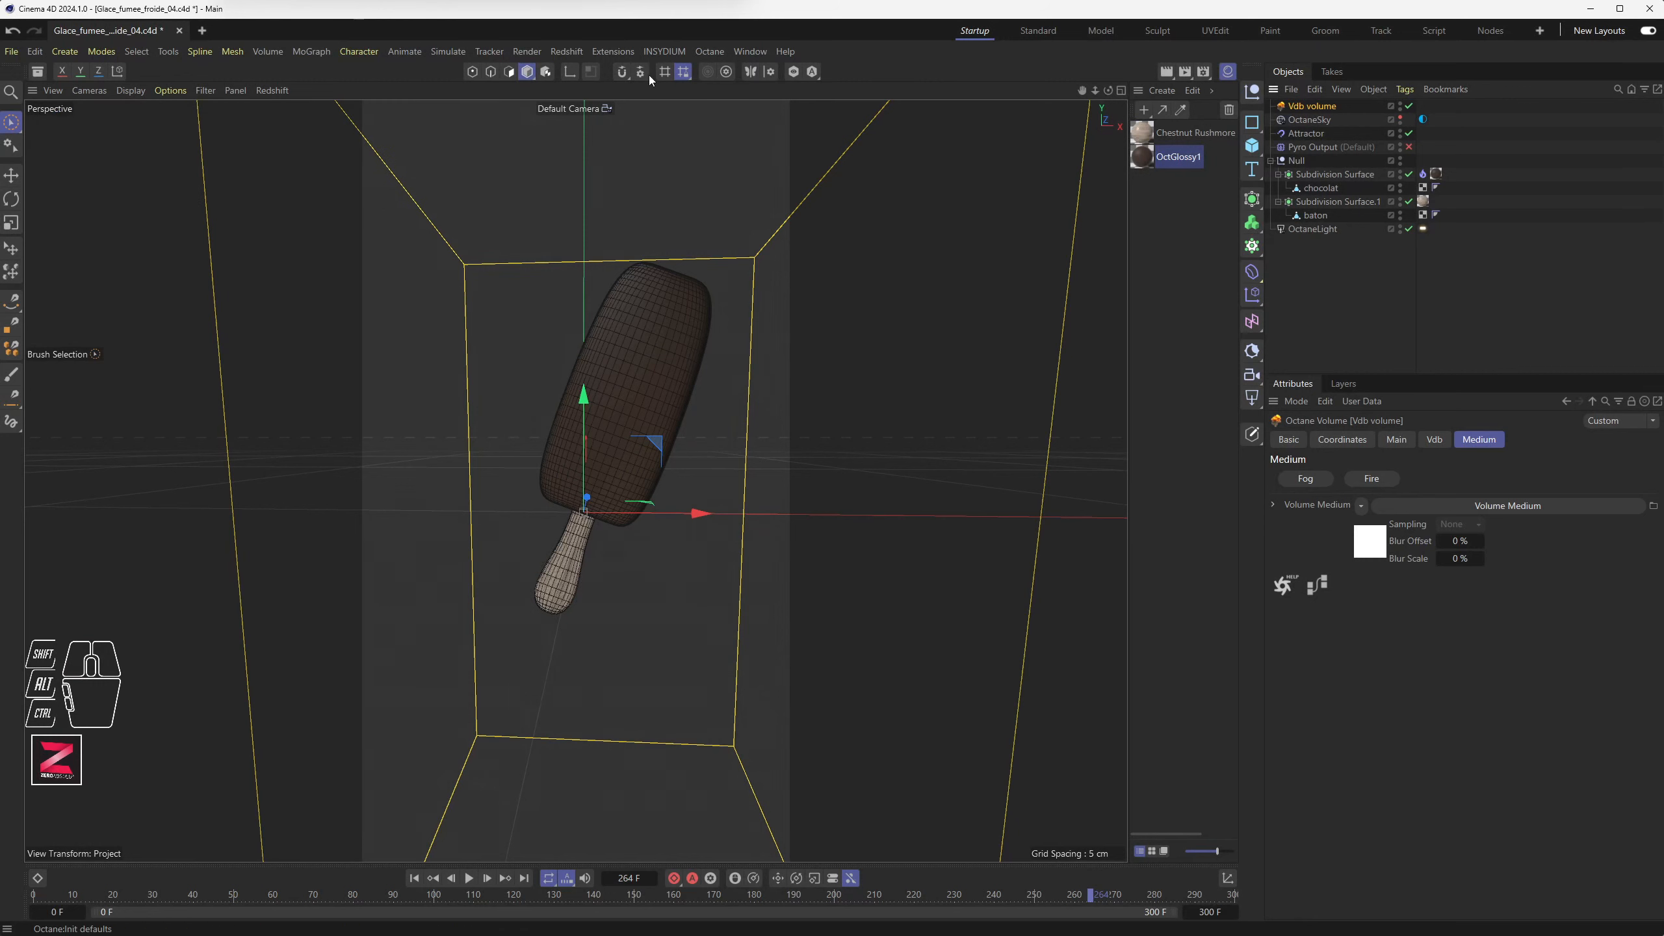
left_click(568, 52)
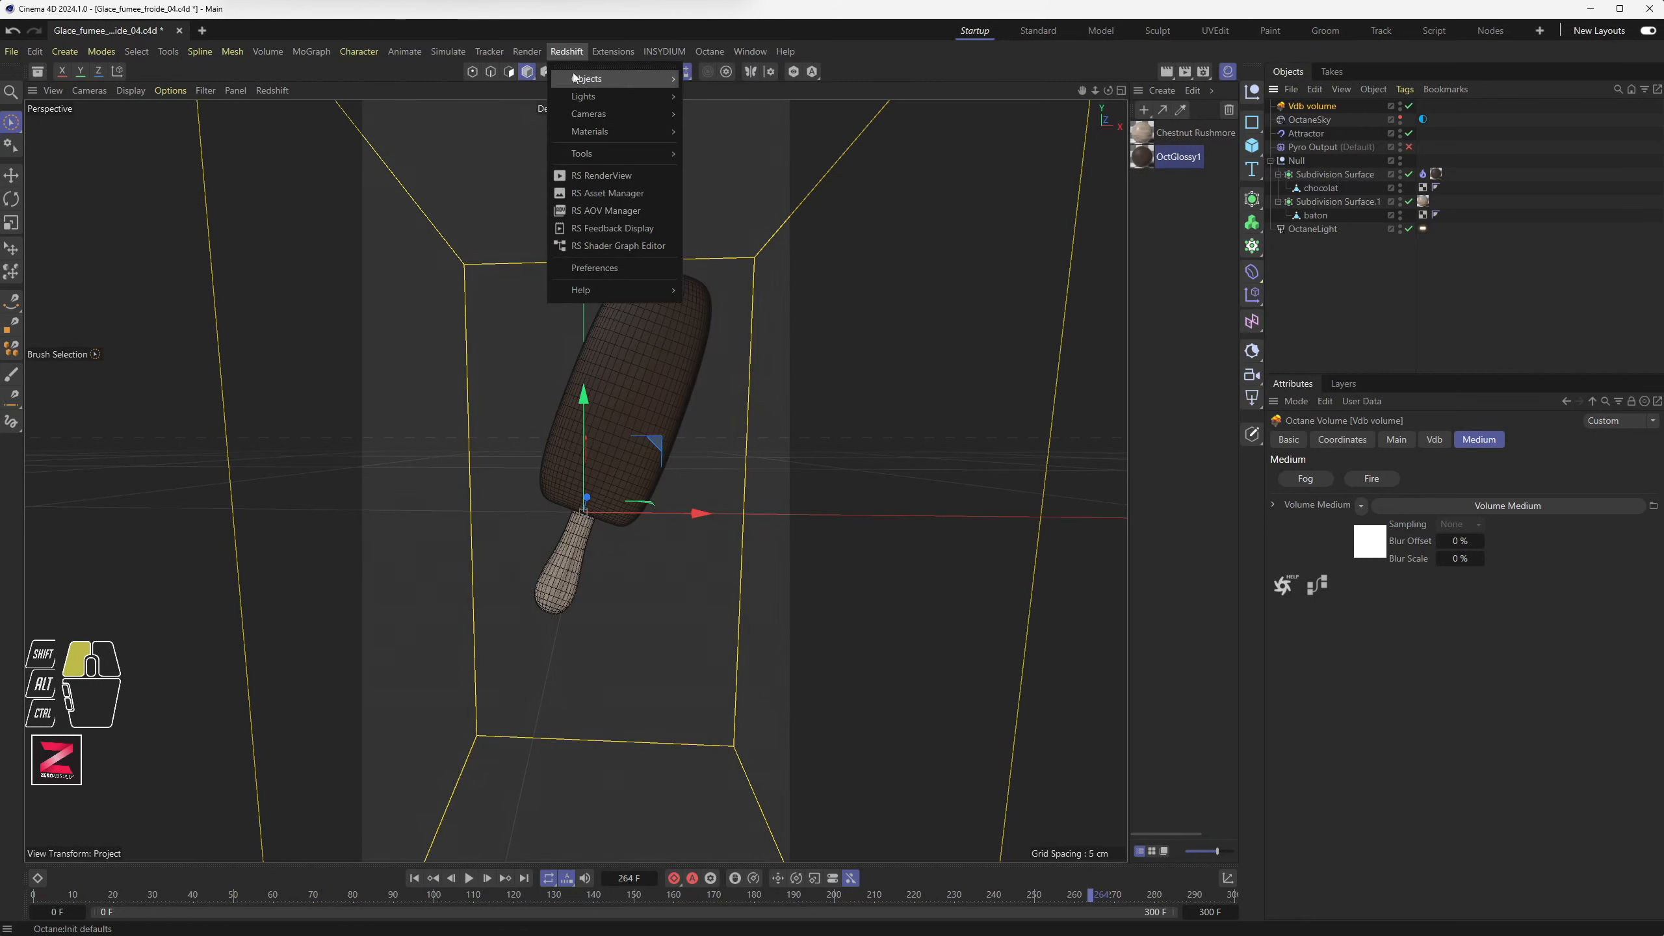
mouse_move(576, 81)
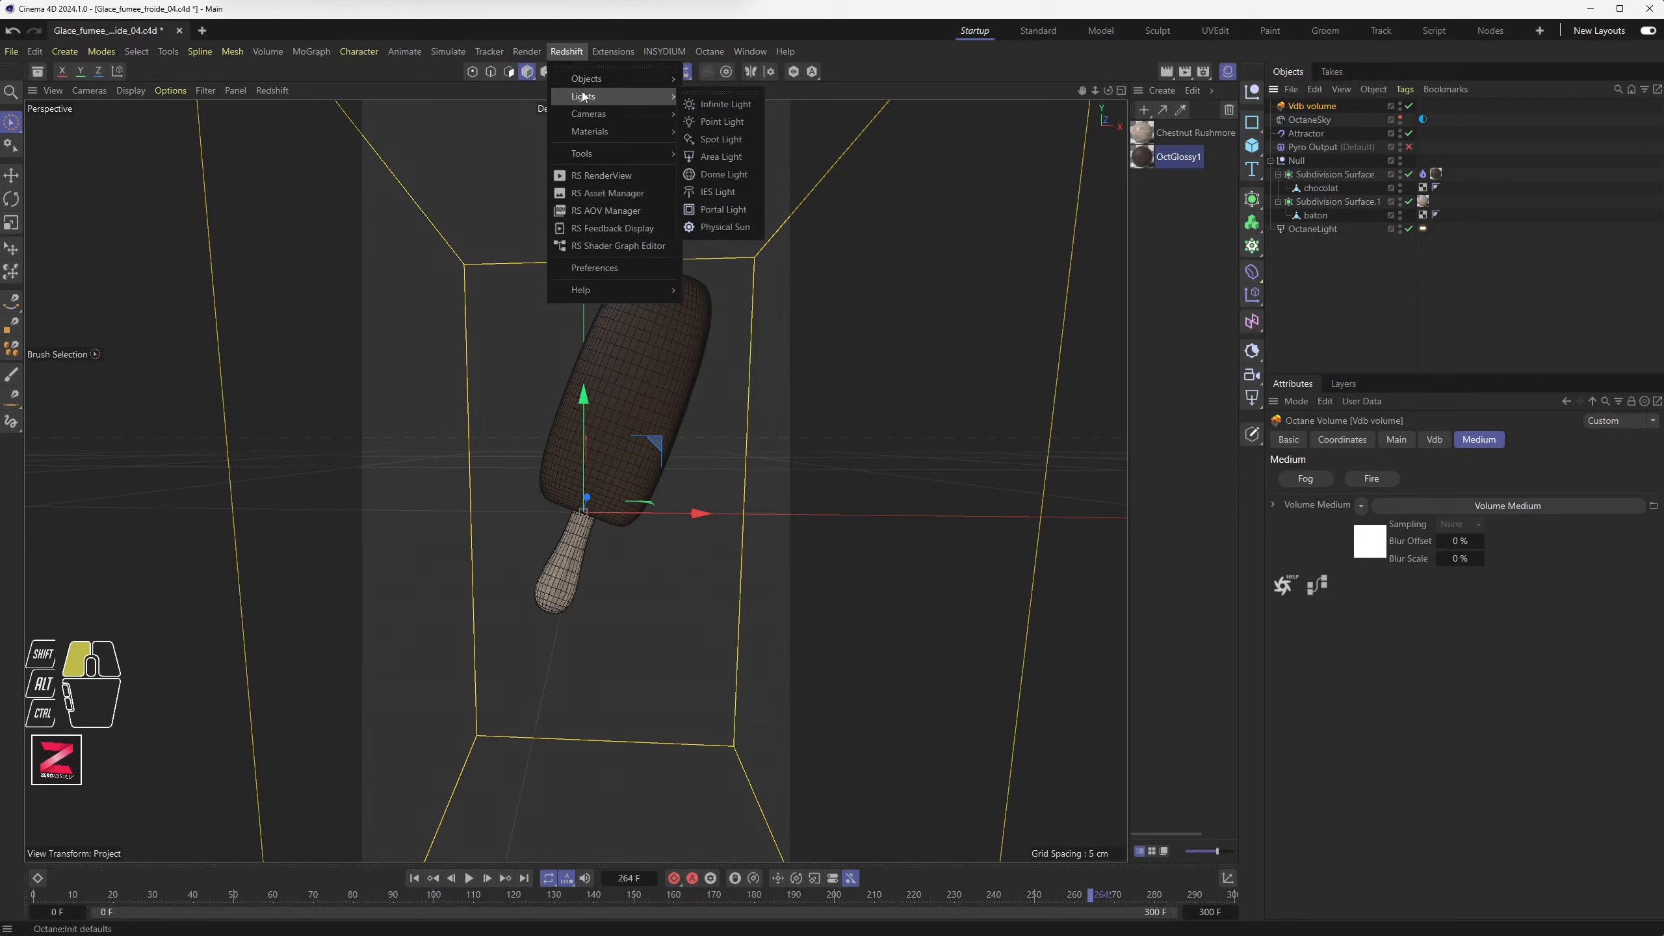
mouse_move(591, 132)
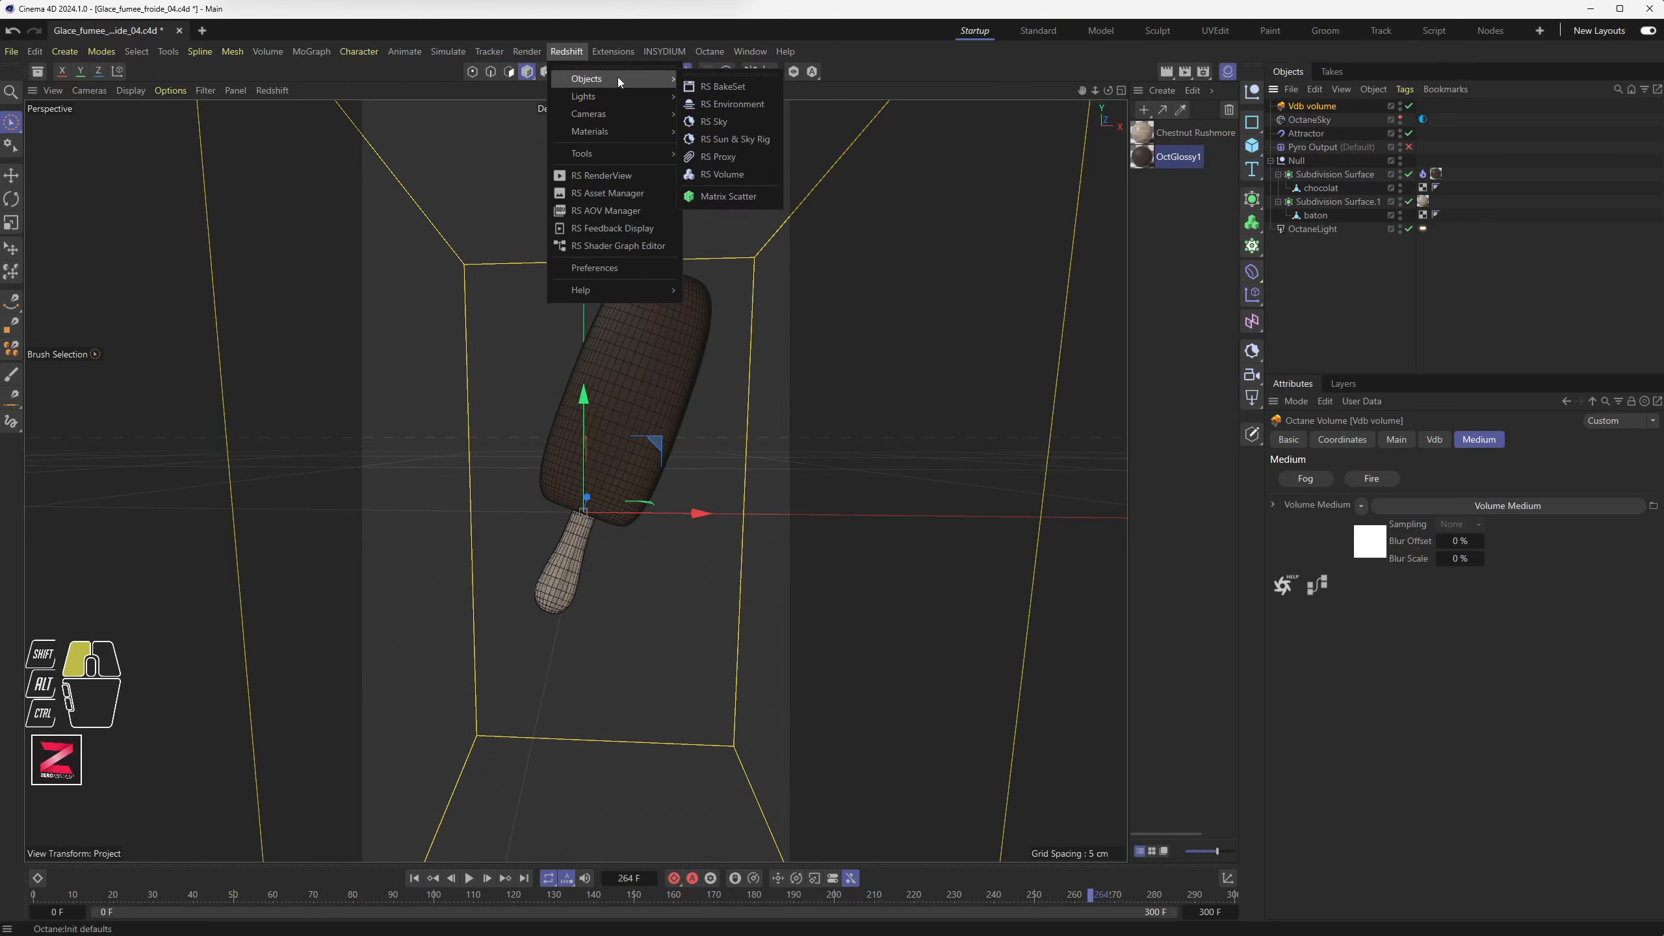
left_click(722, 176)
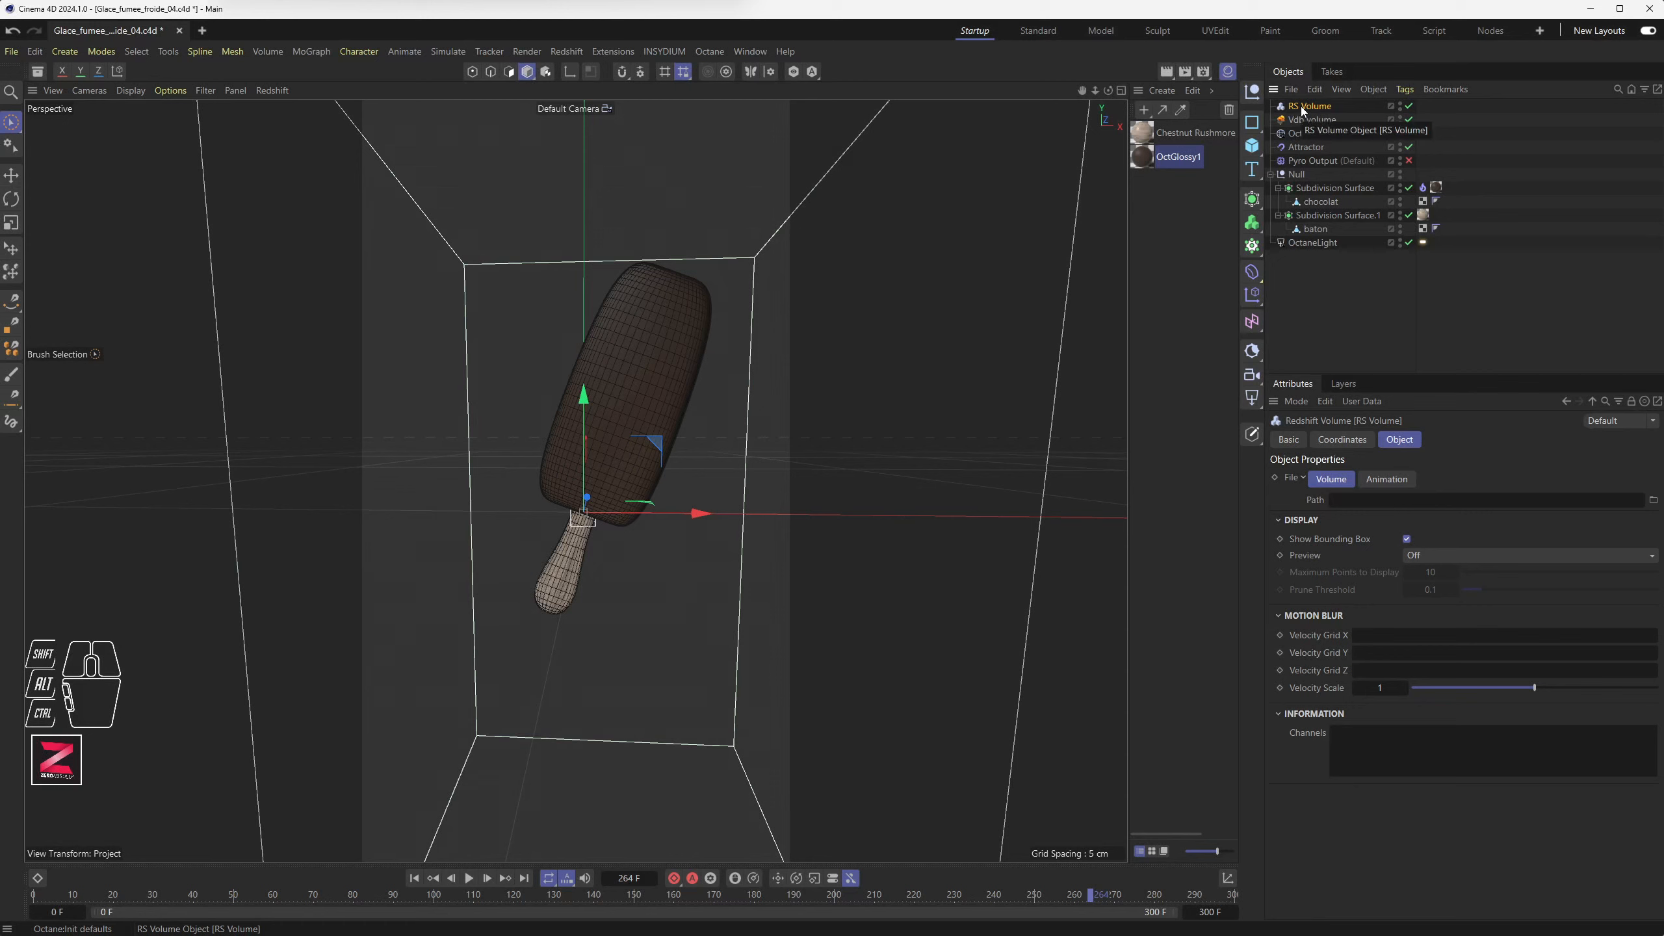
Load Glace_fumee_froide_03_v1_0000.vdb from the Glace_Fumee_Froide_cache01 folder into the RS Volume without copying it to the project, and dismiss the feedback window
left_click(1331, 501)
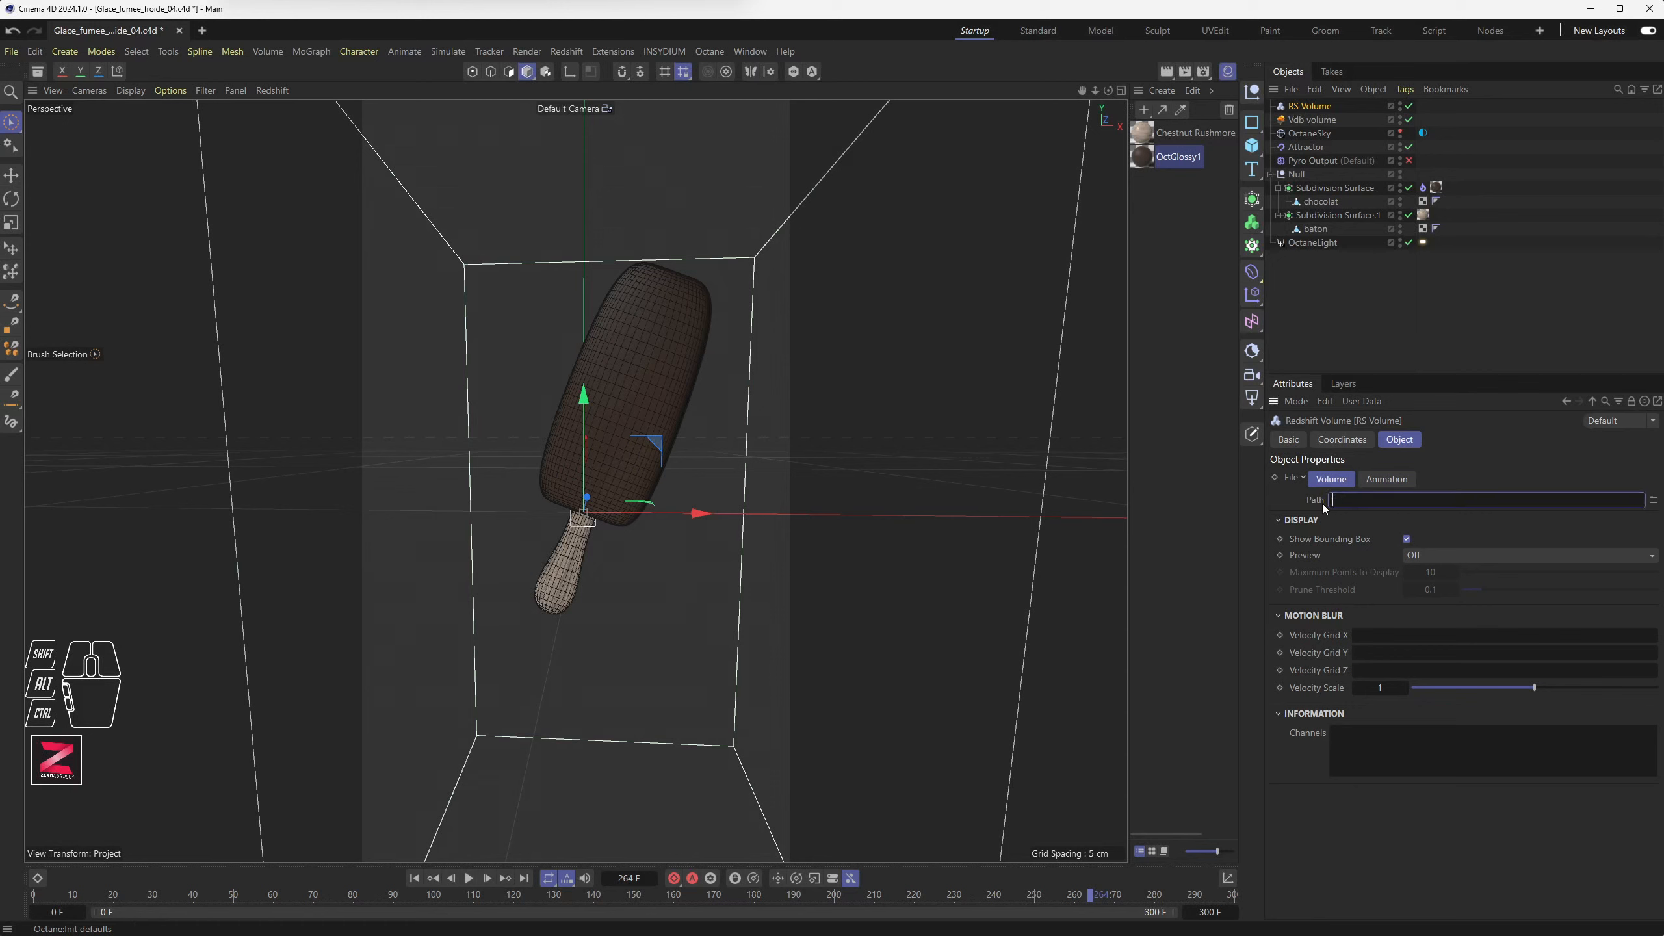
left_click(1653, 501)
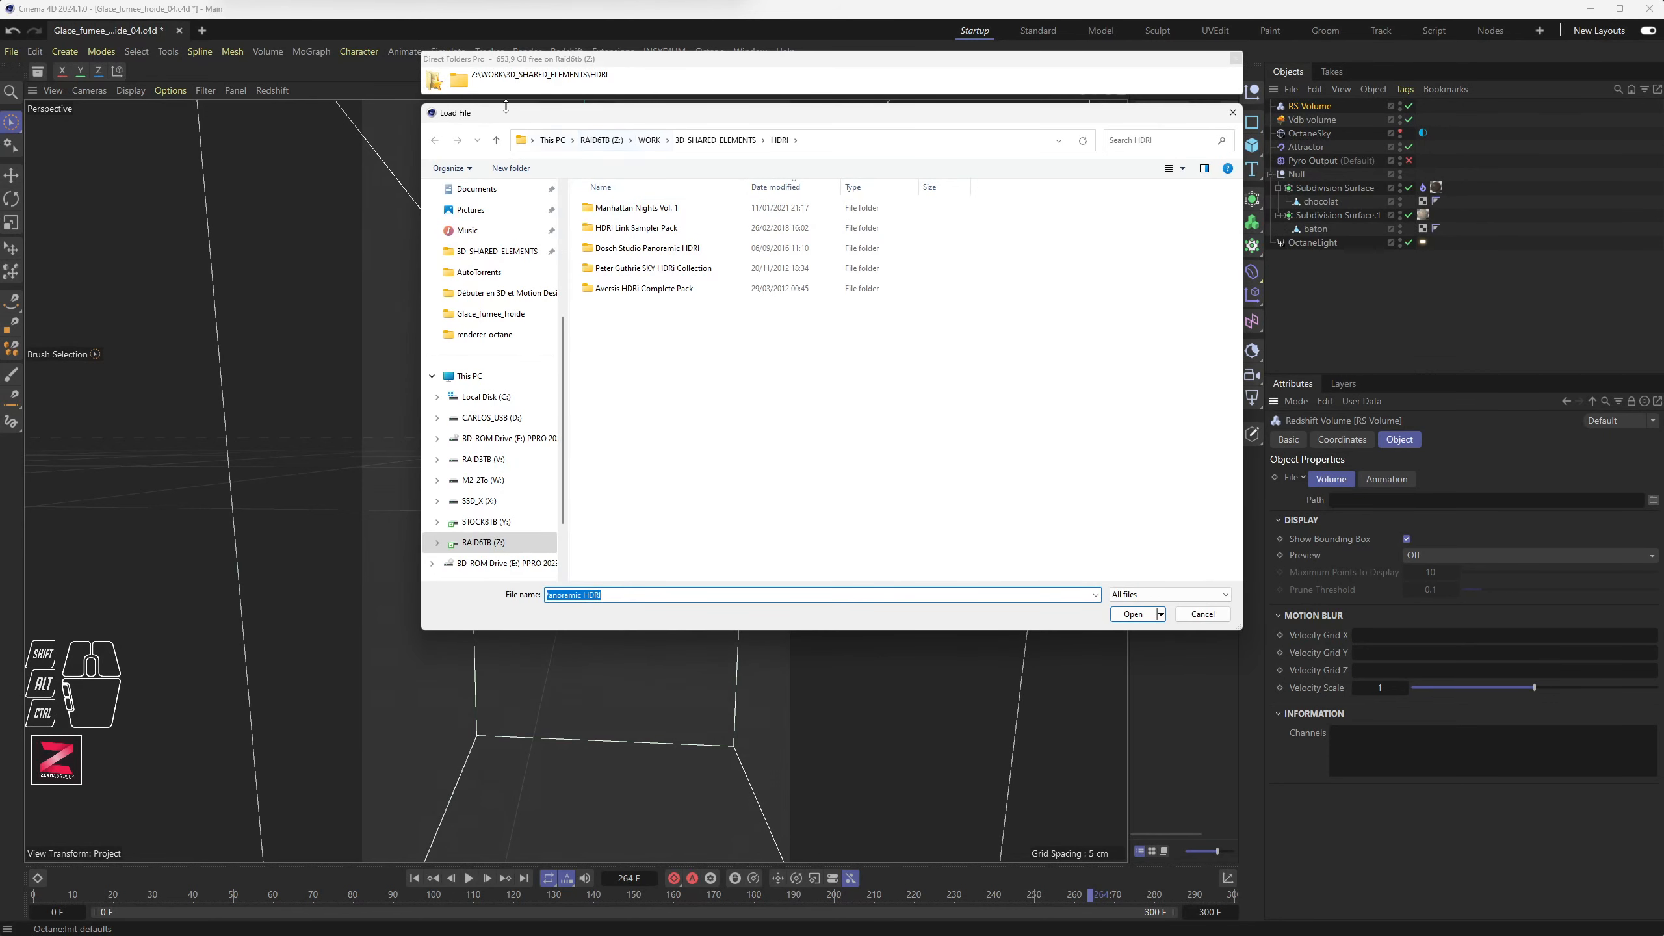
left_click(433, 82)
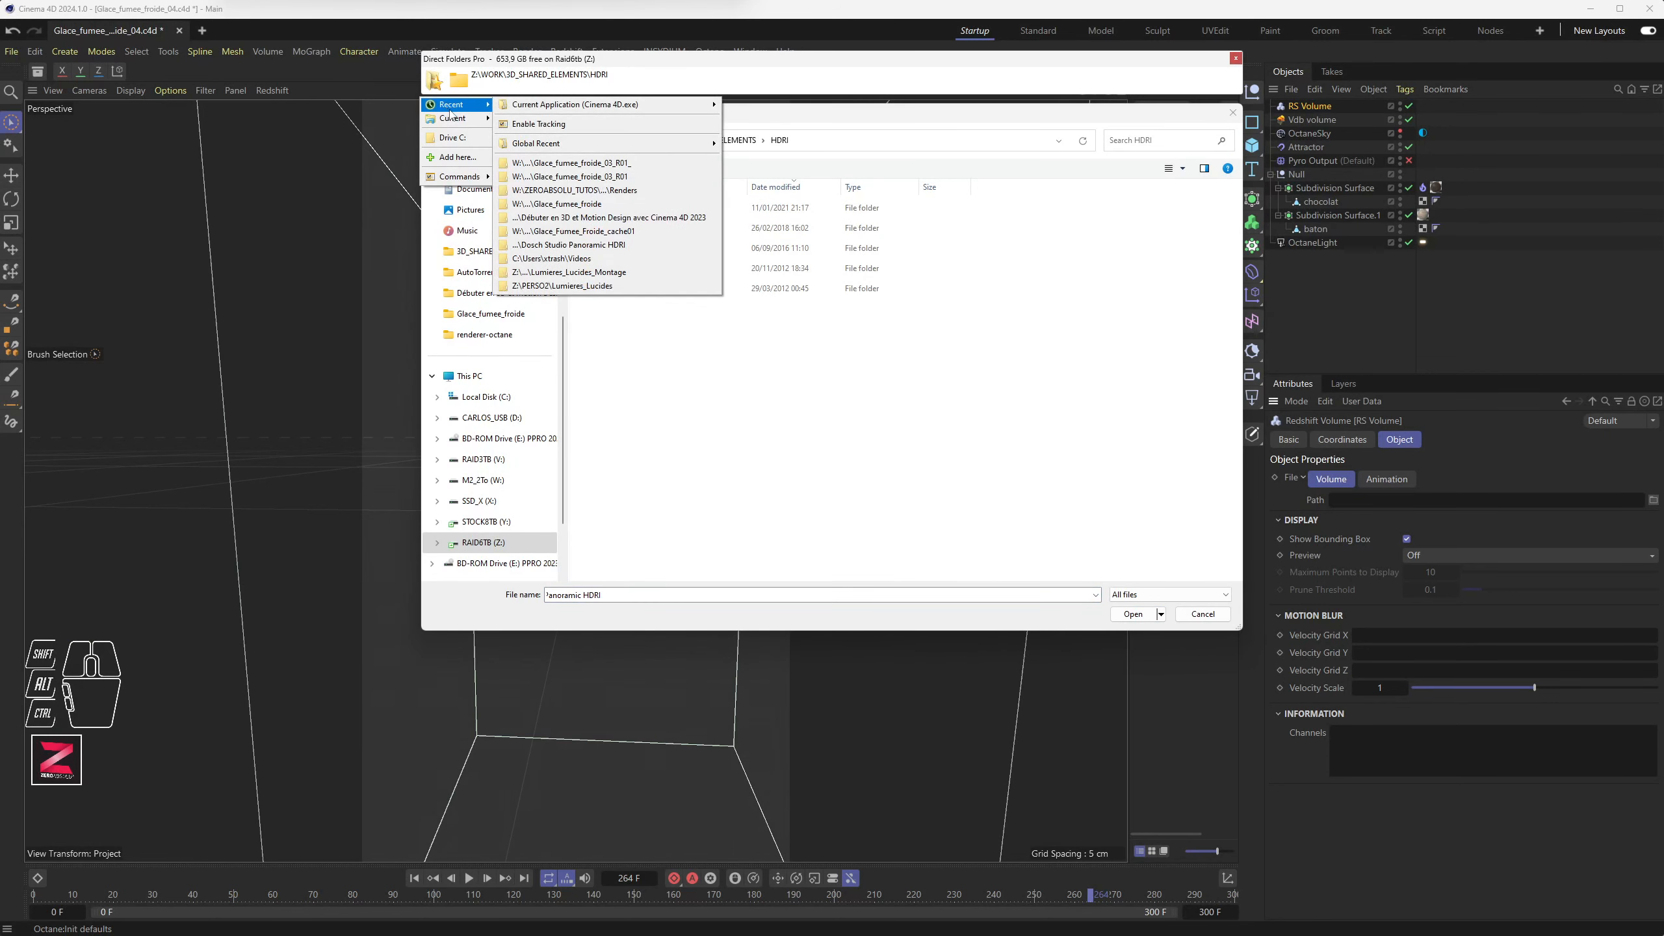
left_click(602, 177)
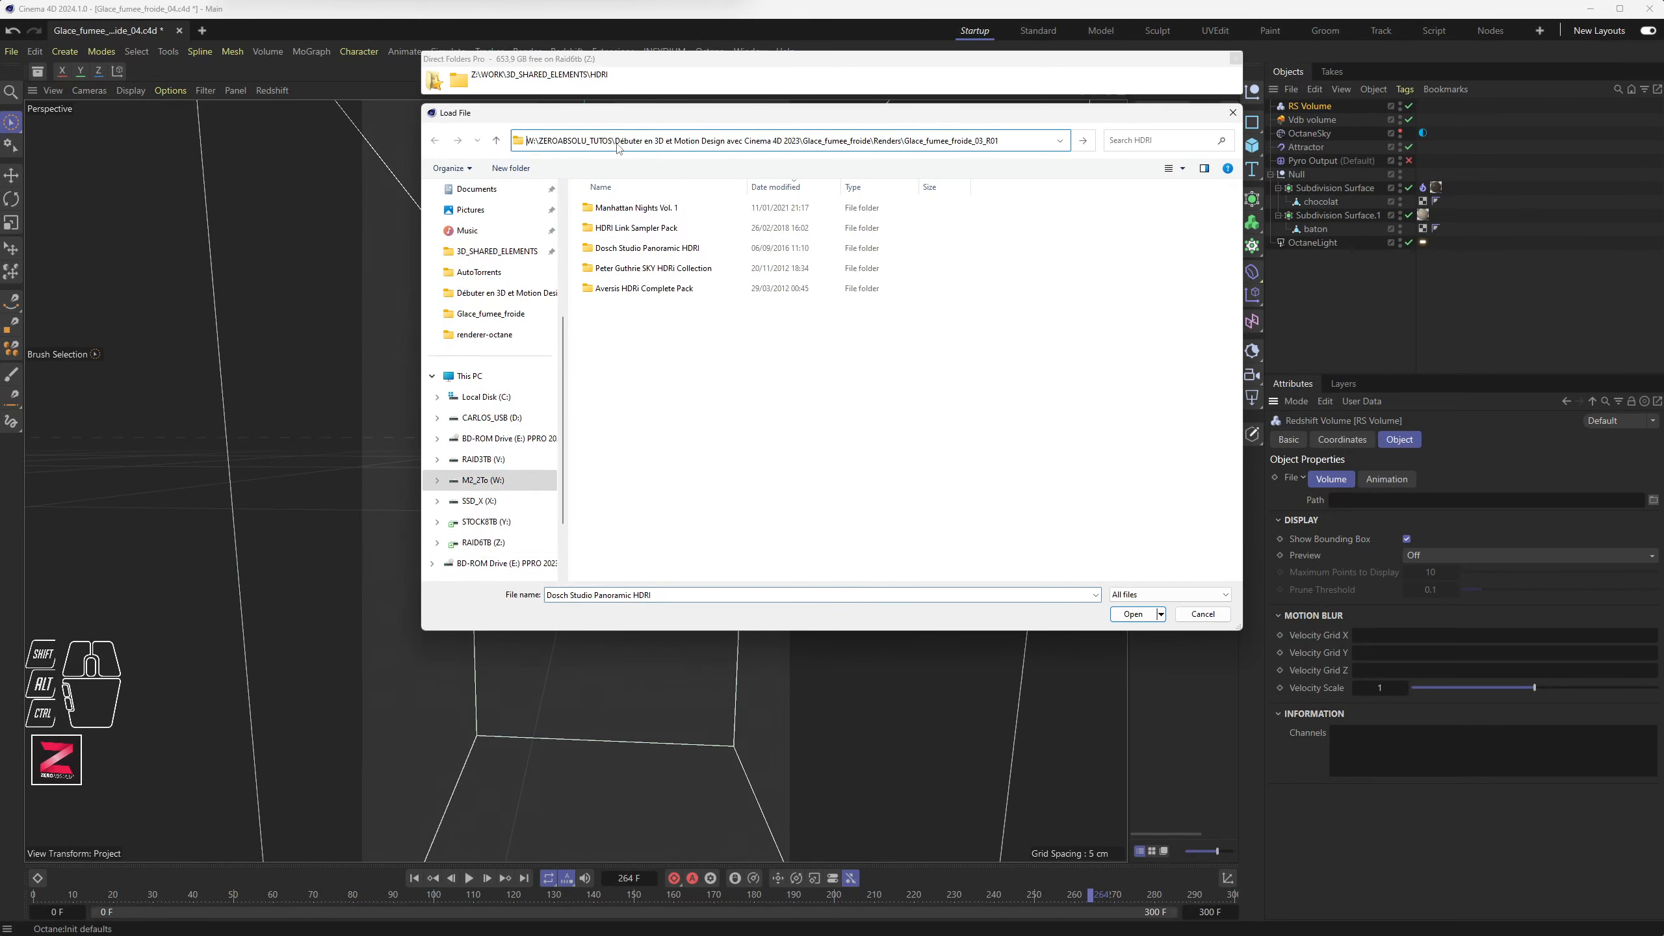
left_click(835, 141)
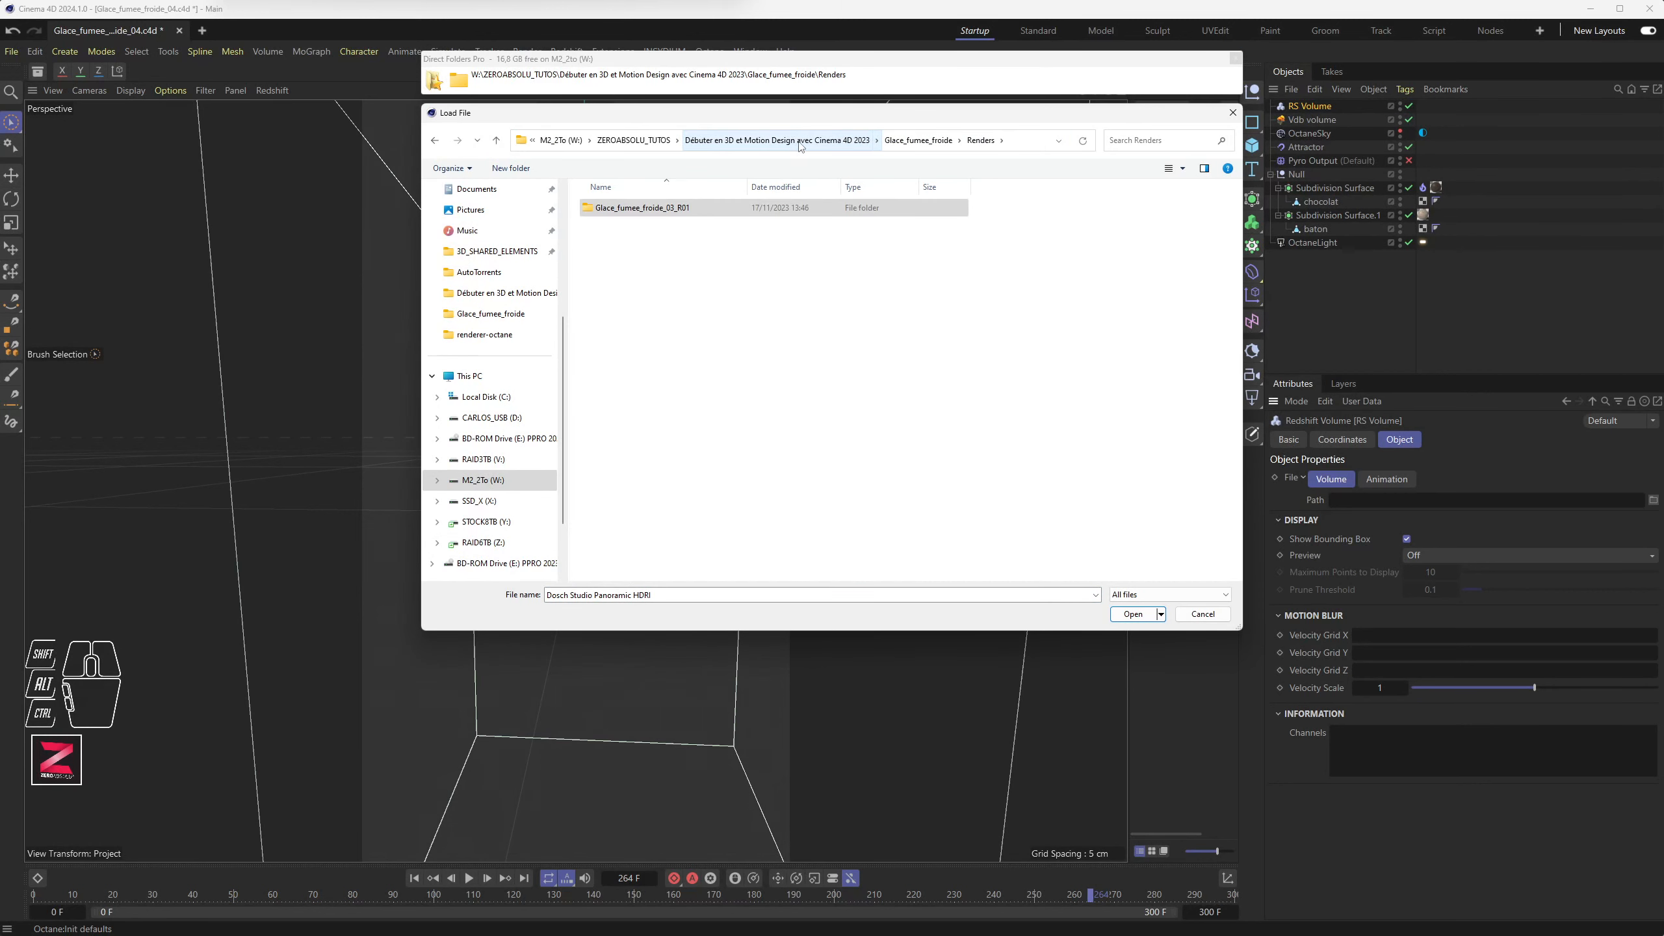
left_click(932, 143)
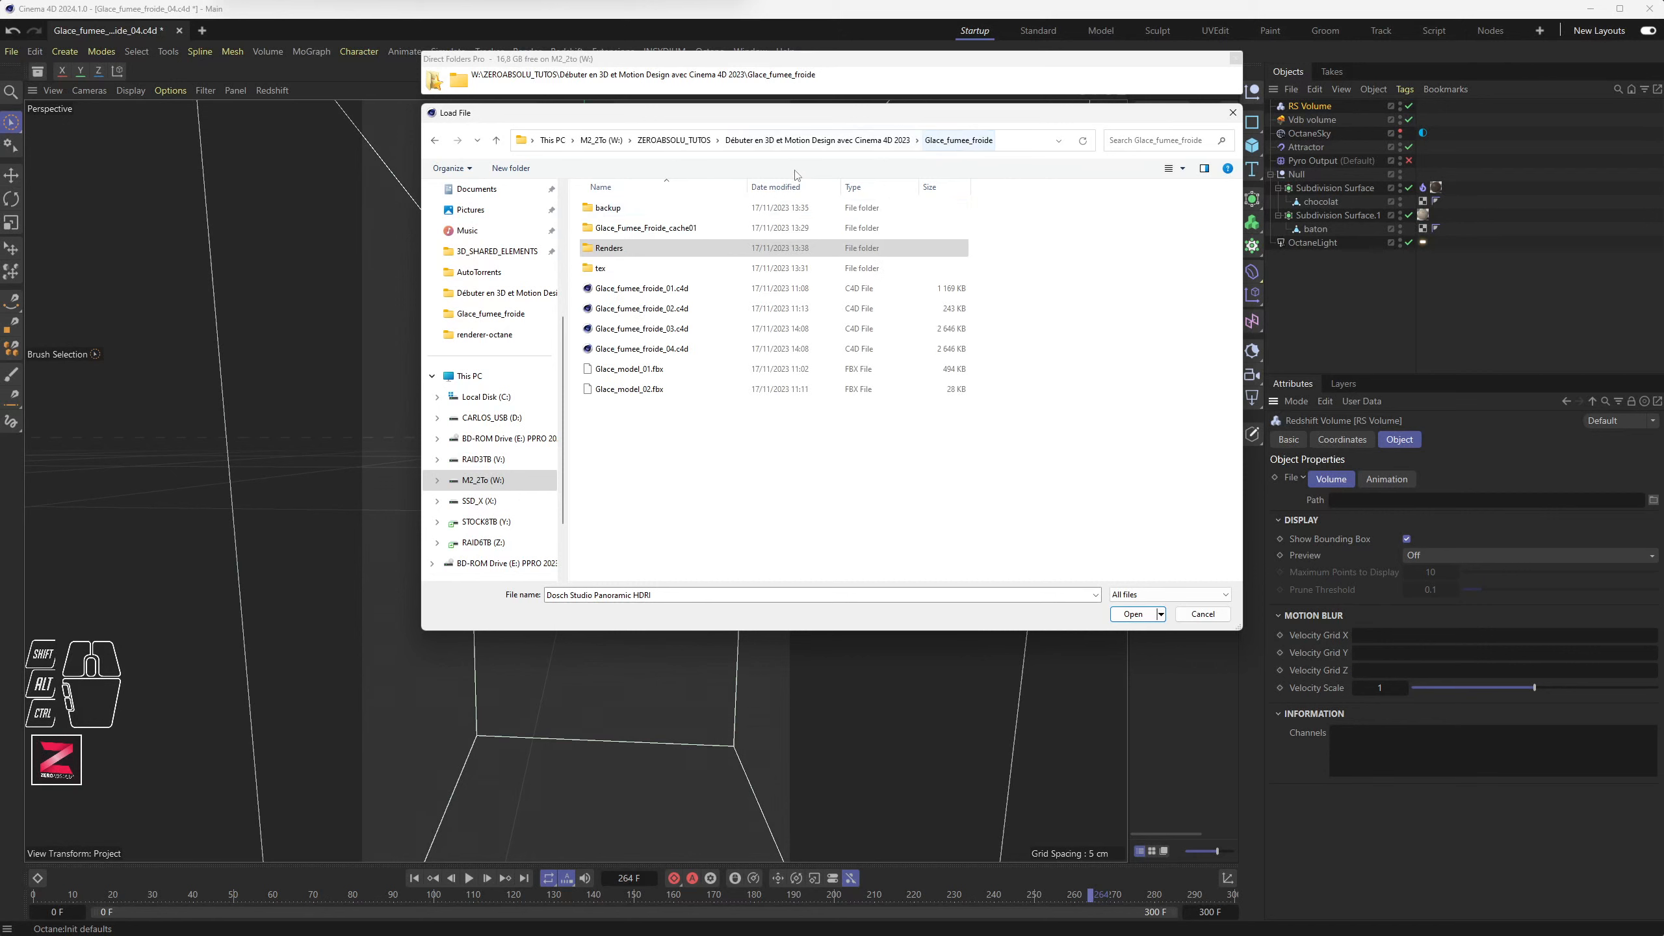
double_click(647, 226)
left_click(649, 209)
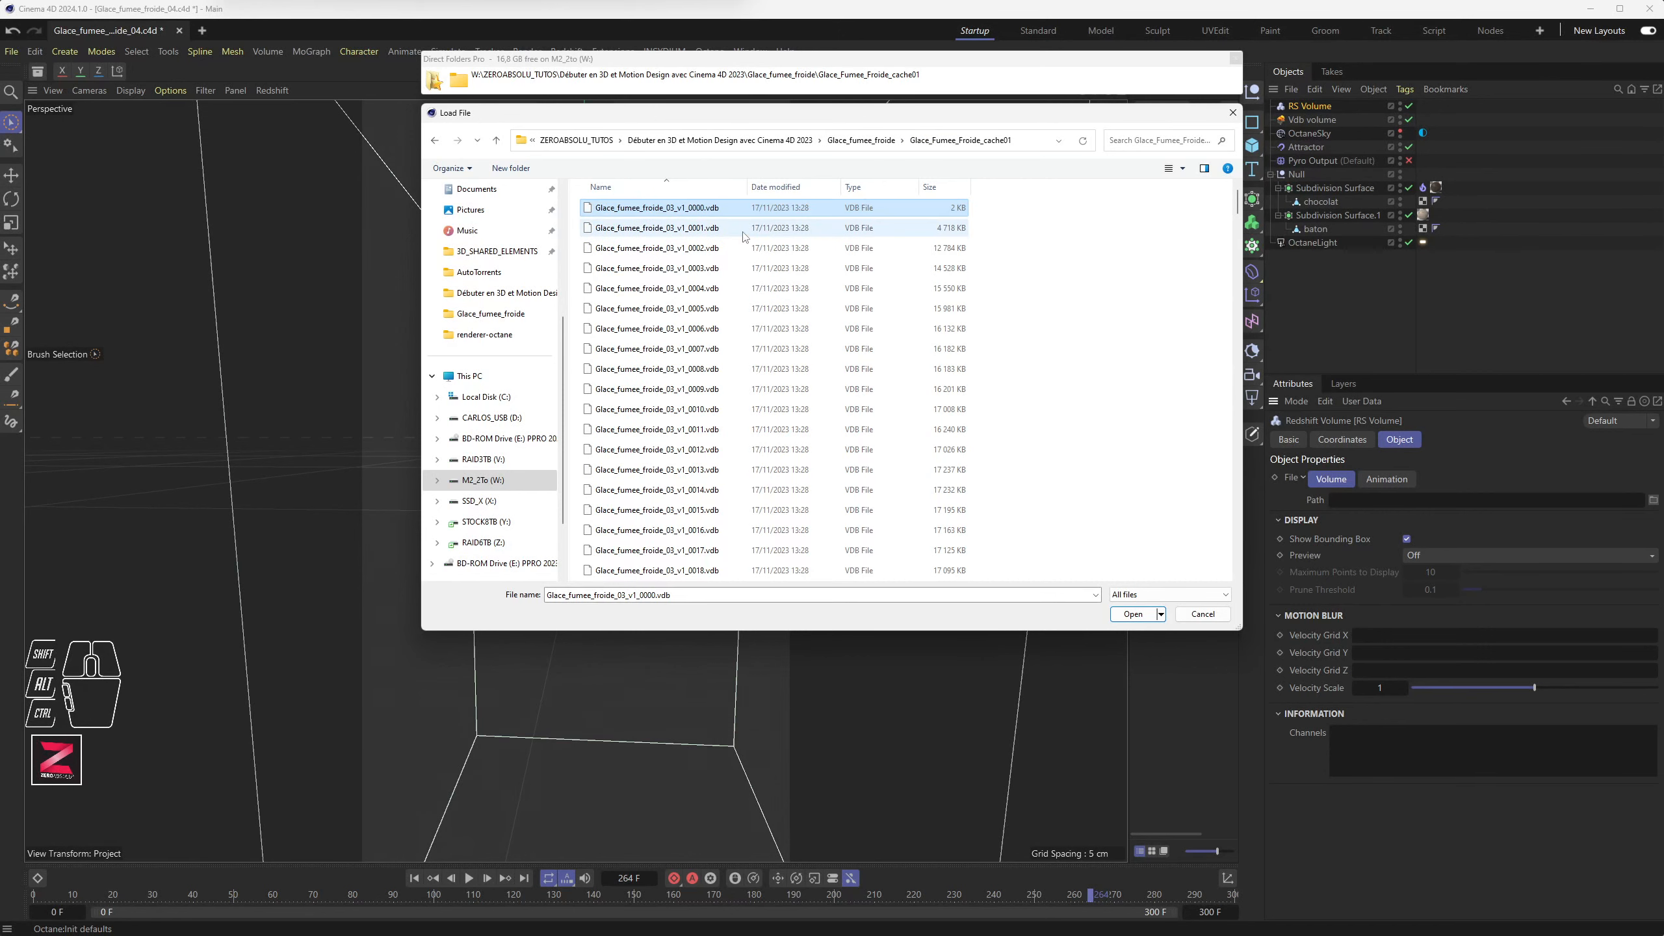
left_click(1135, 614)
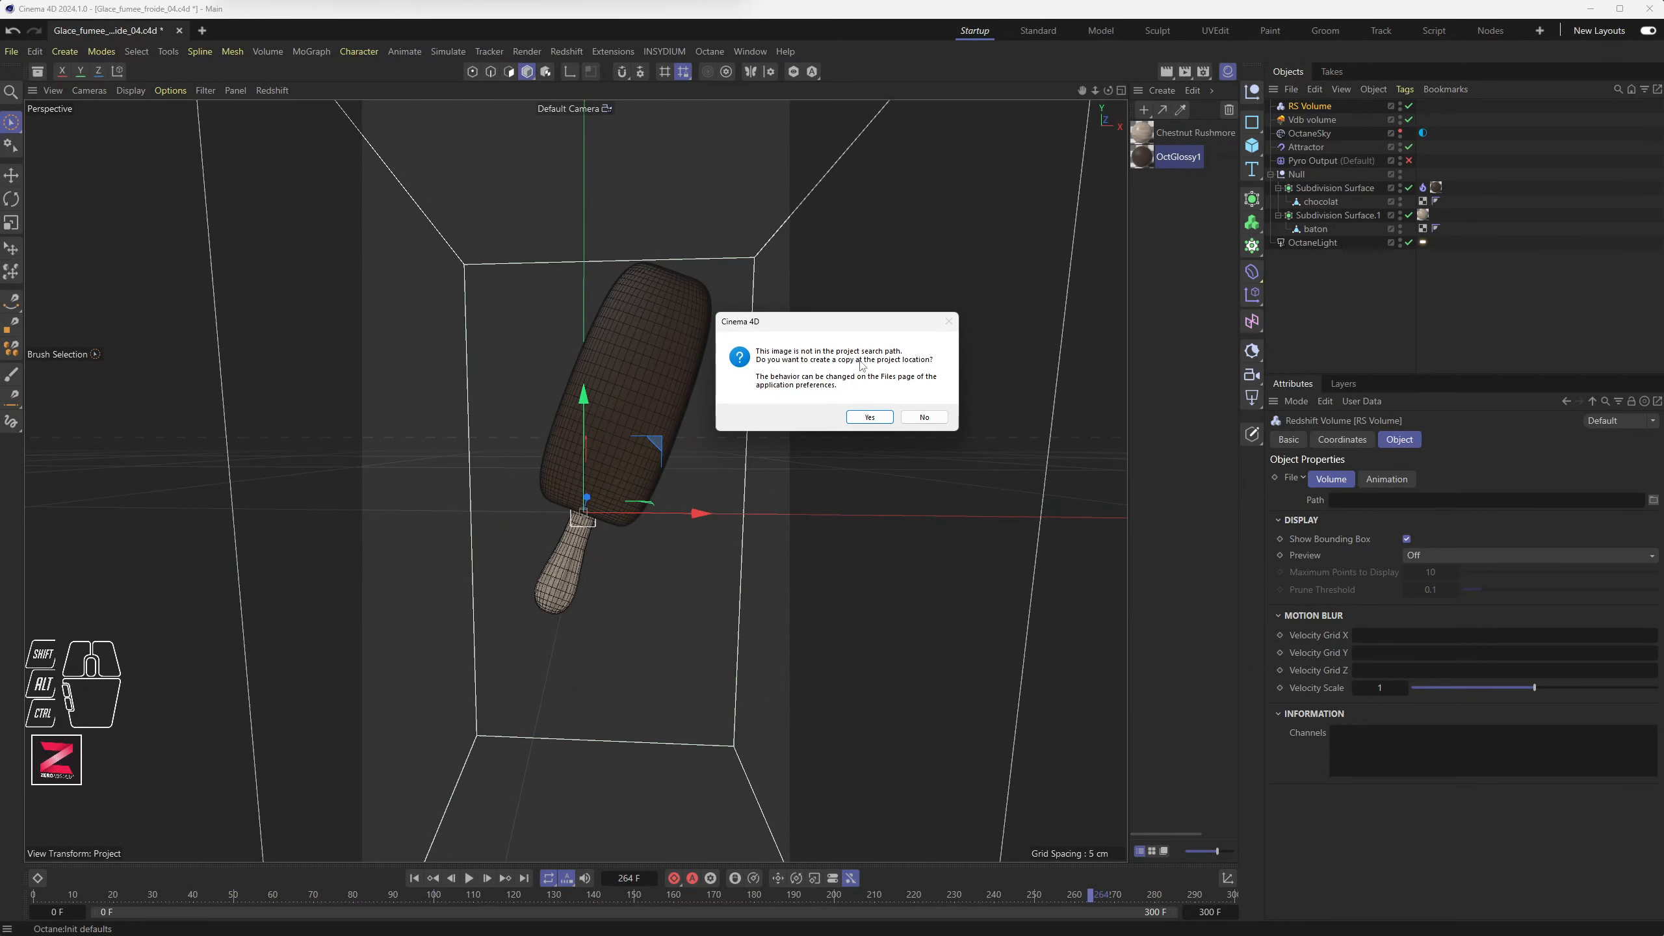
left_click(925, 418)
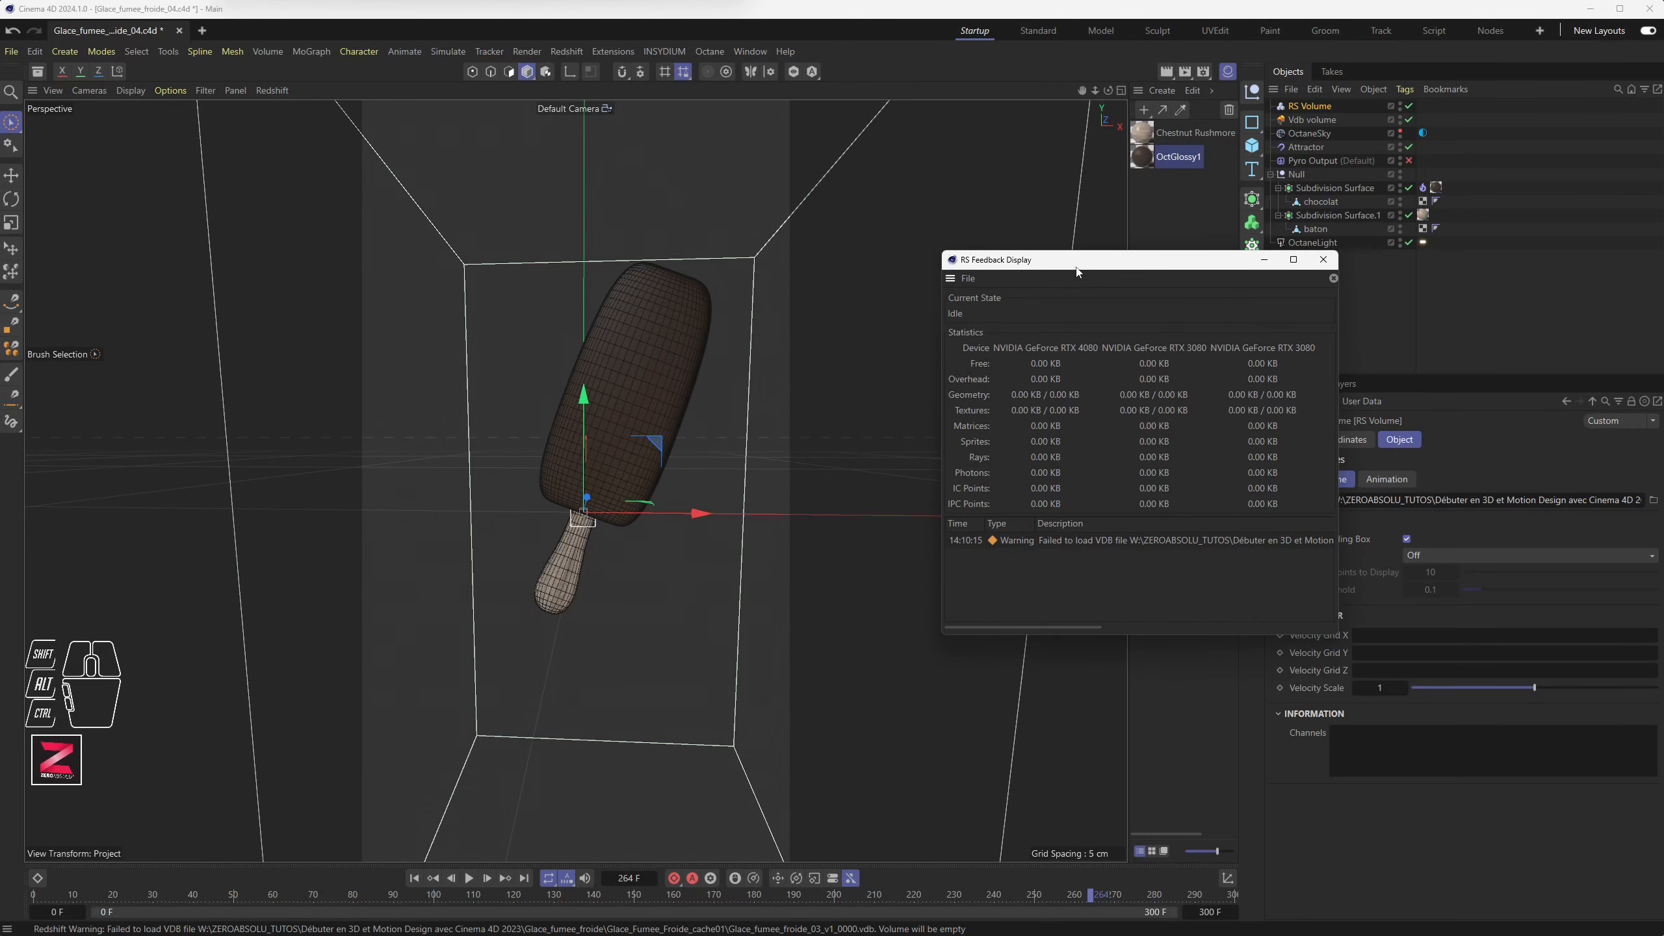
left_click_drag(1077, 271, 783, 167)
left_click_drag(1044, 532, 1083, 512)
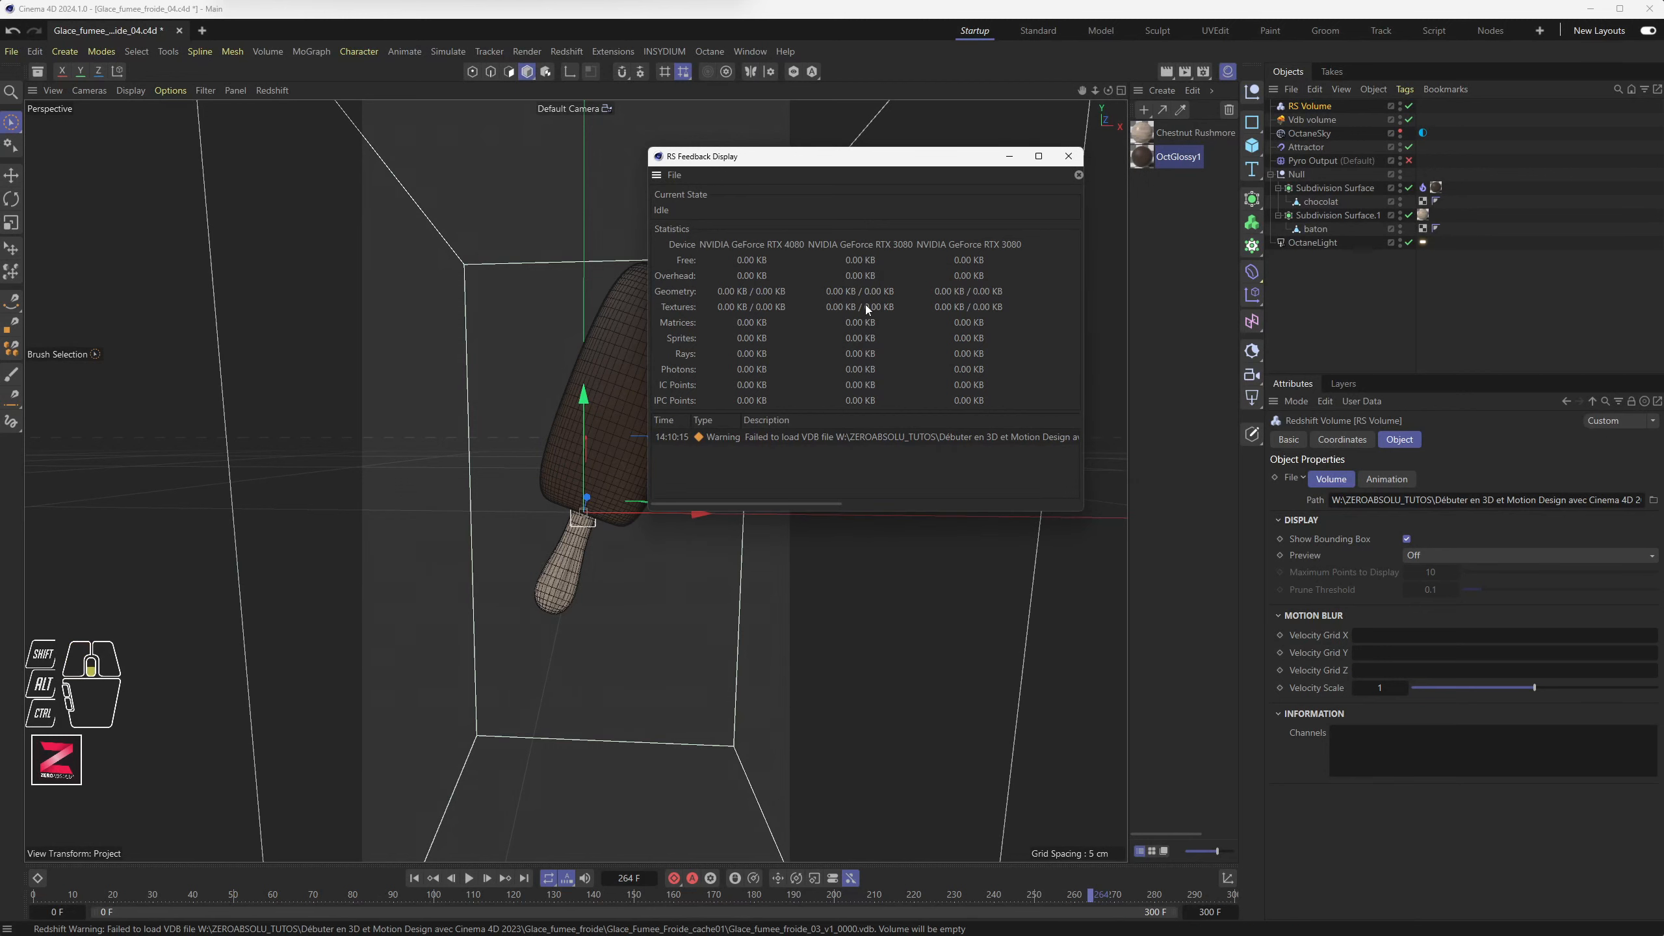
left_click(1069, 156)
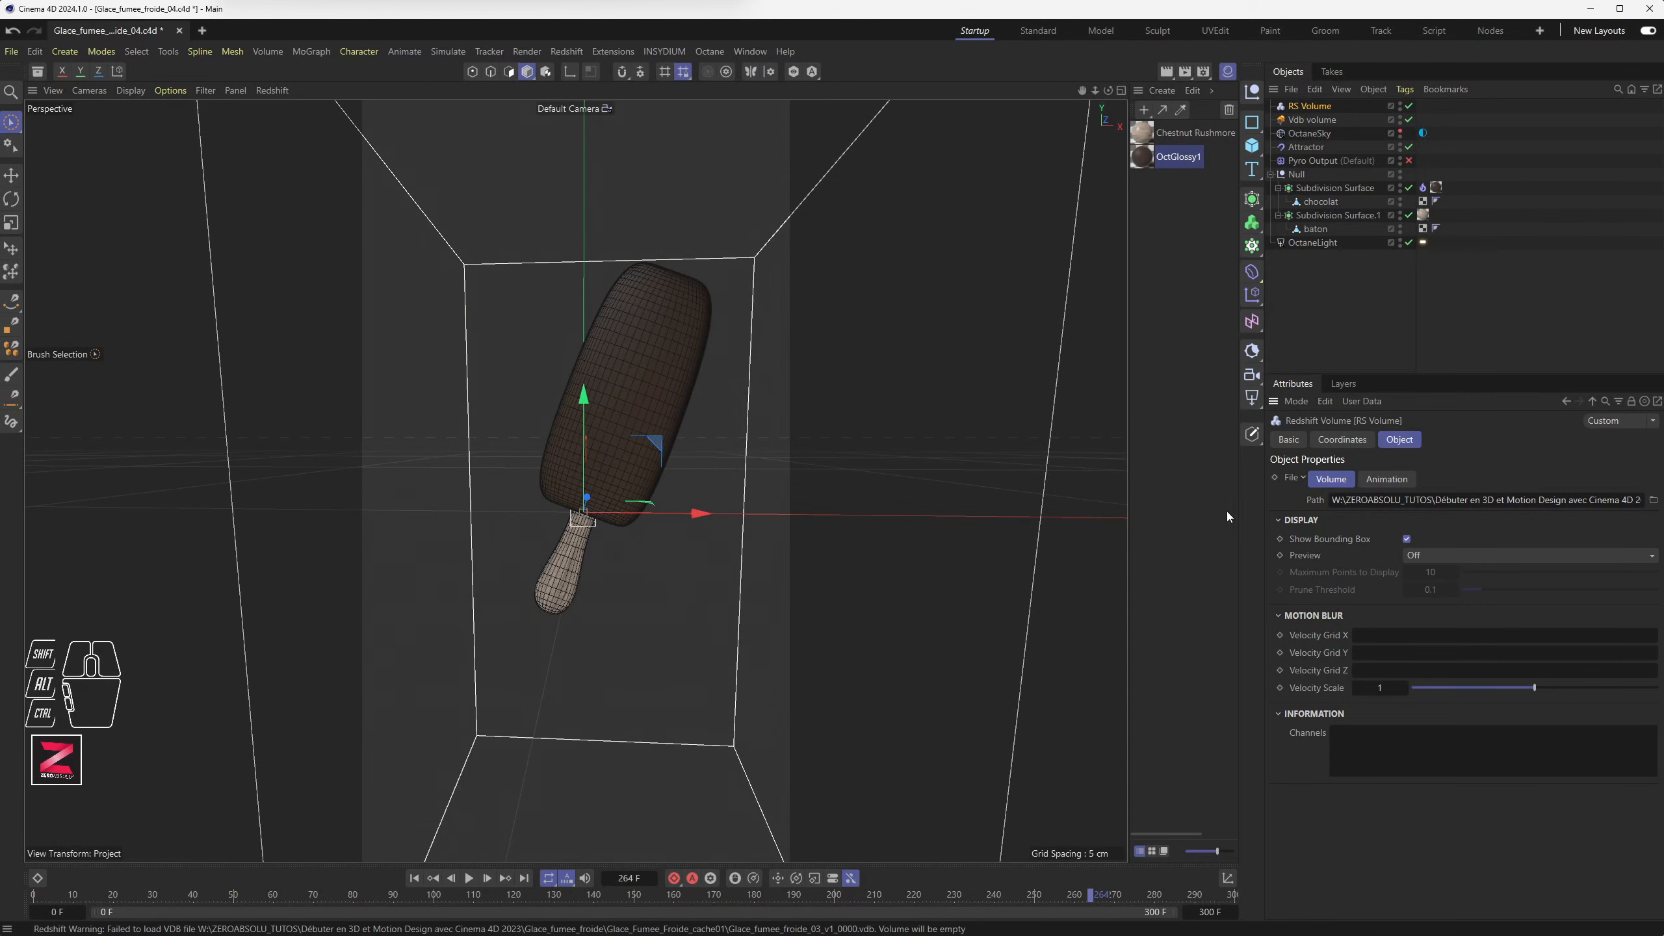
Set the RS Volume's animation mode to Simple, detect the sequence's frames and dismiss the feedback window
left_click(1384, 478)
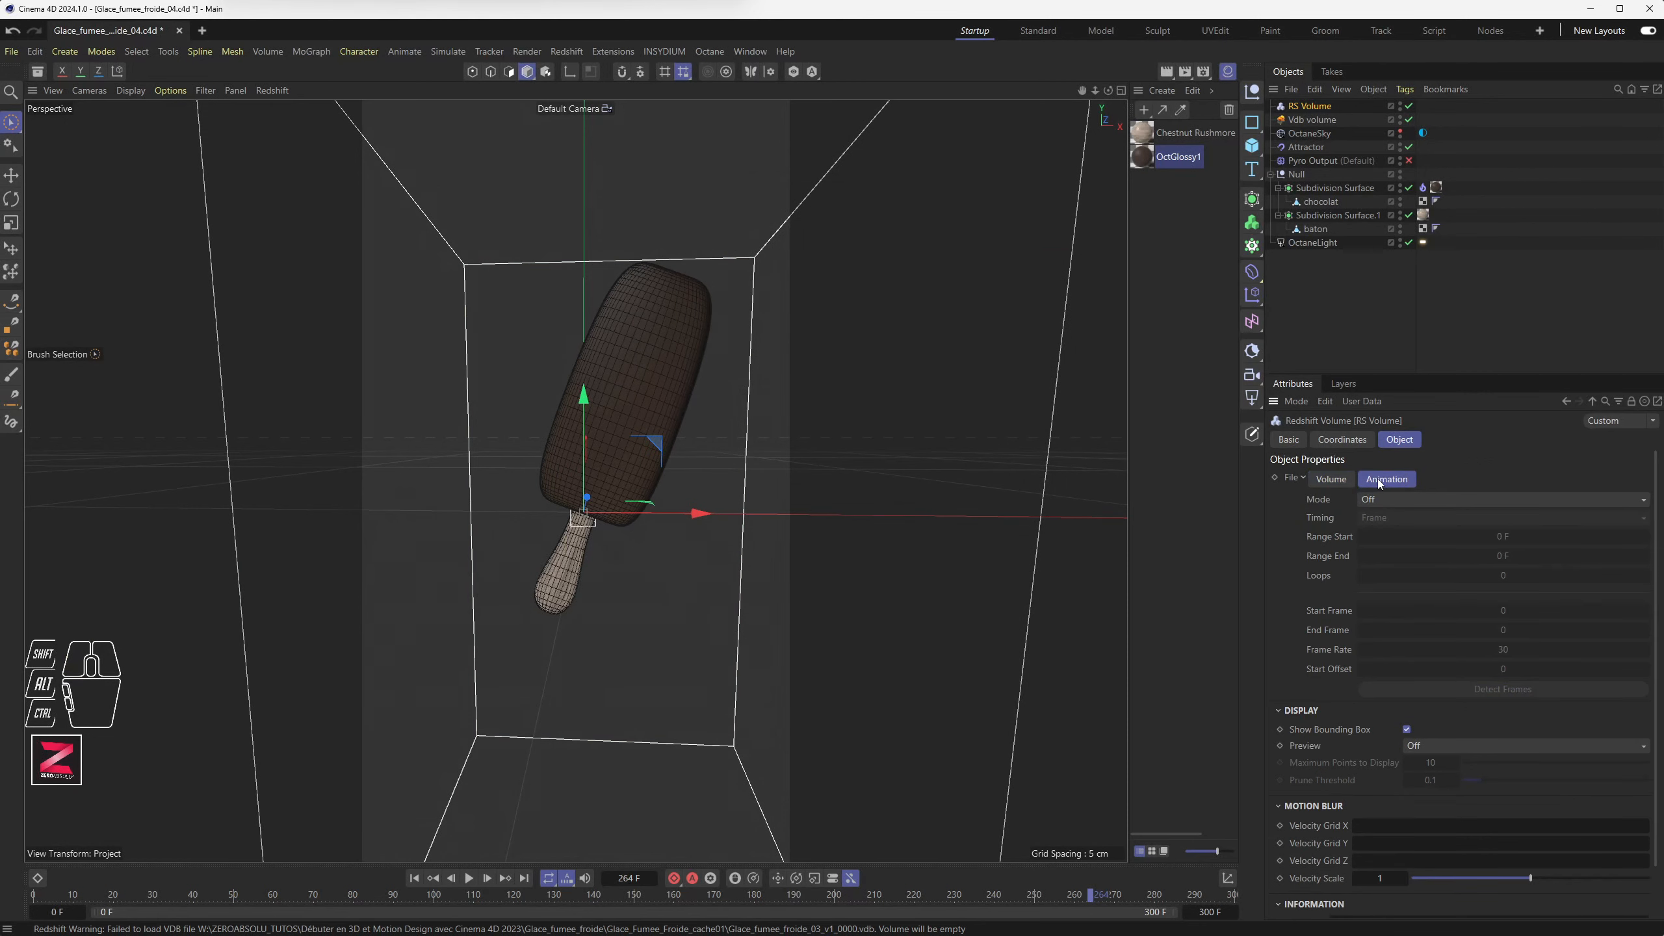
left_click_drag(1374, 496, 1389, 539)
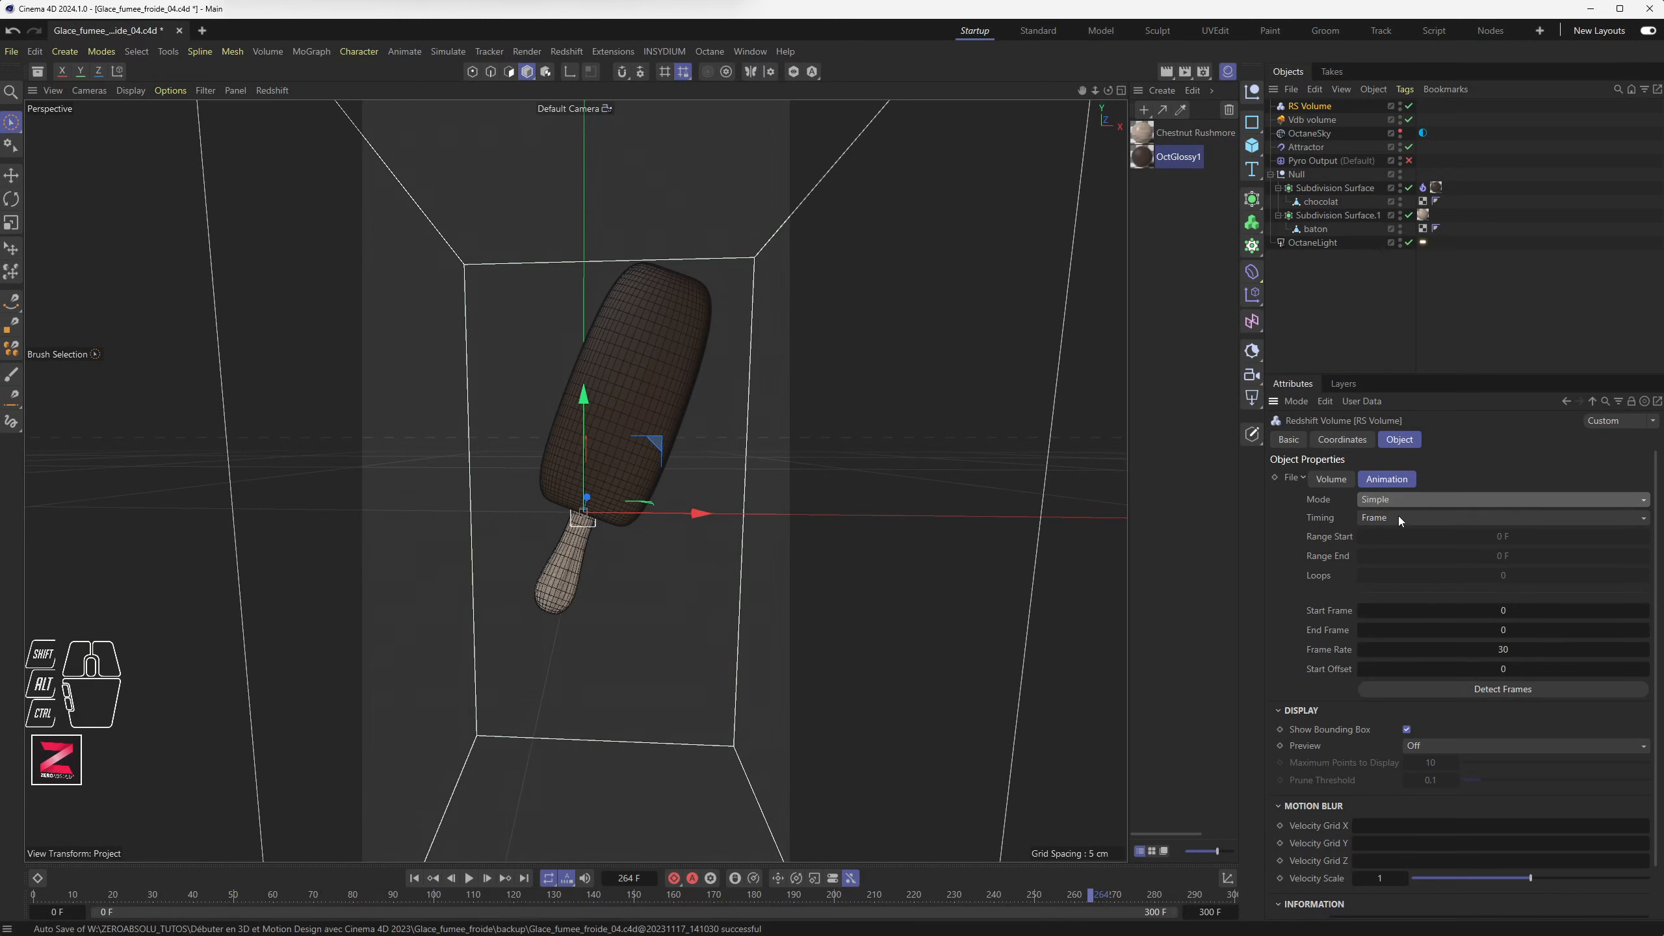
left_click(1465, 691)
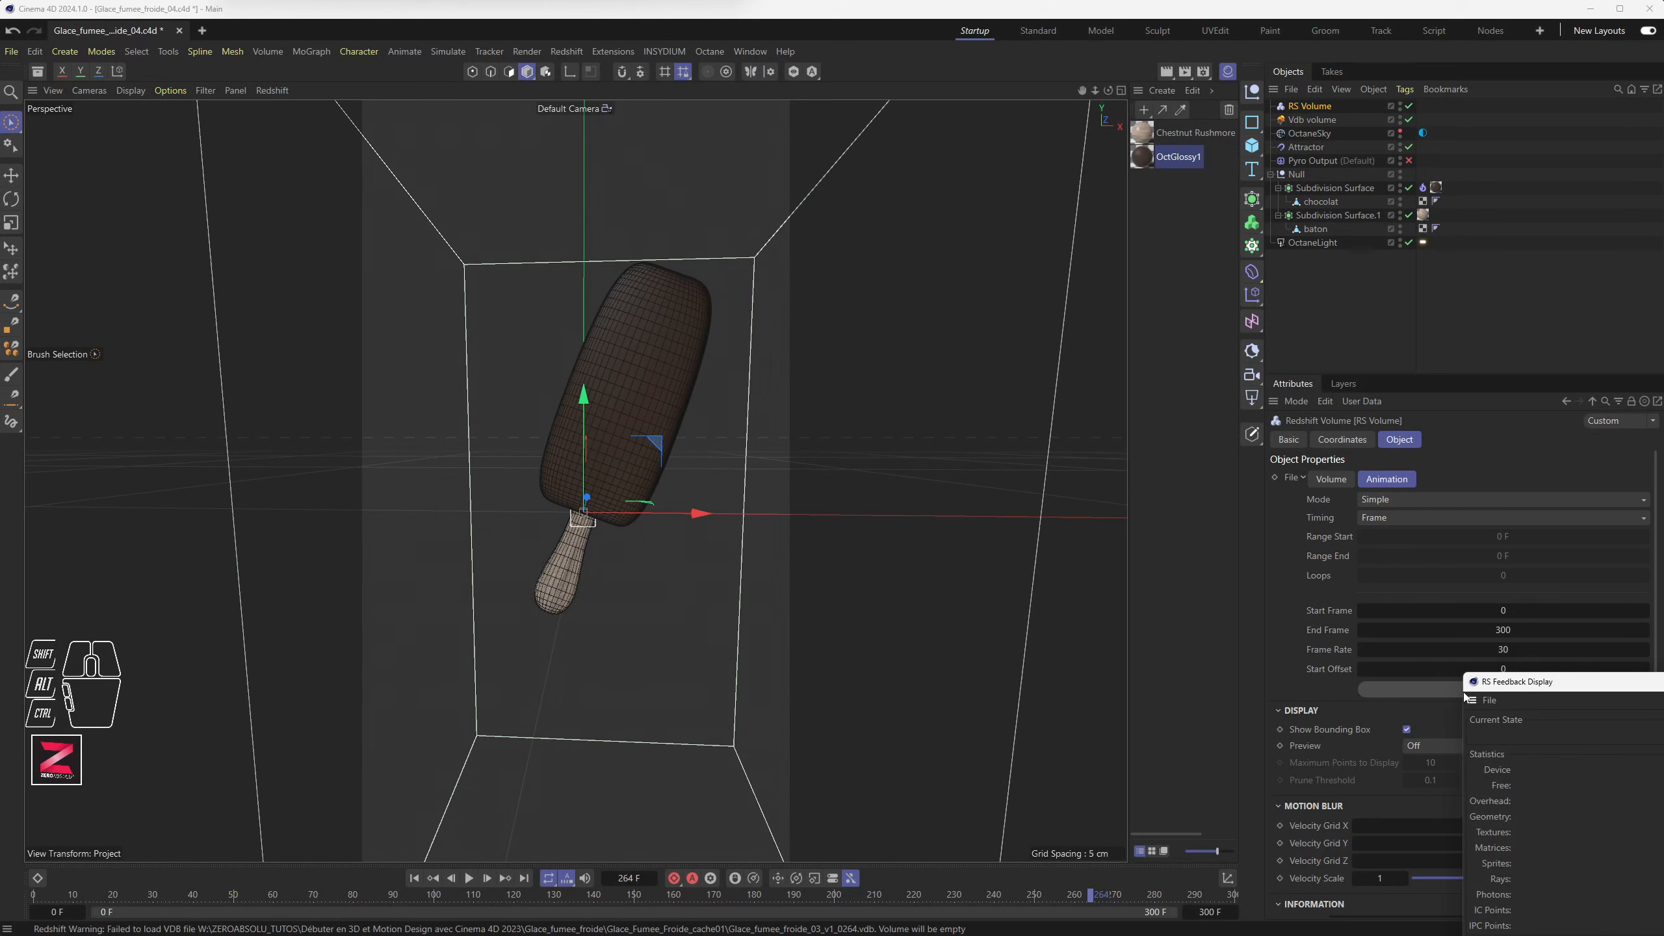
left_click(1663, 682)
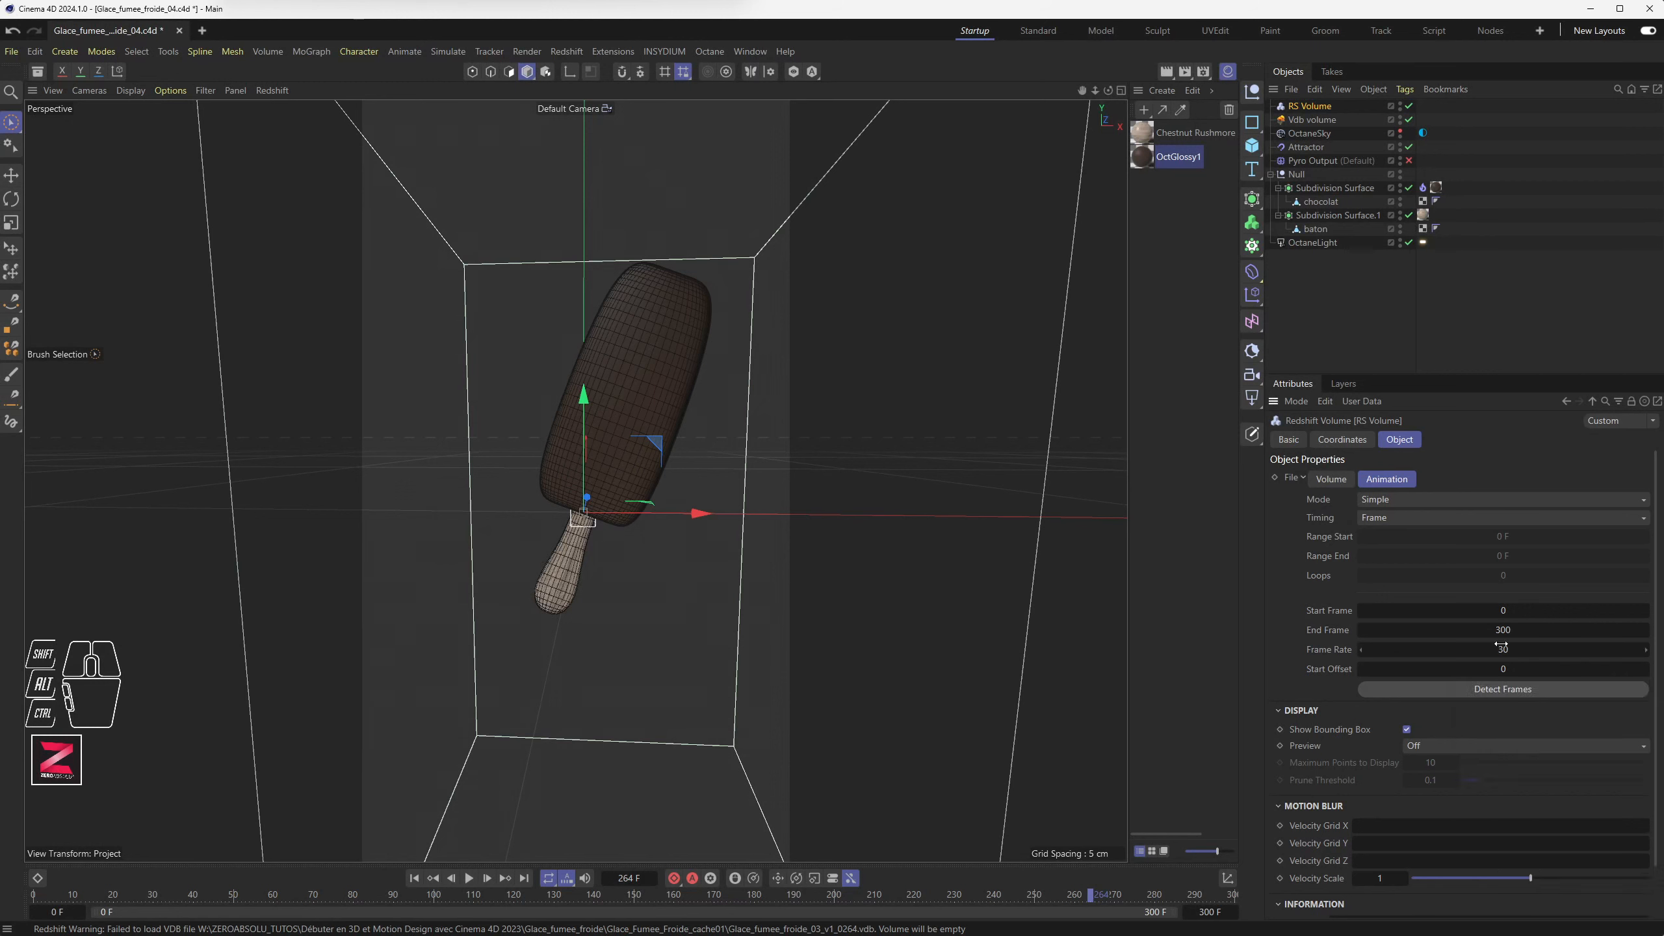
Set the RS Volume's animation frame rate to 50 and check its remaining object properties
left_click(1498, 609)
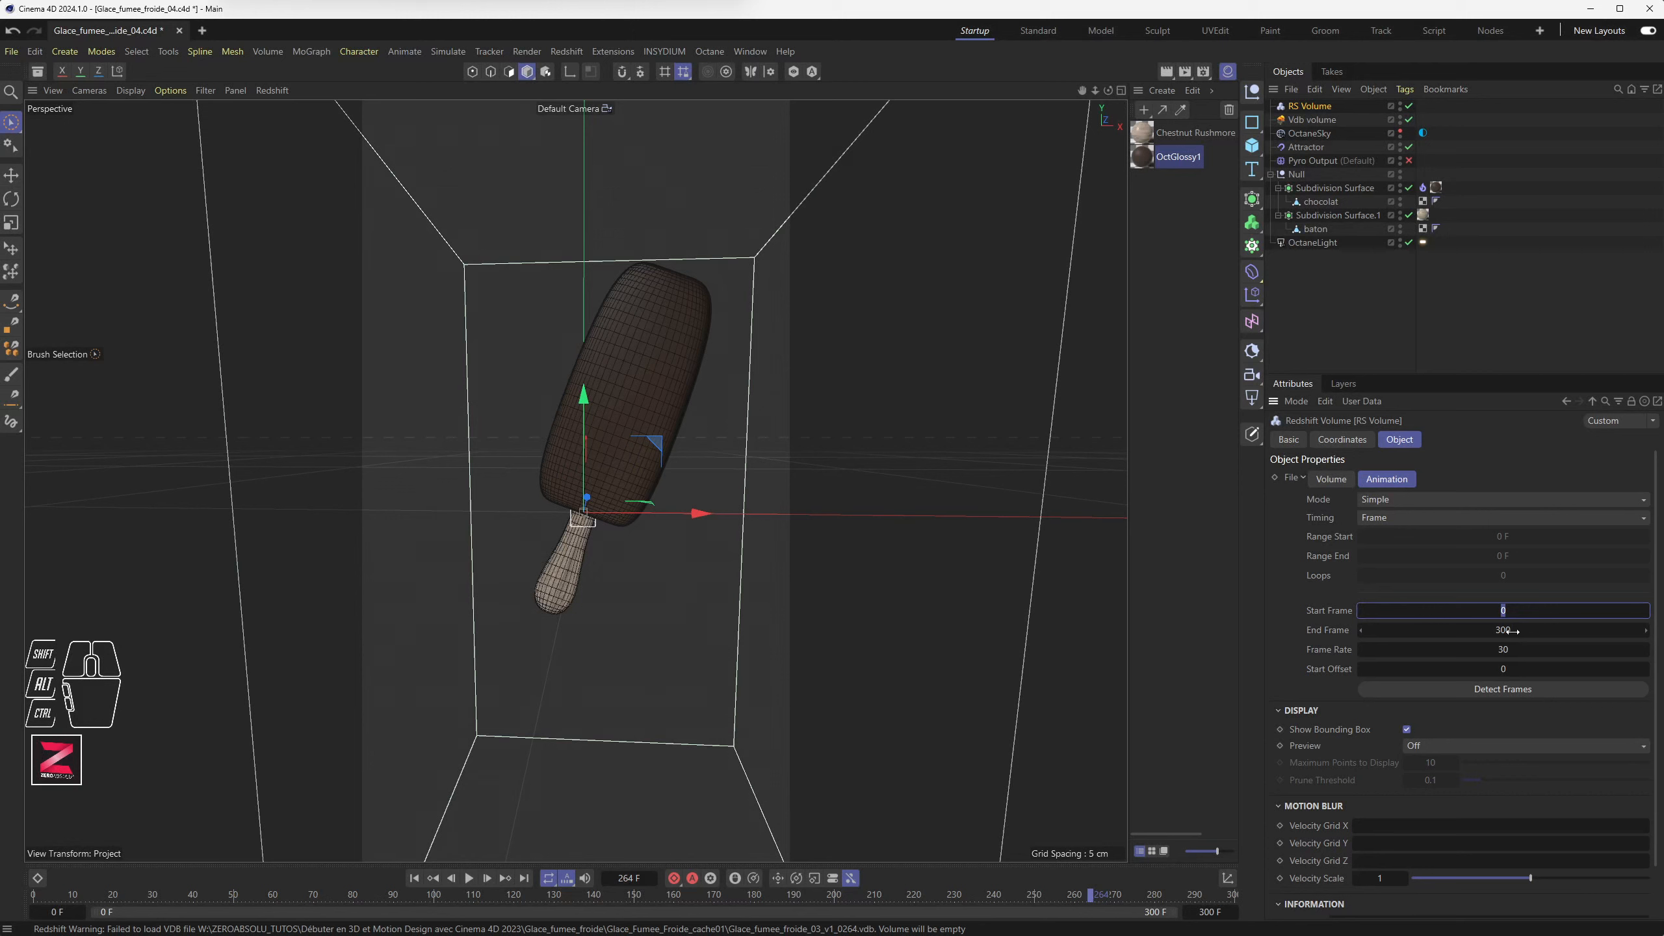
left_click(1506, 630)
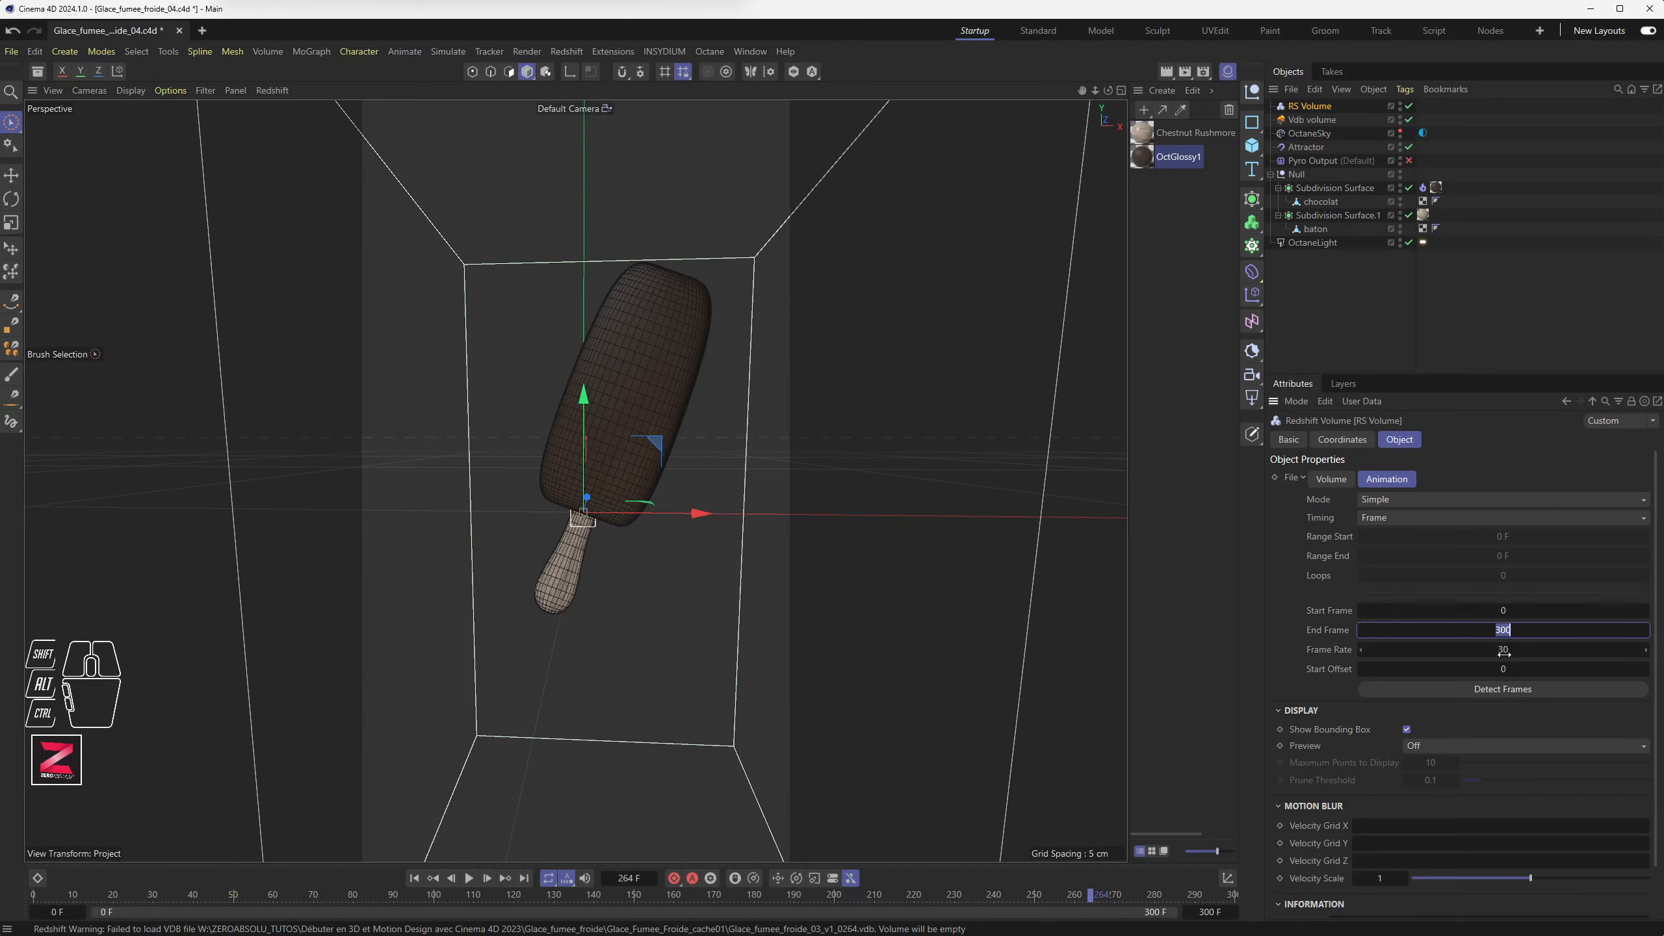
left_click(1502, 649)
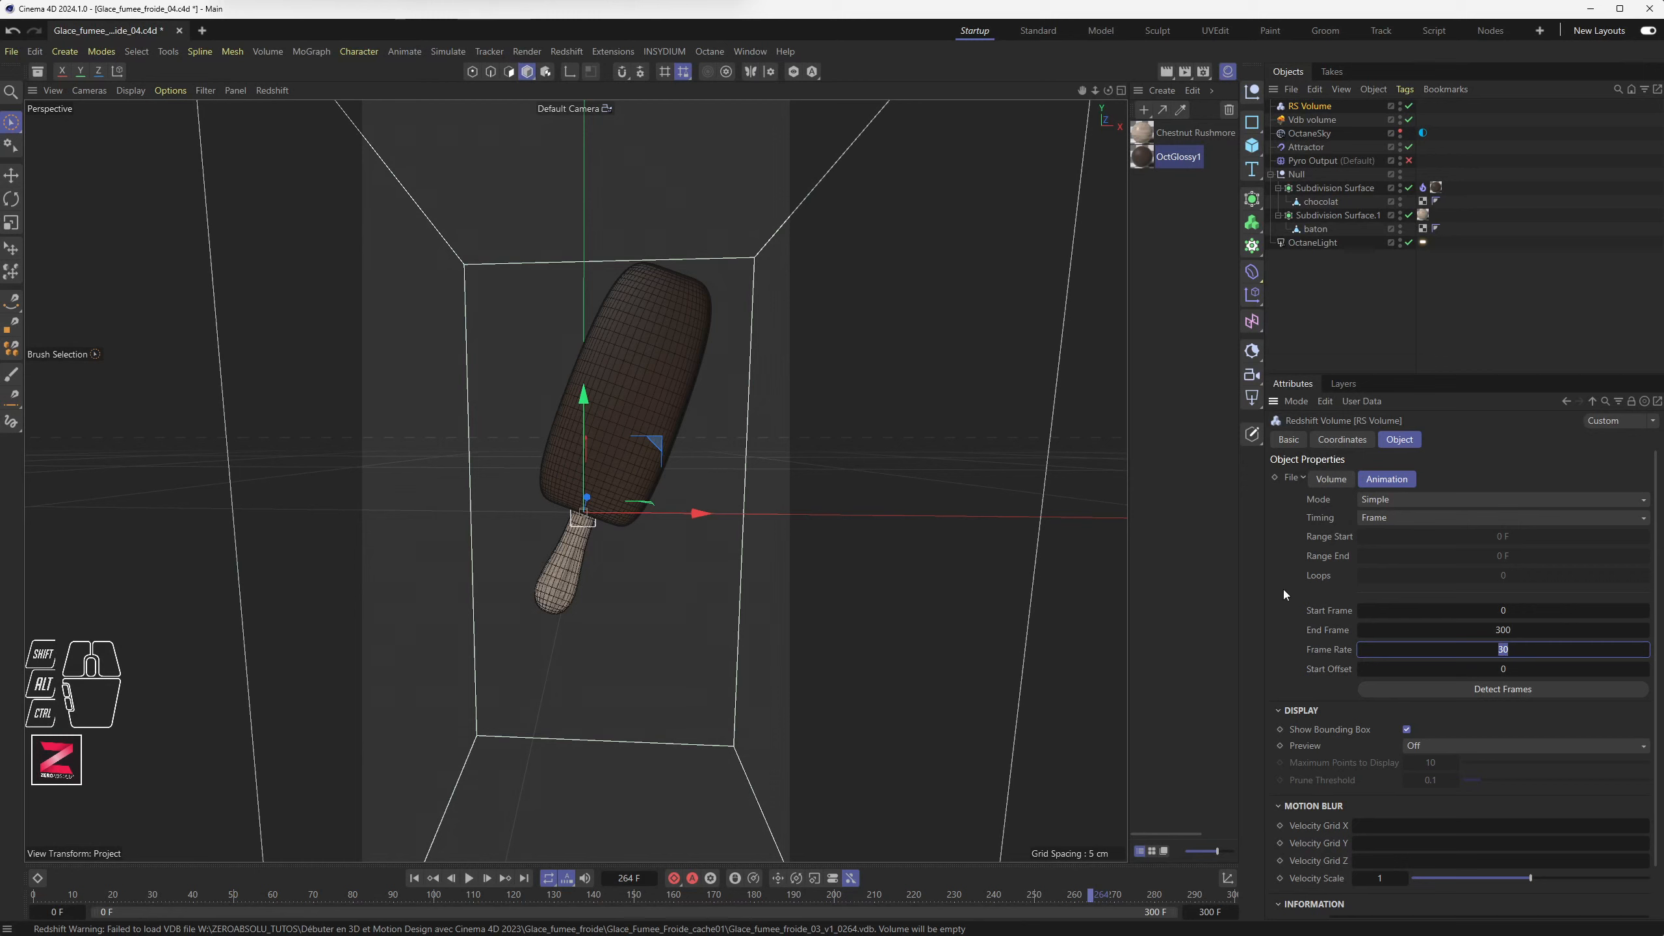
type("50")
left_click(1421, 668)
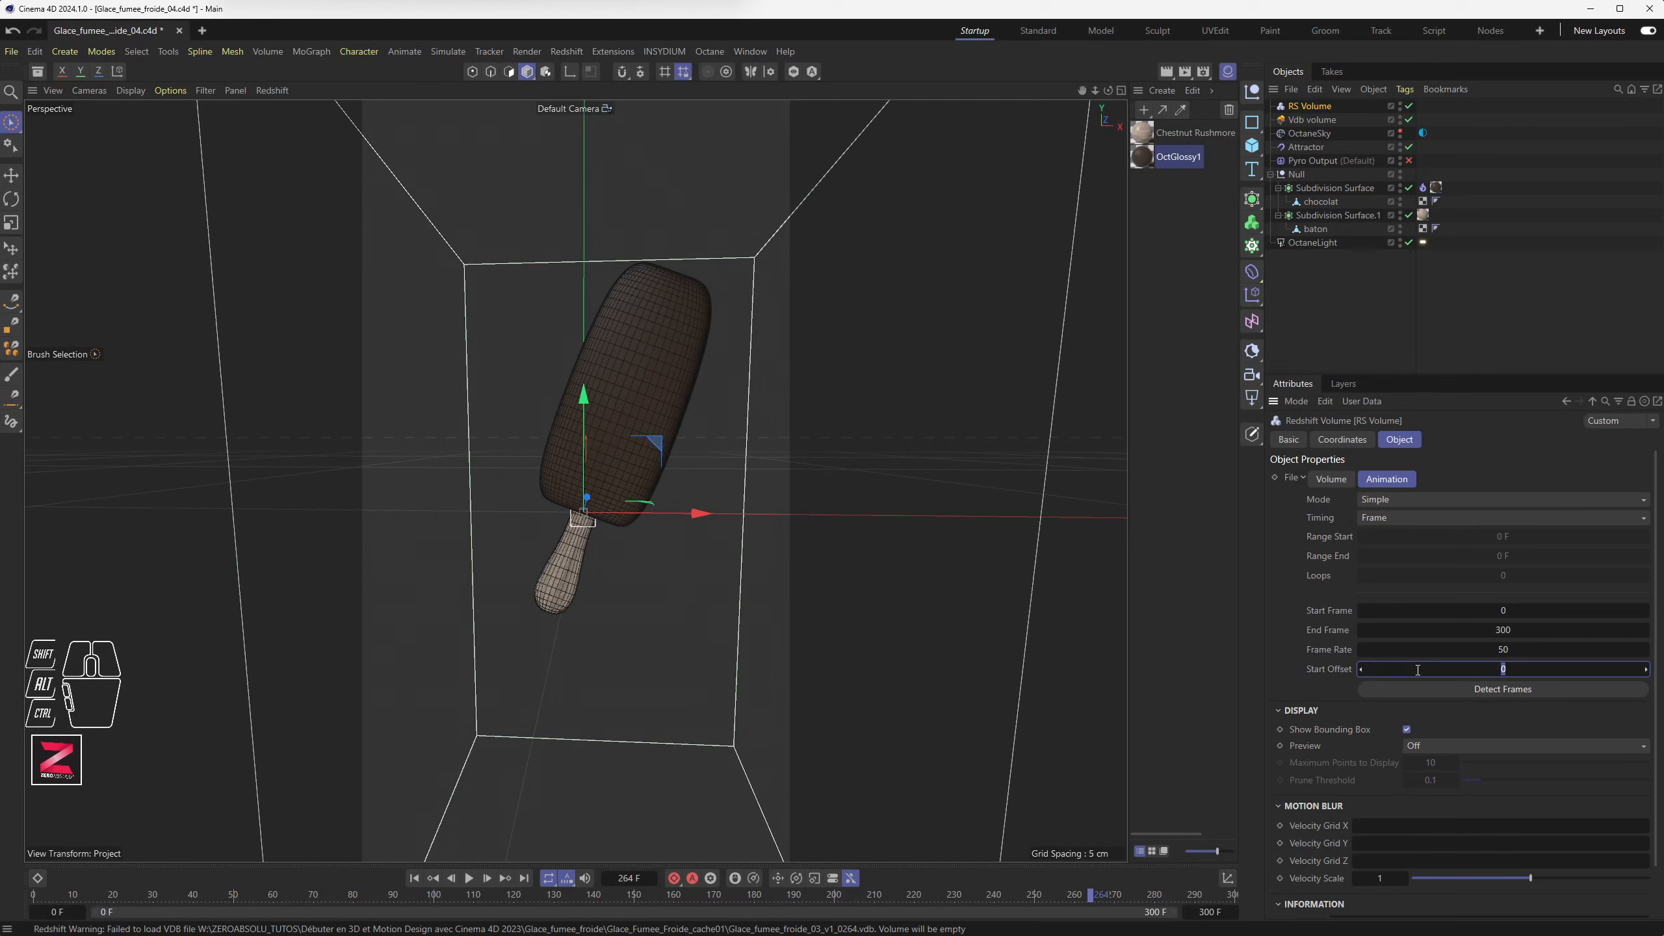
scroll(1369, 739, "down", 1)
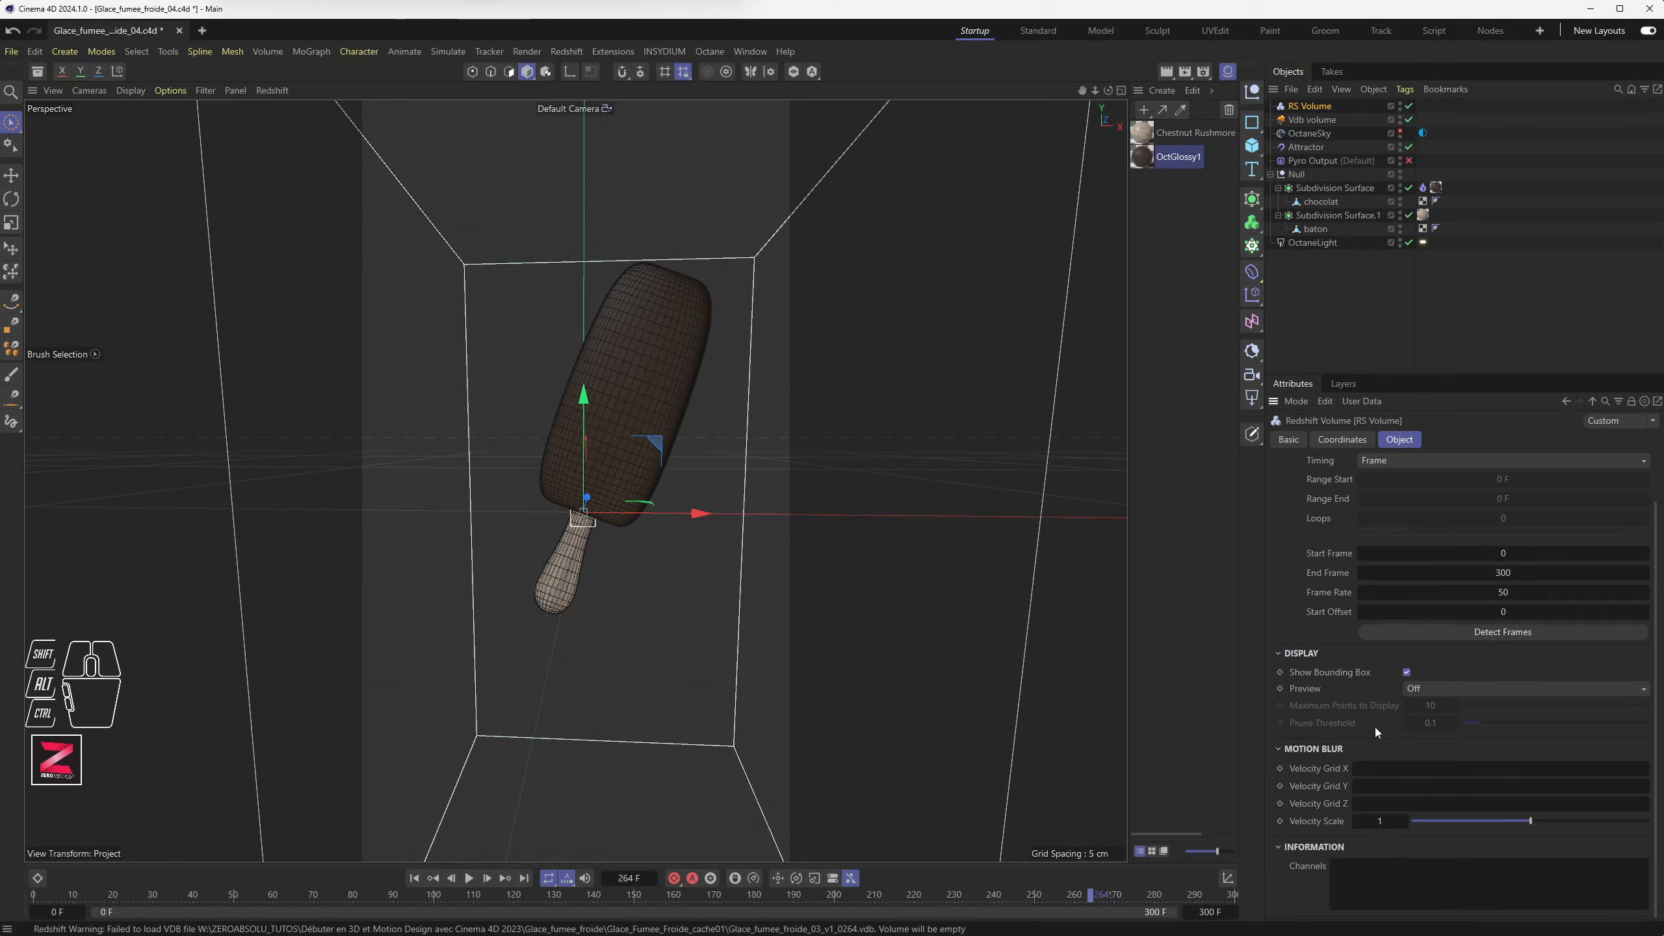
scroll(1368, 727, "up", 1)
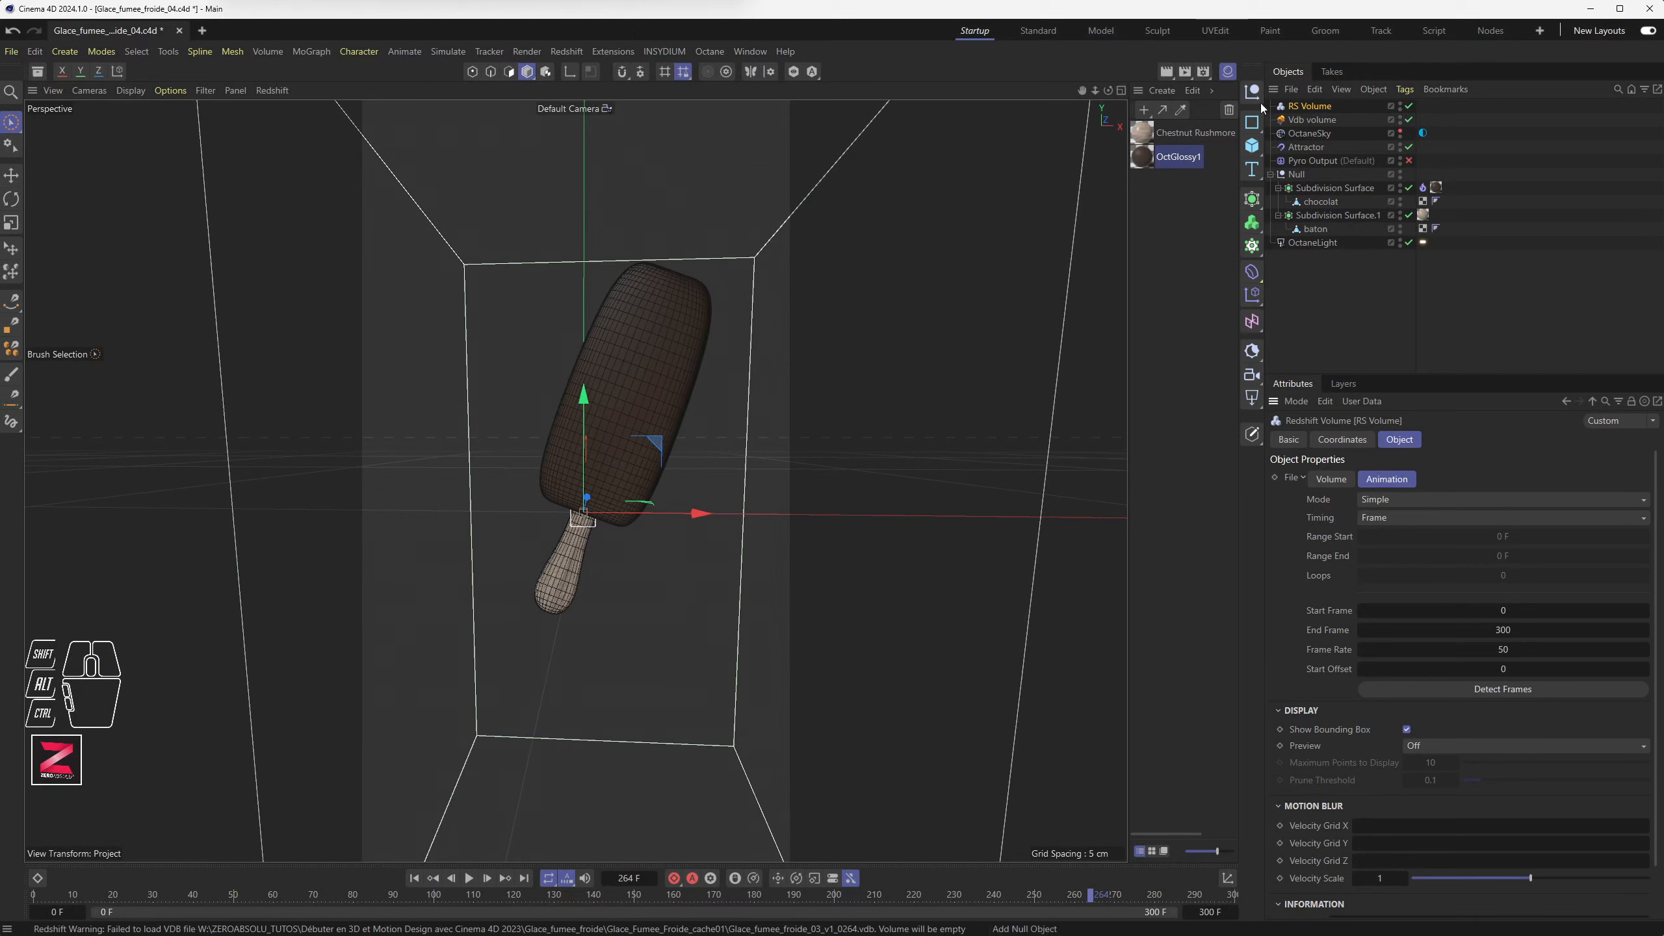
Compare the Octane Vdb volume with the RS Volume object and create a new Redshift Volume material
left_click(1310, 121)
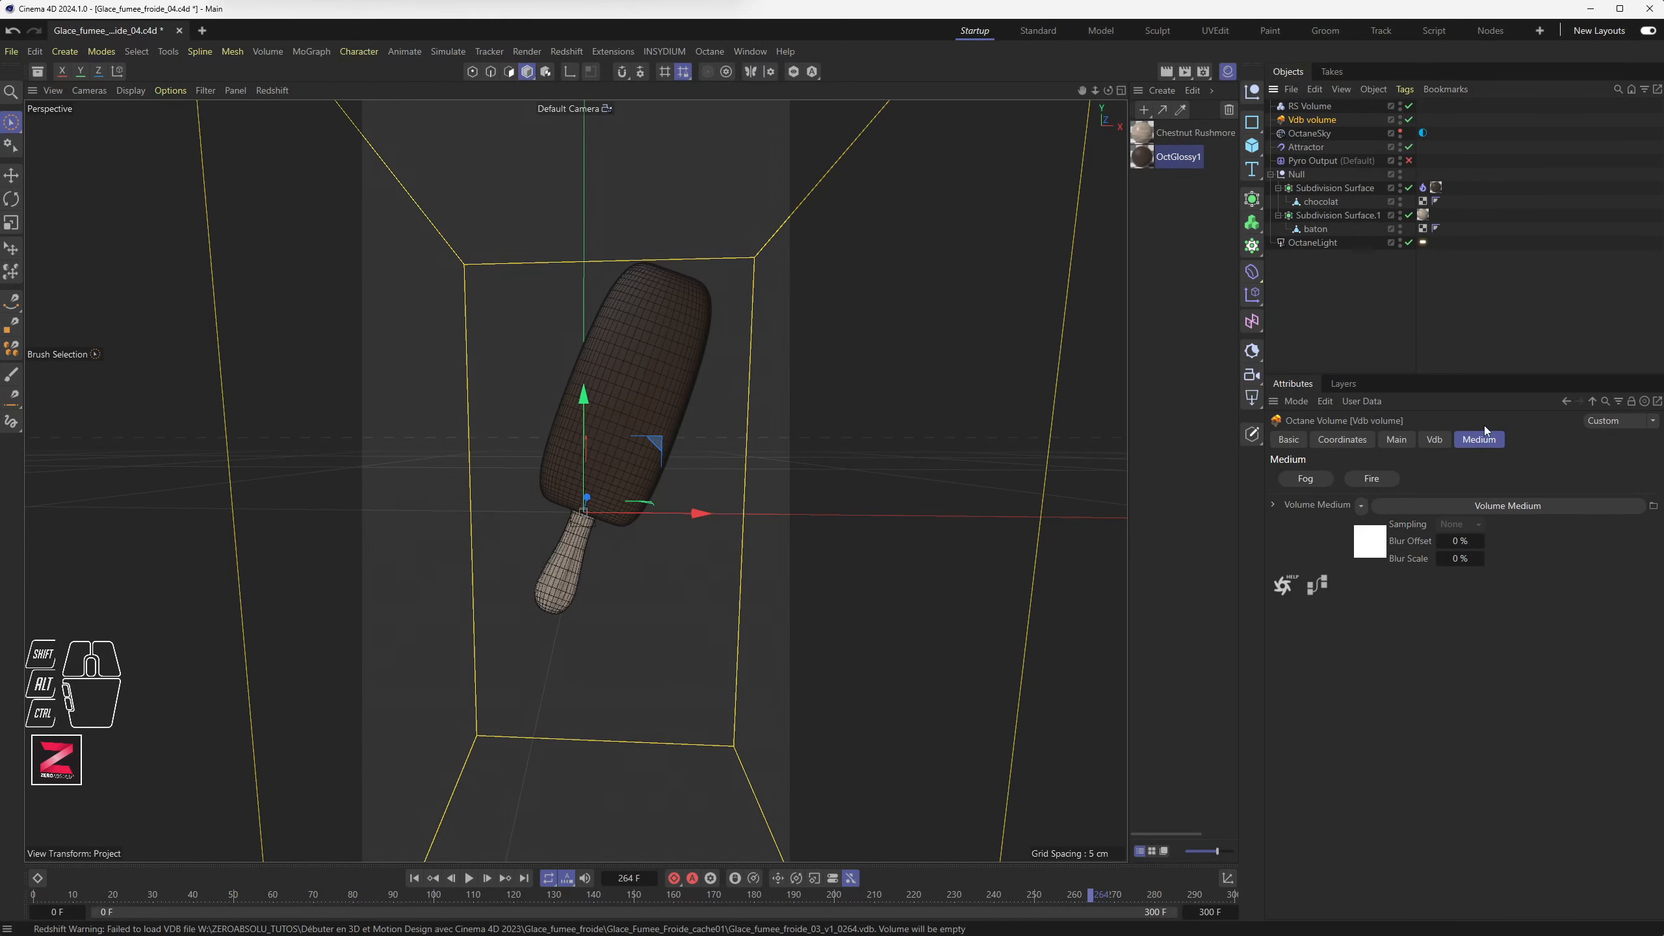
left_click(1300, 106)
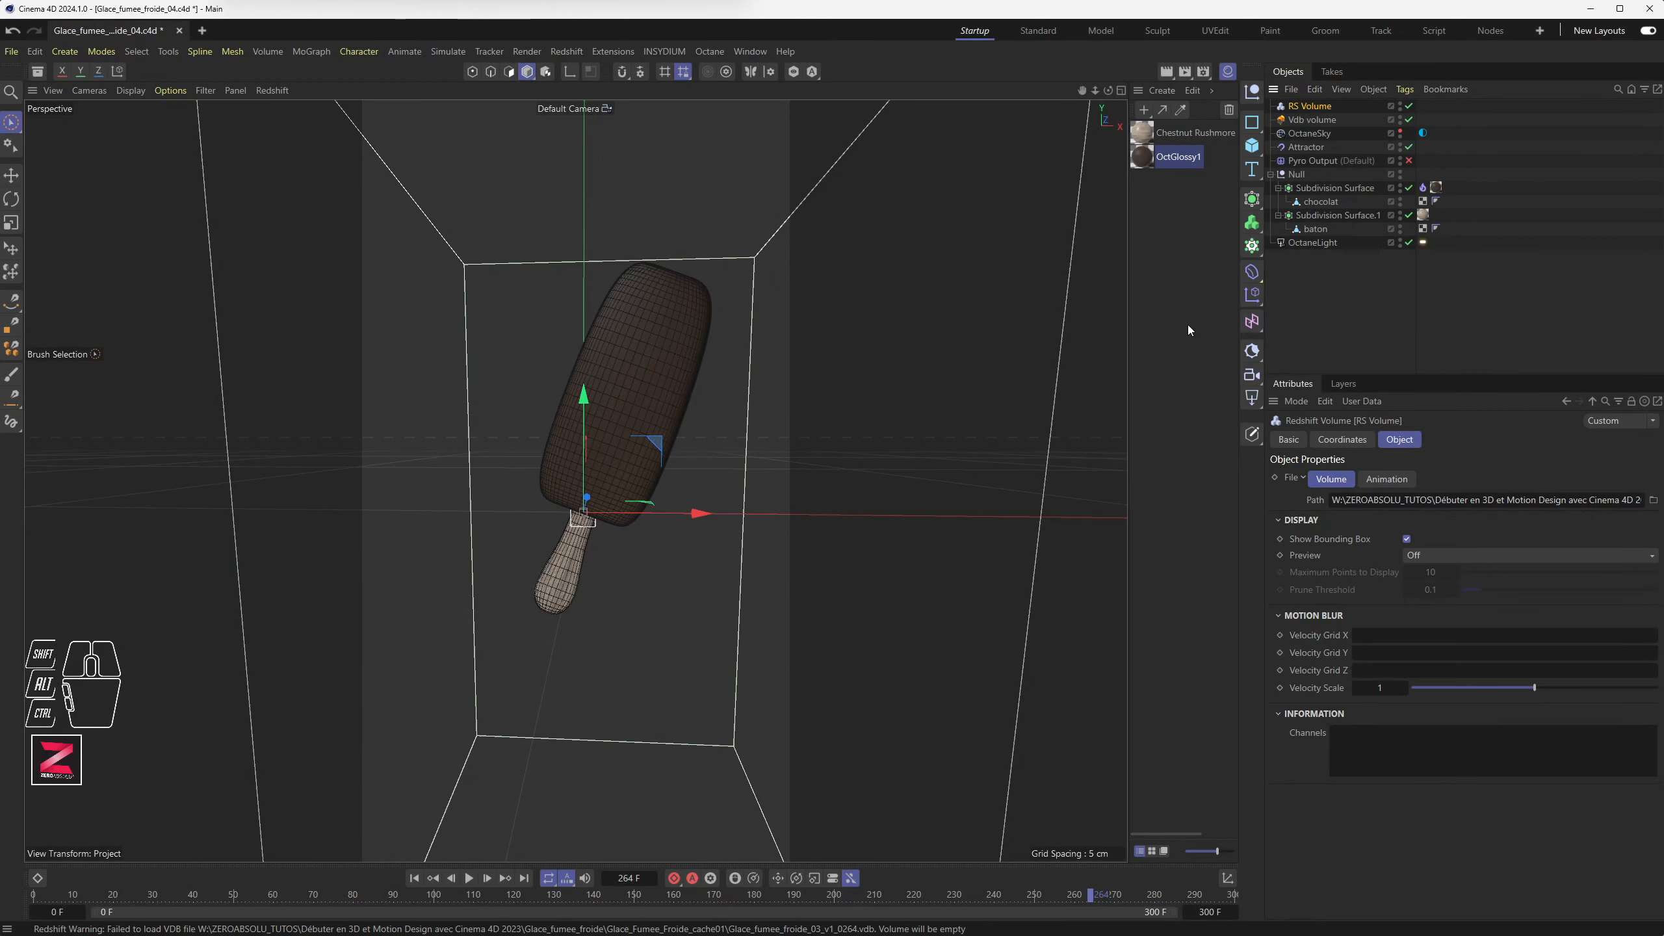
left_click(1167, 201)
left_click(1161, 91)
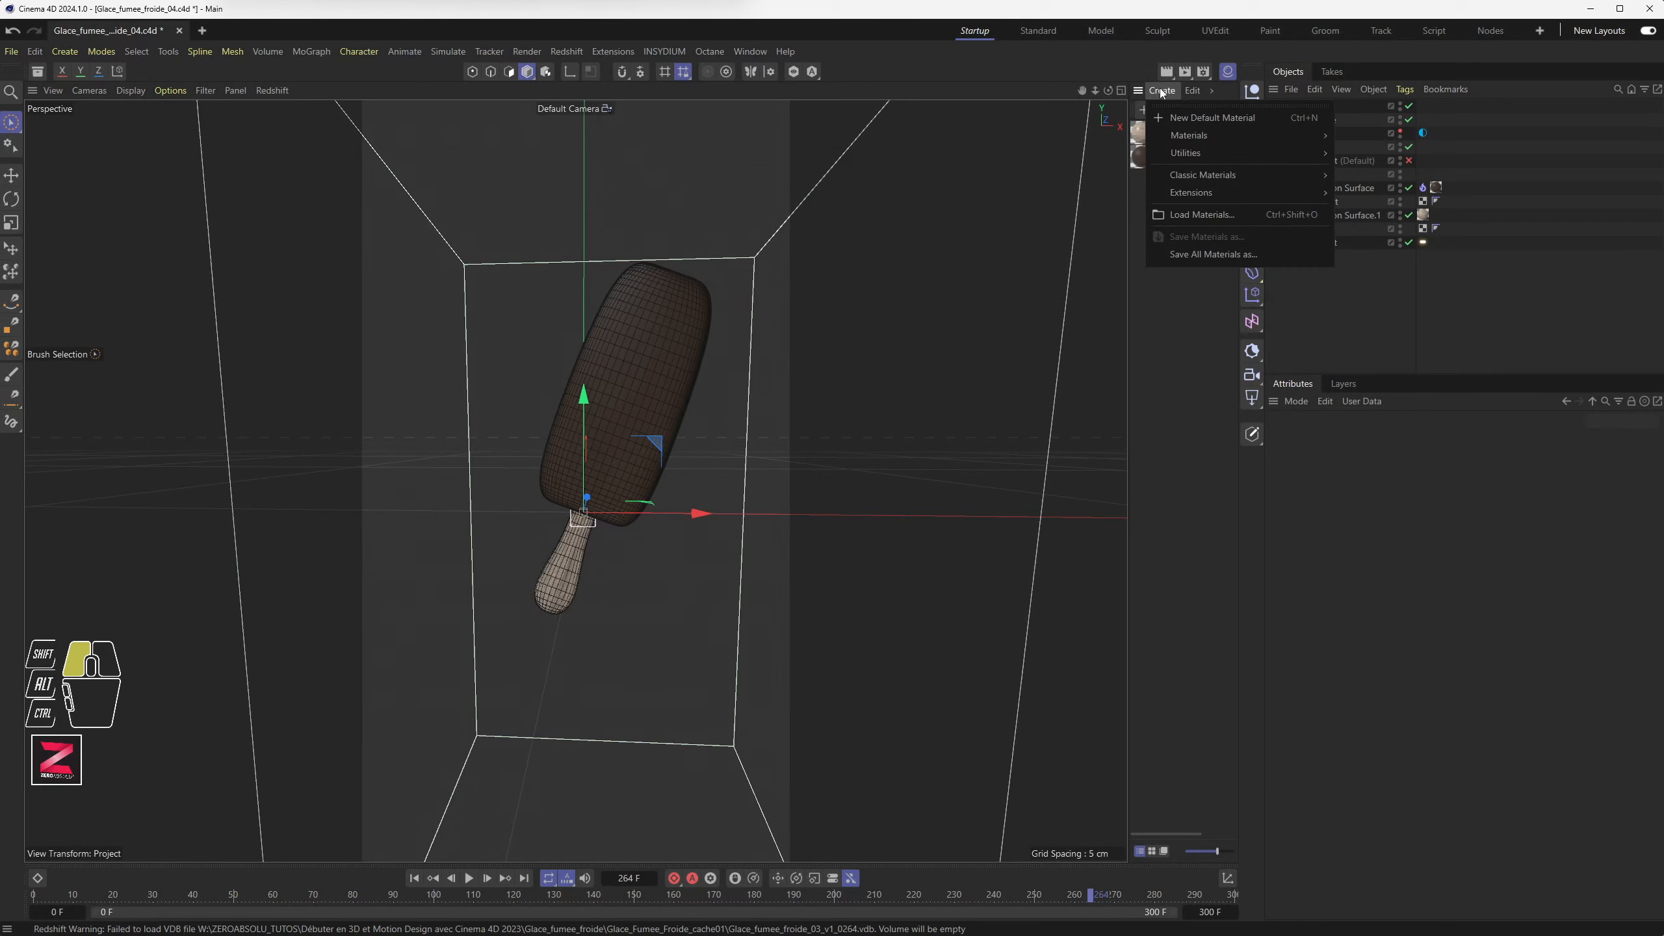
mouse_move(1187, 137)
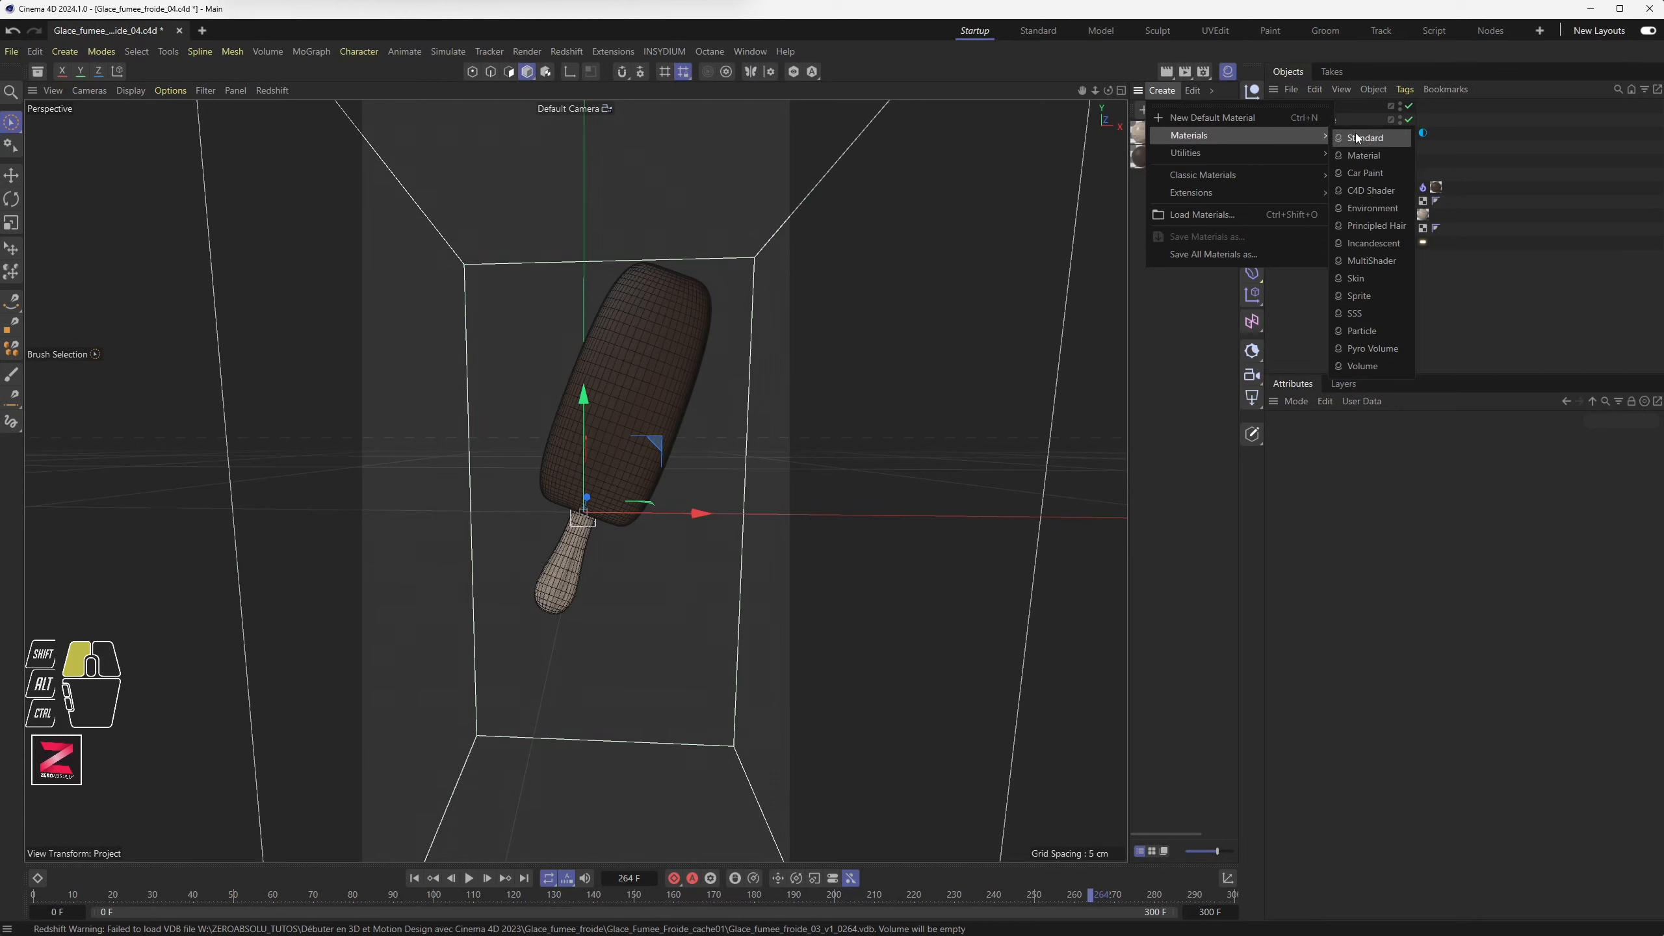
left_click(1373, 367)
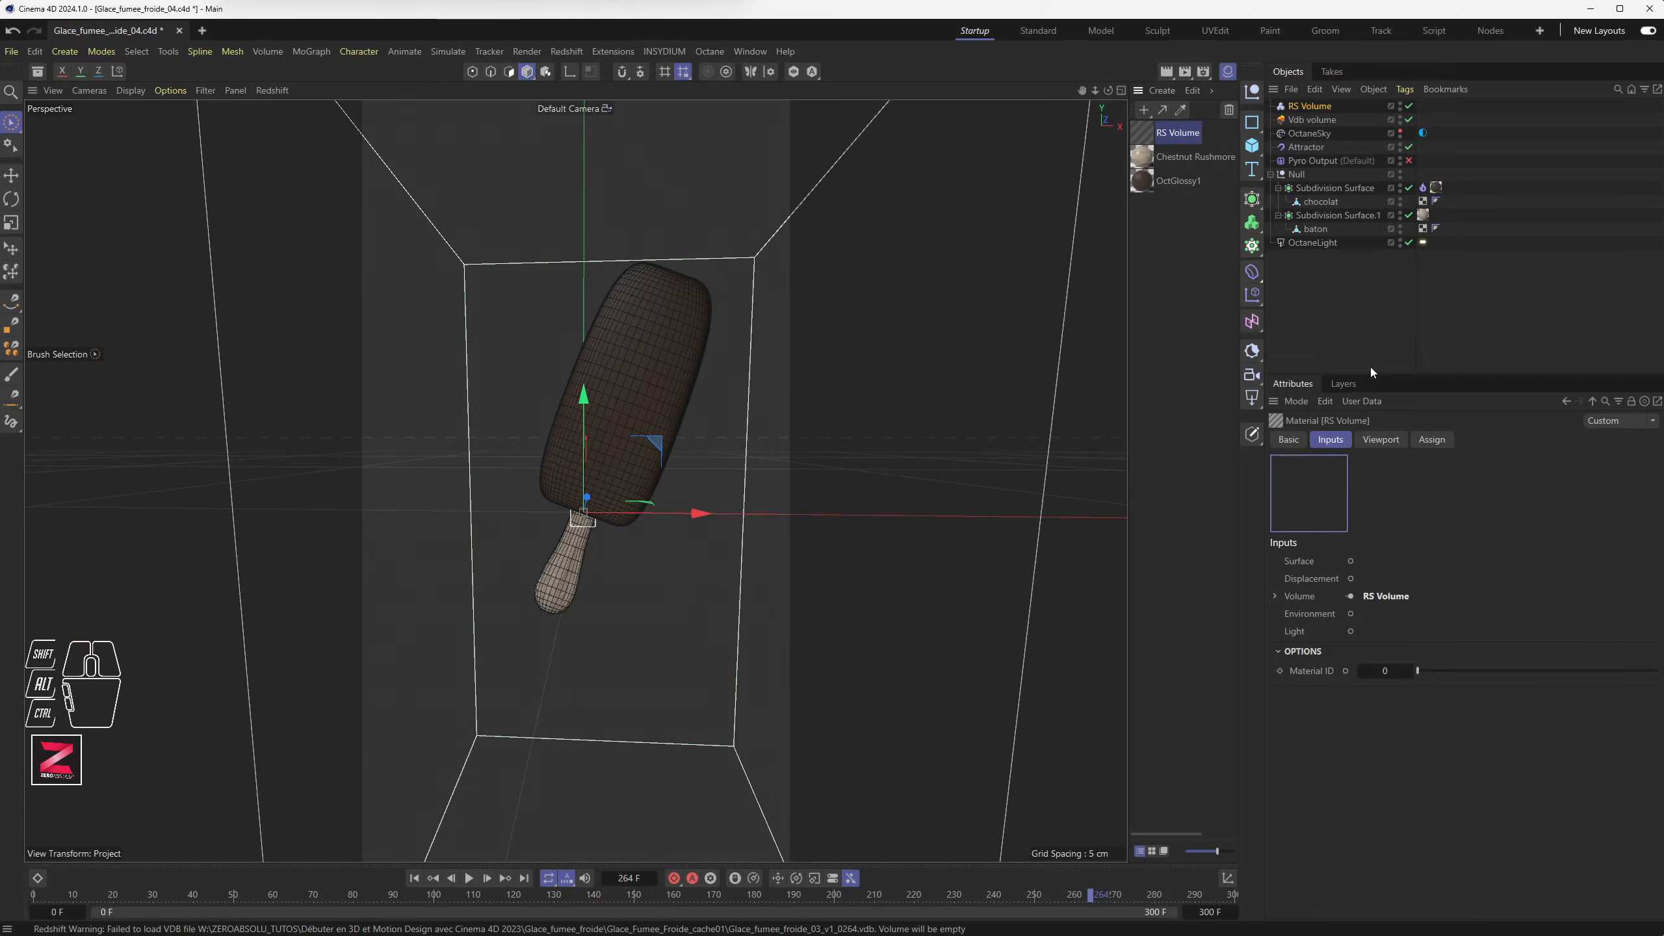
Open the RS Volume material in the Node Editor, spread its Volume and Output nodes apart, and reposition and enlarge the editor window
double_click(1143, 135)
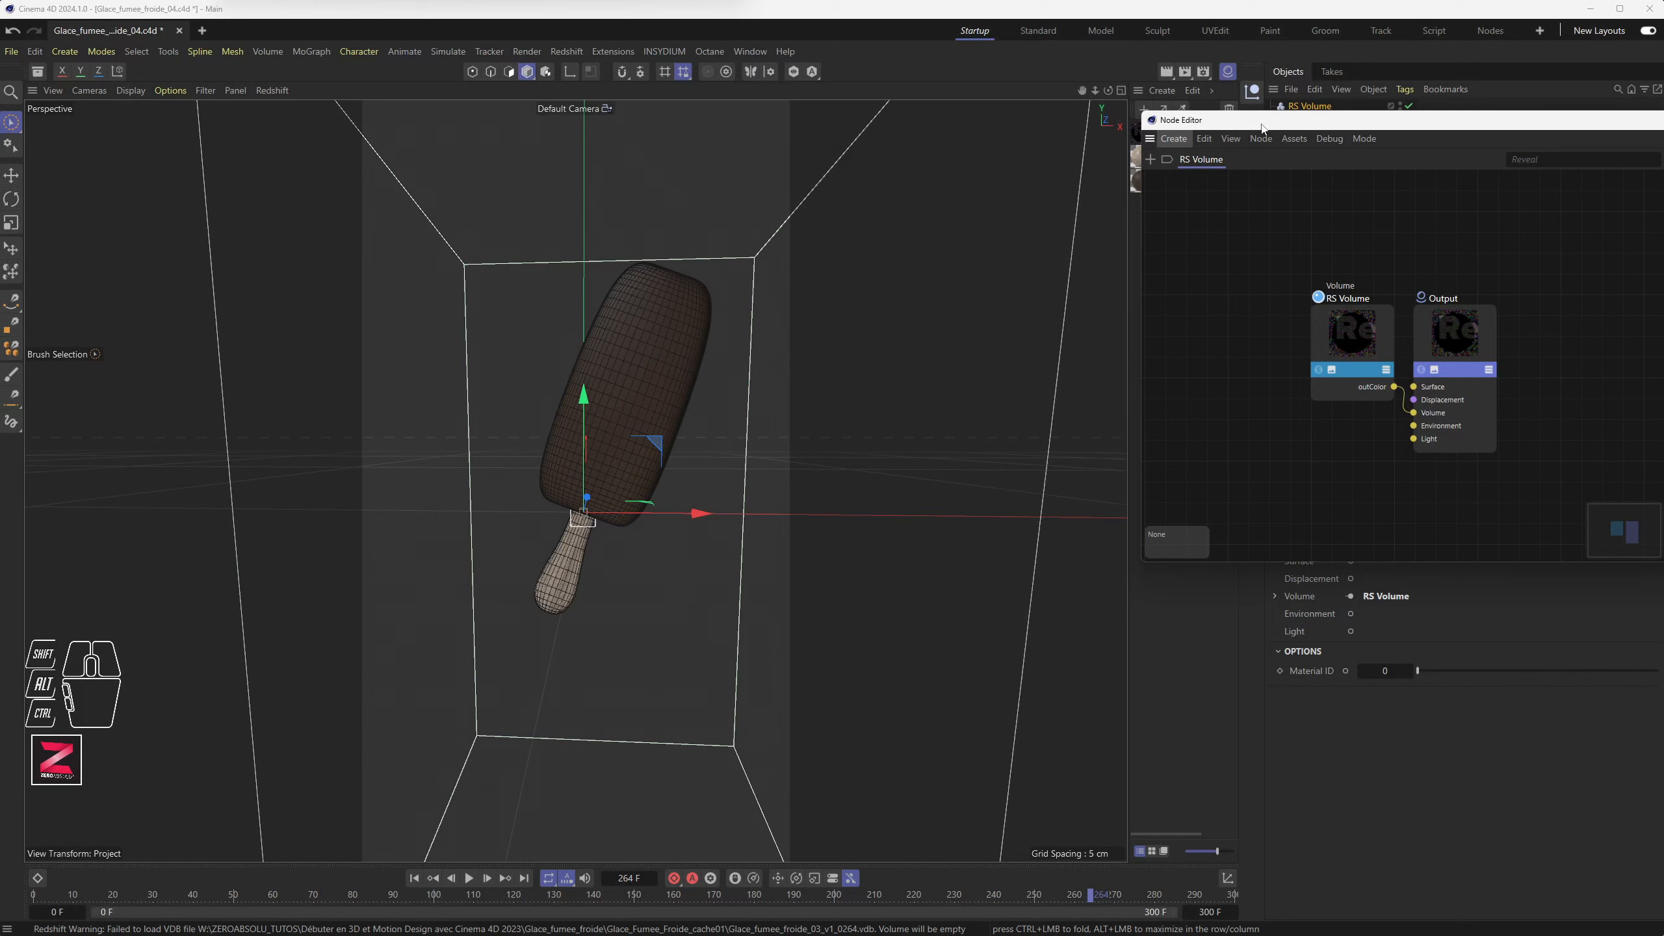
left_click_drag(1387, 369, 1291, 322)
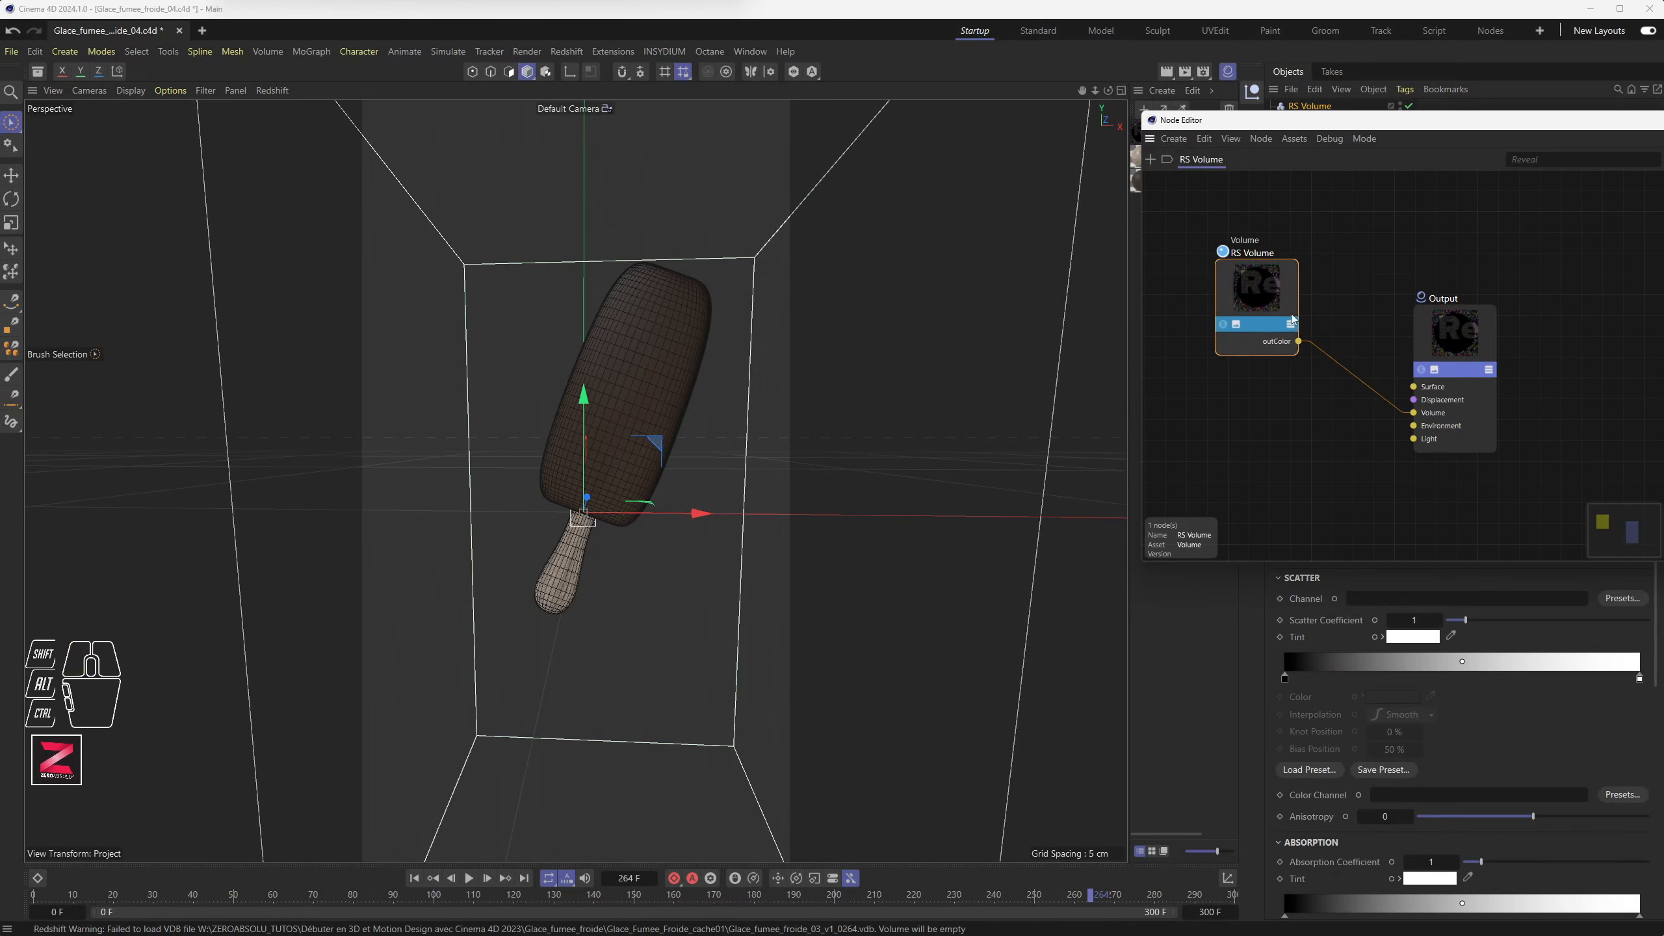
left_click_drag(1451, 329, 1412, 300)
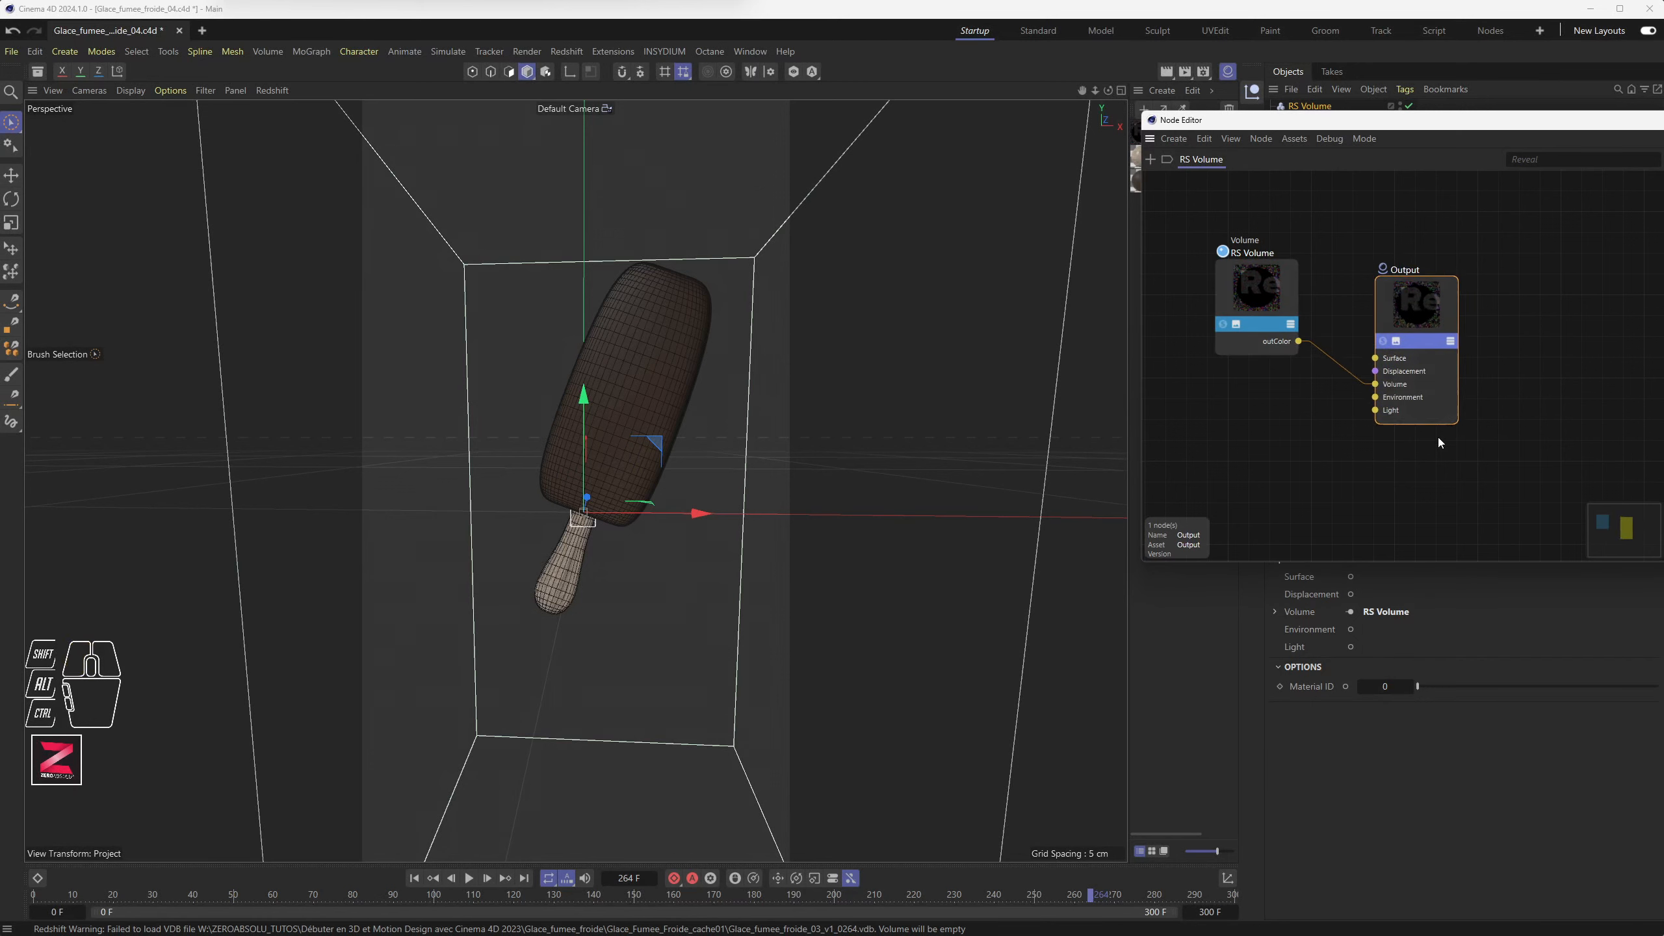
left_click(1274, 344)
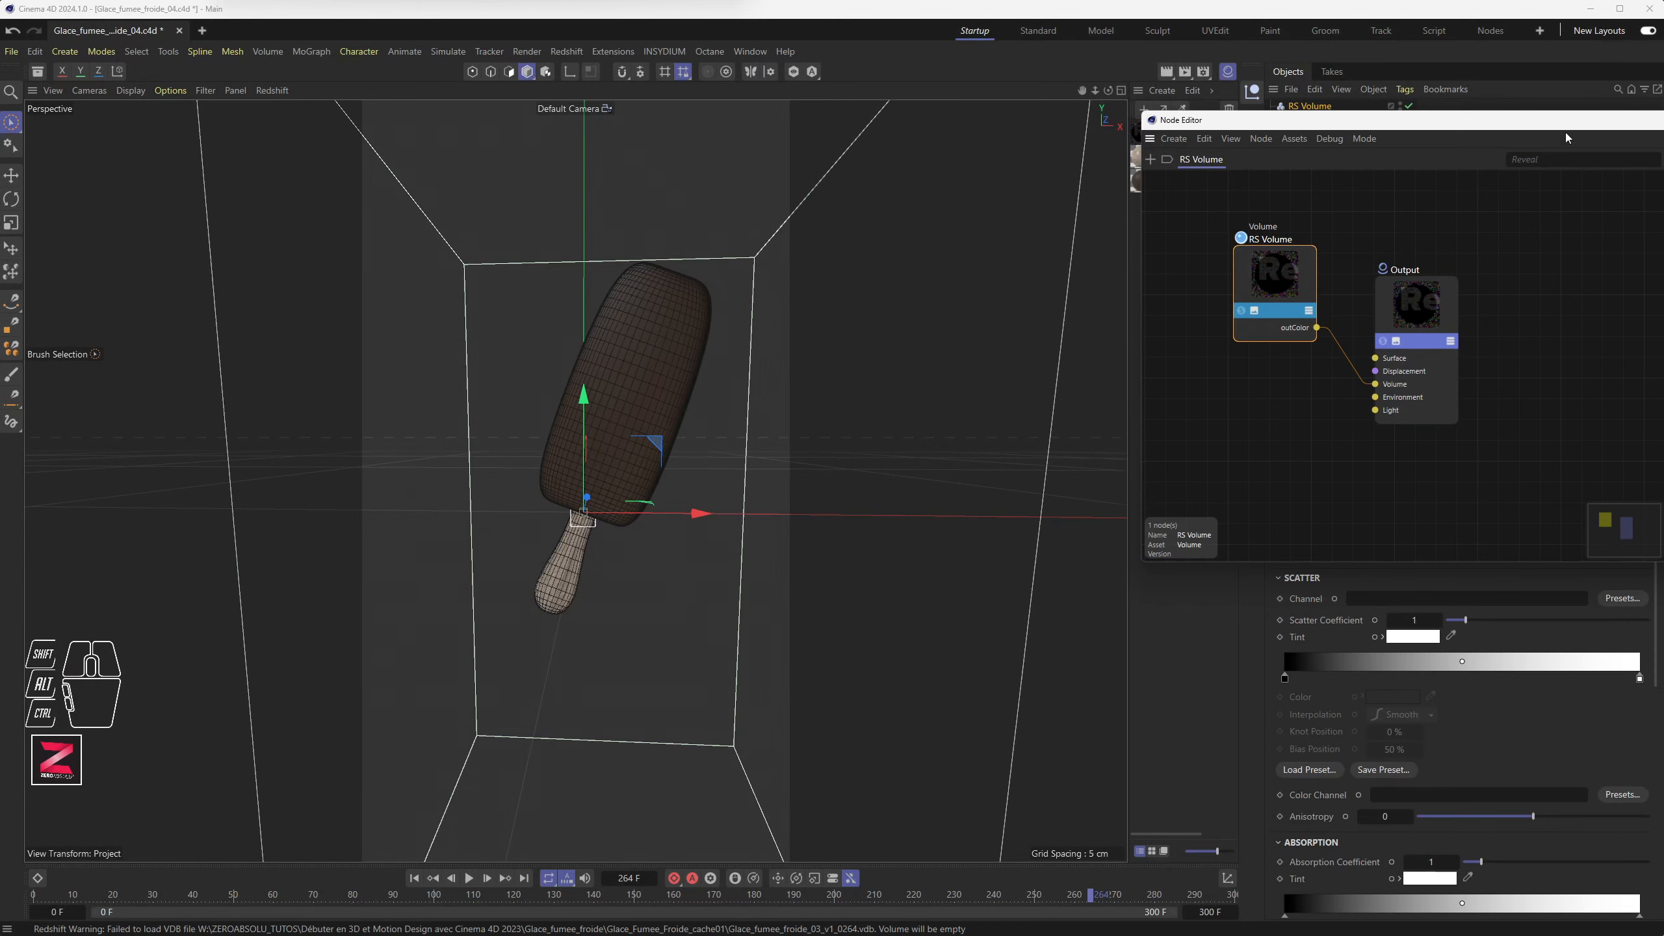
left_click_drag(1569, 122, 593, 158)
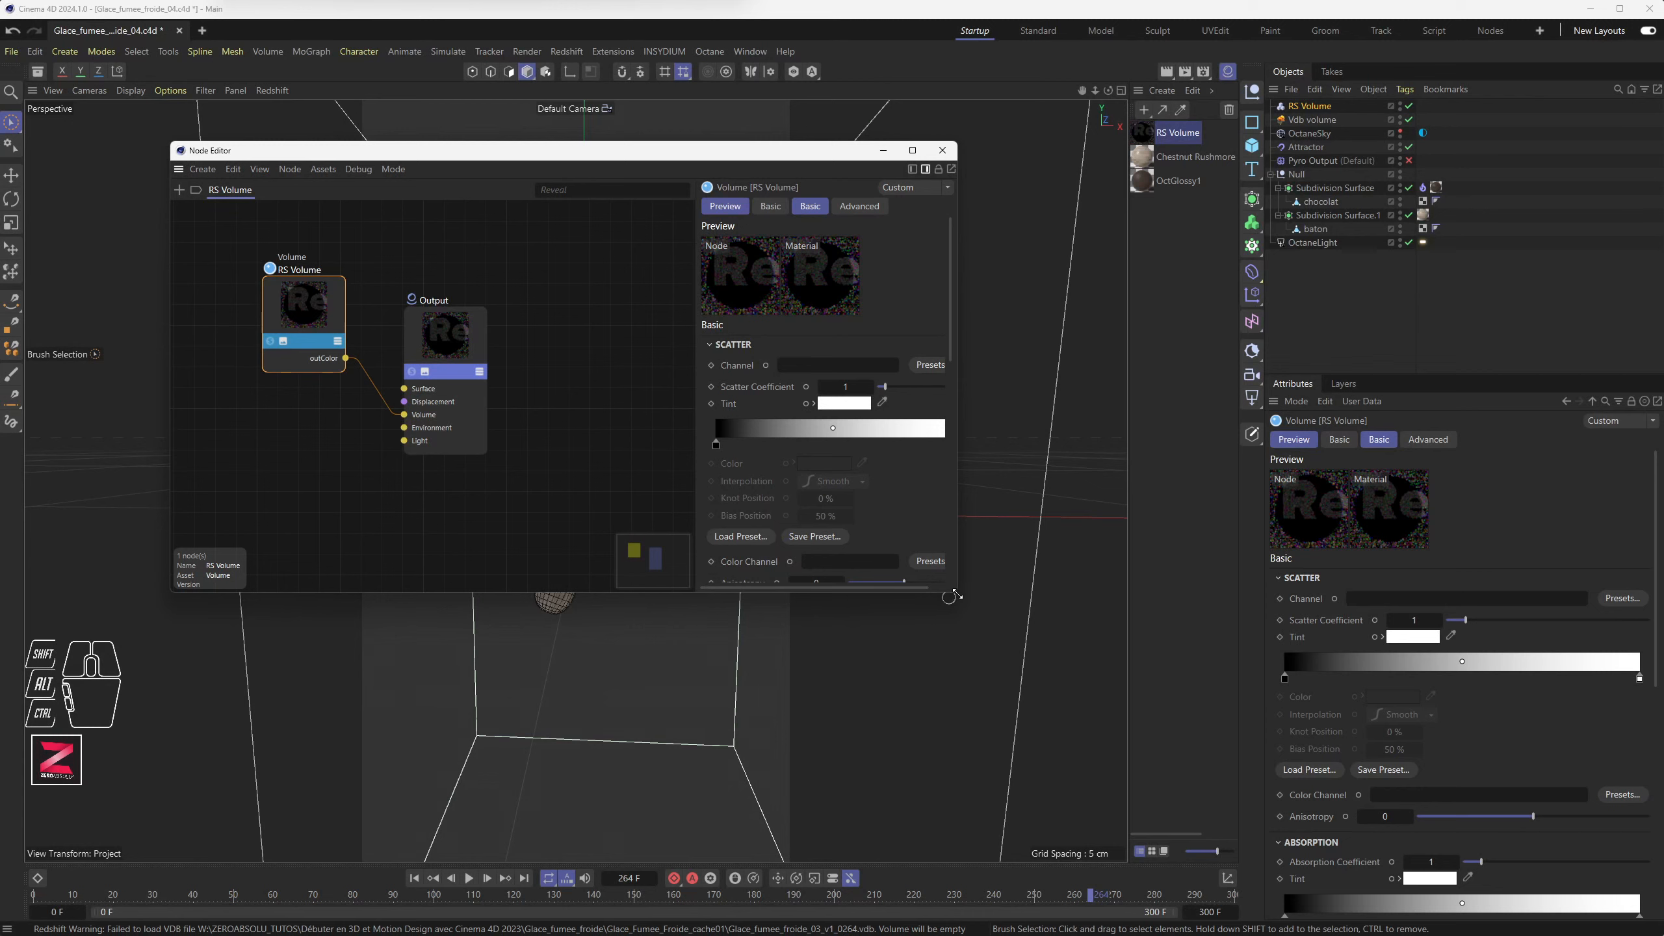
left_click_drag(951, 594, 1085, 815)
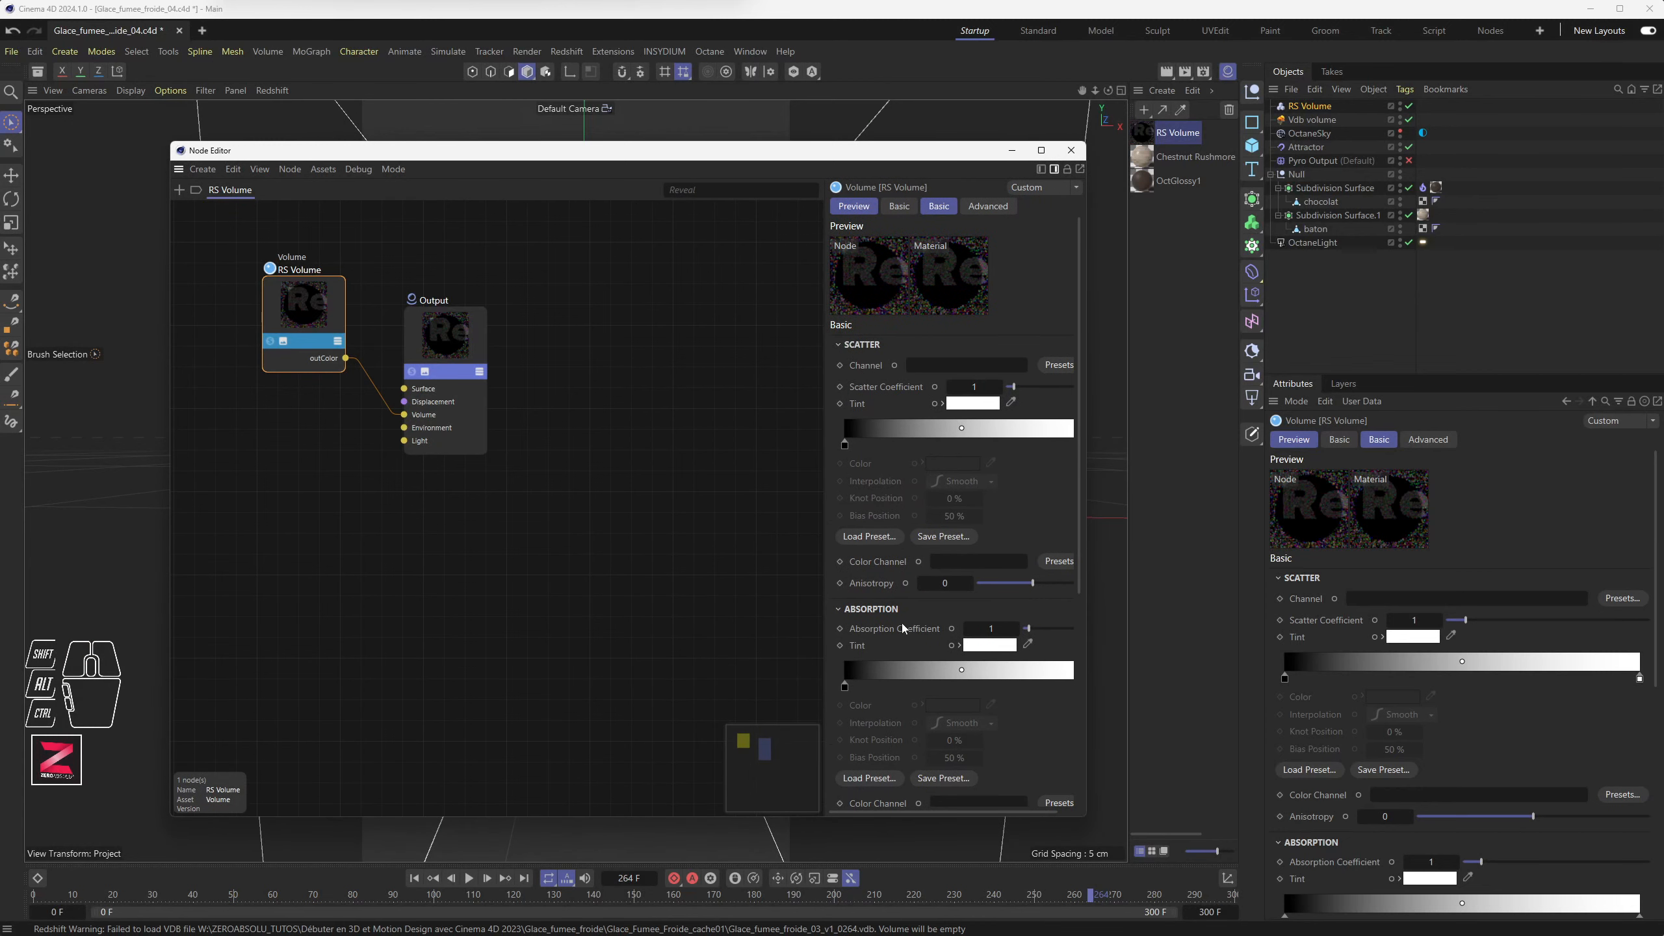
Review the Volume node's scatter, absorption and emission settings and widen its parameter area
scroll(902, 623, "down", 1)
scroll(892, 630, "down", 3)
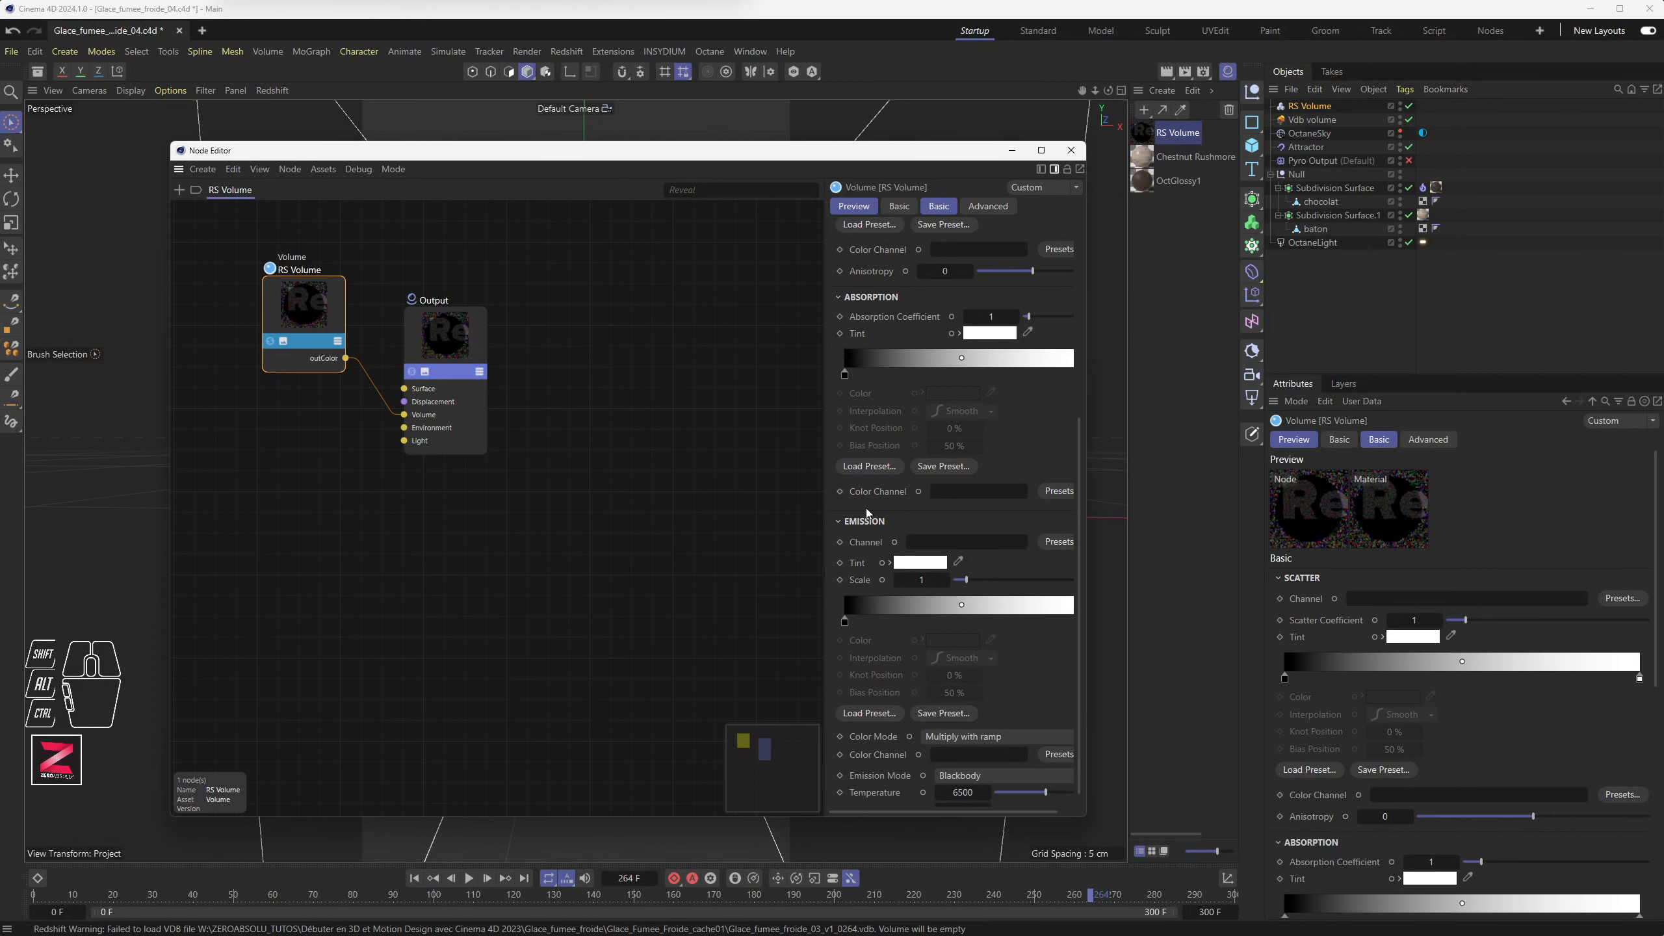
scroll(866, 576, "down", 1)
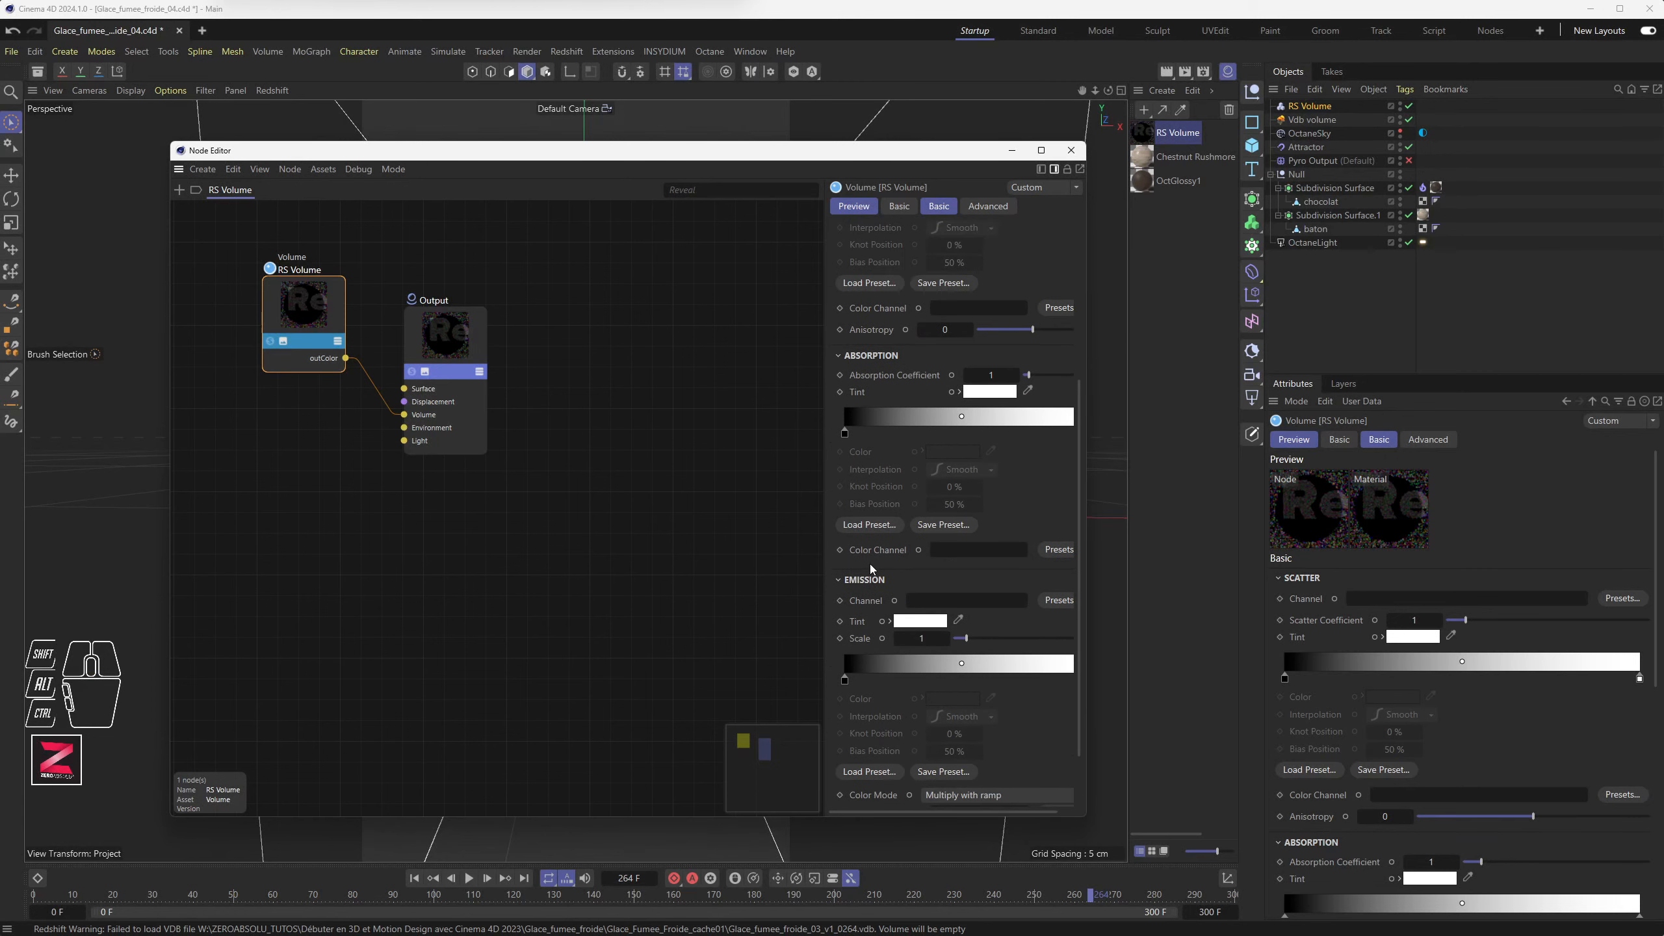
scroll(875, 551, "up", 5)
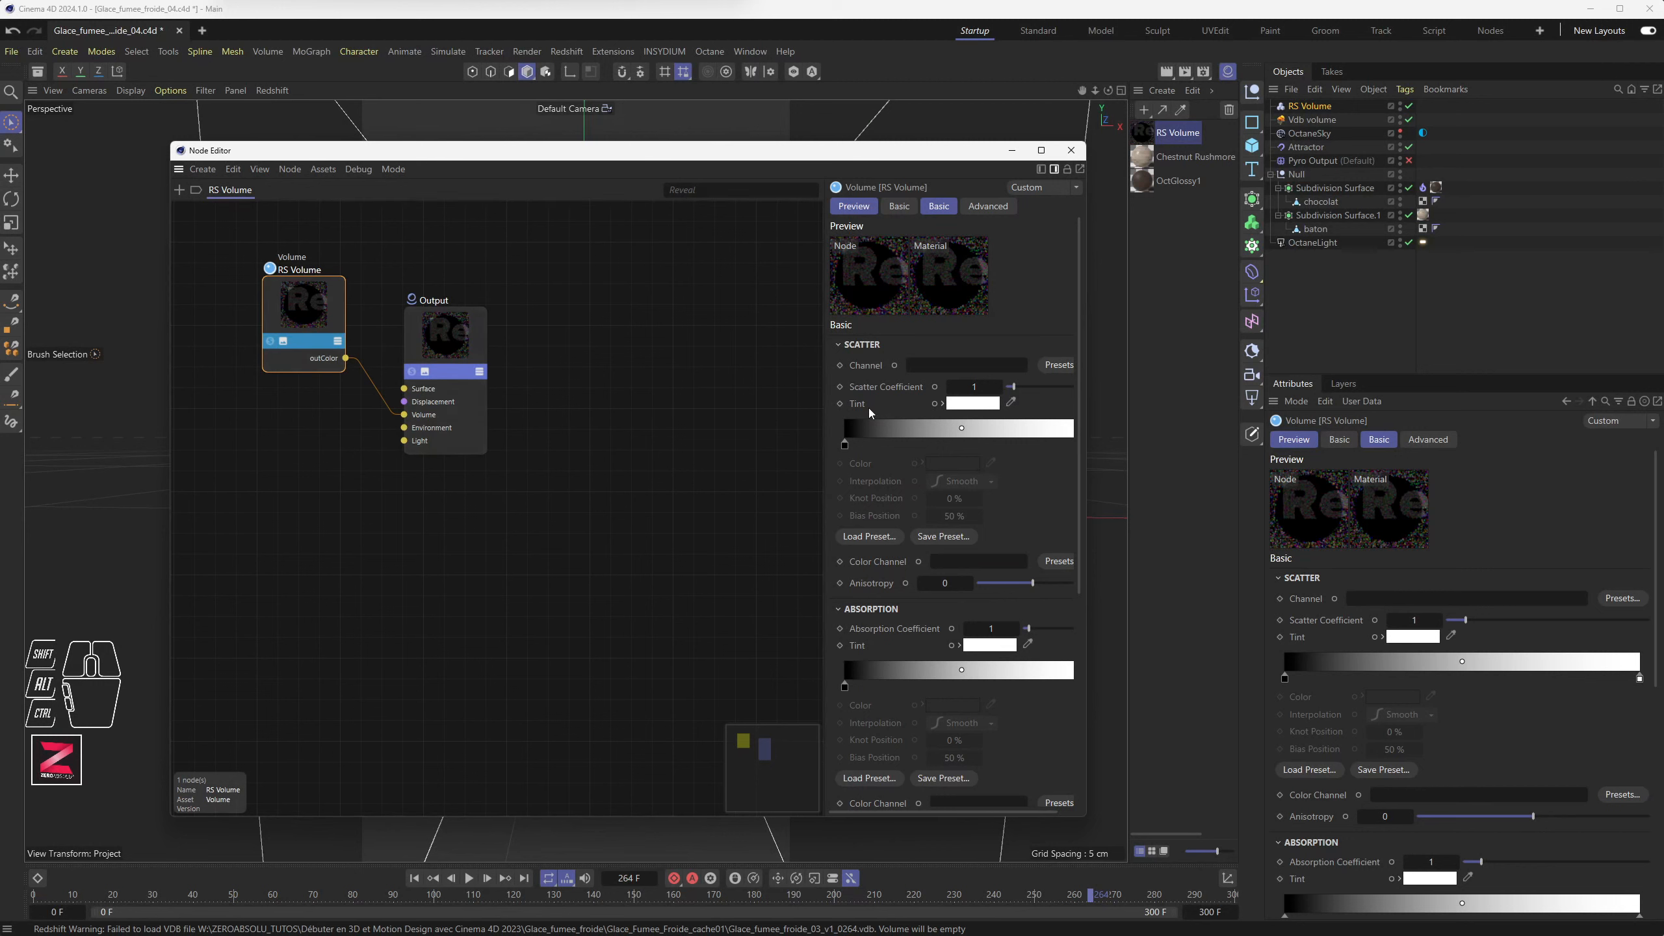
left_click_drag(825, 403, 712, 397)
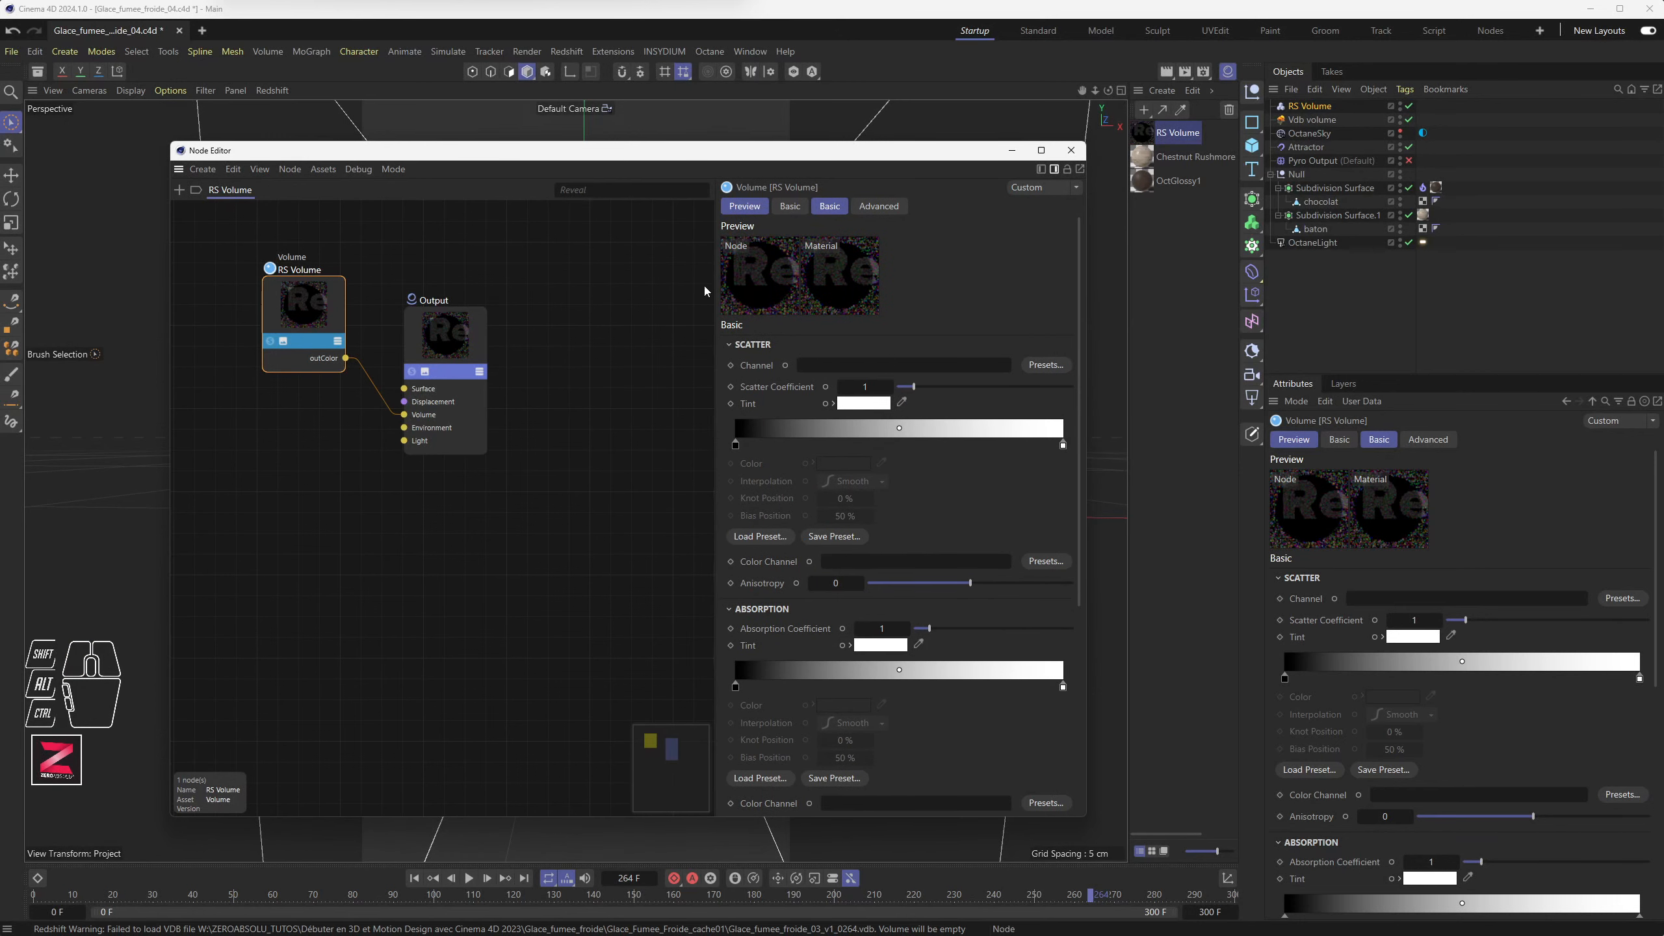
left_click(756, 366)
left_click(850, 366)
left_click(1334, 109)
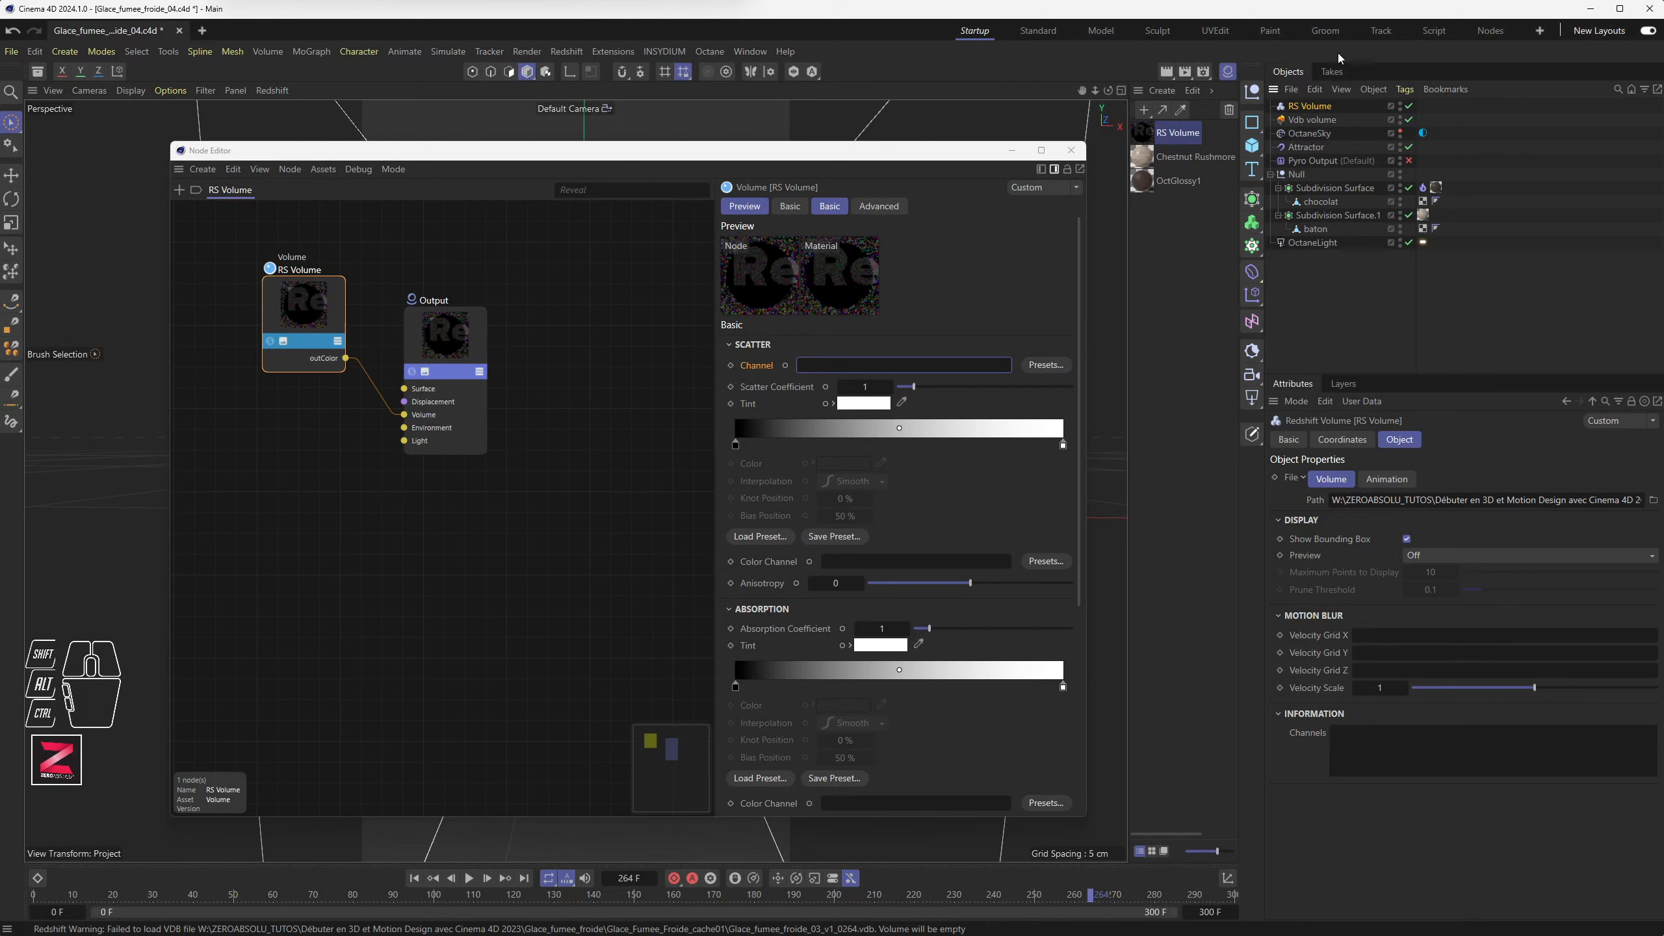
left_click(1309, 121)
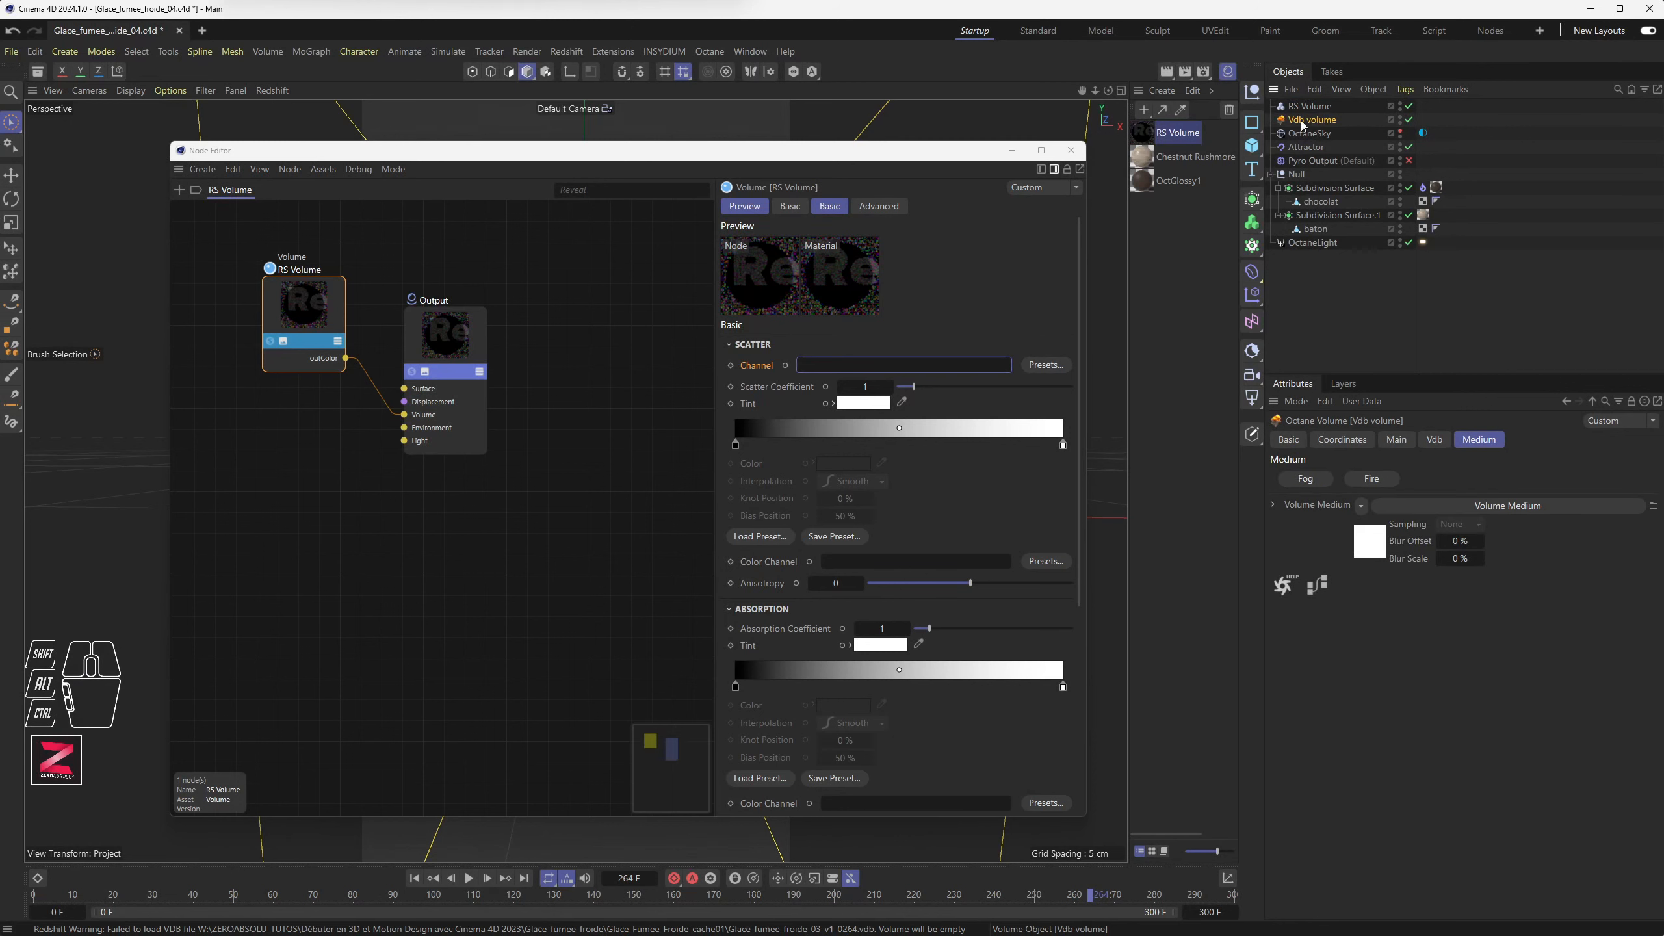
left_click(1433, 441)
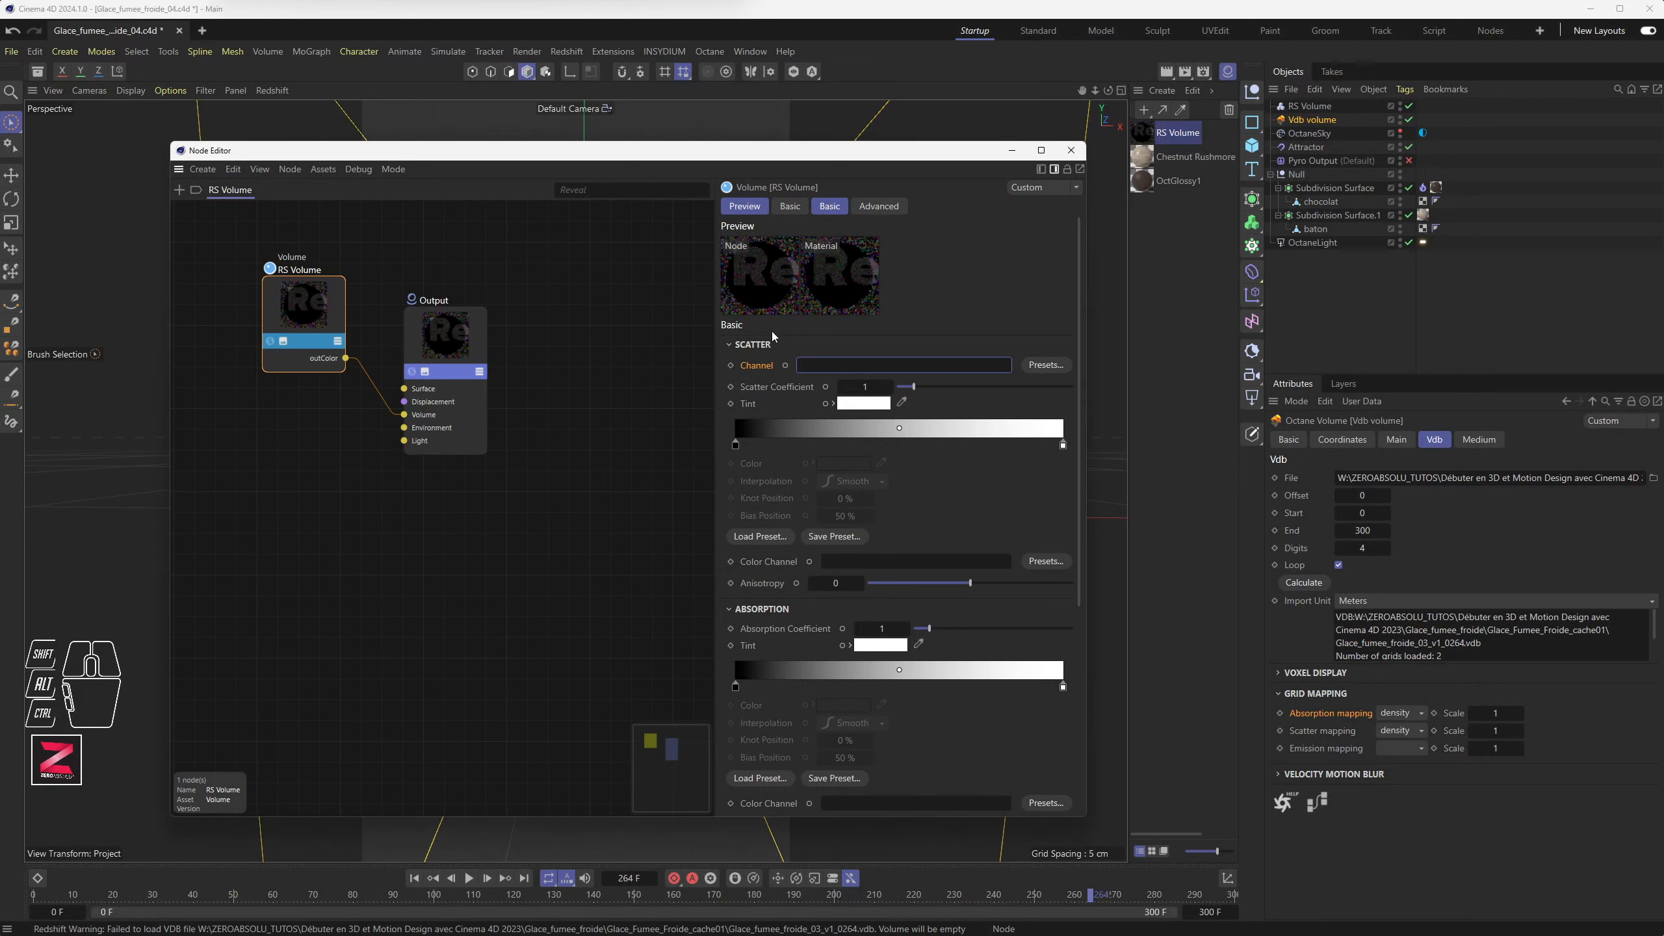
Set the Volume node's scatter channel to the Pyro Output density preset, check its scatter ramp, and close the Node Editor
left_click(816, 367)
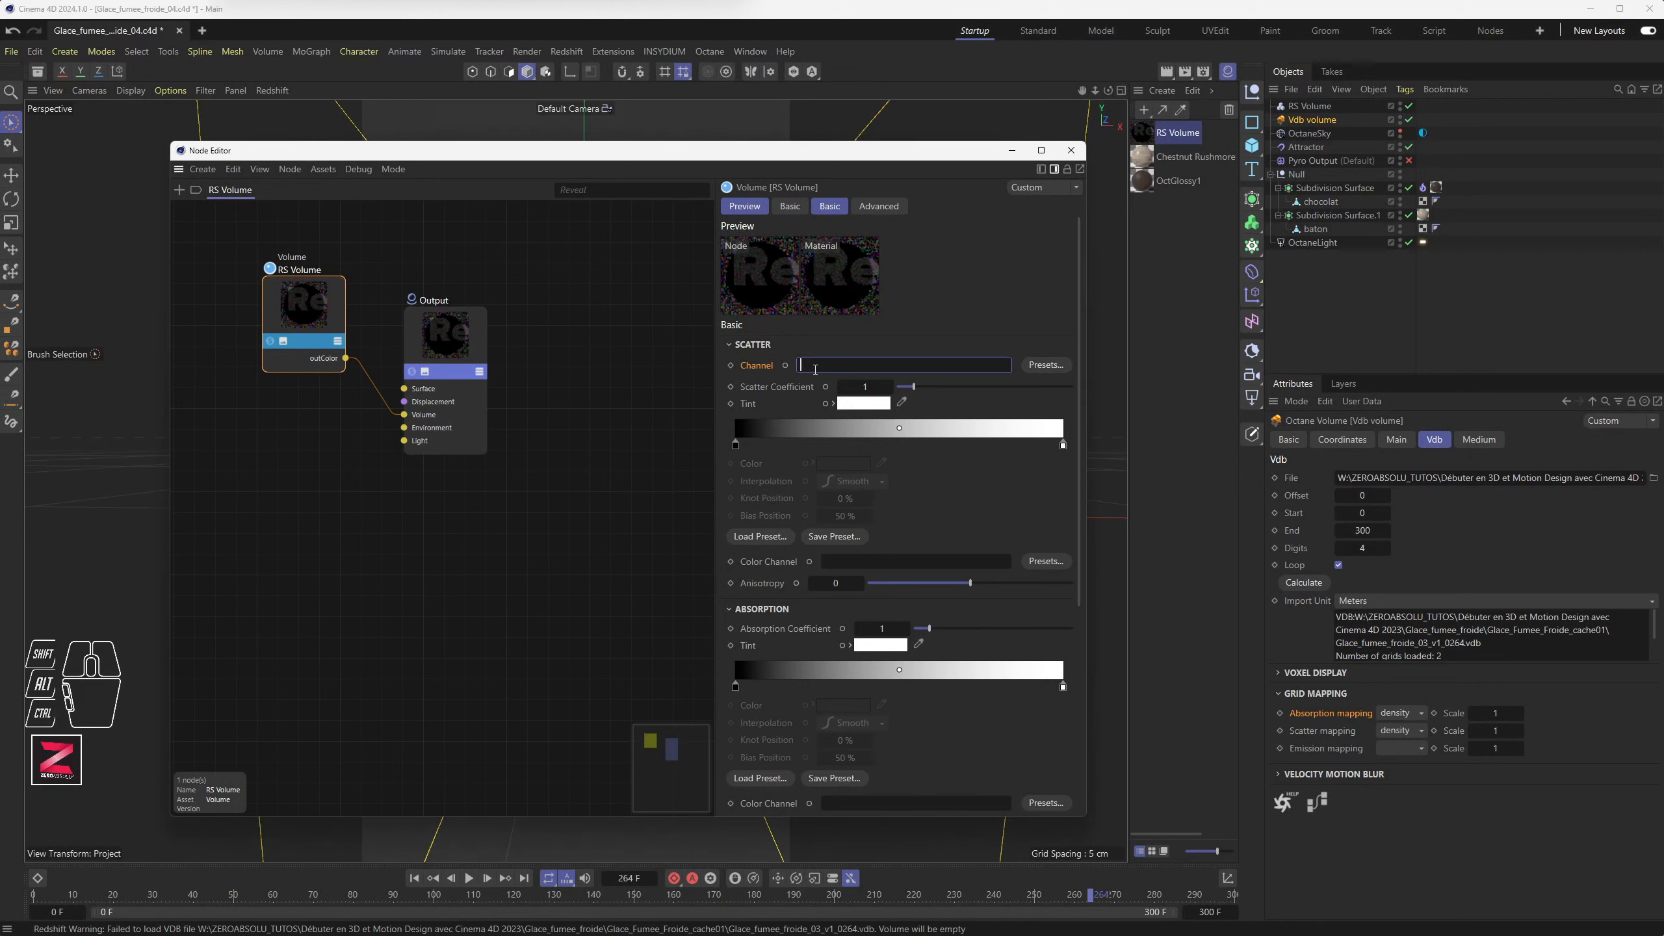
left_click(1043, 366)
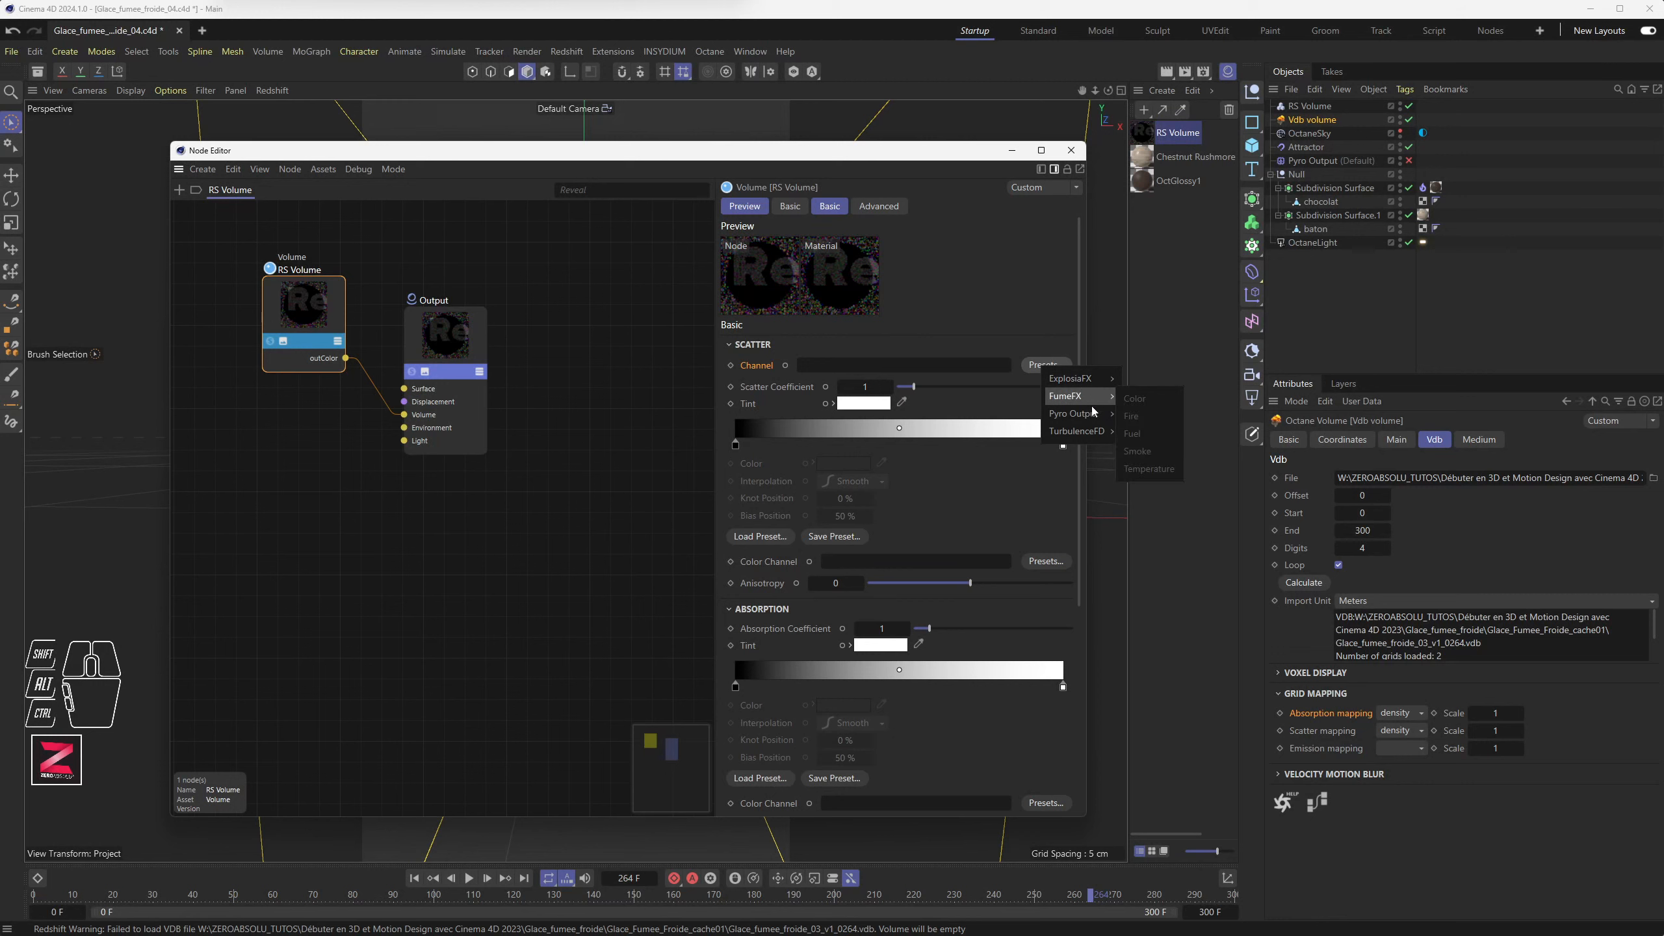
mouse_move(1093, 435)
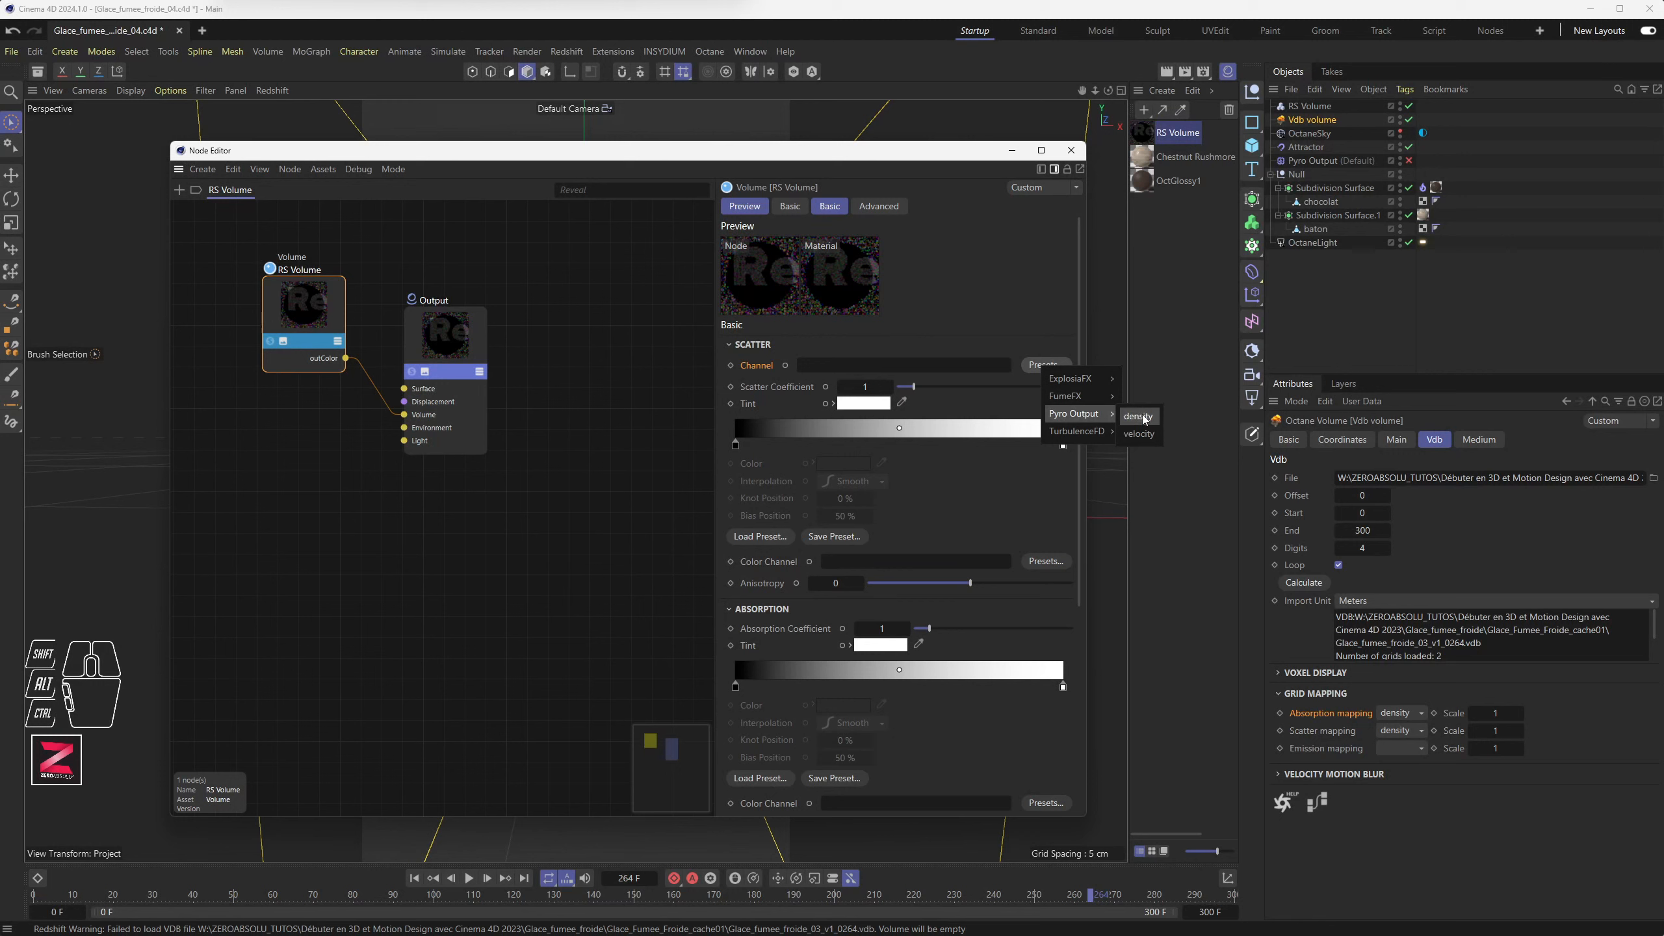
left_click(1140, 416)
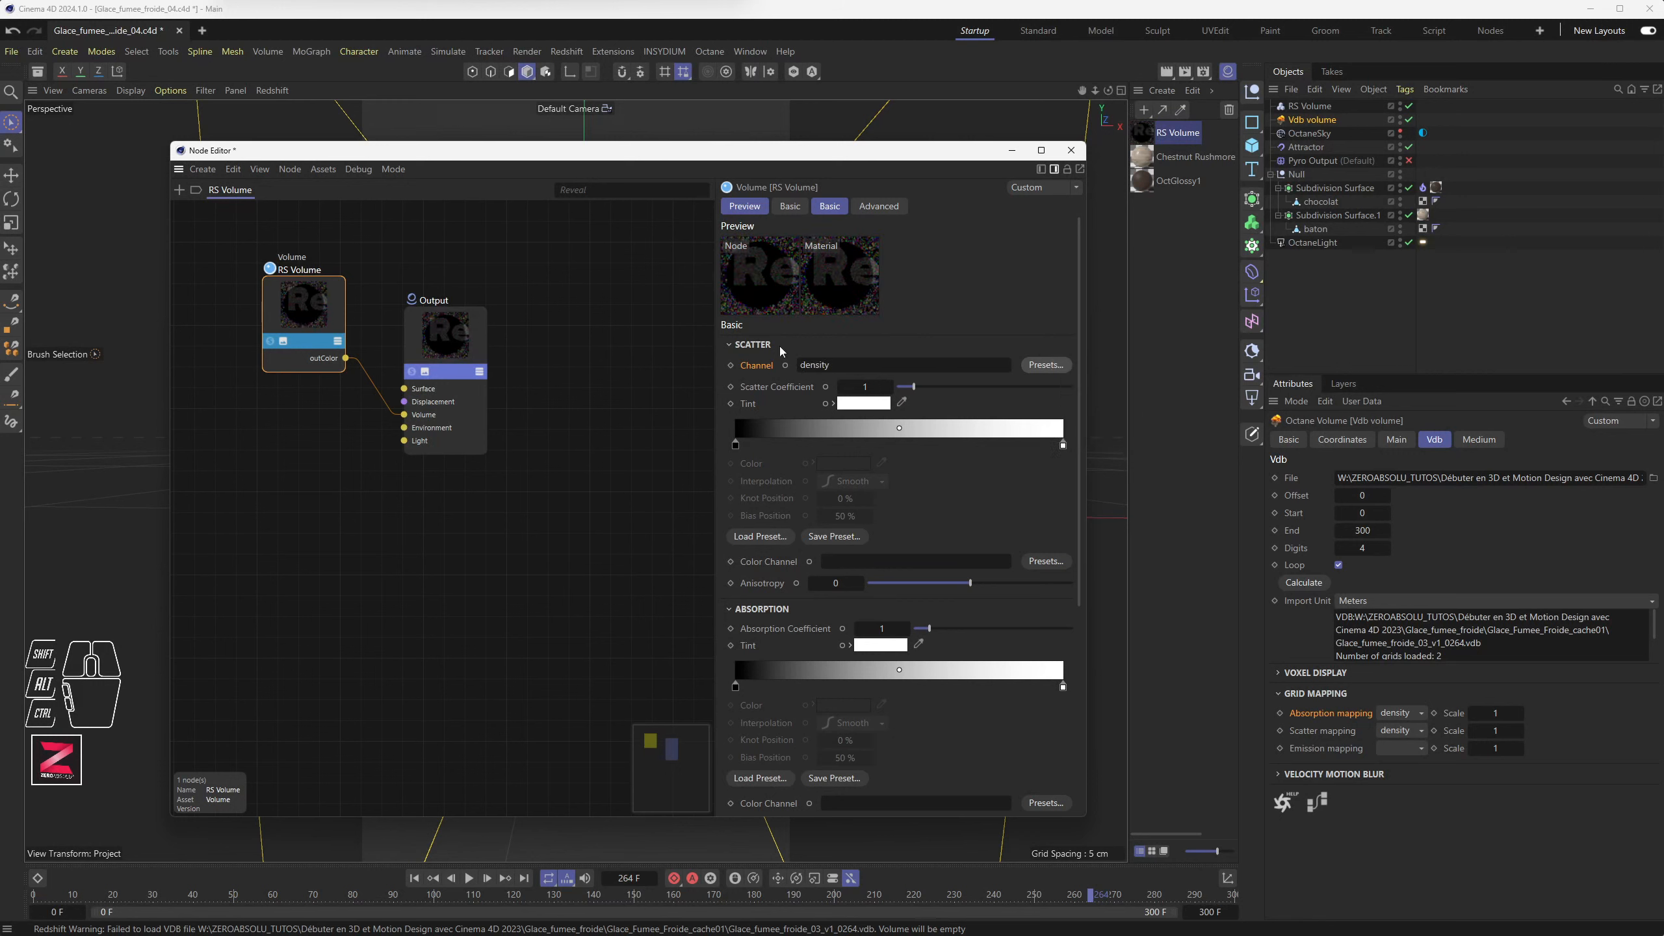
double_click(836, 366)
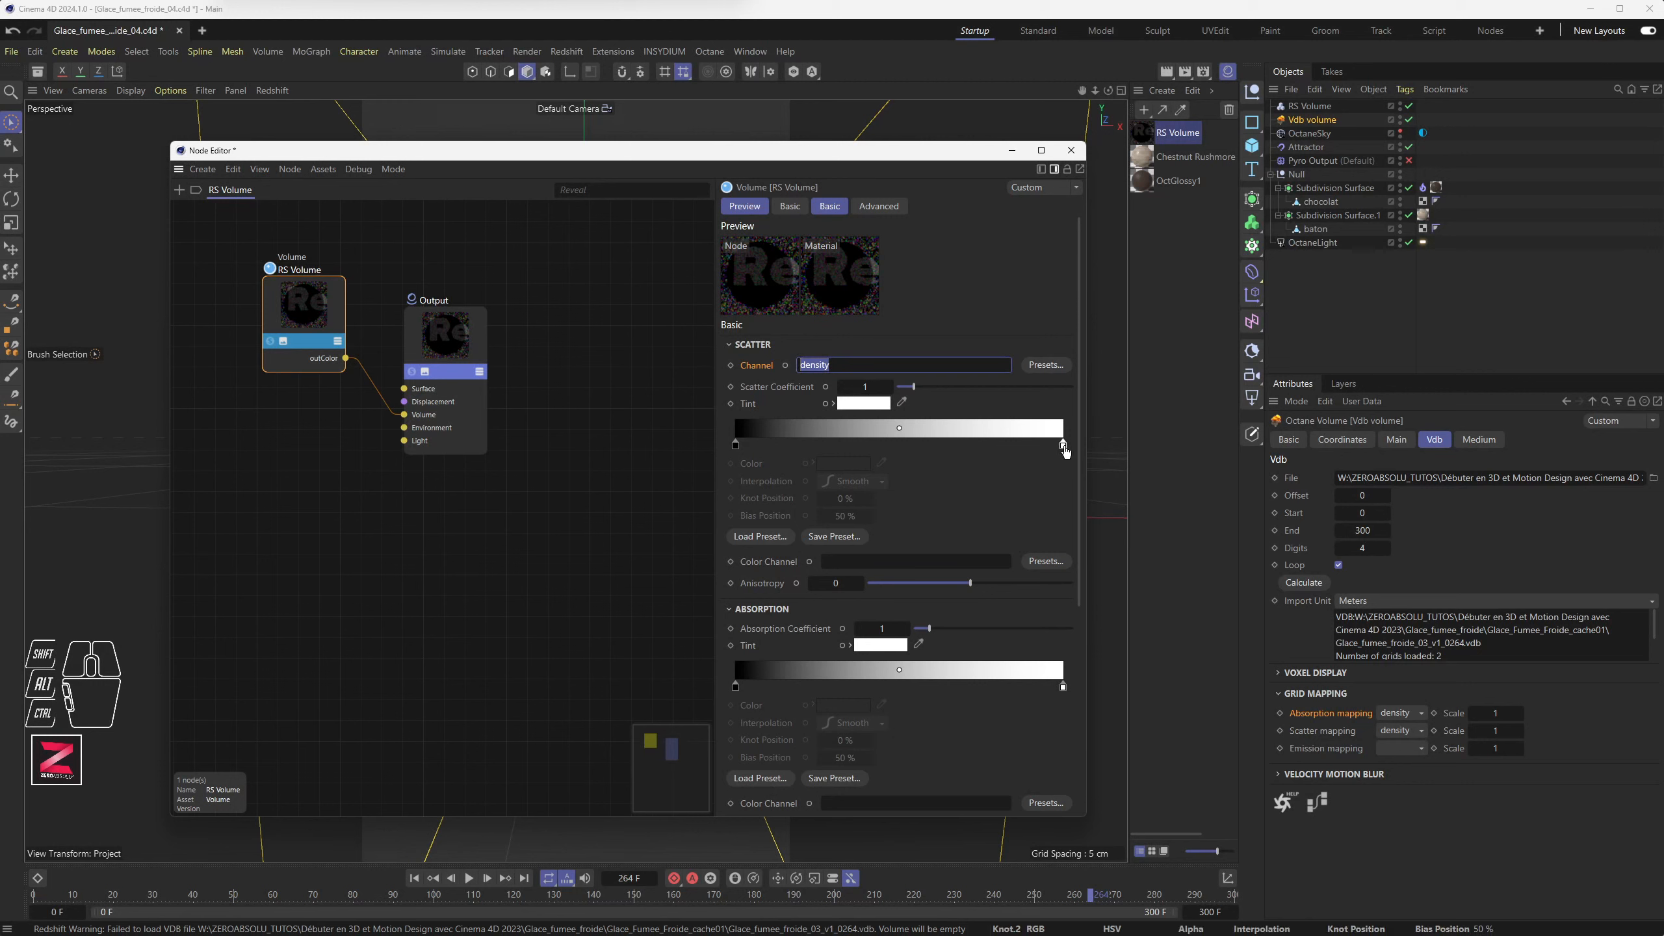
mouse_move(1065, 451)
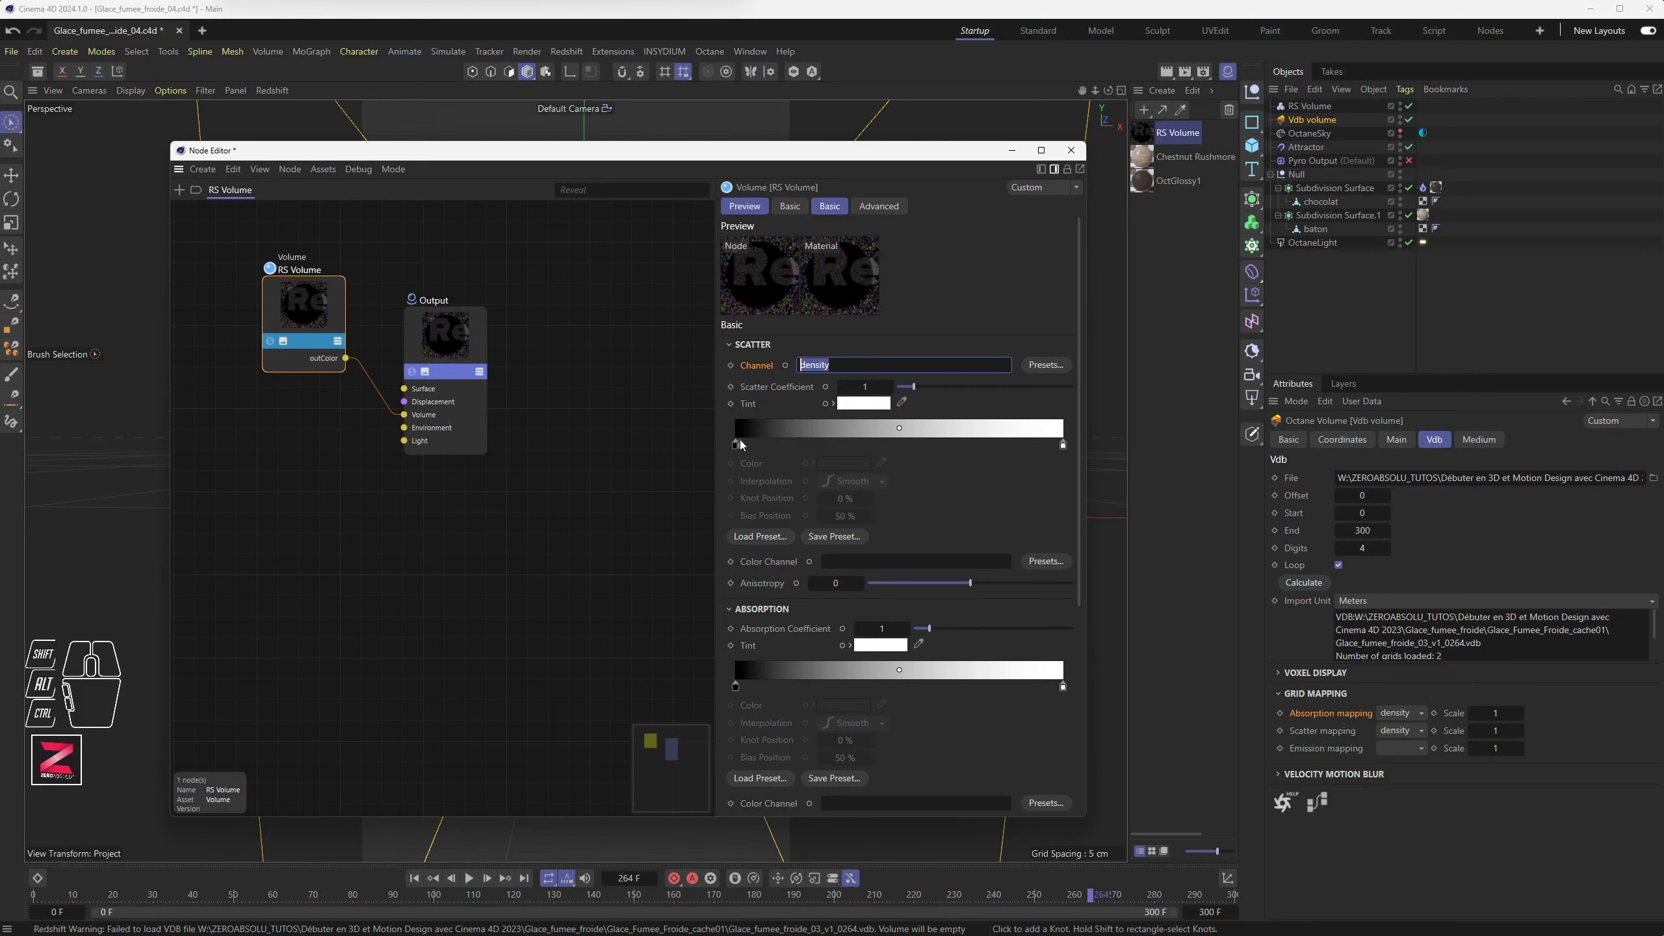
mouse_move(735, 450)
left_click(1071, 150)
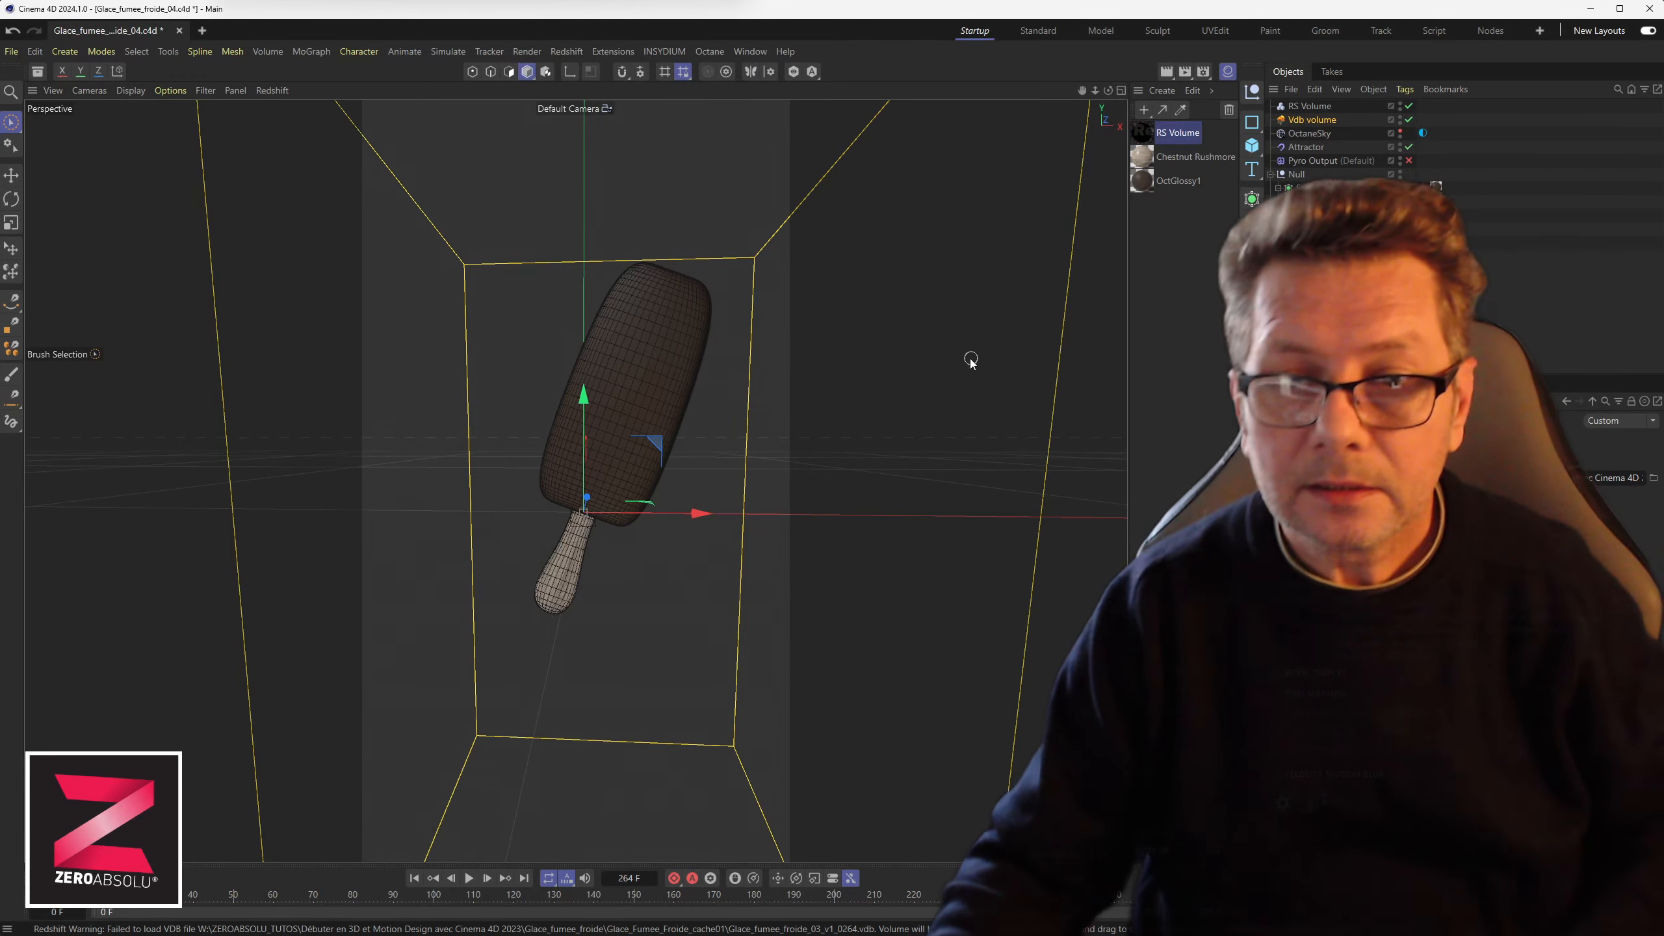
Switch the renderer from Redshift to Octane Renderer, check the output settings, and close the render settings
left_click(1205, 71)
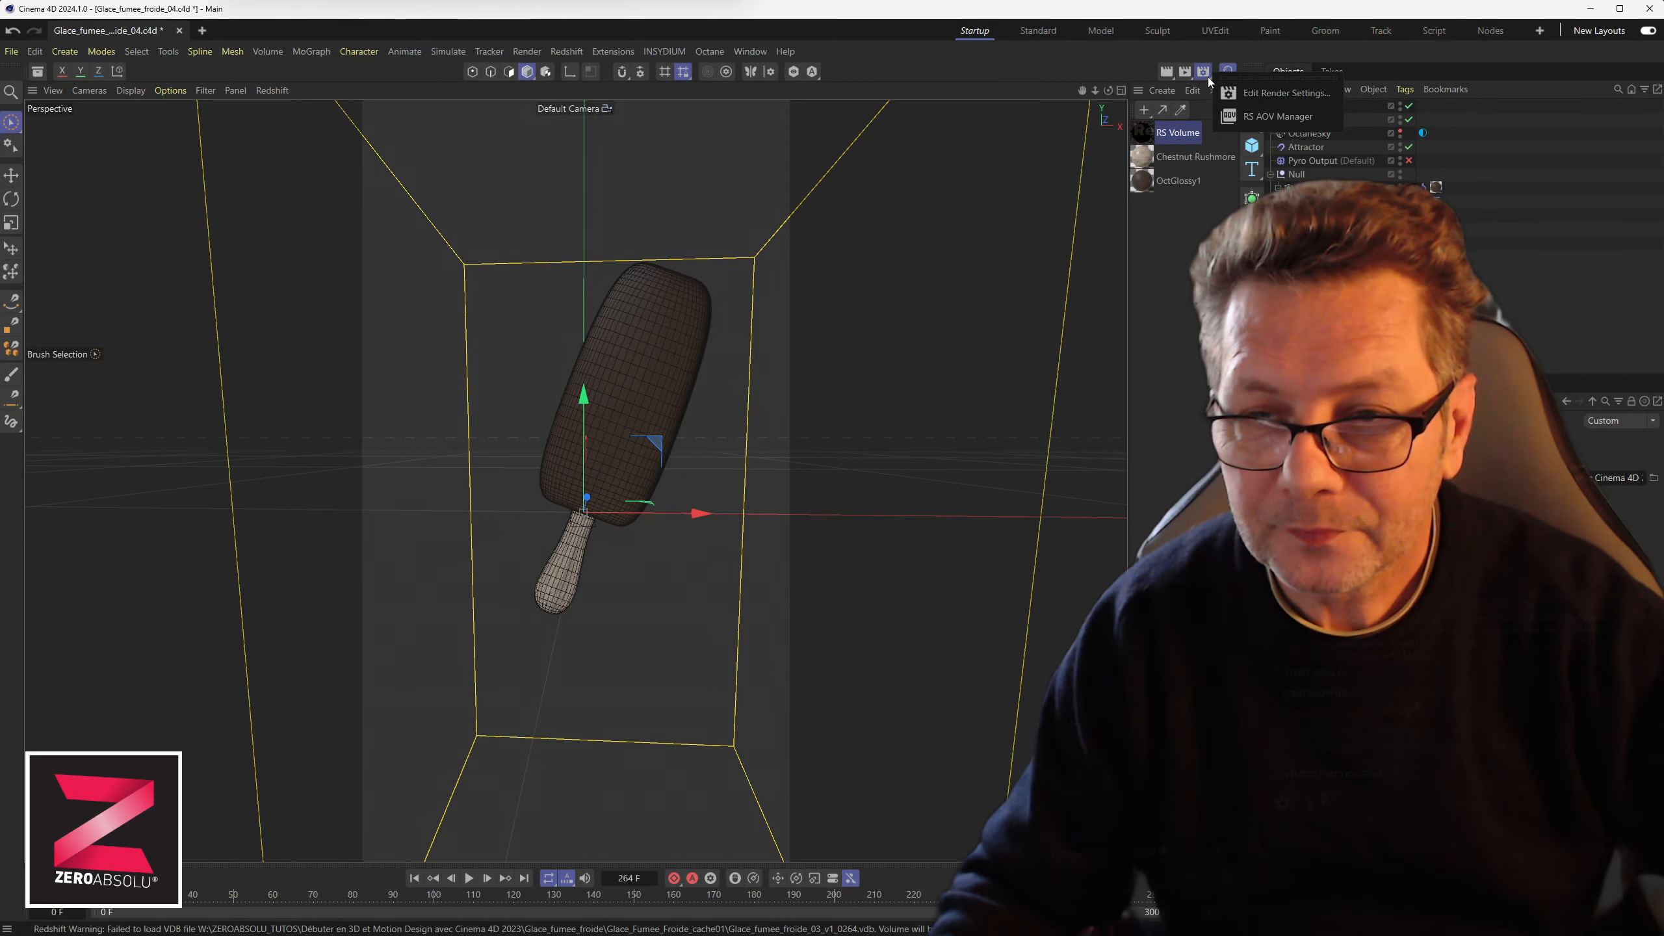
left_click(1231, 93)
left_click(1297, 99)
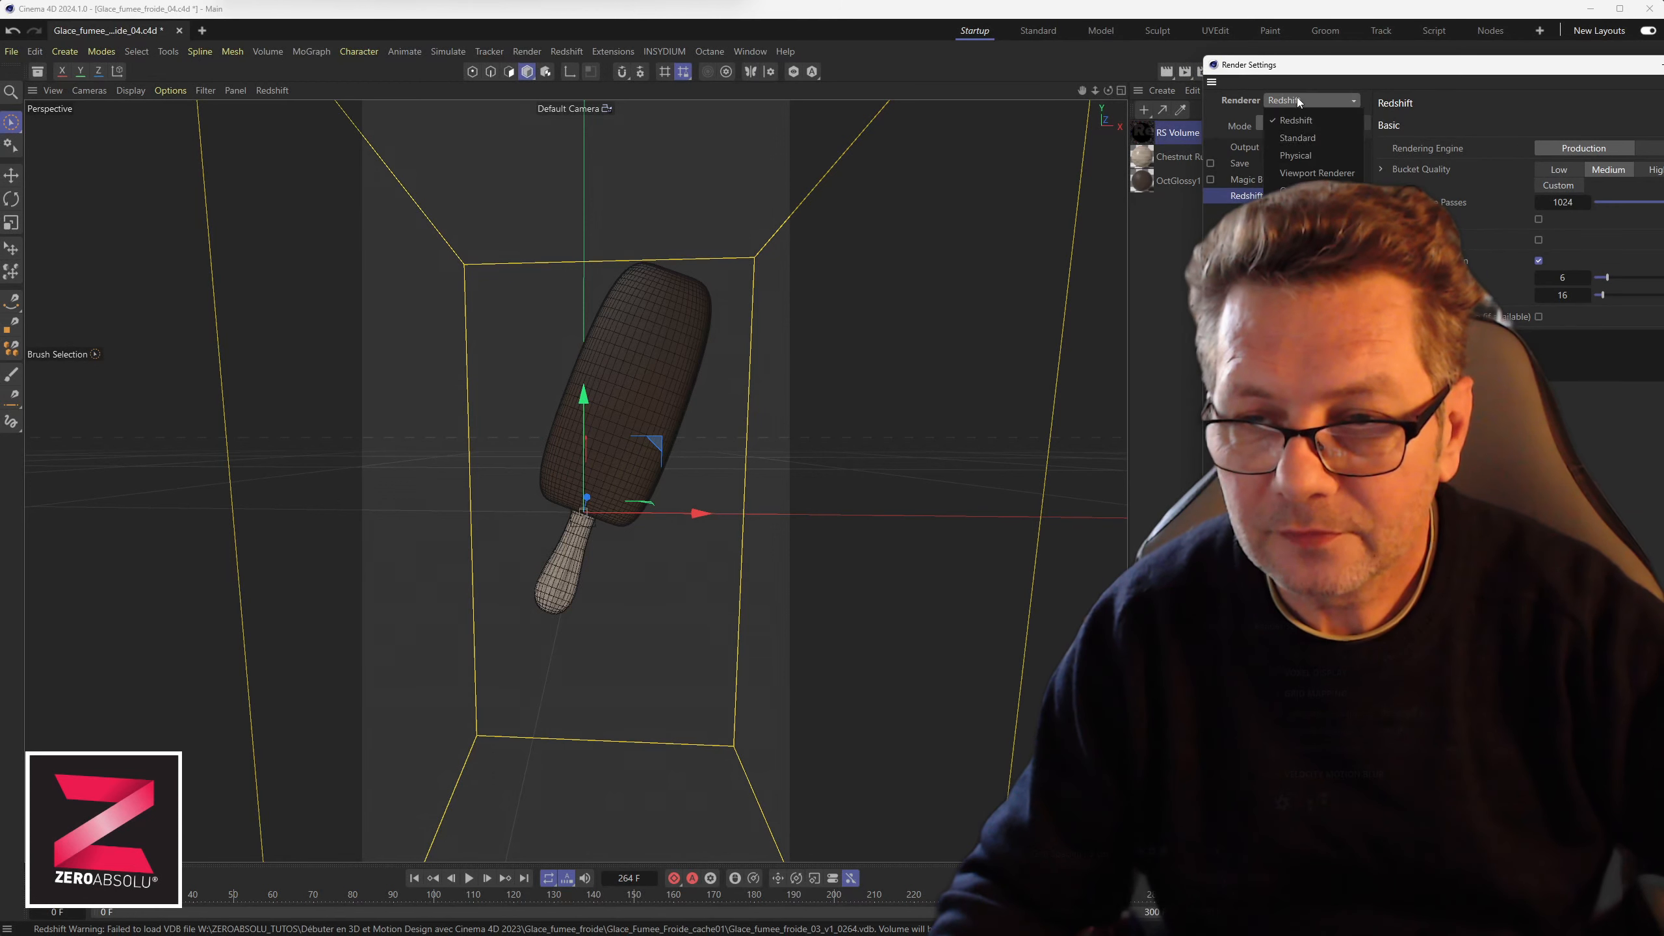
left_click(1304, 190)
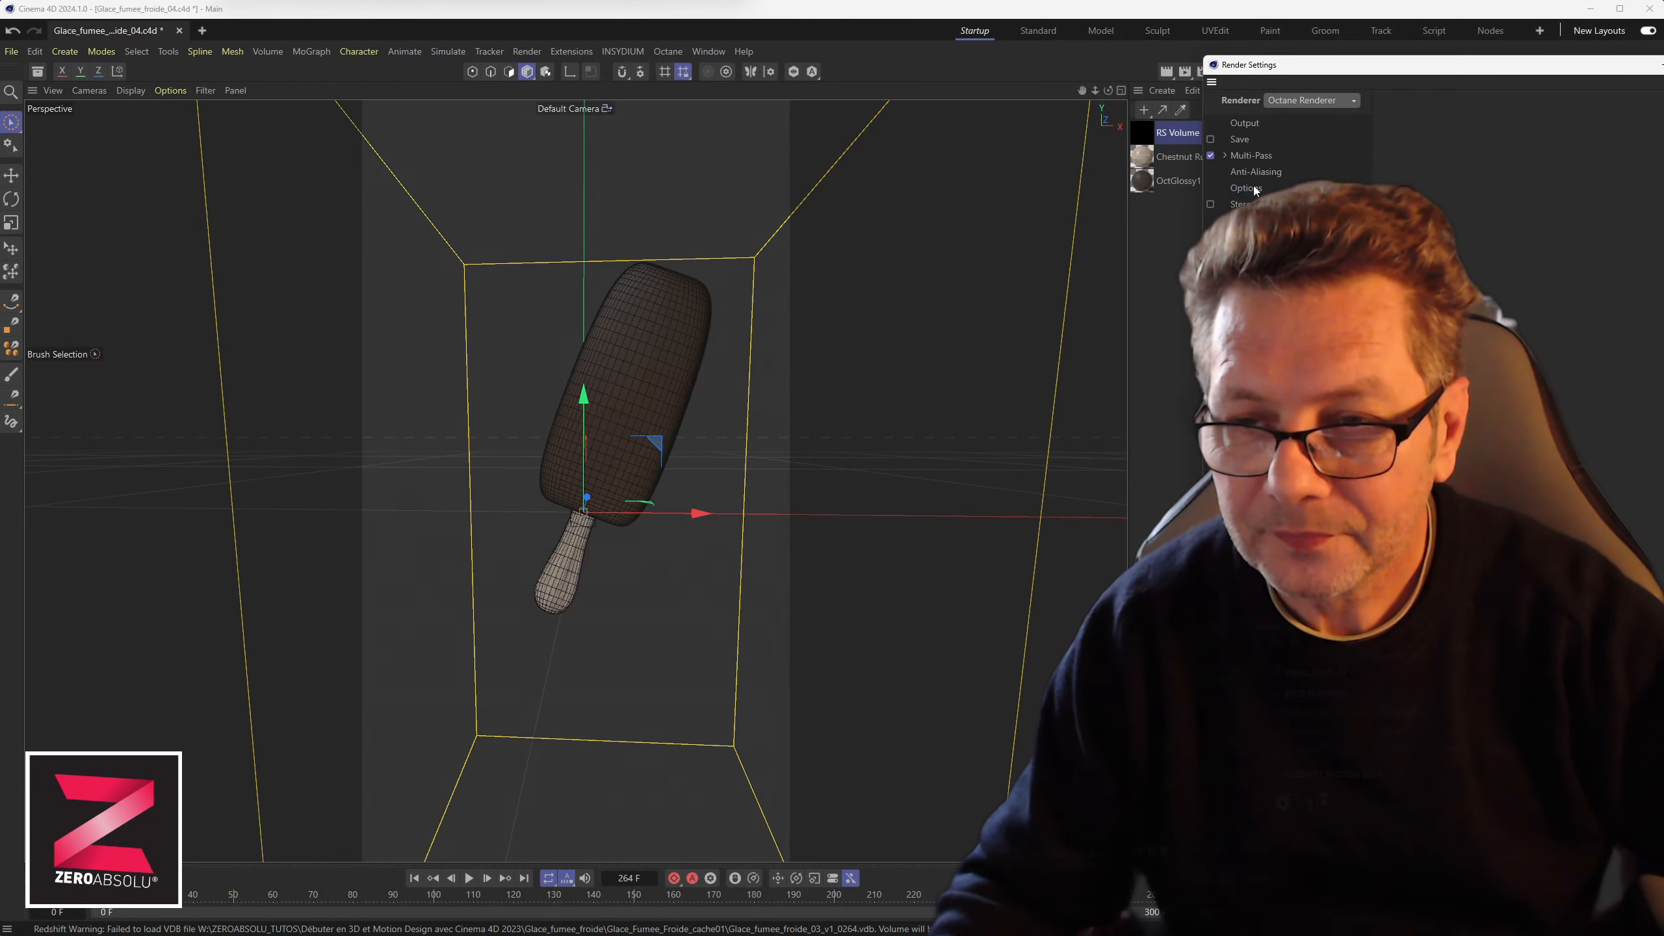
left_click(1248, 123)
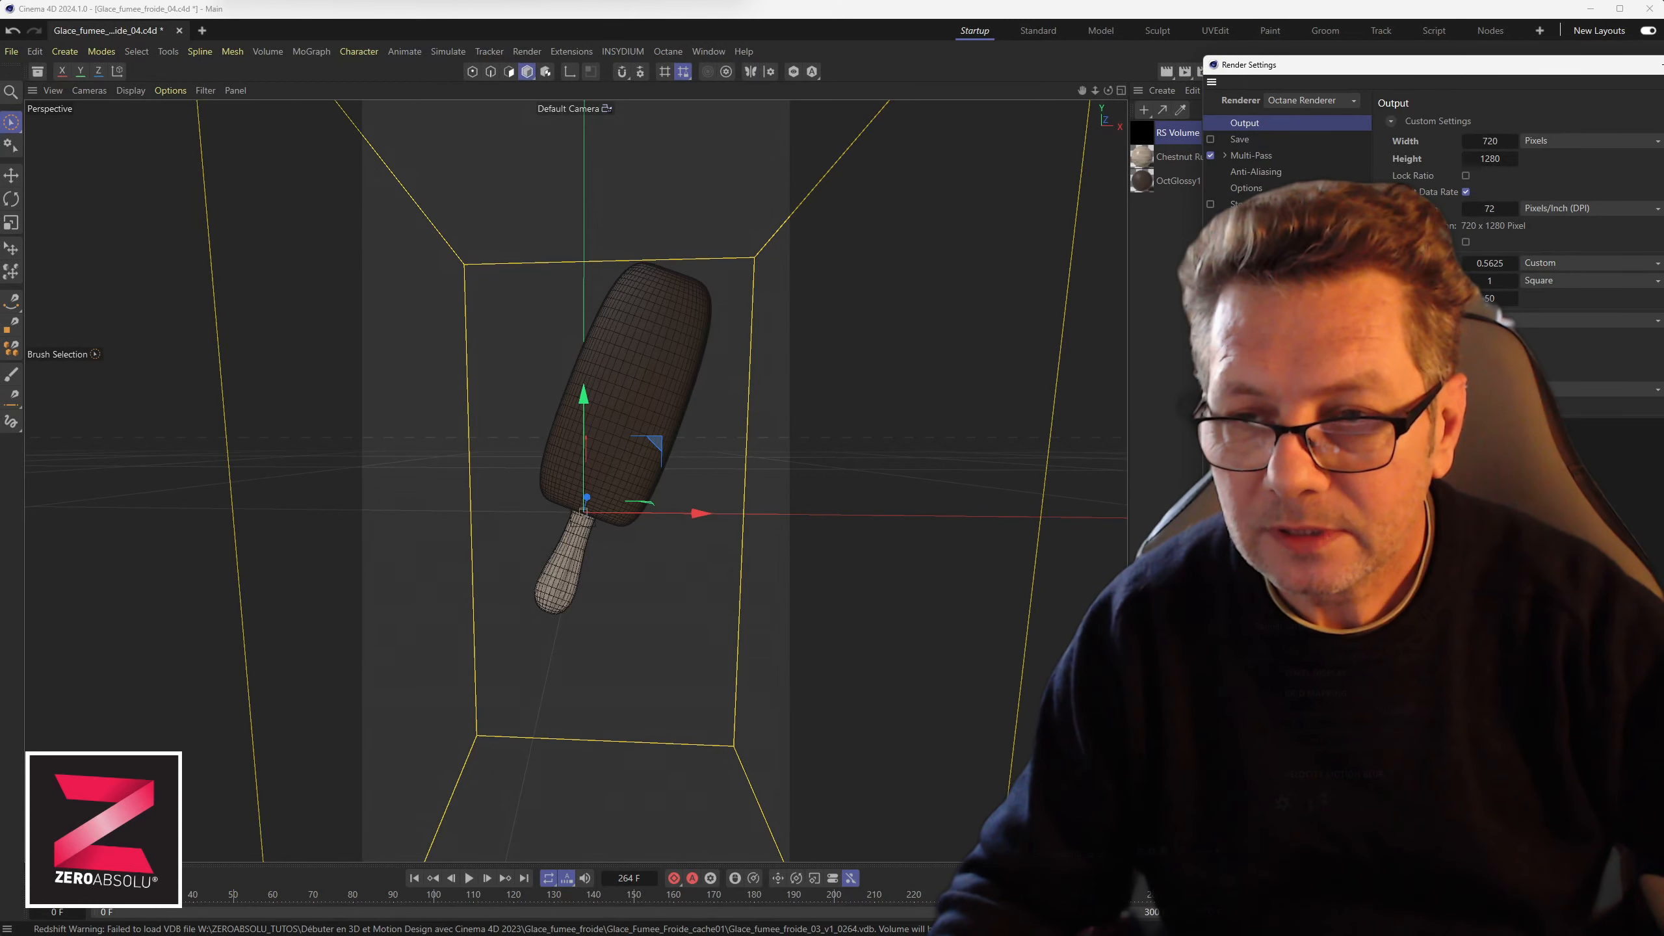
left_click(1663, 65)
Open the Picture Viewer and inspect the rendered ice cream's smoke at 150% zoom around the stick and lower chocolate
left_click(714, 52)
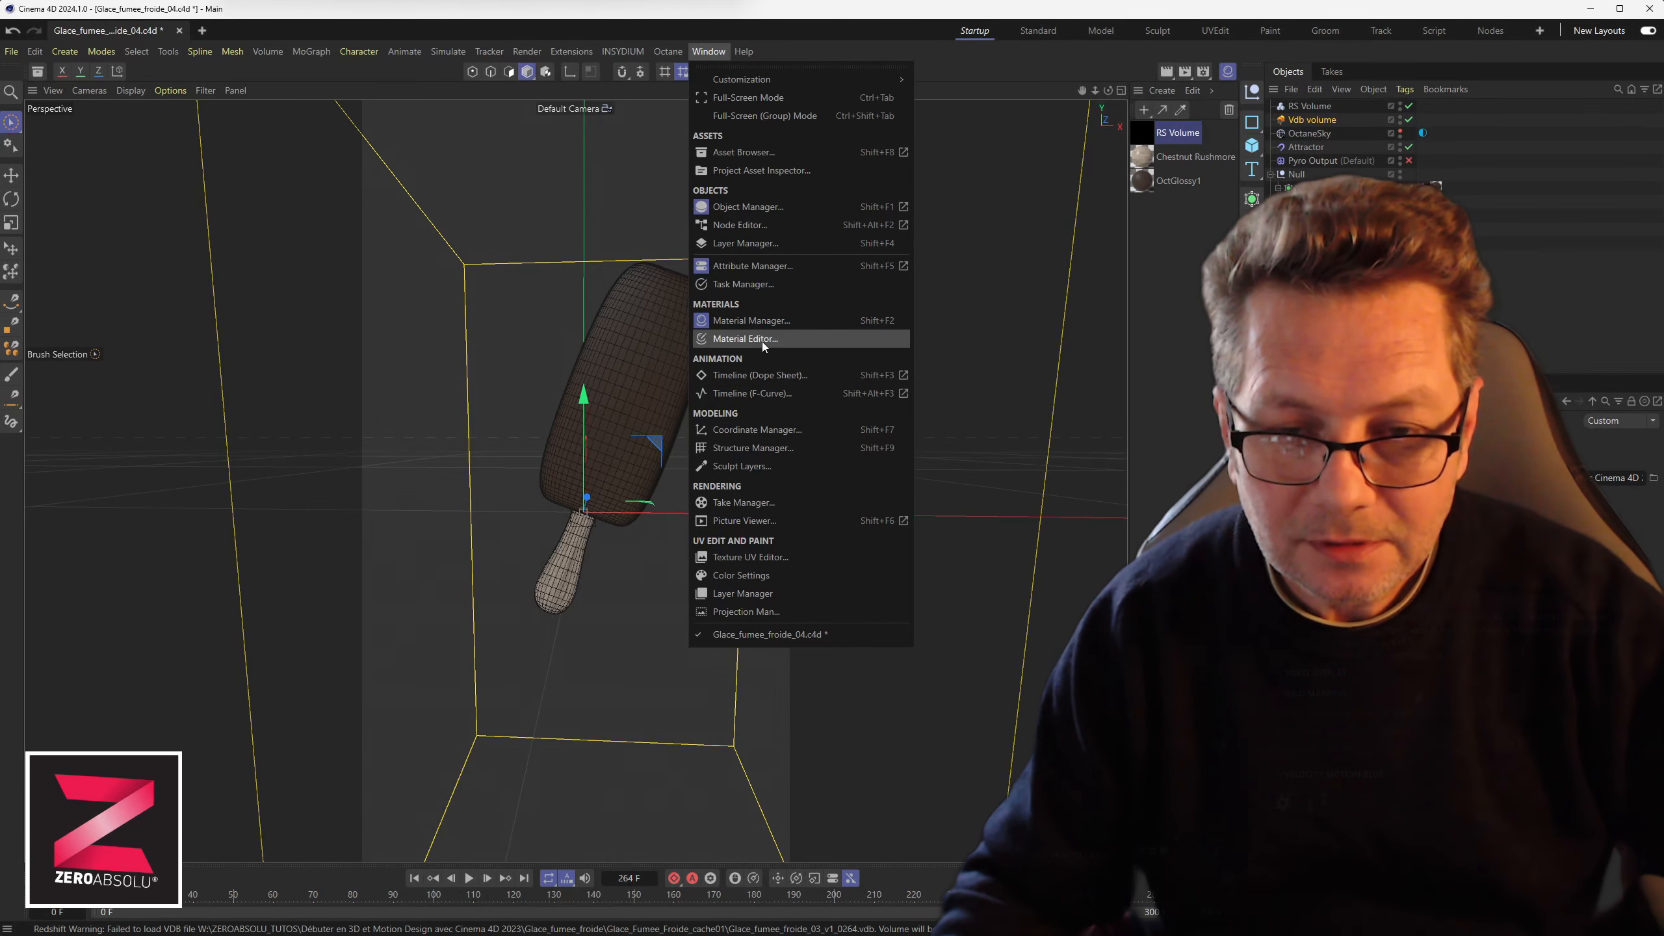
left_click(744, 520)
left_click_drag(981, 270, 726, 23)
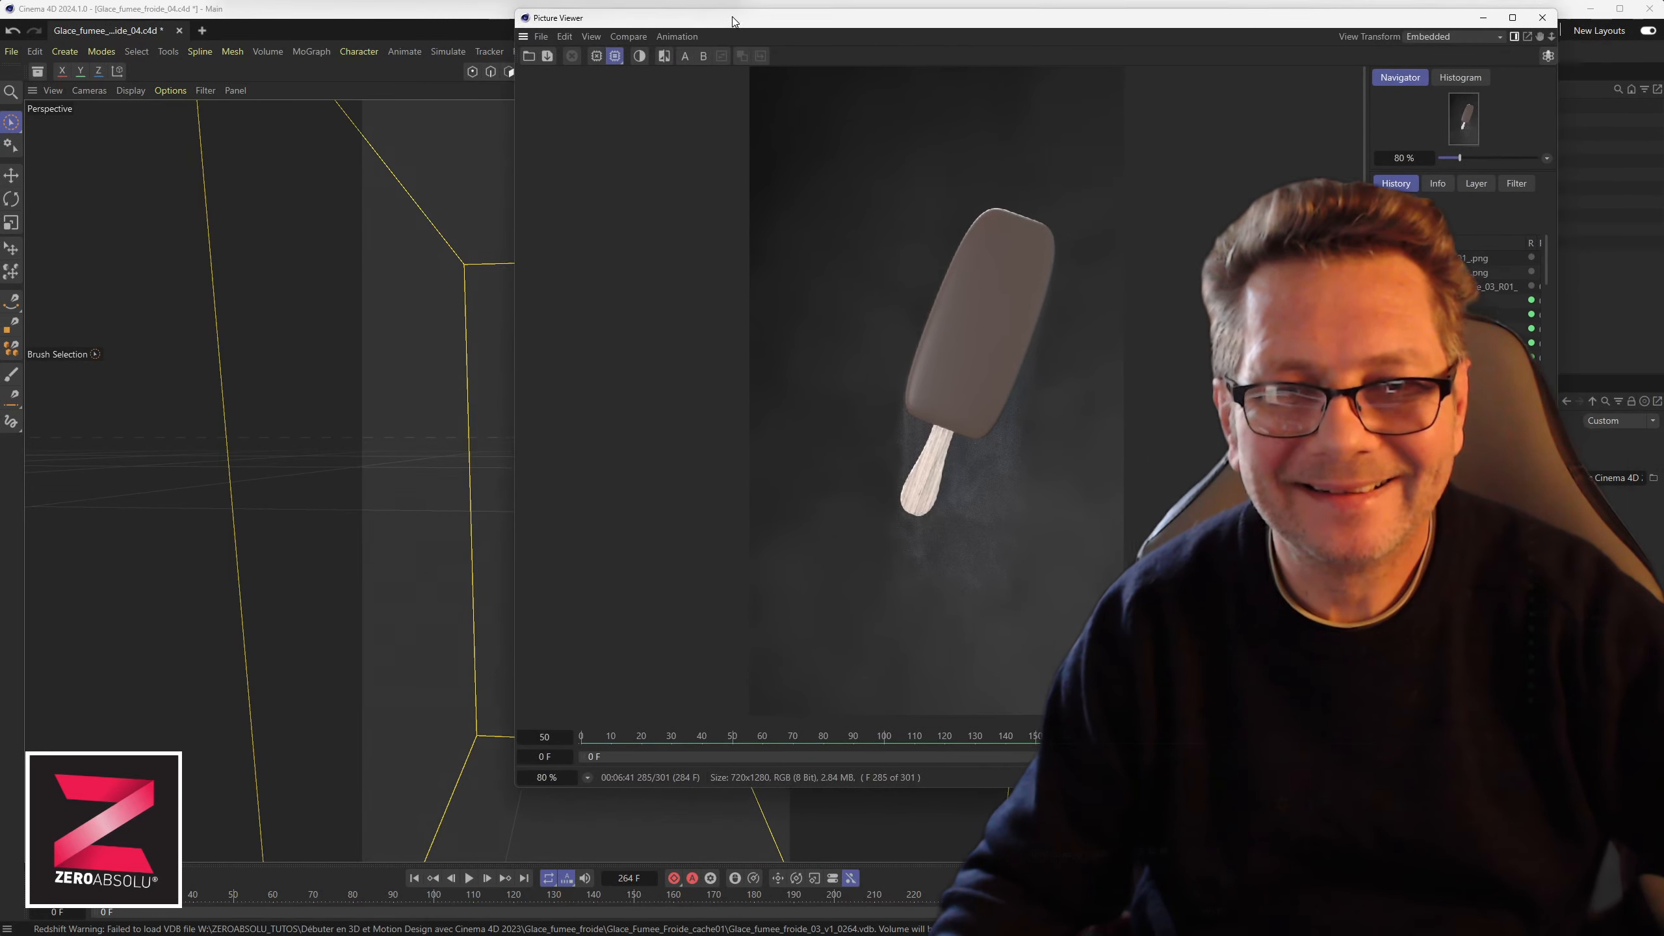
scroll(1006, 380, "up", 3)
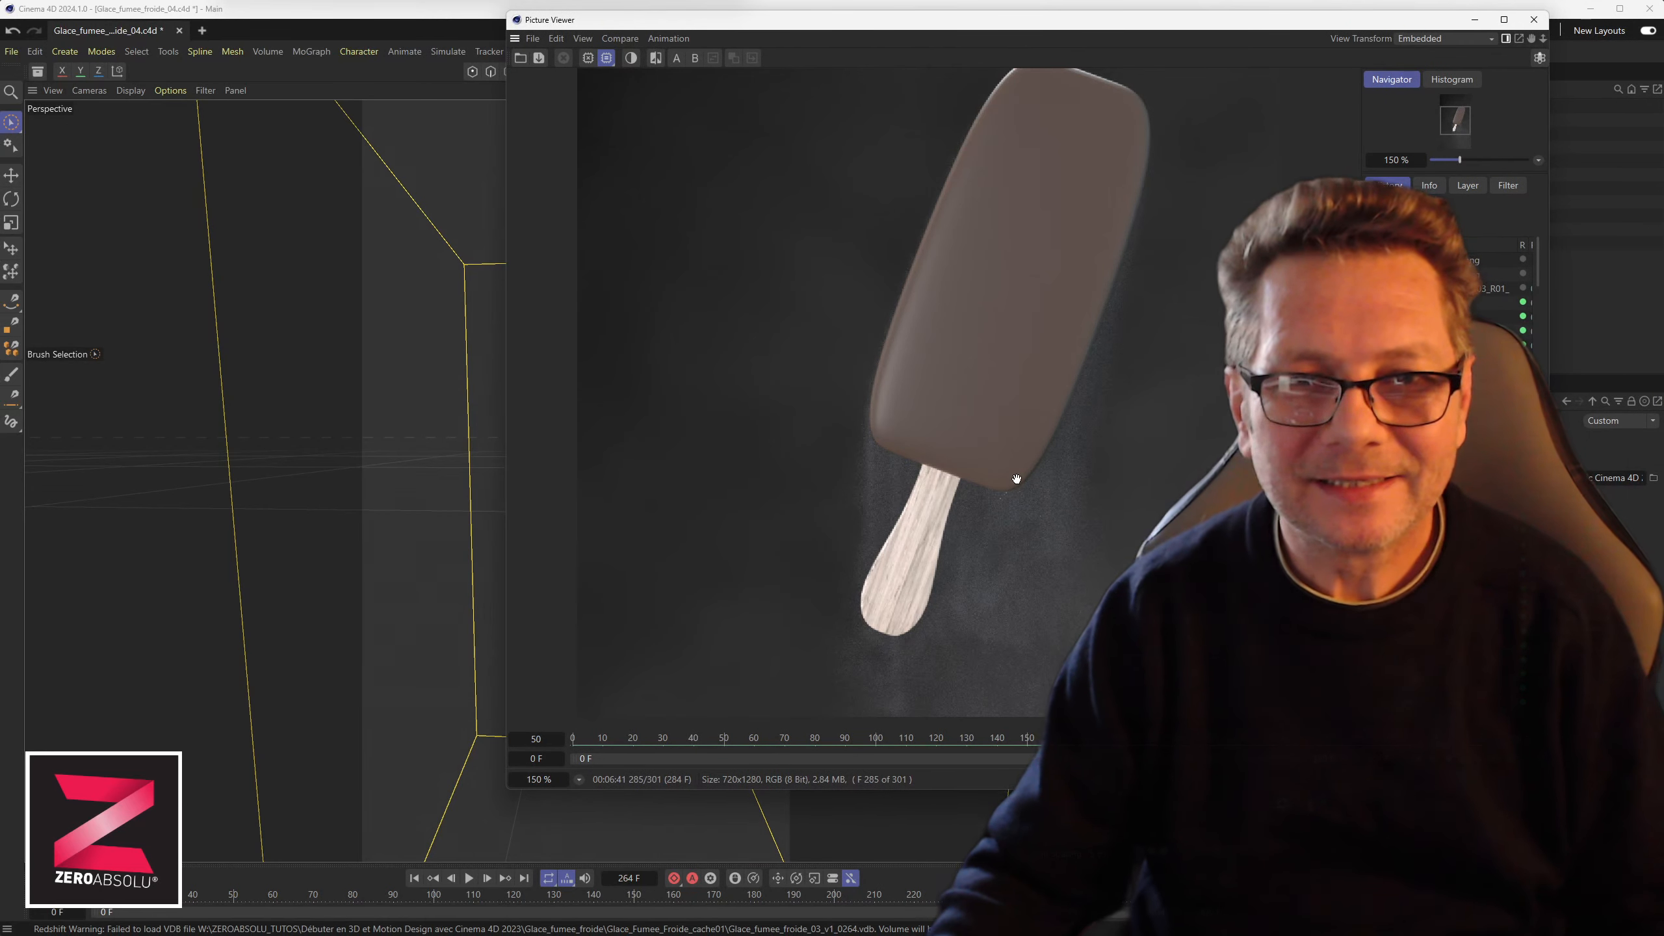
left_click_drag(1007, 377, 1109, 459)
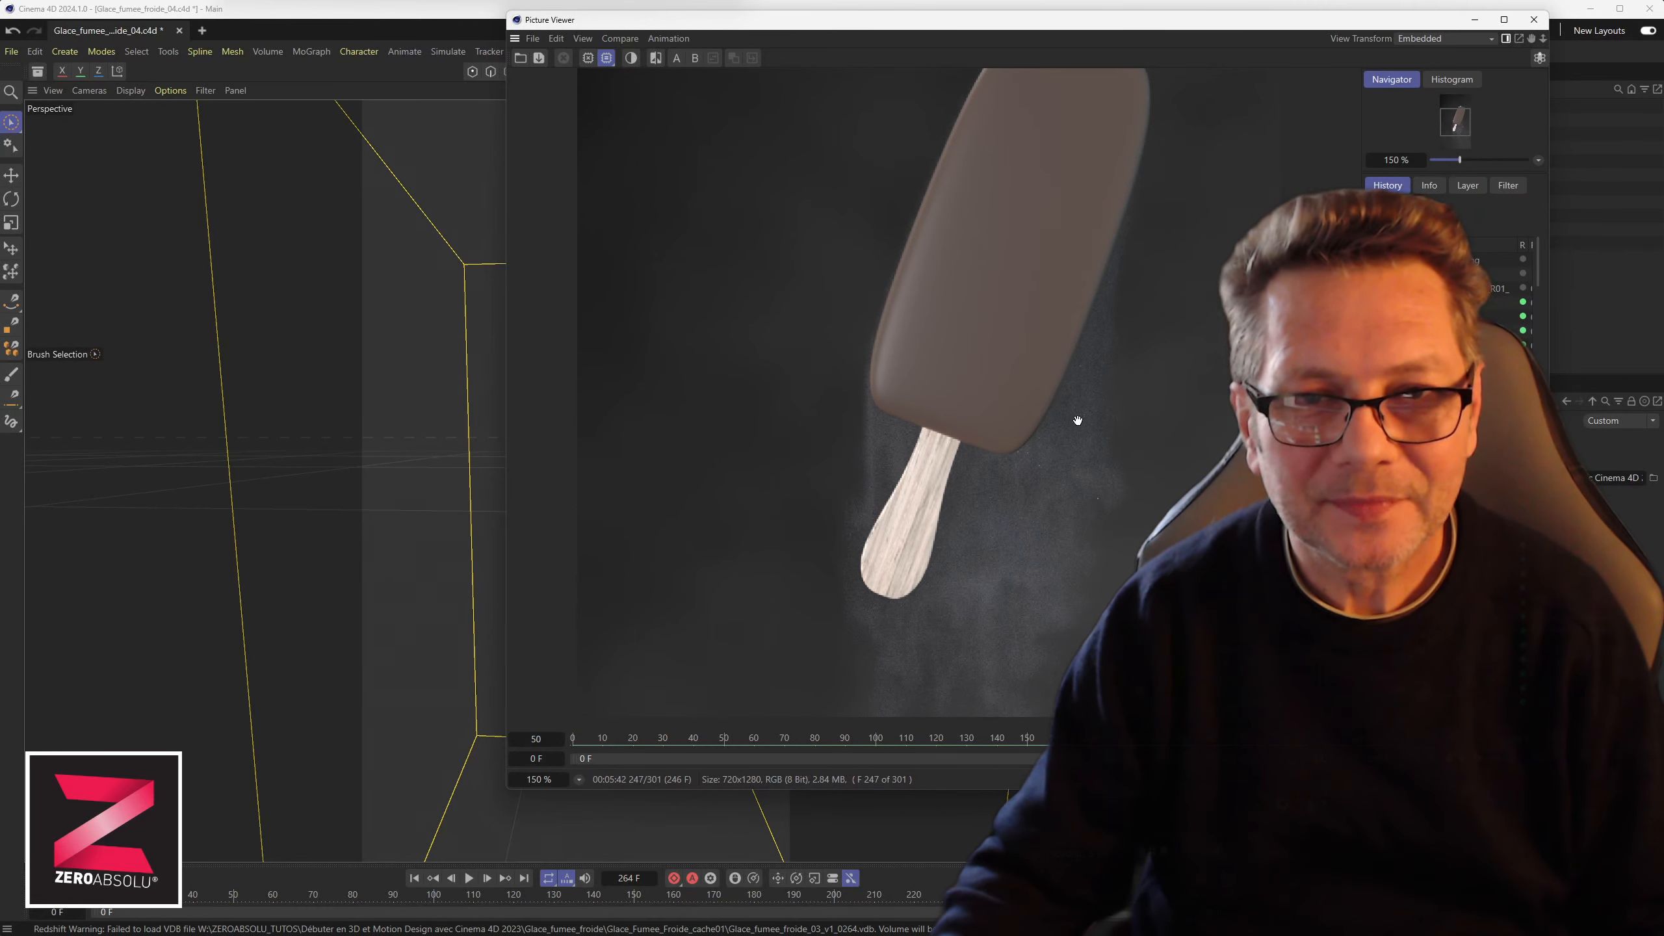
left_click_drag(1073, 419, 1081, 468)
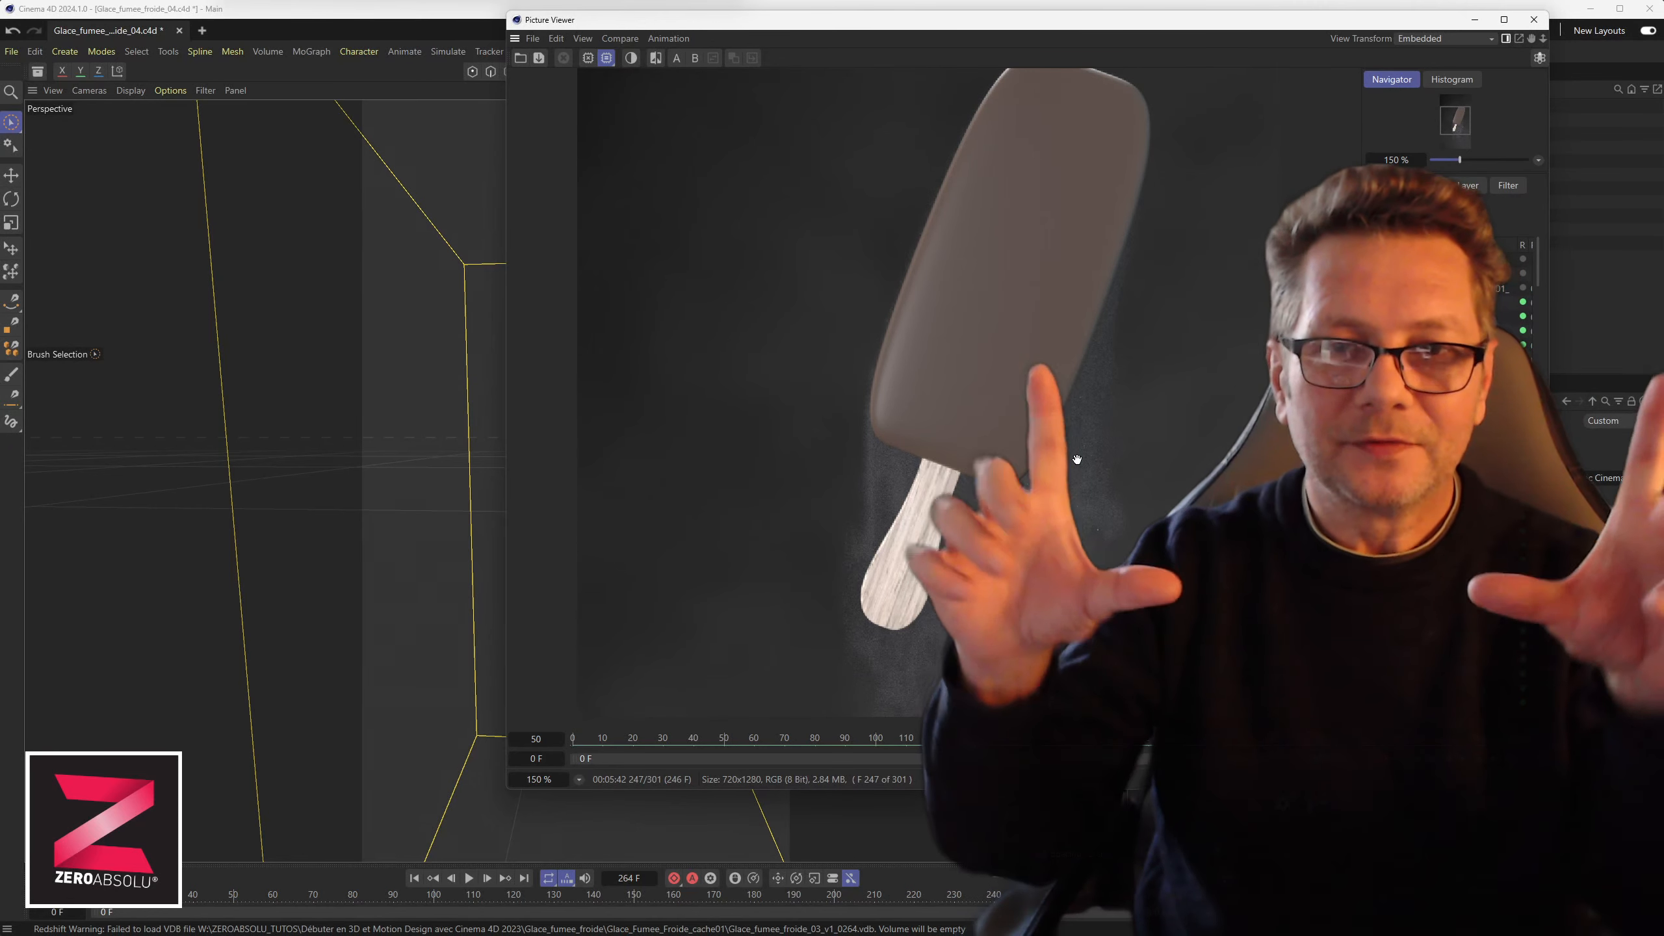